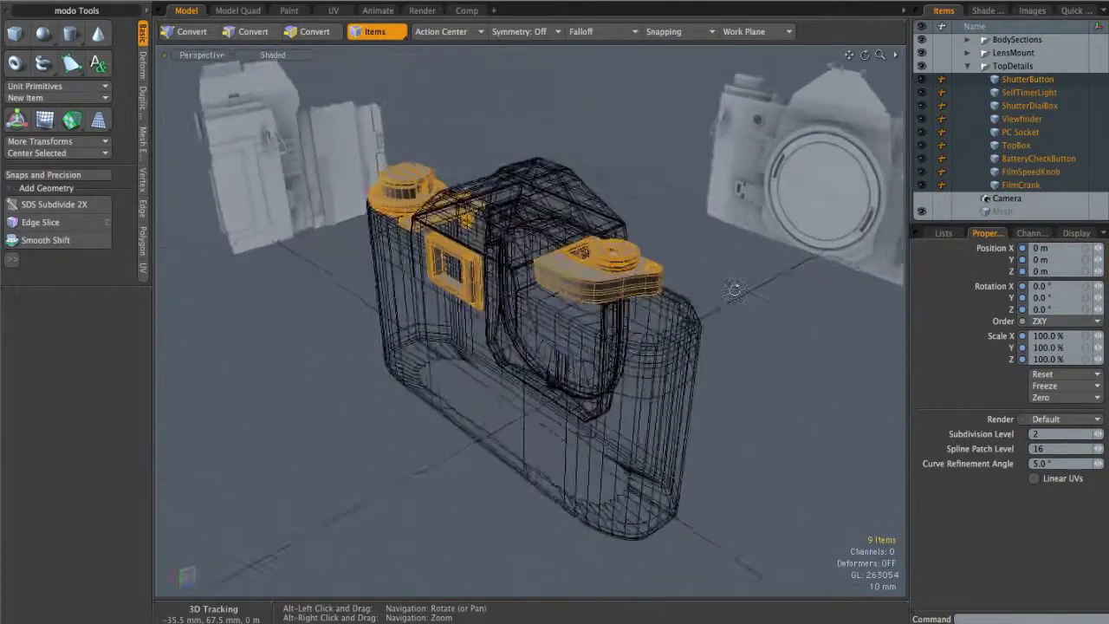
Select the MiddleSectionBody mesh from the back view and examine the camera body from several angles
left_click_drag(389, 247, 480, 357, "alt")
left_click(480, 355)
key("ctrl+space")
left_click(501, 353)
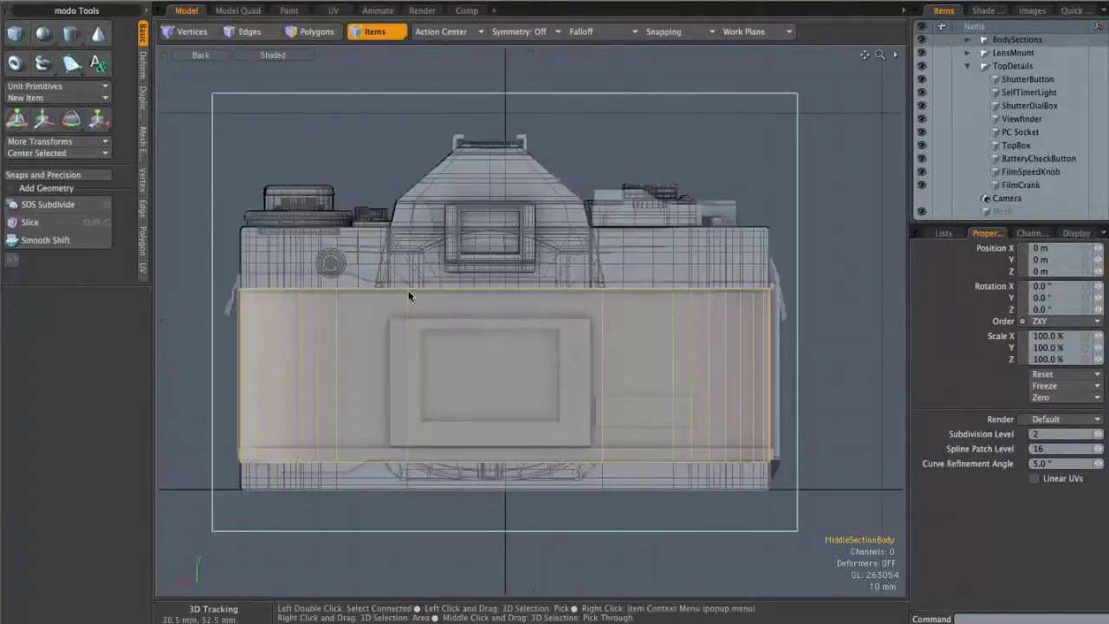
key("ctrl+space")
left_click(797, 303)
left_click_drag(372, 351, 604, 397, "alt")
left_click_drag(648, 312, 739, 256, "alt")
left_click_drag(850, 191, 745, 191, "alt")
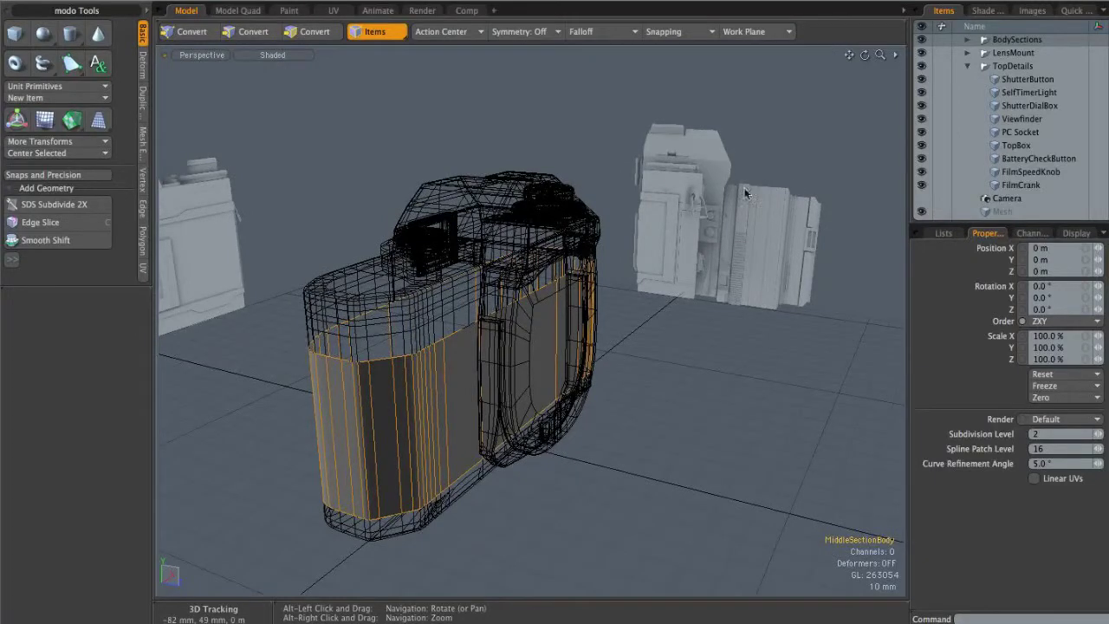
left_click_drag(783, 295, 641, 315, "alt")
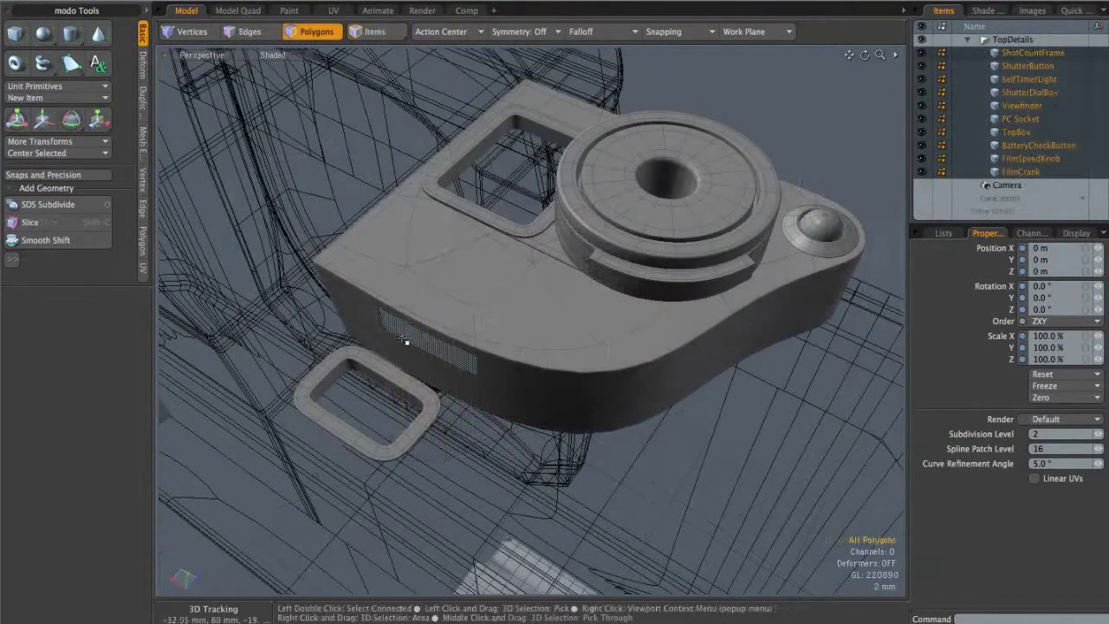
Examine the ShotCountFrame, the matching opening in the TopBox and the mesh flow around its rounded corners
left_click_drag(337, 337, 598, 186, "alt")
scroll(608, 244, "up", 4)
key("3")
double_click(599, 245)
mouse_move(628, 277)
left_mouse_down("alt")
mouse_move(681, 198)
mouse_move(602, 271)
mouse_move(610, 281)
left_mouse_up("alt")
left_click_drag(542, 292, 362, 169, "alt")
left_click_drag(614, 359, 637, 350, "alt")
left_click(673, 409)
right_click_drag(645, 186, 787, 214, "alt")
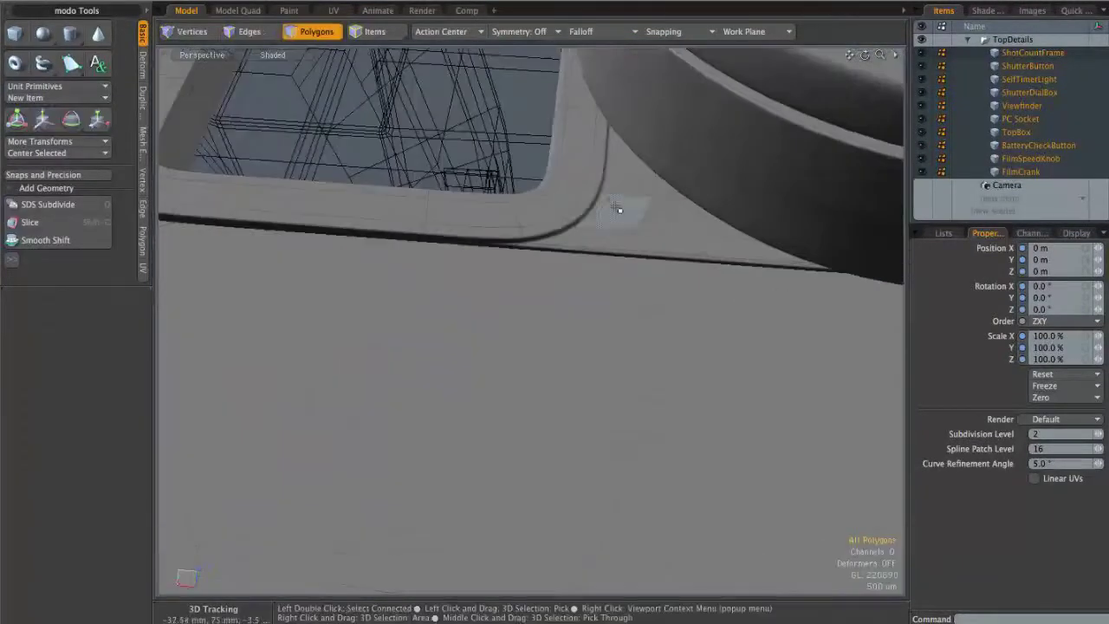
left_click_drag(589, 234, 613, 156, "alt")
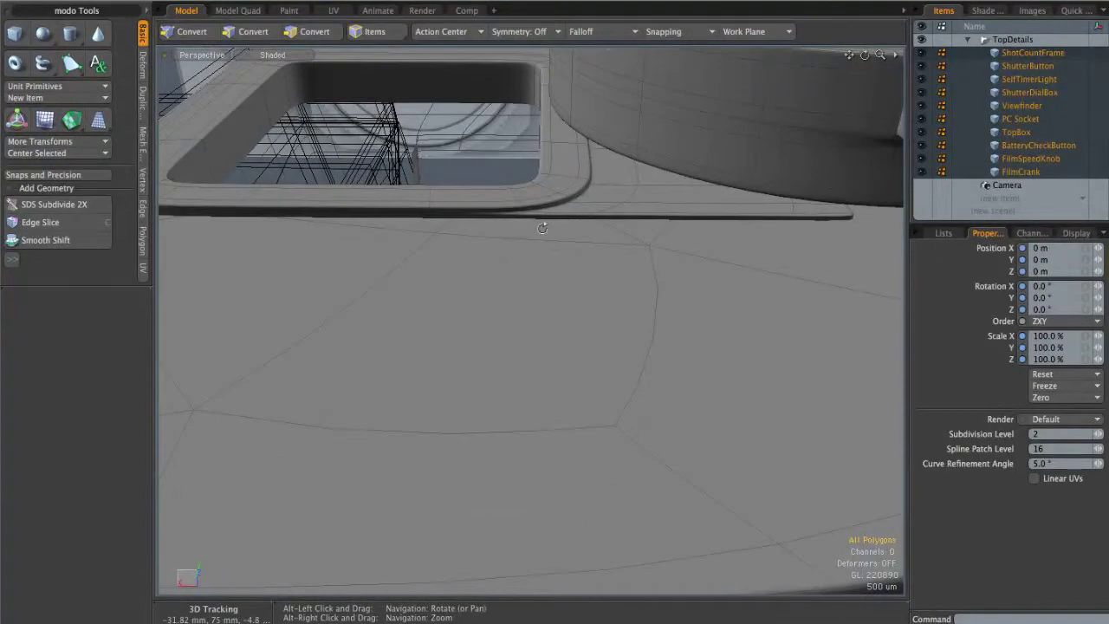
right_click_drag(524, 240, 425, 260, "alt")
left_click_drag(544, 432, 567, 337, "alt+shift")
right_click_drag(566, 337, 616, 289, "alt")
left_click_drag(616, 289, 654, 253, "alt")
right_click_drag(654, 253, 422, 235, "alt")
left_click_drag(422, 235, 513, 303, "alt")
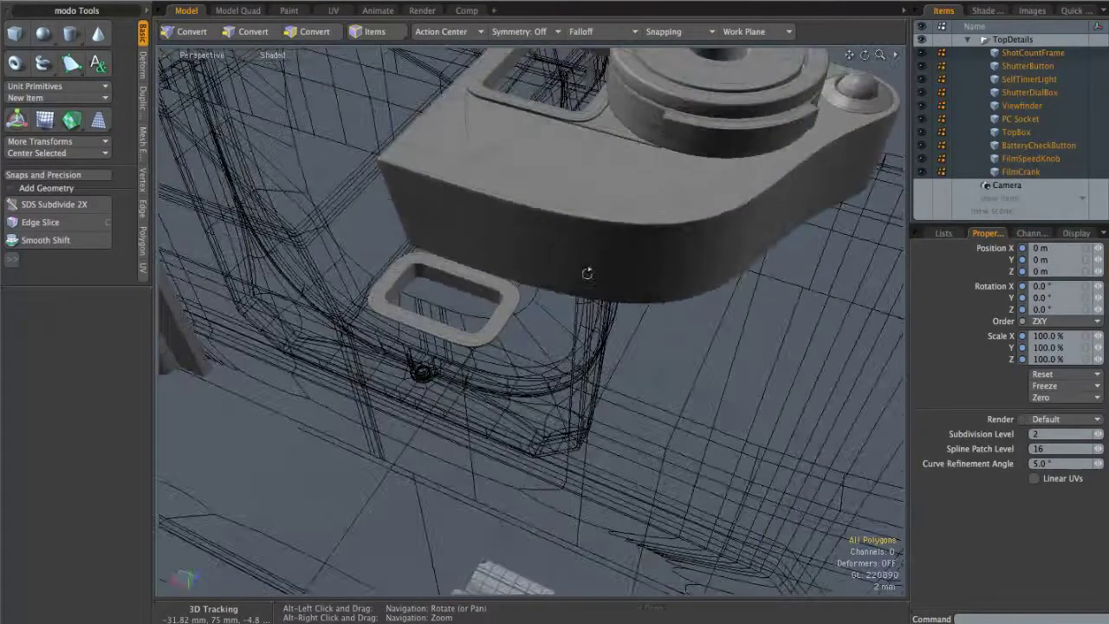
Add TopSectionBody to the active meshes and examine how the ShotCountFrame sits on the body's top surface
left_click_drag(1105, 165, 1105, 93)
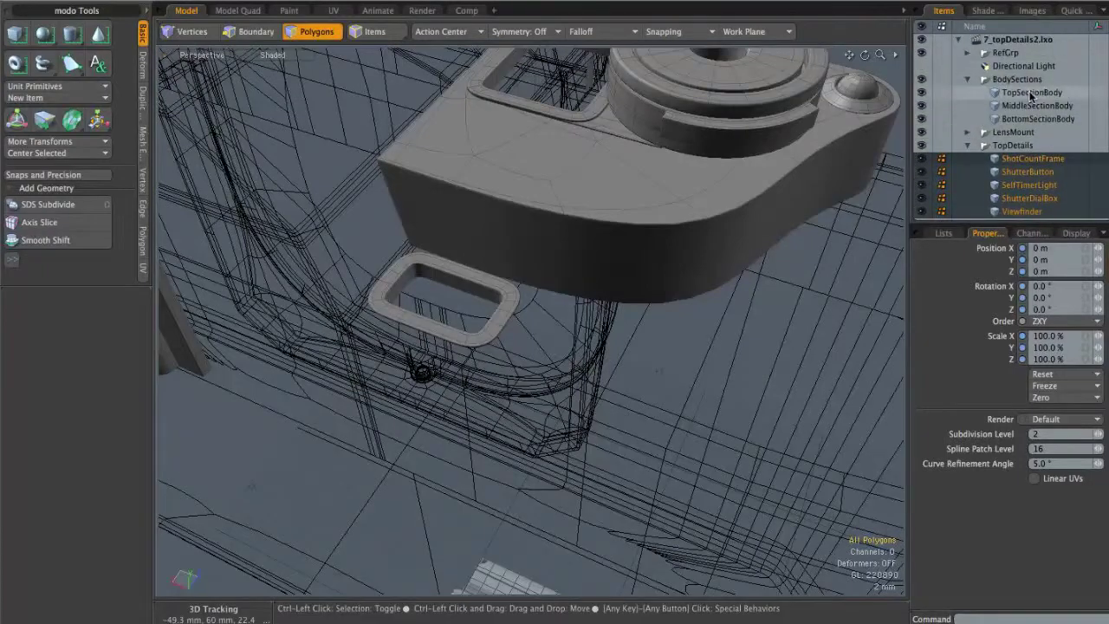
left_click(1031, 93, "ctrl")
left_click_drag(579, 279, 450, 244, "alt")
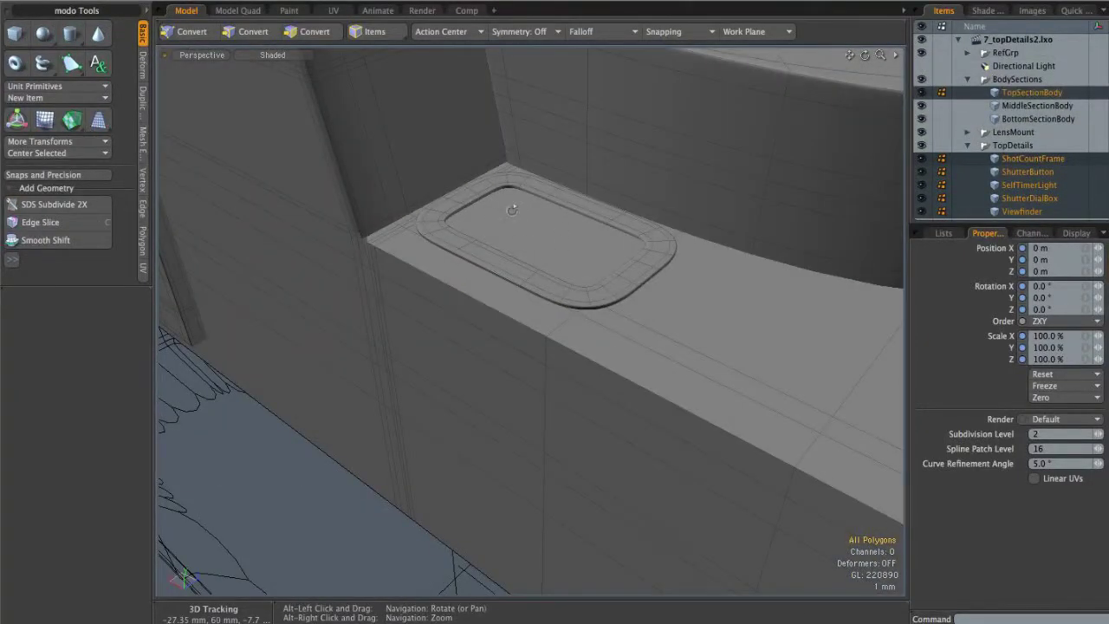
left_click_drag(555, 221, 574, 235, "alt")
left_click_drag(444, 252, 487, 337, "alt")
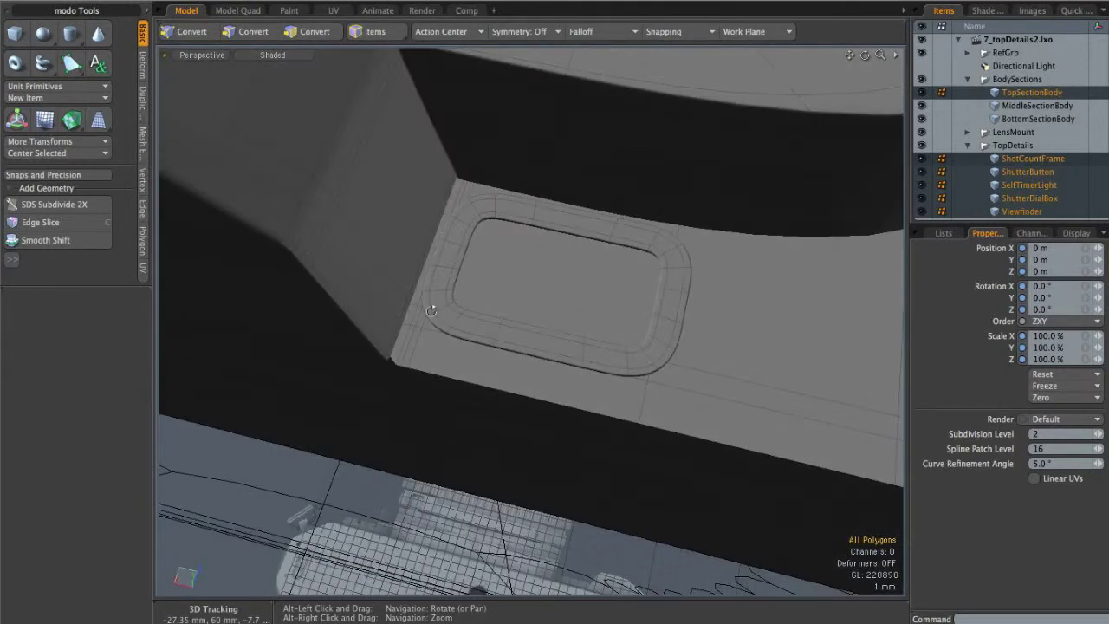
Make TopSectionBody the only active mesh and hide the TopDetails group
left_click(1039, 93)
left_click_drag(857, 240, 520, 317, "alt")
scroll(623, 291, "down", 3)
scroll(716, 216, "up", 4)
left_click_drag(762, 227, 713, 187, "alt")
left_click(921, 146)
left_click_drag(754, 221, 693, 314, "alt+shift")
scroll(693, 314, "up", 4)
Select the seven connected edges across the top section's ledge, show TopDetails, and move them about -15.05 mm in Z to the ShotCountFrame's front side
key("2")
left_click(534, 207, "shift")
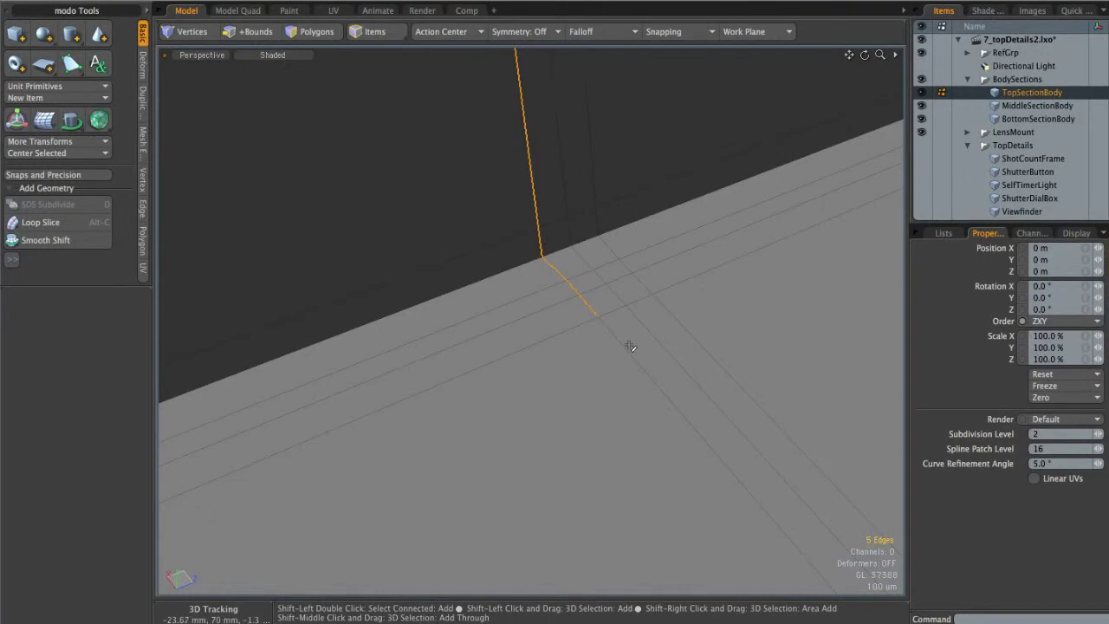
left_click(657, 381, "shift")
left_click_drag(657, 381, 666, 252, "alt")
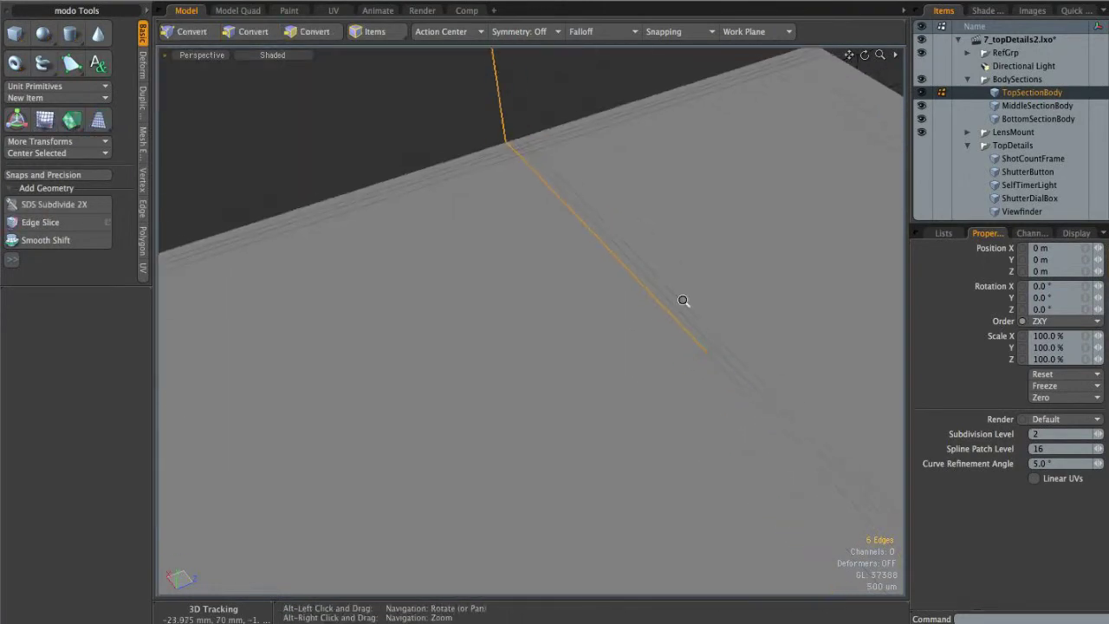
scroll(666, 252, "down", 4)
left_click(697, 297, "shift")
left_click_drag(697, 297, 749, 265, "alt")
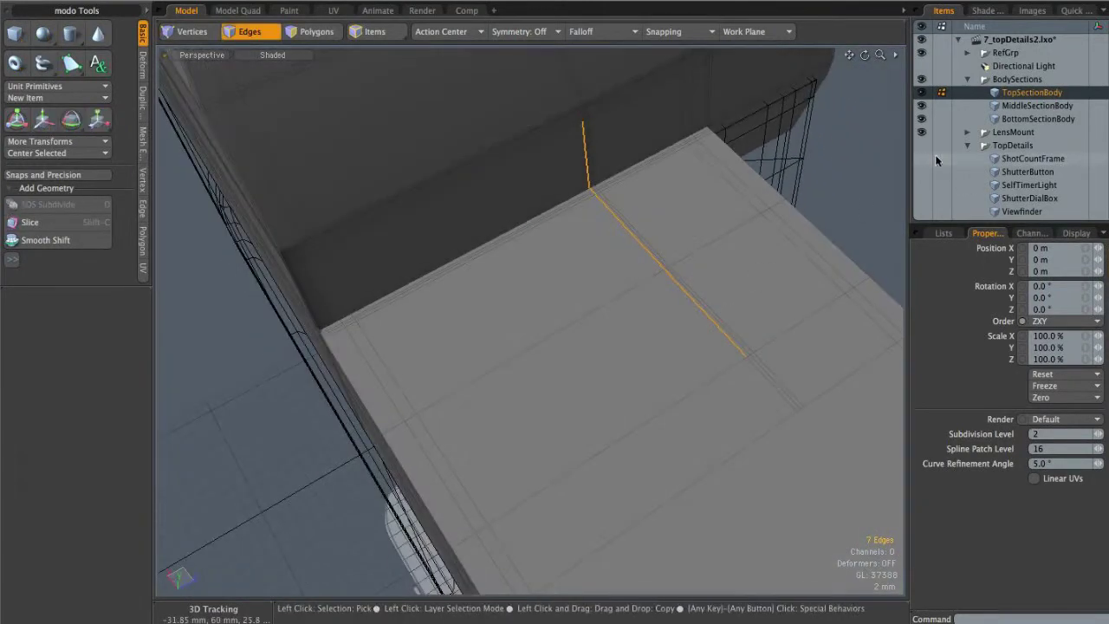
left_click(922, 146)
left_click_drag(678, 264, 793, 210, "alt+shift")
key("w")
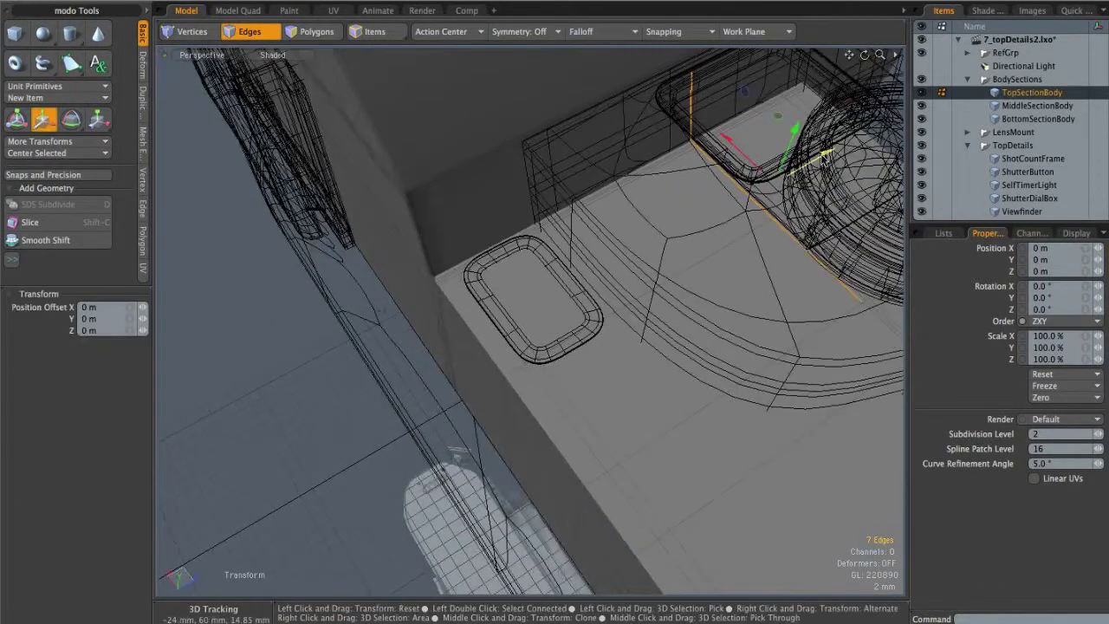
left_click_drag(655, 250, 653, 251)
left_click_drag(653, 251, 699, 378, "alt")
left_click_drag(477, 275, 486, 280, "alt")
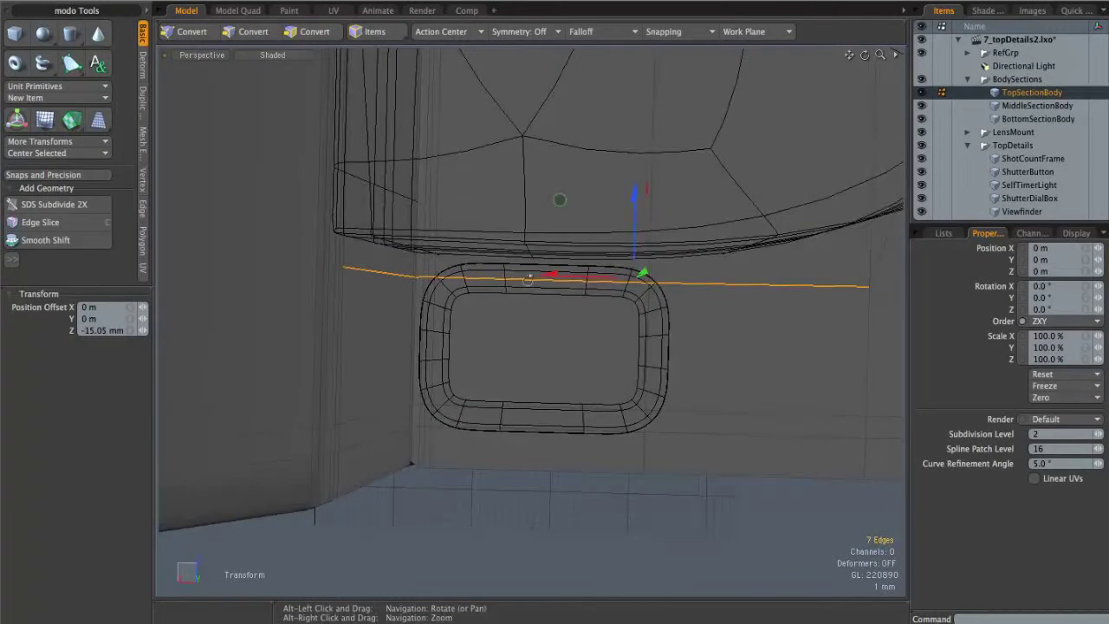
key("space")
left_click(629, 535)
Delete the TopSectionBody polygon inside the ShotCountFrame outline and preview the opening as a subdivided surface
left_click_drag(584, 288, 569, 312, "alt")
scroll(567, 314, "up", 2)
key("3")
left_click(558, 339)
key("Delete")
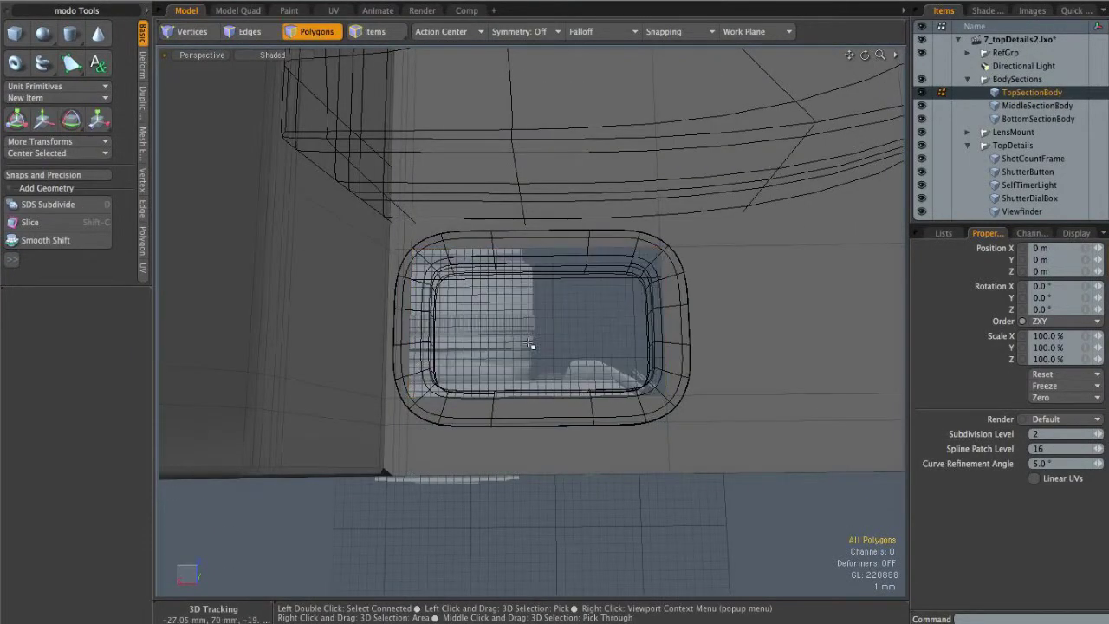
left_click_drag(552, 256, 572, 277, "alt")
scroll(572, 277, "up", 2)
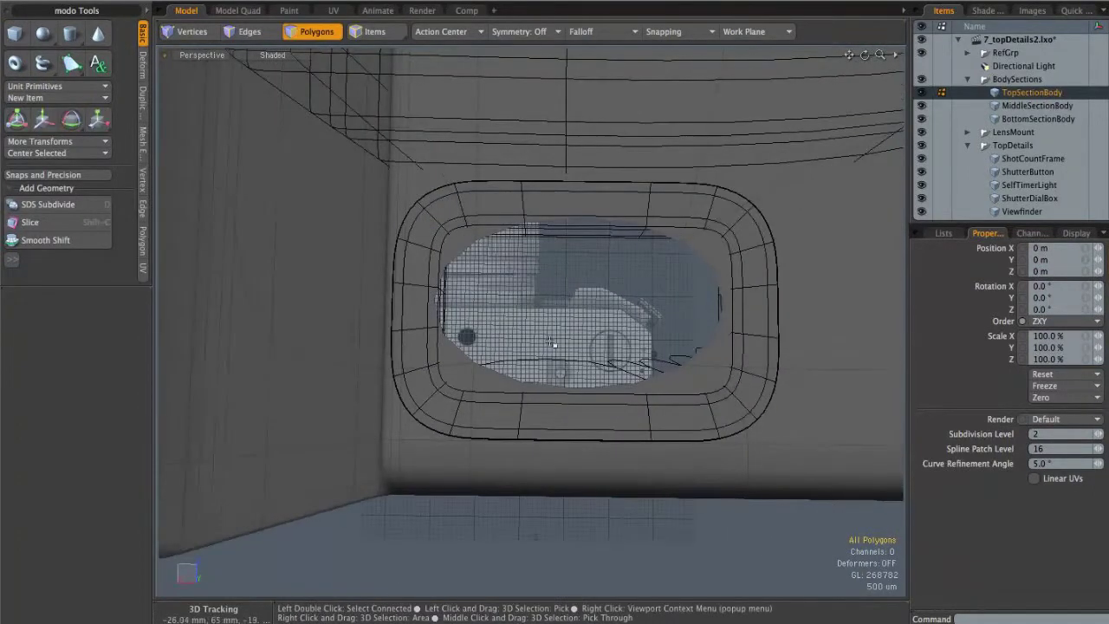
left_click_drag(442, 230, 490, 190, "alt")
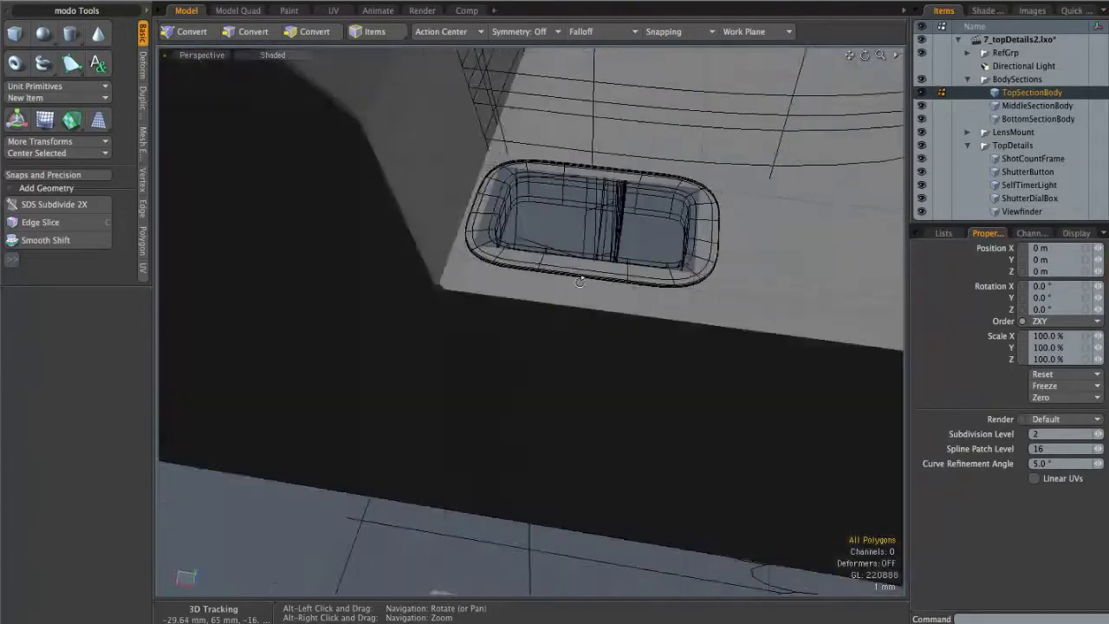
key("3")
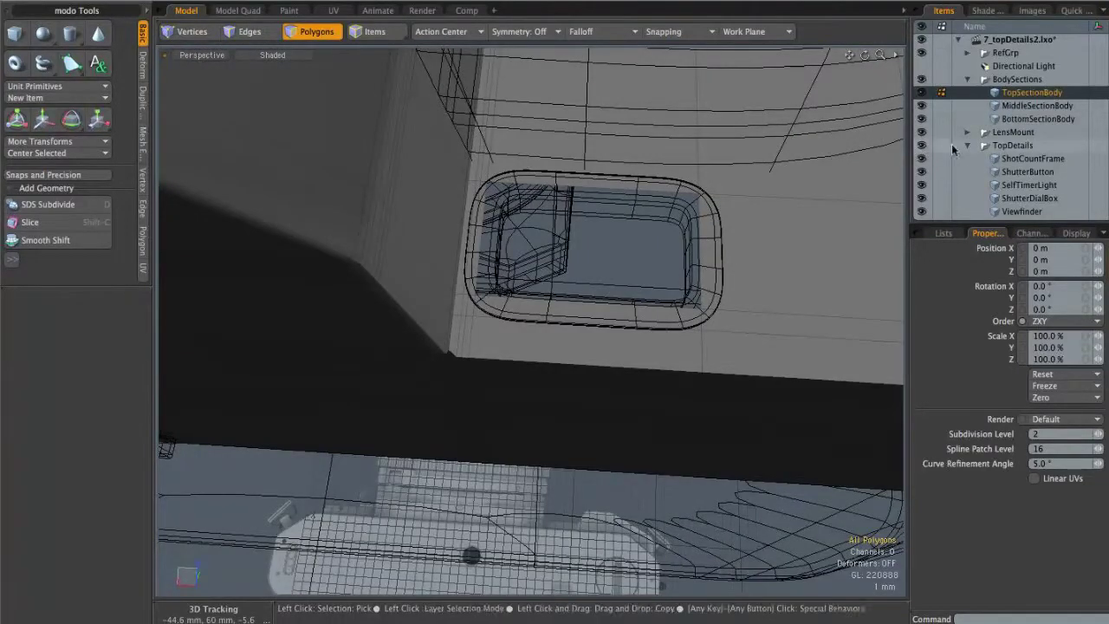
Hide the TopDetails group and cut an edge slice around the opening's rear corner nearest the prism housing, at about 75.5%
left_click_drag(598, 225, 430, 274, "alt")
key("c")
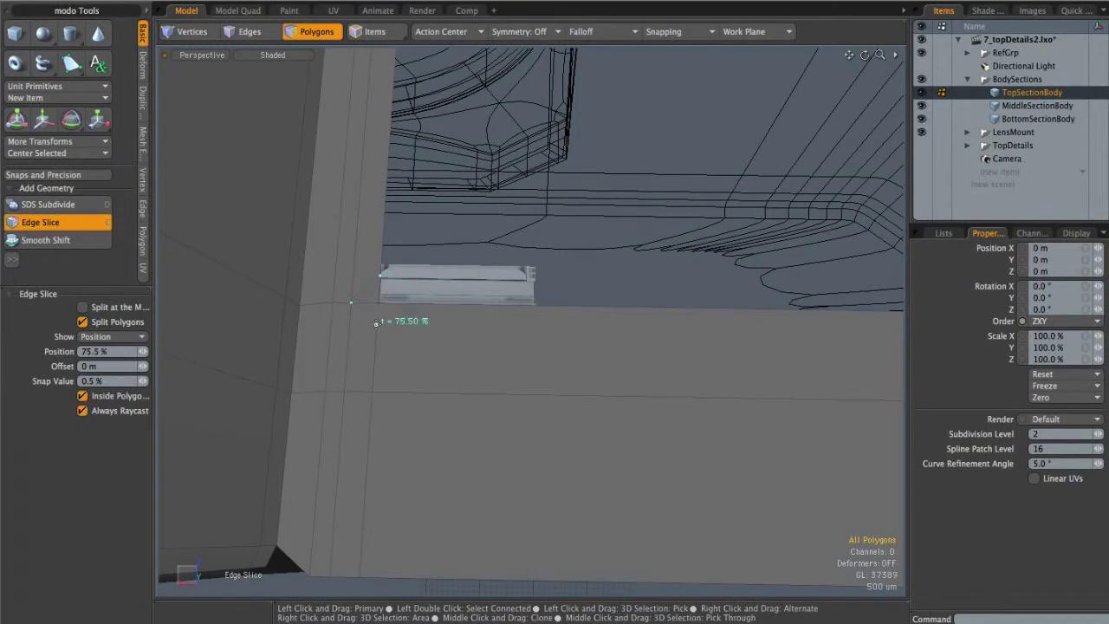
key("space")
left_click_drag(534, 310, 556, 287, "alt")
left_click(482, 329)
Cut edge slices along the opening's rear side and across its rear outer corner, at about 3.5%
key("c")
left_click_drag(745, 273, 563, 268, "alt+shift")
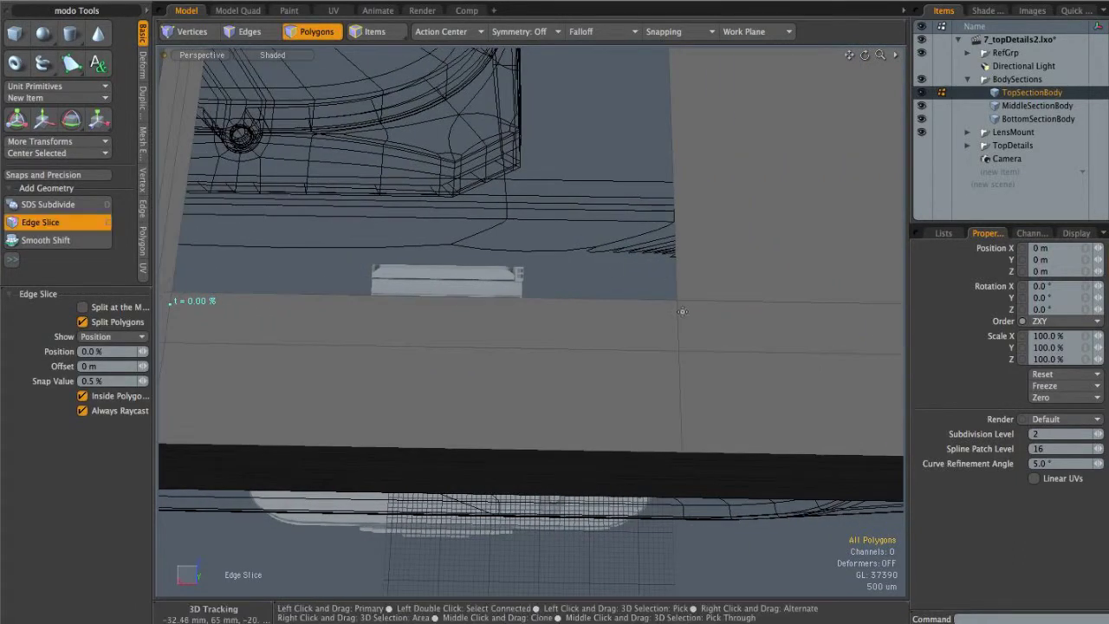
left_click(664, 300)
left_click_drag(667, 301, 668, 334, "ctrl+alt")
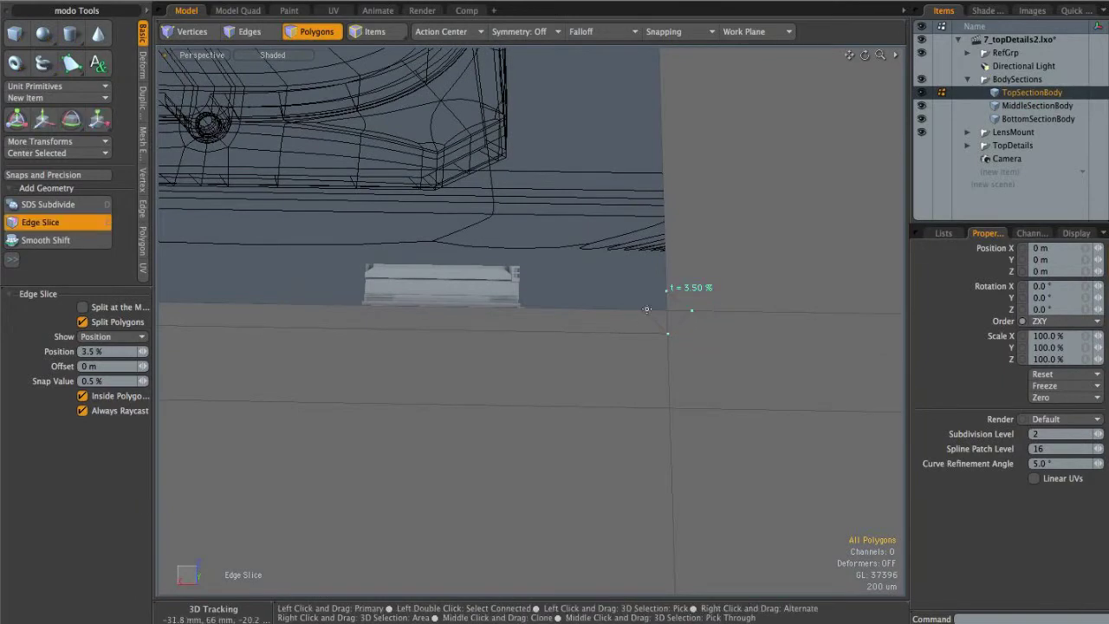
Cut edge slices along the opening's outer side and across its front outer corner, at about 1%
key("q")
key("c")
left_click(689, 308)
left_click_drag(718, 268, 662, 188, "alt")
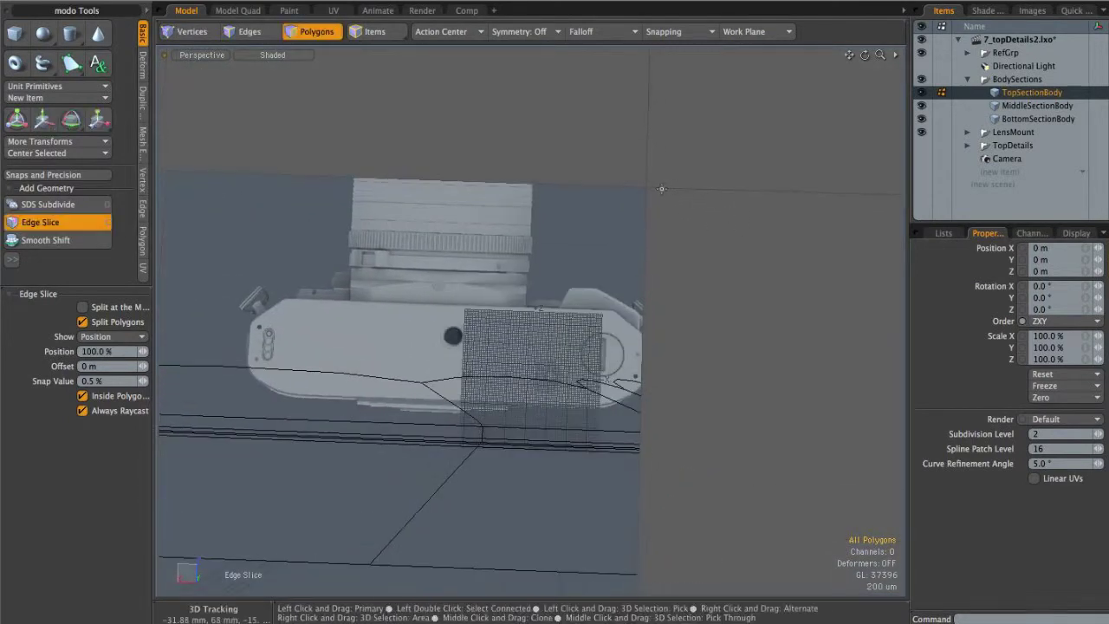
key("q")
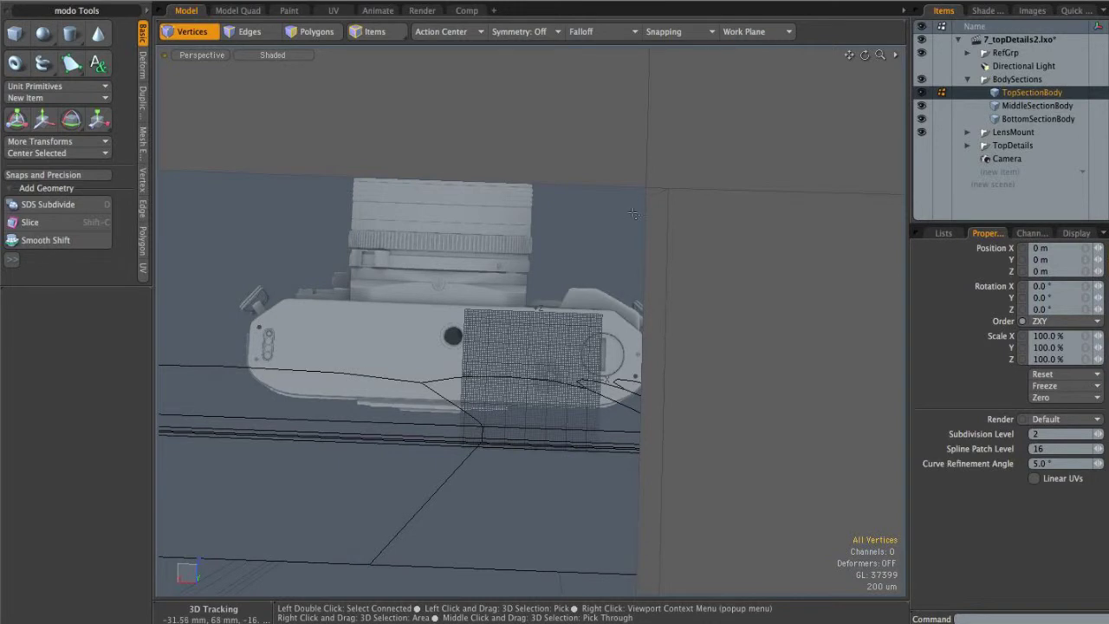
key("c")
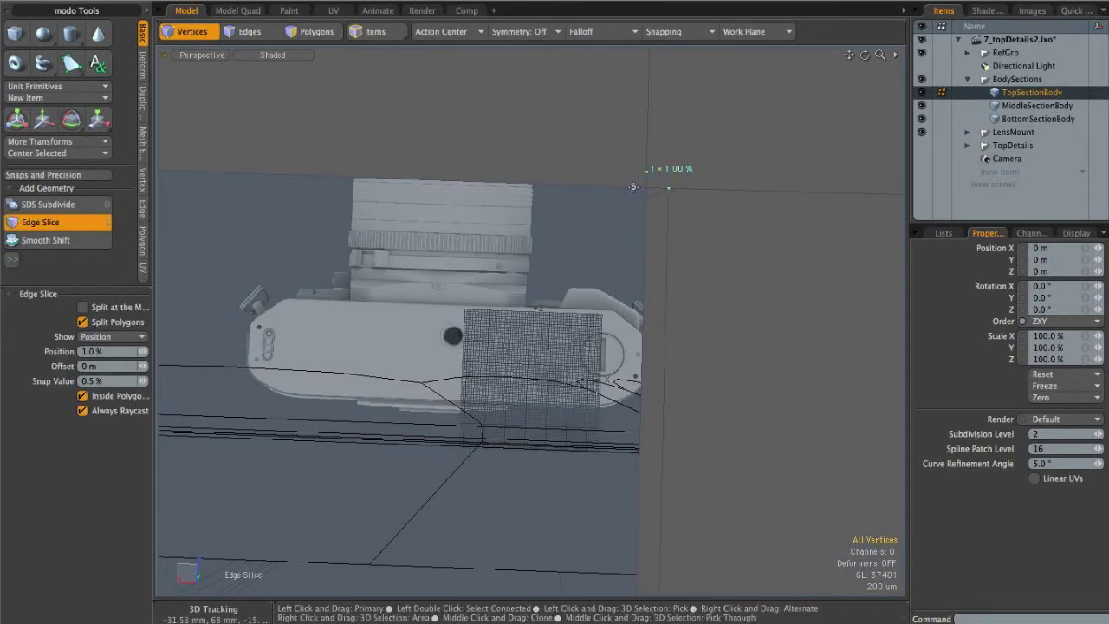
key("q")
Cut edge slices along the opening's front side and around its front corner nearest the prism housing
scroll(667, 195, "down", 1)
key("c")
left_click(656, 180)
left_click_drag(483, 211, 715, 232, "alt+shift")
left_click(476, 199)
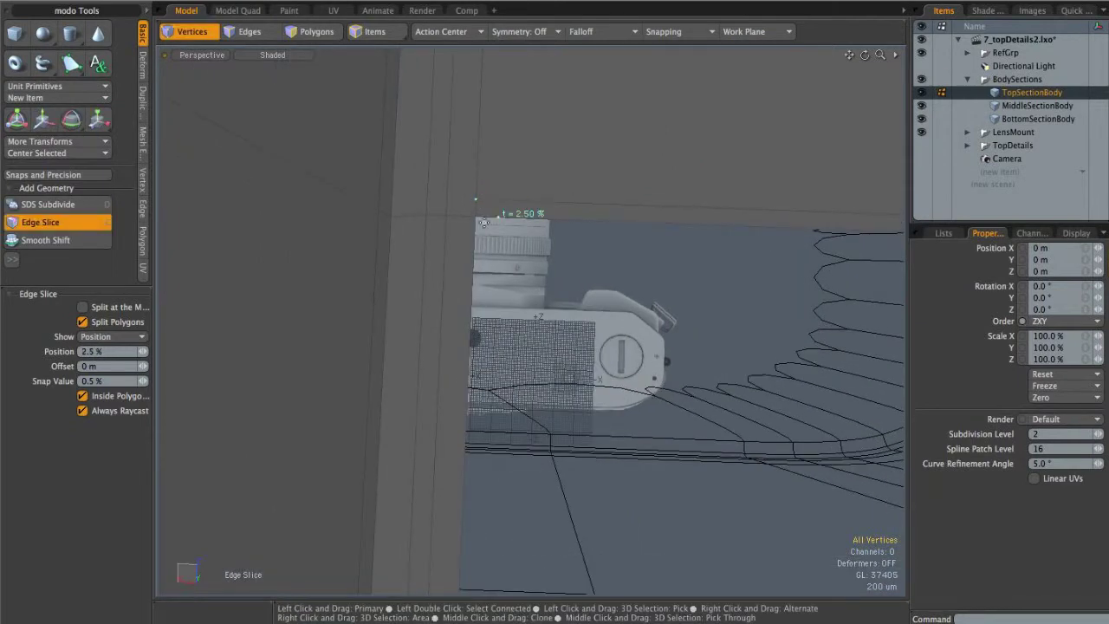
key("shift")
left_click_drag(475, 190, 474, 199, "shift")
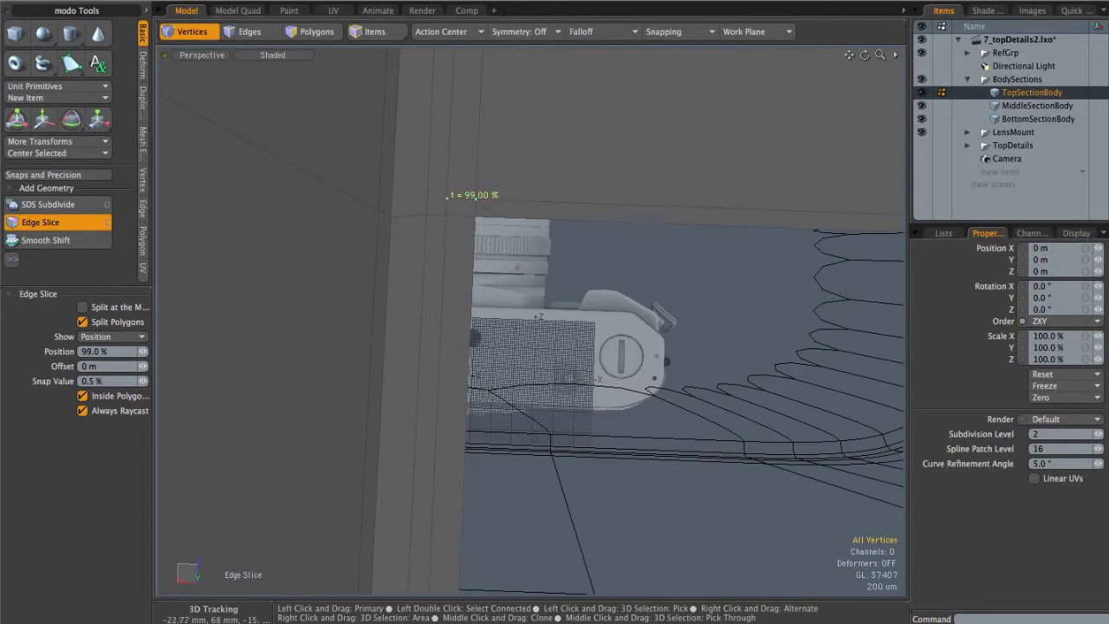
key("space")
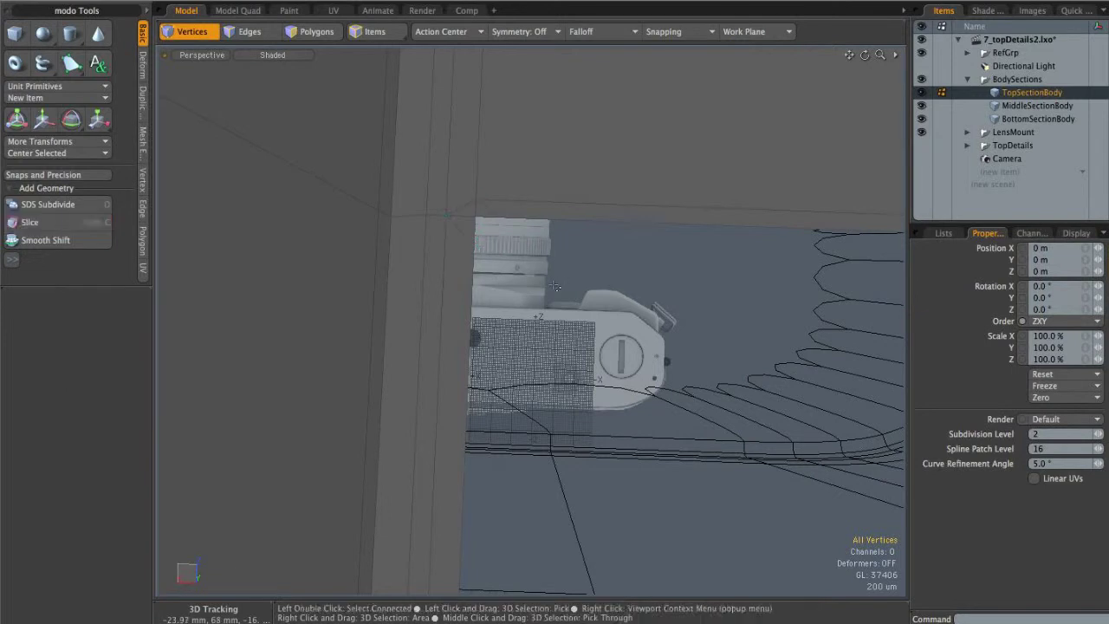
Check the large polygon ahead of the opening's front outer corner and edge-slice the mesh outward from that corner
scroll(554, 347, "down", 3)
left_click_drag(641, 450, 480, 375, "alt+shift")
key("3")
left_click(602, 281)
left_click_drag(603, 282, 635, 307, "alt")
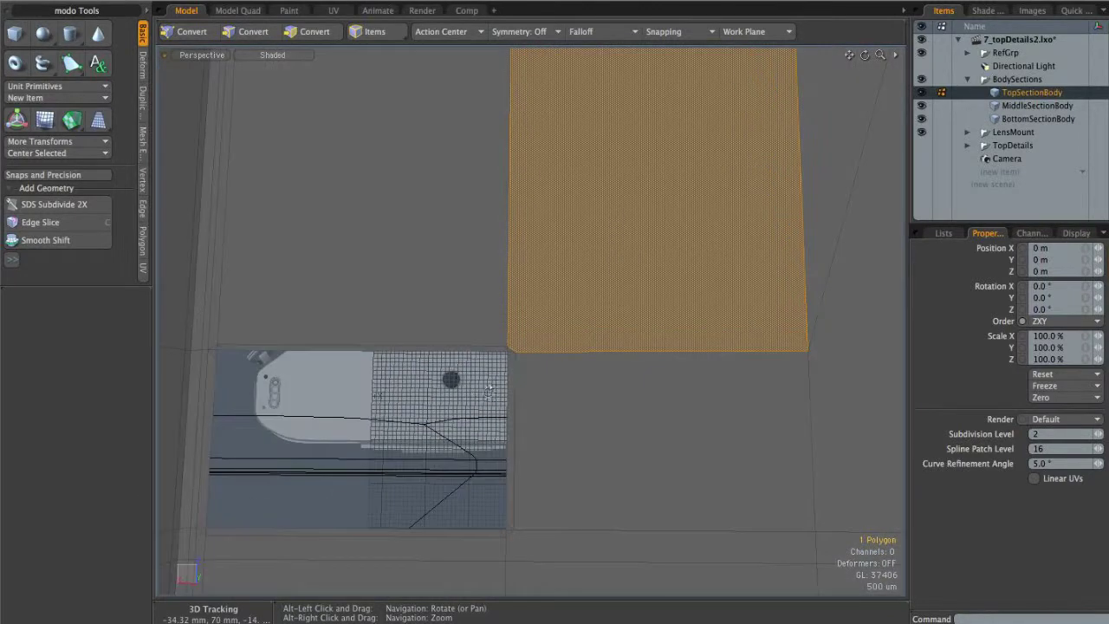
scroll(494, 383, "up", 2)
left_click(492, 392)
key("c")
left_click(562, 315)
scroll(592, 265, "down", 3)
left_click_drag(754, 130, 661, 226, "alt+shift")
left_click_drag(706, 121, 710, 188, "alt+shift")
scroll(703, 169, "down", 1)
key("space")
Show the TopDetails group again, collapse it in the item list, and check the subdivided opening against the ShotCountFrame
left_click_drag(592, 320, 628, 269, "alt+shift")
left_click_drag(626, 286, 613, 218, "alt")
scroll(606, 303, "up", 3)
left_click_drag(599, 341, 572, 268, "alt")
left_click_drag(572, 268, 687, 199, "alt")
left_click(922, 146)
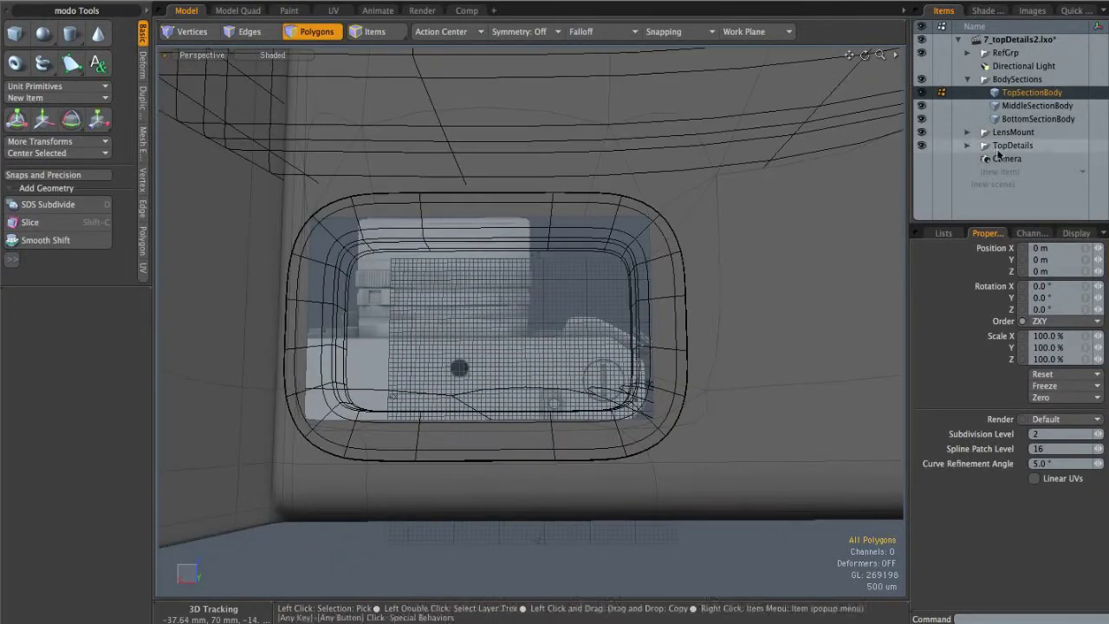
left_click(968, 145)
left_click(1054, 97)
left_click_drag(668, 322, 625, 363, "alt")
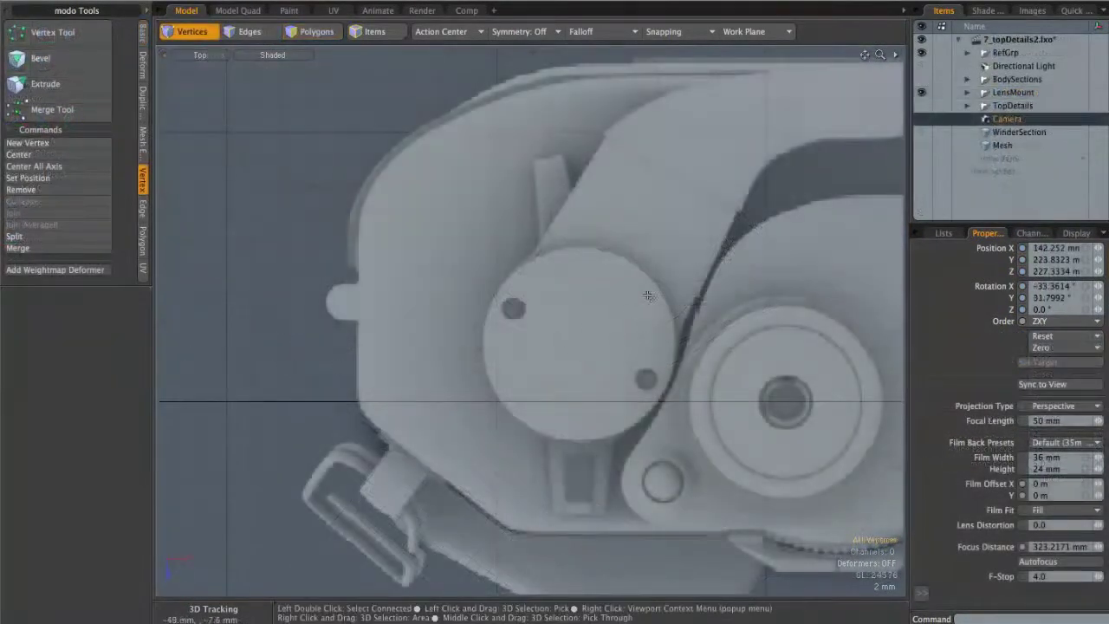
Examine the winder cylinder's outline and side bands against the reference from the top and back views
left_click_drag(642, 272, 525, 293, "alt+shift")
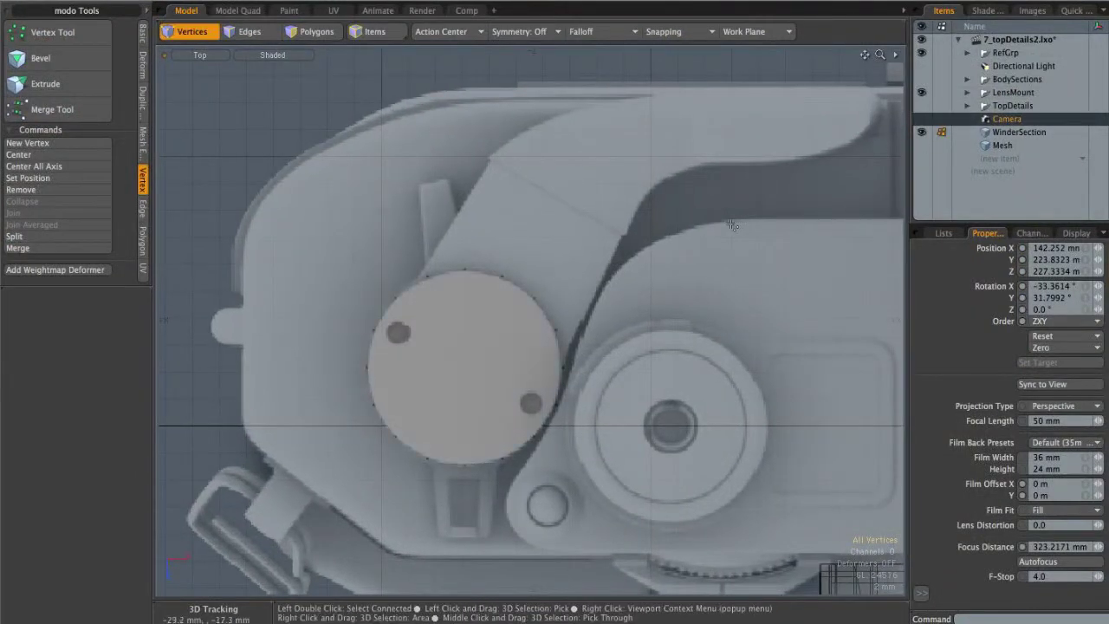
left_click_drag(487, 325, 519, 285, "alt+shift")
scroll(529, 216, "up", 2)
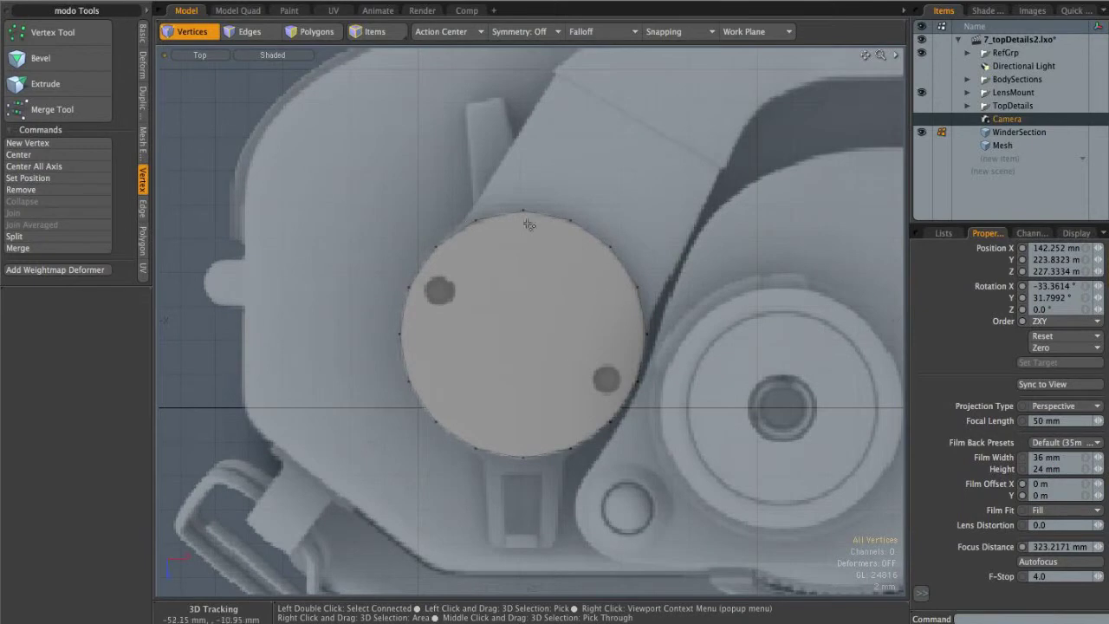
key("ctrl+space")
left_click(502, 340)
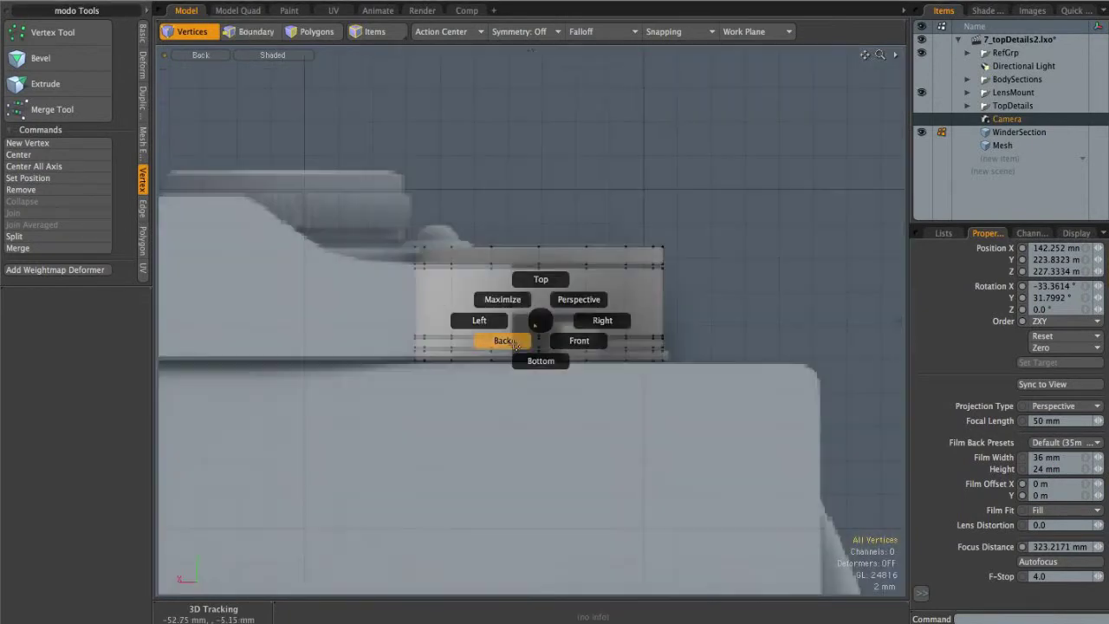
scroll(598, 272, "up", 3)
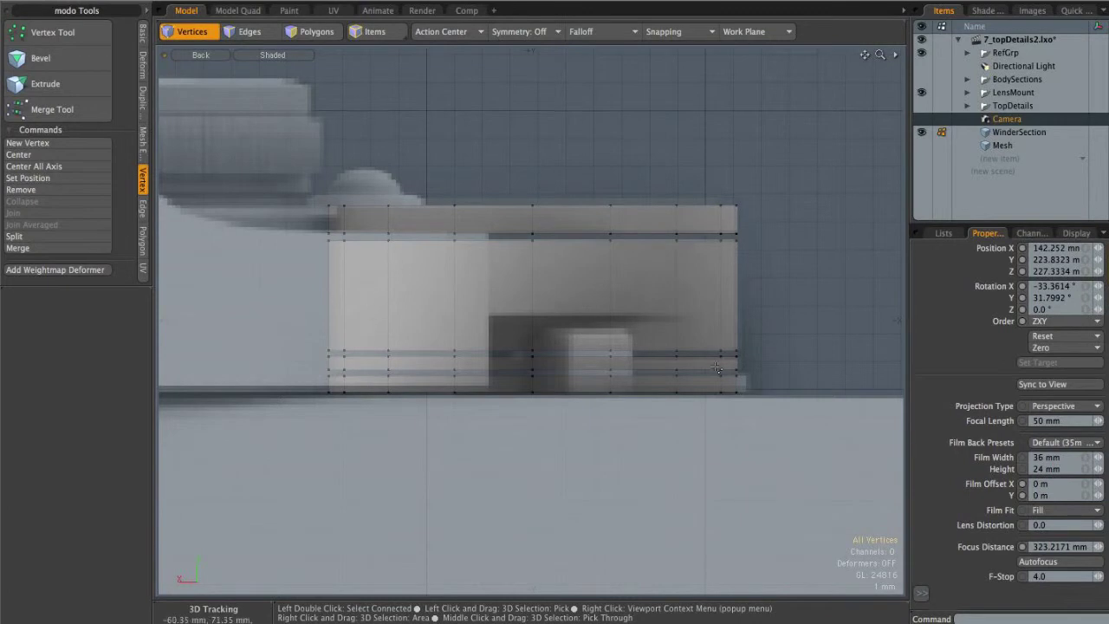
key("3")
left_click(709, 227)
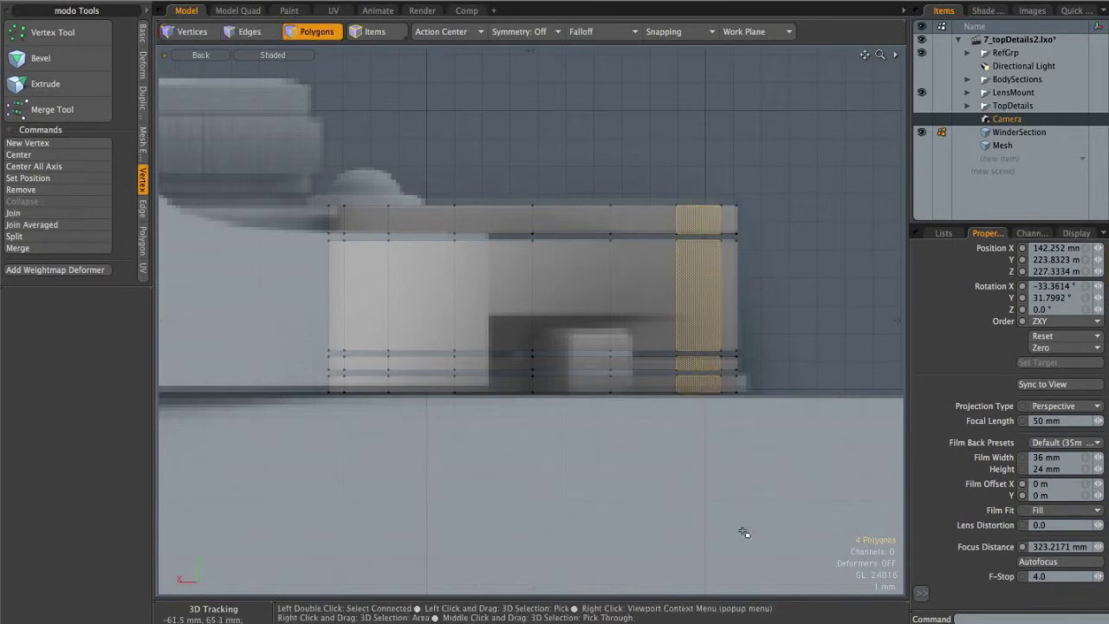
Isolate the winder's top cap by selecting its connected polygons and hiding the unselected parts of the WinderSection mesh
key("ctrl+space")
left_click(718, 244)
left_click_drag(740, 262, 750, 262, "alt")
left_click(750, 262)
right_click_drag(640, 262, 736, 262, "alt")
left_click(667, 237)
left_click_drag(671, 246, 653, 349, "alt")
left_click(660, 277, "shift")
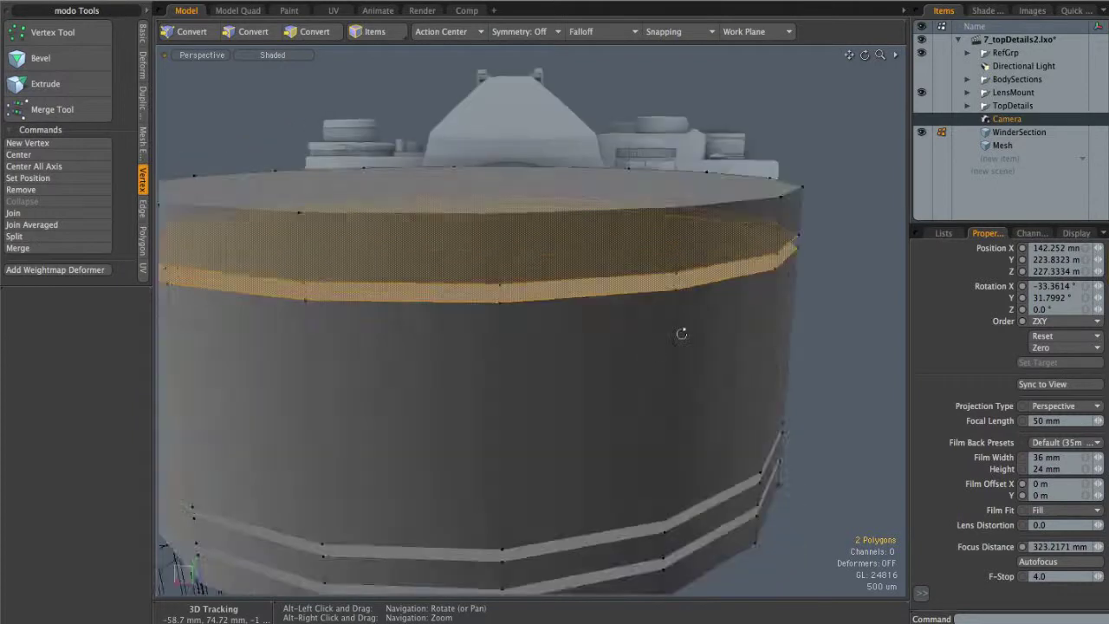
right_click_drag(654, 349, 607, 339, "alt")
double_click(656, 280)
left_click_drag(696, 278, 678, 297, "alt")
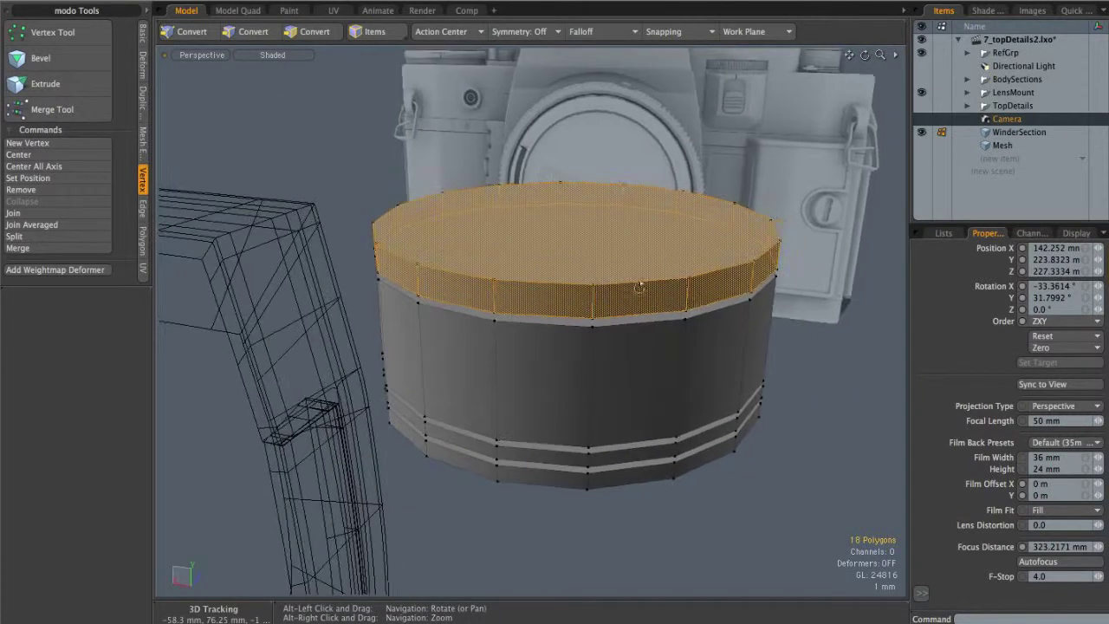
key("shift+h")
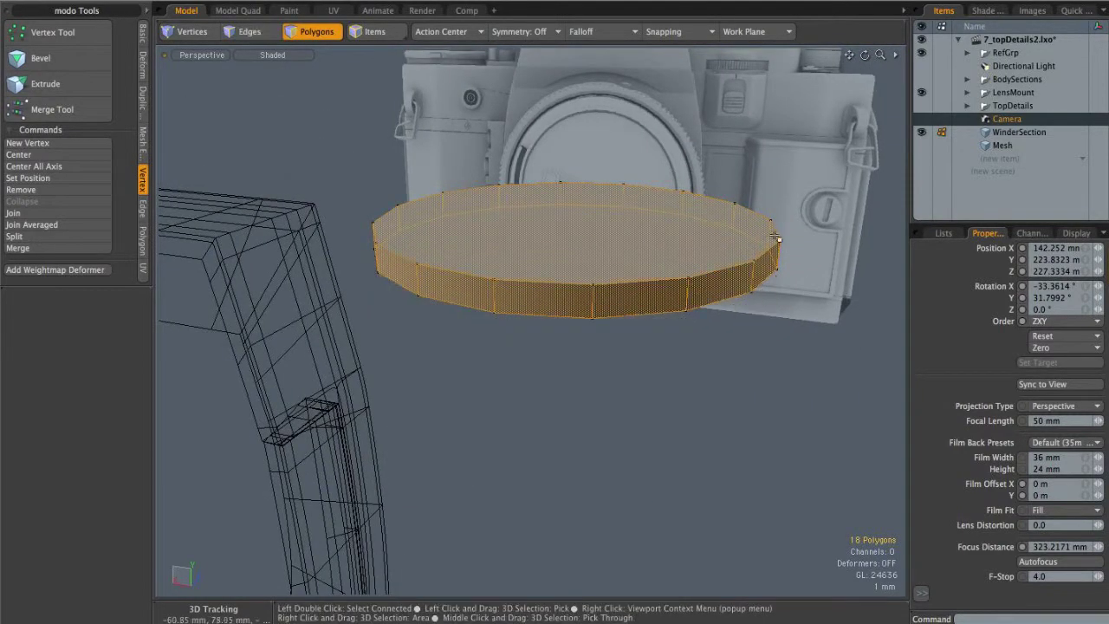
Bevel the cap's top polygon with a 180 um inset and delete the inner polygon, leaving a narrow rim
key("ctrl+space")
left_click(660, 209)
key("1")
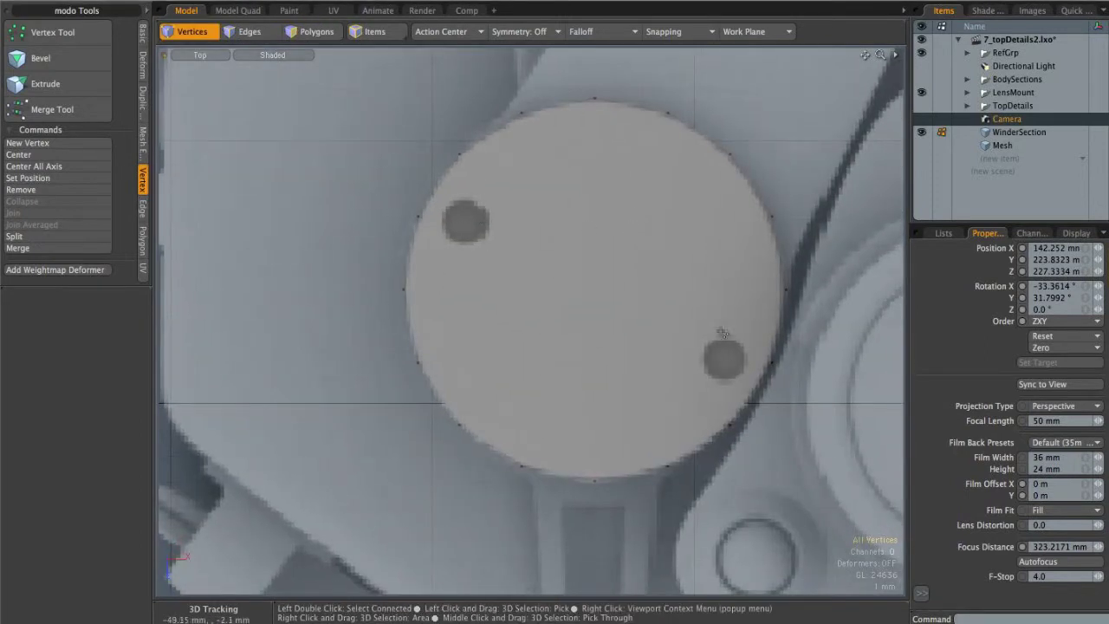
key("3")
left_click(607, 281)
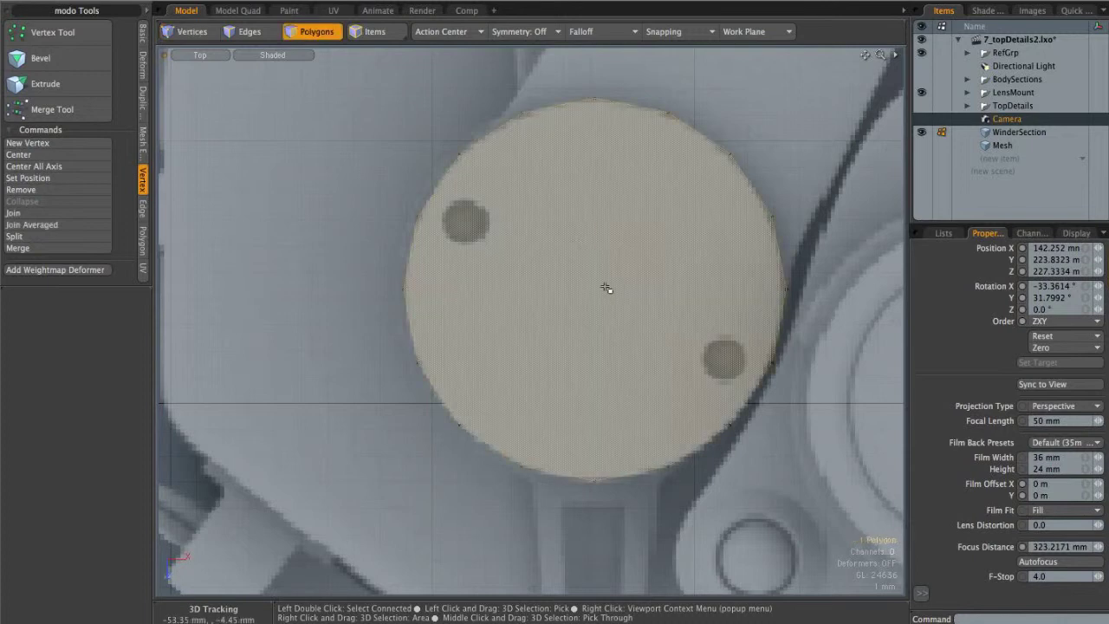
key("b")
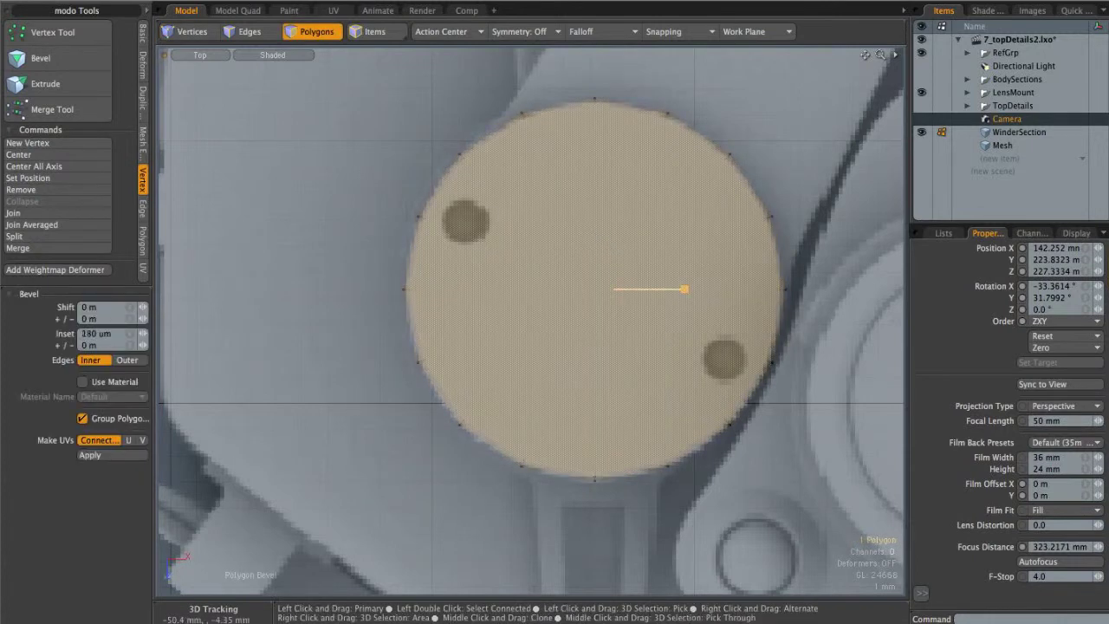
key("Escape")
key("Escape")
key("Delete")
Cut the two small disc polygons from the Mesh item and paste them into WinderSection inside the rim
left_click_drag(582, 245, 557, 245, "alt+shift")
scroll(522, 237, "up", 2)
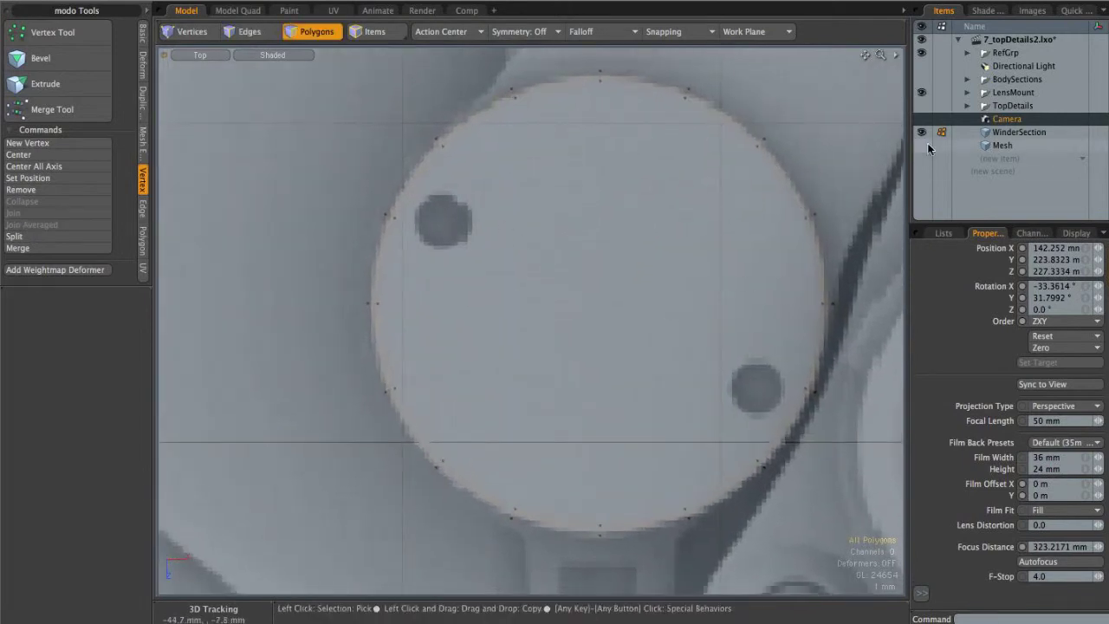
left_click(1001, 145)
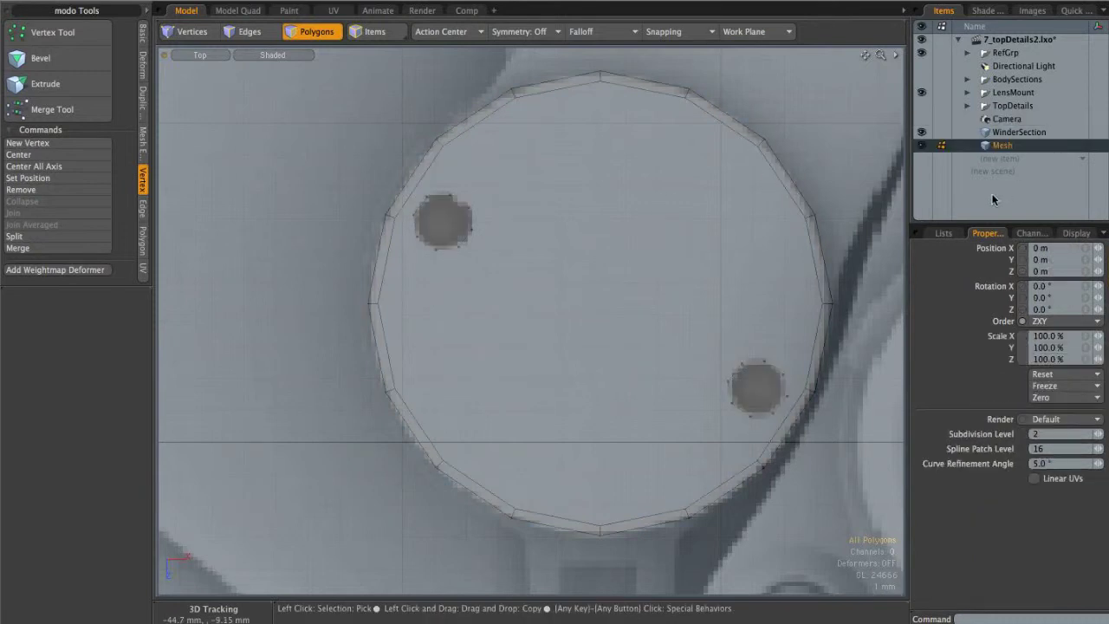
left_click(1019, 133)
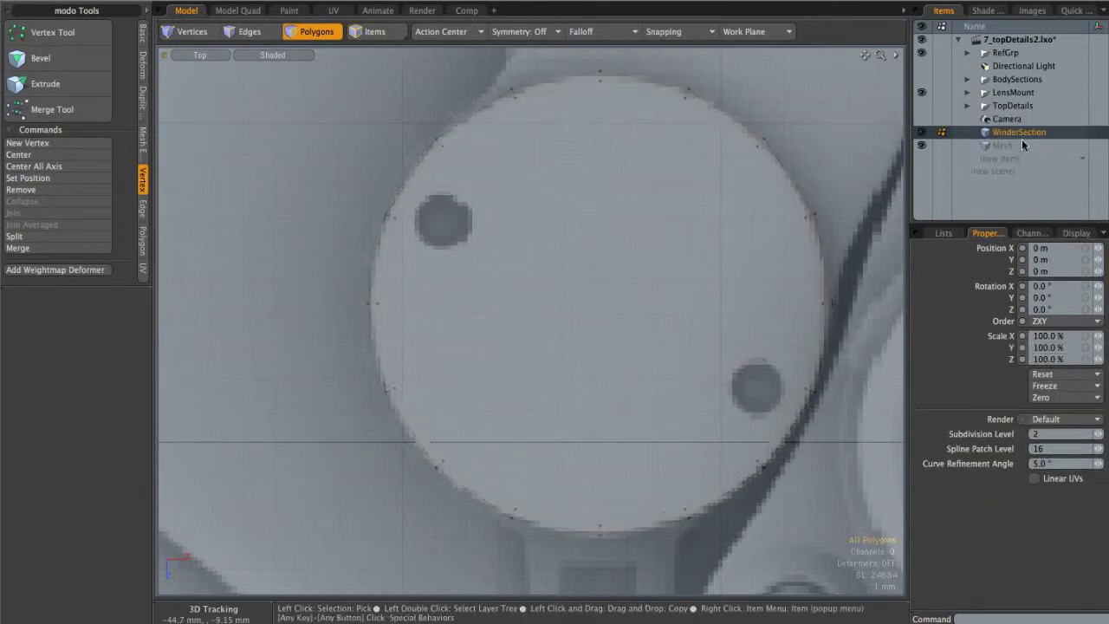
left_click(459, 236, "shift")
left_click(750, 383, "shift")
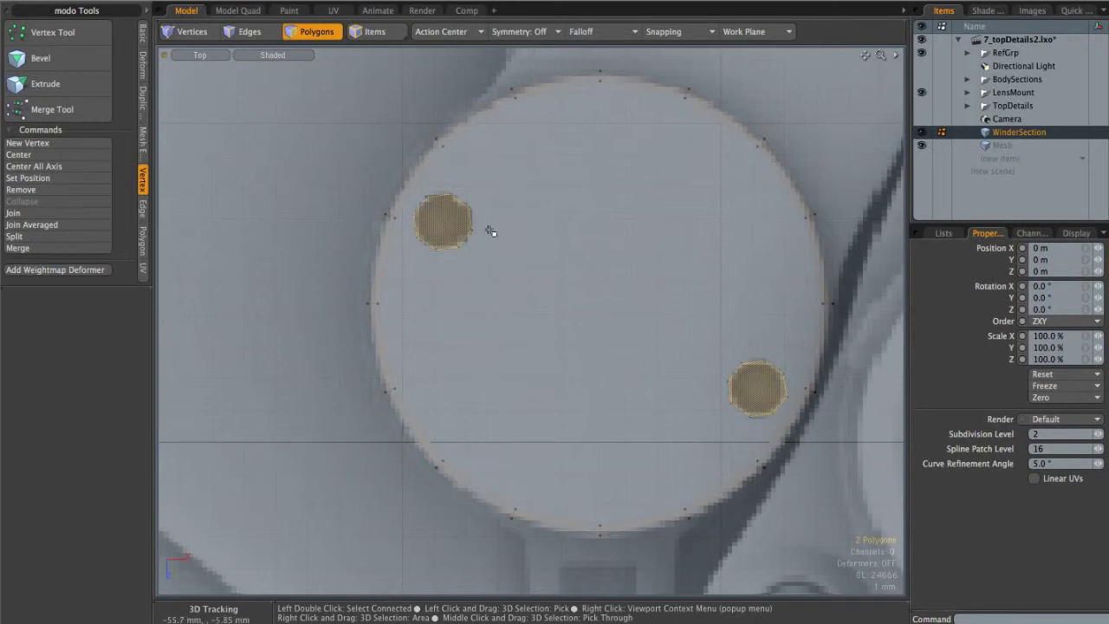
left_click_drag(652, 224, 630, 217, "alt")
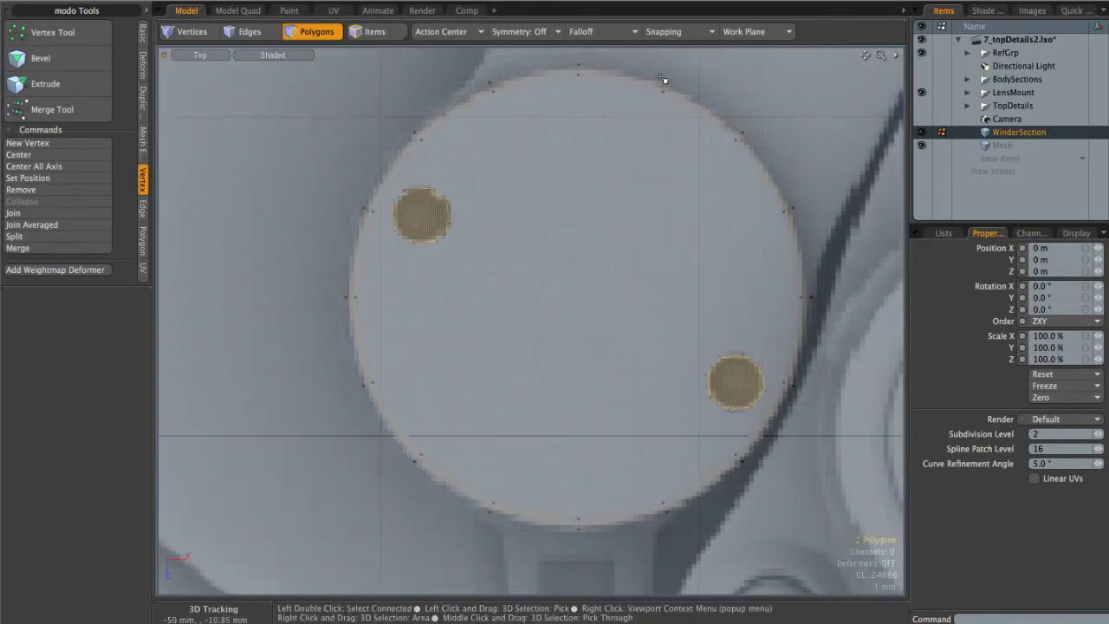
left_click(519, 354)
Bridge the three facing edges of each small disc to form a strip connecting the two discs
key("ctrl+space")
left_click(581, 278)
left_click_drag(581, 278, 464, 299, "alt")
right_click_drag(465, 299, 496, 276, "alt")
left_click_drag(496, 276, 470, 292, "alt")
key("2")
left_click(413, 272)
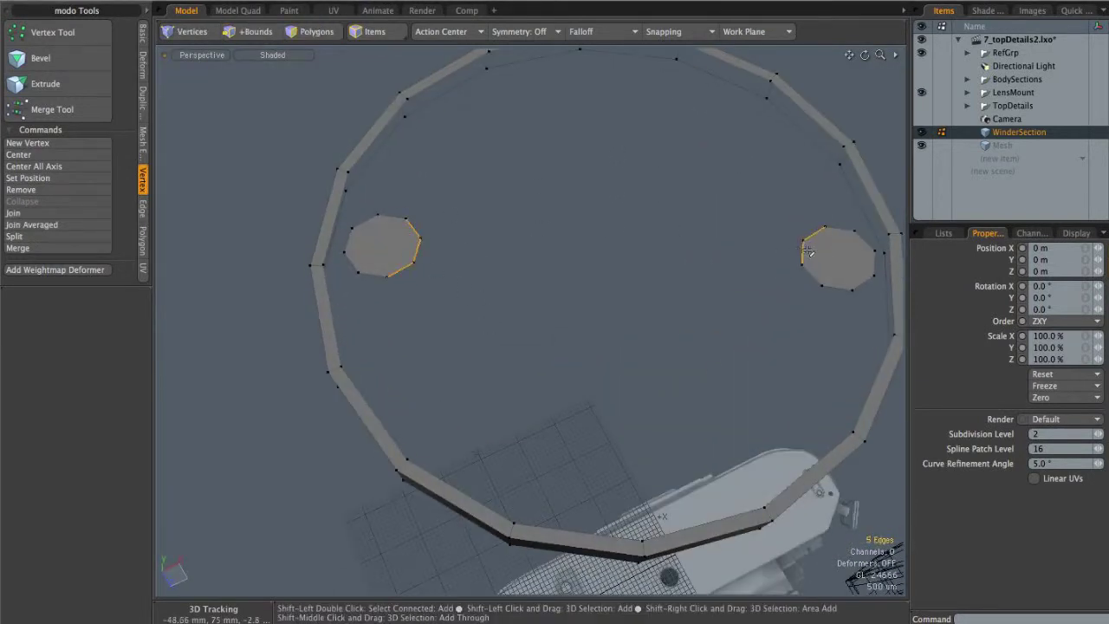
left_click(816, 262, "shift")
left_click(143, 208)
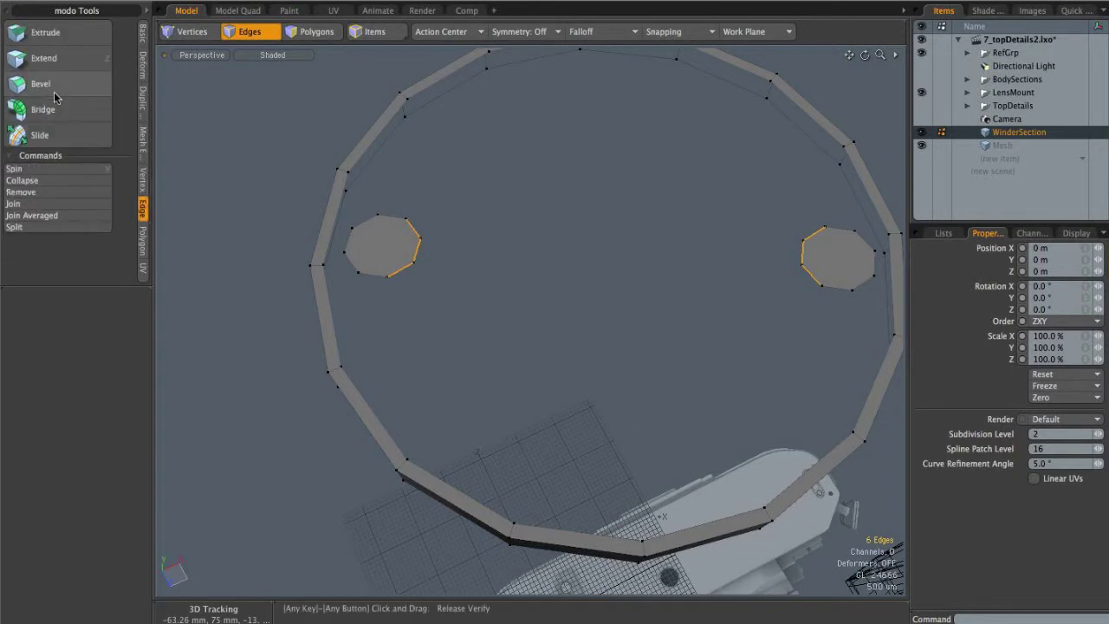
left_click(43, 109)
left_click(536, 234)
key("q")
left_click(521, 345)
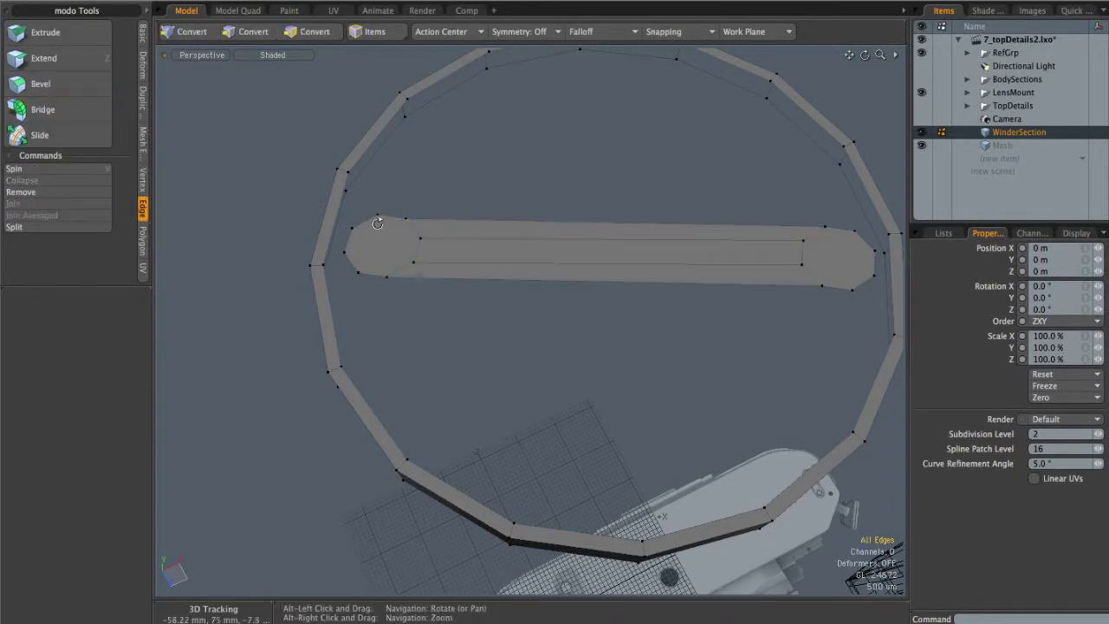
Bridge the outward edges of one disc to the neighbouring inner edges of the cap's rim
left_click_drag(384, 223, 350, 257, "alt")
left_click(344, 261)
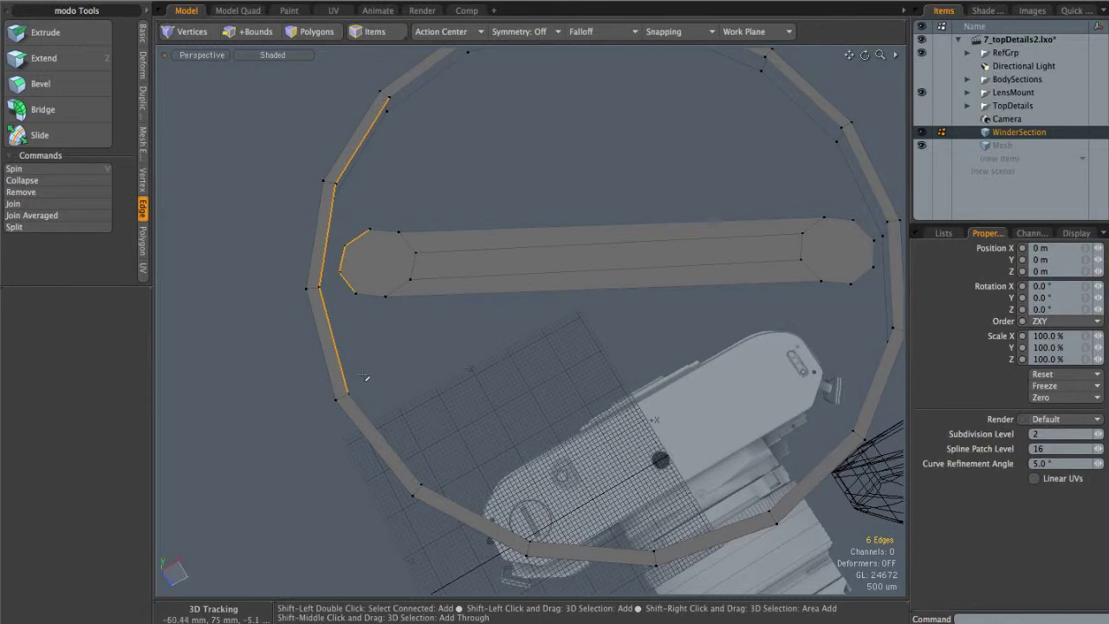
left_click(373, 297, "shift")
left_click(76, 118)
left_click(598, 208)
left_click_drag(618, 206, 481, 213, "alt+shift")
key("q")
Bridge the outward edges of the opposite disc to the adjacent inner rim edges
left_click(704, 223)
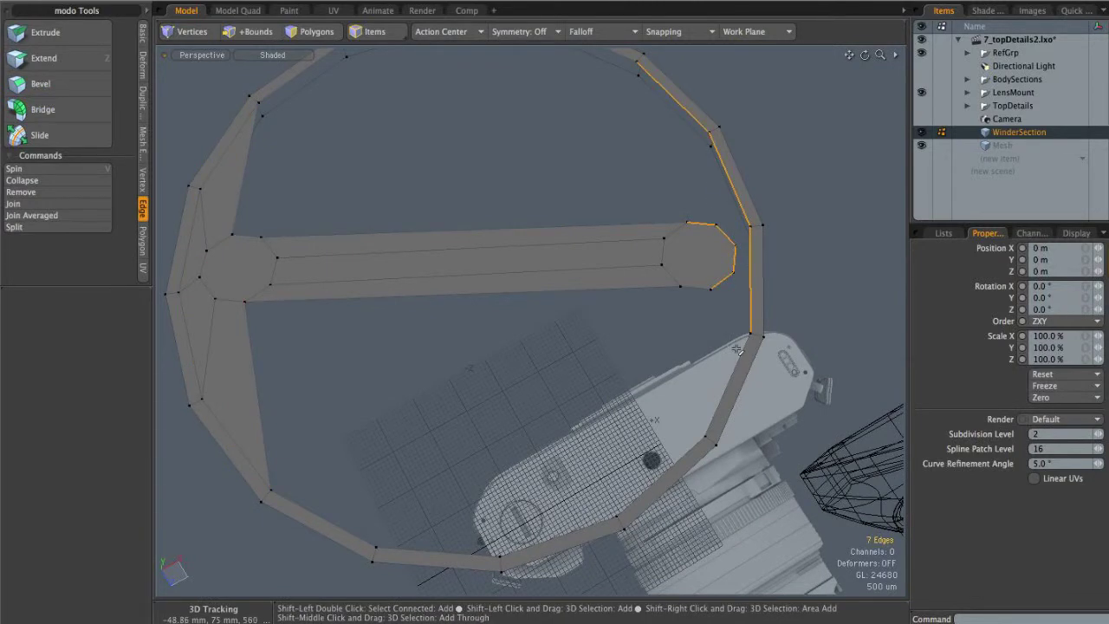
left_click(730, 374, "shift")
left_click(49, 118)
left_click(445, 193)
key("q")
Fill the two open halves on either side of the central strip with polygons made from their border edge loops
left_click_drag(542, 192, 539, 218, "alt")
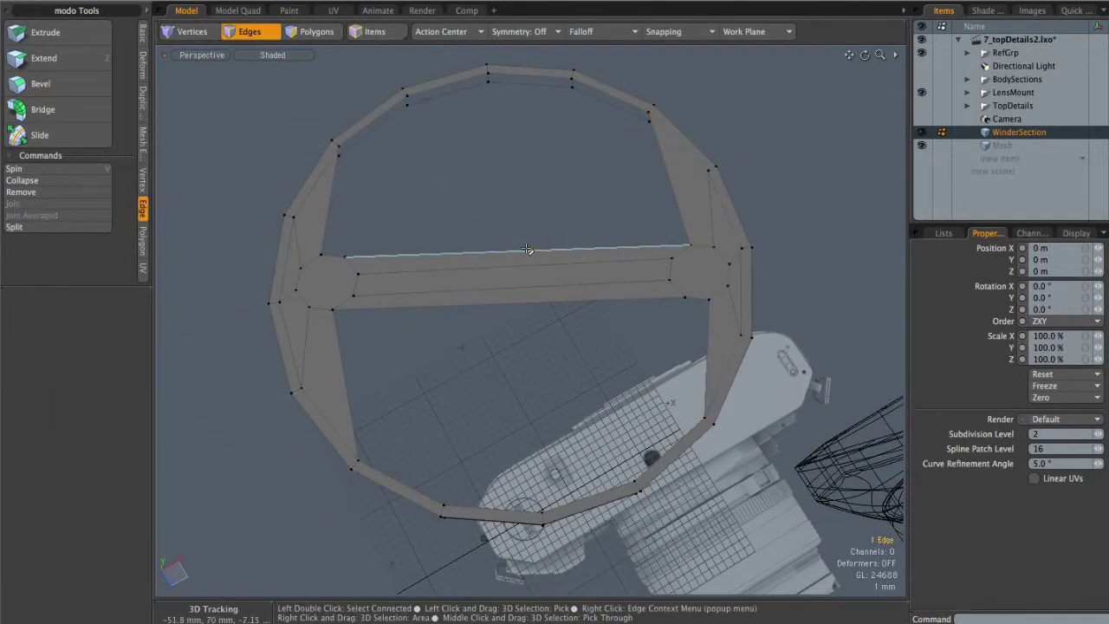
double_click(550, 251)
double_click(555, 303, "shift")
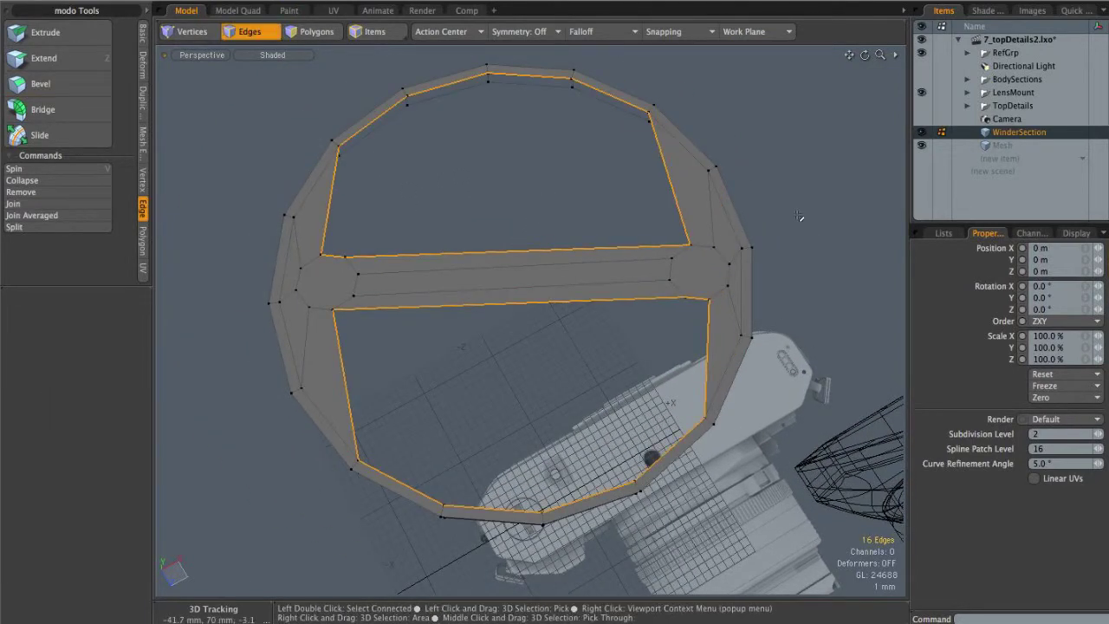
key("p")
key("3")
left_click(778, 161)
Edge-slice each half polygon from a corner vertex of the nearby disc to the opposite rim vertex, at 100%
key("c")
left_click_drag(367, 256, 345, 257)
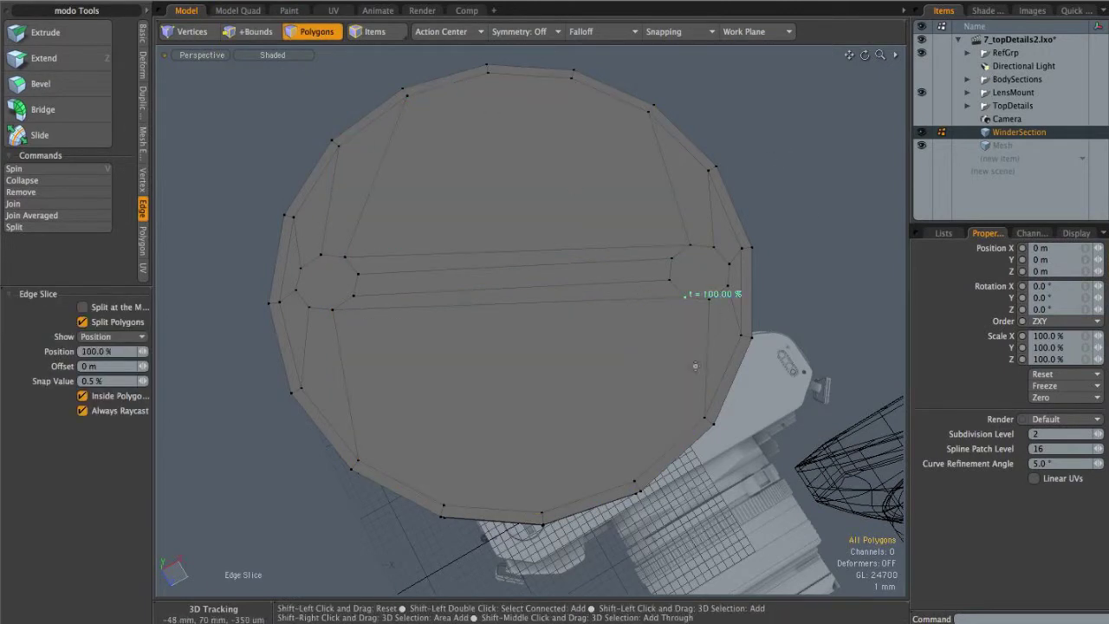
left_click(728, 310, "shift")
key("space")
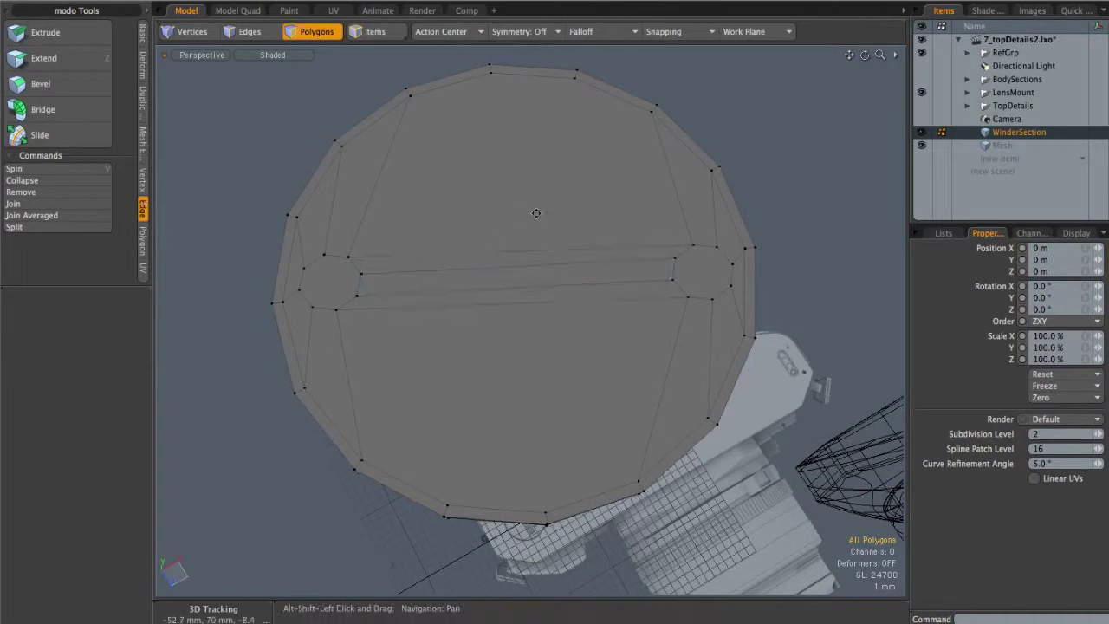
Loop-slice the central strip between the two discs with two separate cross-cuts
left_click_drag(524, 215, 542, 209, "alt+shift")
key("2")
left_click(525, 263)
key("alt+c")
left_click(522, 263)
key("space")
left_click(574, 258)
key("alt+c")
mouse_move(575, 258)
left_mouse_down()
mouse_move(540, 260)
mouse_move(572, 259)
left_mouse_up()
key("space")
left_click(799, 130)
Edge-slice both cap halves from the ends of the strip's cross-cuts out to the rim vertices
key("c")
left_click(477, 248)
left_click(504, 65)
left_click(579, 242)
left_click(464, 499)
key("space")
left_click_drag(556, 377, 736, 310, "alt")
key("3")
left_click(422, 388)
left_click(587, 178, "shift")
mouse_move(628, 251)
left_mouse_down("alt")
mouse_move(604, 324)
mouse_move(608, 260)
left_mouse_up("alt")
left_click(685, 123)
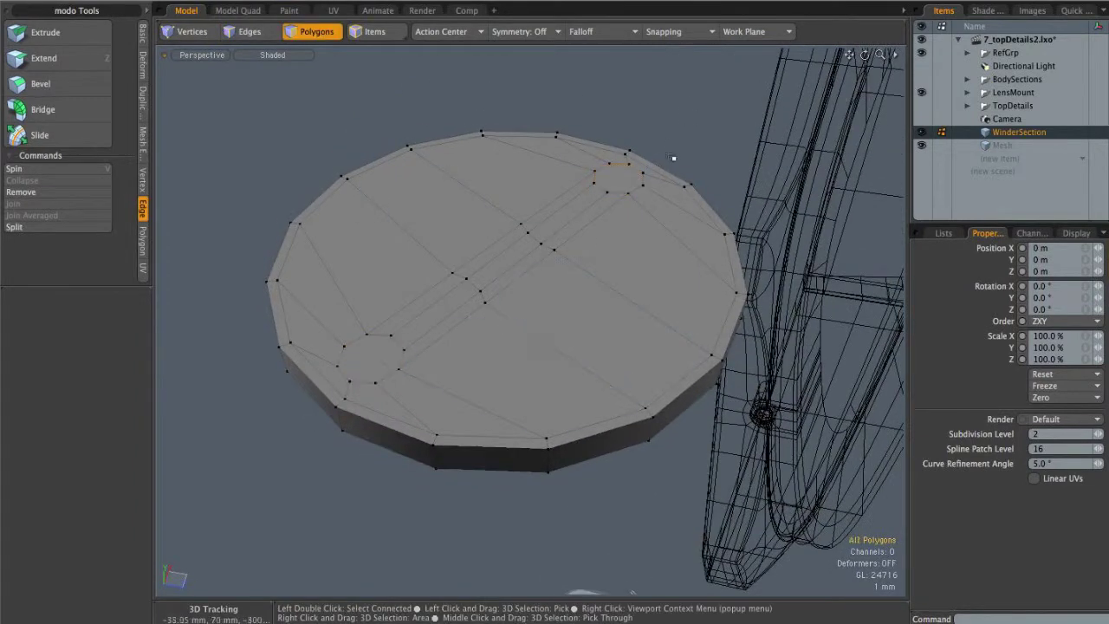
Bevel the two disc polygons down into the cap as recessed holes, adding small edge-holding insets including one of 39 um
left_click(373, 355)
left_click(619, 179, "shift")
left_click_drag(619, 179, 548, 165, "alt")
key("b")
left_click(570, 177, "shift")
left_click(557, 166, "shift")
left_click_drag(574, 137, 573, 162)
left_click(557, 188, "shift")
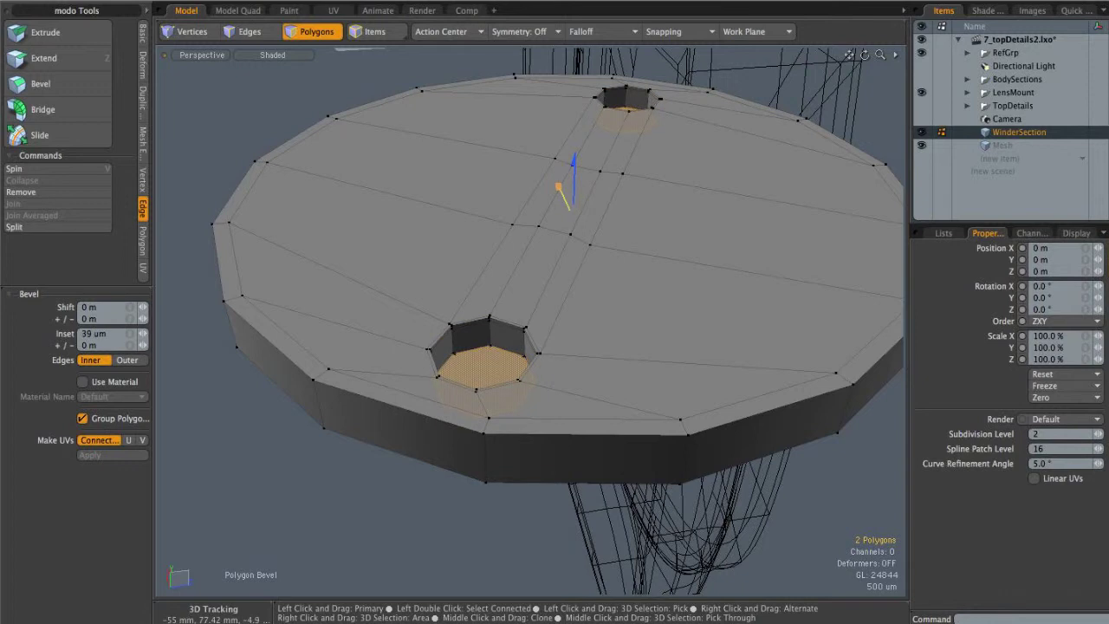
left_click(565, 184, "shift")
left_click_drag(574, 239, 441, 333, "alt")
key("space")
Join the floor polygon's vertices of the first hole at their average position
left_click(479, 408)
left_click_drag(478, 408, 418, 400, "alt")
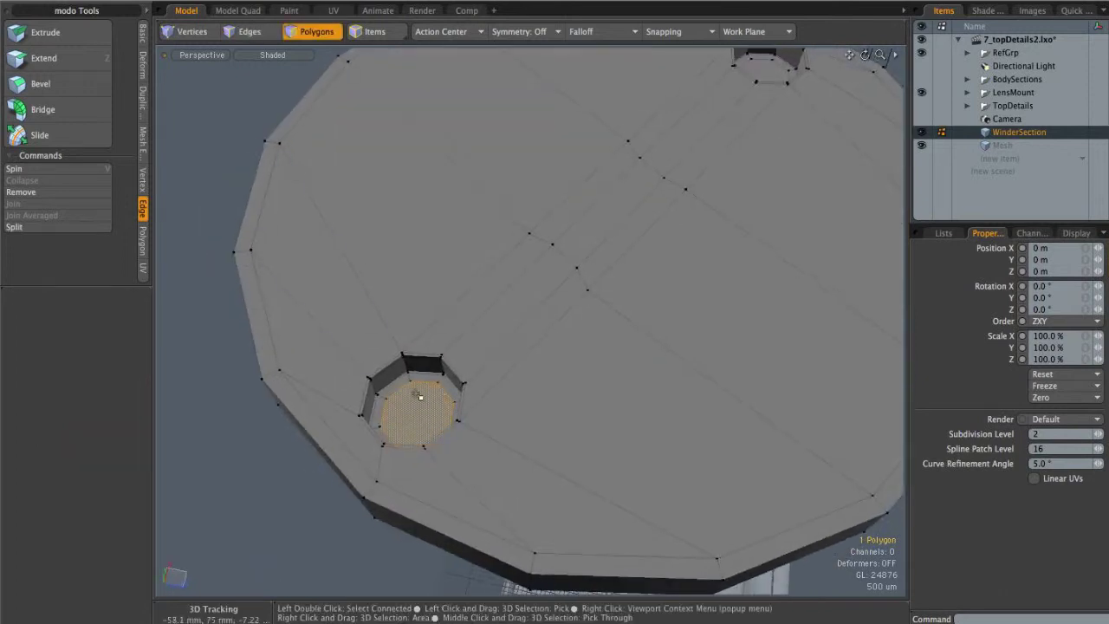
left_click(143, 180)
left_click(87, 226)
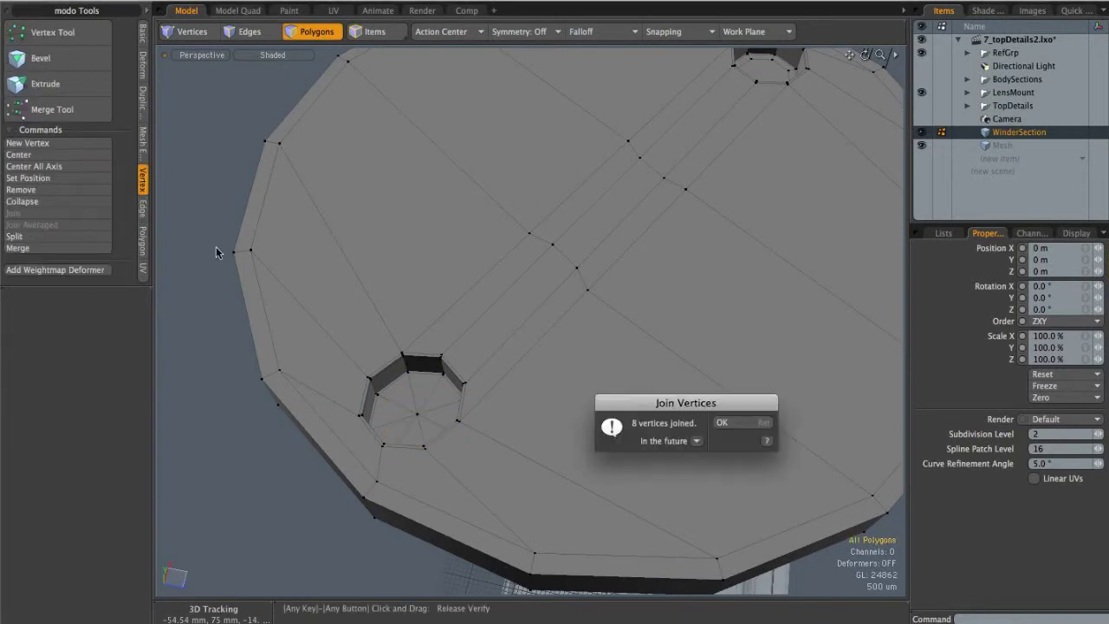
left_click(748, 421)
Collapse the second hole's floor polygon to a centre point by joining its vertices averaged
key("space")
key("space")
key("space")
double_click(768, 80)
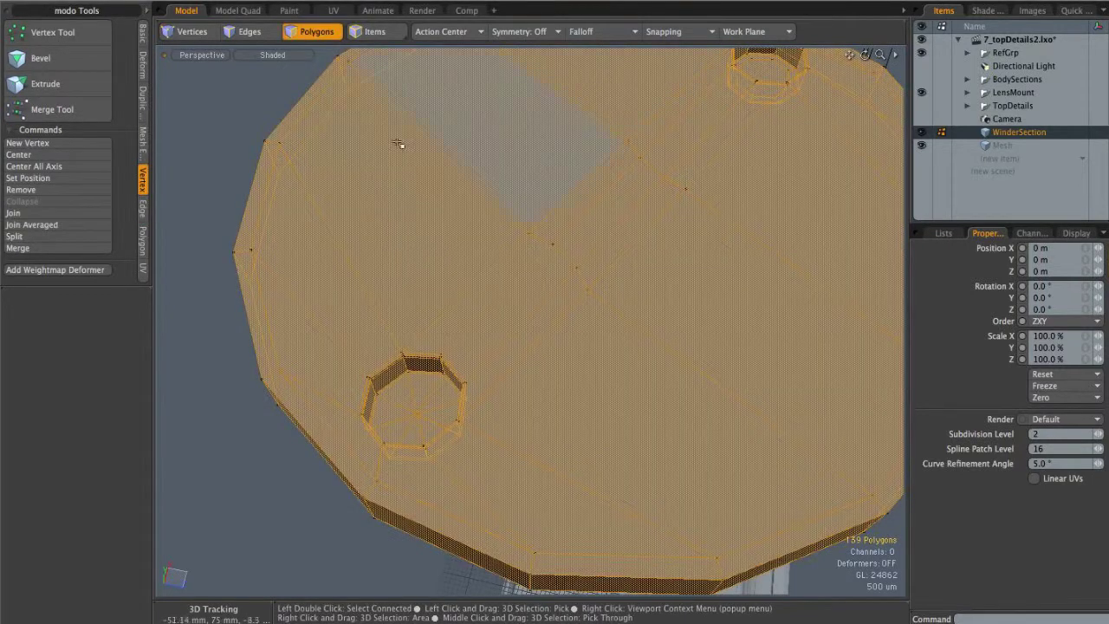
left_click(768, 69)
left_click_drag(766, 72, 746, 117, "alt")
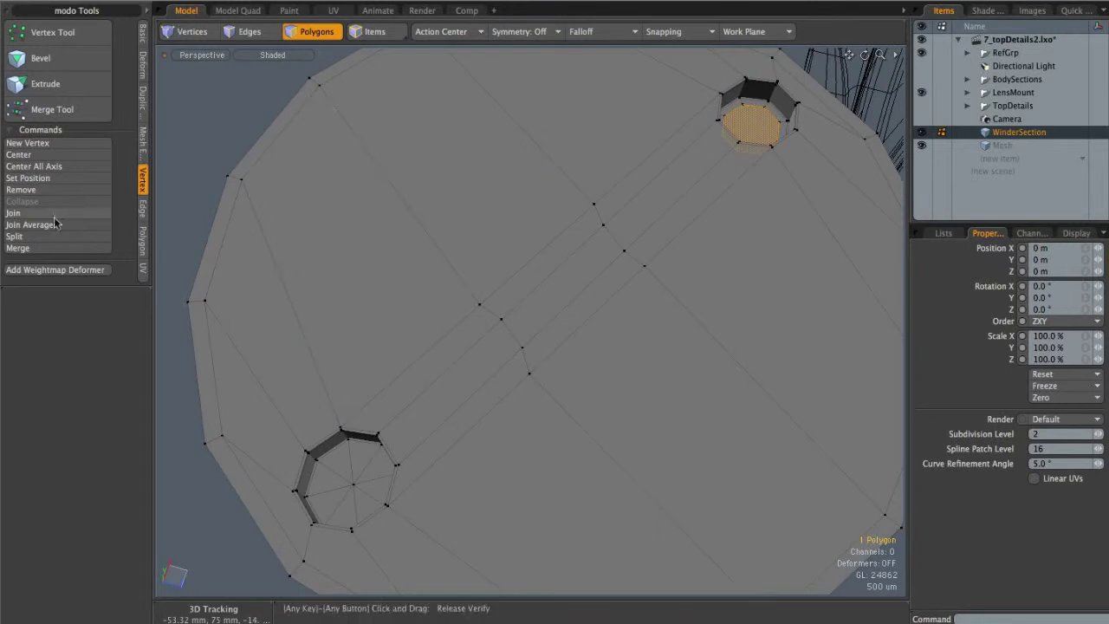
left_click(85, 227)
left_click(742, 424)
Preview the cap and its two holes as a subdivision surface and return to the polygon display
left_click_drag(722, 383, 589, 376, "alt")
key("Tab")
right_click_drag(472, 407, 571, 400, "alt")
left_click_drag(572, 401, 572, 334, "alt")
left_click_drag(497, 332, 604, 369, "alt")
key("Tab")
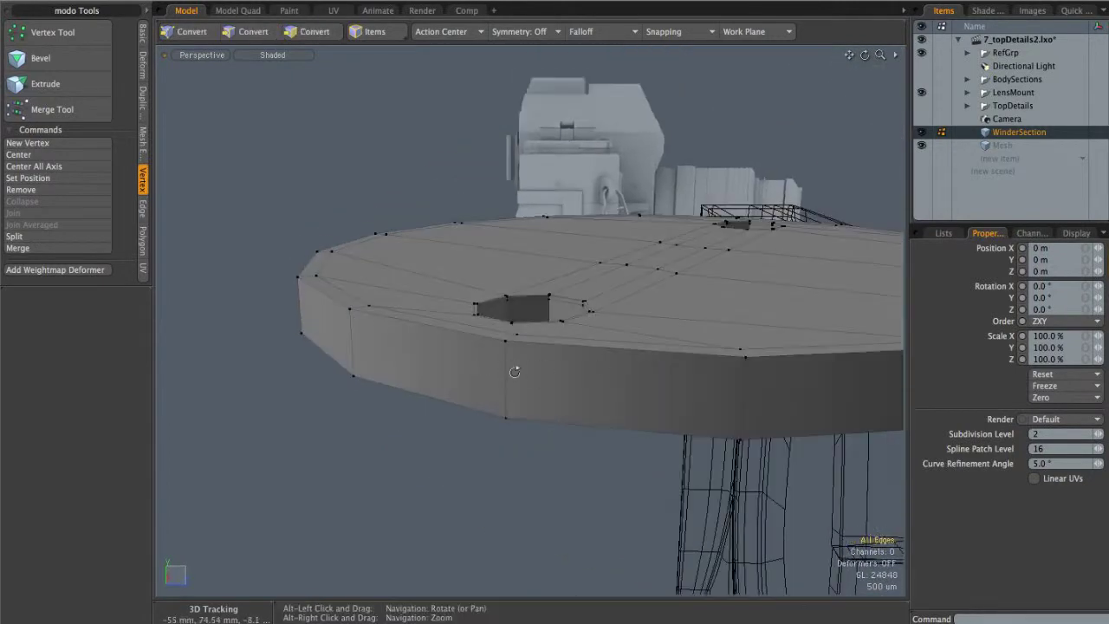
Loop-slice the cap's side wall with two symmetrical loops close to its upper and lower edges
left_click_drag(512, 367, 507, 373, "alt")
key("2")
left_click(478, 374)
key("alt+c")
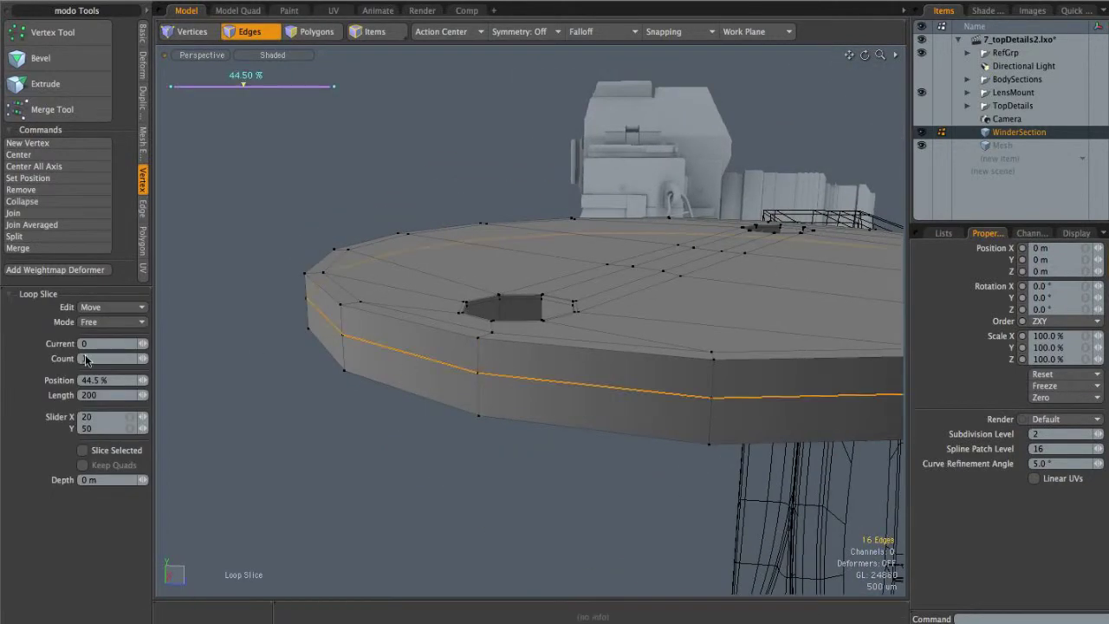
left_click(99, 324)
left_click(101, 348)
left_click_drag(226, 85, 193, 84)
key("space")
Bevel the cap's underside polygon inward, shift the inner polygon 160 um and delete it
left_click_drag(485, 259, 557, 240, "alt")
key("3")
left_click(668, 255)
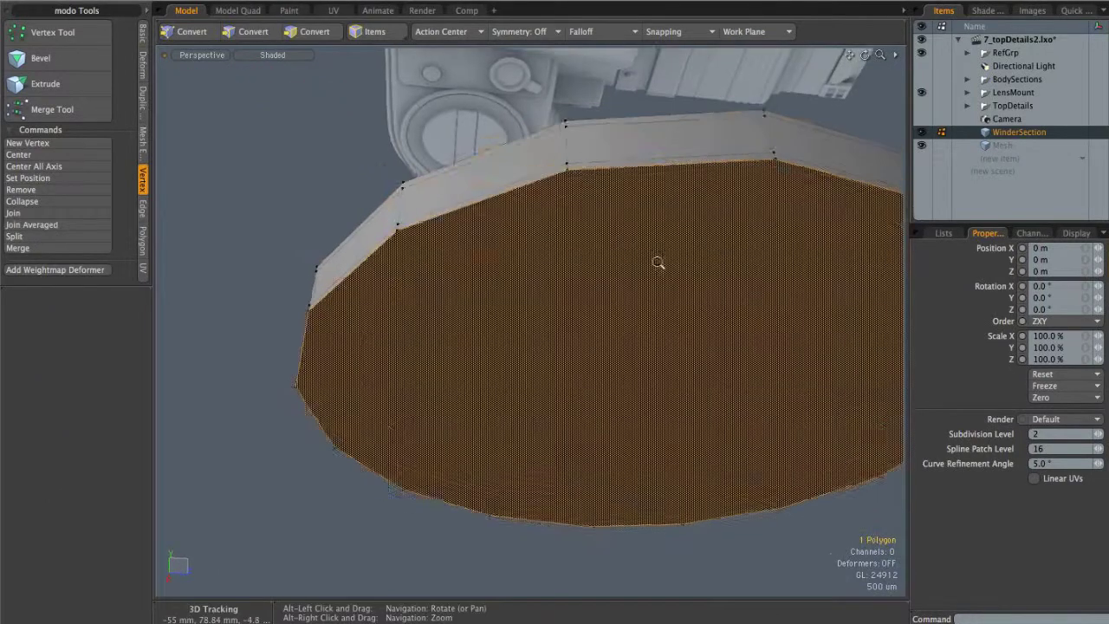
key("b")
left_click_drag(645, 407, 635, 216)
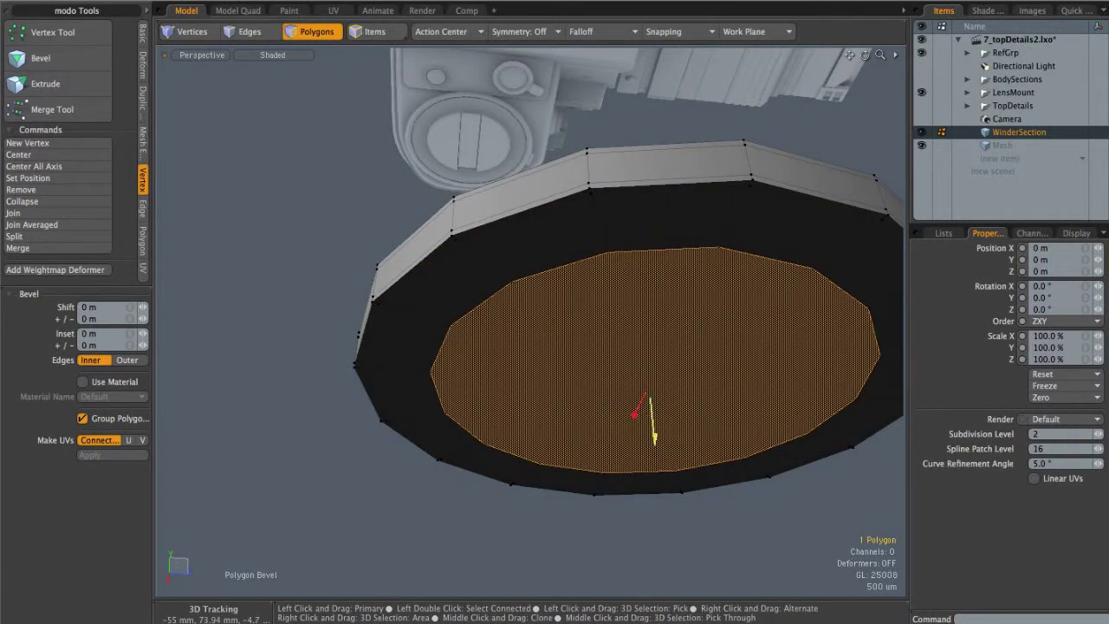
left_click_drag(653, 427, 655, 446)
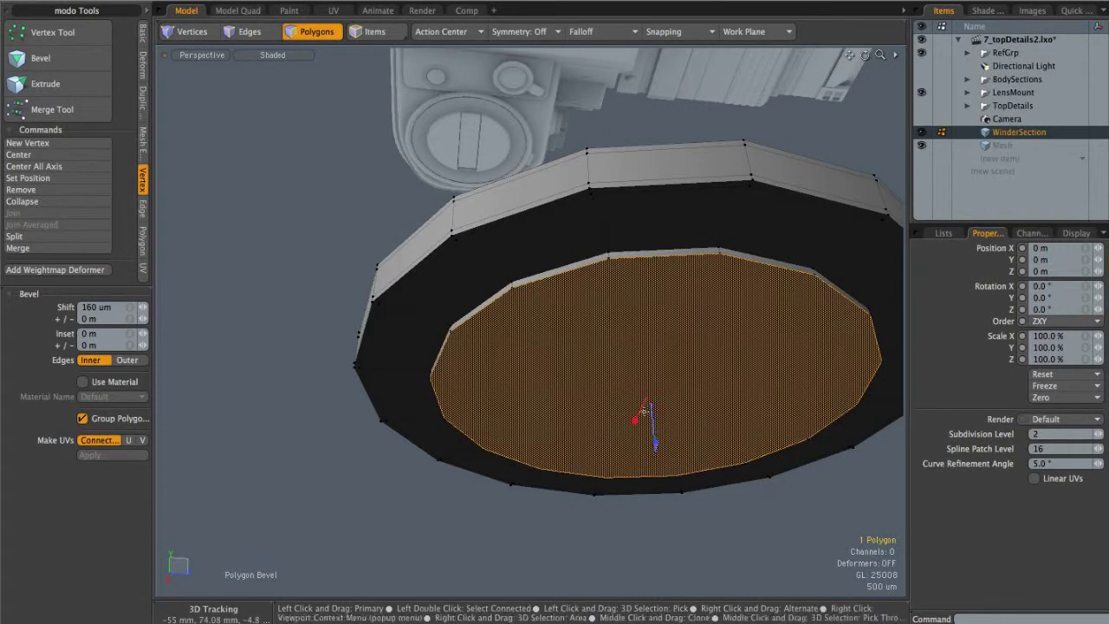
key("Delete")
key("space")
Preview the cap as a subdivision surface and unhide the rest of the winder
key("Tab")
left_click_drag(704, 265, 594, 419, "alt")
left_click(622, 392)
key("u")
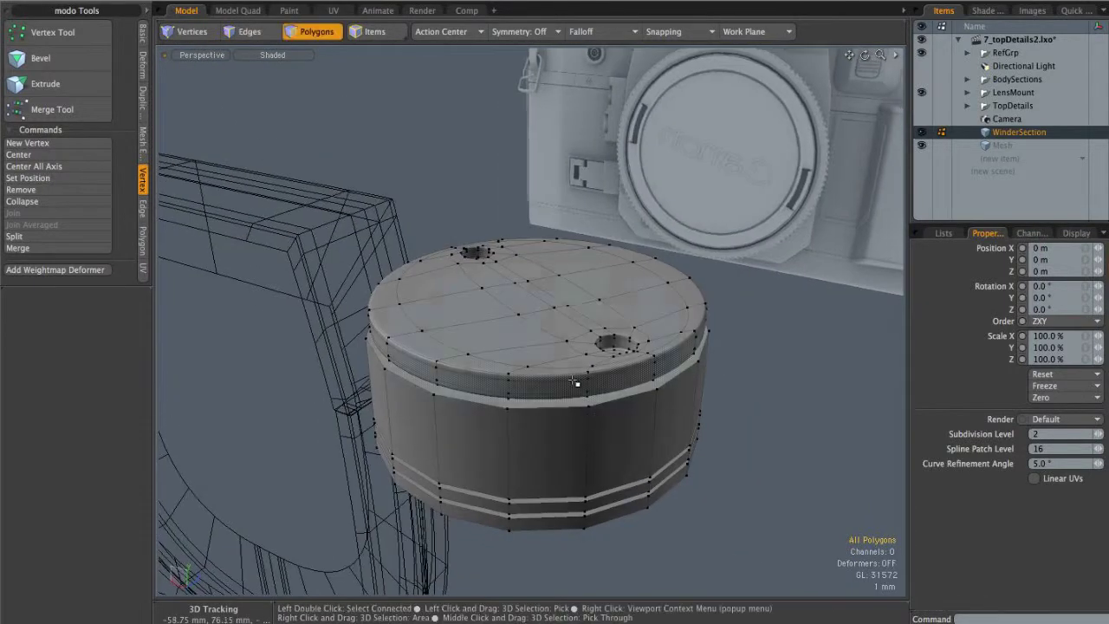
left_click_drag(619, 381, 768, 341, "alt")
double_click(565, 375)
left_click(767, 340)
left_click_drag(668, 442, 610, 364, "alt")
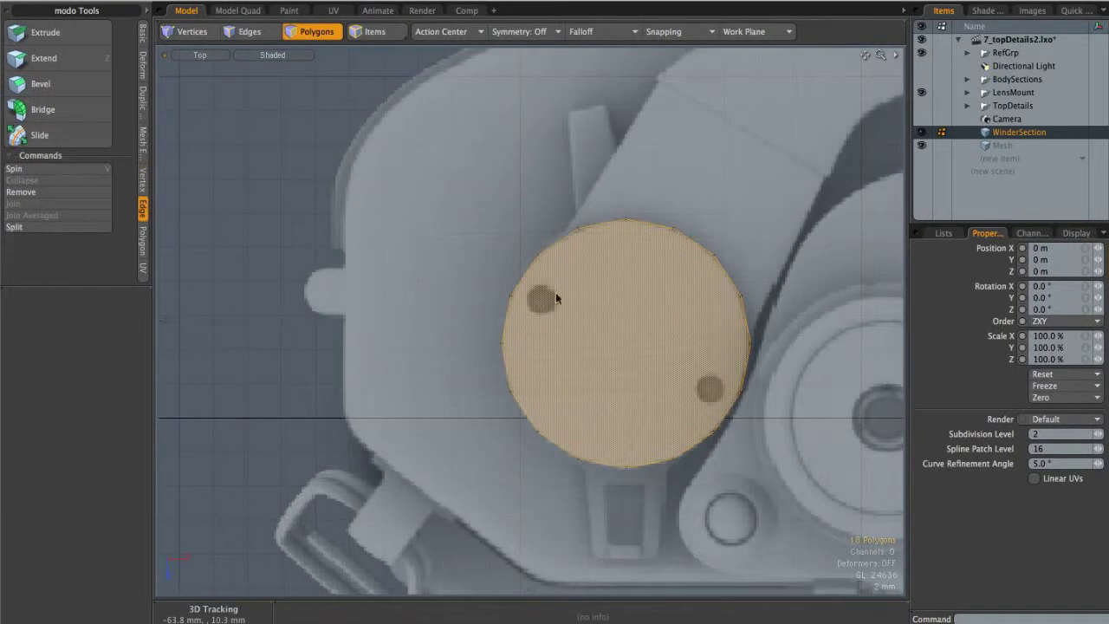
Rotate the selected flat disc about -1.5° around Y in the top view to align a side facet with the reference lever
mouse_move(619, 308)
left_mouse_down("alt")
mouse_move(609, 324)
mouse_move(614, 312)
left_mouse_up("alt")
scroll(618, 310, "up", 3, "alt")
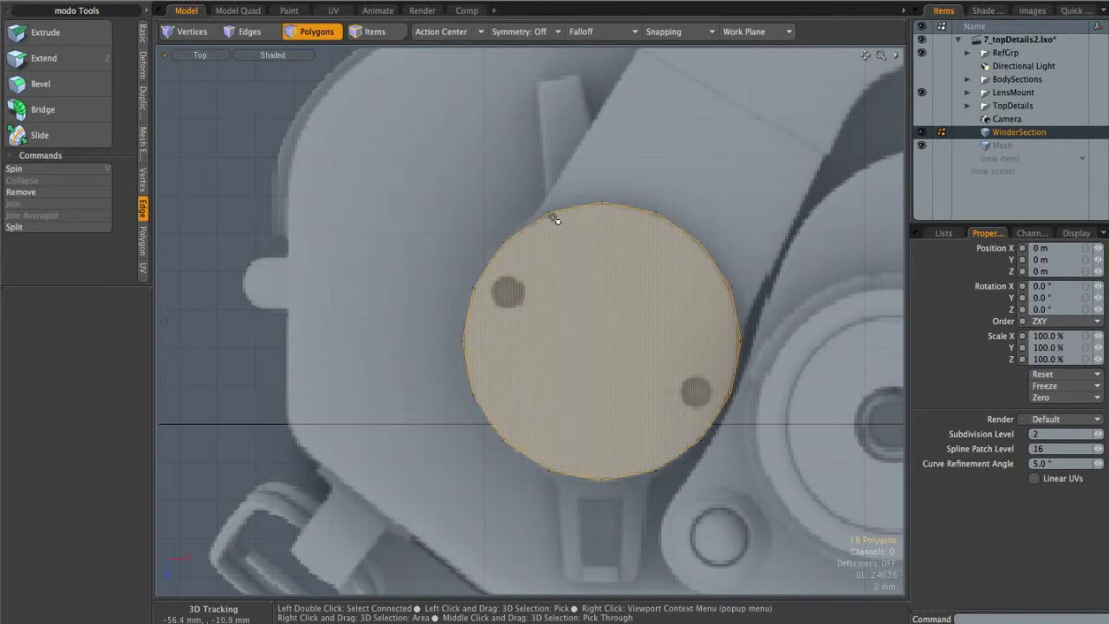
left_click_drag(607, 186, 592, 198, "alt+shift")
key("e")
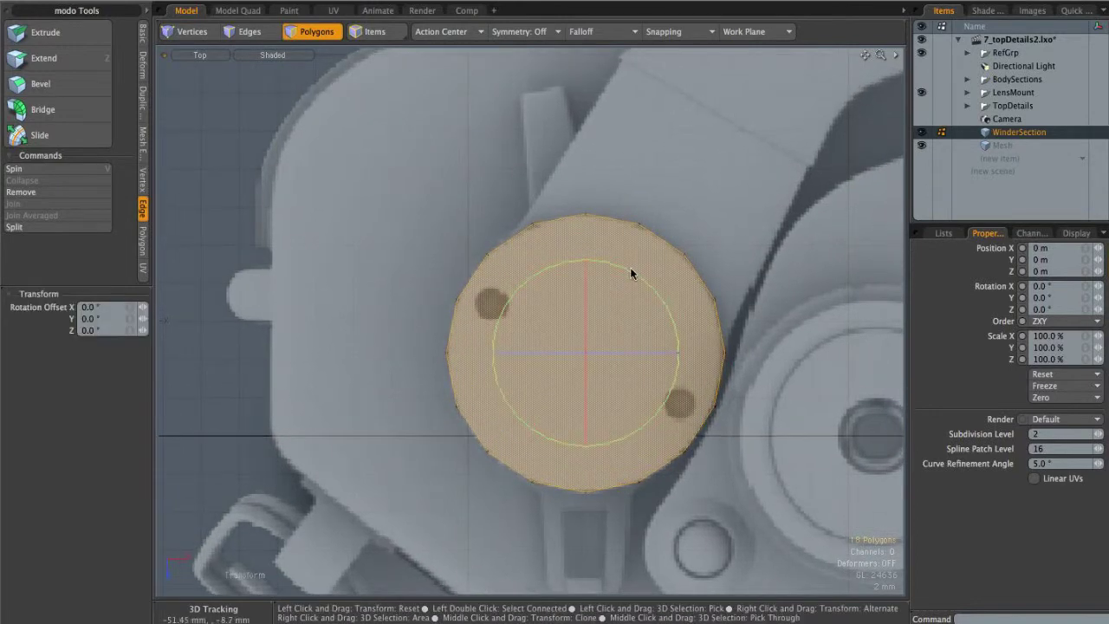
left_click_drag(624, 247, 626, 245)
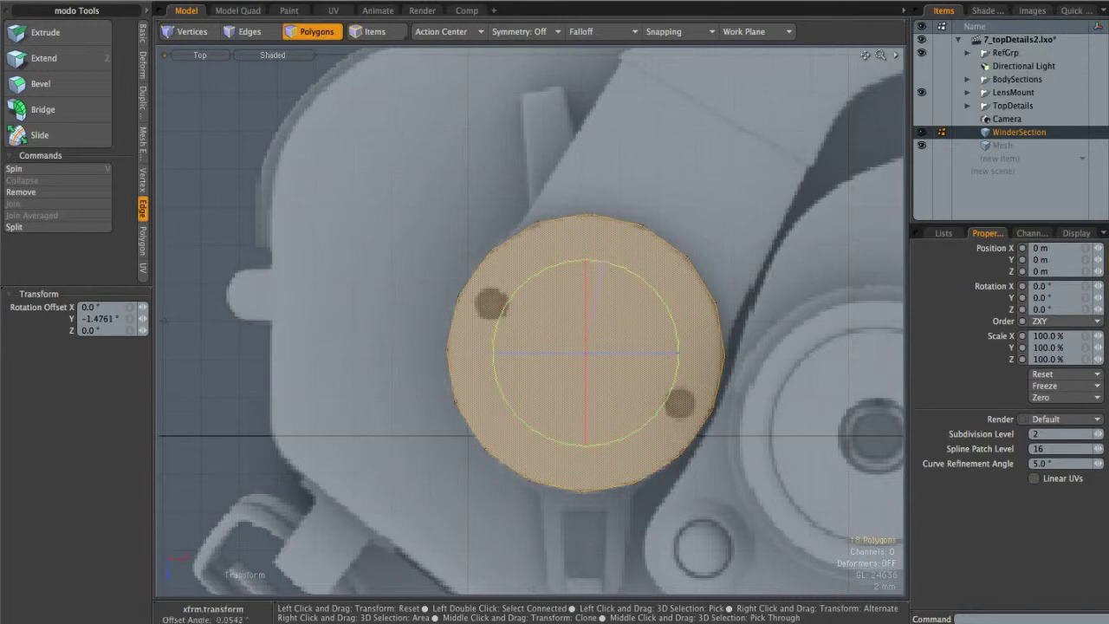
left_click_drag(622, 272, 620, 271)
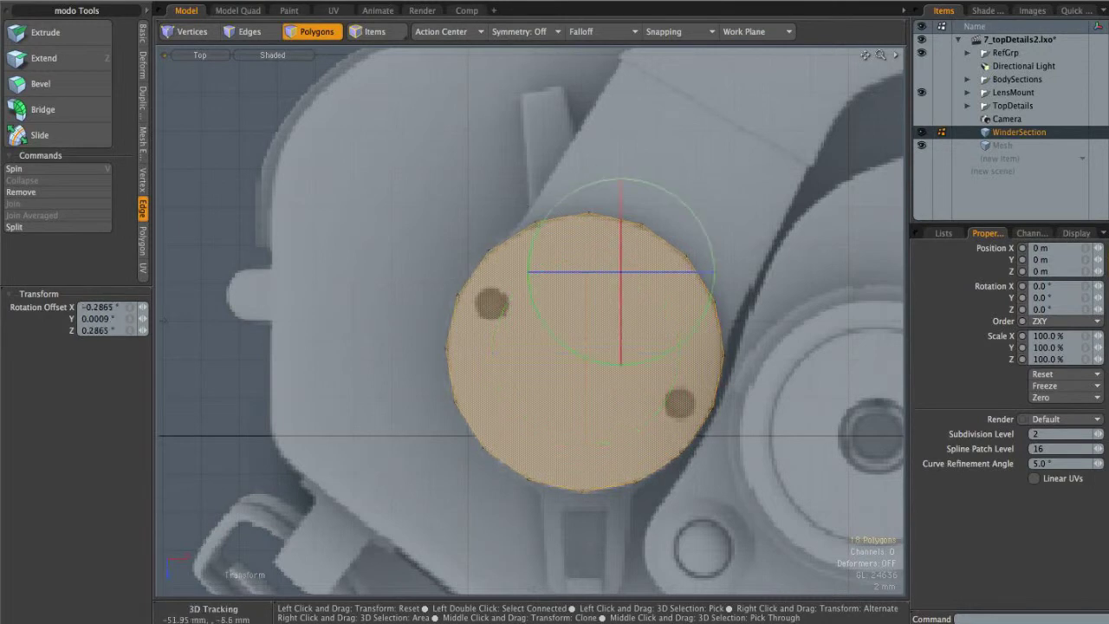
key("space")
Bevel the disc's side polygon facing the reference lever outward as a short neck and widen its end with a -480 um inset
left_click(578, 159)
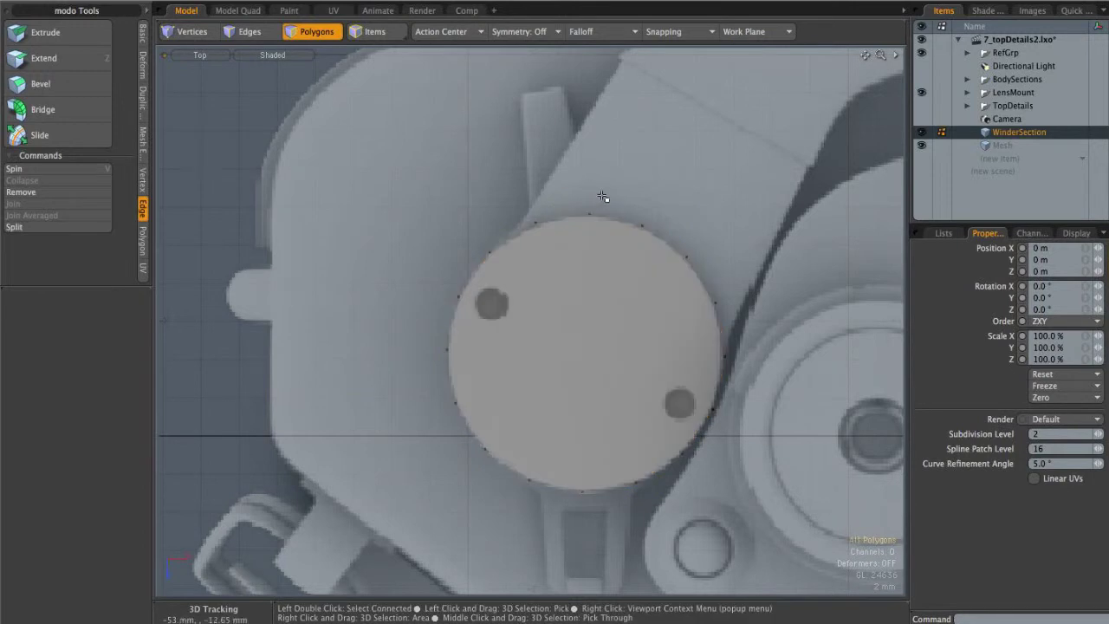
scroll(599, 201, "up", 4)
mouse_move(566, 178)
right_mouse_down()
mouse_move(494, 242)
mouse_move(610, 205)
right_mouse_up()
left_click_drag(604, 230, 638, 279, "alt+shift")
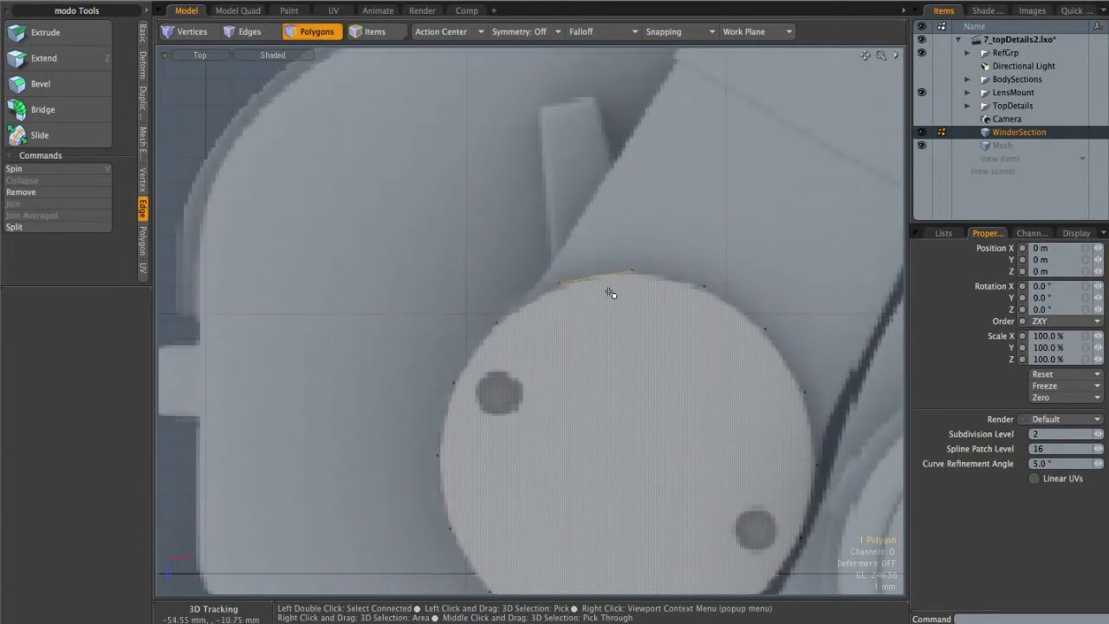
key("b")
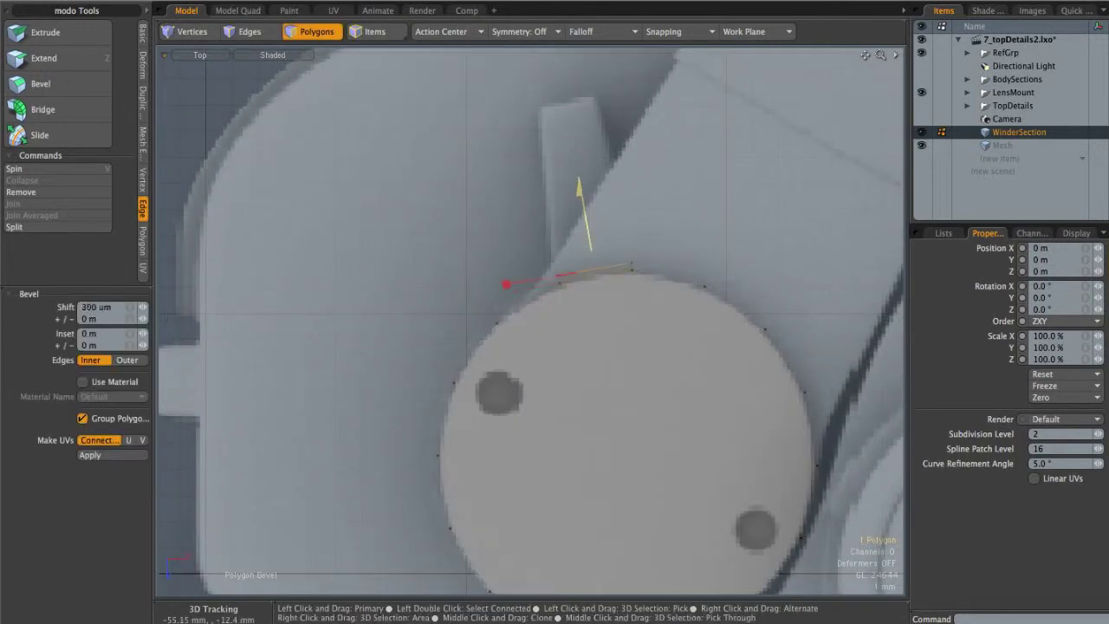
left_click(499, 273, "shift")
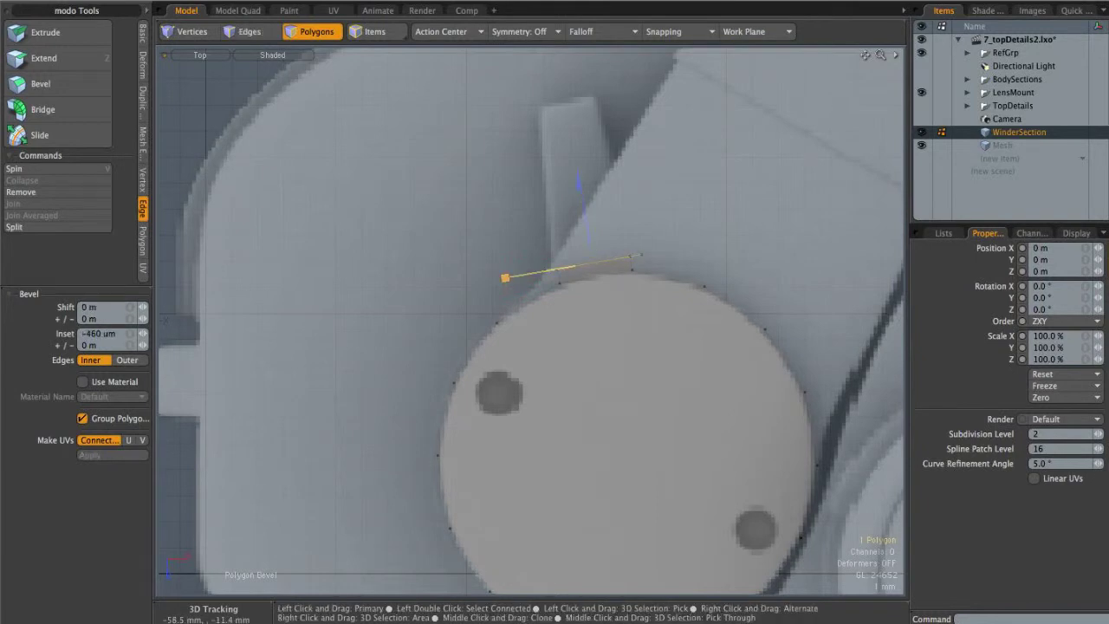
scroll(579, 330, "up", 4)
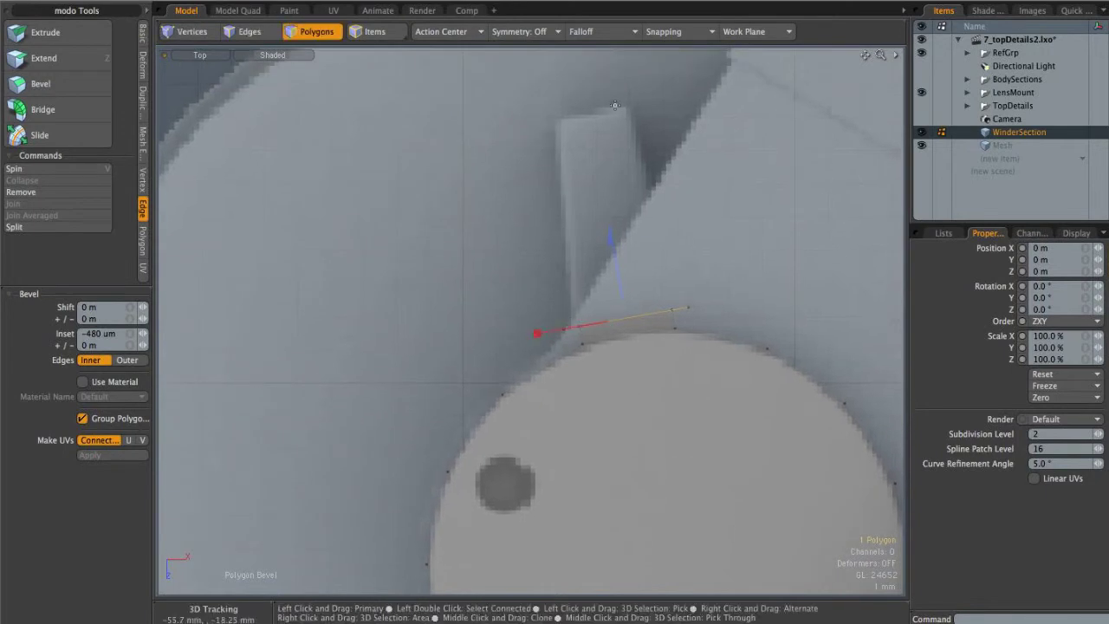
Extrude the widened end polygon to the reference lever's tip and scale it to 59% in X and Z
left_click(603, 275, "shift")
left_click_drag(602, 275, 602, 271)
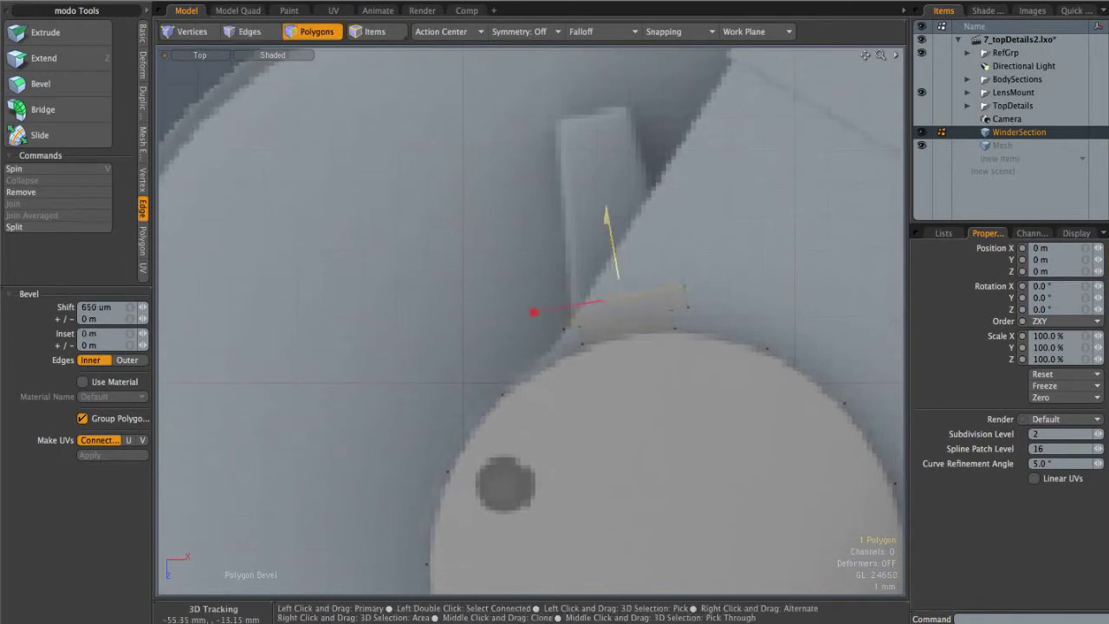
key("space")
left_click_drag(652, 149, 618, 220, "alt+shift")
key("r")
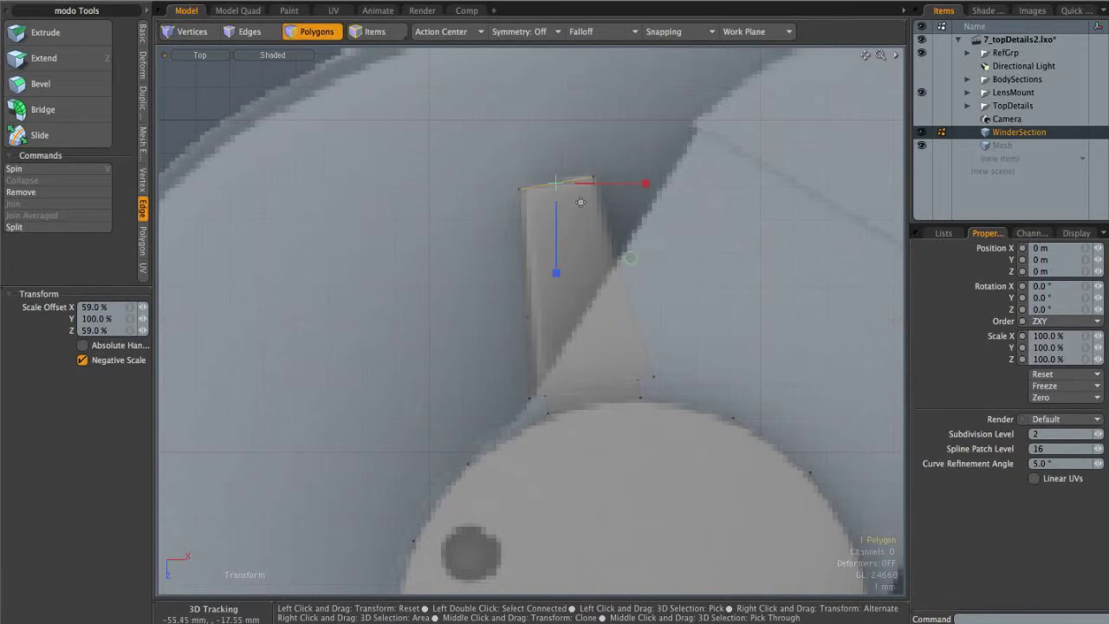
key("space")
Delete the ring of flared polygons joining the lever block to the narrower neck in the perspective view
key("ctrl+space")
left_click(624, 200)
left_click_drag(597, 352, 630, 340, "alt")
left_click(574, 310)
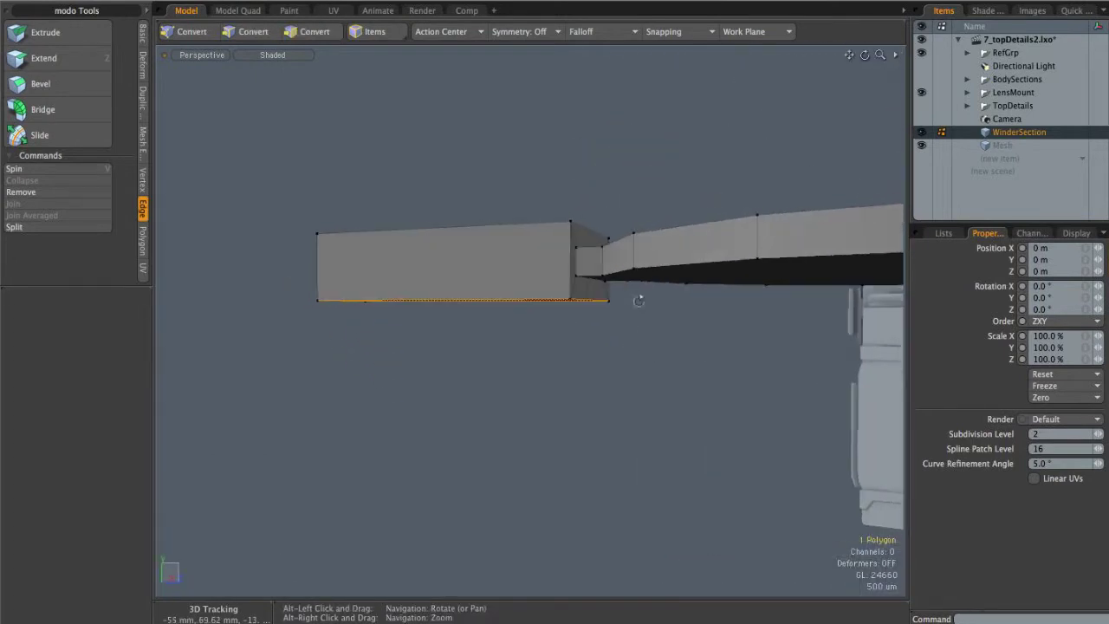
left_click_drag(685, 270, 568, 258, "alt")
left_click(578, 227)
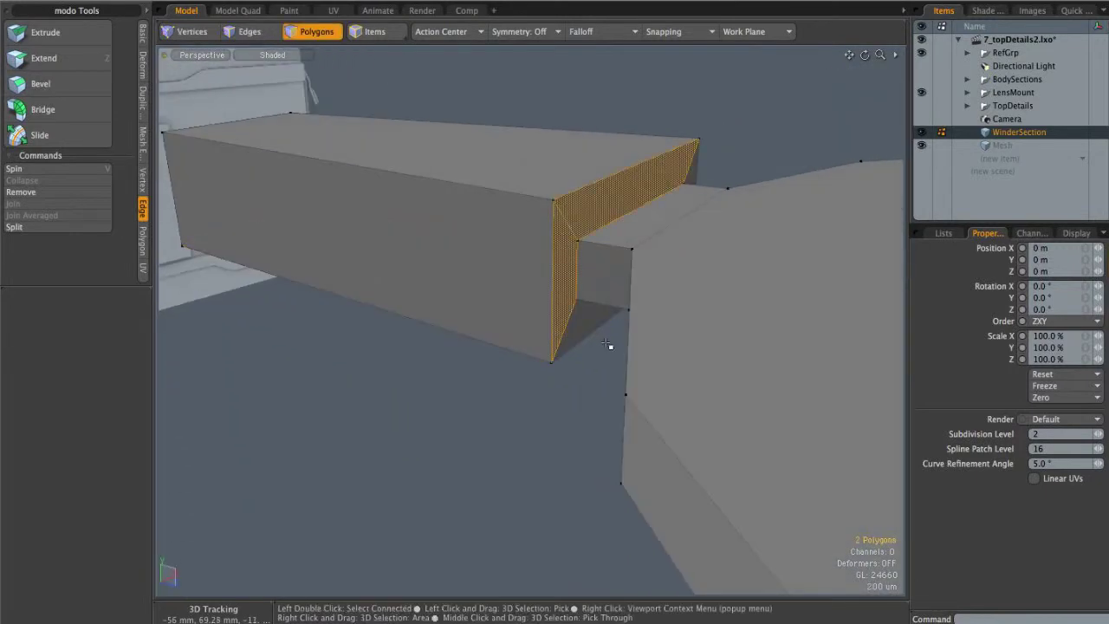
key("l")
key("Delete")
Move the whole lever block up 480 um in the left view so its underside is level with the disc's
double_click(527, 289)
left_click_drag(556, 295, 693, 274, "alt")
key("ctrl+space")
left_click(662, 275)
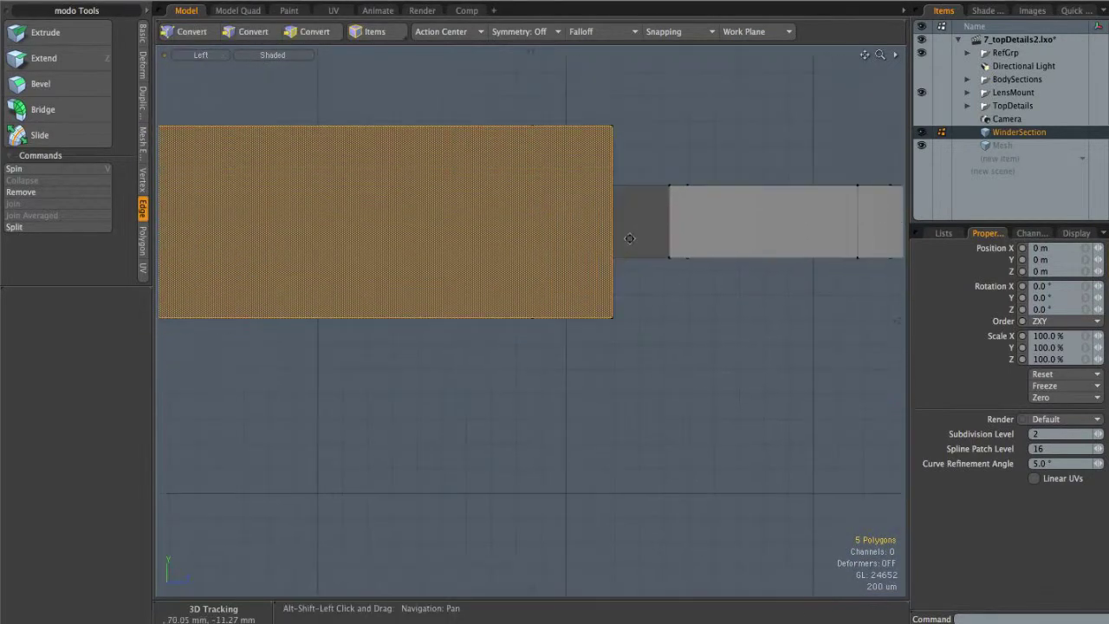
key("w")
left_click_drag(590, 260, 590, 213)
left_click_drag(664, 158, 664, 138)
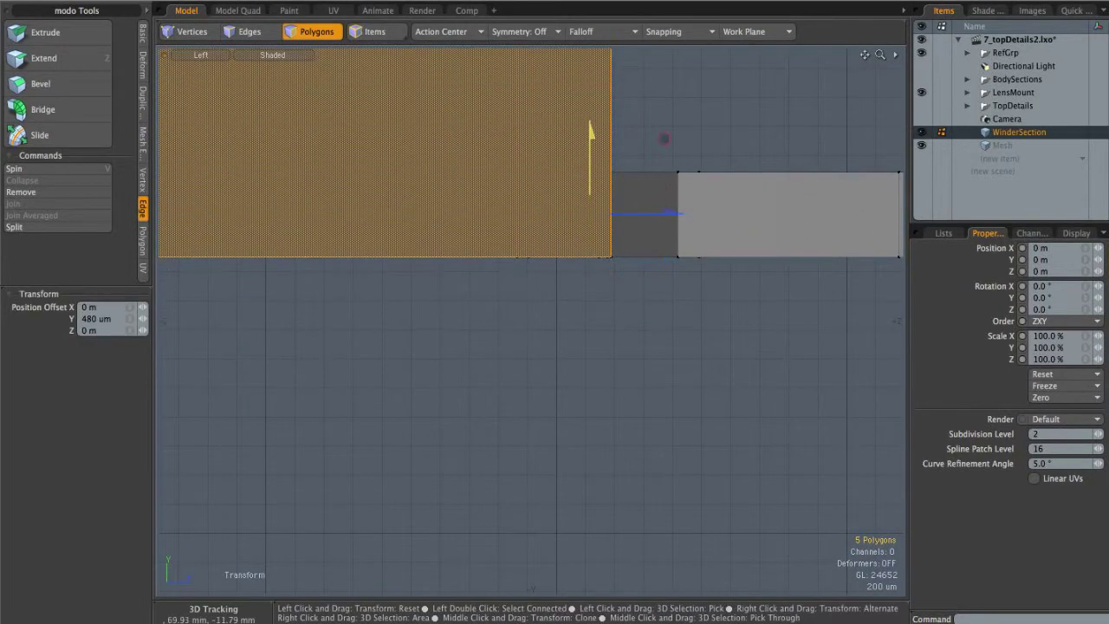
Move the lever block's four top vertices about 750 um in Y to match the reference height
left_click_drag(641, 249, 531, 244, "ctrl+alt")
left_click_drag(530, 243, 588, 277, "alt")
key("q")
key("1")
mouse_move(498, 250)
right_mouse_down()
mouse_move(455, 233)
mouse_move(519, 253)
mouse_move(502, 252)
right_mouse_up()
key("w")
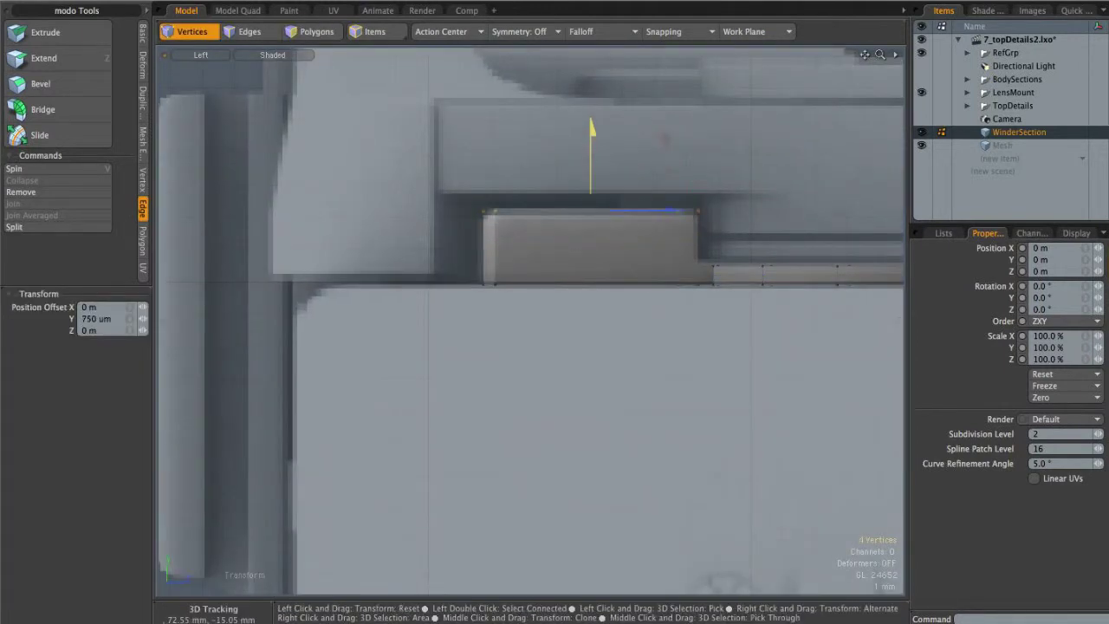
Loop-slice the lever block lengthwise with two symmetrical loops at 12% so they line up with the neck's sides
key("ctrl+space")
left_click(678, 217)
left_click_drag(678, 218, 538, 151, "alt")
key("2")
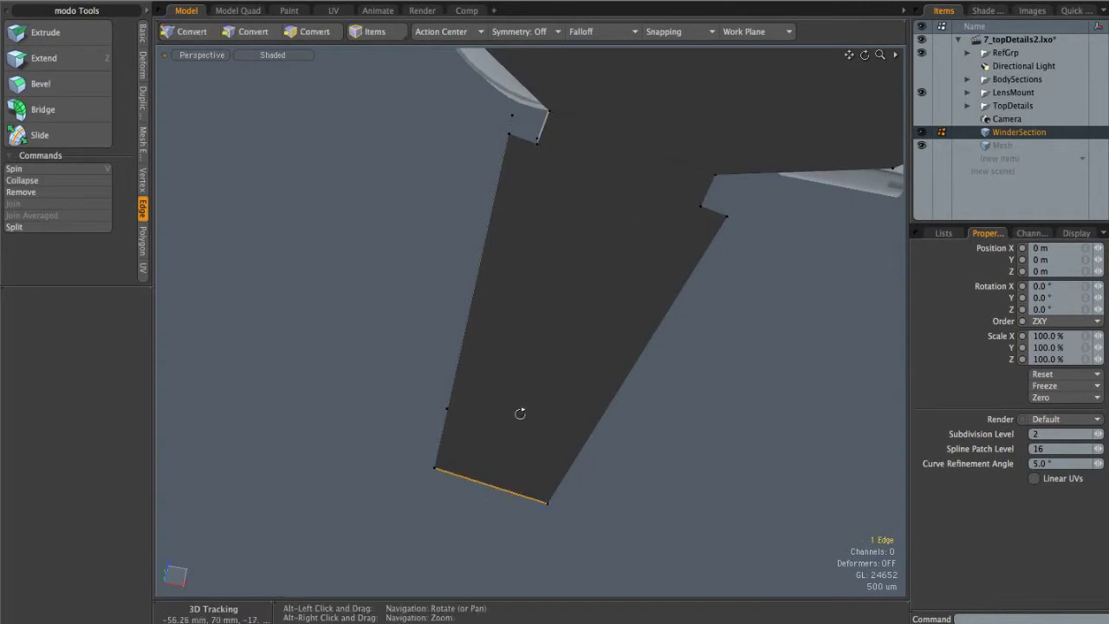
key("alt+c")
left_click_drag(488, 480, 464, 480)
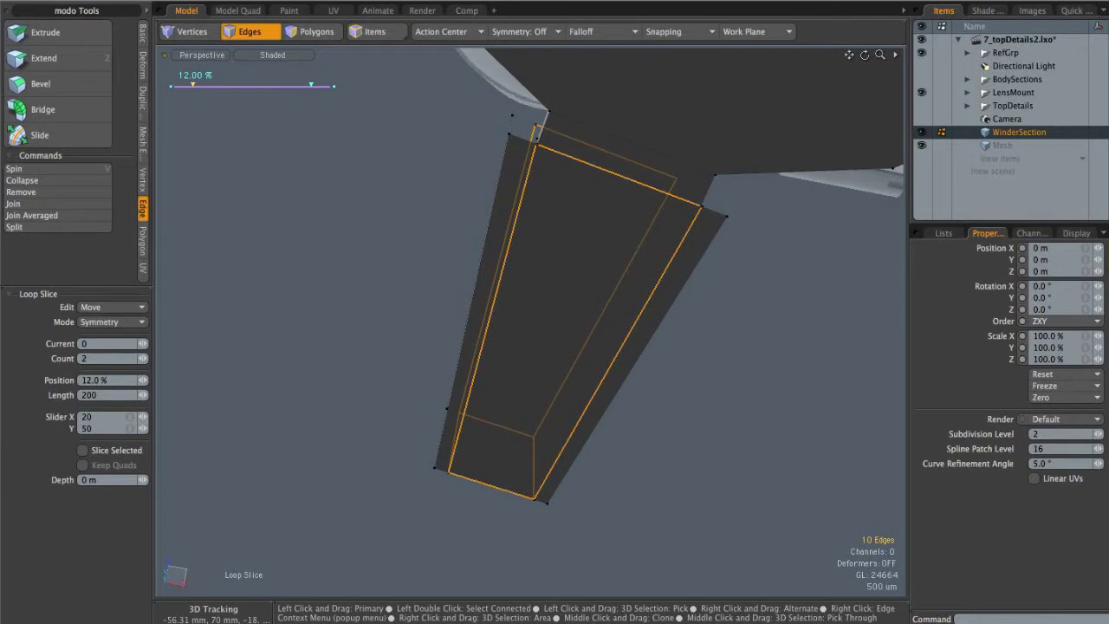
key("space")
key("1")
scroll(537, 135, "up", 3)
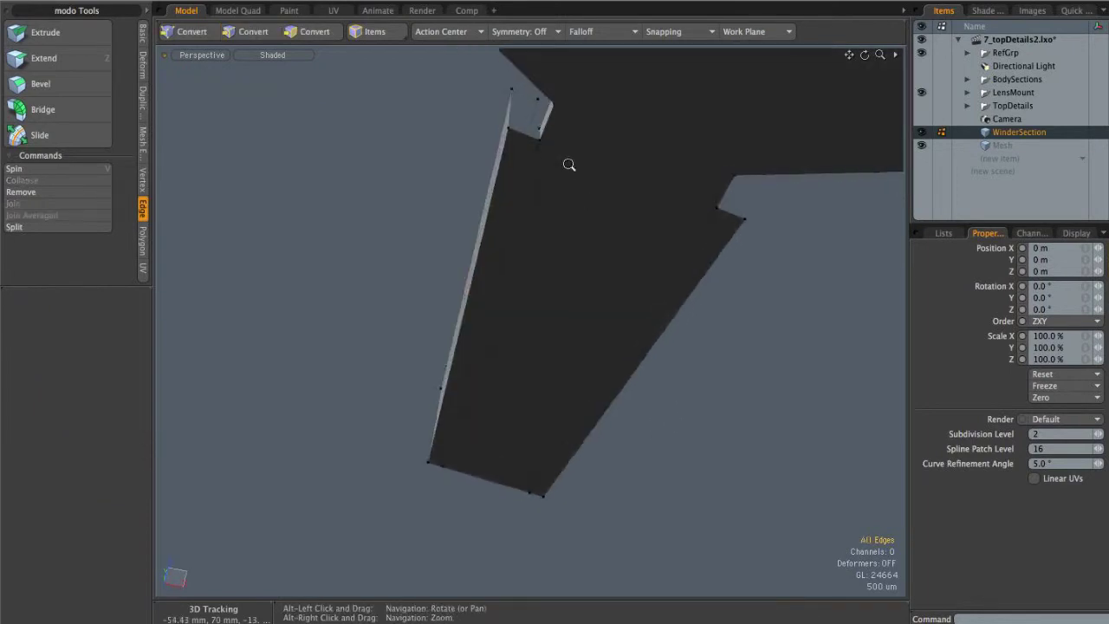
left_click(614, 179)
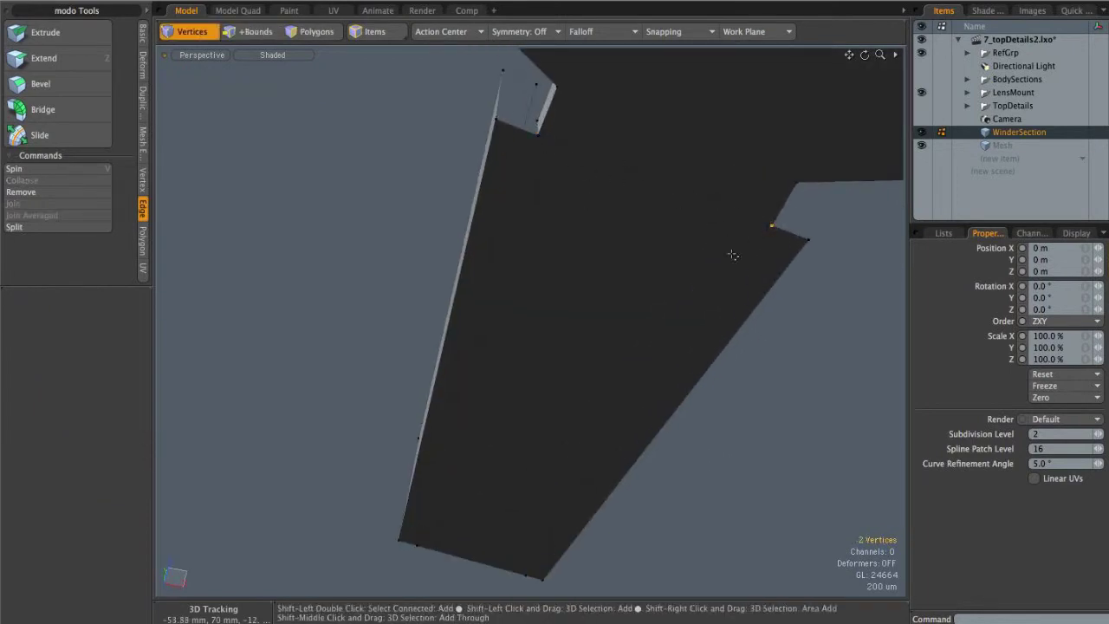
Loop-slice the lever block's side walls horizontally with a single free loop level with the neck's top
left_click_drag(574, 216, 678, 332, "alt")
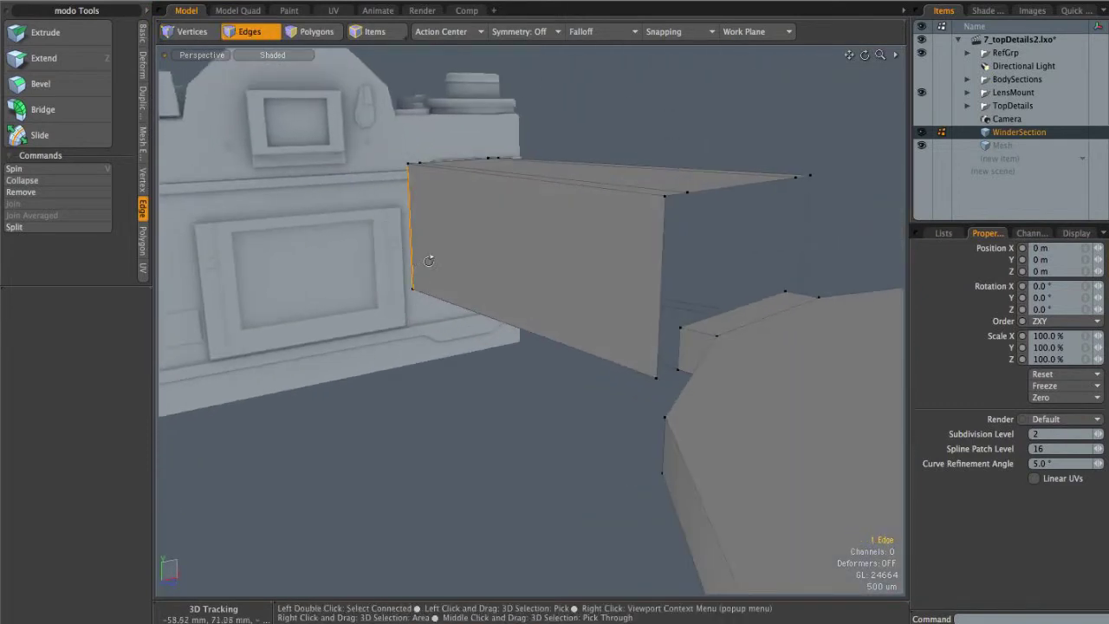
key("alt+c")
left_click(98, 321)
left_click(98, 334)
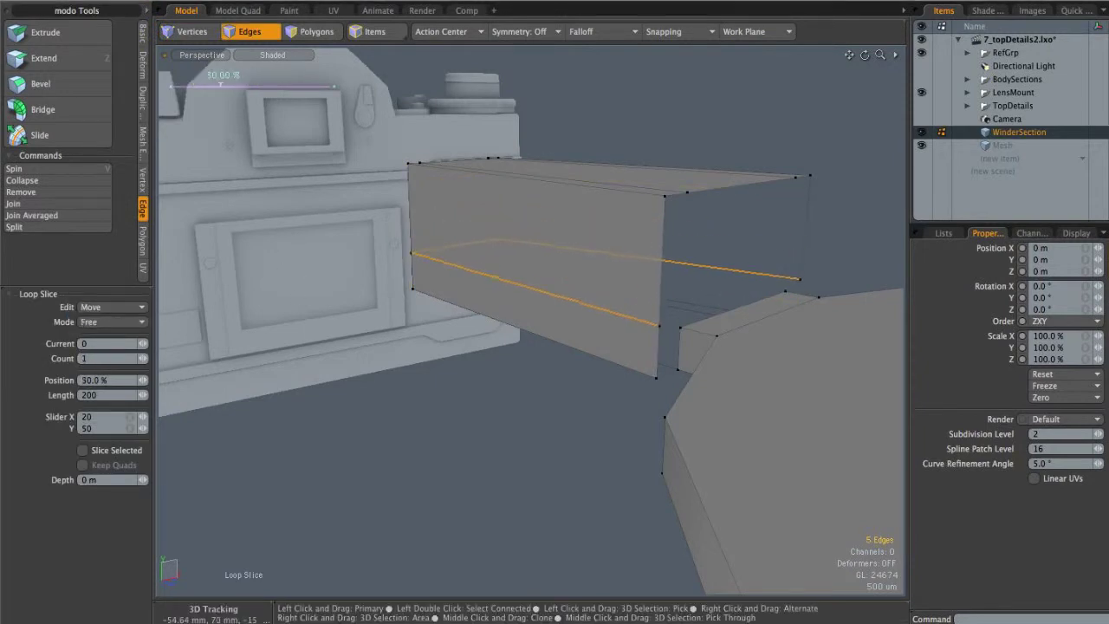
key("space")
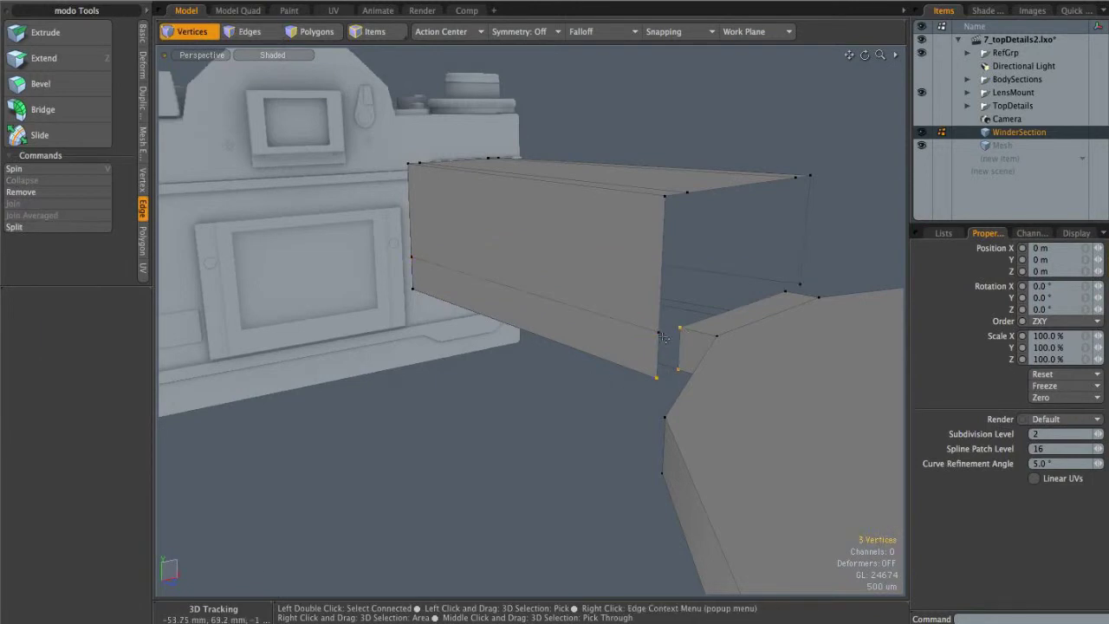
Fill the gaps beside the neck with a polygon between neck and lever block on each side
left_click(660, 334, "shift")
left_click_drag(771, 324, 443, 349, "alt")
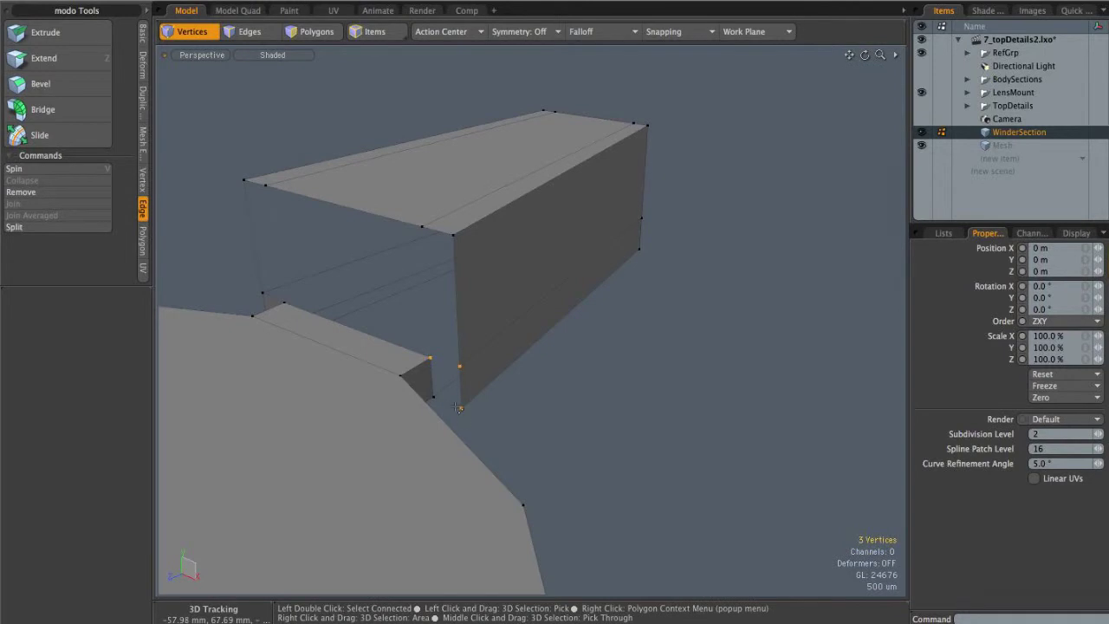
key("2")
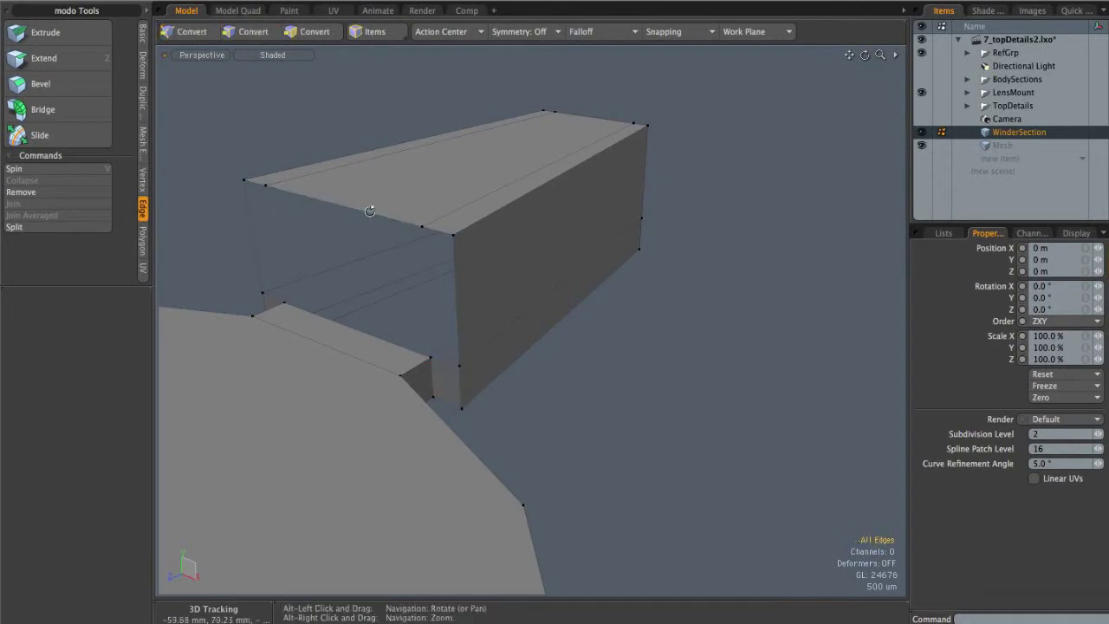
Bridge the upper and lower edges of the lever block's open end with one segment, leaving out the two vertical side edges
double_click(375, 214)
left_click_drag(381, 217, 602, 241, "alt")
left_click_drag(425, 231, 418, 228, "alt")
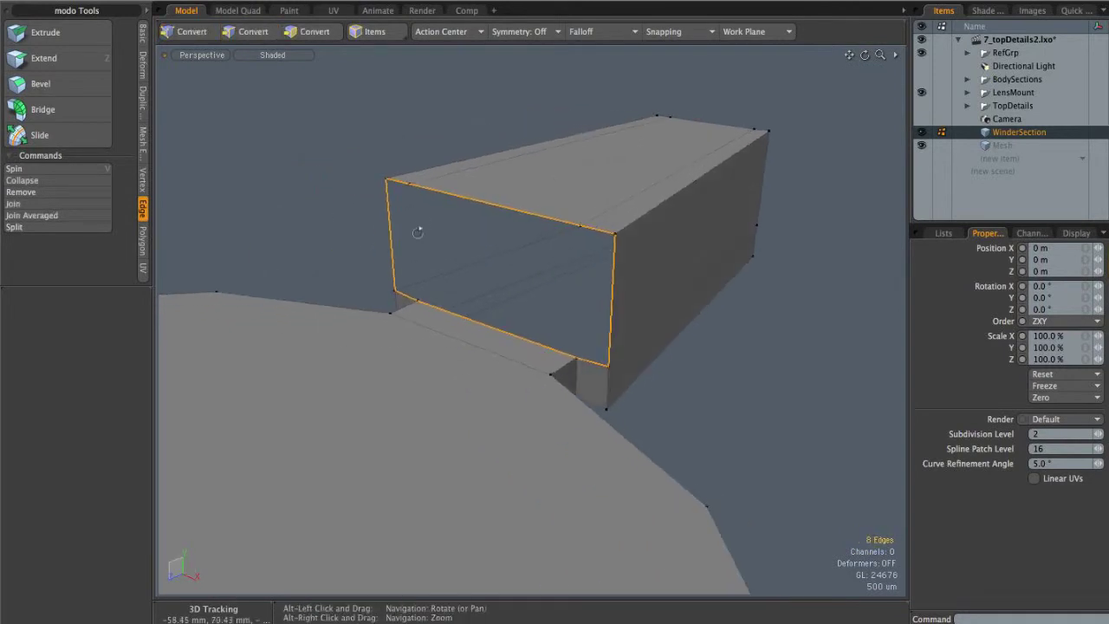
left_click(389, 246, "ctrl")
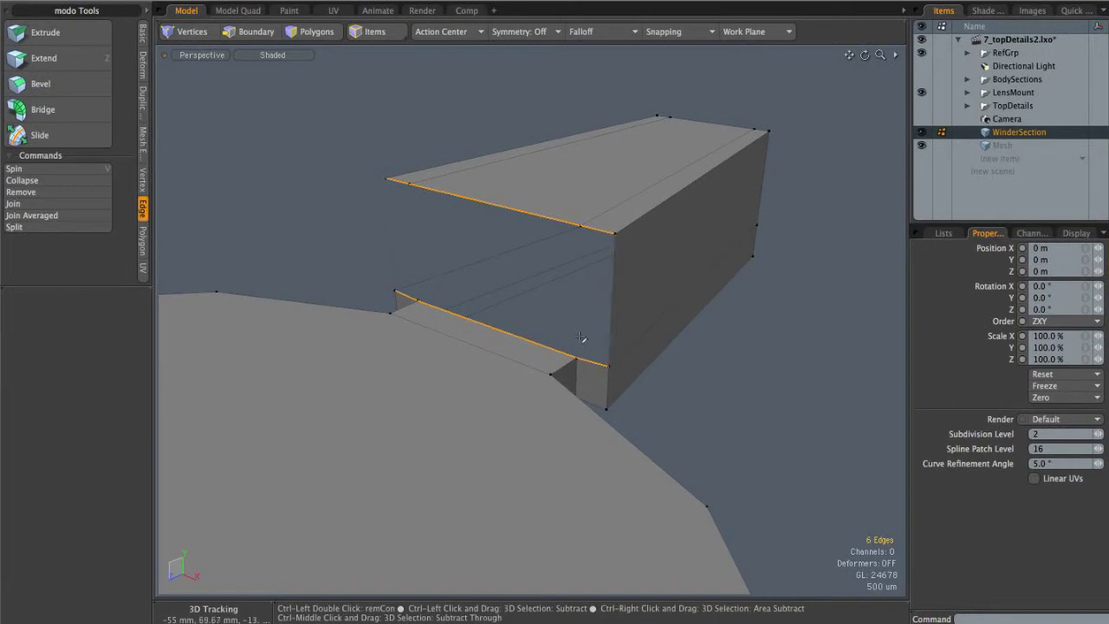
left_click(75, 109)
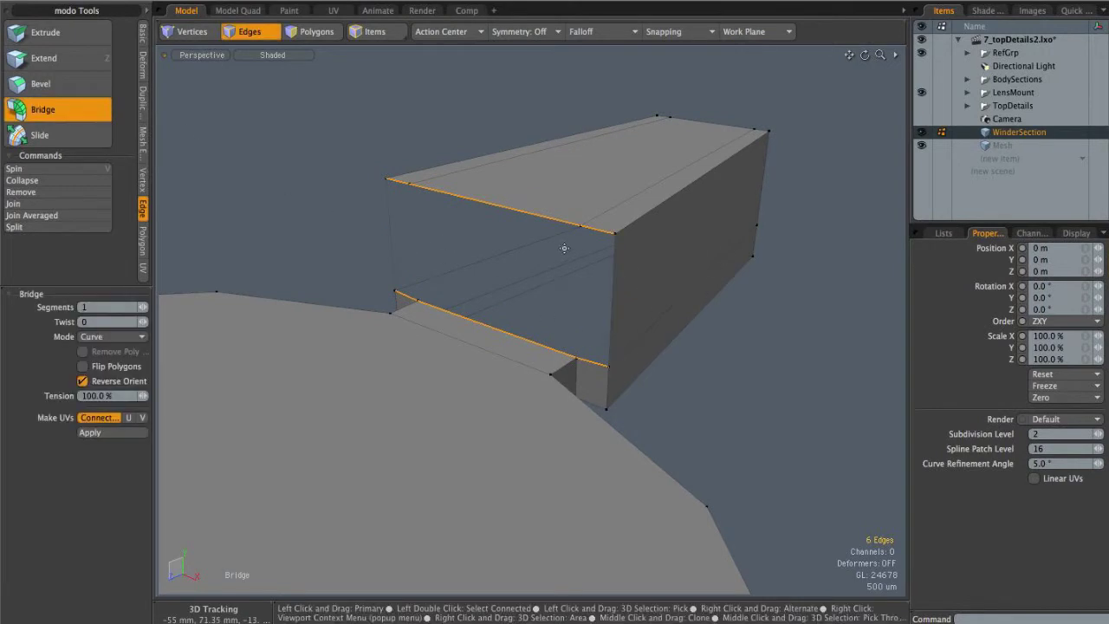
left_click(564, 247)
key("q")
left_click(732, 379)
Preview the lever and disc as a subdivision surface
left_click_drag(426, 351, 703, 374, "alt")
right_click_drag(702, 371, 649, 340, "alt")
left_click_drag(649, 340, 616, 290, "alt")
key("Tab")
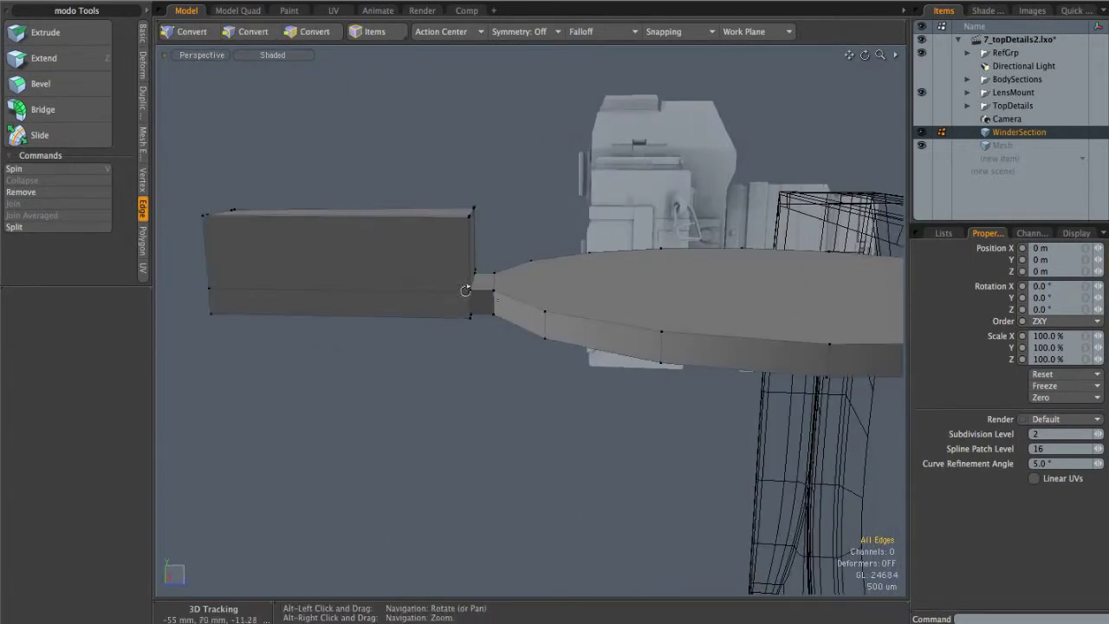
Loop-slice the shared side wall of the disc, neck and lever with single loops close to its upper and lower edges
right_click_drag(490, 297, 537, 297, "alt")
left_click_drag(537, 297, 502, 298, "alt")
right_click_drag(503, 298, 521, 300, "alt")
left_click_drag(520, 301, 575, 301, "alt")
left_click(523, 307)
key("alt+c")
left_click(523, 307)
key("space")
left_click(523, 301)
key("alt+c")
key("space")
Loop-slice the neck with single loops close to the disc and close to the lever block
left_click(567, 192)
left_click_drag(566, 192, 568, 260, "alt")
left_click_drag(569, 273, 588, 291)
key("alt+c")
key("space")
left_click(568, 286)
key("alt+c")
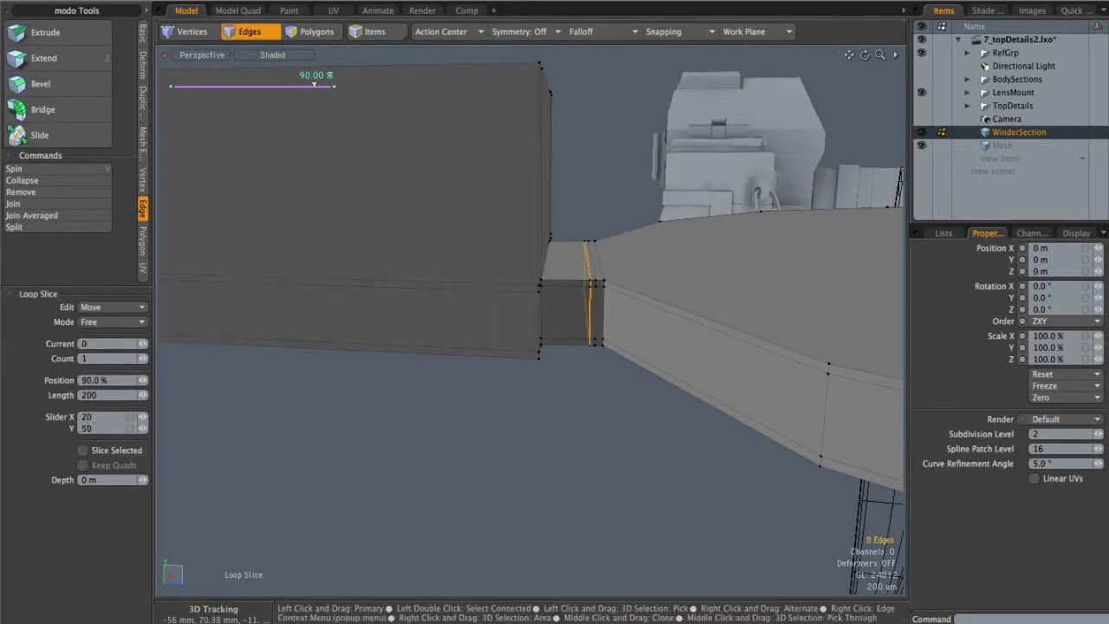
key("space")
left_click(584, 192)
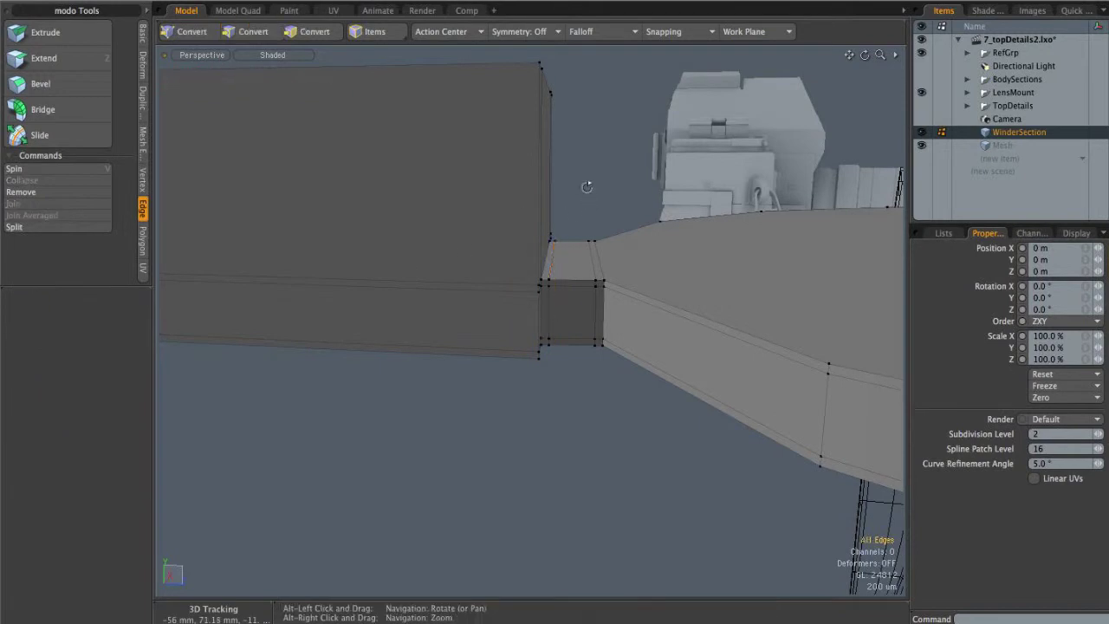
Loop-slice the lever block crosswise near its neck end at 5.5%
left_click_drag(584, 194, 568, 232, "alt")
left_click(502, 104)
left_click_drag(554, 145, 599, 166, "alt")
key("alt+c")
left_click_drag(599, 166, 546, 168)
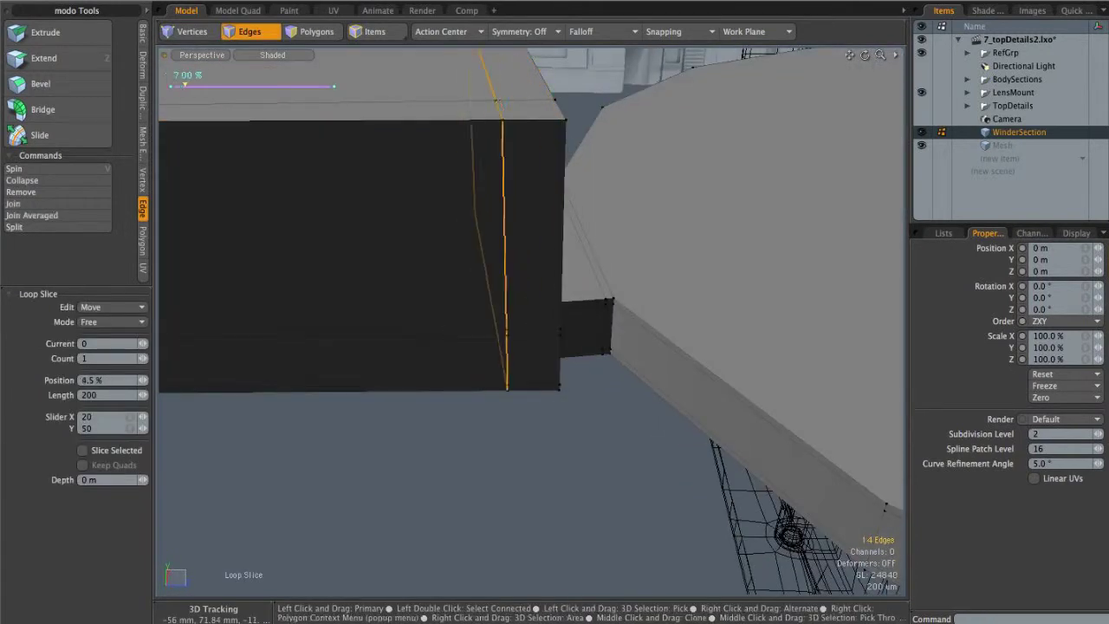
left_click_drag(526, 132, 525, 115, "alt")
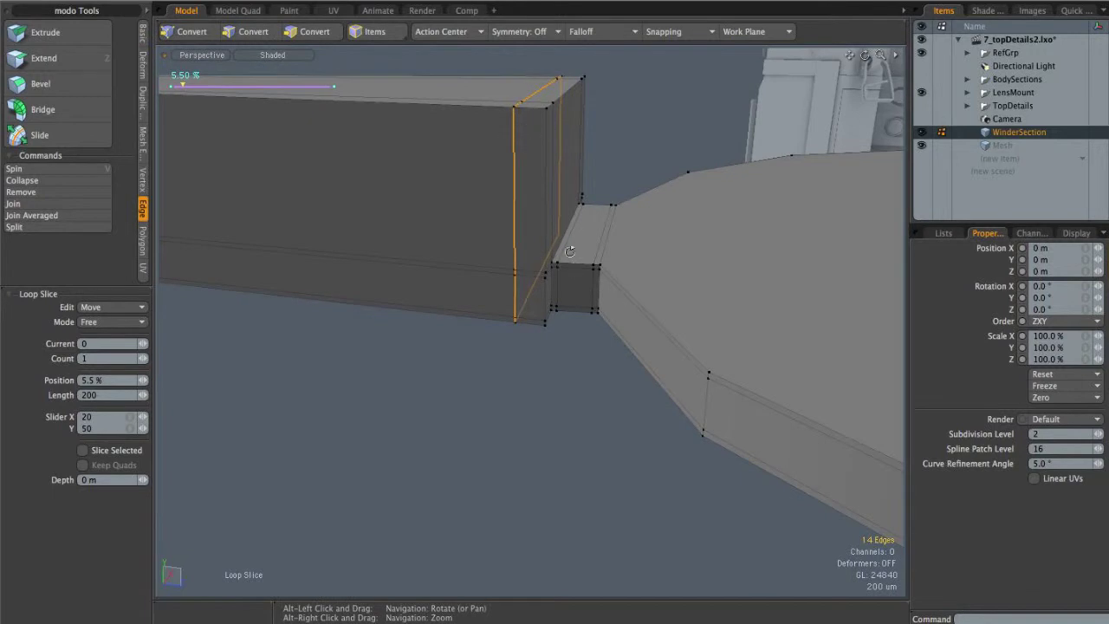
Undo the misplaced loop slice and add a single loop at about 10.5% just below the lever block's upper edge
left_click(582, 121)
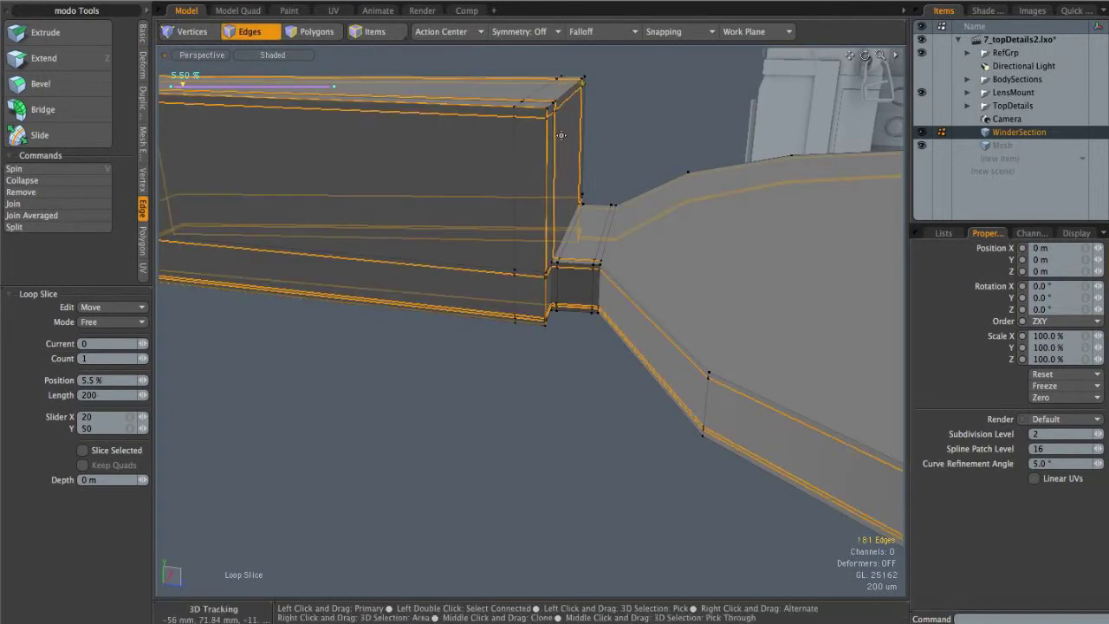
key("ctrl+z")
key("q")
left_click(551, 142)
key("alt+c")
left_click_drag(560, 151, 554, 150)
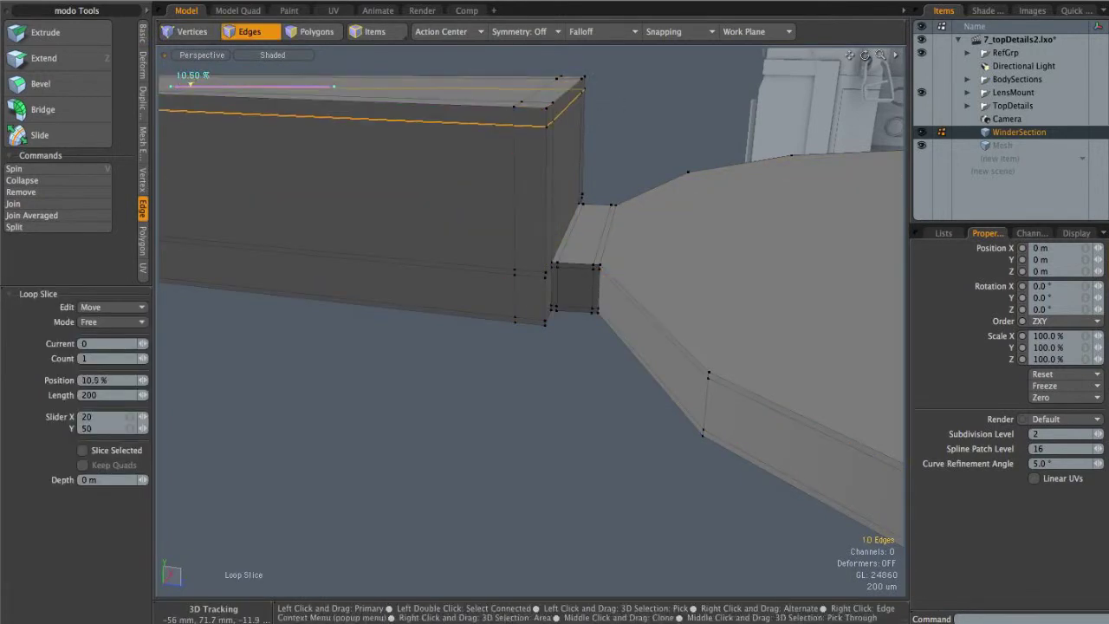
Loop-slice the lever block crosswise close to its outer end at about 92%
key("q")
left_click(633, 126)
left_click_drag(633, 127, 617, 201, "alt+shift")
left_click(495, 190)
key("alt+c")
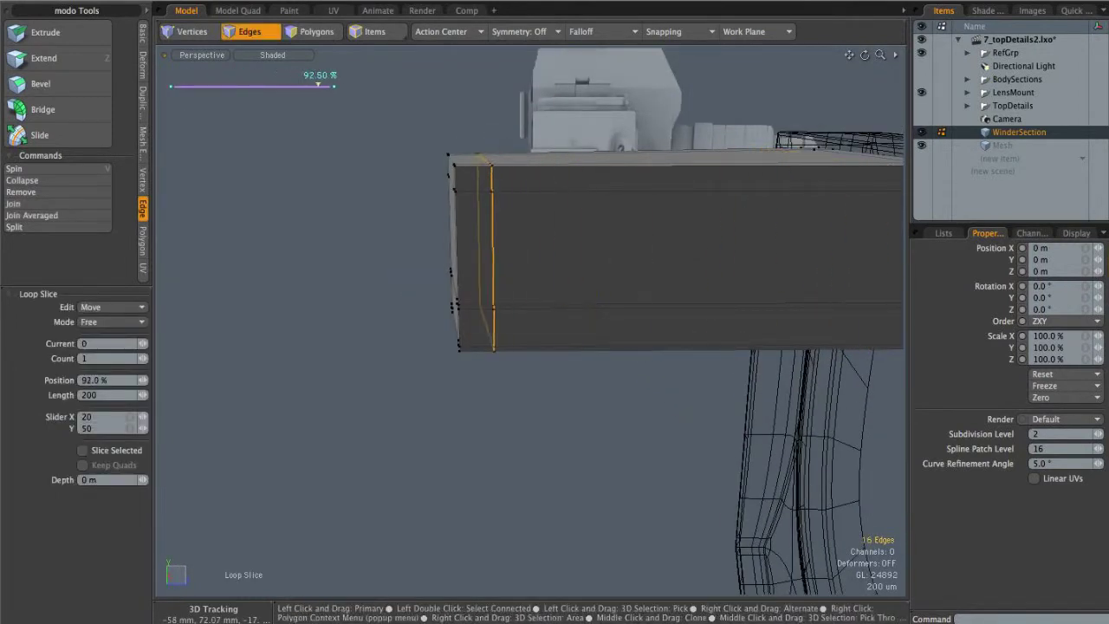
key("q")
left_click(543, 196)
Preview the lever block, neck and disc as a subdivision surface to check the edge sharpness
key("Tab")
left_click_drag(542, 196, 442, 215, "alt")
scroll(678, 230, "down", 3)
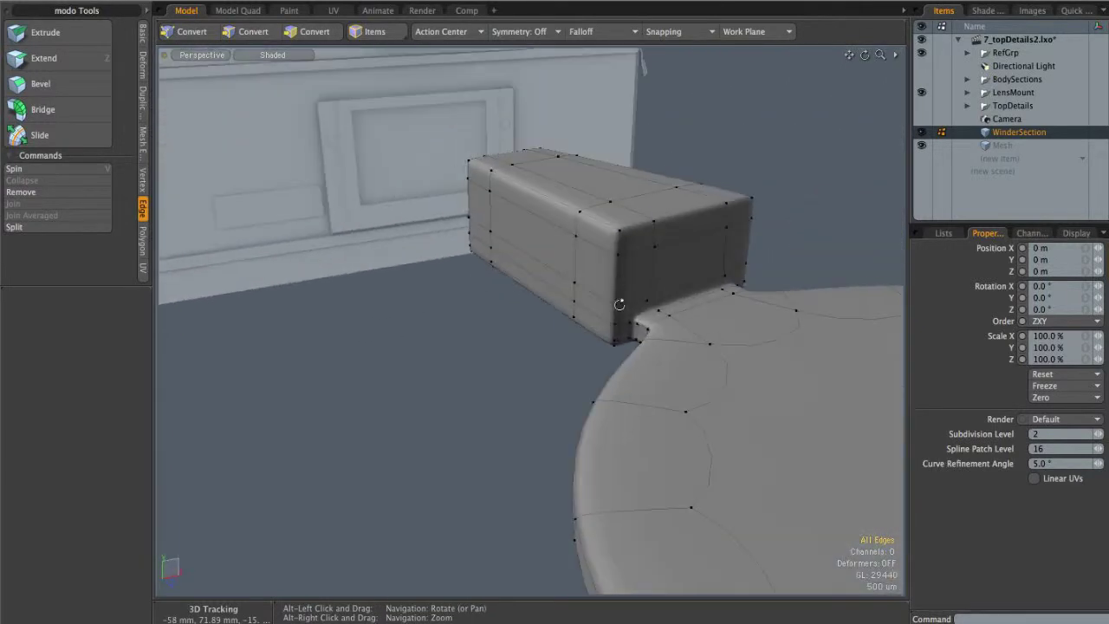
left_click_drag(725, 222, 610, 313, "alt")
right_click_drag(610, 314, 648, 310, "alt")
left_click_drag(648, 310, 620, 267, "alt")
key("Tab")
Bevel the disc's upper and lower faces inward twice, a narrow inset at the rim and a wide second inset
key("3")
left_click(618, 270)
left_click_drag(620, 347, 626, 384, "alt")
key("b")
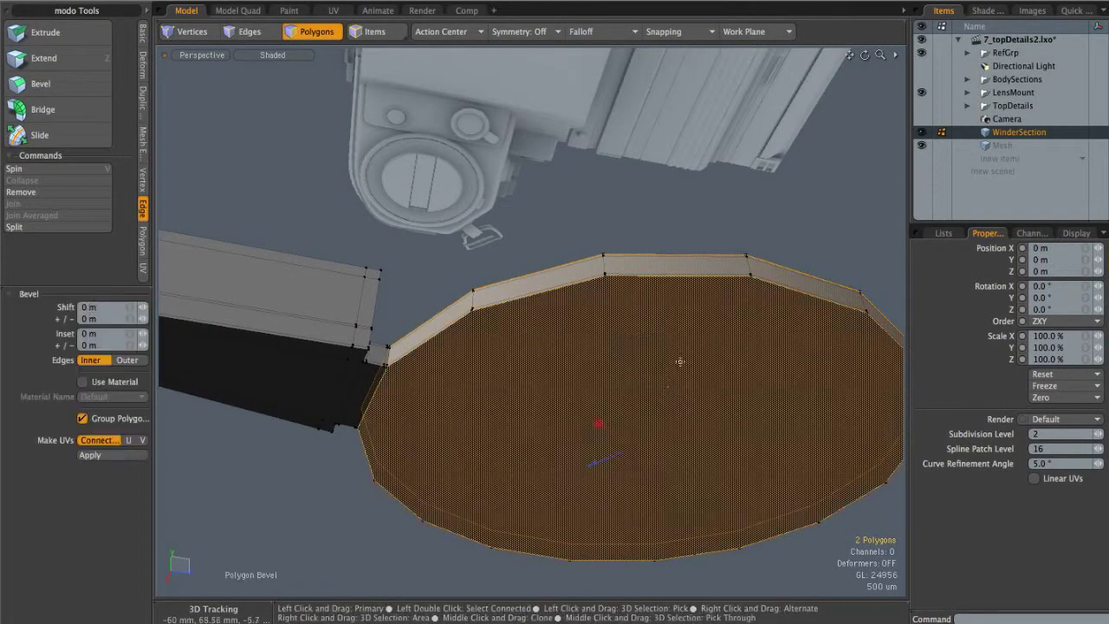
left_click(602, 427, "shift")
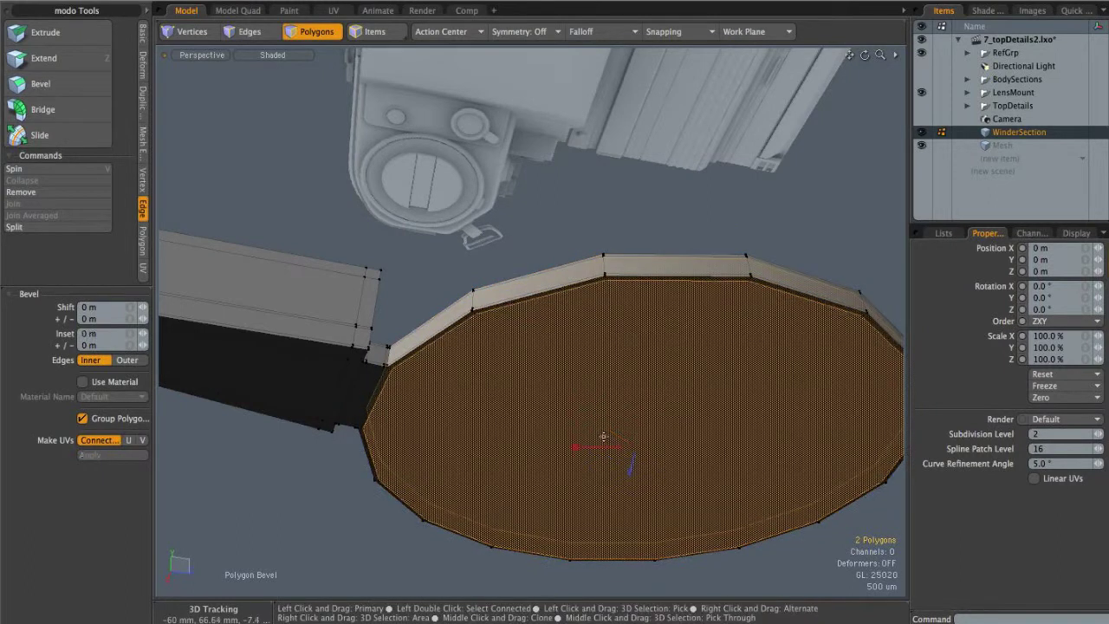
left_click_drag(575, 447, 731, 359)
key("space")
left_click(730, 238)
Join the inner polygon on the disc's lower and upper faces to an averaged centre vertex each
left_click(584, 487)
left_click(143, 179)
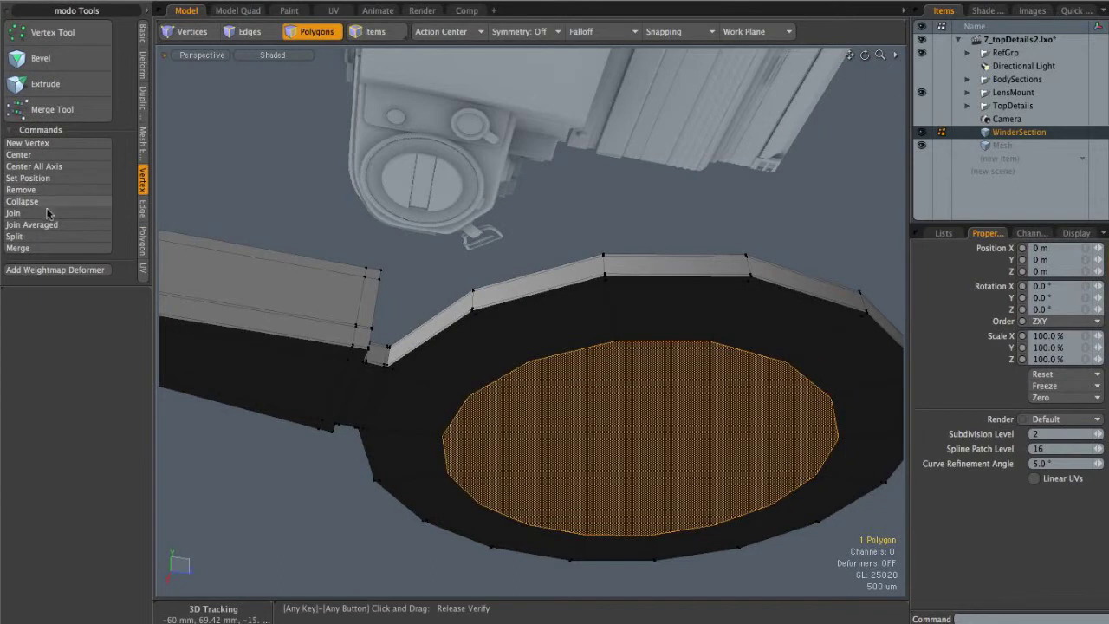
left_click(97, 224)
left_click(724, 422)
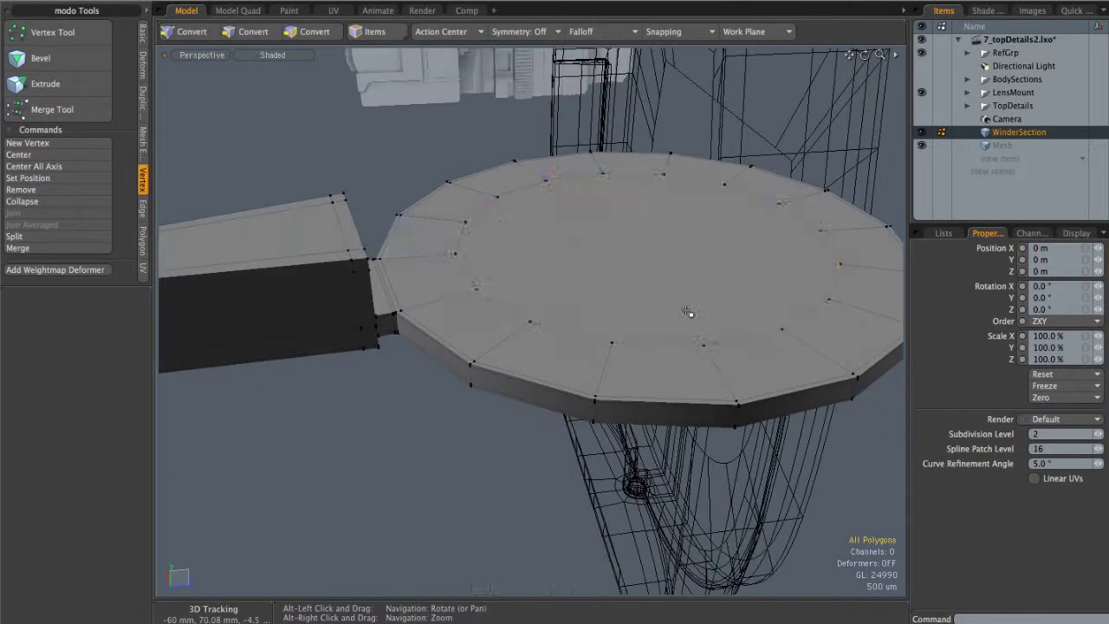
left_click(645, 260)
left_click(68, 224)
left_click(745, 424)
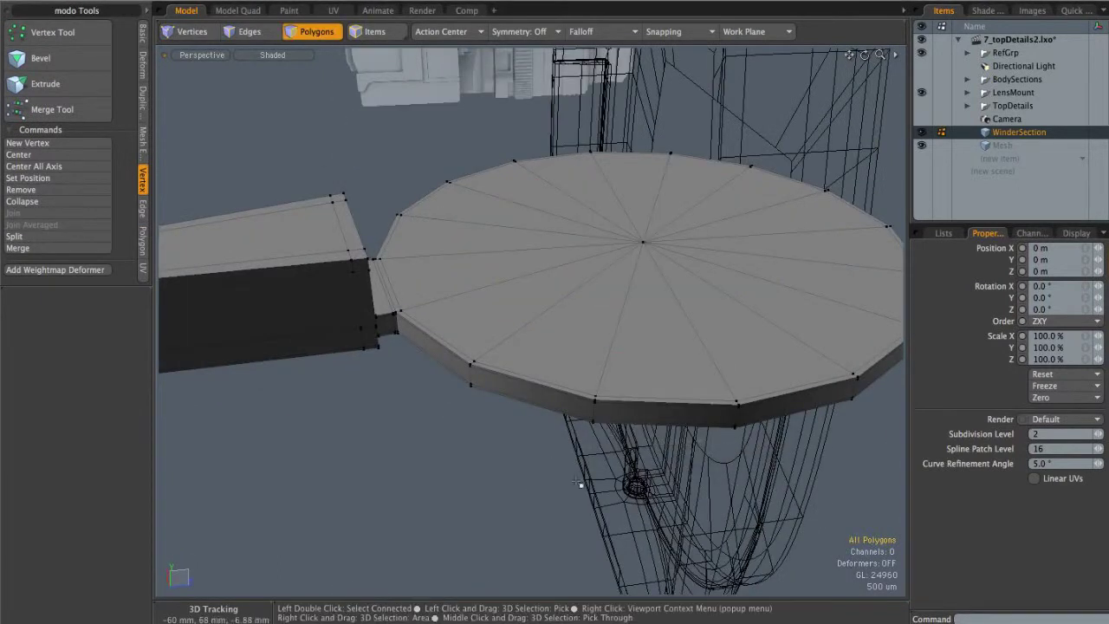
Turn the disc and lever into a subdivision surface and move the neck's vertices near the disc slightly toward it in top view
left_click_drag(526, 395, 549, 268, "alt")
key("Tab")
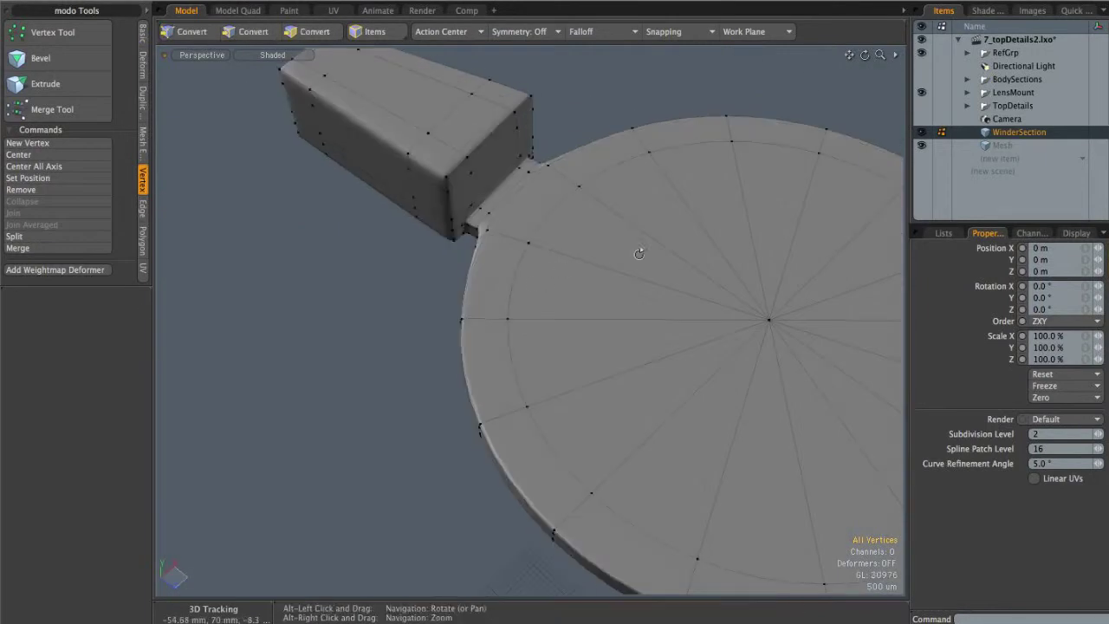
left_click_drag(629, 250, 498, 346, "alt")
key("ctrl+space")
left_click(658, 202)
left_click_drag(660, 199, 552, 240, "alt+shift")
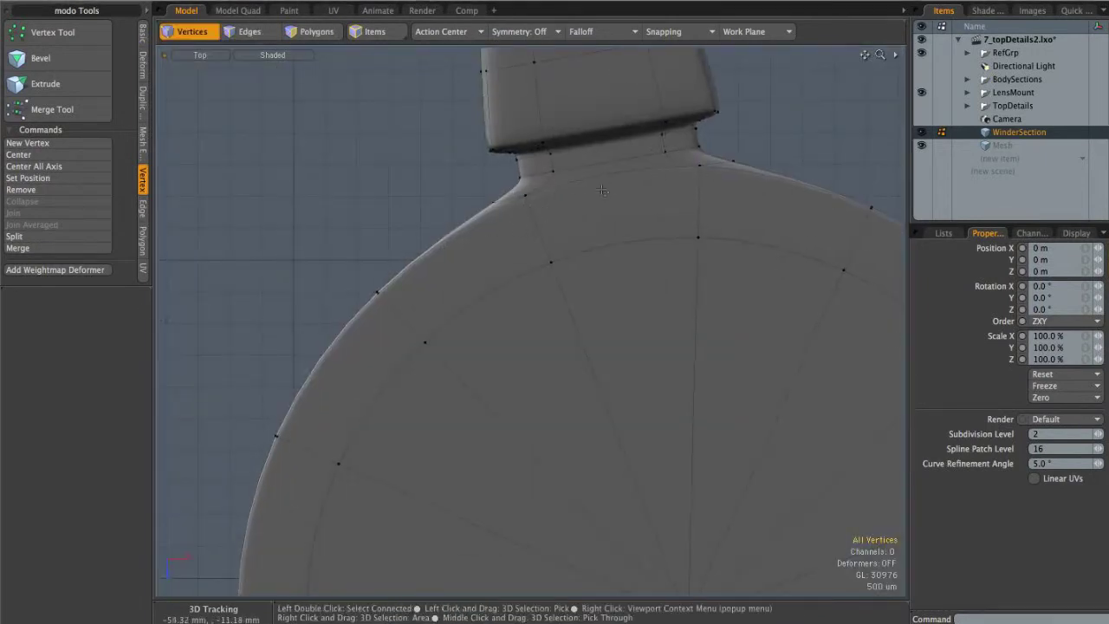
left_click_drag(545, 167, 511, 179, "alt+shift")
right_click_drag(540, 177, 541, 178)
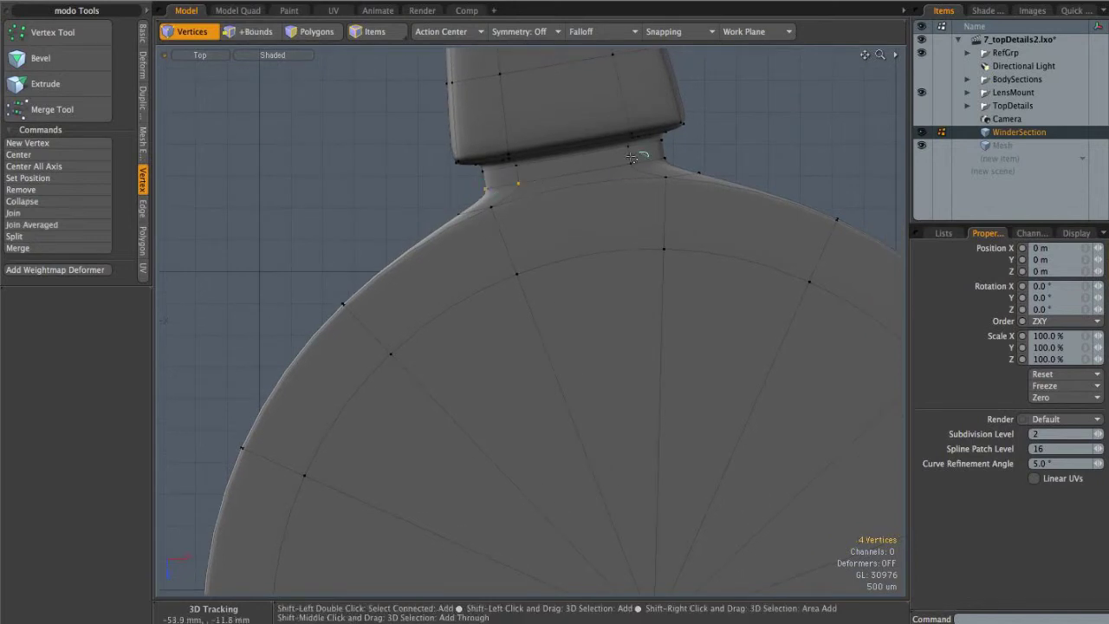
key("w")
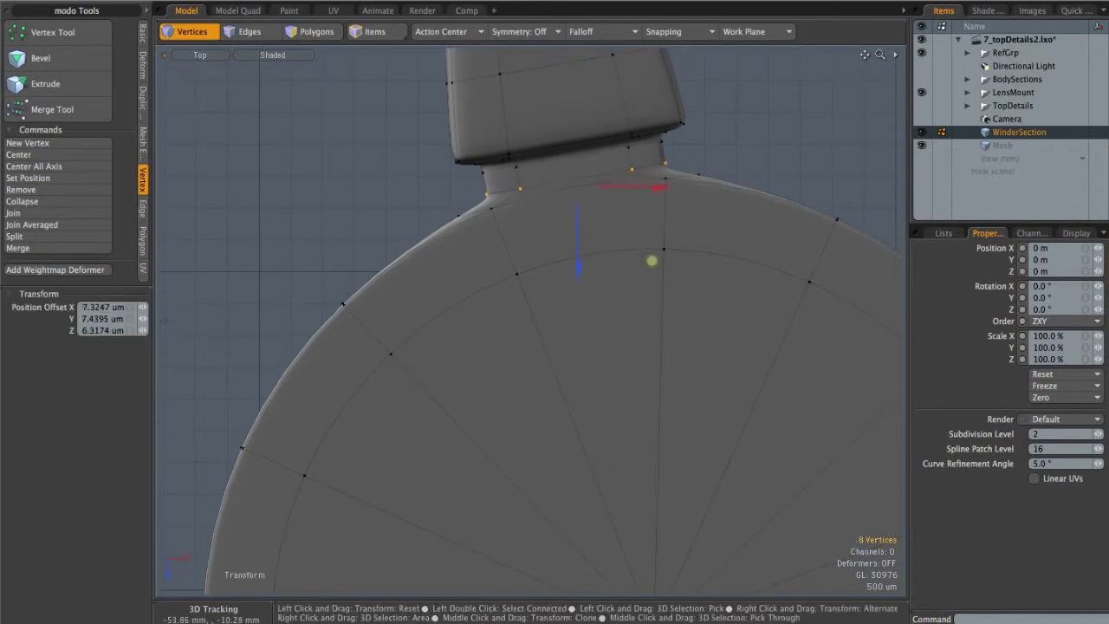
Nudge the disc-rim vertices beside the neck on each side to round out the disc's outline
key("space")
right_click_drag(701, 151, 724, 187)
key("w")
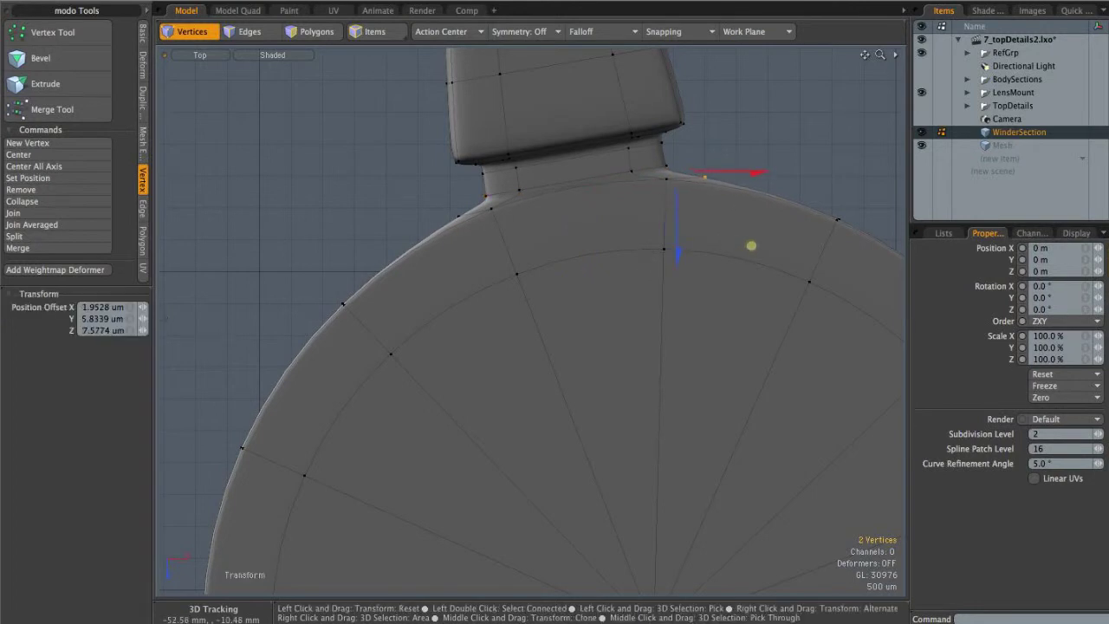
key("space")
right_click_drag(440, 206, 472, 225)
key("w")
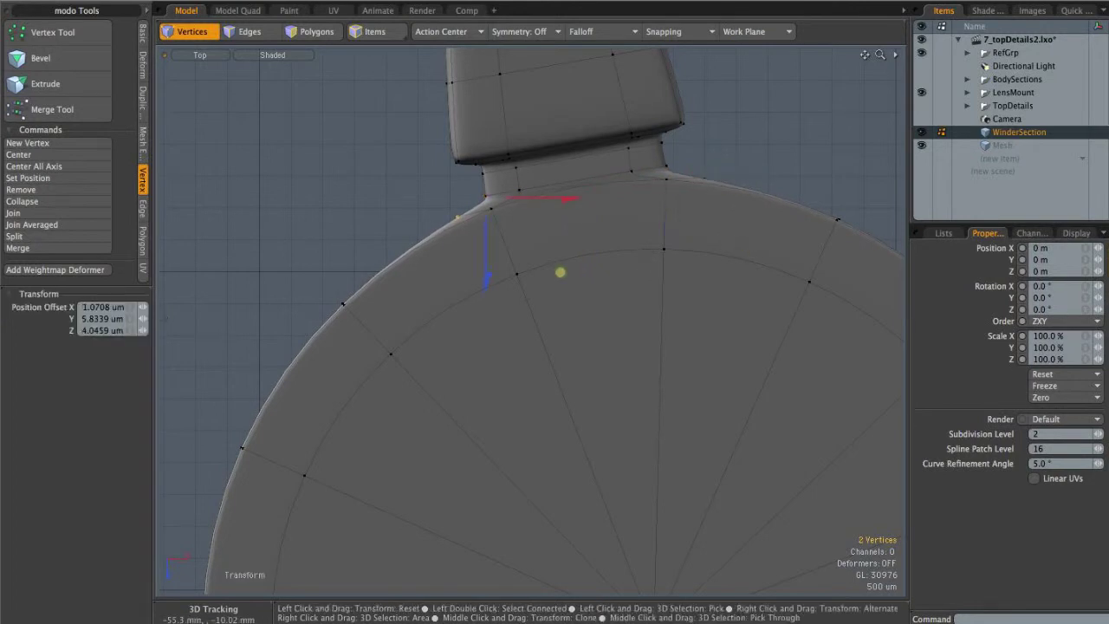
key("space")
left_click(752, 161)
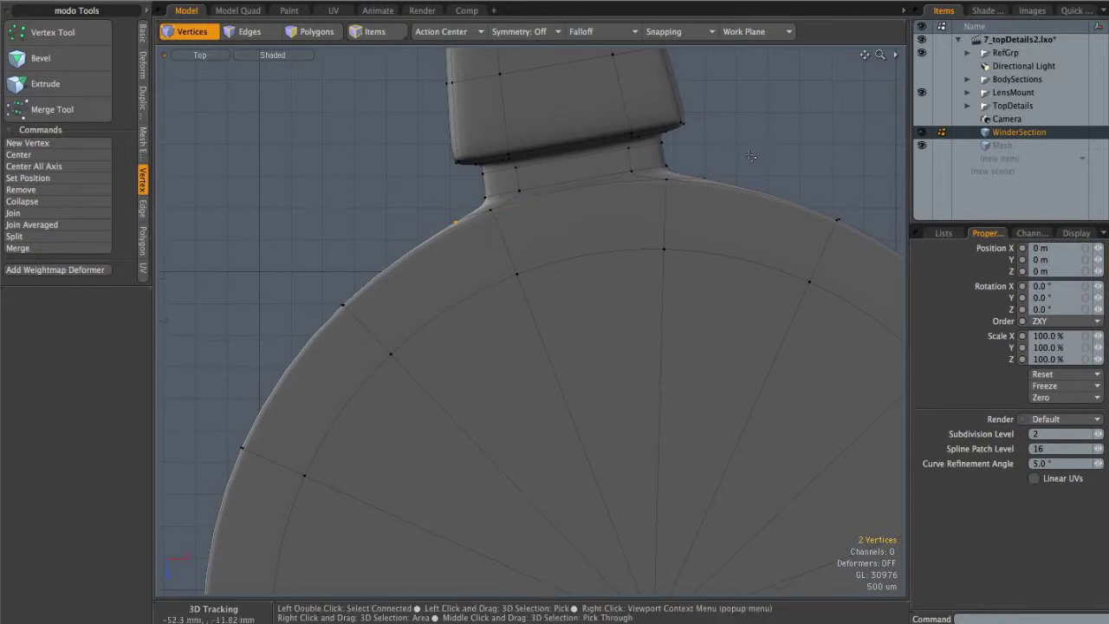
Unhide the winder cap and convert the cap and the ring sections below it to subdivision surfaces
left_click_drag(738, 243, 731, 271, "alt+shift")
key("Tab")
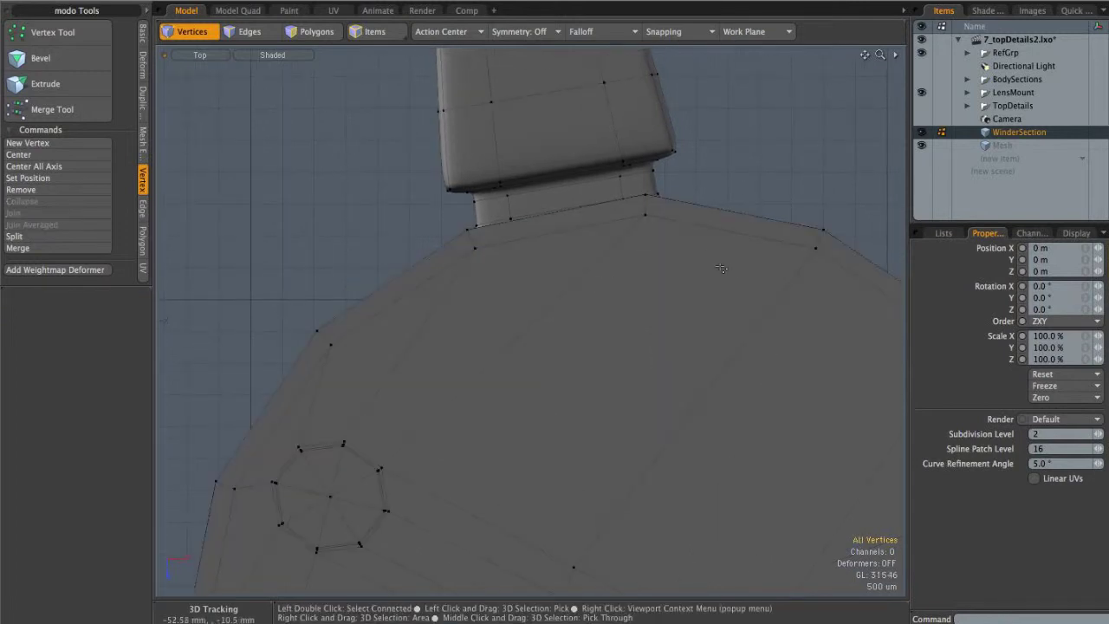
key("ctrl+space")
left_click(742, 240)
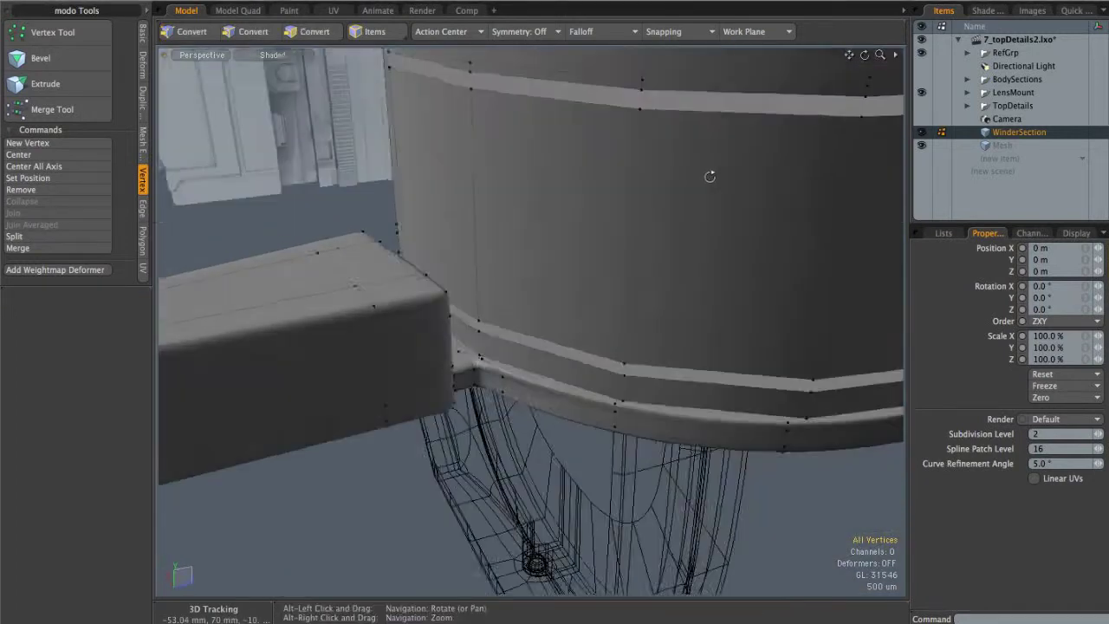
left_click_drag(662, 129, 644, 153, "alt+shift")
key("3")
double_click(680, 164)
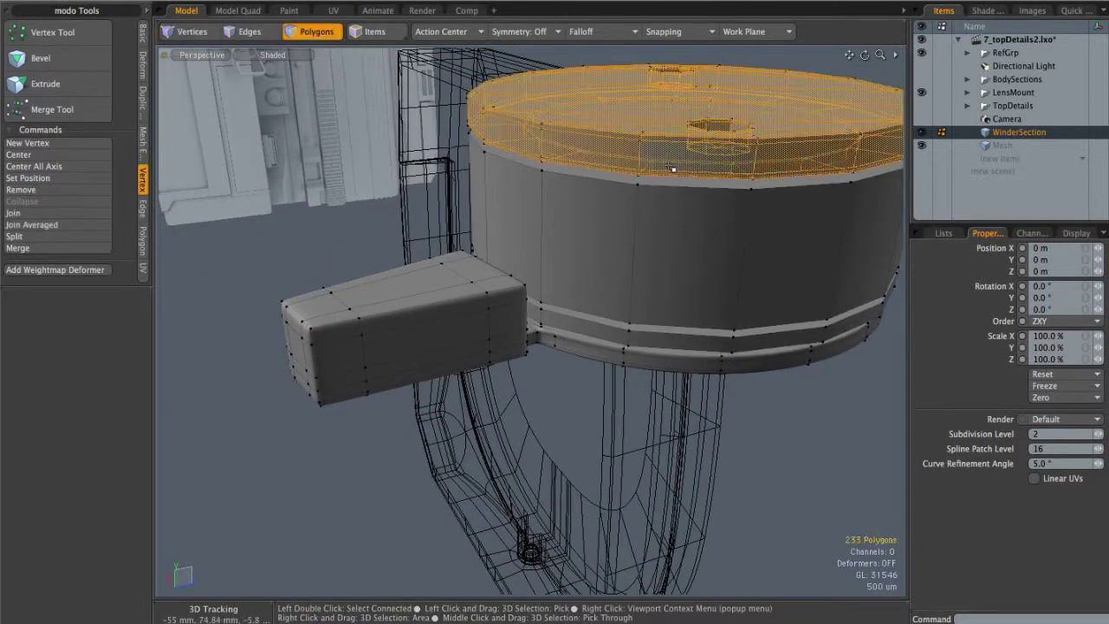
double_click(676, 234, "shift")
double_click(666, 343, "shift")
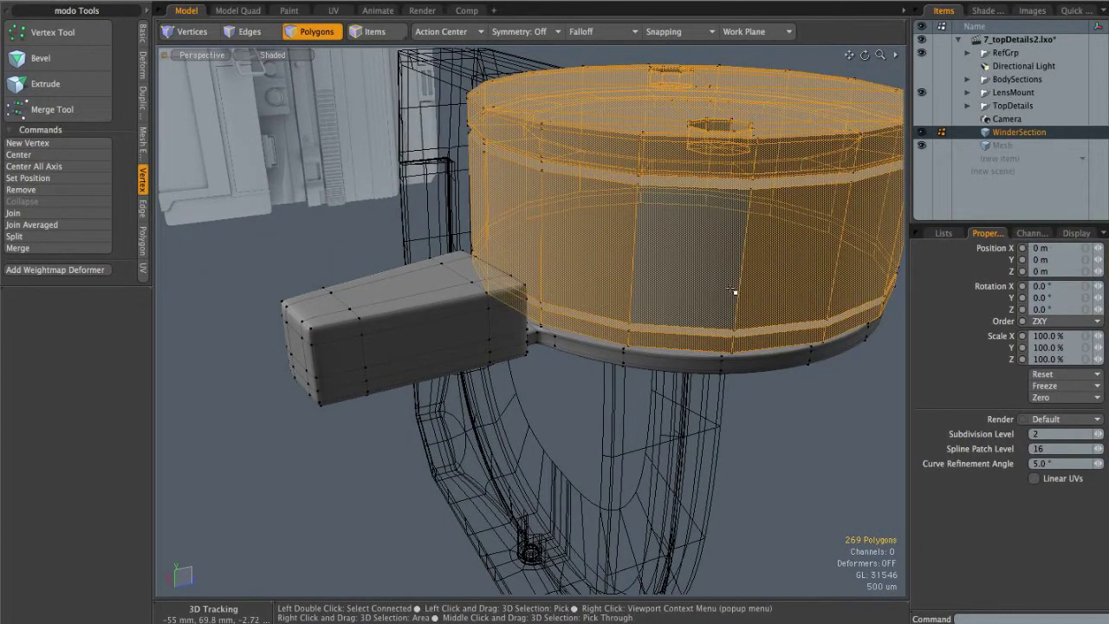
key("Tab")
Move the pair of disc-rim vertices beside the neck to follow the round outline of the cap in top view
key("ctrl+space")
left_click(646, 186)
left_click_drag(583, 220, 601, 200, "alt+shift")
key("1")
right_click_drag(504, 295, 567, 302, "alt")
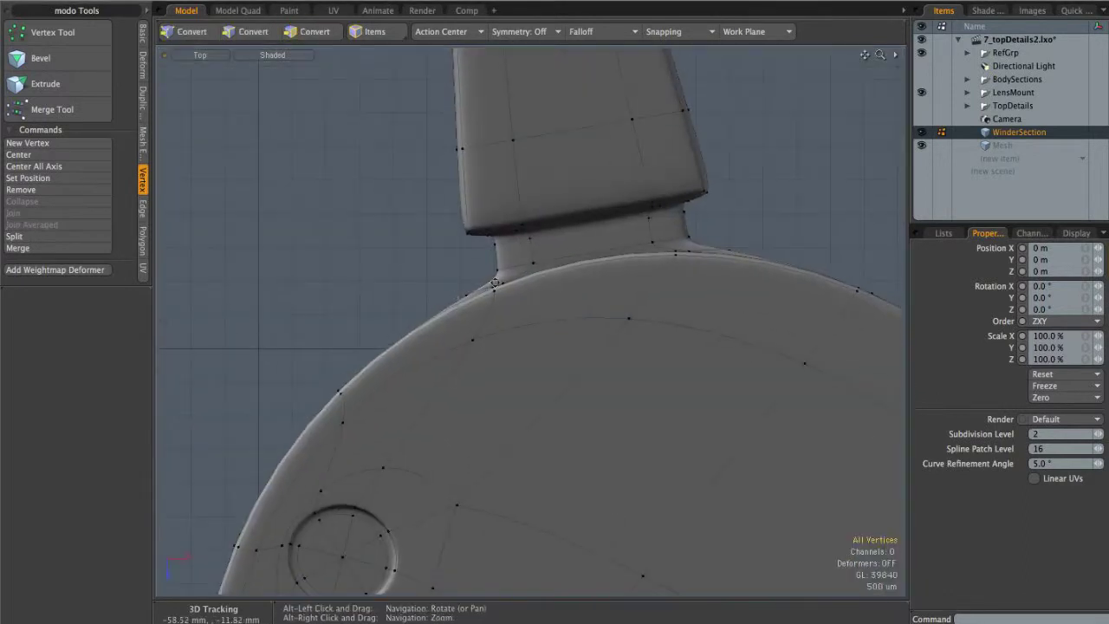
scroll(456, 295, "up", 2)
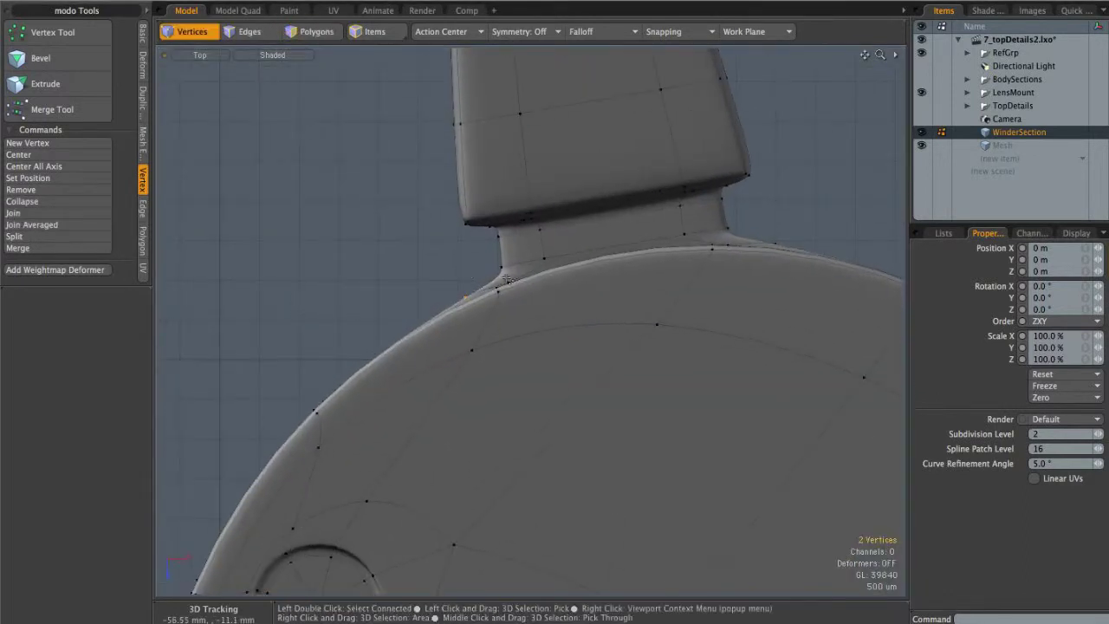
key("w")
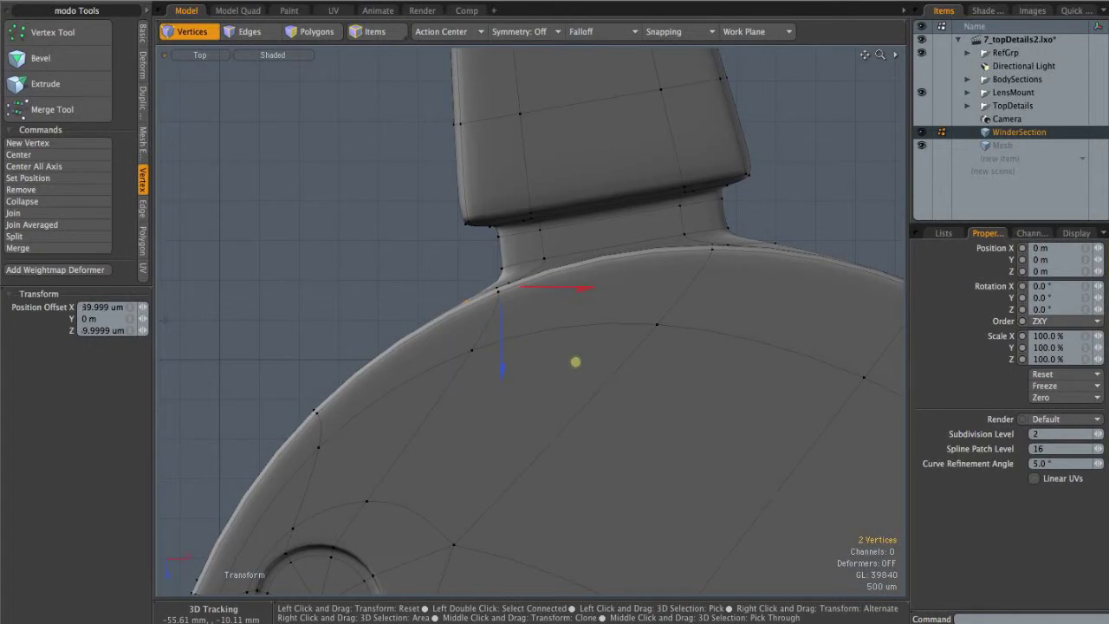
key("space")
key("Escape")
Inspect the winder cap and lever in perspective and compare them with the reference camera in top view
key("ctrl+space")
left_click(614, 225)
left_click_drag(578, 345, 632, 301, "alt")
scroll(663, 282, "down", 3)
key("3")
double_click(638, 300)
left_click_drag(663, 351, 679, 381, "alt")
key("ctrl+space")
left_click(682, 339)
right_click_drag(682, 339, 592, 429, "alt")
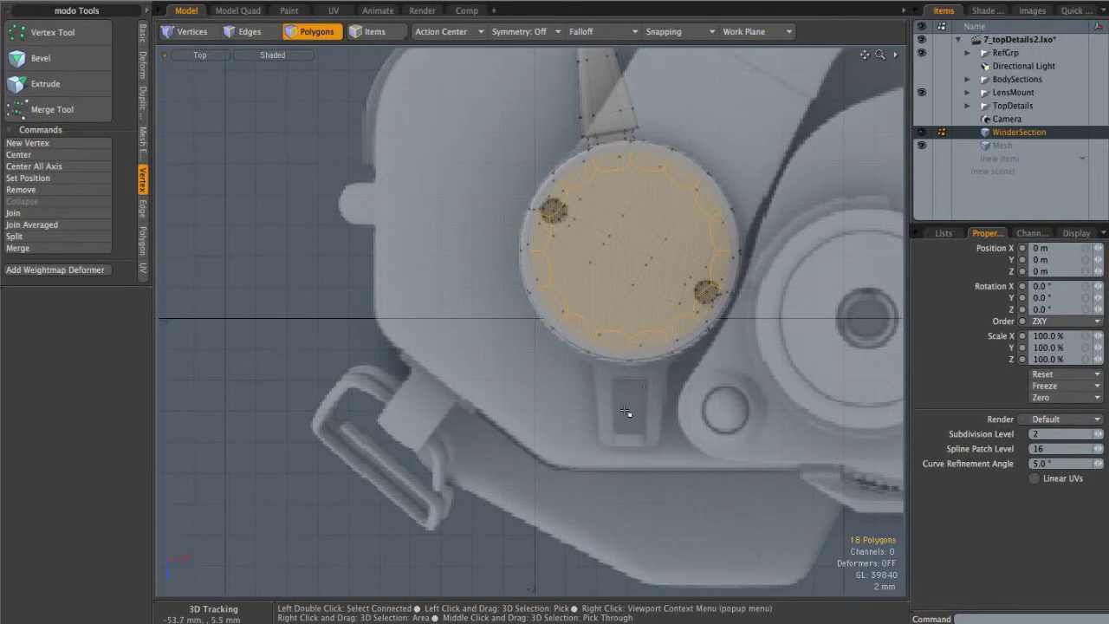
left_click(645, 396)
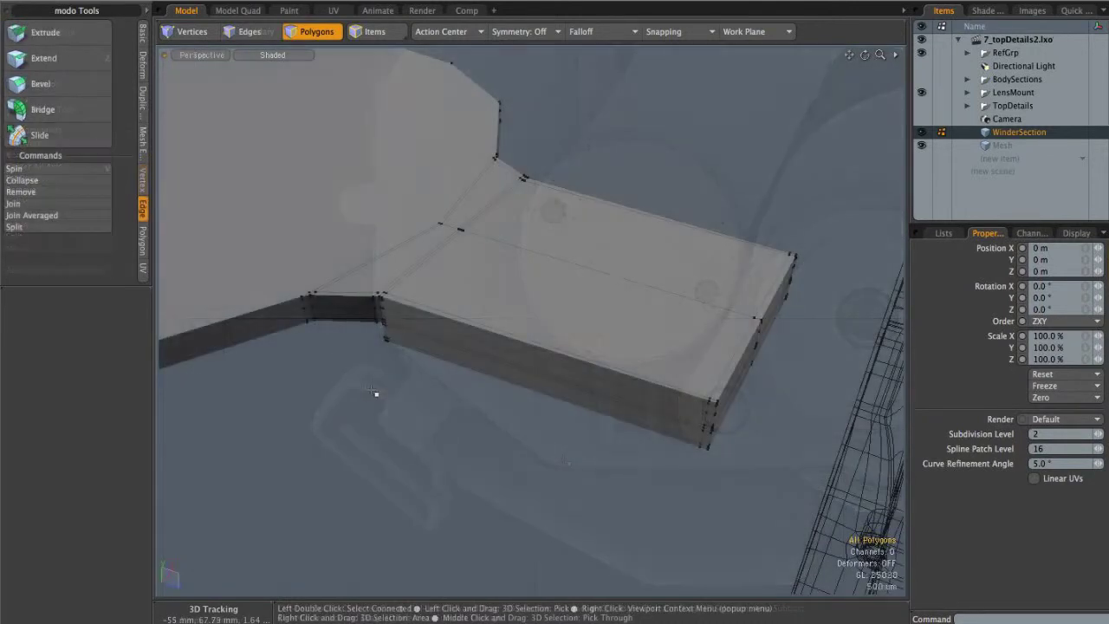
Examine the wide tab on the disc from several angles, including as a subdivision surface
left_click_drag(375, 394, 393, 353, "alt")
left_click_drag(465, 213, 375, 306, "alt")
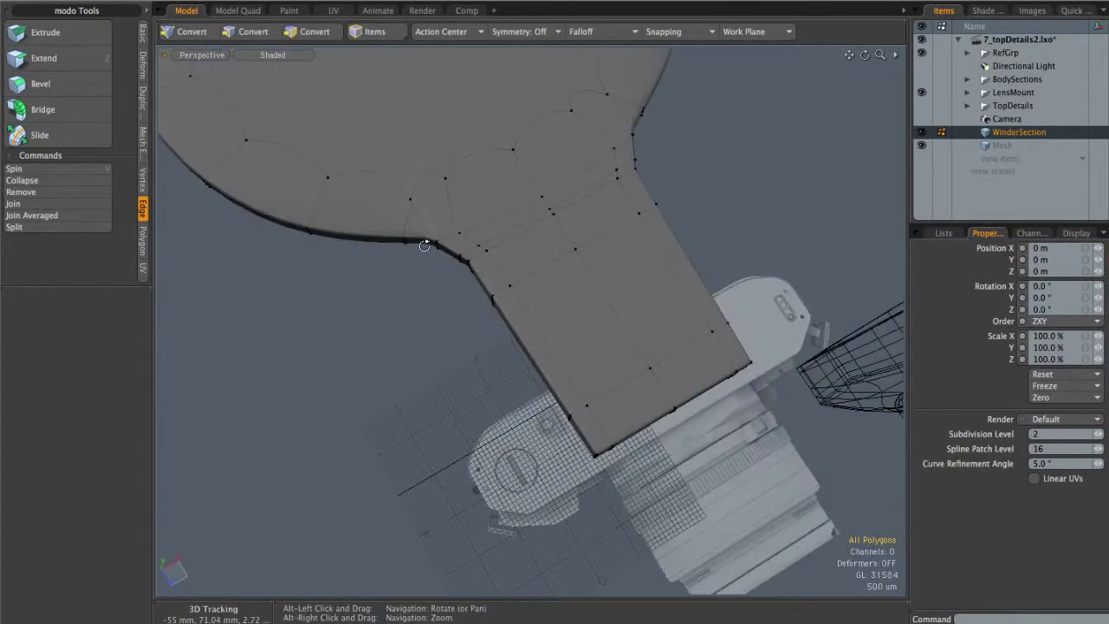
left_click_drag(635, 112, 362, 327, "alt")
left_click_drag(592, 269, 491, 210, "alt")
left_click_drag(564, 308, 708, 239, "alt")
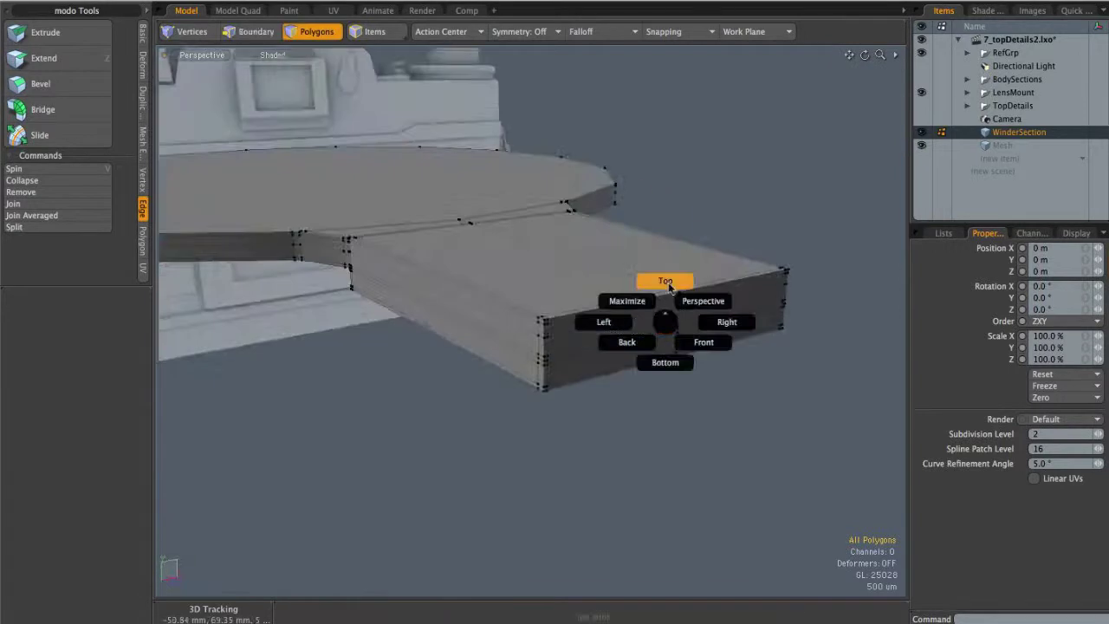
Slice the tab straight across in top view at Z 3.9 mm and again at the recess's outer end in the reference
left_click(664, 280)
left_click_drag(636, 291, 582, 285, "alt+shift")
right_click_drag(582, 285, 599, 281, "alt")
right_click_drag(576, 237, 564, 244, "alt")
left_click_drag(563, 242, 546, 242, "alt+shift")
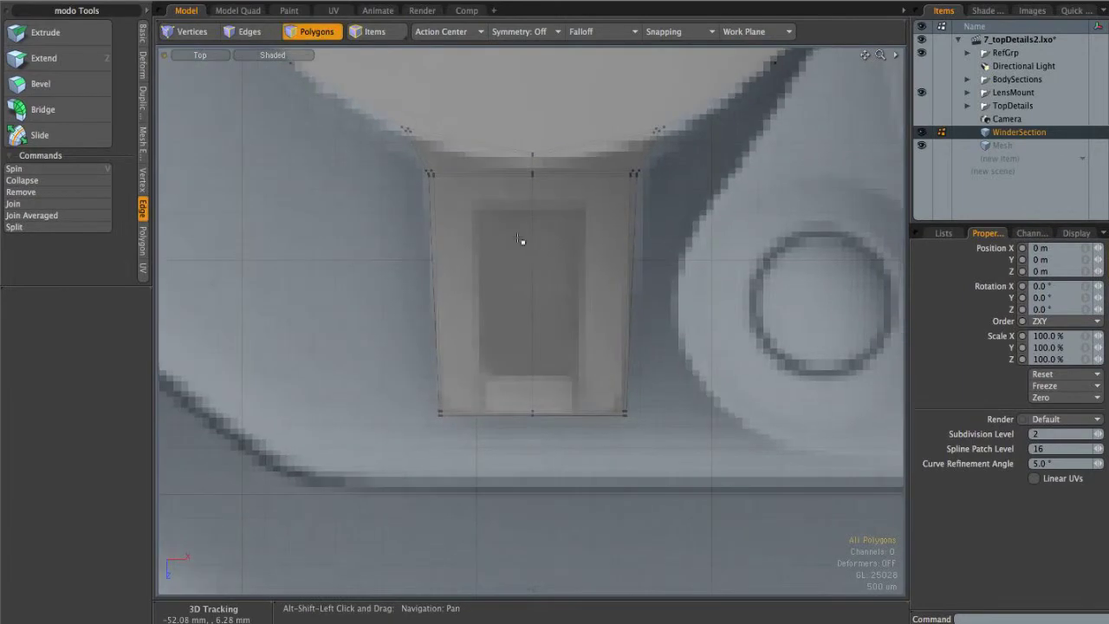
key("shift+c")
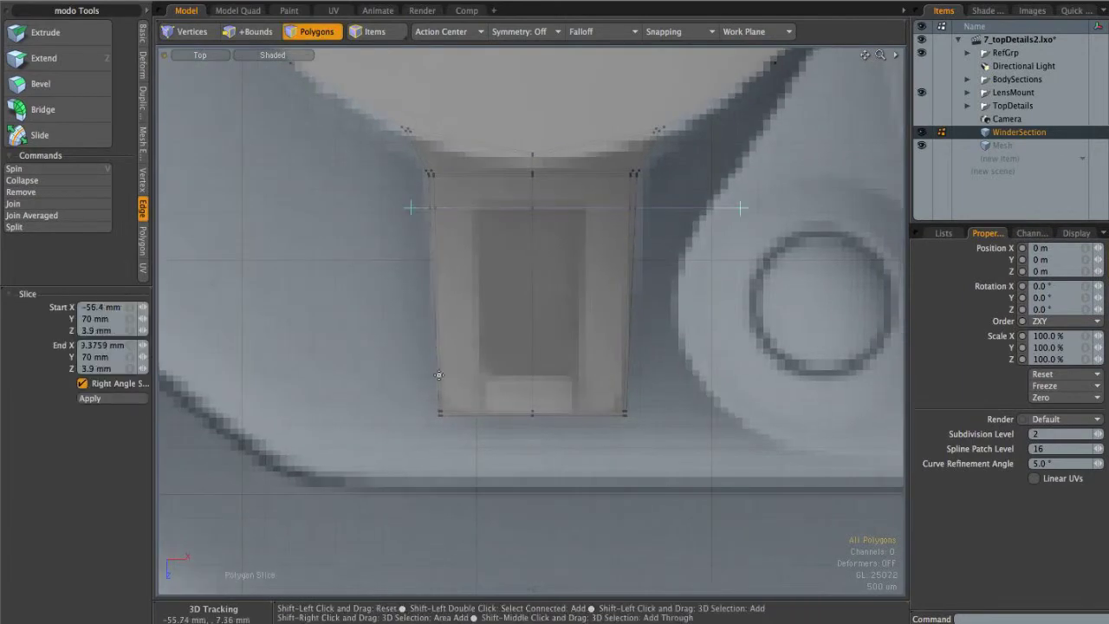
left_click_drag(453, 377, 802, 377, "shift")
key("space")
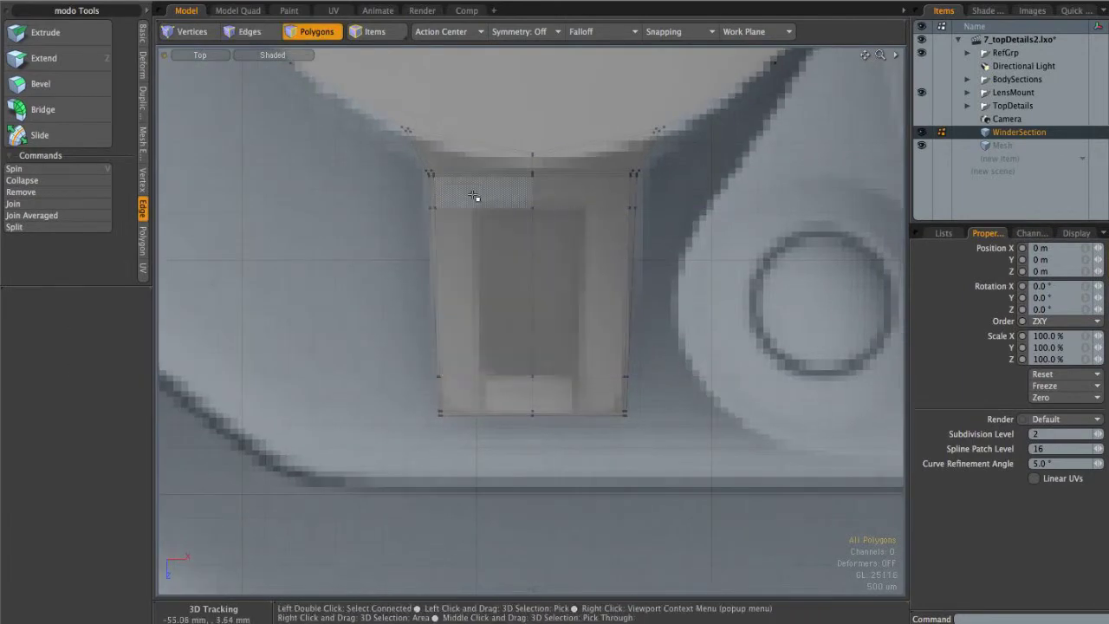
Slice the tab's outer section lengthwise in top view along both sides of the reference recess, the second cut at X -52.72 mm
right_click_drag(731, 189, 732, 188)
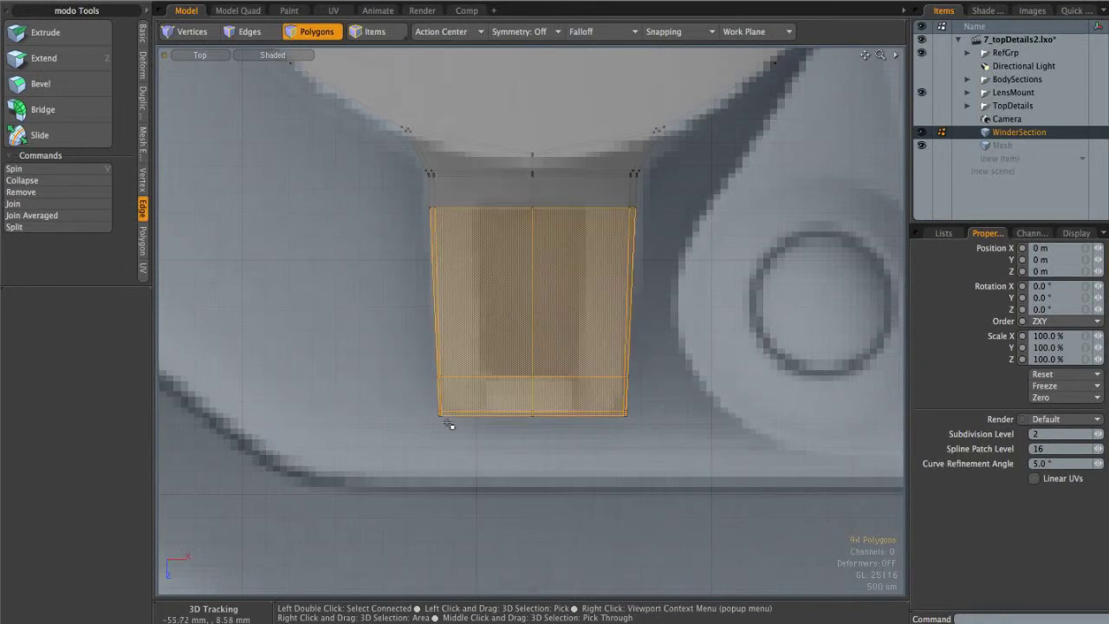
key("shift+c")
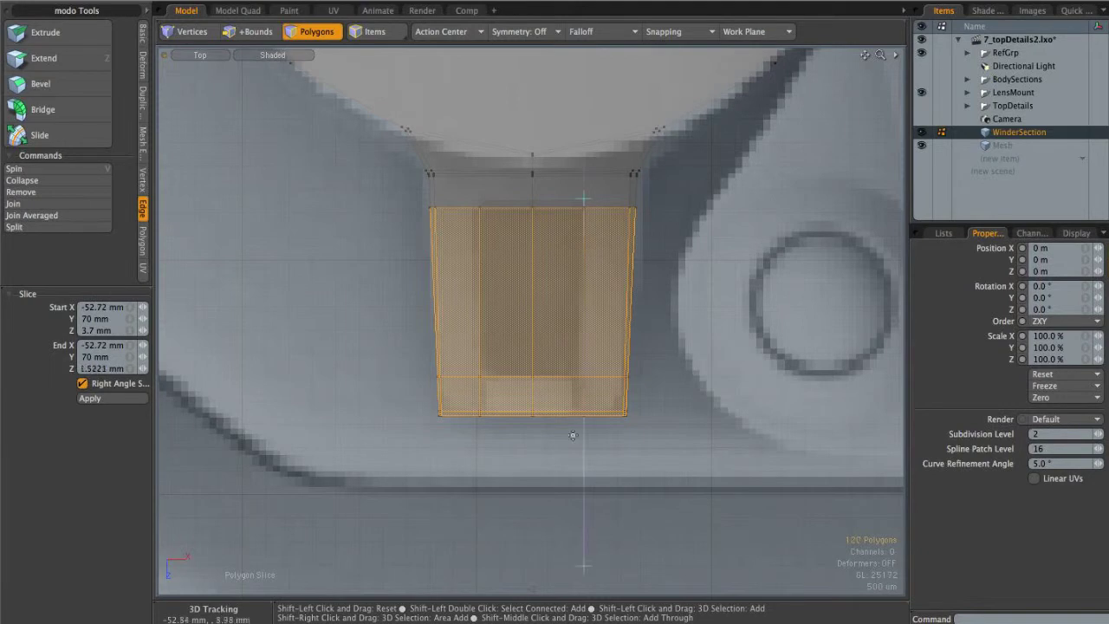
key("space")
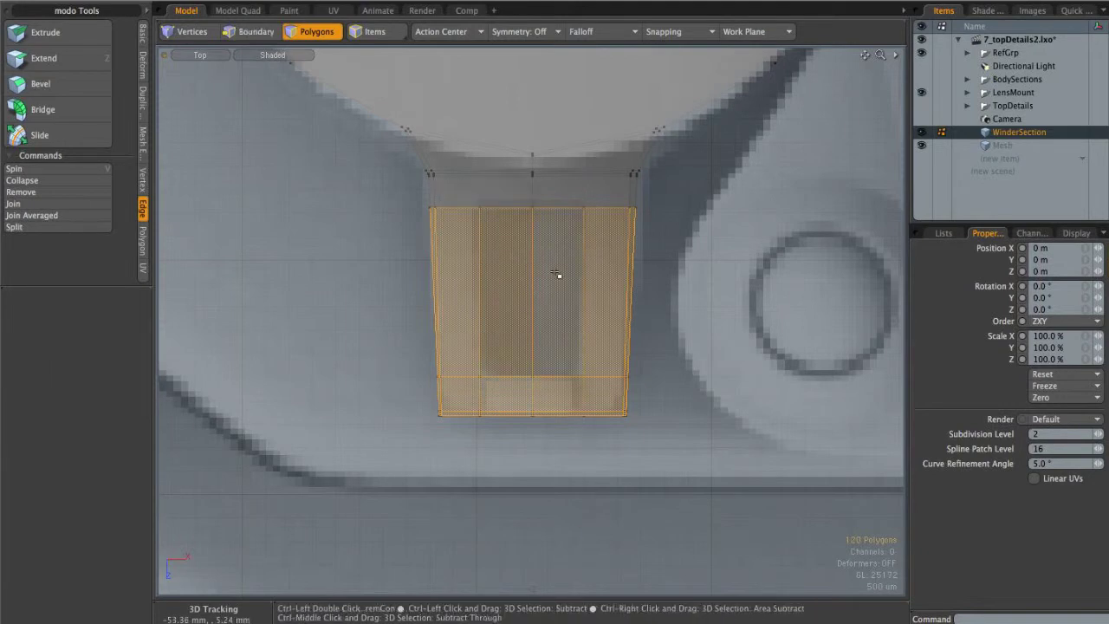
Edge-slice from the inner ends of both lengthwise cuts to the tab's central neck vertex, on the top and the underside
key("ctrl+space")
left_click(592, 250)
left_click_drag(592, 250, 531, 234, "alt")
key("Escape")
scroll(523, 235, "up", 5, "alt")
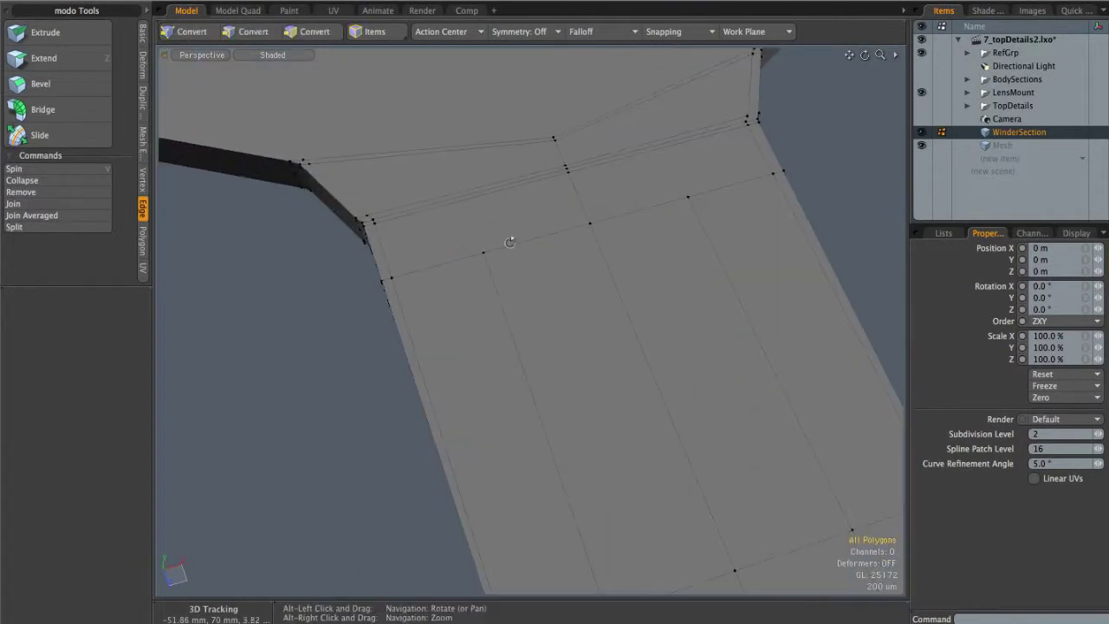
key("c")
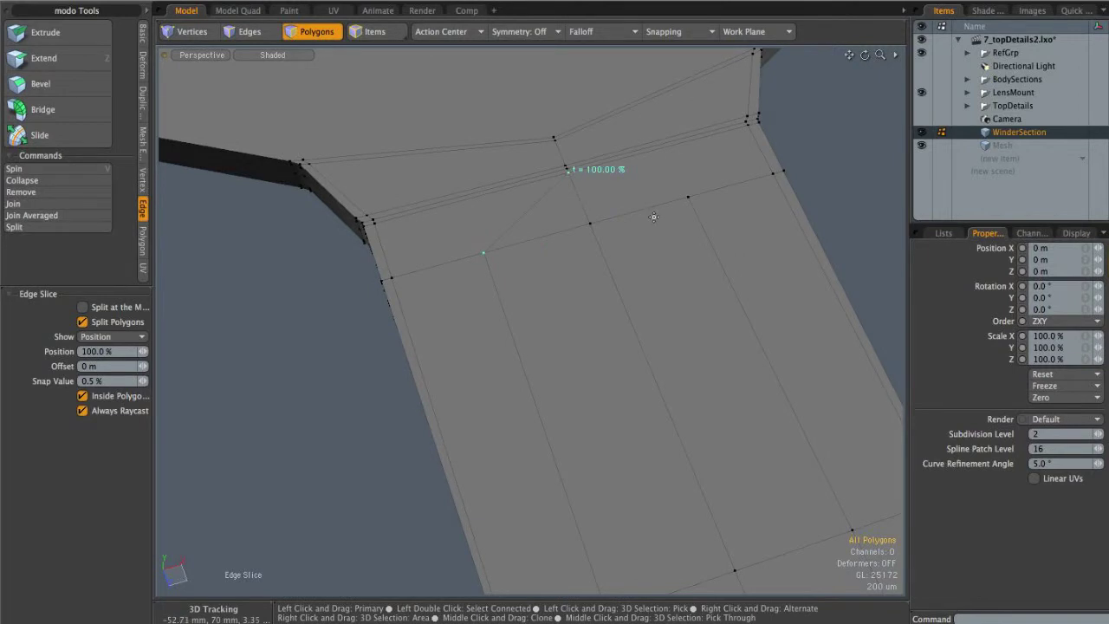
left_click_drag(804, 168, 487, 198, "alt")
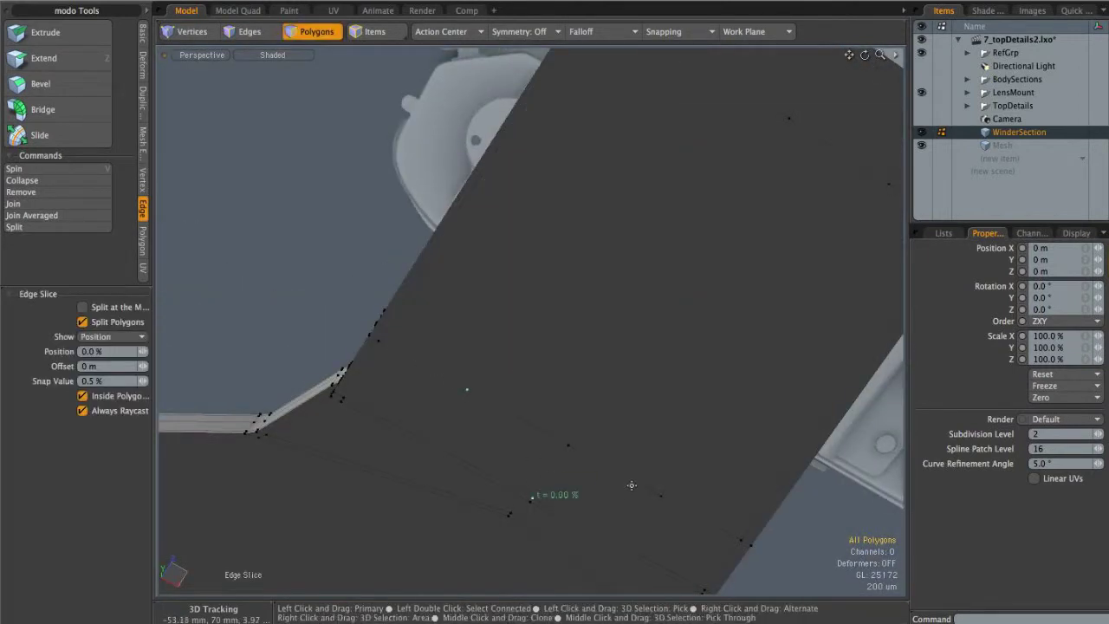
key("space")
Bevel the band of middle polygons running over the tab's underside, outer end and top into a slight inset
left_click_drag(619, 378, 666, 330, "alt")
scroll(658, 338, "down", 5)
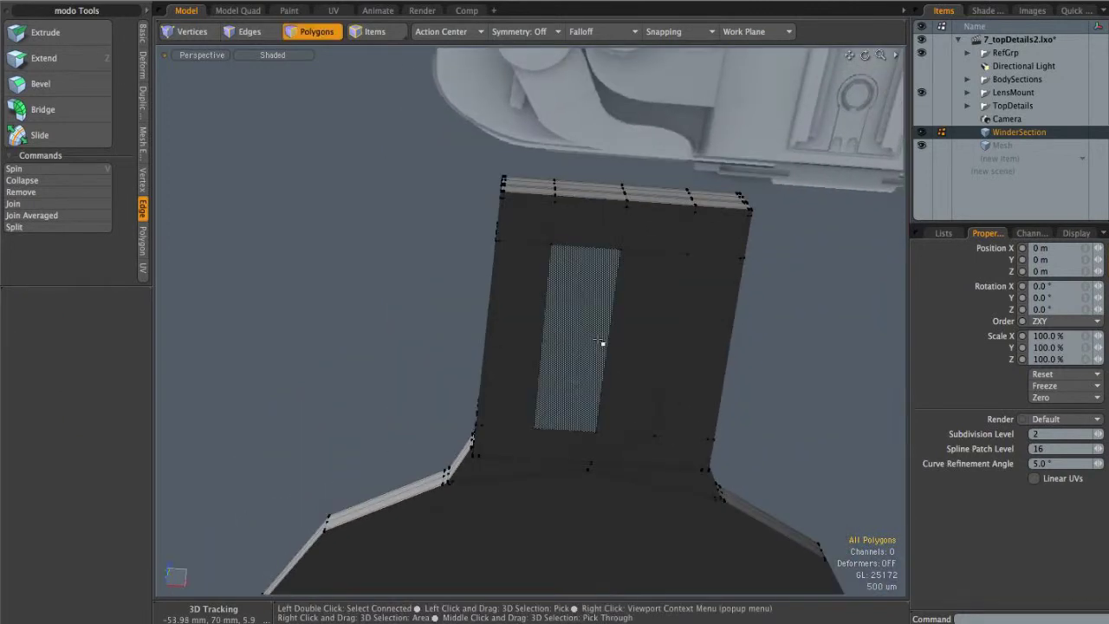
left_click_drag(604, 356, 655, 288)
left_click_drag(634, 204, 600, 304, "alt")
left_click_drag(596, 304, 644, 303, "shift")
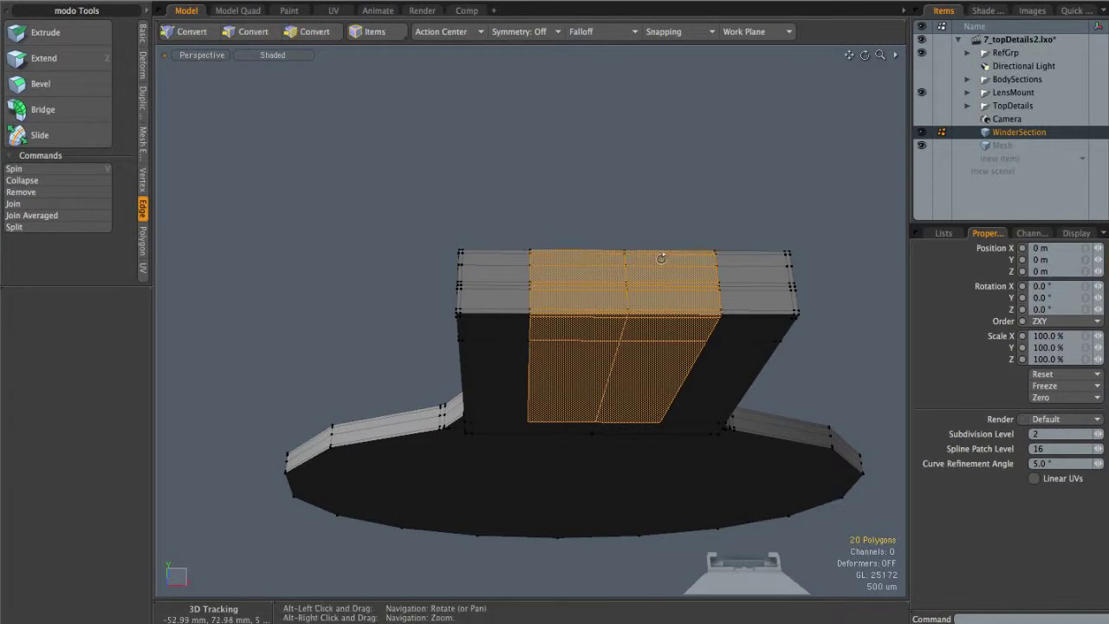
left_click_drag(649, 250, 621, 419, "alt")
mouse_move(643, 384)
left_mouse_down("shift")
mouse_move(589, 317)
mouse_move(656, 354)
mouse_move(601, 364)
mouse_move(539, 332)
mouse_move(597, 339)
left_mouse_up("shift")
key("b")
left_click(624, 327)
key("space")
left_click(543, 406)
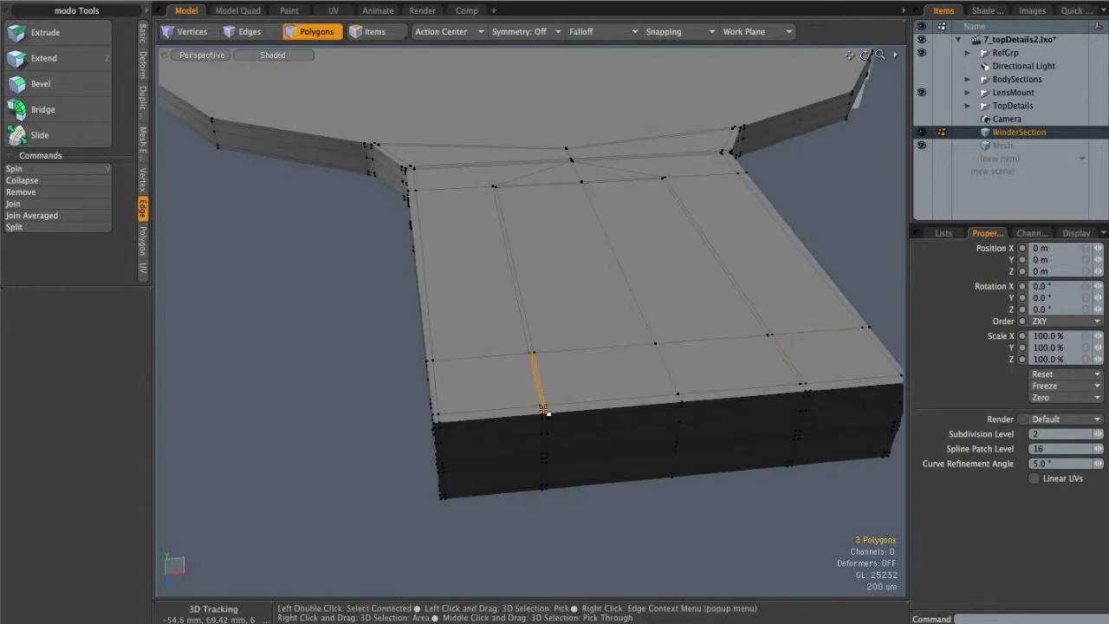
key("l")
left_click(633, 481)
left_click_drag(633, 473, 636, 347, "alt")
mouse_move(730, 346)
left_mouse_down("alt")
mouse_move(584, 276)
mouse_move(675, 308)
mouse_move(774, 458)
mouse_move(656, 359)
mouse_move(488, 359)
mouse_move(503, 322)
left_mouse_up("alt")
left_click_drag(547, 308, 530, 317)
key("super+z")
Delete the inset middle polygons on the tab's top together with those on the upper part of its outer end
left_click_drag(535, 305, 572, 334, "alt")
left_click_drag(585, 317, 594, 332)
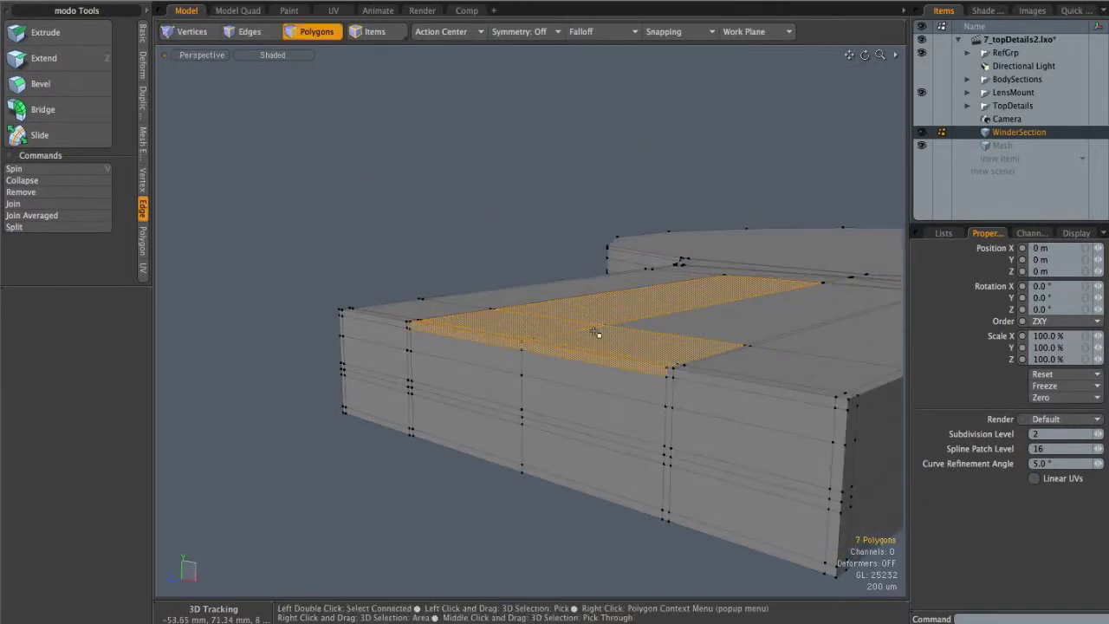
left_click(470, 386)
left_click_drag(565, 408, 680, 395, "alt")
left_click_drag(670, 348, 654, 346, "alt")
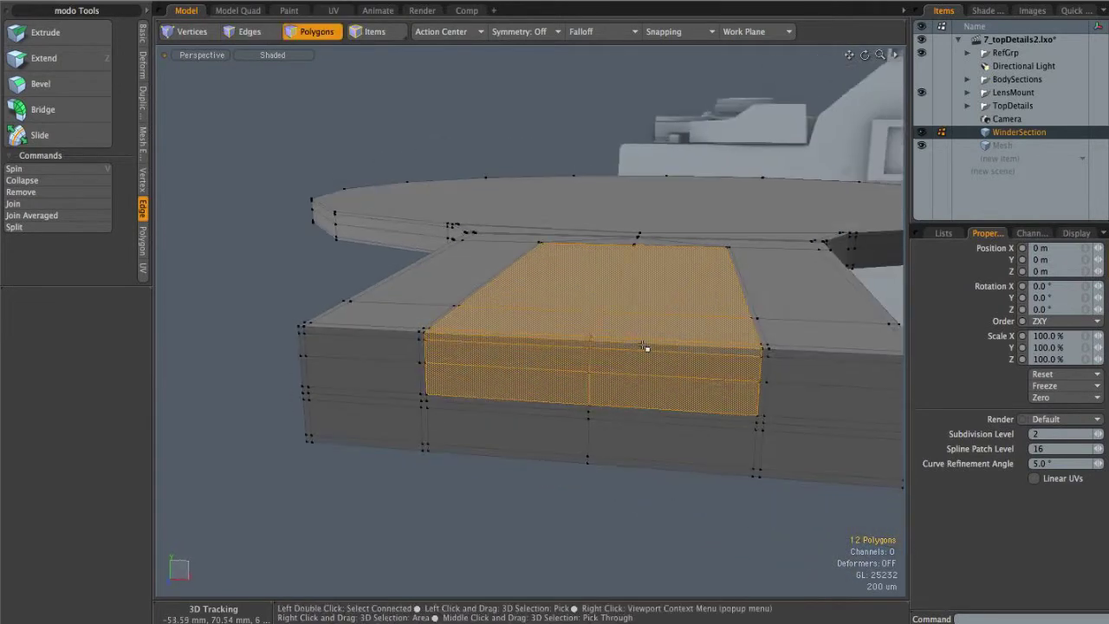
key("Delete")
Select the open upper rim edges along both sides and the inner end of the tab's recess
left_click_drag(564, 324, 497, 346, "alt")
key("2")
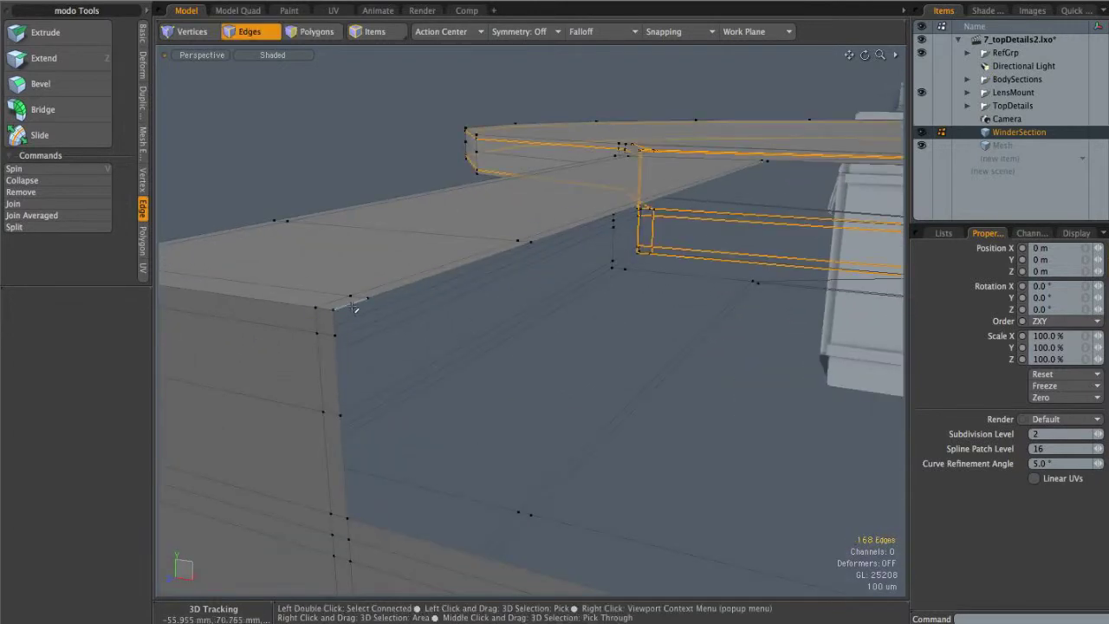
left_click(355, 305)
left_click(559, 239, "shift")
left_click_drag(562, 238, 651, 207, "alt")
scroll(654, 208, "up", 3)
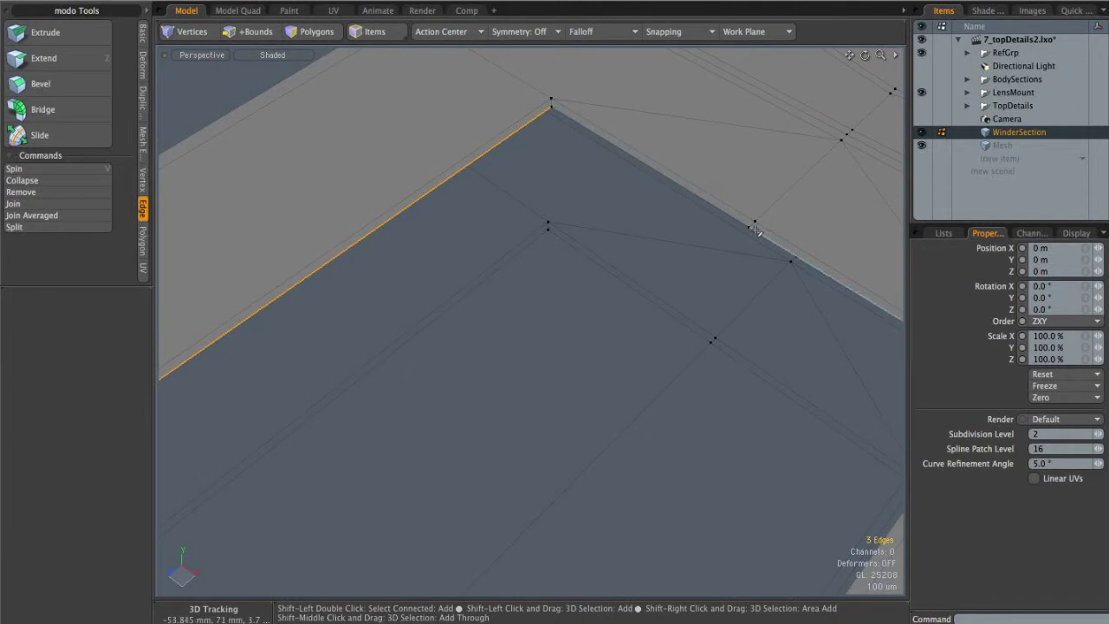
scroll(598, 258, "down", 4)
left_click_drag(578, 257, 699, 281, "alt")
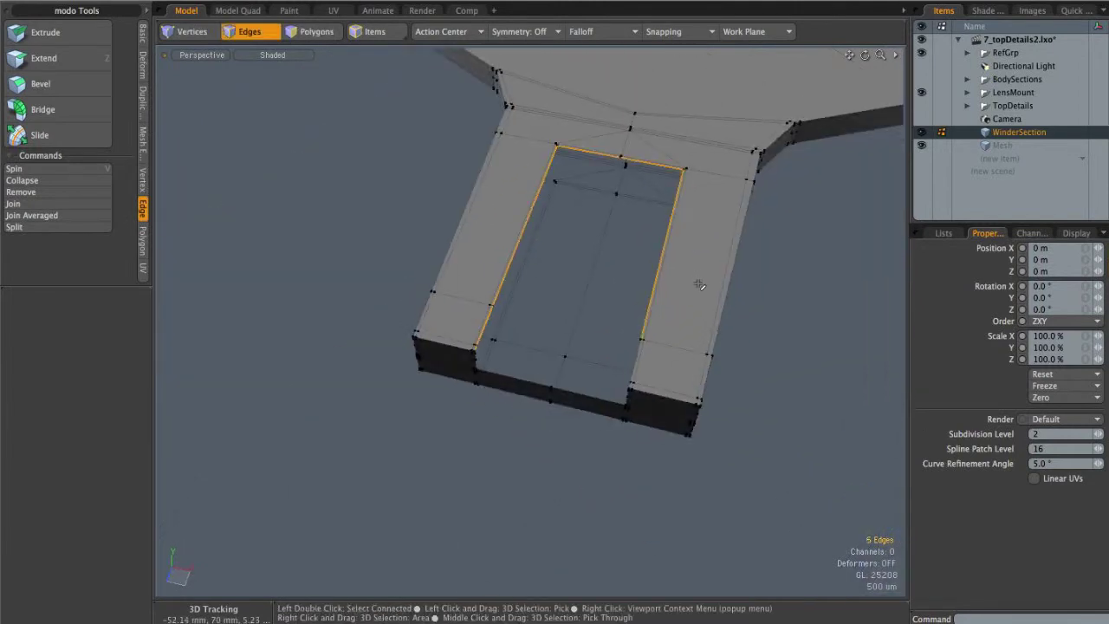
Extend the recess rim edges downward twice to match the edge rows on the tab's end, the second time by -160 um
left_click_drag(624, 363, 483, 240, "alt")
scroll(512, 302, "up", 4)
key("shift+x")
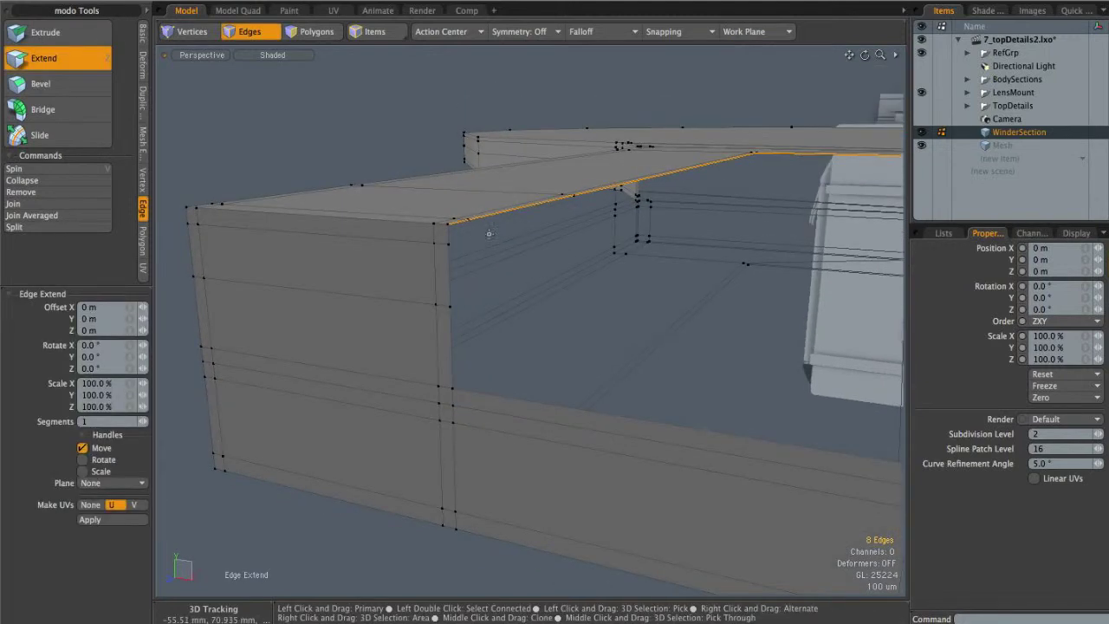
left_click(507, 188)
left_click_drag(625, 199, 362, 226, "alt+shift")
key("w")
left_click(361, 222)
left_click_drag(359, 163, 395, 283)
key("z")
key("w")
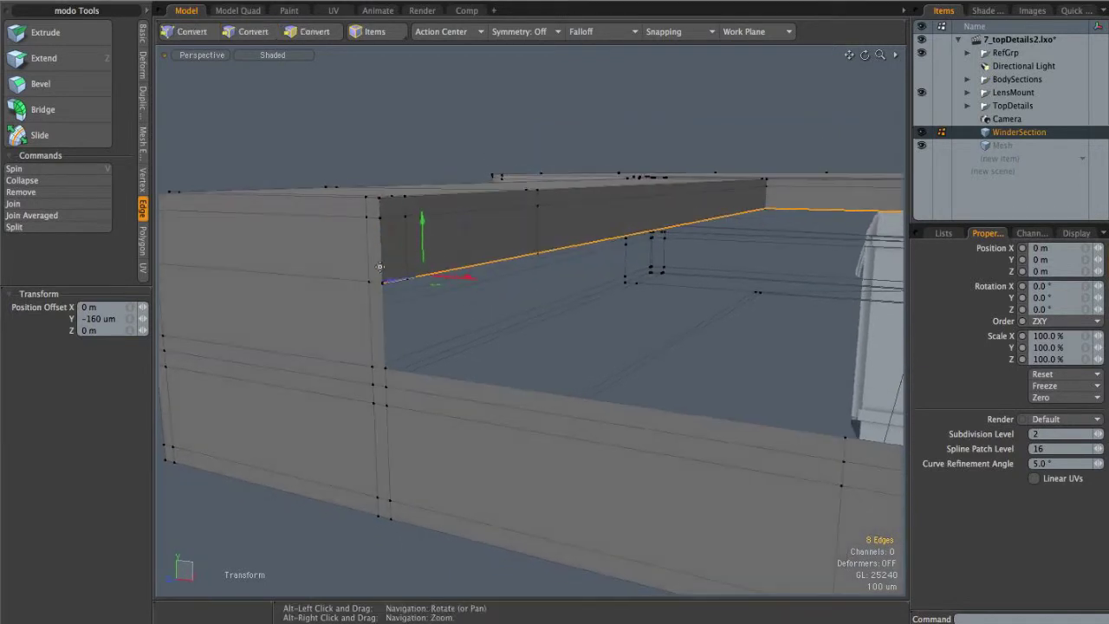
Extend the wall edges once more by -215 um in Y, down to the bottom of the cutout in the tab's end
key("z")
left_click(411, 223)
key("w")
left_click(414, 213)
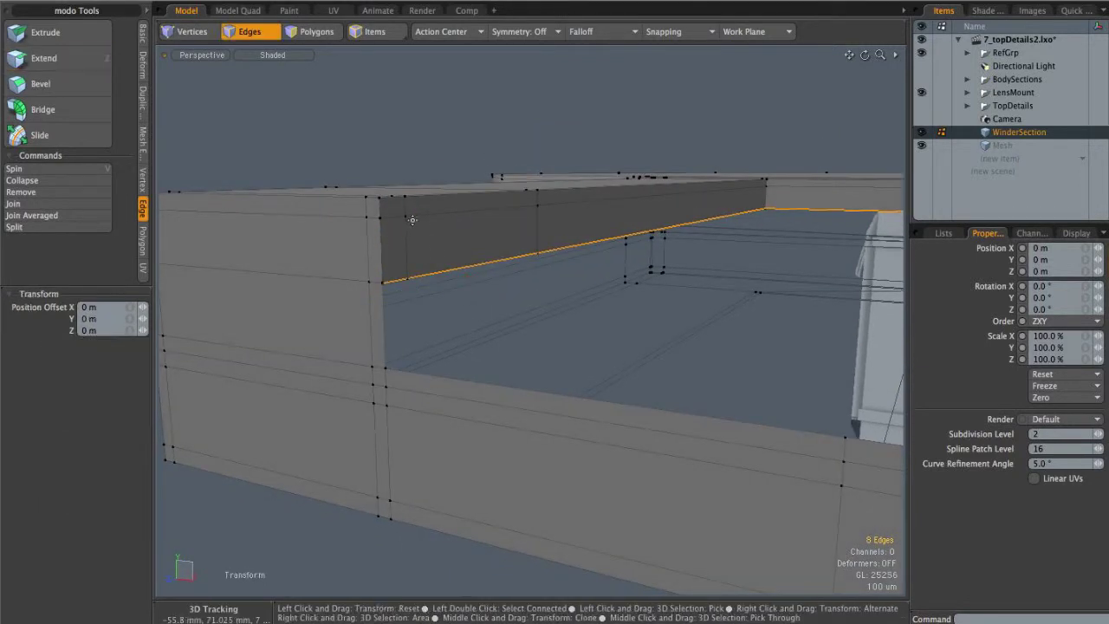
left_click_drag(414, 172, 415, 223)
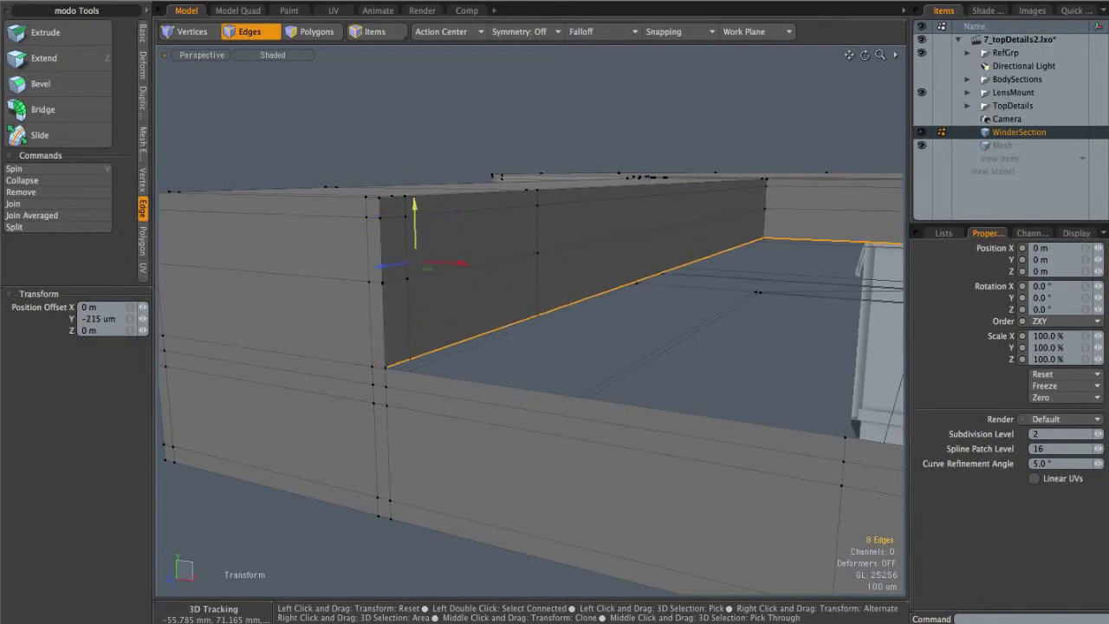
Join the overlapping corner vertices where the recess walls meet the tab's outer end, on both sides
key("space")
key("1")
left_click(398, 323)
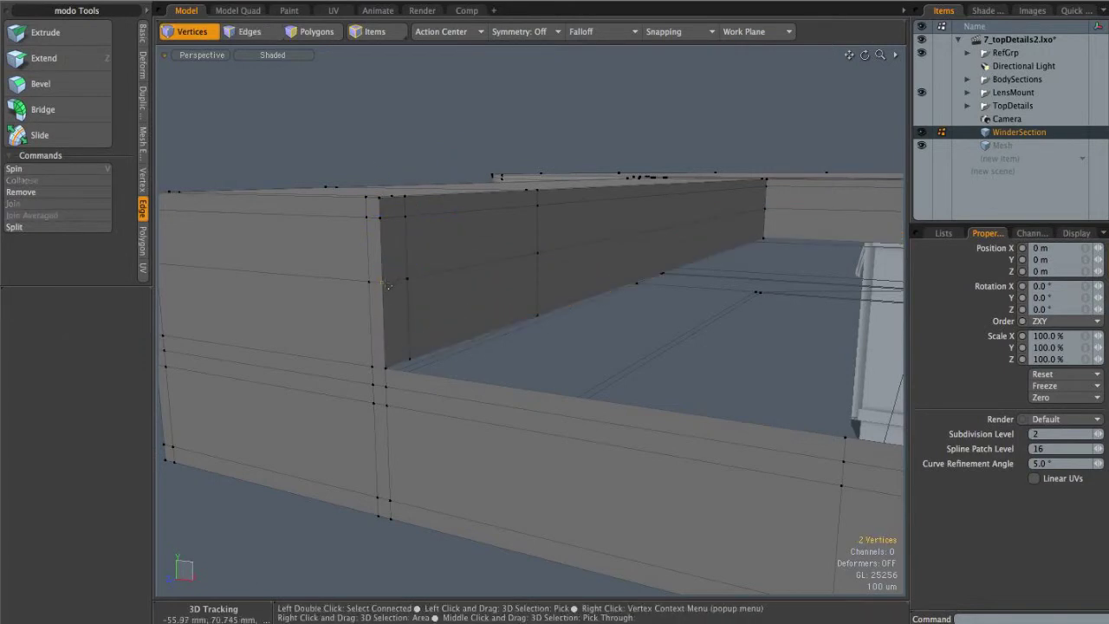
left_click_drag(456, 225, 554, 225, "alt")
left_click(559, 389)
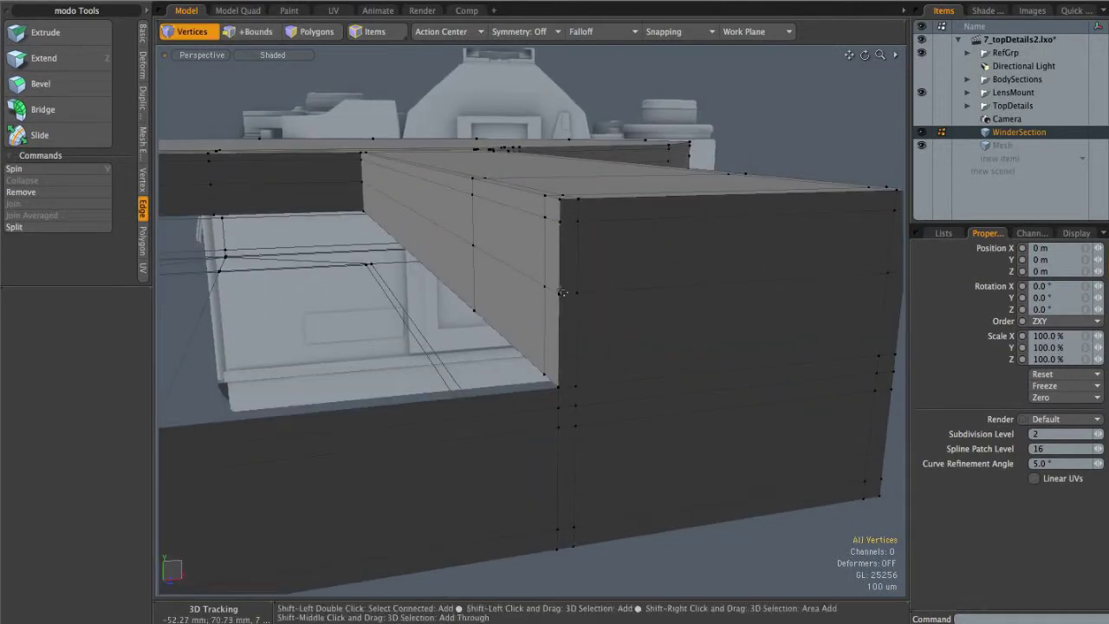
left_click_drag(667, 329, 627, 329, "alt")
Bridge the opposite lower wall edges at the outer end with 2 segments to form a floor strip
key("2")
left_click(323, 308)
left_click(303, 310, "shift")
left_click_drag(441, 285, 136, 200, "alt")
left_click(42, 109)
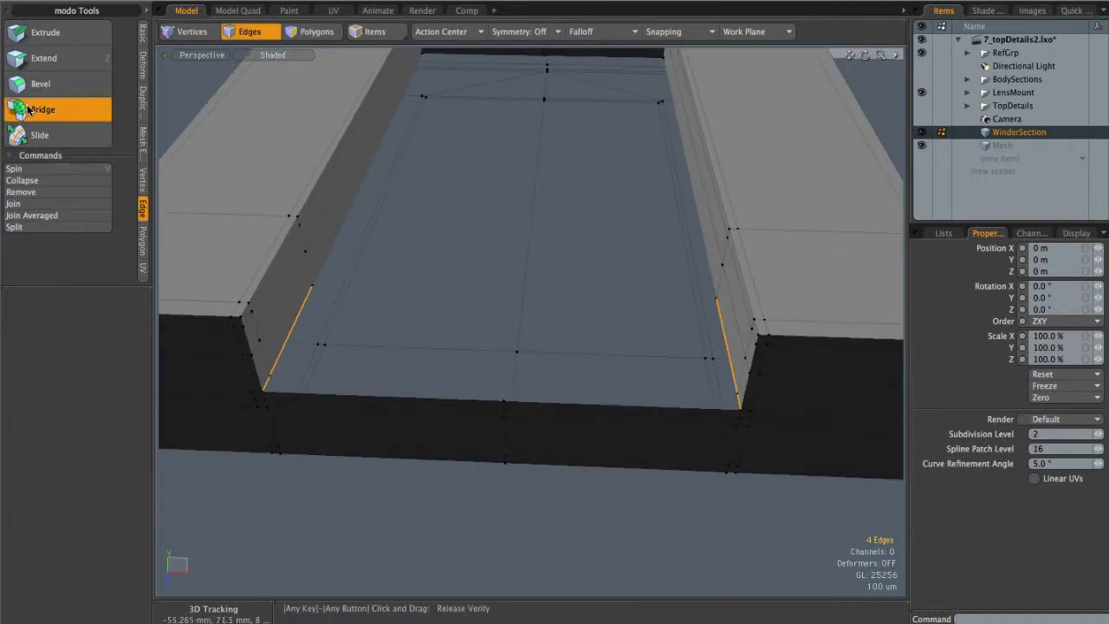
left_click_drag(428, 263, 507, 392, "alt")
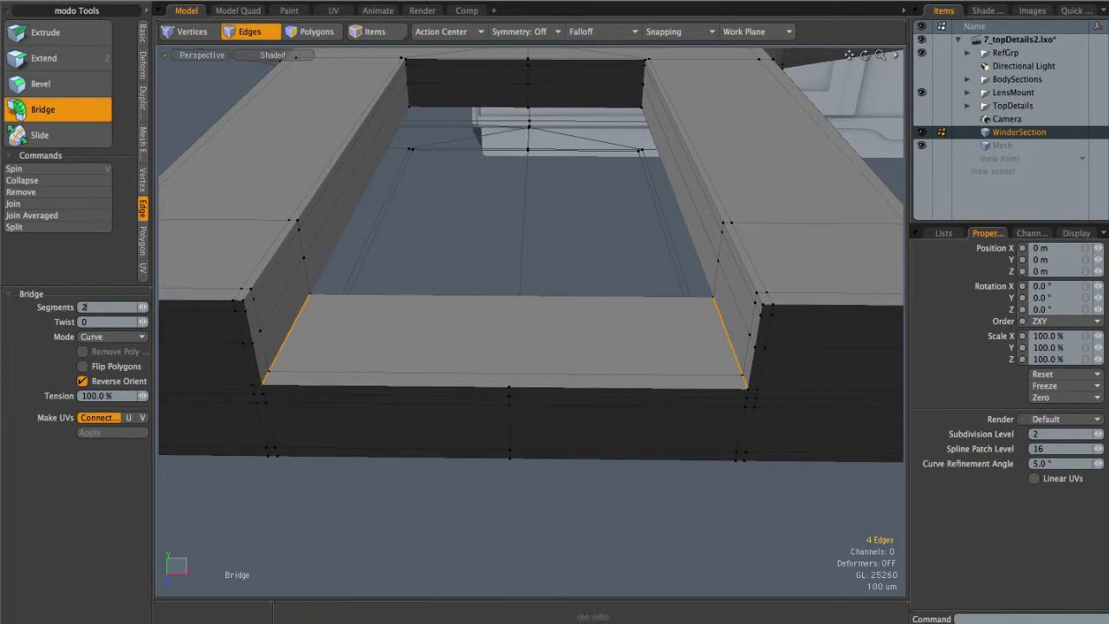
type("2")
key("space")
Join the middle vertex of the floor strip's outer edge with the matching vertex on the tab's end face
left_click_drag(527, 391, 515, 414, "alt")
key("space")
scroll(517, 375, "up", 3)
key("space")
left_click(514, 372)
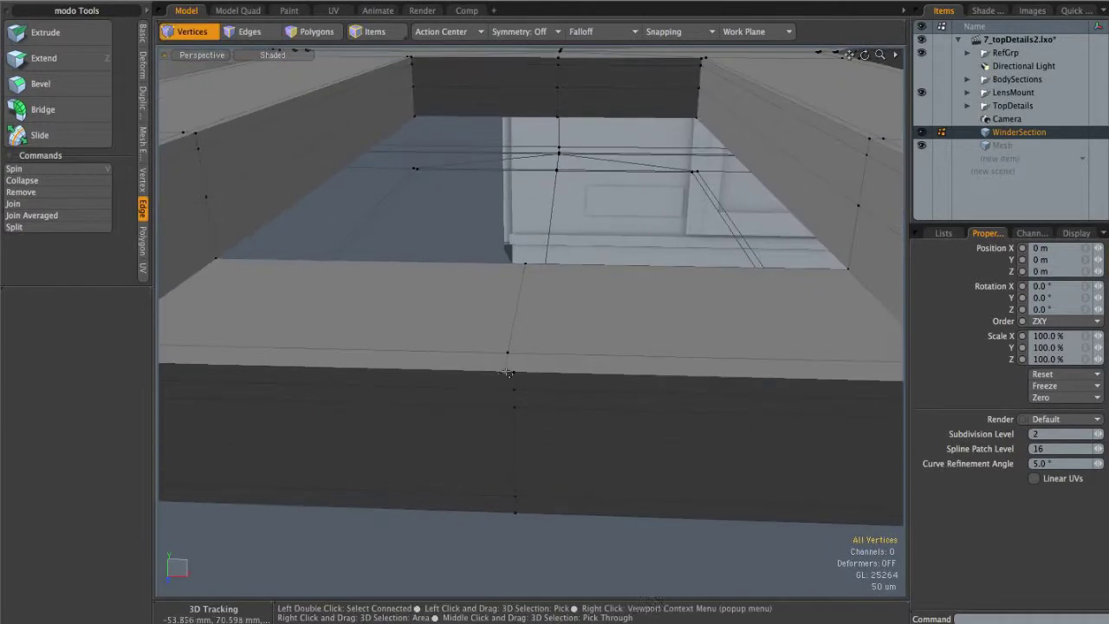
left_click(682, 363)
scroll(682, 363, "down", 5)
left_click_drag(587, 403, 415, 397, "alt")
left_click_drag(598, 379, 321, 367, "alt")
Delete the tab's underside polygons beneath the remaining opening to cut it through
key("space")
left_click(337, 340)
double_click(484, 358)
left_click_drag(485, 358, 661, 248, "alt")
key("3")
left_click(660, 249, "shift")
key("Delete")
Bridge the opening's upper and lower boundary loops with 1 segment and Reverse Orient switched off to wall the hole
left_click_drag(584, 240, 514, 385, "alt")
scroll(440, 352, "up", 3)
key("2")
double_click(468, 326)
left_click(89, 109)
left_click(396, 376)
left_click_drag(396, 376, 291, 355, "alt")
key("Return")
left_click_drag(405, 336, 243, 326, "alt")
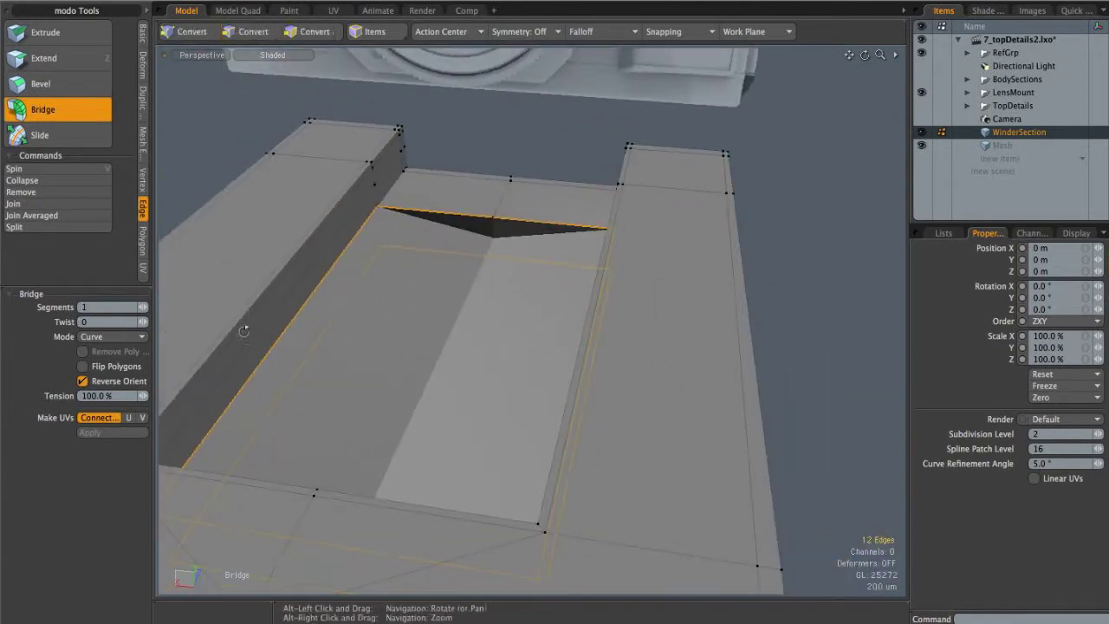
left_click(84, 385)
left_click_drag(398, 312, 501, 310, "alt")
Turn the opened tab into a subdivision surface and check it within the whole winder assembly
key("q")
left_click(601, 272)
left_click_drag(601, 273, 563, 303, "alt")
key("Tab")
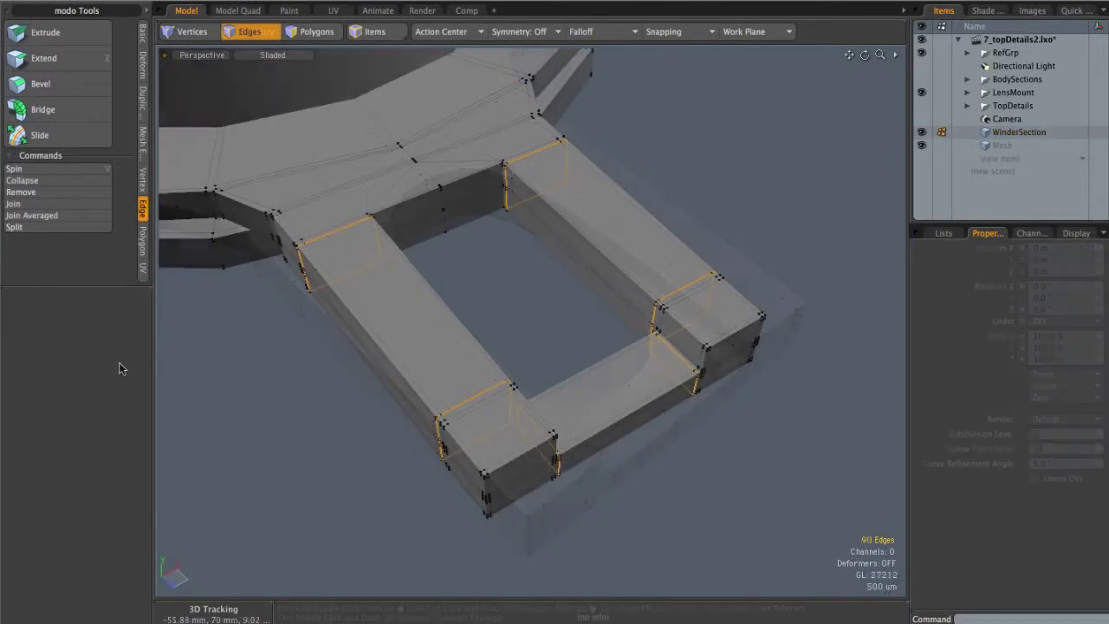
left_click_drag(511, 199, 616, 250, "alt")
key("3")
scroll(616, 250, "down", 5)
left_click_drag(522, 172, 589, 303, "alt+shift")
left_click_drag(589, 303, 544, 288, "alt")
Isolate the winder cap and examine its underside and inner cylinder from below
left_click(500, 199)
double_click(500, 199)
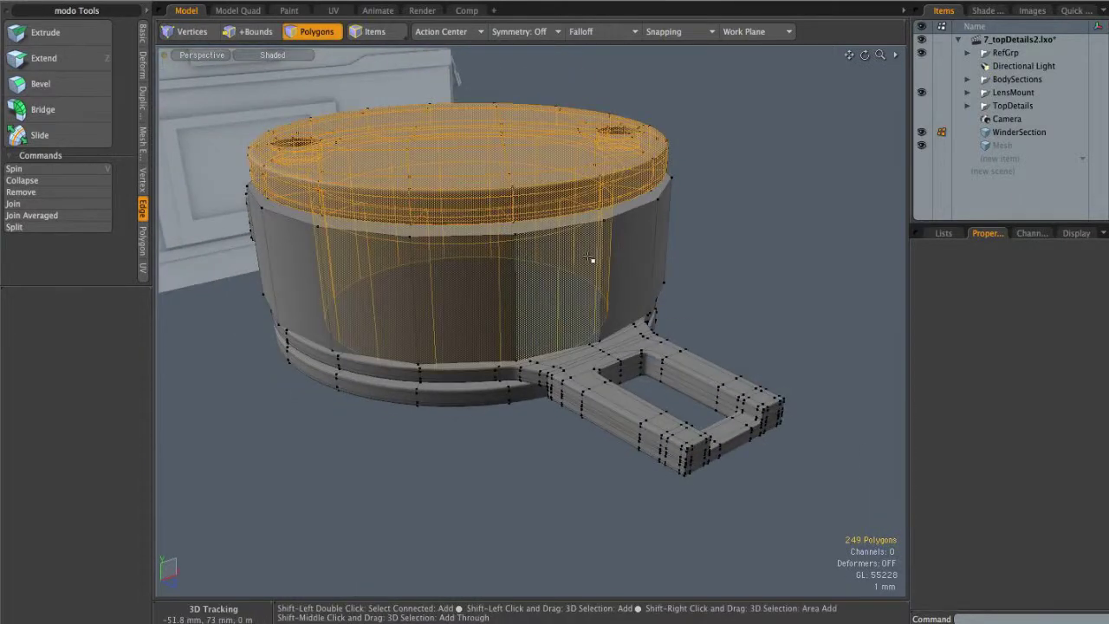
key("shift+h")
left_click(765, 225)
left_click_drag(542, 242, 489, 189, "alt")
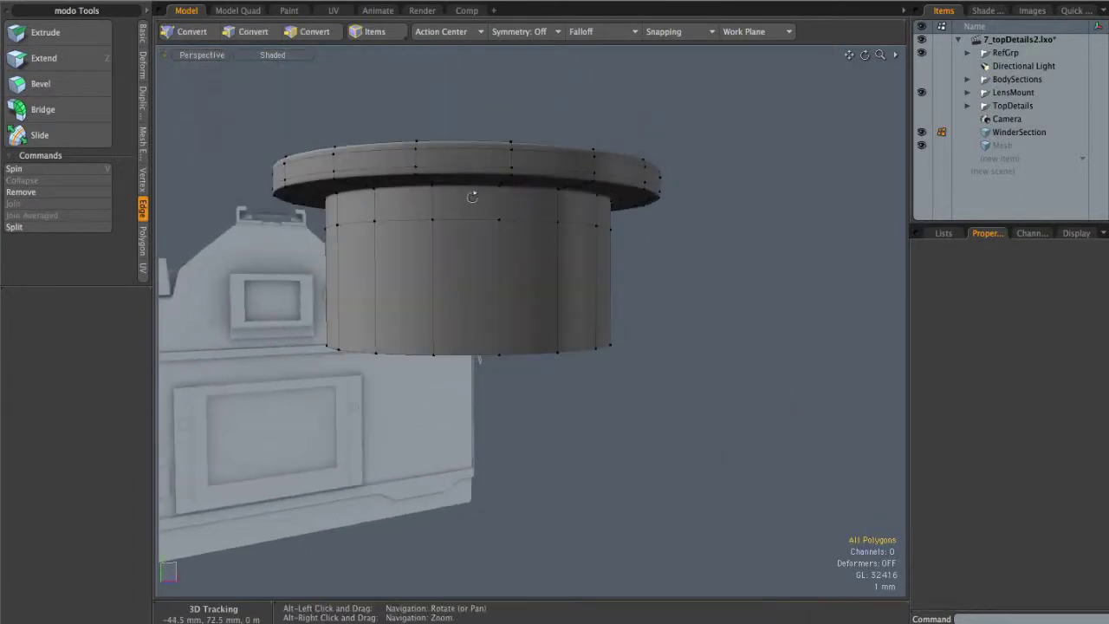
left_click_drag(491, 355, 563, 236, "alt")
key("2")
double_click(537, 240)
left_click(690, 257)
left_click_drag(476, 200, 449, 171, "alt")
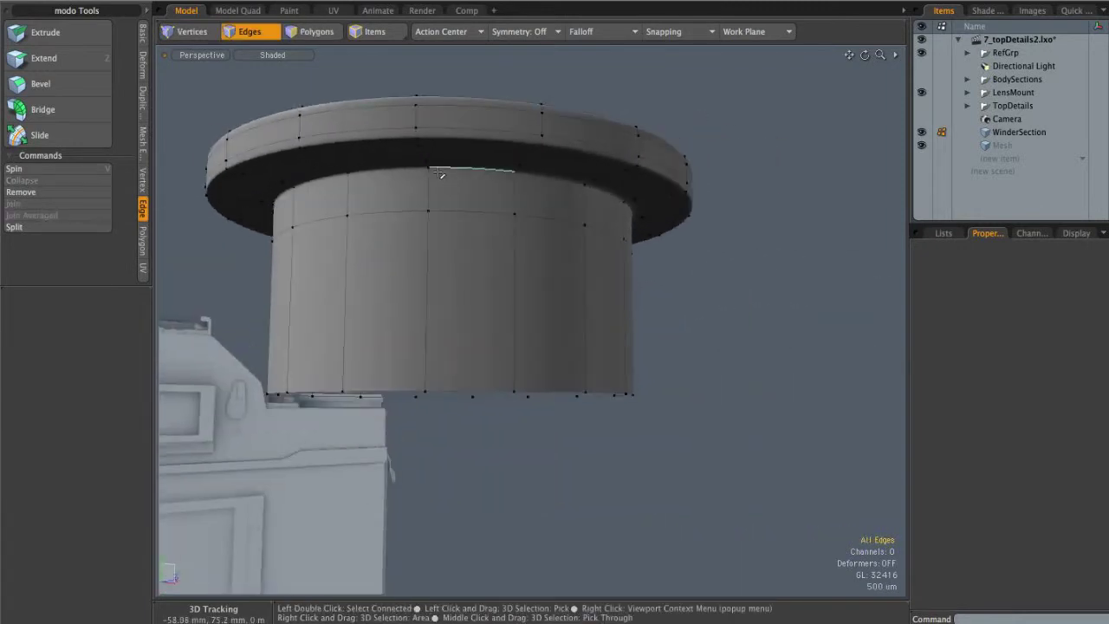
Unhide all parts and examine the gaps between the drum and the stacked lower discs
key("u")
left_click_drag(483, 328, 451, 378, "alt")
scroll(446, 356, "up", 3)
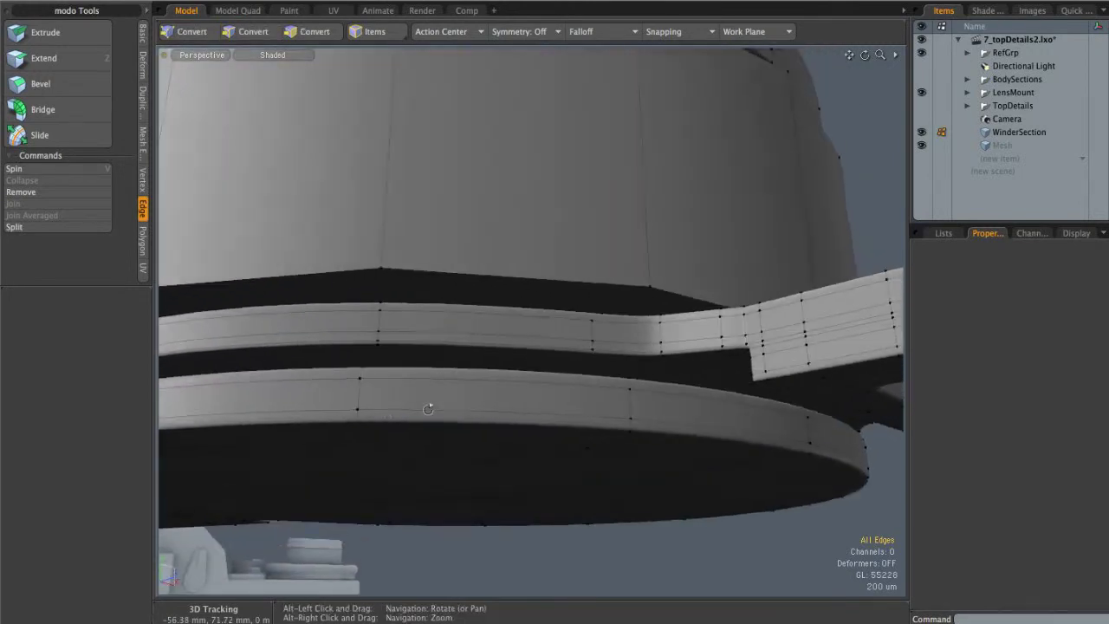
left_click_drag(444, 437, 445, 476, "alt")
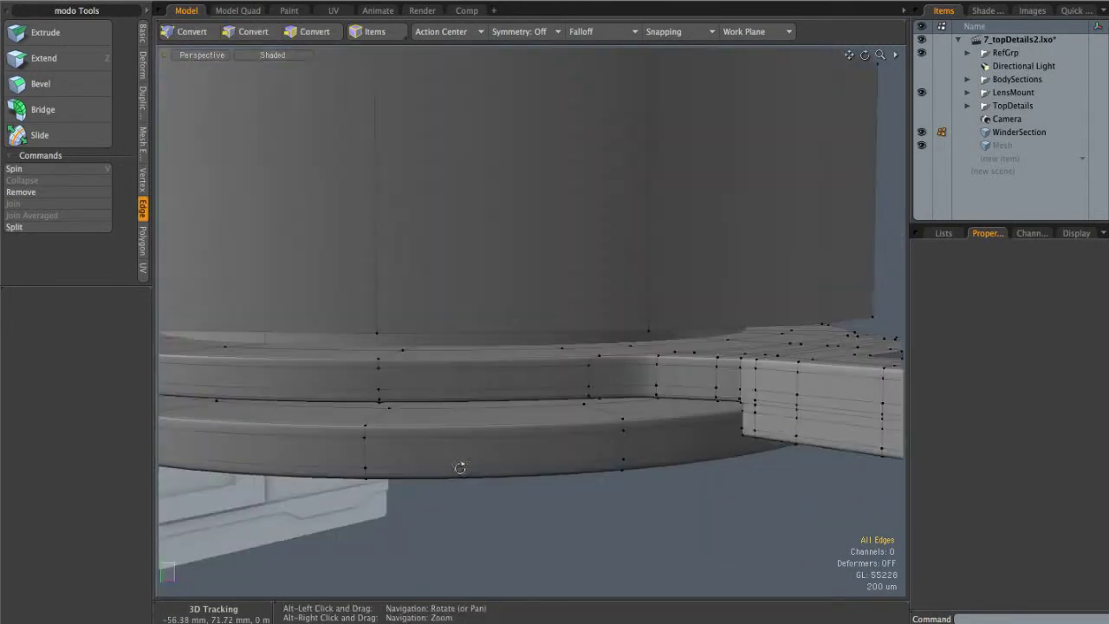
scroll(445, 476, "down", 3)
Isolate the plain drum between the winder's cap and lever disc
key("3")
left_click_drag(546, 351, 611, 344, "alt")
double_click(515, 339)
key("shift+h")
Compare the isolated drum with the reference camera in top view and in left view
key("ctrl+space")
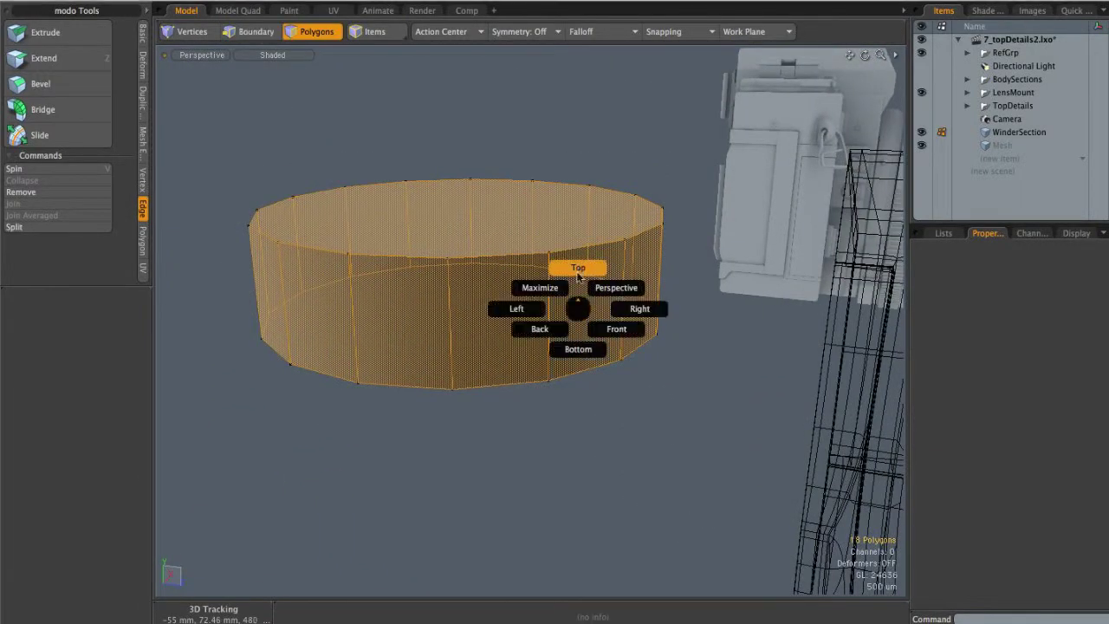
left_click(578, 271)
left_click_drag(636, 217, 462, 352, "alt+shift")
scroll(462, 352, "down", 5)
left_click_drag(493, 299, 487, 317, "alt+shift")
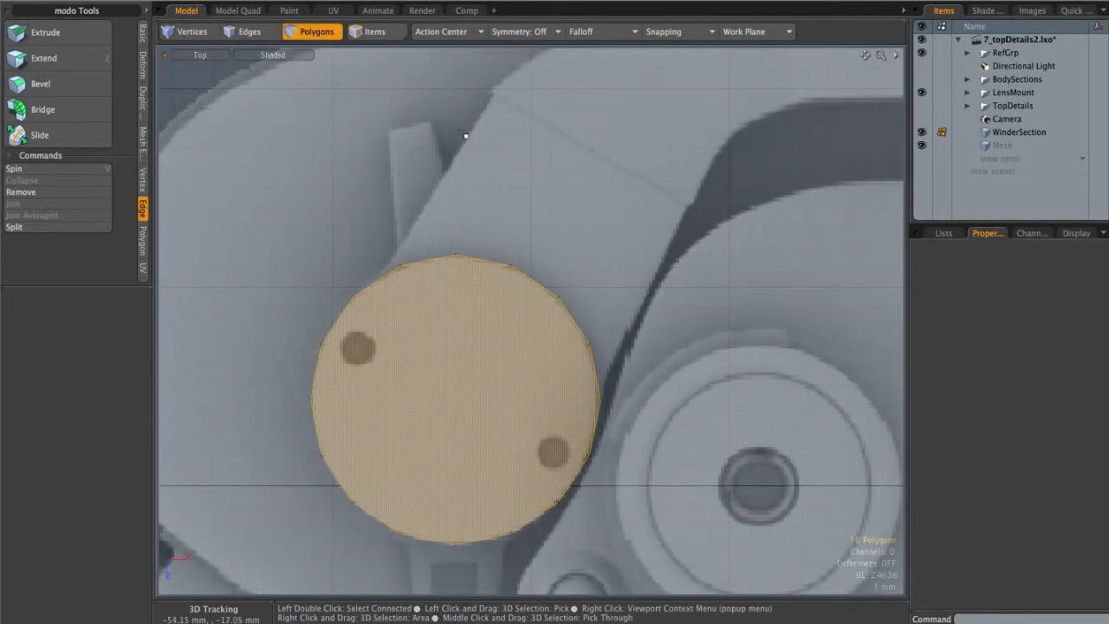
key("ctrl+space")
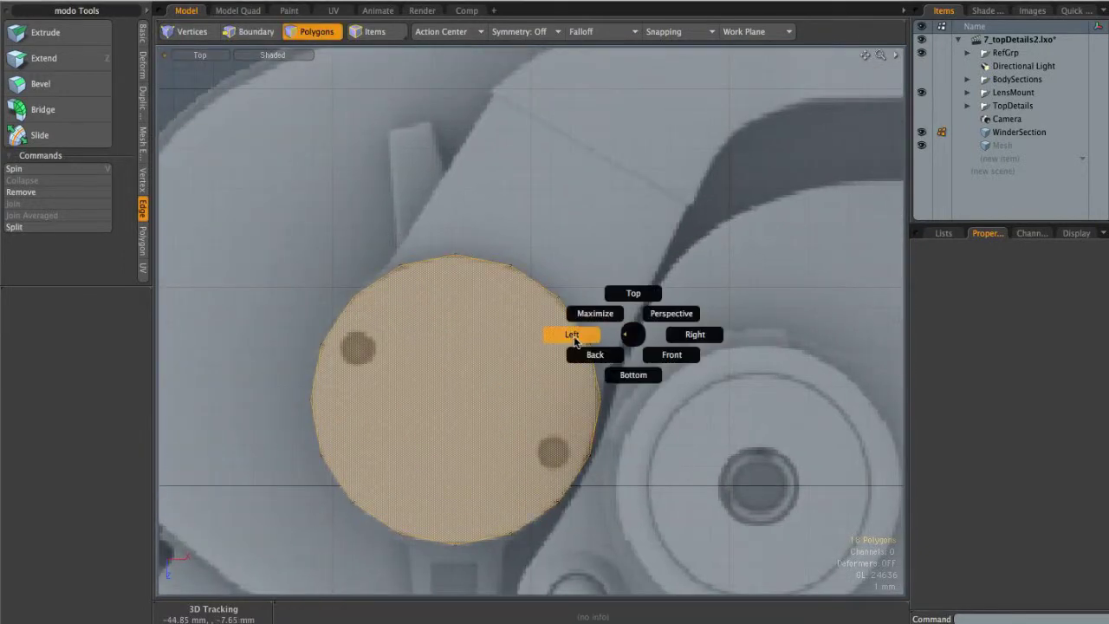
left_click(570, 336)
left_click_drag(530, 342, 487, 300, "alt+shift")
scroll(477, 307, "up", 1)
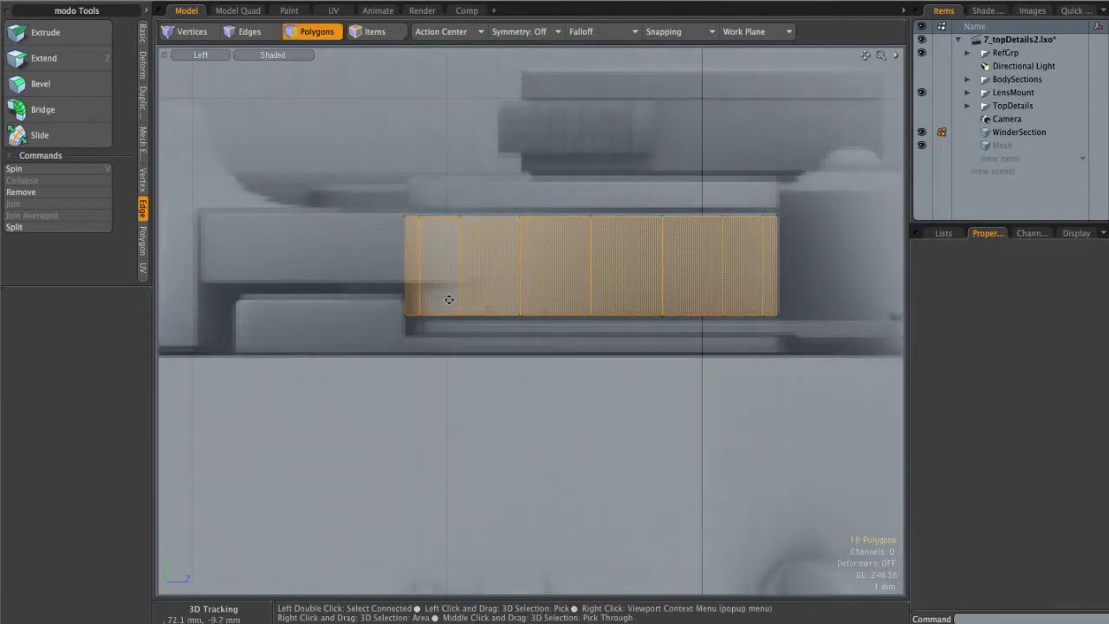
scroll(396, 295, "up", 3)
left_click_drag(335, 256, 451, 239, "alt+shift")
scroll(578, 259, "down", 1)
left_click_drag(579, 260, 536, 262, "alt+shift")
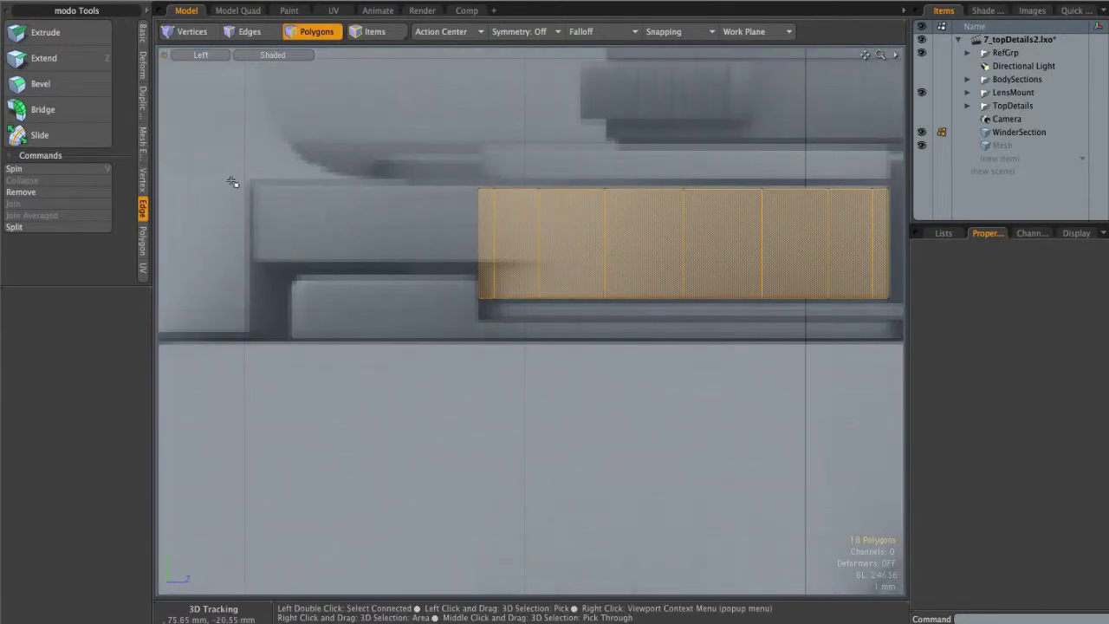
In left view, raise the drum's bottom row of vertices 1.3 mm to match the underside of the reference lever arm
left_click_drag(763, 247, 700, 236, "alt+shift")
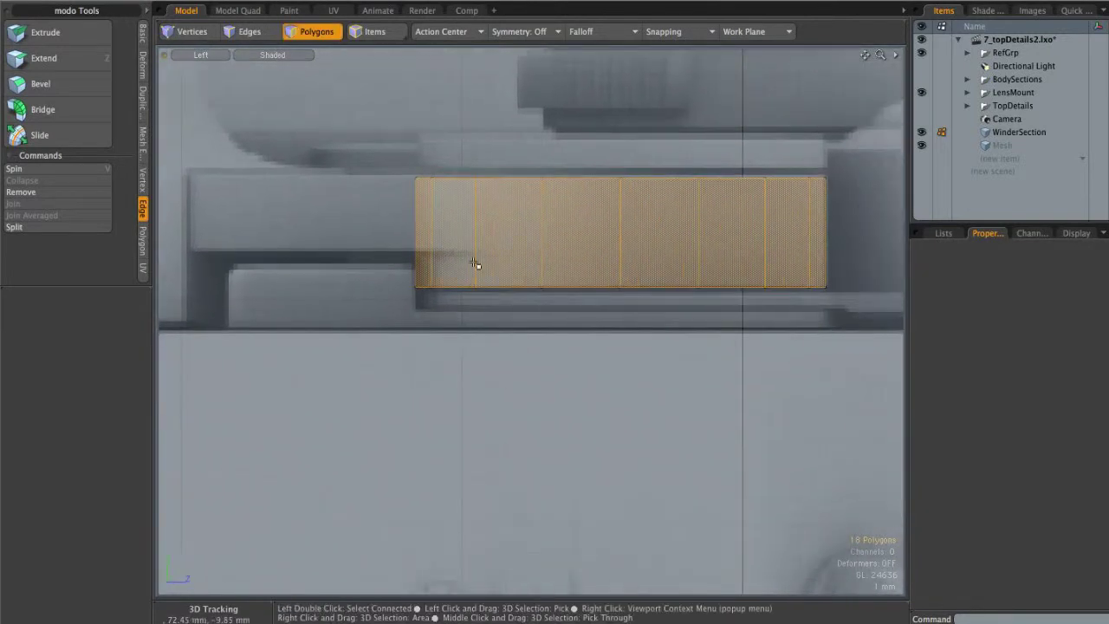
key("1")
right_click_drag(758, 348, 896, 265)
key("w")
left_click_drag(620, 199, 620, 169)
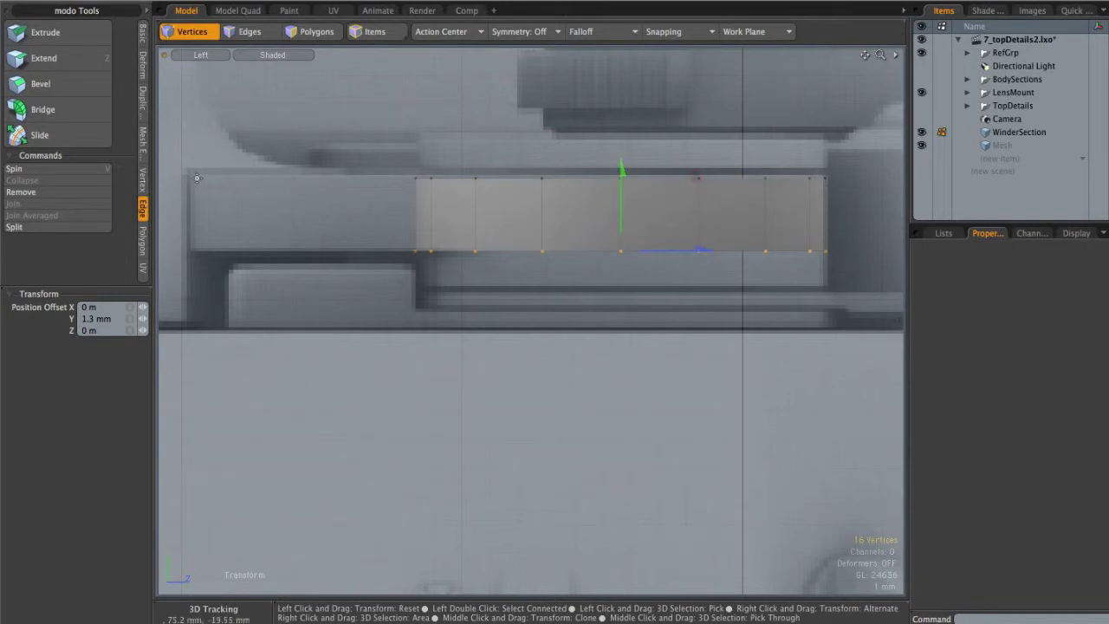
left_click_drag(783, 262, 838, 259)
key("ctrl+z")
key("q")
In top view, rotate the whole drum about -9° around Y so its facets suit the direction of the reference lever arm
key("ctrl+space")
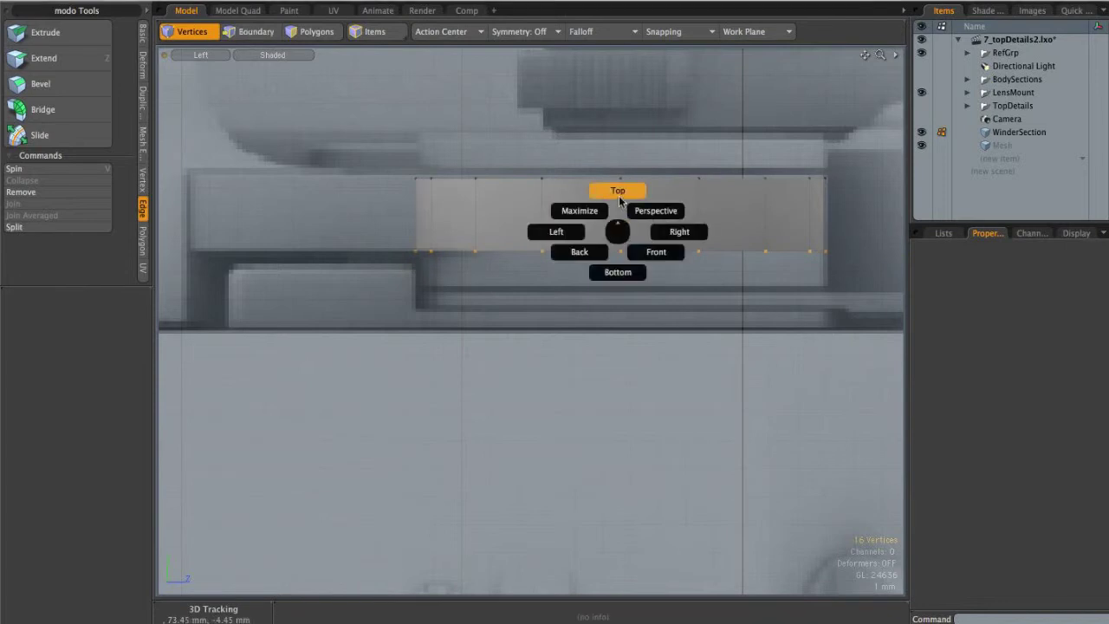
left_click(621, 198)
key("space")
key("space")
left_click_drag(627, 220, 601, 224, "ctrl+alt")
left_click(588, 273)
left_click_drag(648, 257, 603, 250, "ctrl+alt")
left_click_drag(599, 248, 545, 227, "alt+shift")
key("e")
left_click_drag(546, 265, 563, 272, "ctrl+alt")
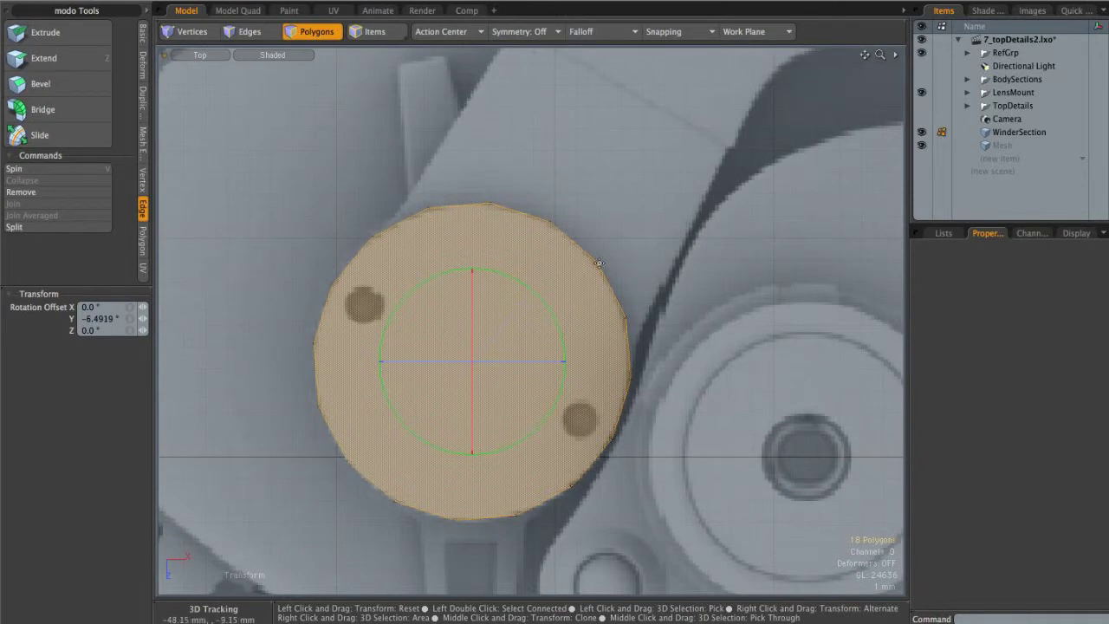
left_click_drag(594, 149, 499, 331, "alt+shift")
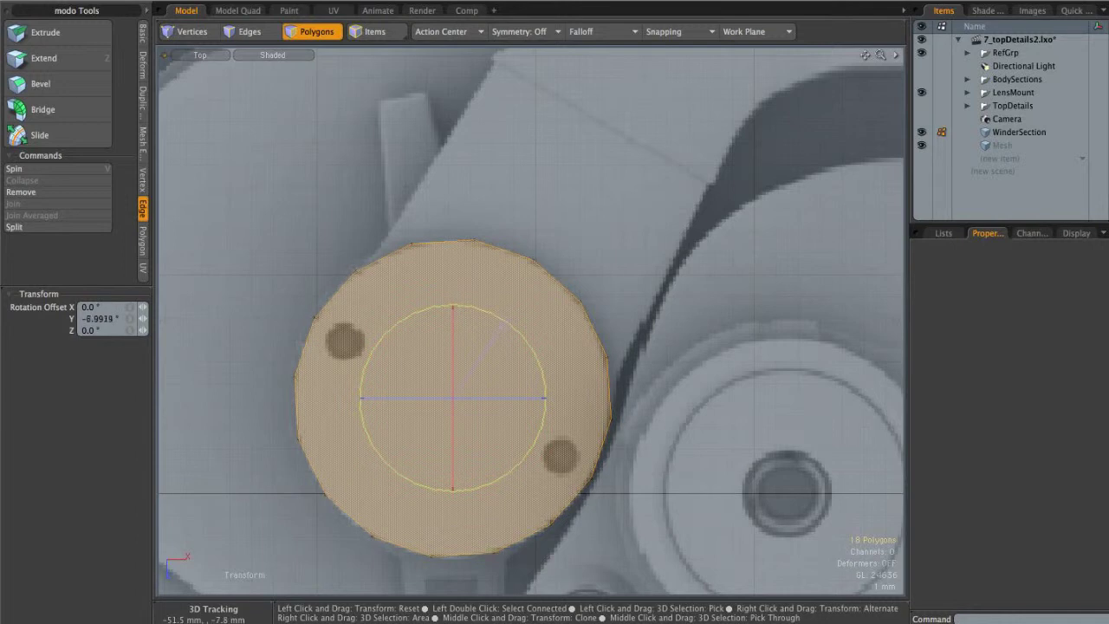
key("space")
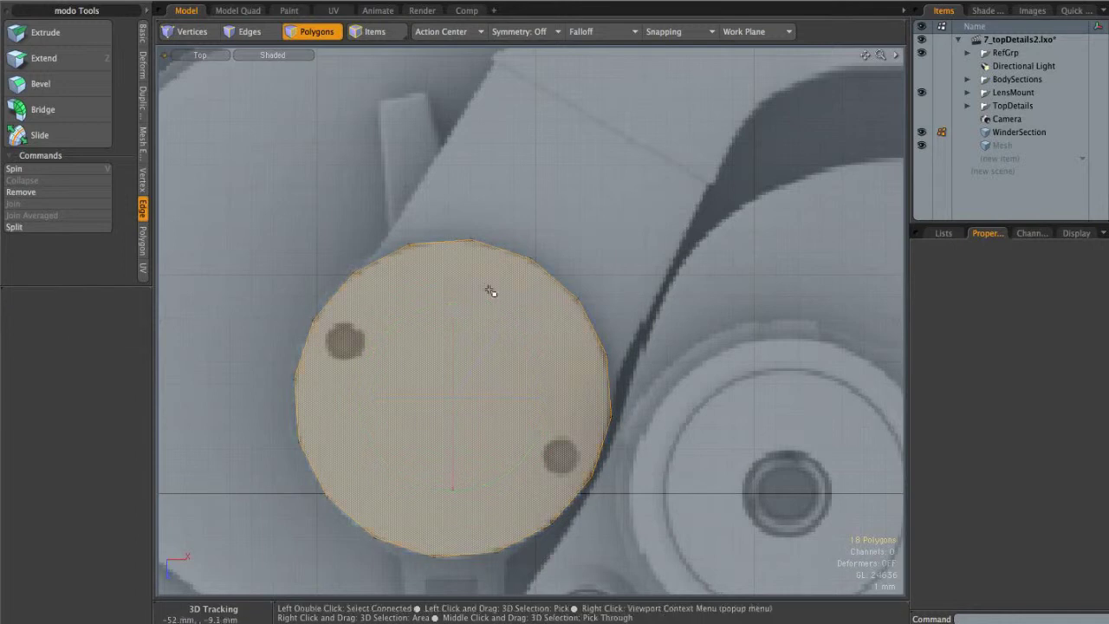
With the action center on Selection, pull the drum's six arm-facing side polygons out, flatten them to 0% Y scale and fit them to the reference arm's end
right_click_drag(656, 387, 626, 444)
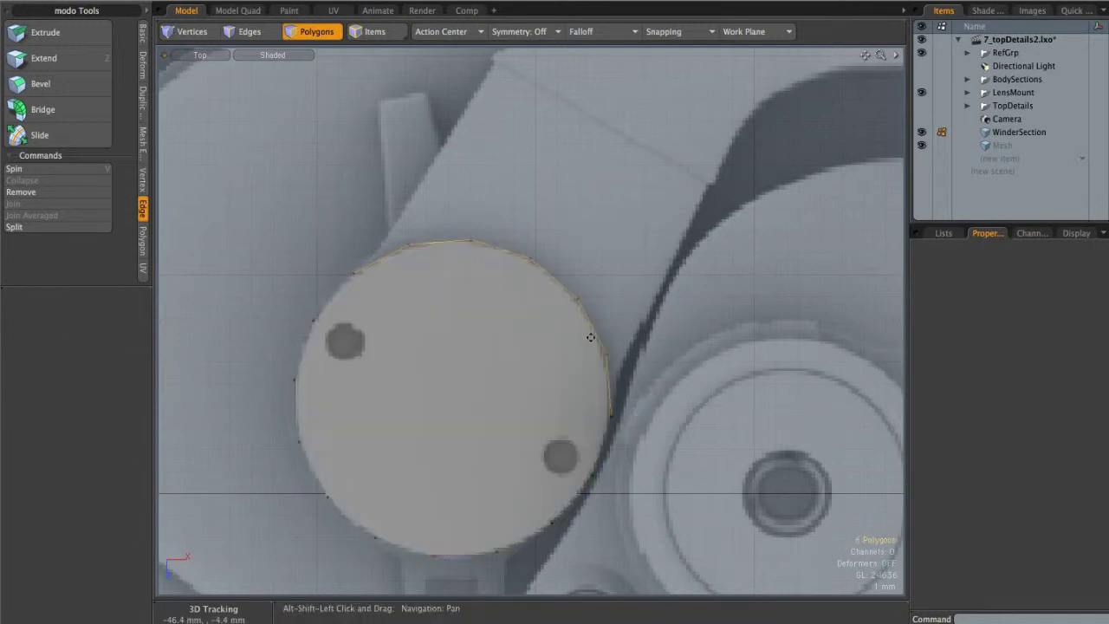
left_click_drag(532, 294, 525, 331, "alt+shift")
key("b")
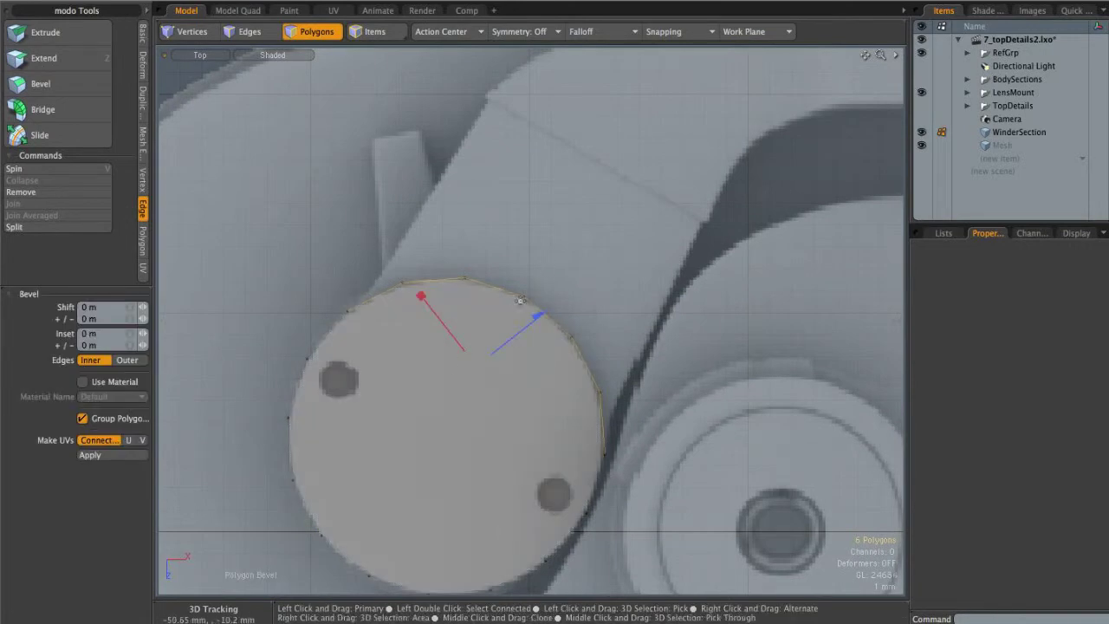
left_click(480, 31)
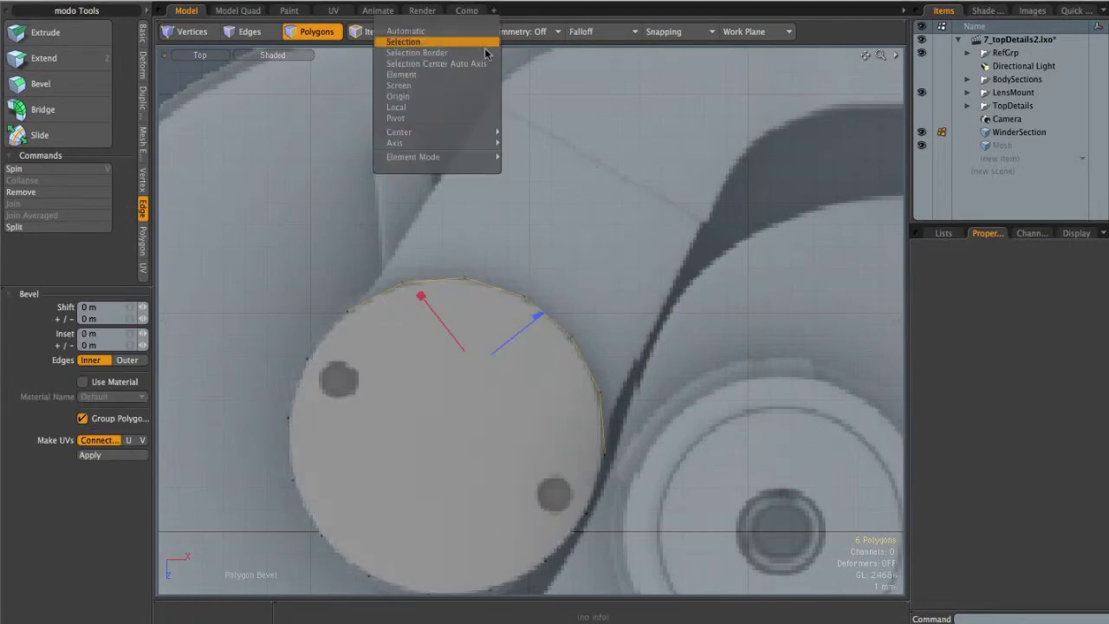
left_click(421, 42)
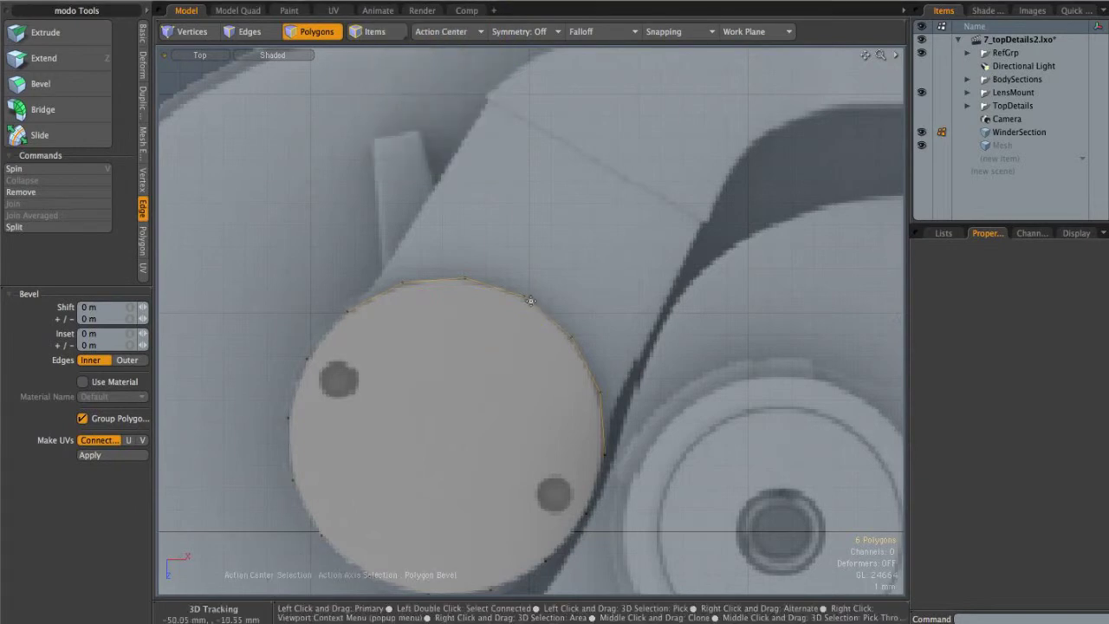
key("w")
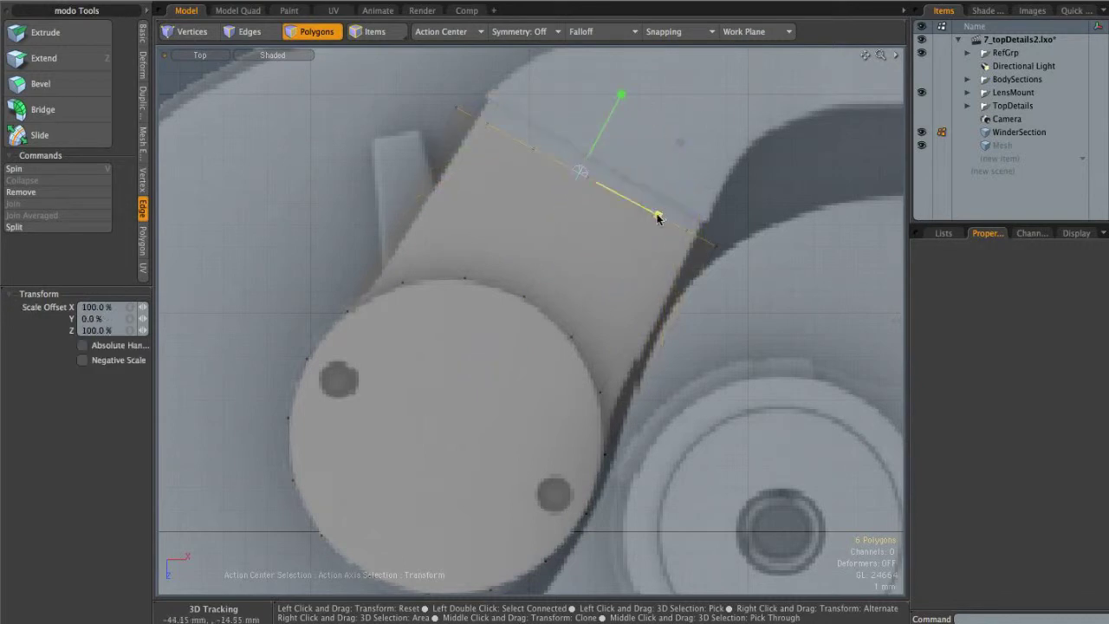
key("w")
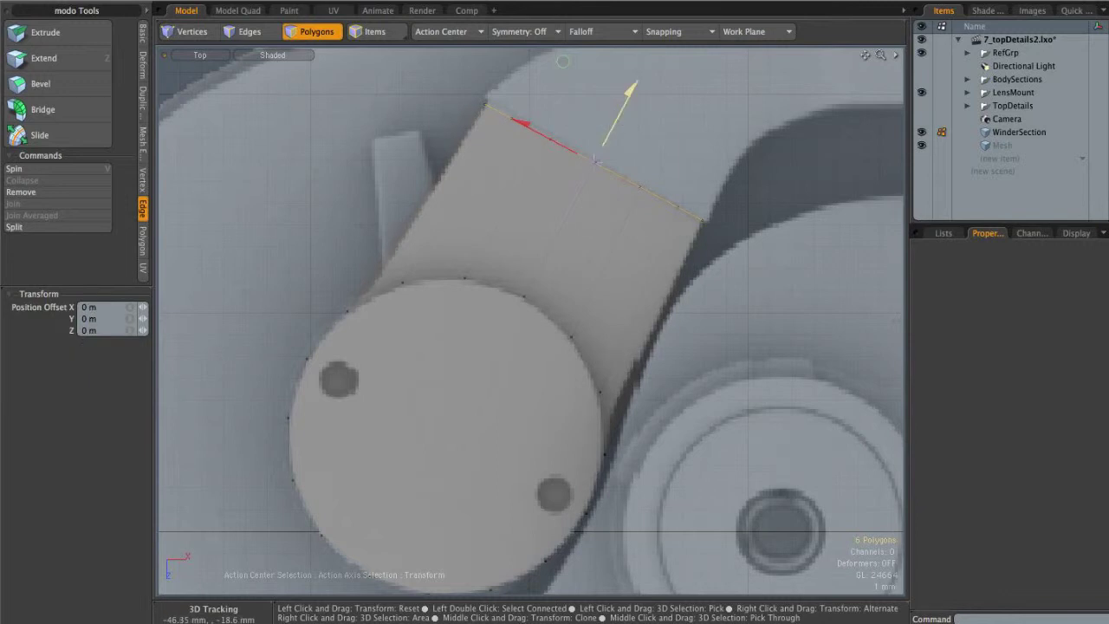
left_click_drag(575, 245, 520, 204, "alt+shift")
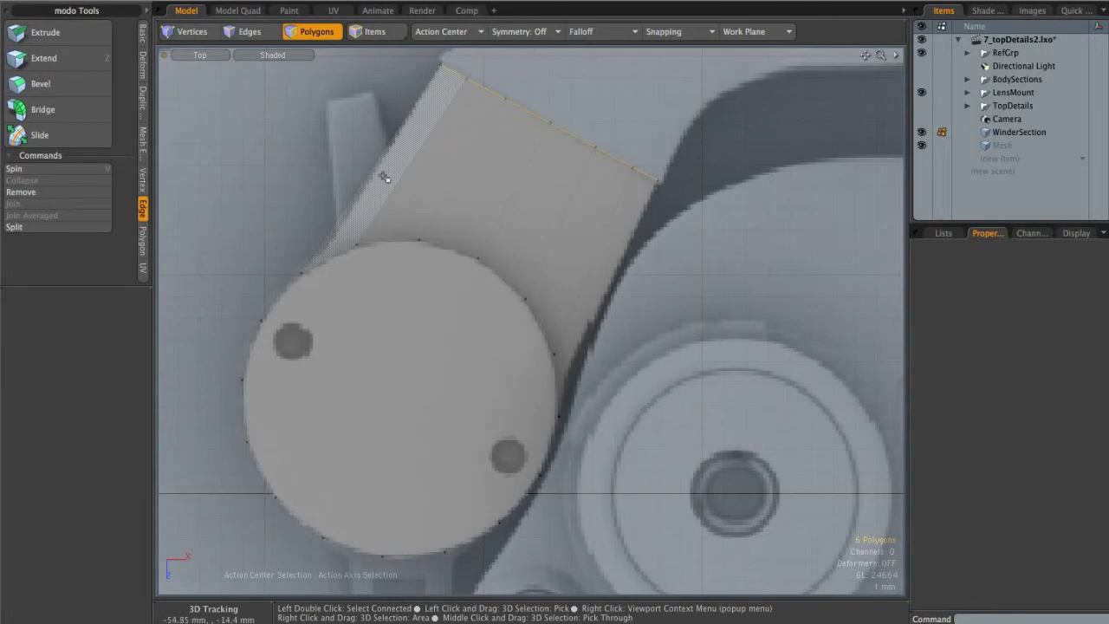
Loop-slice across the arm beside the drum and scale the new edge loop to 94% in X
key("2")
left_click(330, 230)
key("alt+c")
left_click(331, 230)
key("r")
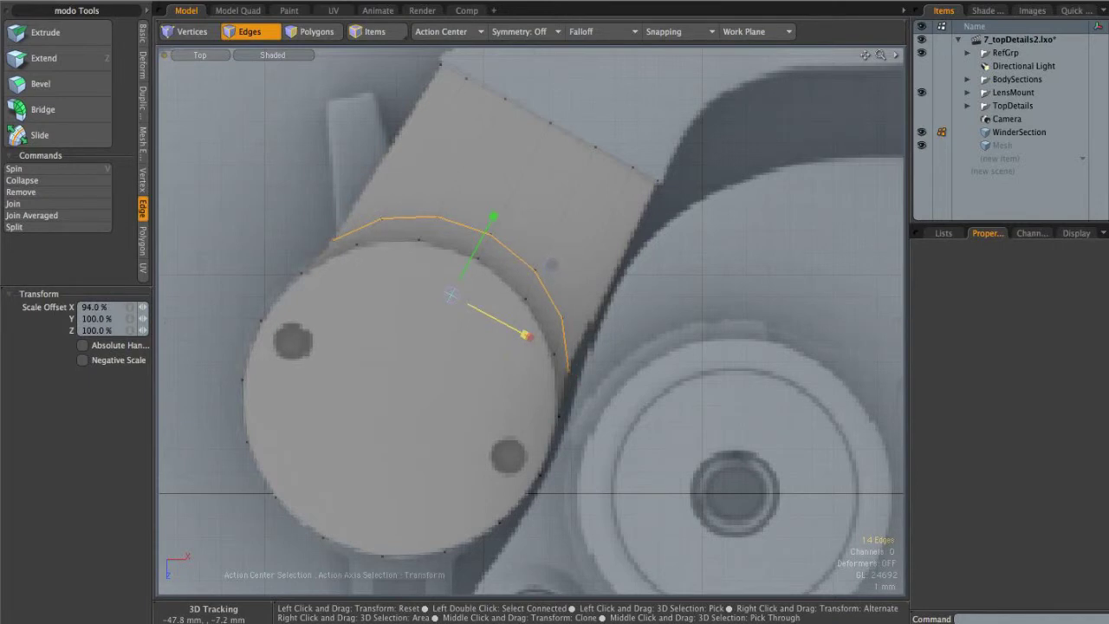
In perspective view, loop-slice the side walls of the drum and arm at 90%, near the top edge, and again near the bottom edge
key("3")
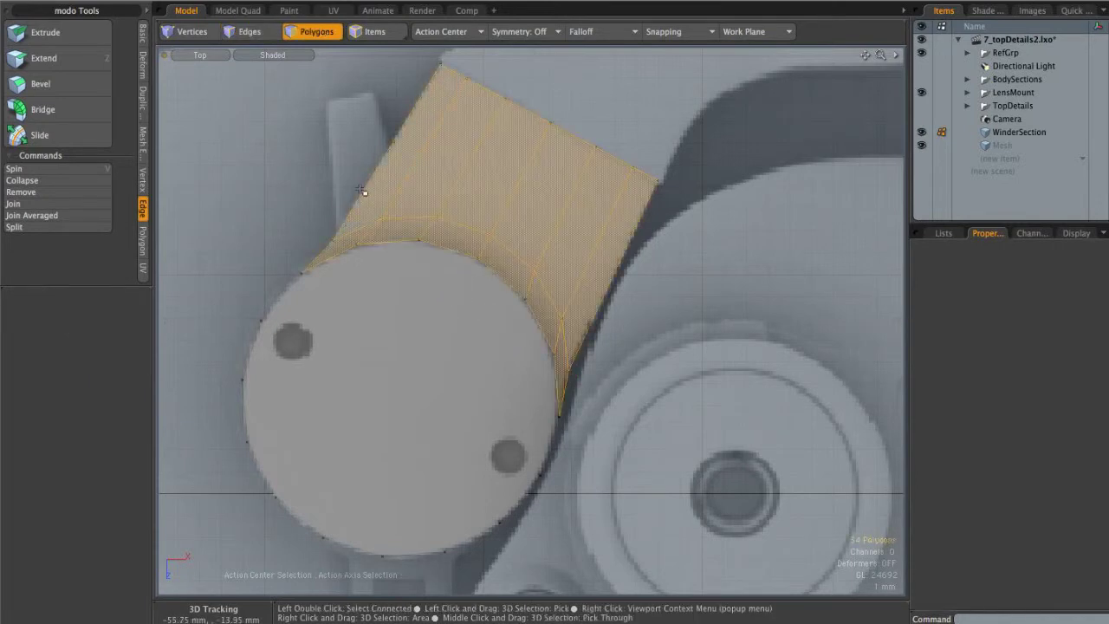
key("ctrl+space")
left_click(398, 168)
left_click_drag(468, 279, 597, 267, "alt")
key("Escape")
key("2")
key("alt+c")
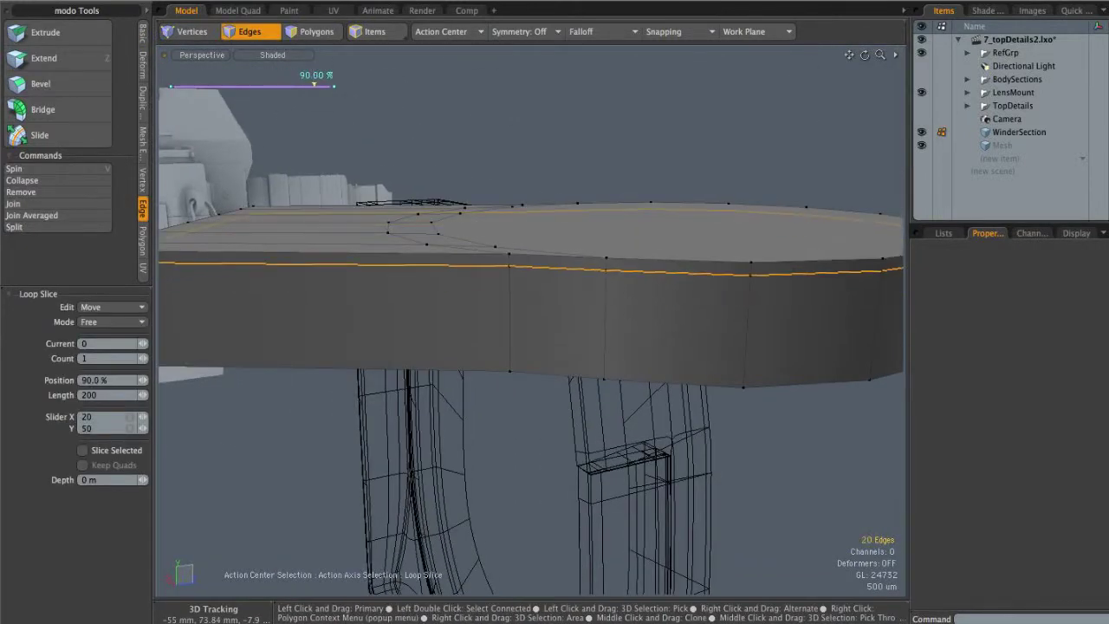
left_click(605, 322)
left_click_drag(317, 85, 188, 85)
key("q")
Add a loop slice at 98% around the arm, close to its flat end
left_click(356, 436)
left_click_drag(360, 303, 480, 273, "alt")
left_click(442, 224)
left_click_drag(431, 237, 485, 251, "alt")
key("alt+c")
left_click_drag(181, 84, 268, 85)
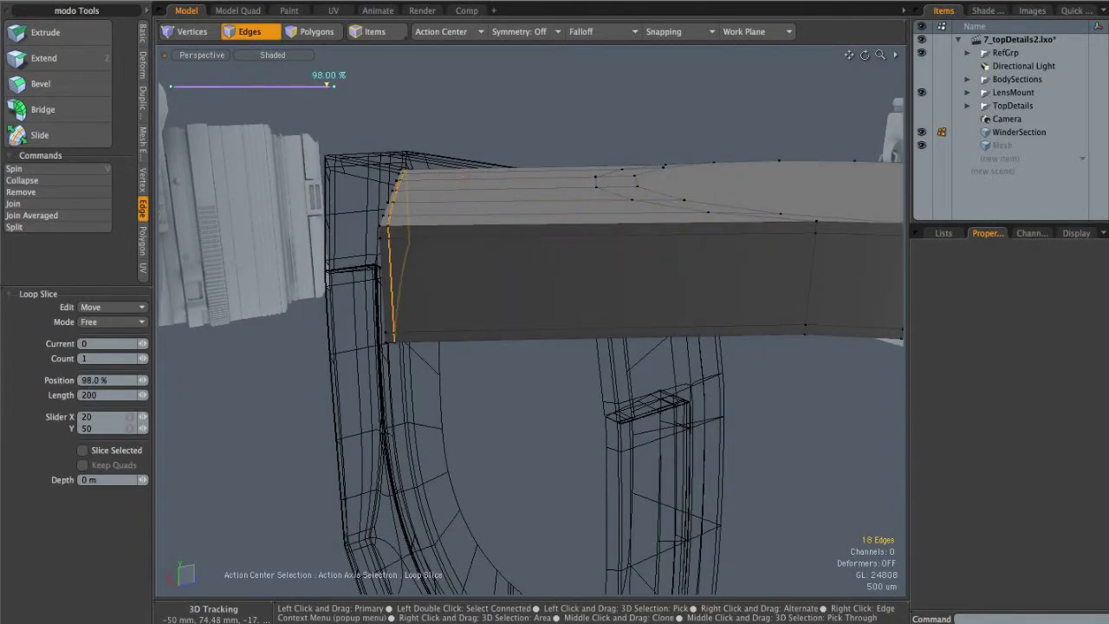
key("q")
Slide the two outermost lengthwise edge rows toward the arm's side walls, by -900 µm and -950 µm
left_click_drag(638, 240, 600, 319, "alt")
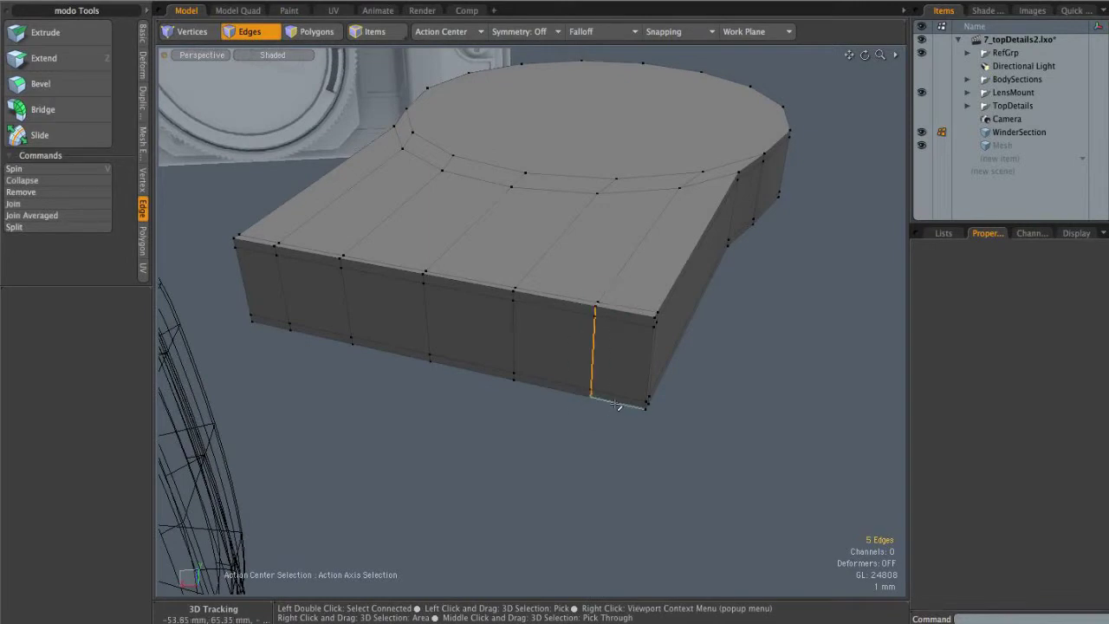
left_click(65, 142)
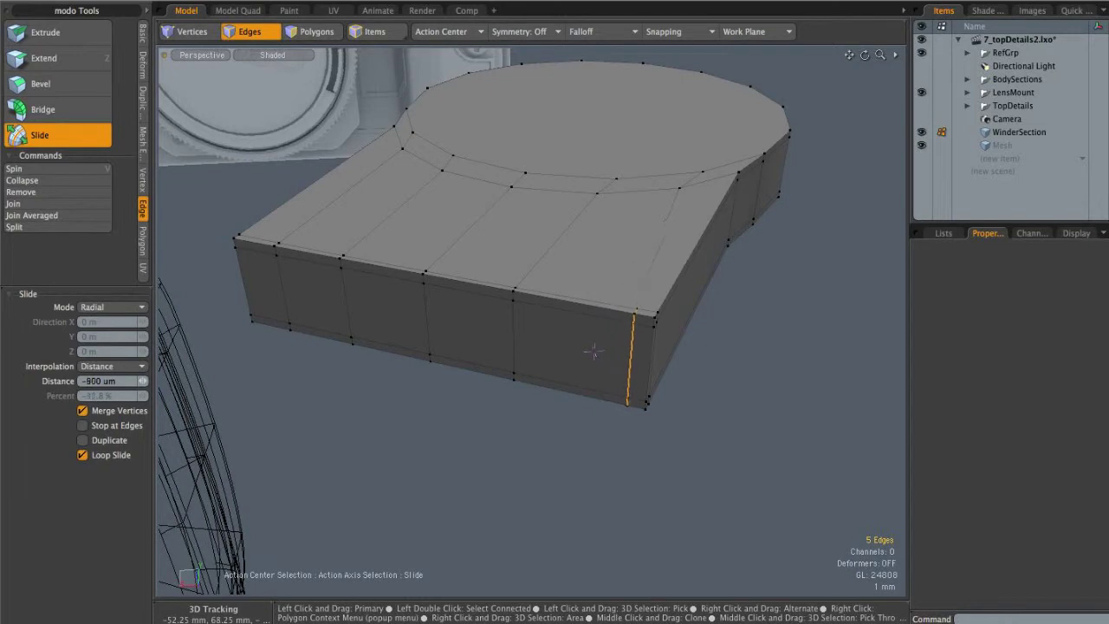
key("space")
left_click_drag(593, 351, 412, 379, "alt")
left_click(40, 135)
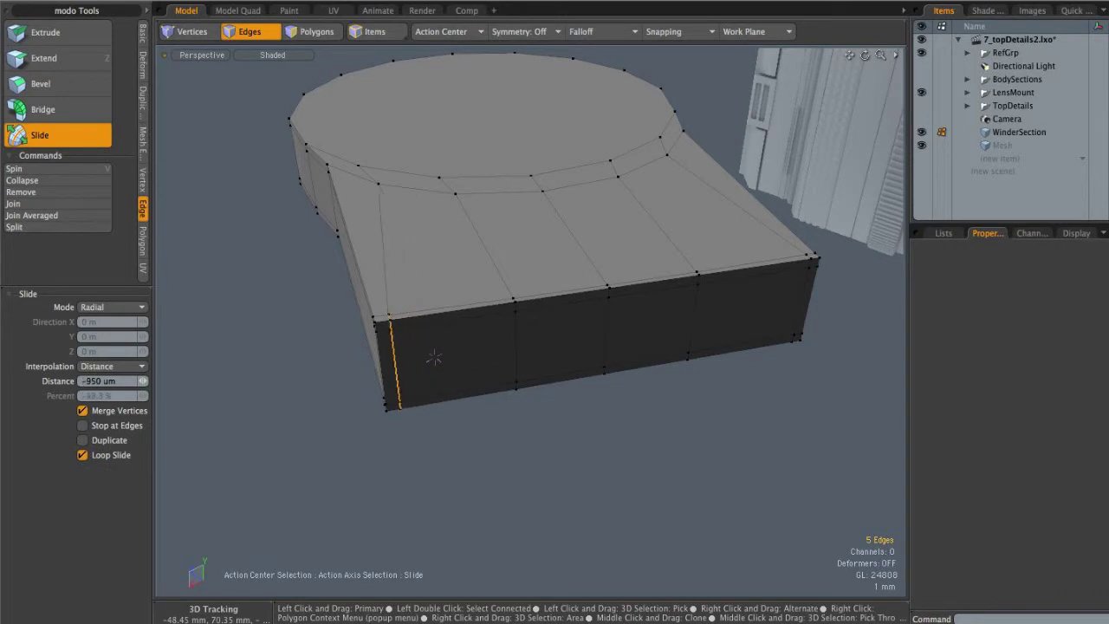
key("space")
key("space")
Select the drum's round top and bottom faces and bevel them with an inset of 80 µm
left_click_drag(434, 357, 522, 317, "alt")
left_click(549, 195, "shift")
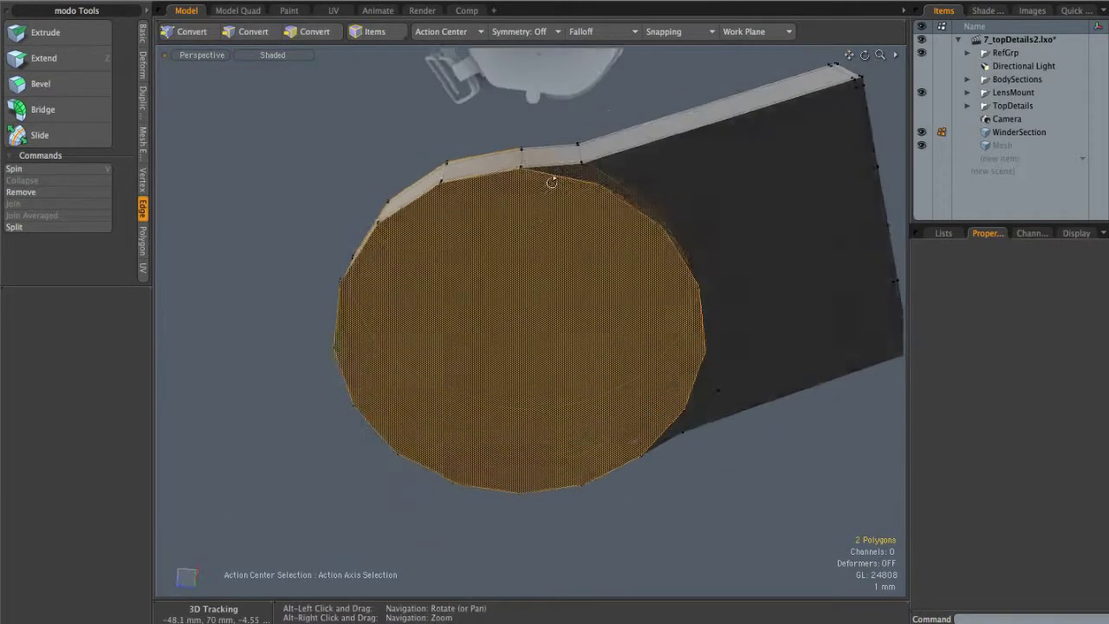
key("b")
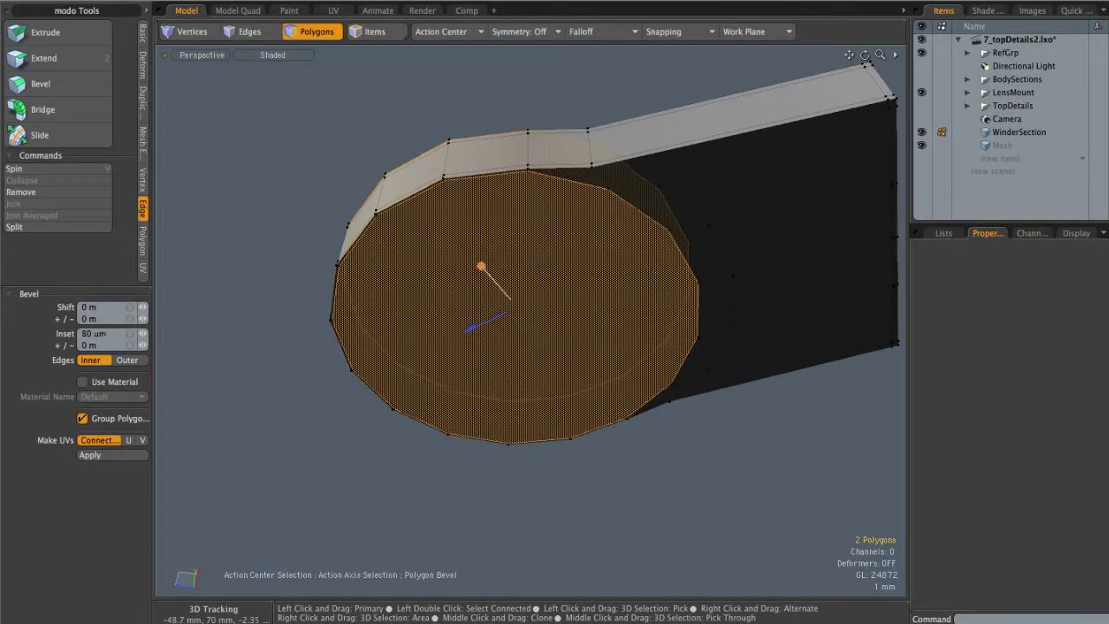
key("space")
key("Escape")
Turn on subdivision and slice an extra supporting edge loop across the arm beside the drum
left_click_drag(639, 199, 695, 437, "alt")
left_click_drag(696, 385, 644, 334, "alt")
scroll(656, 327, "up", 3)
scroll(644, 334, "up", 3)
key("Tab")
key("2")
left_click(558, 319)
scroll(564, 321, "up", 2)
key("alt+c")
left_click_drag(564, 322, 569, 321)
key("q")
Select the drum's round bottom face and grow the selection to its surrounding ring of polygons
key("3")
left_click_drag(521, 289, 530, 396, "alt")
left_click(638, 449)
key("Tab")
scroll(644, 364, "down", 5)
left_click_drag(643, 354, 641, 390, "alt")
scroll(606, 325, "down", 2)
left_click_drag(607, 324, 542, 300, "alt")
left_click(542, 312)
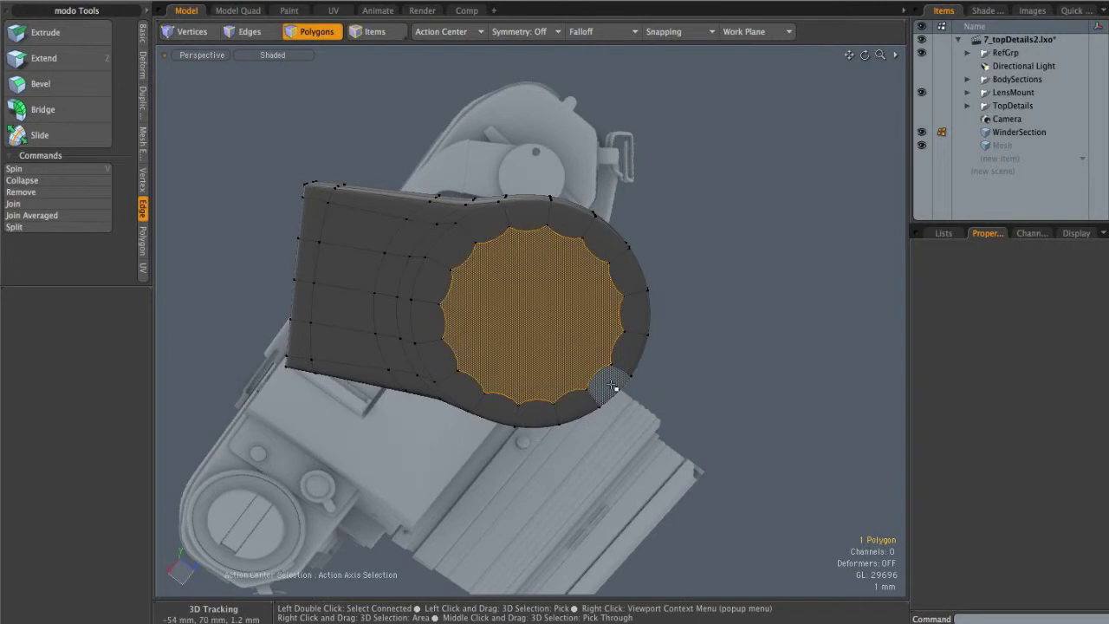
key("shift")
key("shift+Up")
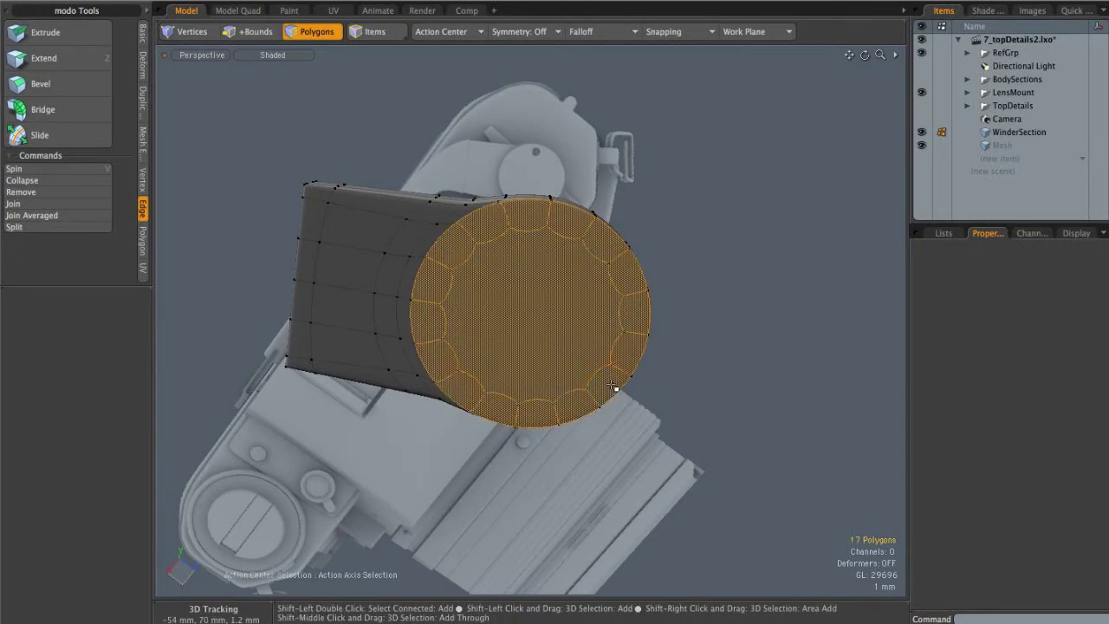
In left view, bevel the drum's bottom polygons down in a short step and again with a 1.1 mm shift to the reference's lower edge
left_click_drag(562, 272, 611, 335, "alt")
key("ctrl+space")
left_click(563, 335)
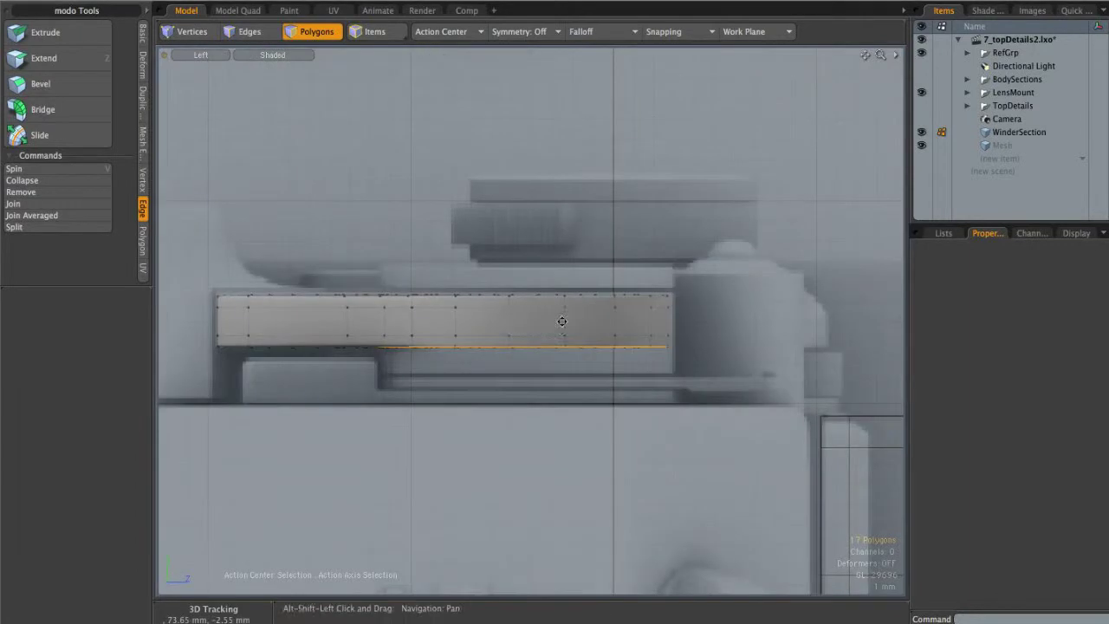
key("b")
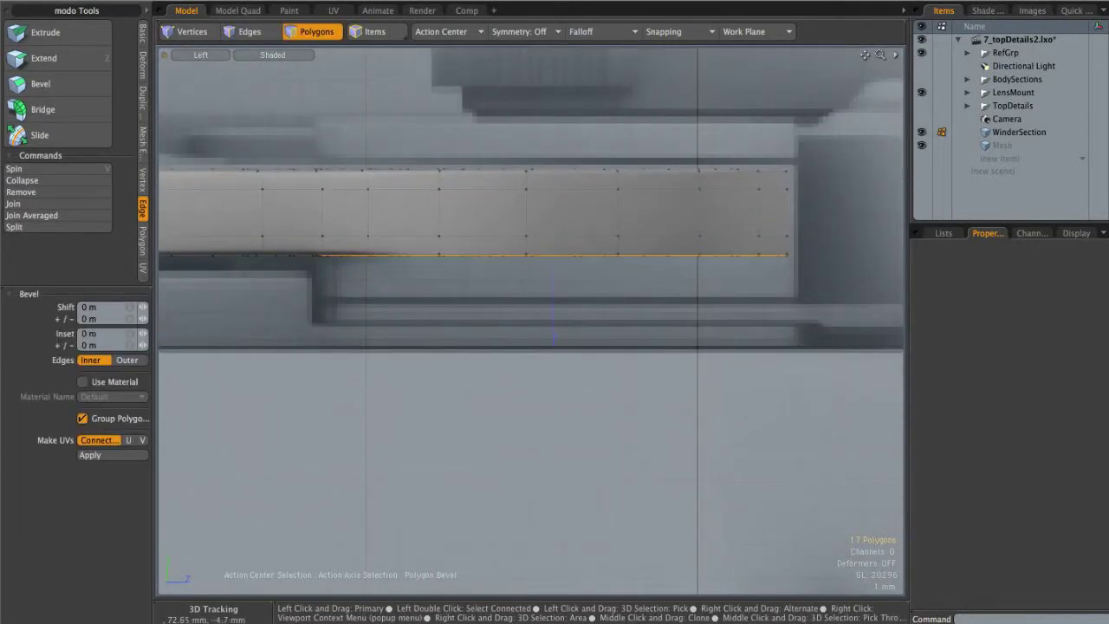
left_click(525, 285, "shift")
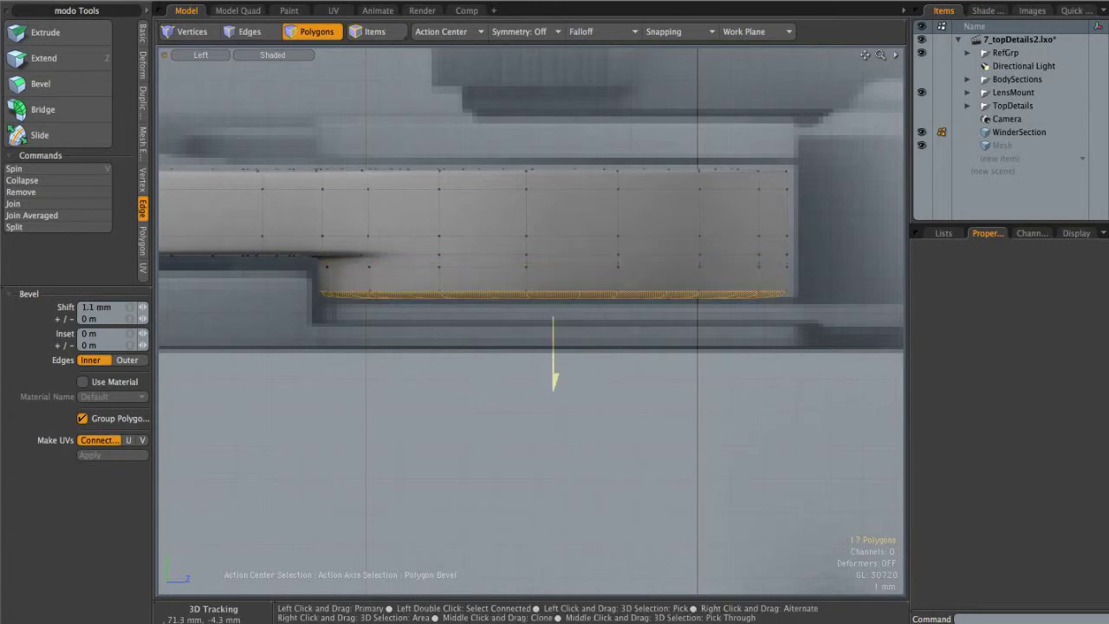
left_click_drag(530, 312, 571, 312, "ctrl+alt")
Add another bevel with a tiny inset to the drum's bottom polygons as a supporting edge
left_click(532, 312, "shift")
key("ctrl+space")
left_click(593, 293)
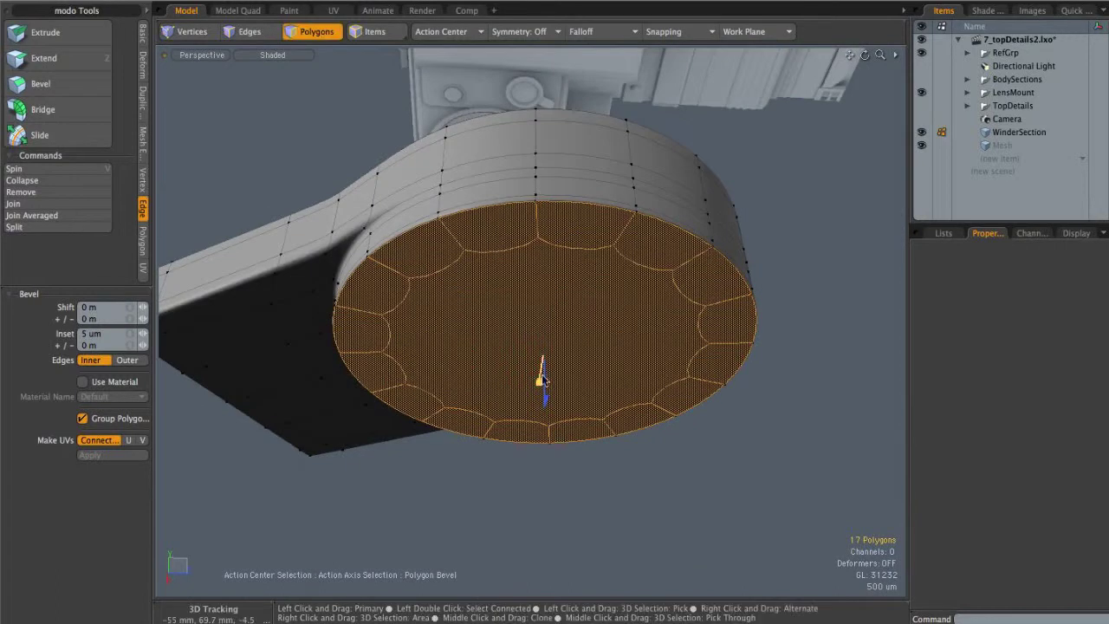
key("q")
left_click(737, 398)
Turn off subdivision and add a loop slice around the side wall of the drum's lower extension
key("Tab")
left_click_drag(604, 212, 619, 303, "alt")
key("2")
left_click(564, 241)
left_click_drag(592, 265, 636, 267, "alt")
key("alt+c")
left_click_drag(510, 267, 428, 265)
key("q")
Inset the drum's bottom face 292 µm and join its inner vertices, averaged, into one center point
left_click(661, 337)
left_click_drag(661, 337, 582, 365, "alt")
key("3")
left_click(575, 253)
key("b")
left_click_drag(518, 428, 539, 357)
left_click(143, 182)
left_click(35, 223)
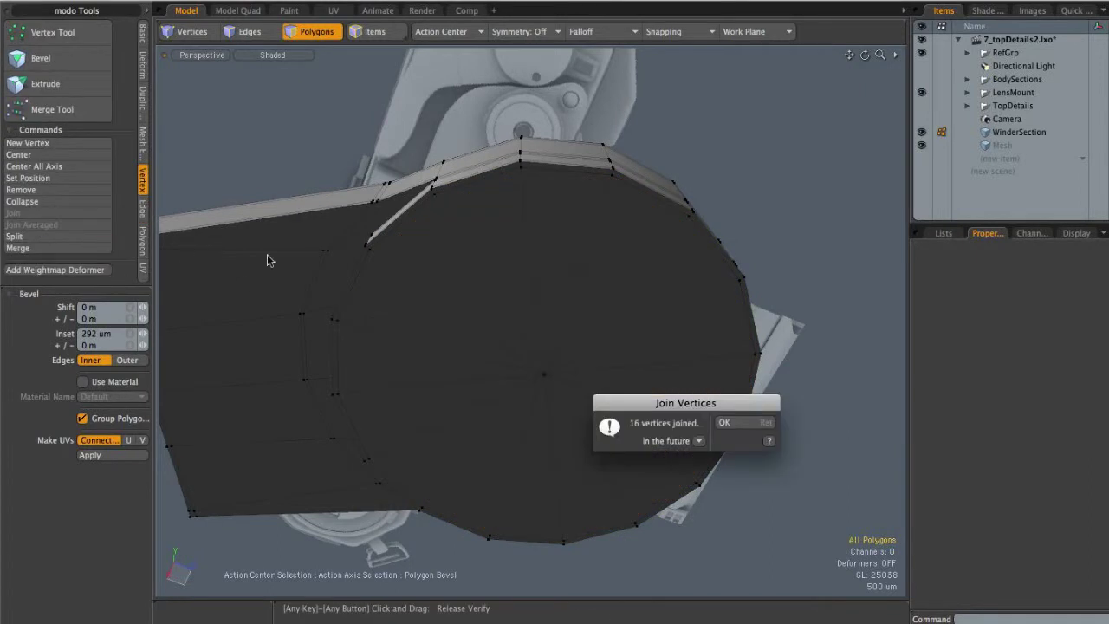
left_click(731, 425)
Inset the drum's top face 268 µm and join its inner vertices, averaged, into one center point
left_click_drag(676, 174, 620, 282, "alt")
key("q")
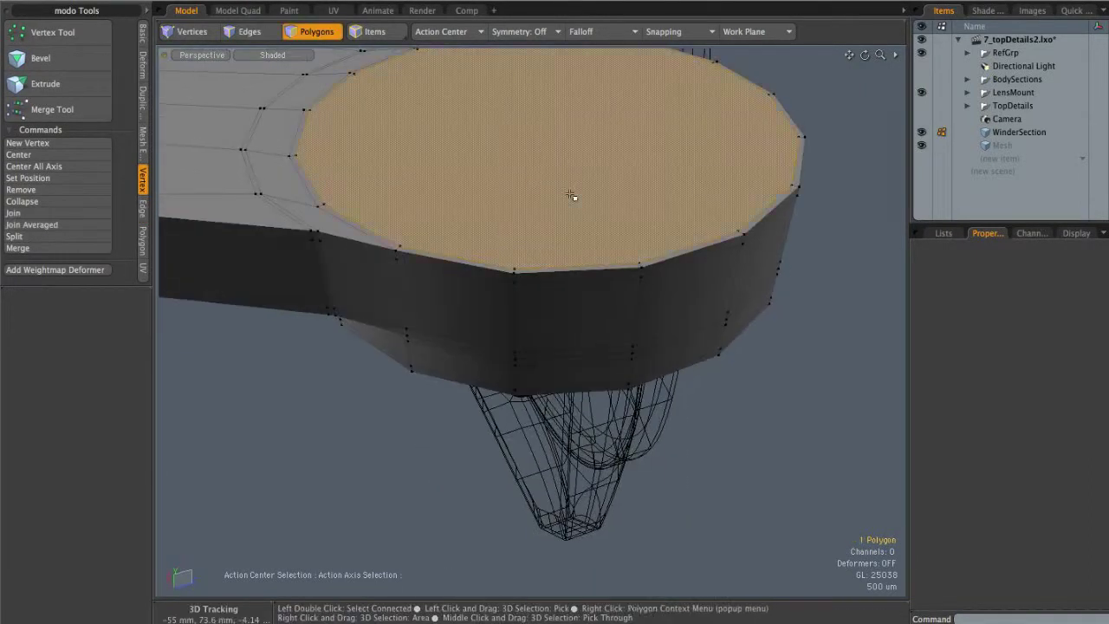
key("b")
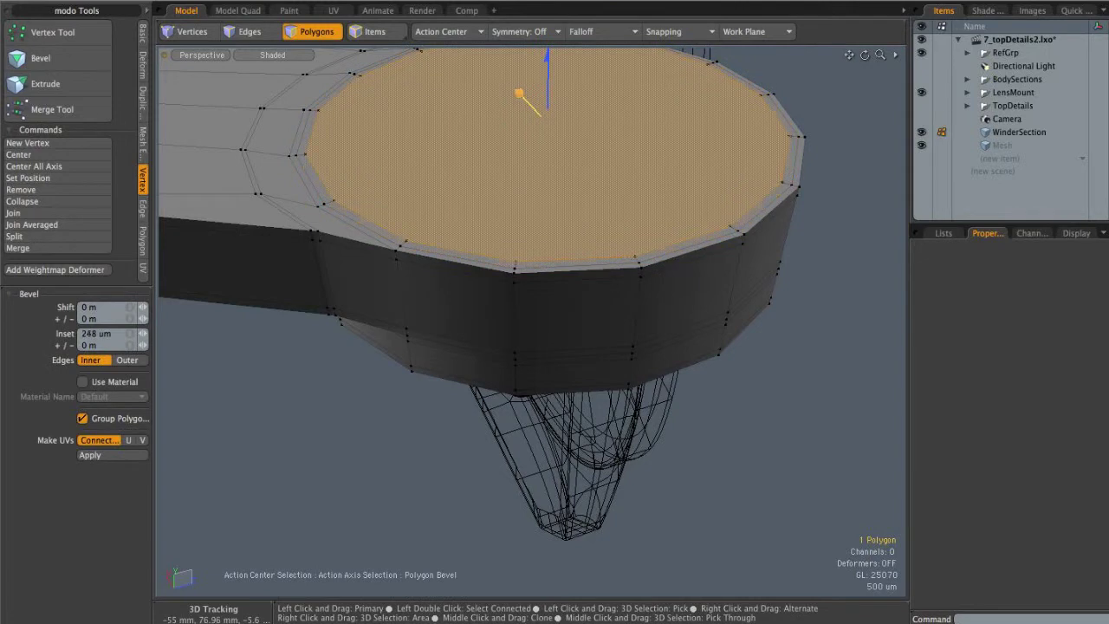
left_click(111, 225)
left_click(734, 422)
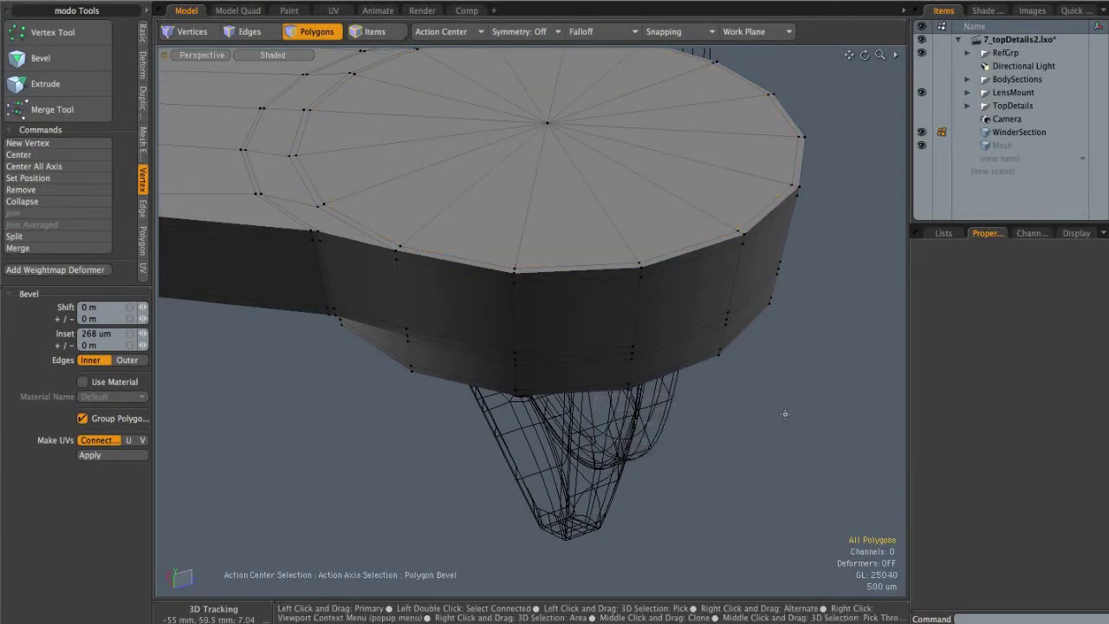
key("q")
right_click_drag(769, 327, 633, 321, "alt")
left_click_drag(633, 321, 667, 177, "alt")
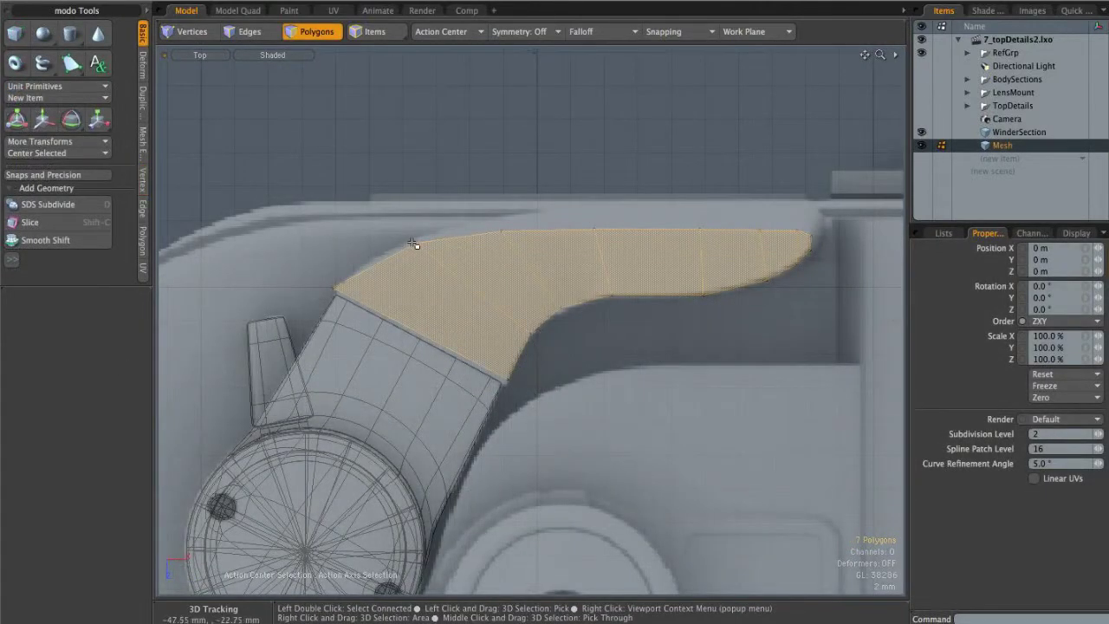
In top view, bevel the flat lever-handle polygons with an inset of 200 µm
left_click_drag(601, 288, 629, 309, "alt+shift")
key("b")
left_click(506, 284)
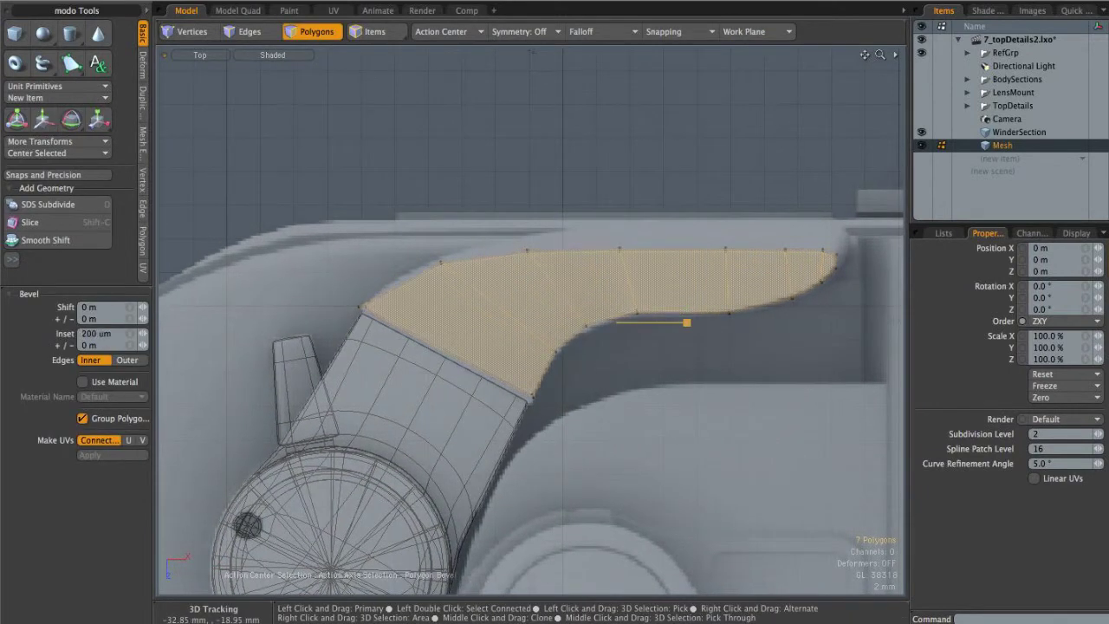
left_click_drag(457, 314, 477, 300, "alt+shift")
Edge-slice the inset border around one arm-end corner of the lever handle and remove the diagonal corner edge
key("ctrl+space")
left_click(530, 294)
left_click_drag(411, 343, 468, 364, "alt")
right_click_drag(467, 364, 500, 367, "alt")
key("q")
left_click(488, 391)
left_click_drag(488, 390, 522, 386, "alt")
right_click_drag(523, 386, 643, 396, "alt")
left_click_drag(643, 395, 684, 353, "alt")
key("alt+c")
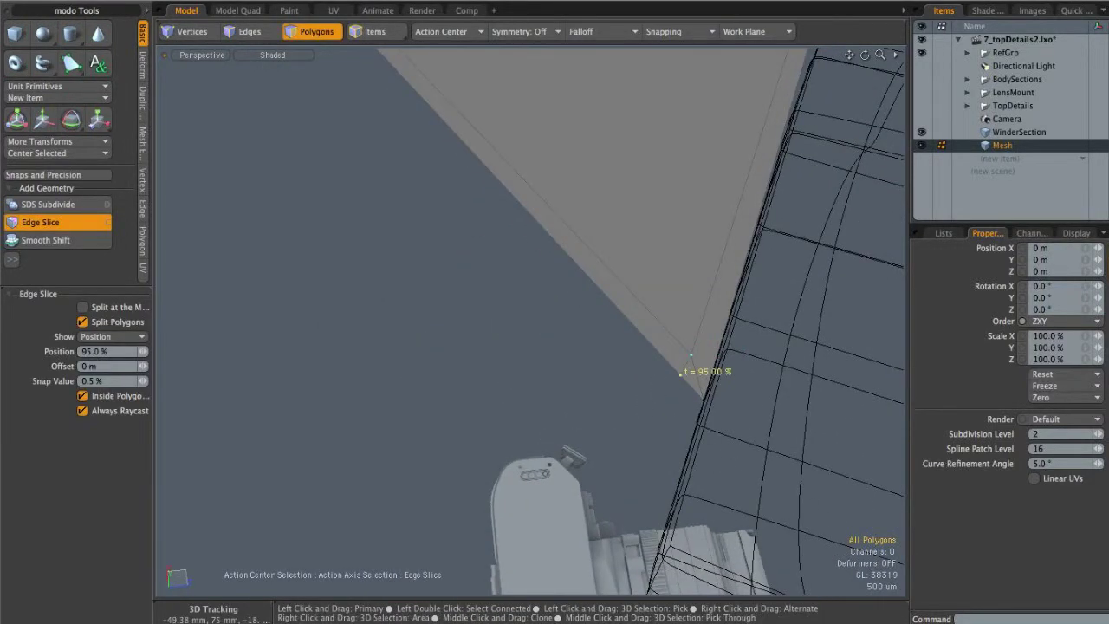
key("shift")
key("2")
left_click(700, 379)
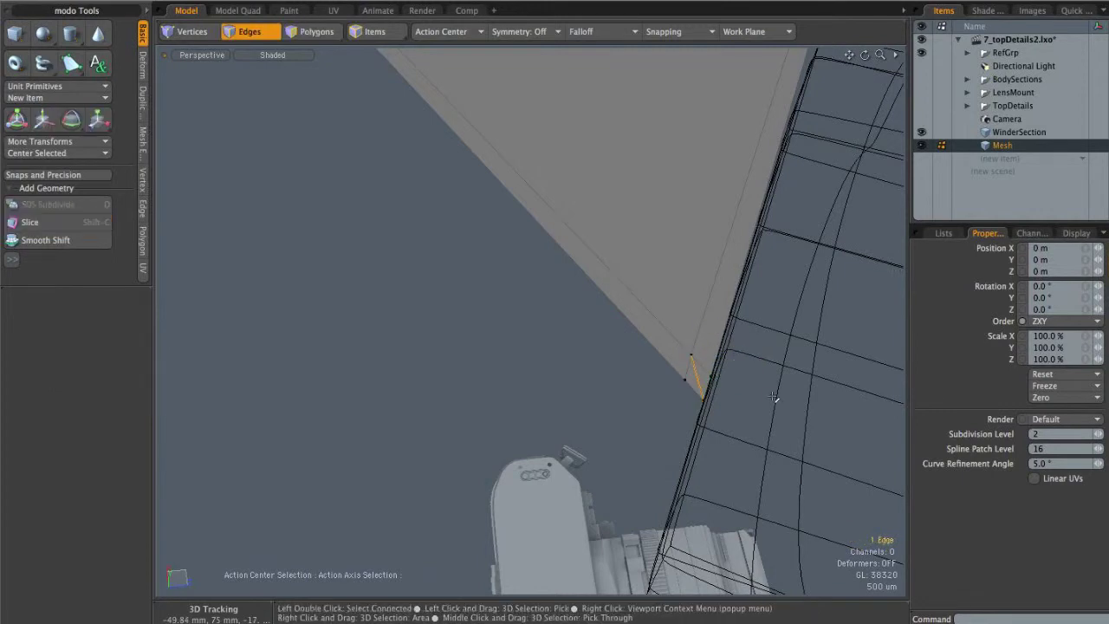
Rebuild the other arm-end corner of the handle's inset border with edge slices and remove its diagonal edge
left_click_drag(738, 361, 630, 405, "alt")
key("alt+c")
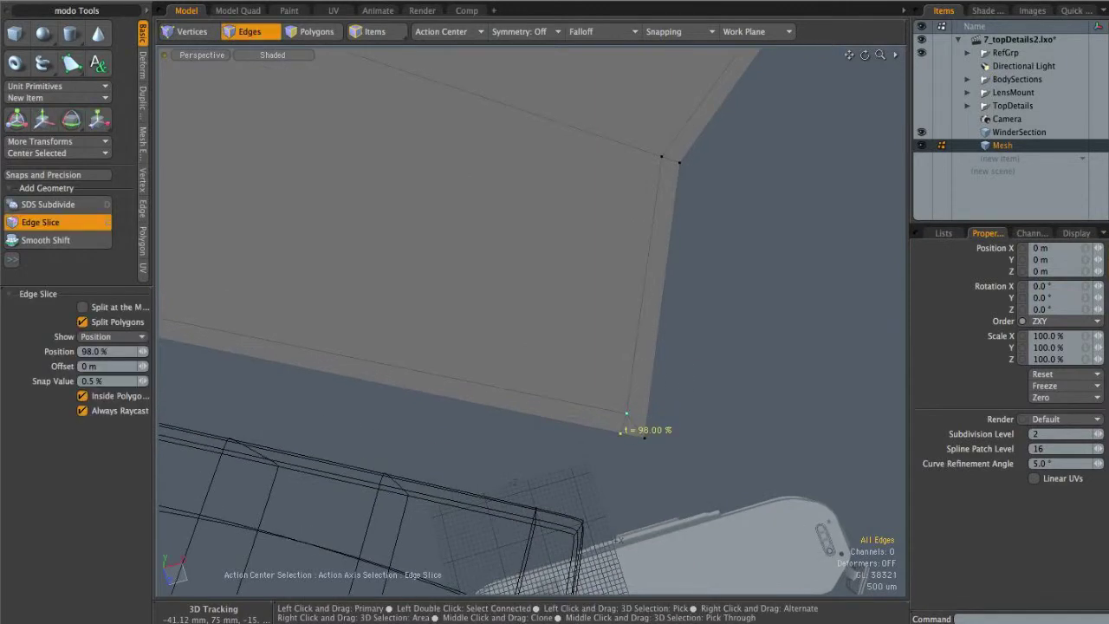
left_click(644, 435)
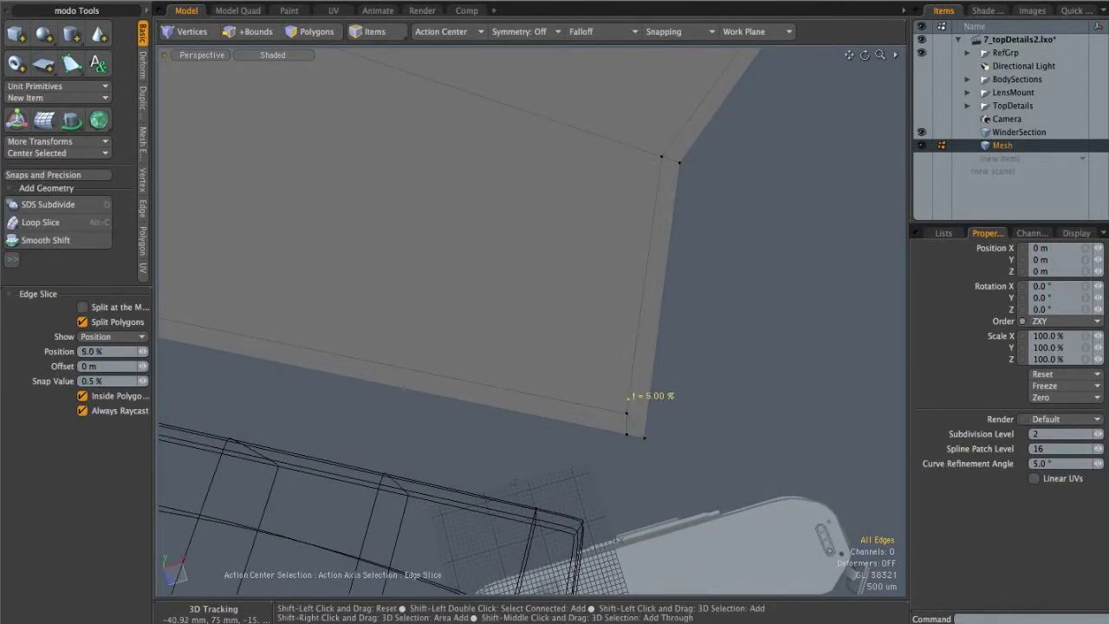
left_click(645, 417)
key("space")
scroll(708, 365, "down", 3)
mouse_move(656, 371)
left_mouse_down()
mouse_move(698, 408)
mouse_move(574, 401)
left_mouse_up()
left_click(699, 408)
In back view, extrude all the lever-handle polygons about 9.65 mm downward to the base of the reference
scroll(573, 401, "down", 3)
left_click_drag(601, 239, 459, 220, "alt")
left_click_drag(614, 198, 641, 228, "alt")
key("3")
key("ctrl+space")
left_click(606, 262)
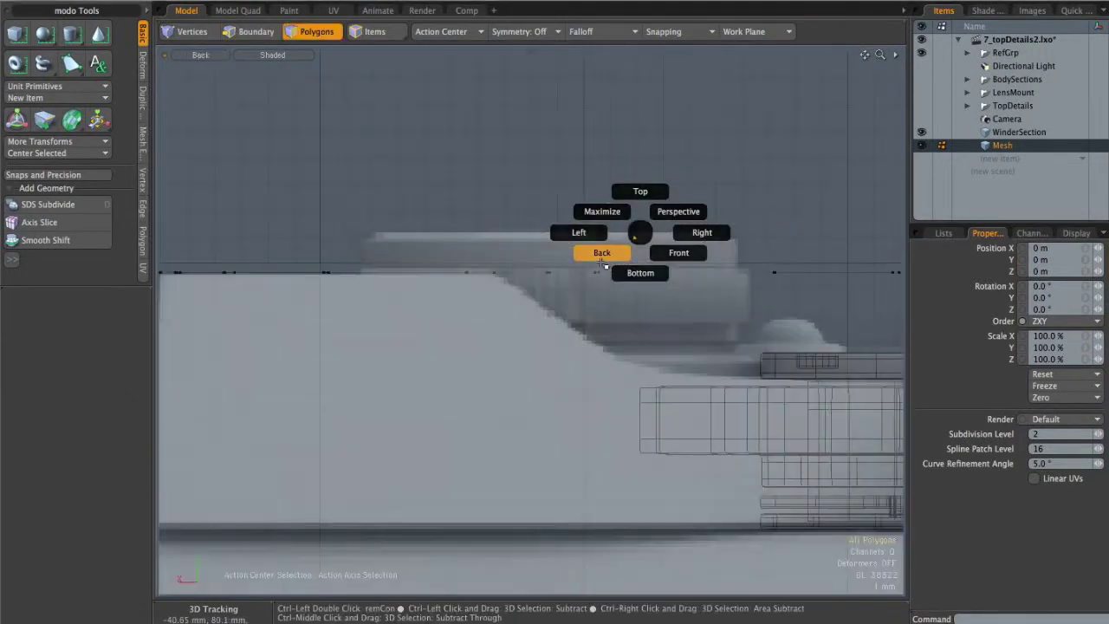
scroll(604, 284, "down", 4)
scroll(584, 225, "down", 3)
mouse_move(475, 173)
right_mouse_down()
mouse_move(359, 314)
mouse_move(762, 221)
right_mouse_up()
scroll(635, 257, "up", 4, "alt")
key("shift+x")
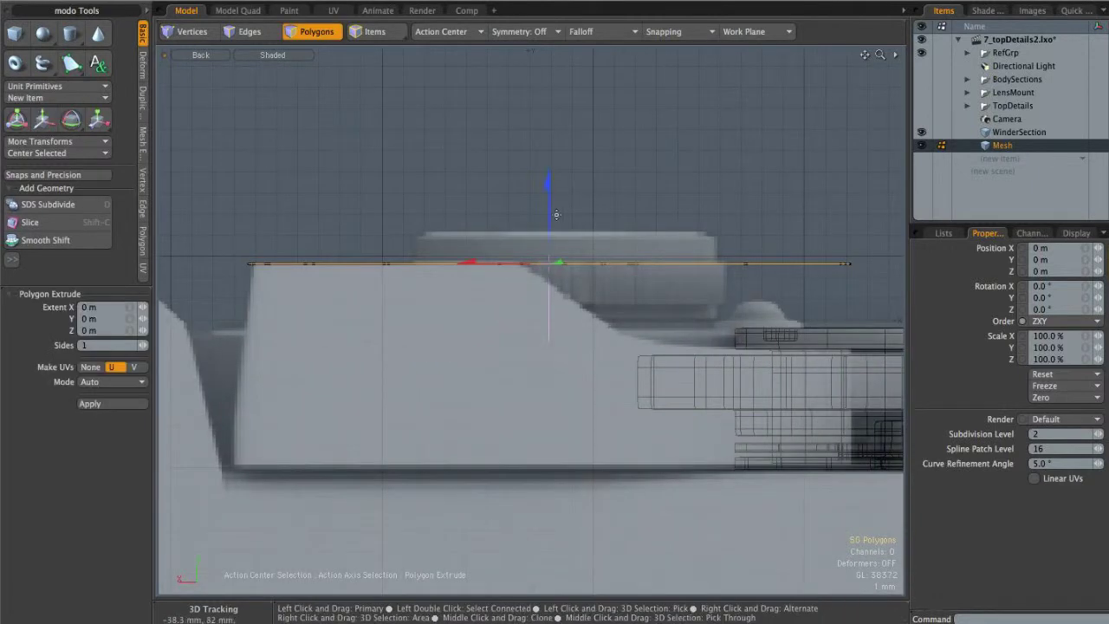
left_click_drag(547, 200, 547, 381)
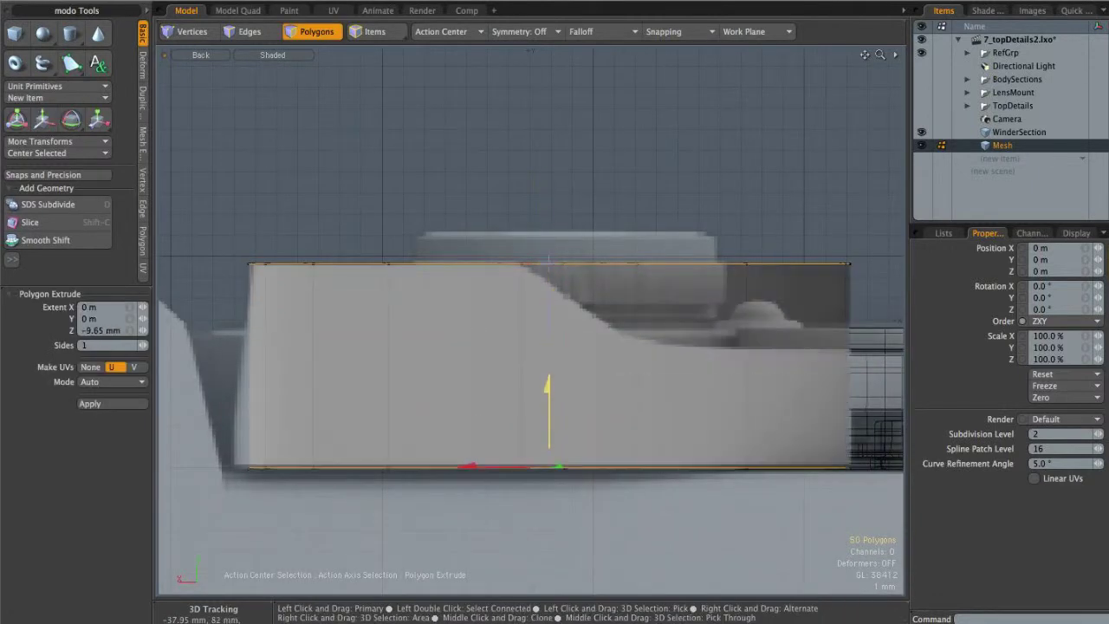
key("space")
key("space")
Move the bottom vertices at the handle's free end outward by -900 µm in X to taper it
right_click_drag(330, 412, 246, 437)
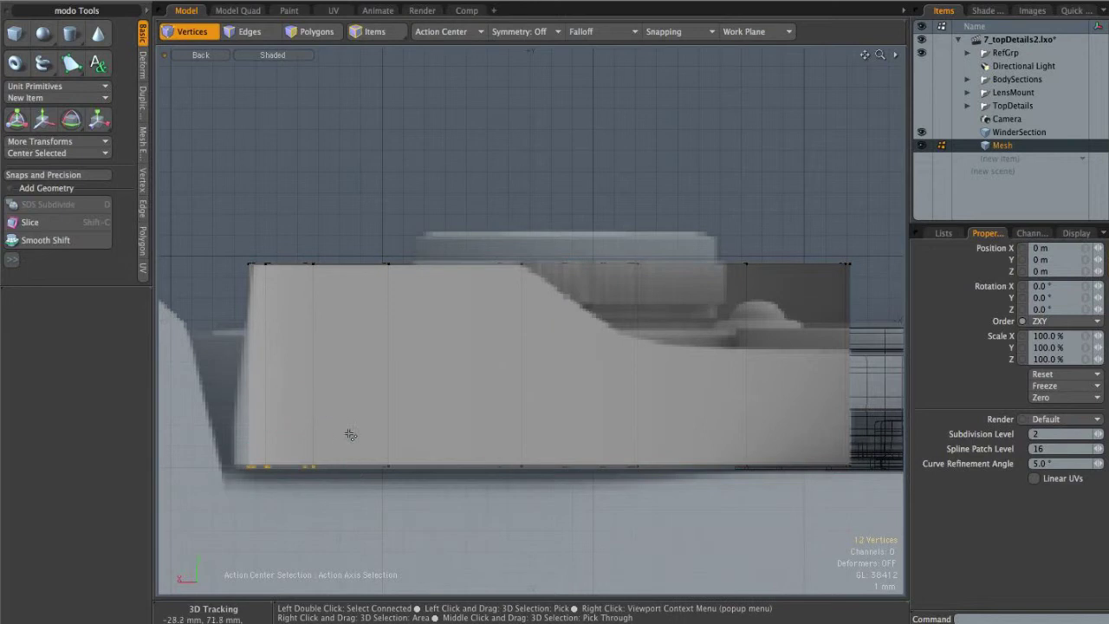
key("w")
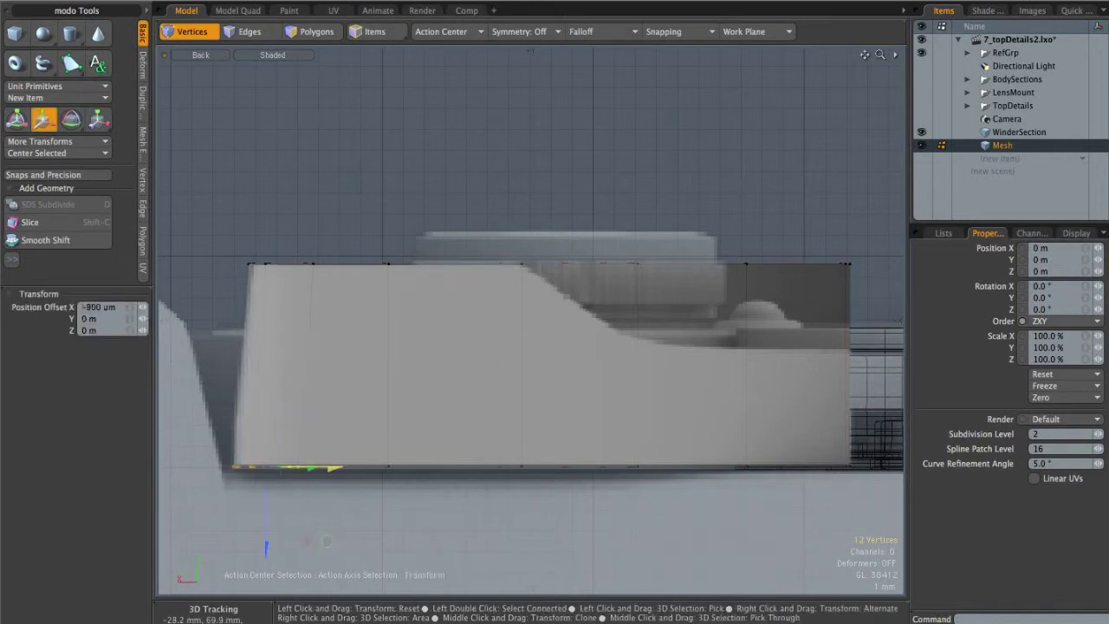
key("space")
left_click(636, 212)
key("ctrl+space")
left_click(691, 323)
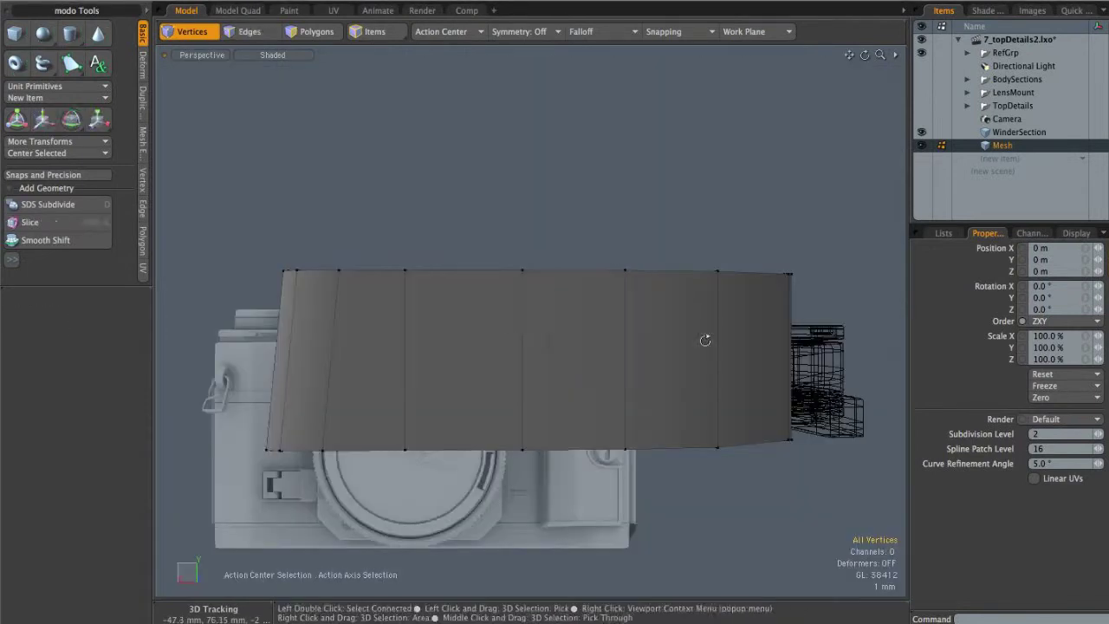
left_click_drag(692, 324, 676, 334, "alt")
Isolate the handle's bottom polygons by hiding all unselected polygons, and view them from the top
key("3")
right_click_drag(494, 368, 334, 535)
right_click_drag(867, 443, 866, 435)
left_click_drag(866, 435, 760, 370, "alt")
key("shift+h")
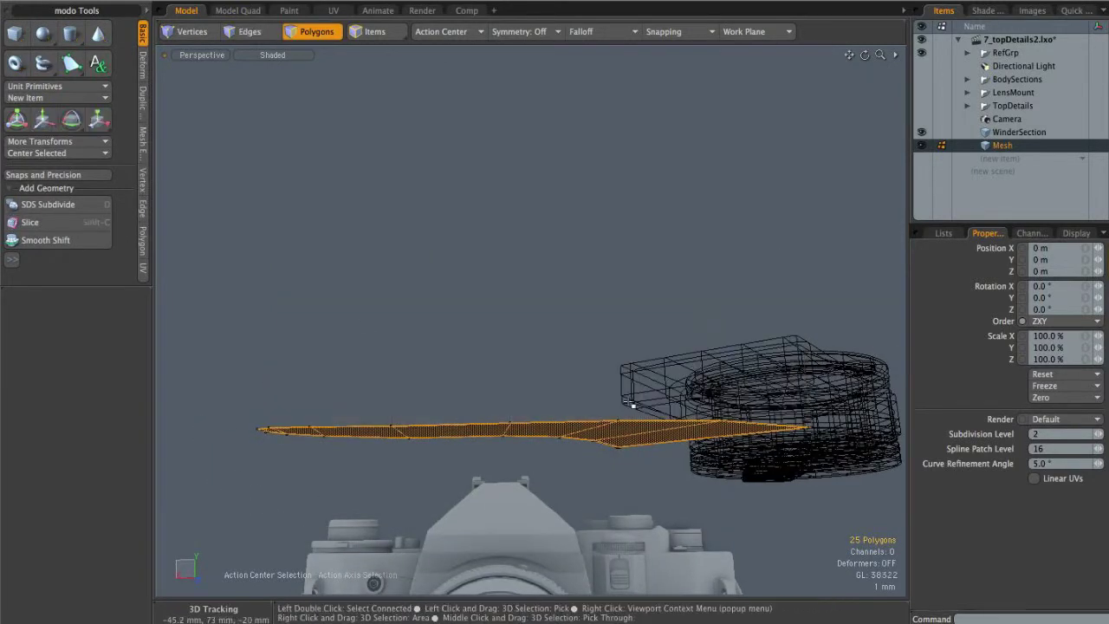
key("ctrl+space")
left_click(570, 327)
Move the first three vertex pairs along the bottom outline's back edge, starting near the arm, outward to taper the side
key("1")
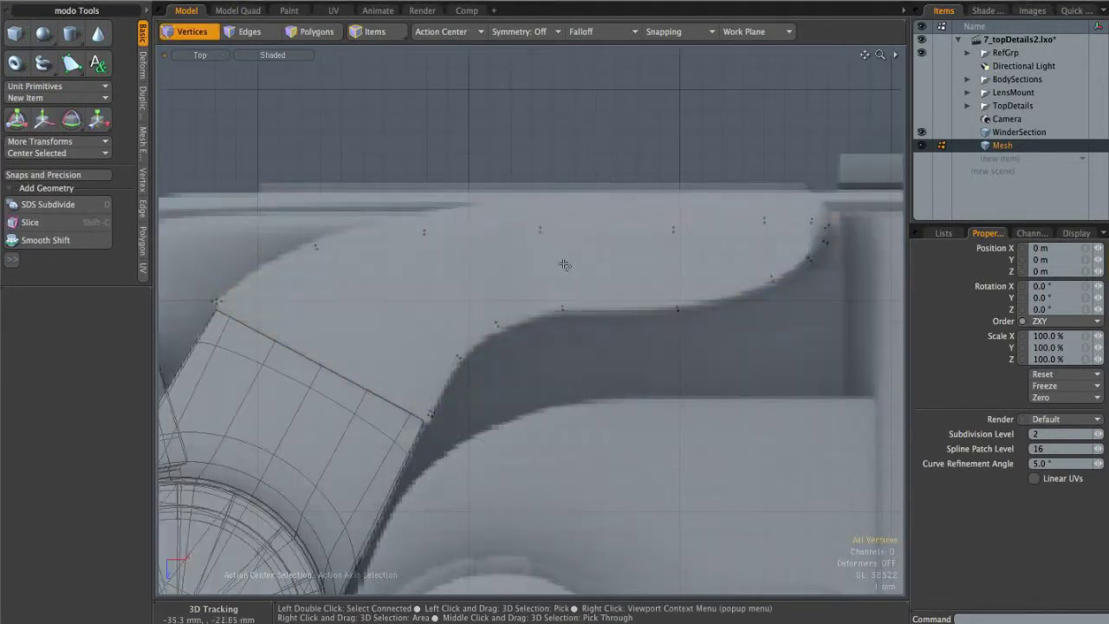
left_click_drag(472, 210, 563, 196, "alt+shift")
scroll(415, 246, "up", 2)
mouse_move(415, 245)
right_mouse_down()
mouse_move(408, 240)
mouse_move(422, 260)
right_mouse_up()
key("w")
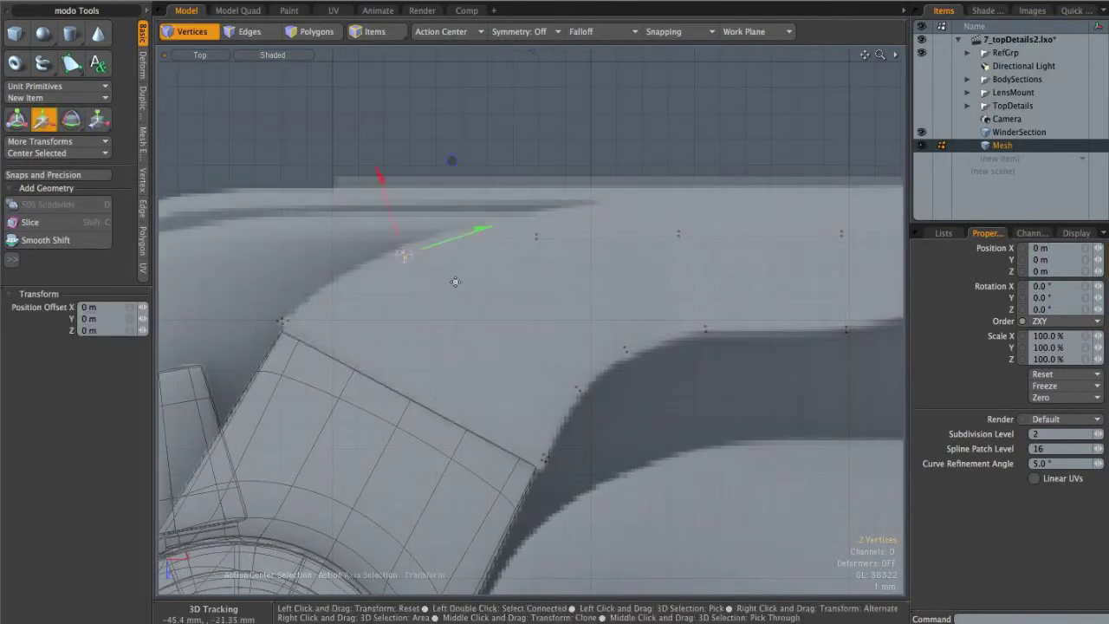
key("q")
mouse_move(534, 208)
right_mouse_down()
mouse_move(598, 240)
mouse_move(568, 208)
right_mouse_up()
left_click_drag(614, 149, 565, 169, "alt+shift")
key("w")
key("q")
right_click_drag(616, 232, 660, 251)
left_click_drag(663, 248, 591, 264, "alt+shift")
key("w")
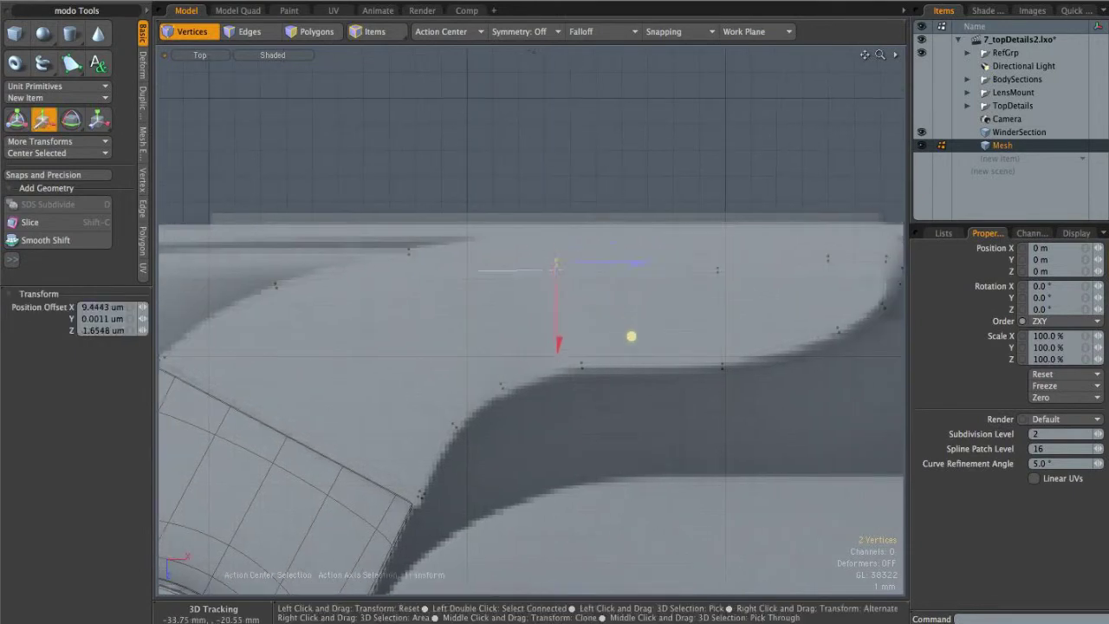
Move the remaining back-edge vertex pairs toward the free tip outward, offsetting the first of them 1.1 mm
key("q")
right_click_drag(752, 245, 741, 282)
left_click_drag(743, 284, 653, 296, "alt+shift")
key("w")
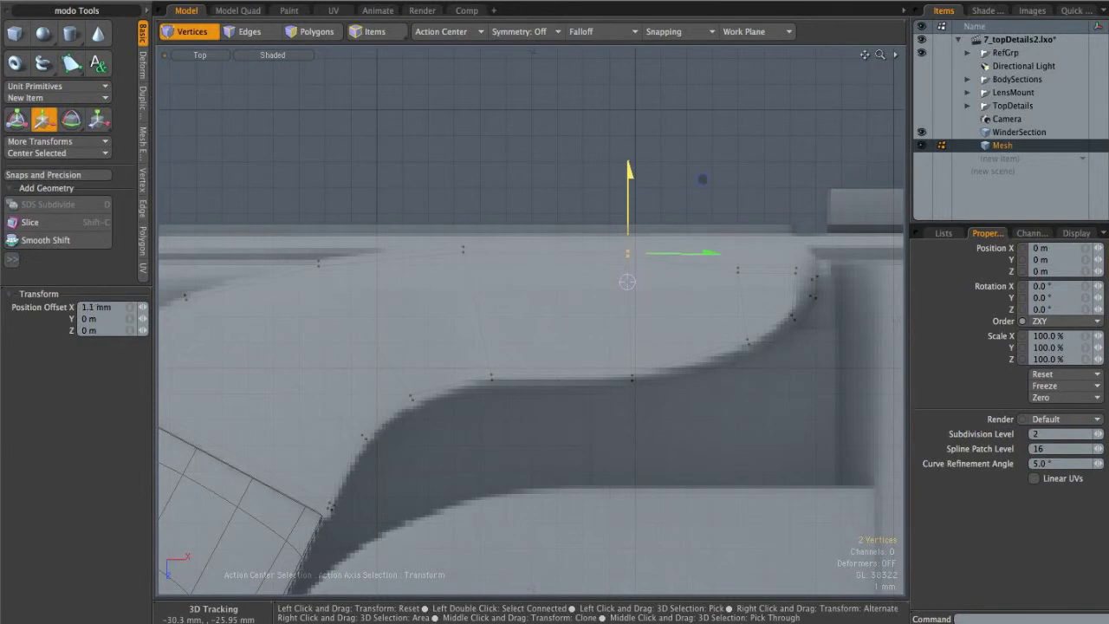
key("q")
right_click_drag(739, 233, 710, 281)
key("w")
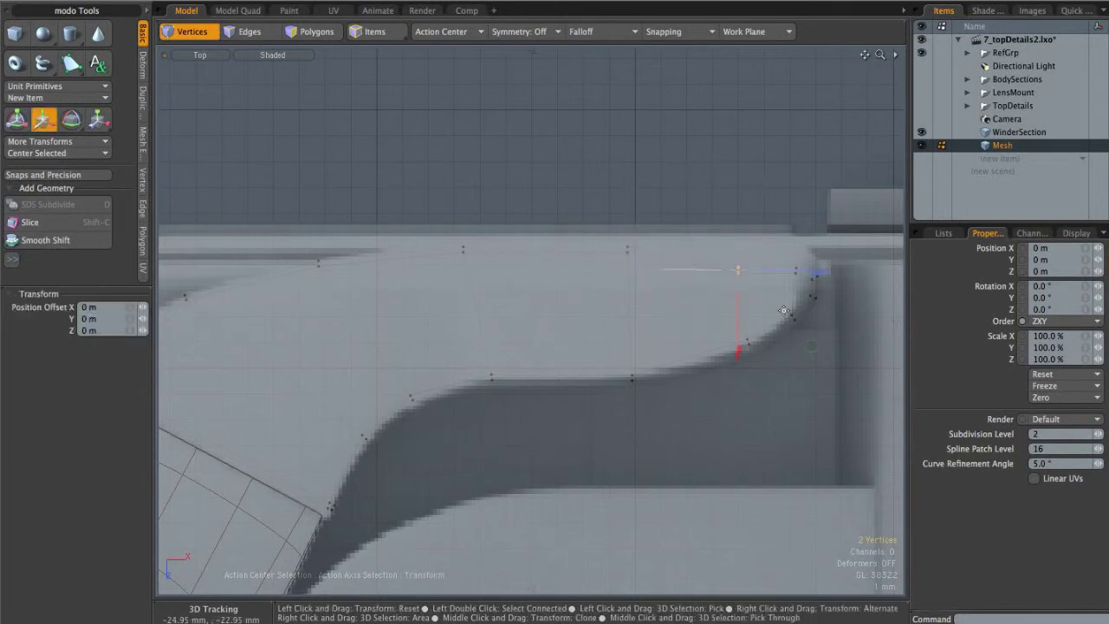
key("q")
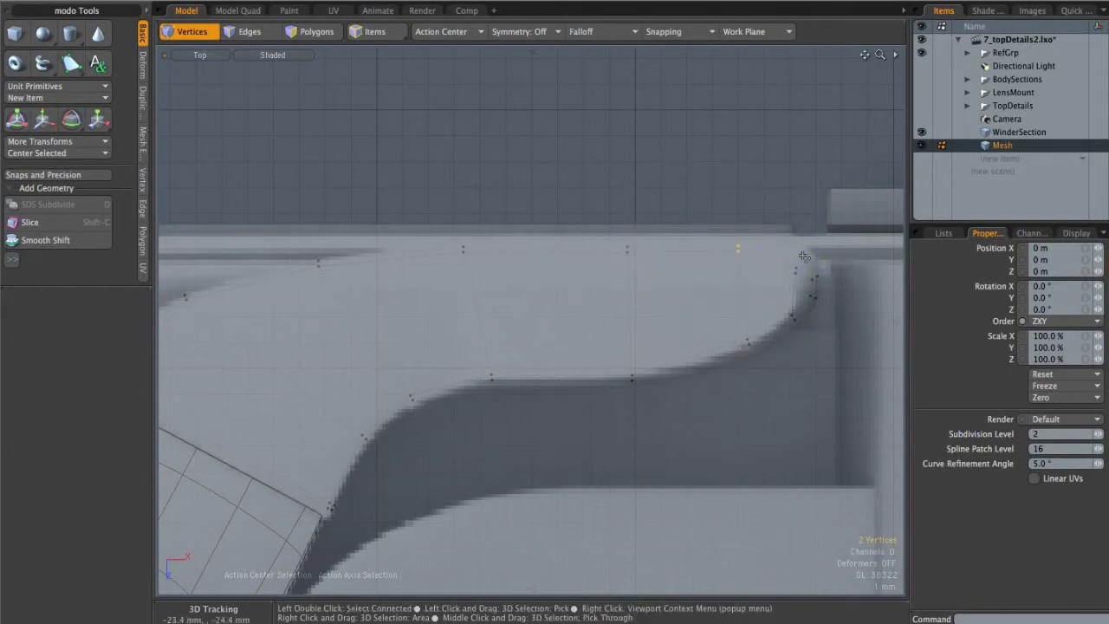
right_click_drag(805, 258, 805, 261)
key("w")
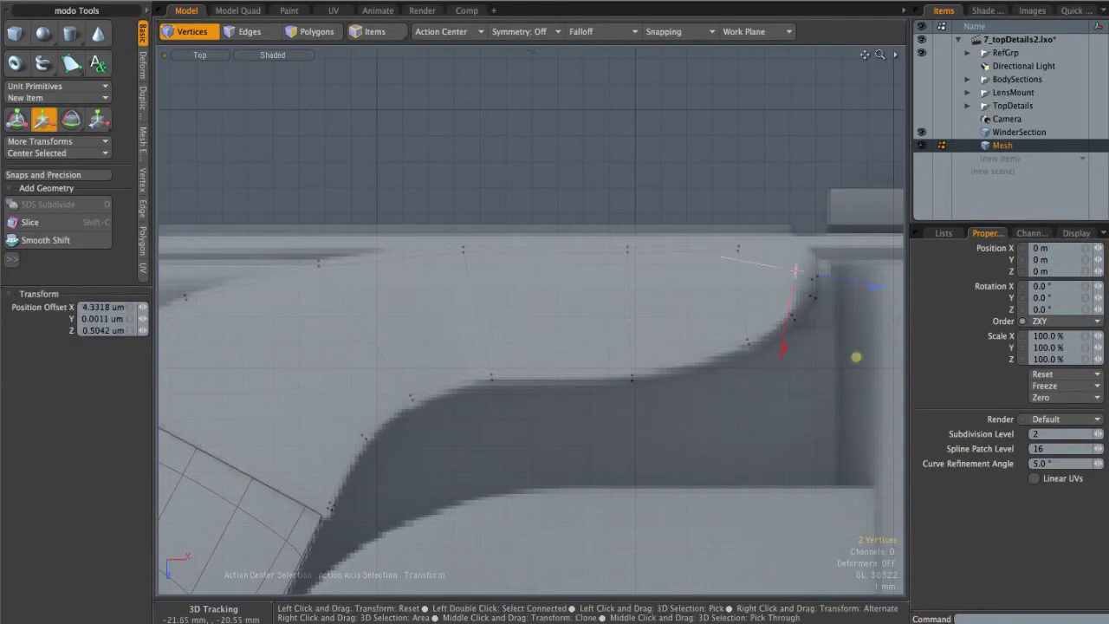
key("q")
right_click_drag(811, 274, 815, 272)
key("w")
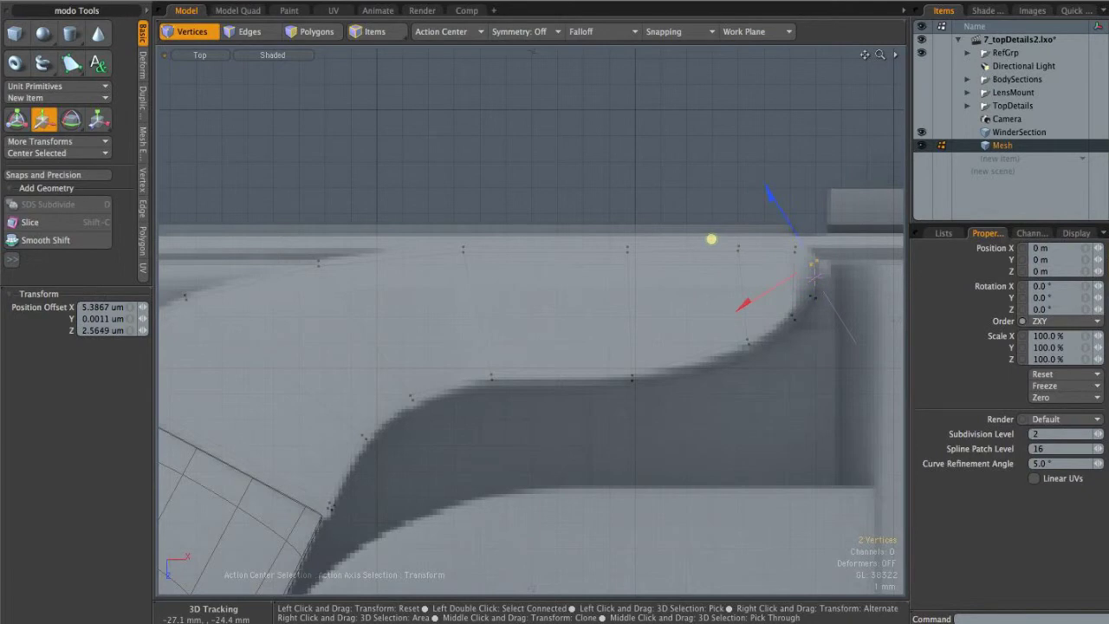
key("q")
Set the action center to Automatic and add loop slices around the handle's side walls at 2% and 98%
left_click(421, 33)
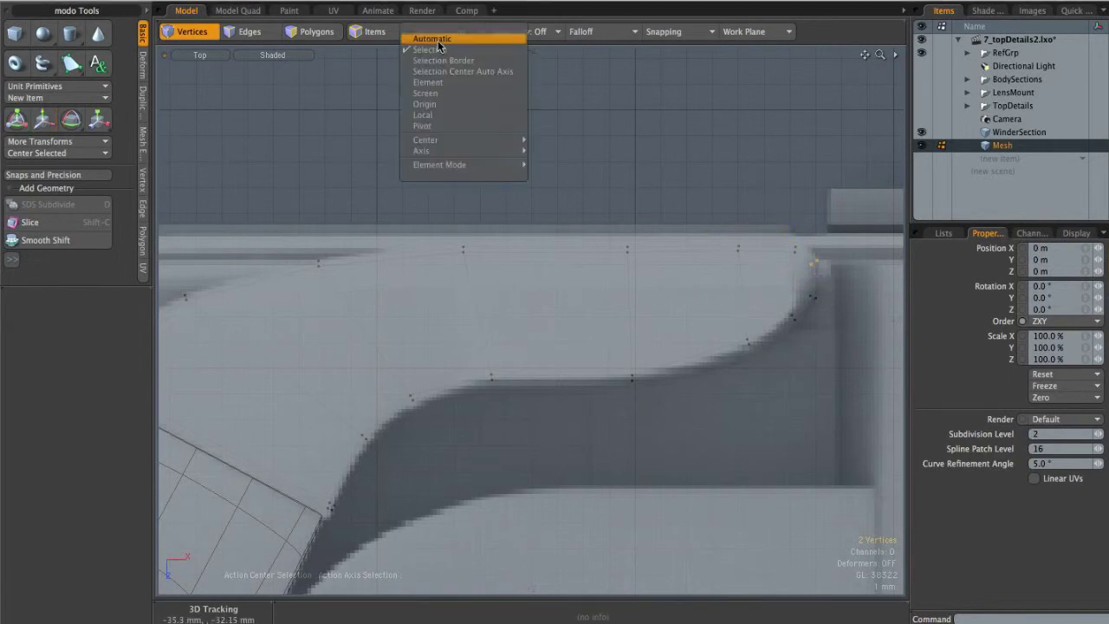
left_click(433, 39)
key("ctrl+space")
left_click(754, 286)
mouse_move(746, 282)
left_mouse_down("alt")
mouse_move(692, 260)
mouse_move(638, 327)
mouse_move(666, 248)
mouse_move(731, 259)
mouse_move(639, 294)
mouse_move(711, 387)
mouse_move(598, 355)
mouse_move(557, 430)
mouse_move(515, 444)
mouse_move(472, 416)
mouse_move(546, 452)
left_mouse_up("alt")
key("2")
left_click(546, 452)
key("alt+c")
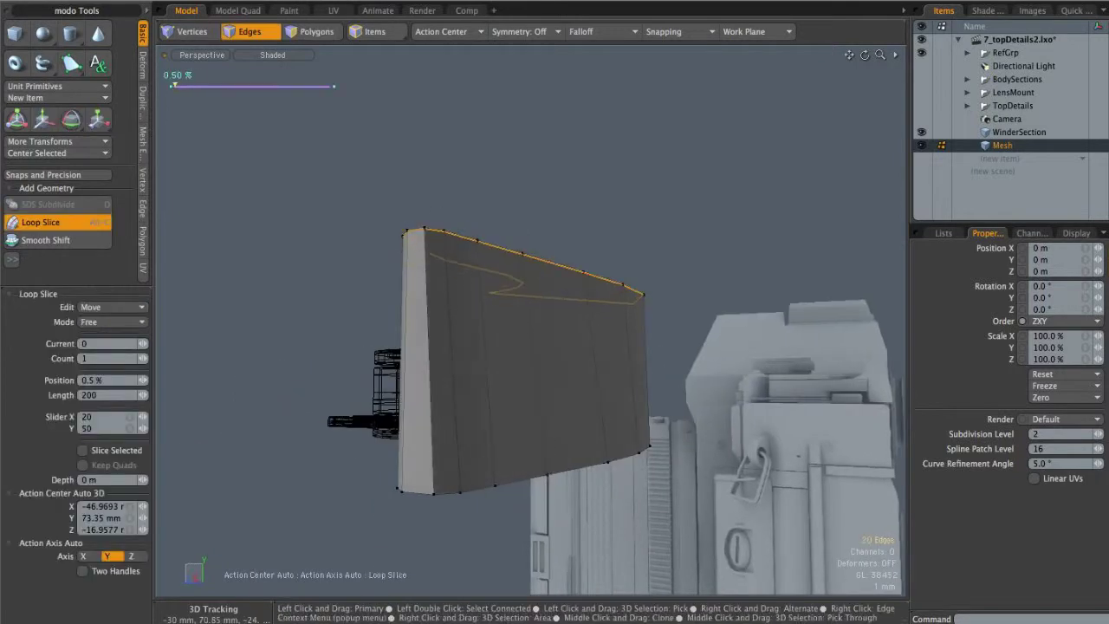
key("space")
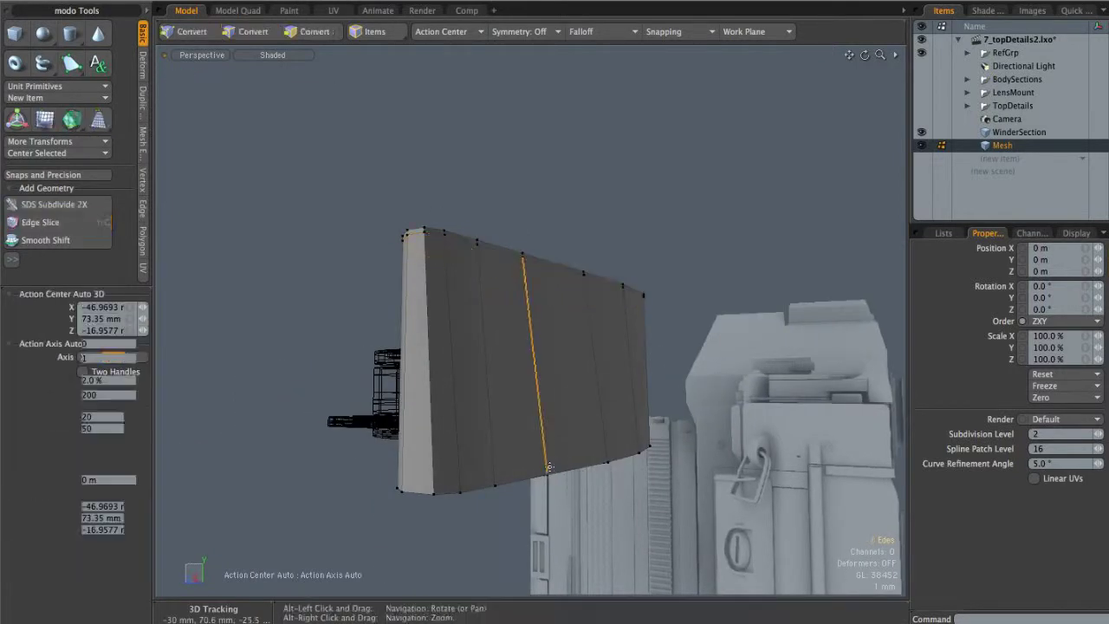
key("shift+c")
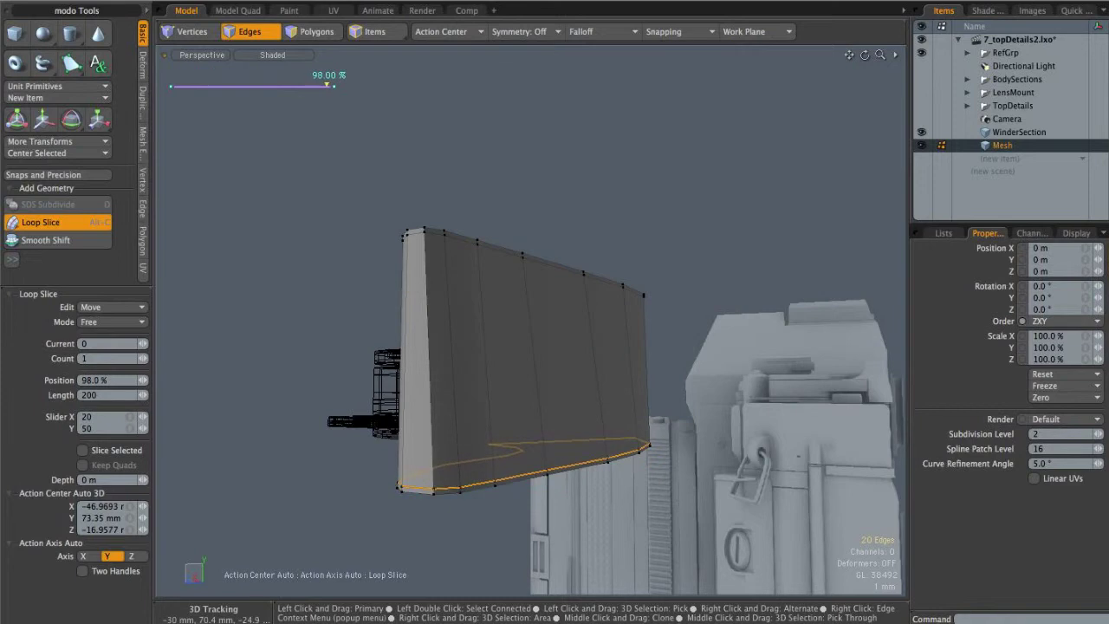
key("space")
Select the top polygons at the handle's arm end and lower them in back view to the reference's lower step
key("ctrl+space")
left_click(649, 389)
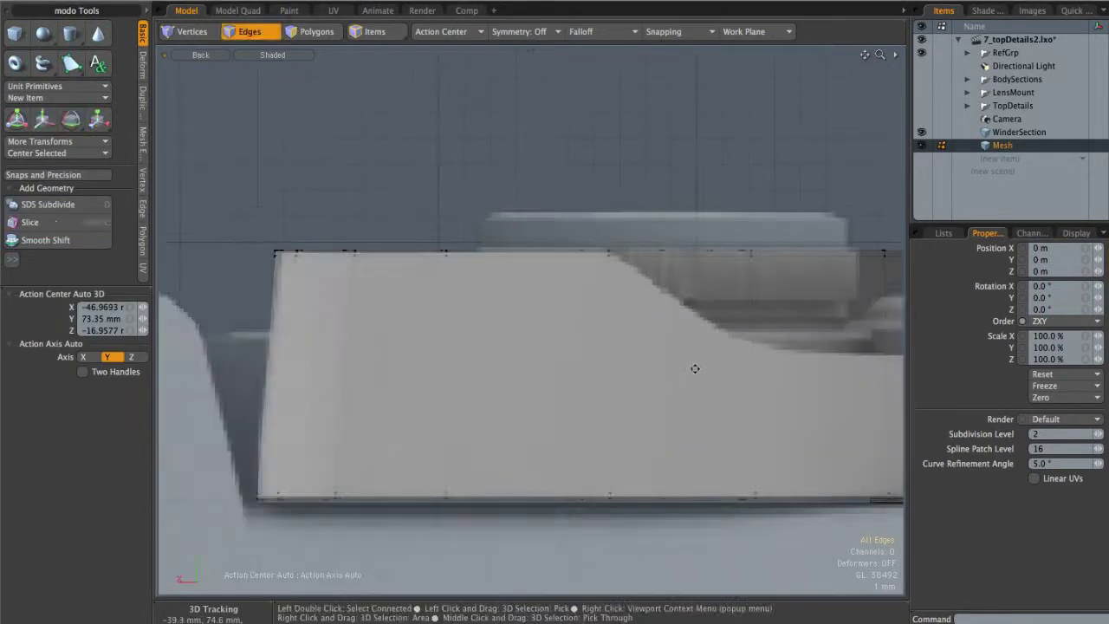
left_click_drag(681, 380, 502, 344, "alt")
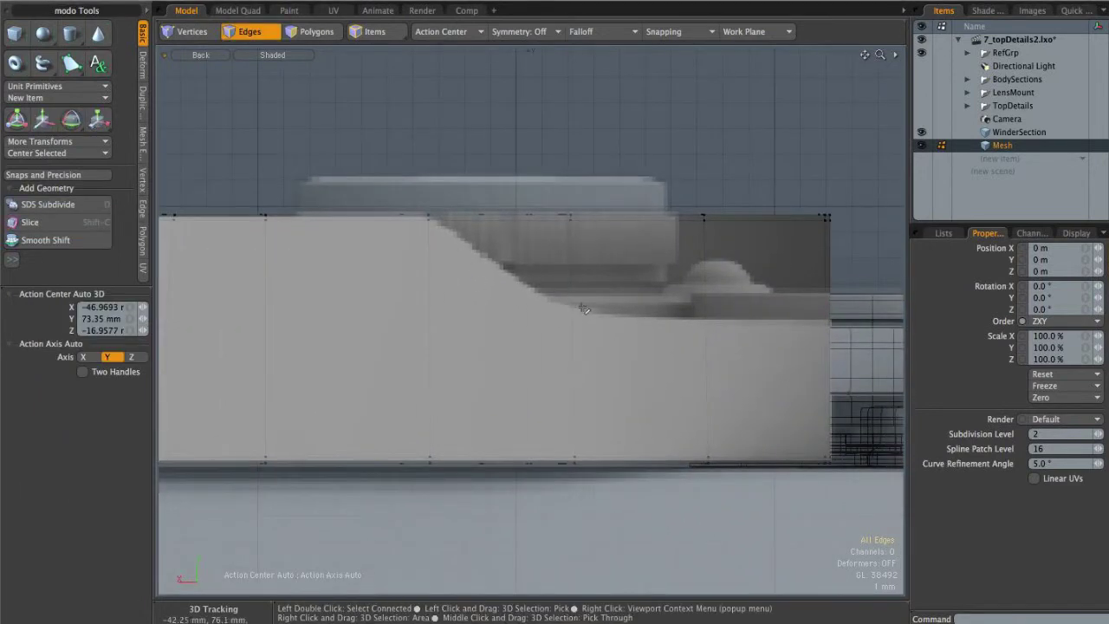
key("ctrl")
key("ctrl+space")
left_click(672, 269)
left_click_drag(672, 268, 555, 285, "alt")
key("3")
double_click(549, 295)
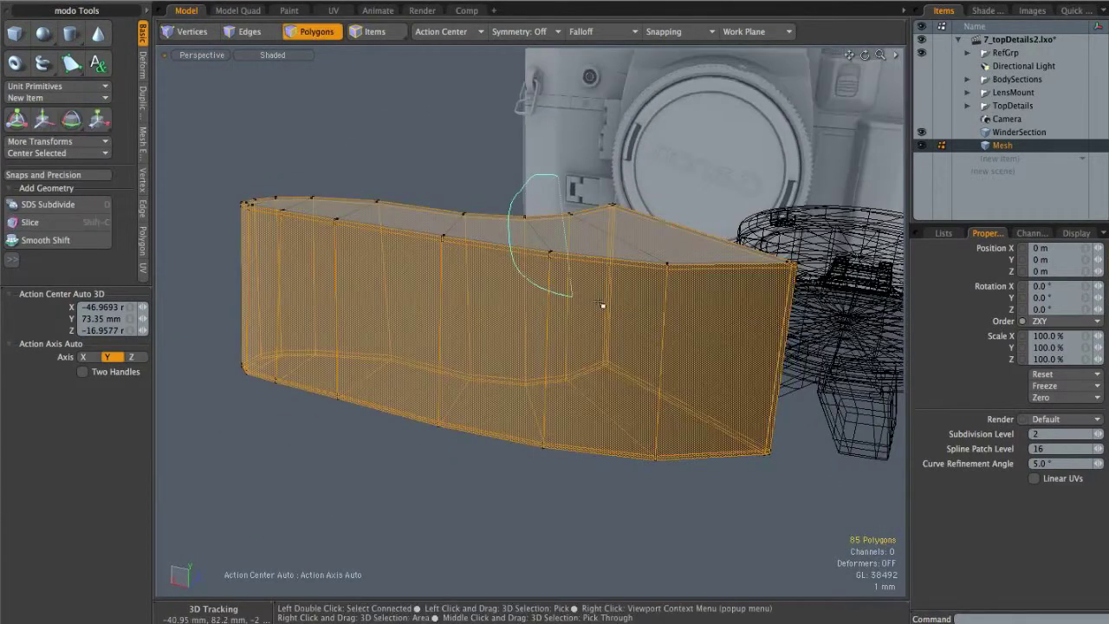
right_click_drag(810, 214, 764, 186)
mouse_move(656, 227)
left_mouse_down("alt")
mouse_move(655, 308)
mouse_move(678, 257)
left_mouse_up("alt")
key("ctrl+space")
left_click(640, 284)
key("w")
left_click_drag(654, 174, 654, 260)
key("space")
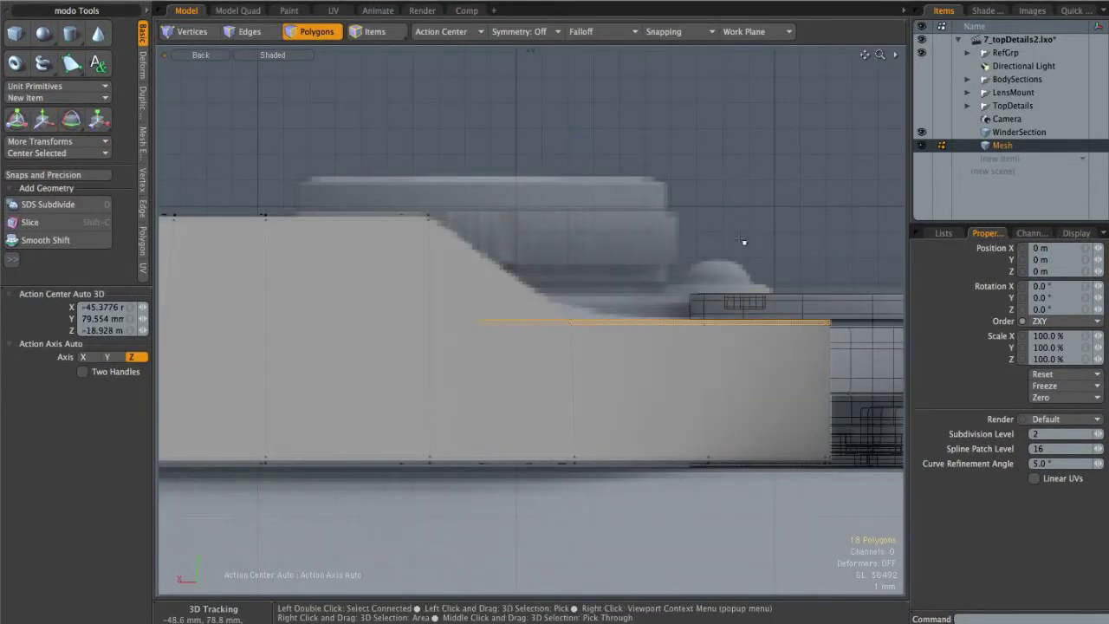
Turn on subdivision for the lever handle and check its smoothed shape in perspective
key("ctrl+space")
left_click(669, 301)
left_click_drag(667, 309, 633, 272, "alt")
key("Tab")
key("Tab")
Bevel the vertical edge loop where the handle starts to slope down, with a 290 µm inset and round level 1
key("ctrl+space")
left_click(610, 292)
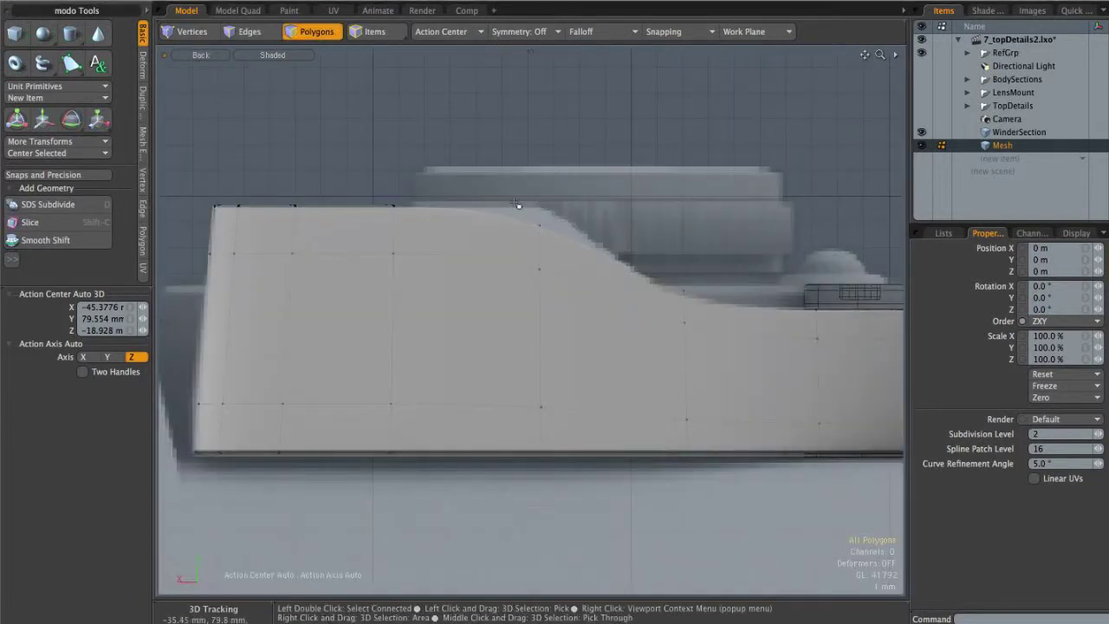
left_click(537, 336)
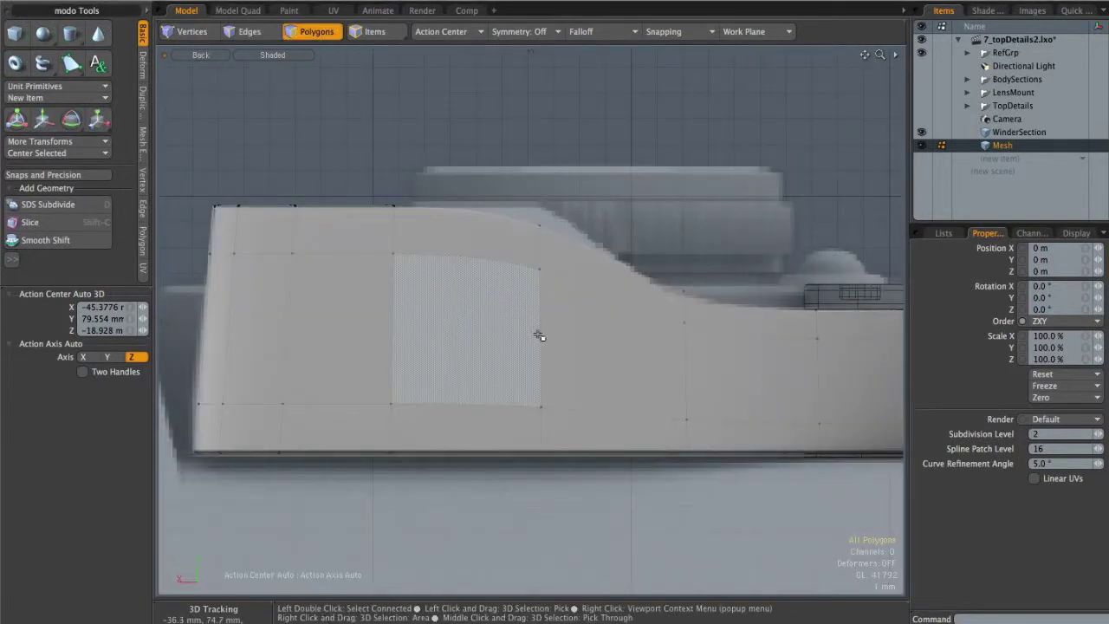
key("2")
double_click(541, 338)
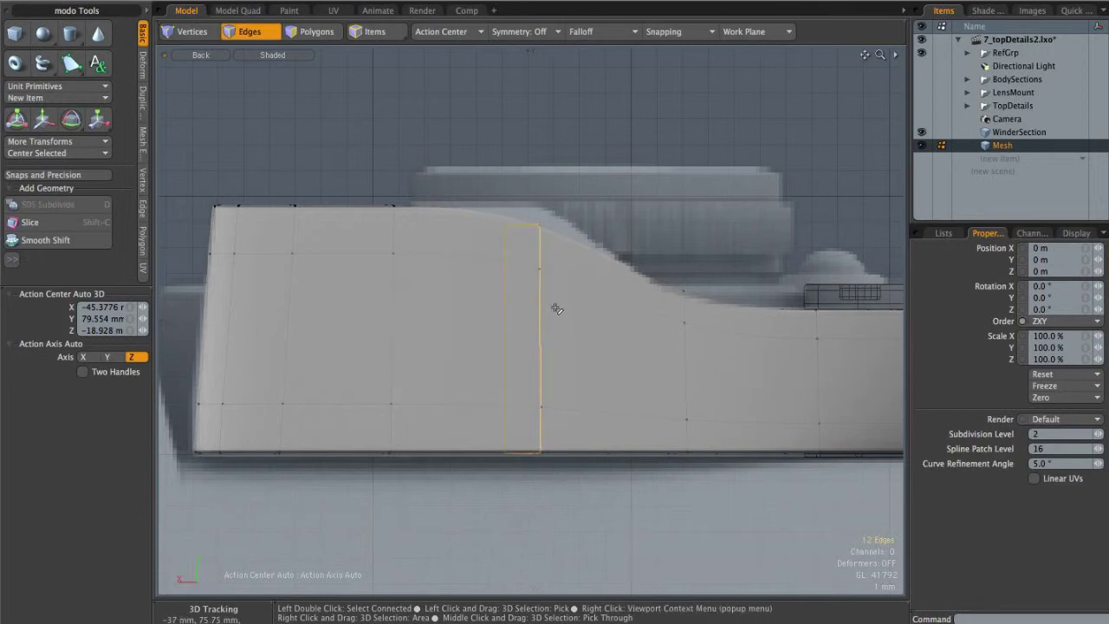
key("b")
left_click_drag(260, 386, 89, 385)
type("1")
key("Return")
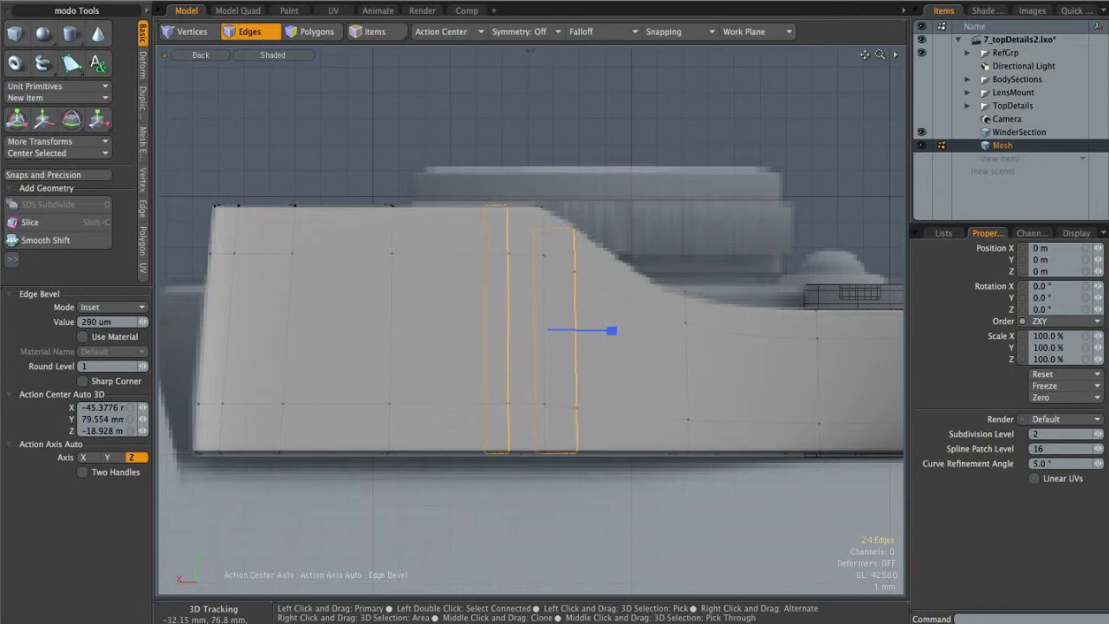
key("ctrl+space")
left_click(619, 215)
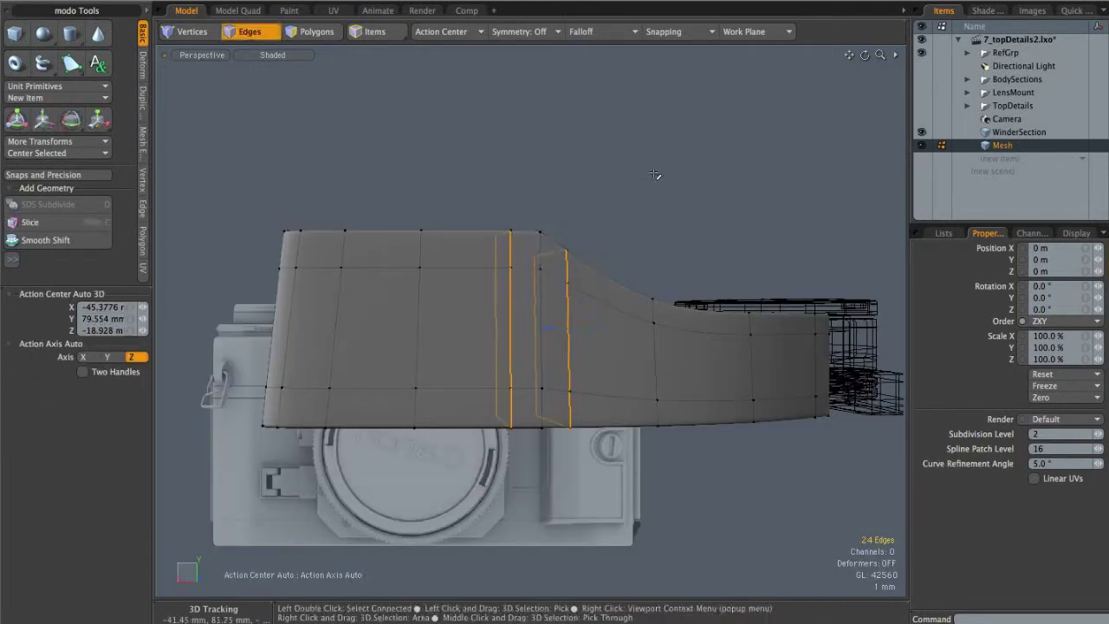
In top view, offset the middle loop's vertices on the handle's outer edge 60 µm in Z and adjust those on its inner edge
key("ctrl+space")
left_click(610, 234)
right_click_drag(576, 247, 651, 254, "alt")
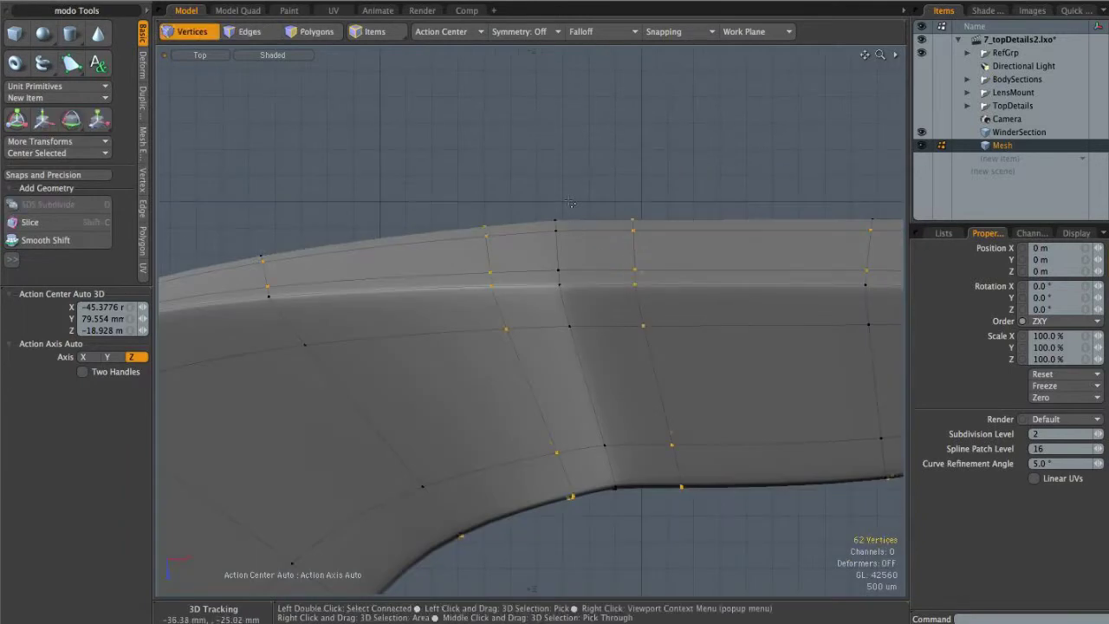
key("w")
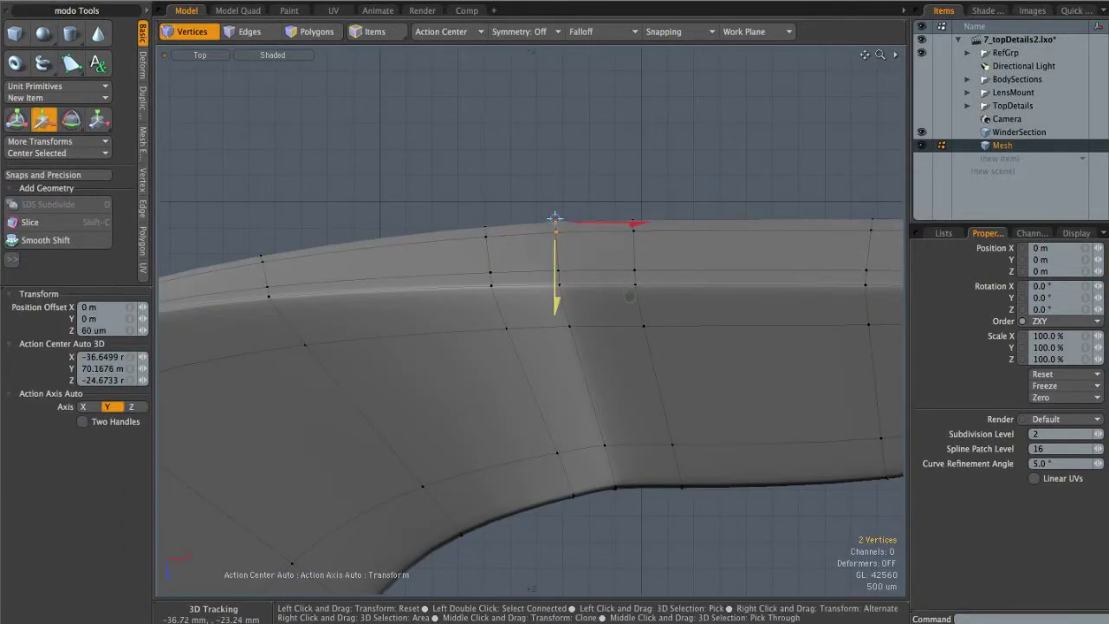
key("Escape")
key("Escape")
left_click_drag(622, 473, 608, 343, "alt+shift")
key("w")
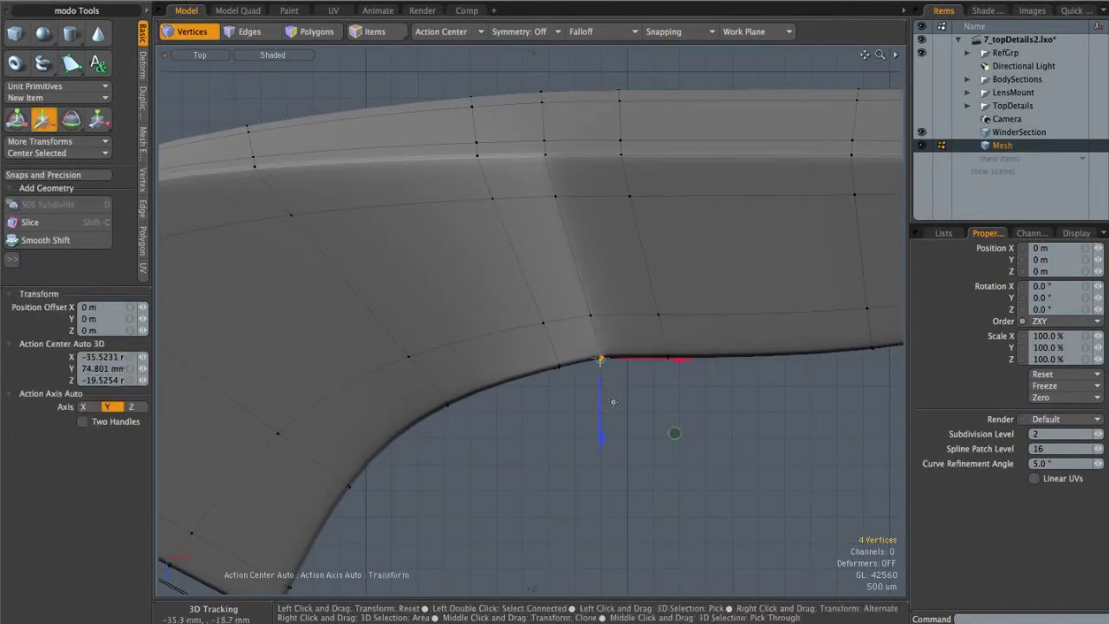
key("Escape")
key("Escape")
Reposition the middle loop's vertices on the handle's top surface to even out the bend where the slope begins
middle_click_drag(584, 299, 592, 324)
key("w")
key("Escape")
left_click(562, 190)
key("w")
key("Escape")
key("Escape")
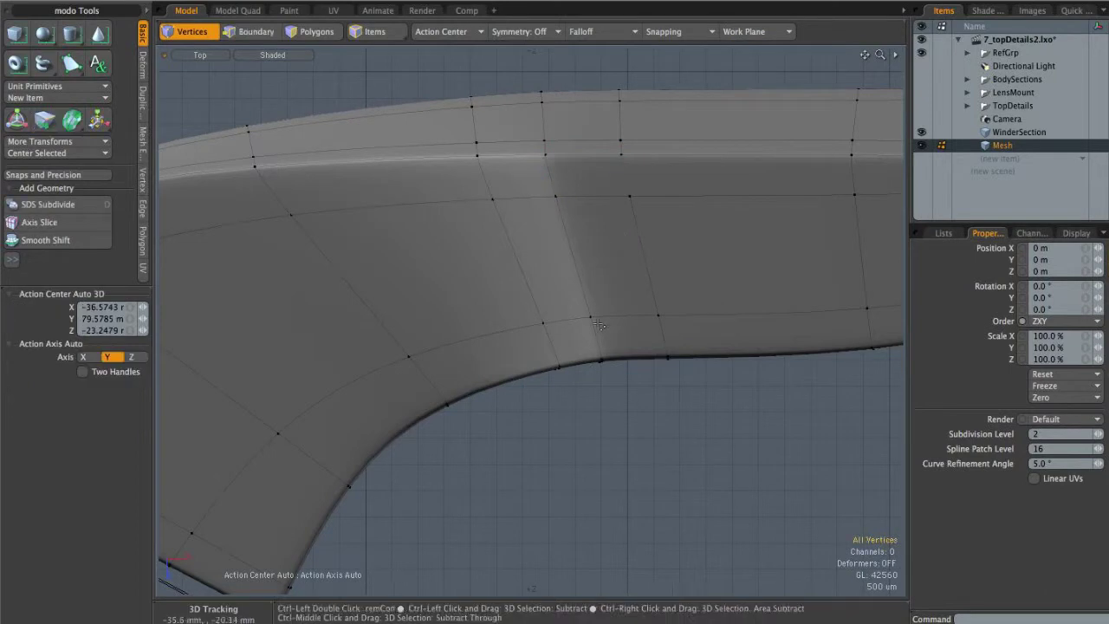
Bevel the polygons at the winder arm's end facing the lever handle and delete the selected end faces
key("ctrl+space")
left_click(635, 299)
key("space")
left_click_drag(631, 299, 662, 254, "alt")
left_click(488, 315)
key("3")
key("b")
left_click(586, 275)
left_click(607, 274, "shift")
left_click(553, 319, "shift")
key("Delete")
left_click_drag(641, 301, 570, 311, "alt")
right_click_drag(571, 311, 537, 314, "alt")
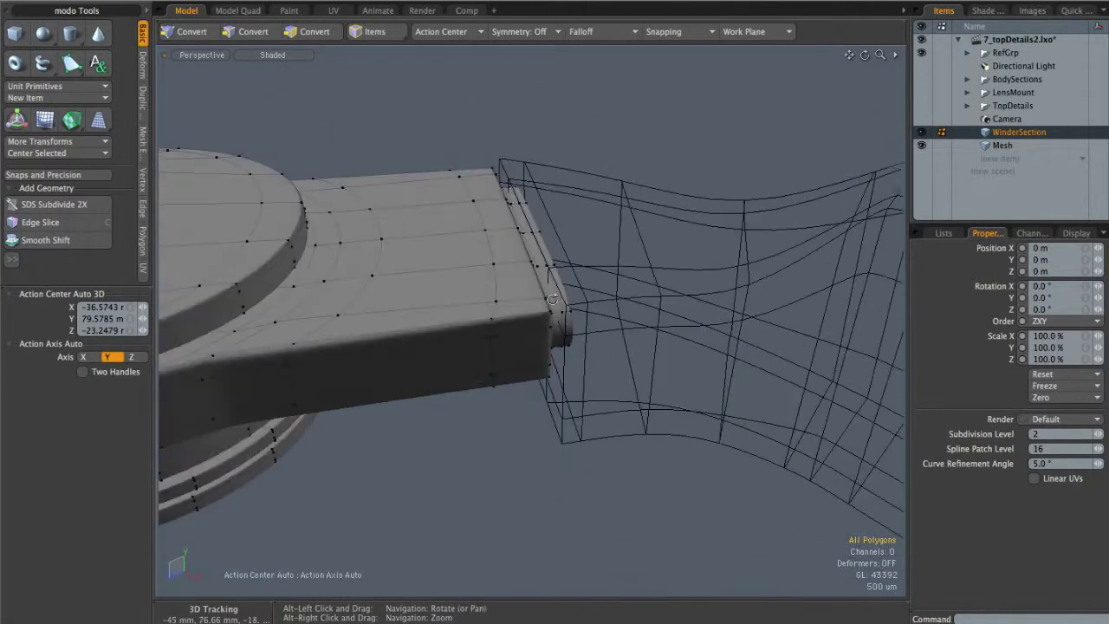
Merge the lever handle mesh into WinderSection by cutting and pasting its geometry, and put WinderSection in the TopDetails group
left_click(1007, 149, "shift")
left_click_drag(831, 217, 641, 341, "alt")
right_click_drag(641, 342, 580, 343, "alt")
mouse_move(580, 343)
left_mouse_down("alt")
mouse_move(690, 352)
mouse_move(898, 171)
left_mouse_up("alt")
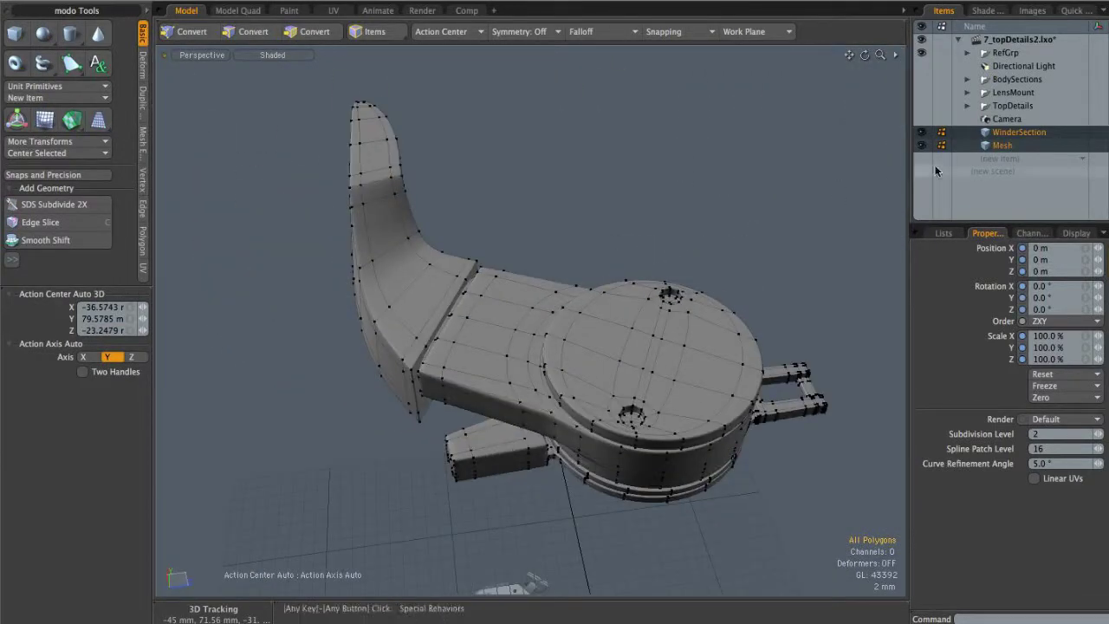
key("super+x")
key("super+v")
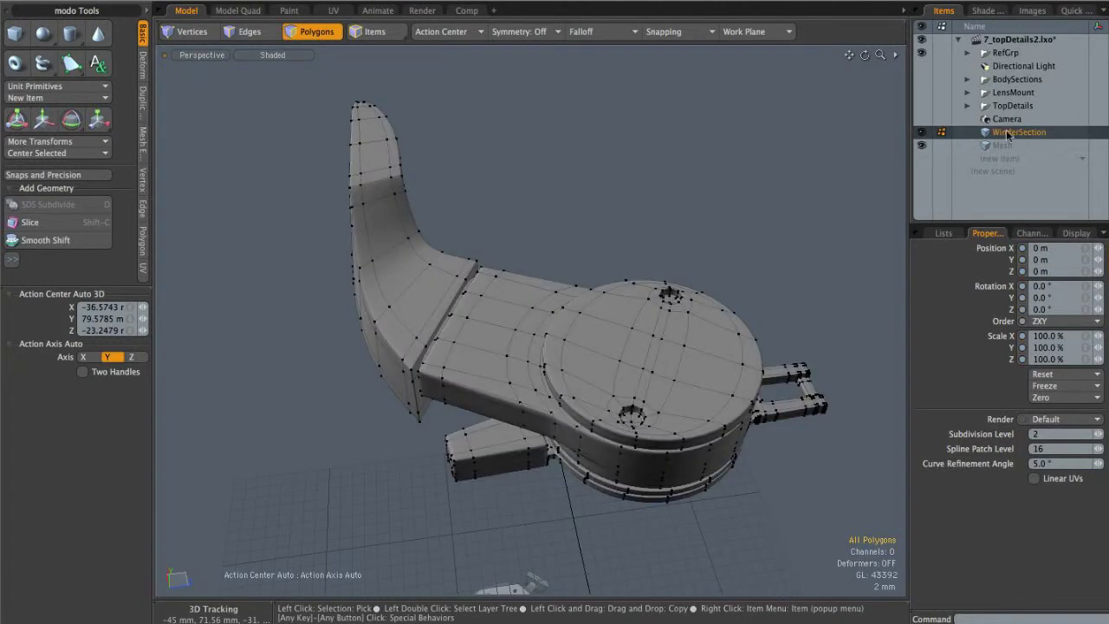
left_click_drag(991, 130, 1010, 106)
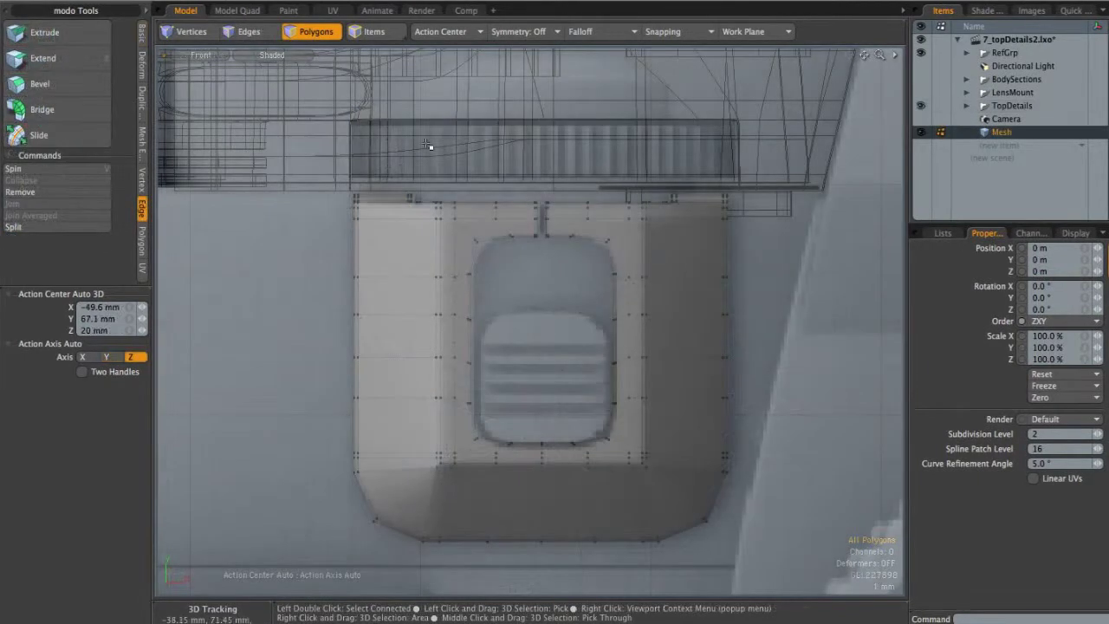
Examine the windowed front plate against the front reference and its beveled, smoothed shape in perspective
right_click_drag(675, 350, 529, 356, "alt")
left_click_drag(651, 347, 545, 337, "alt+shift")
right_click_drag(546, 336, 638, 313, "alt")
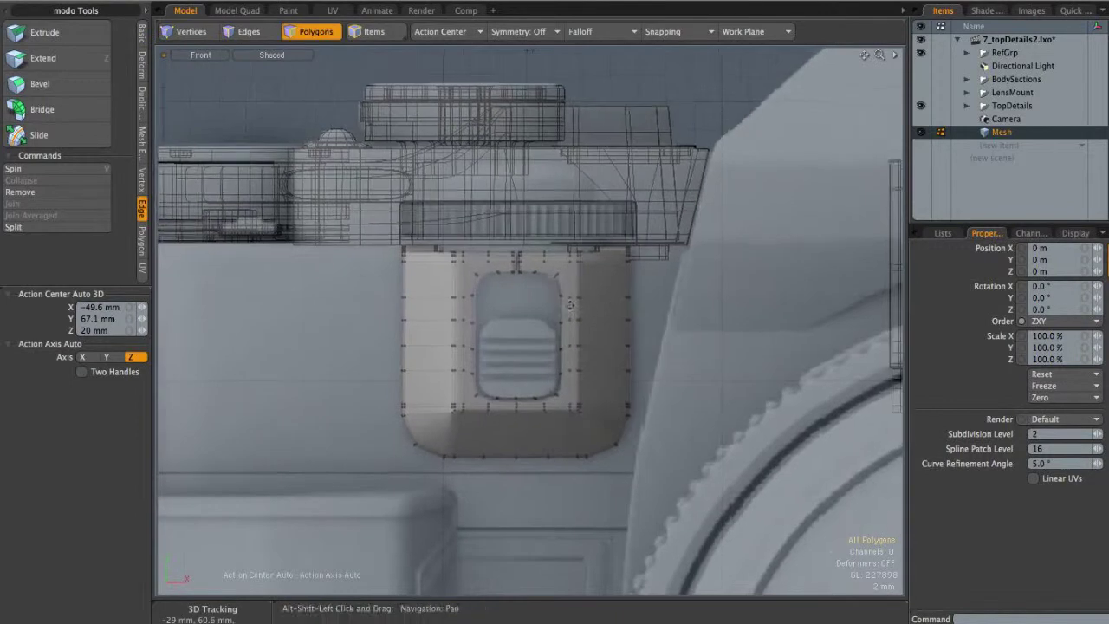
left_click_drag(533, 328, 555, 311, "alt+shift")
key("ctrl+space")
left_click(580, 290)
left_click_drag(616, 292, 548, 317, "alt")
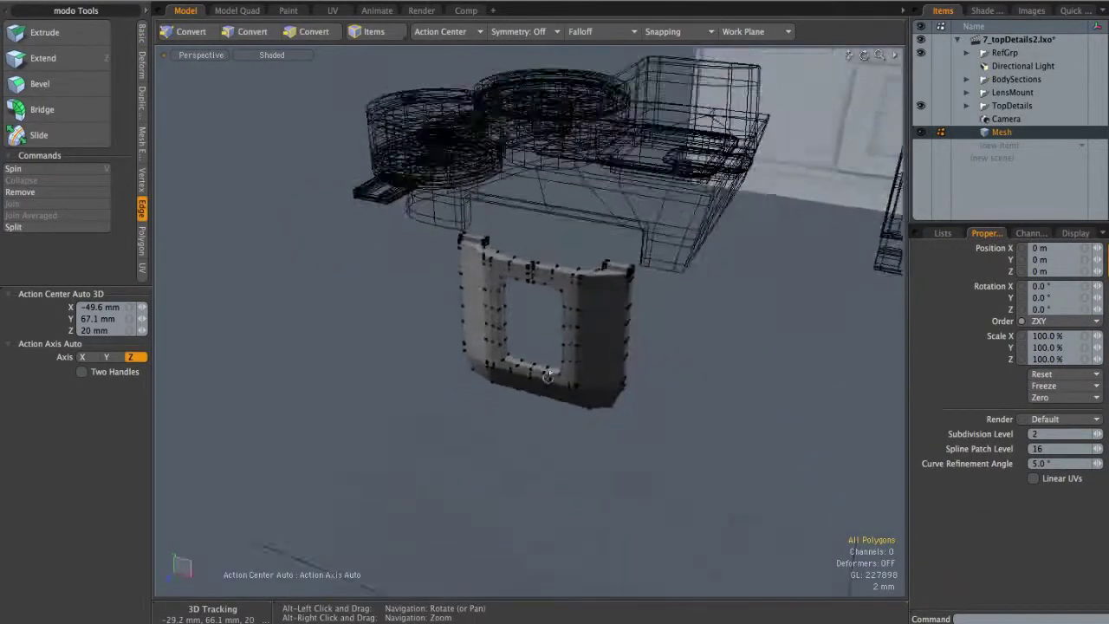
right_click_drag(547, 317, 600, 304, "alt")
left_click_drag(521, 330, 482, 365, "alt")
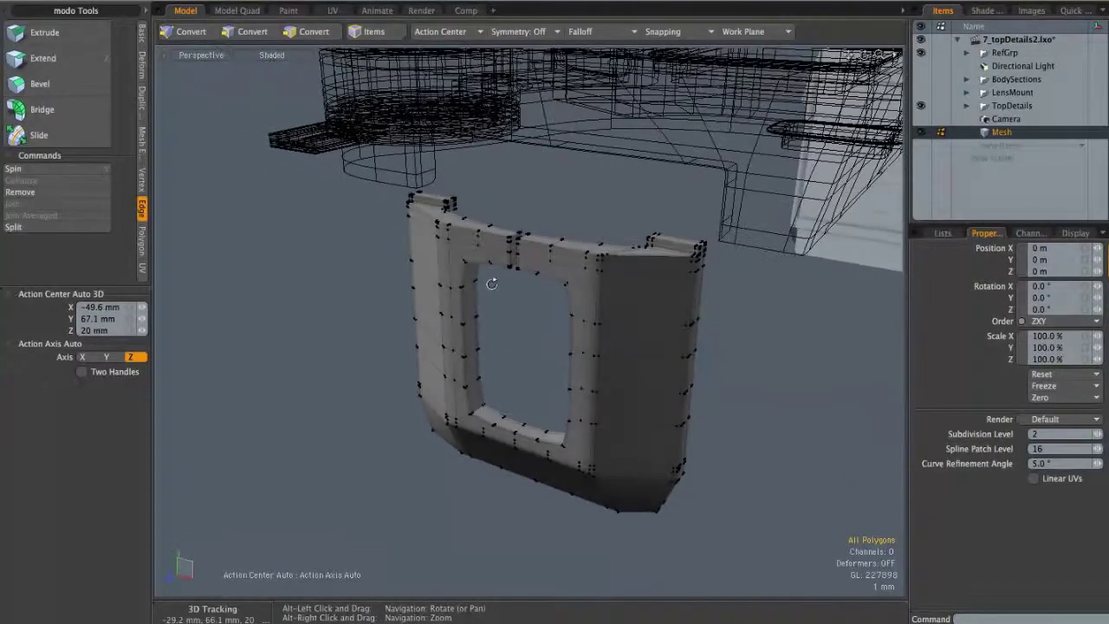
left_click_drag(553, 329, 519, 340, "alt")
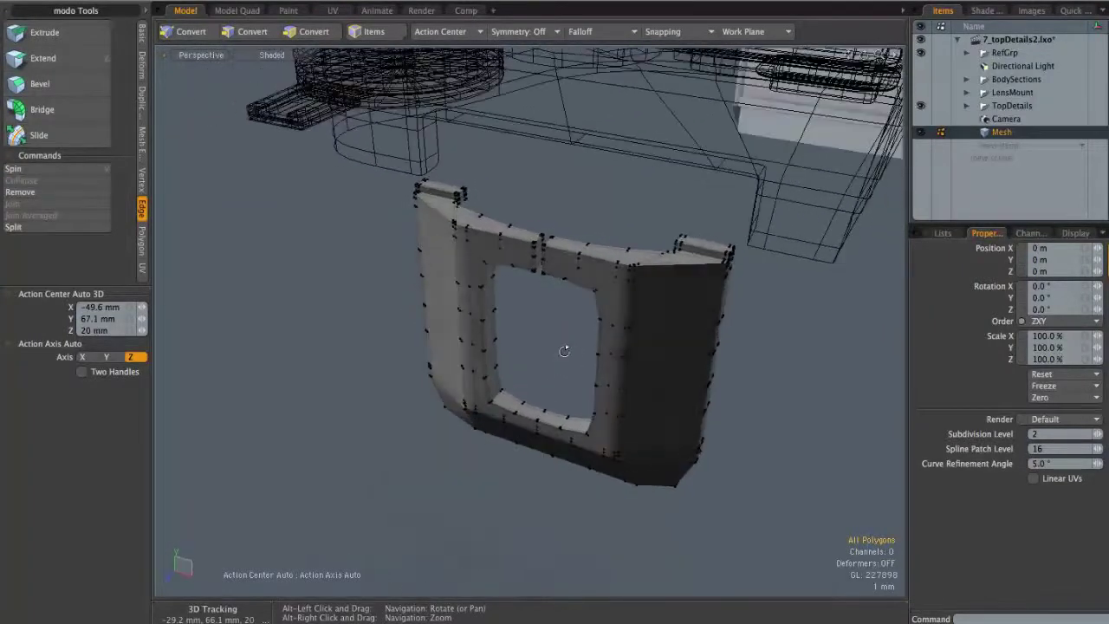
left_click_drag(561, 342, 385, 227, "alt")
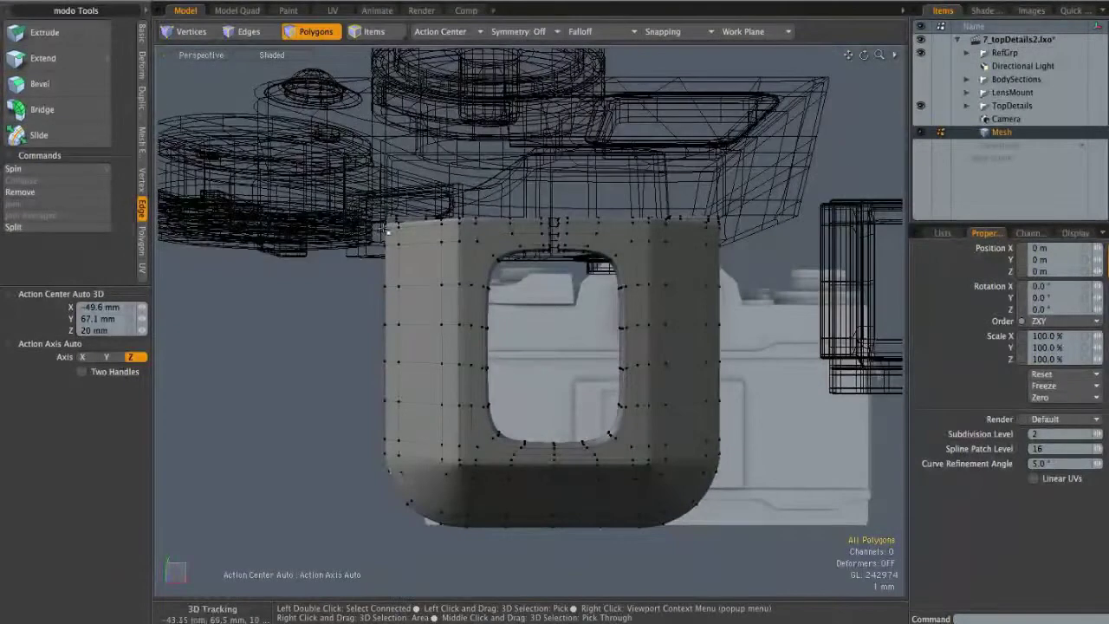
Check the plate's side profile and unhide the row of staged copies that show its construction
left_click_drag(391, 510, 503, 416, "alt")
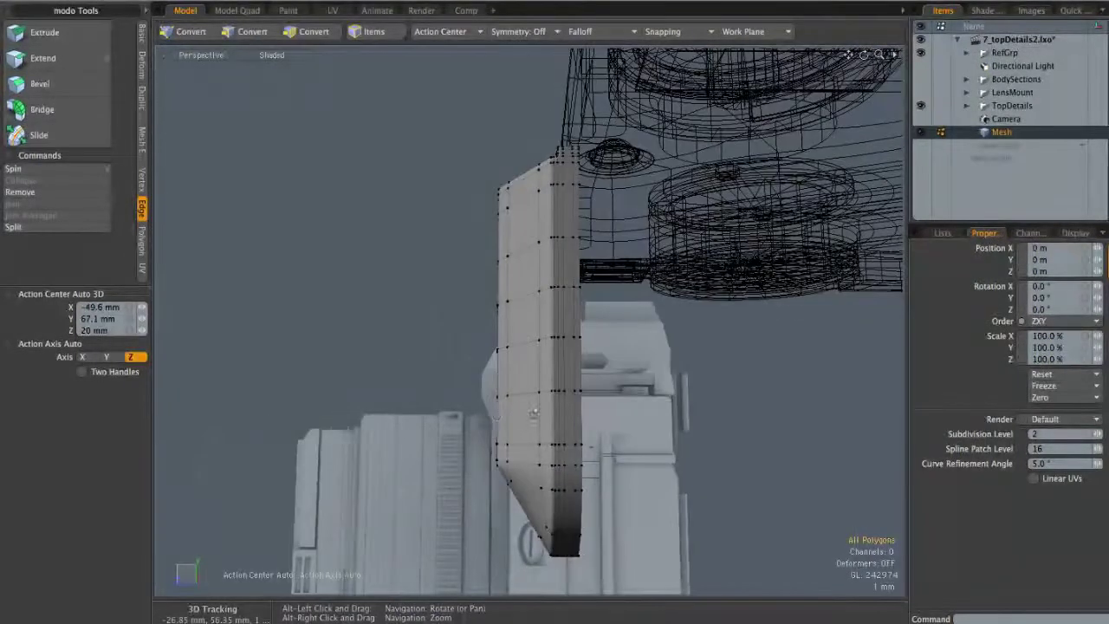
left_click_drag(518, 348, 429, 251, "alt")
left_click_drag(639, 284, 707, 211, "alt")
left_click_drag(604, 236, 613, 282, "alt")
key("u")
left_click_drag(532, 302, 234, 240, "alt")
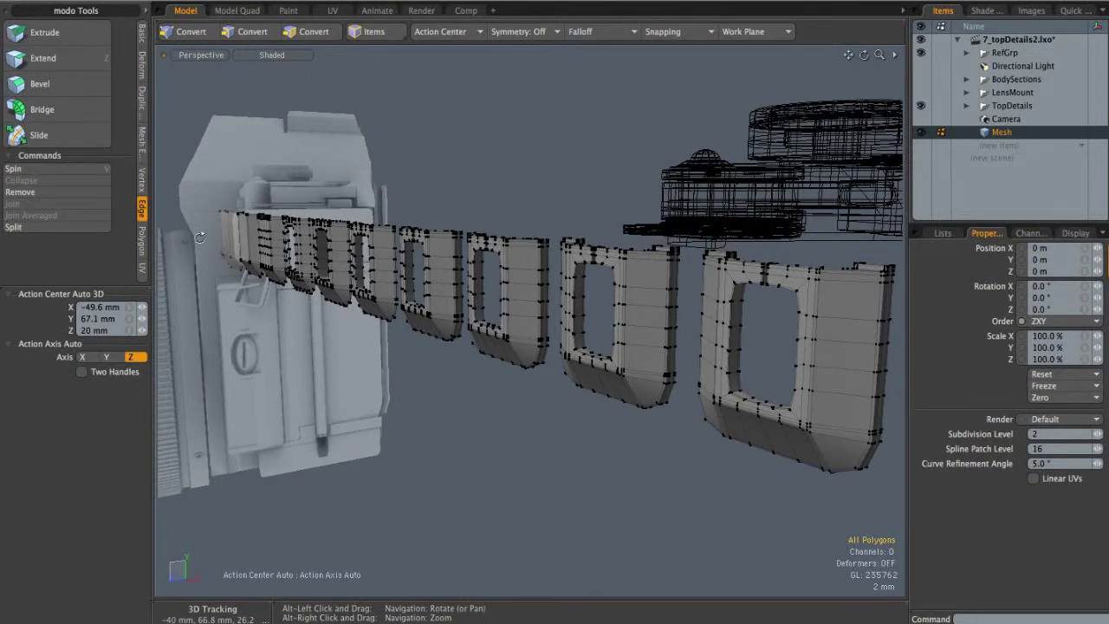
Examine the first stage's six front polygons and its two lower corner vertices
key("3")
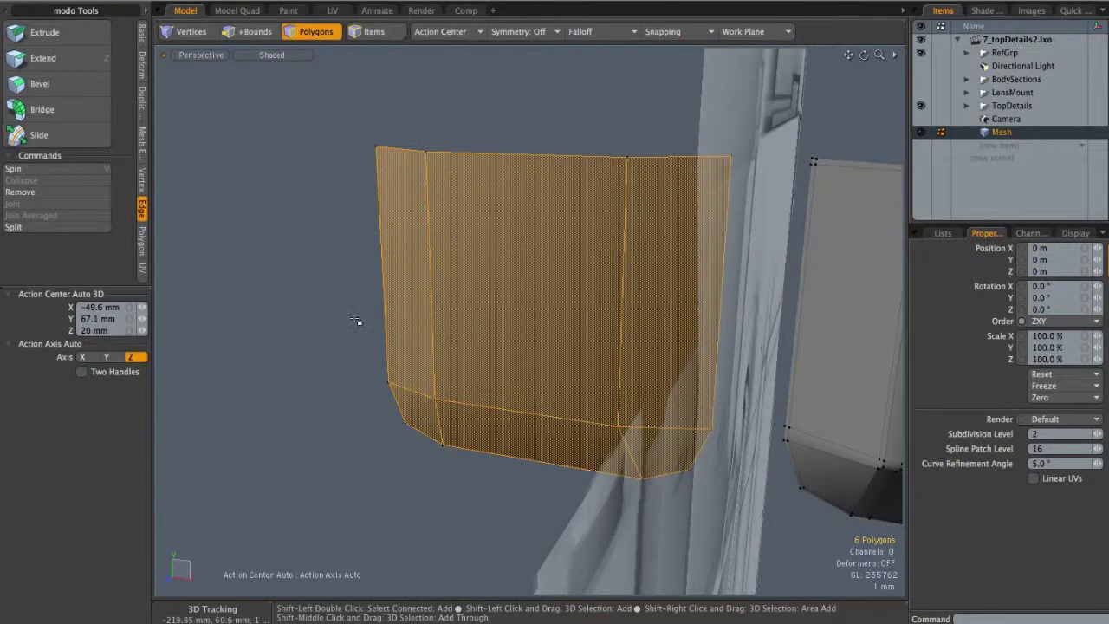
left_click_drag(361, 321, 555, 286, "alt")
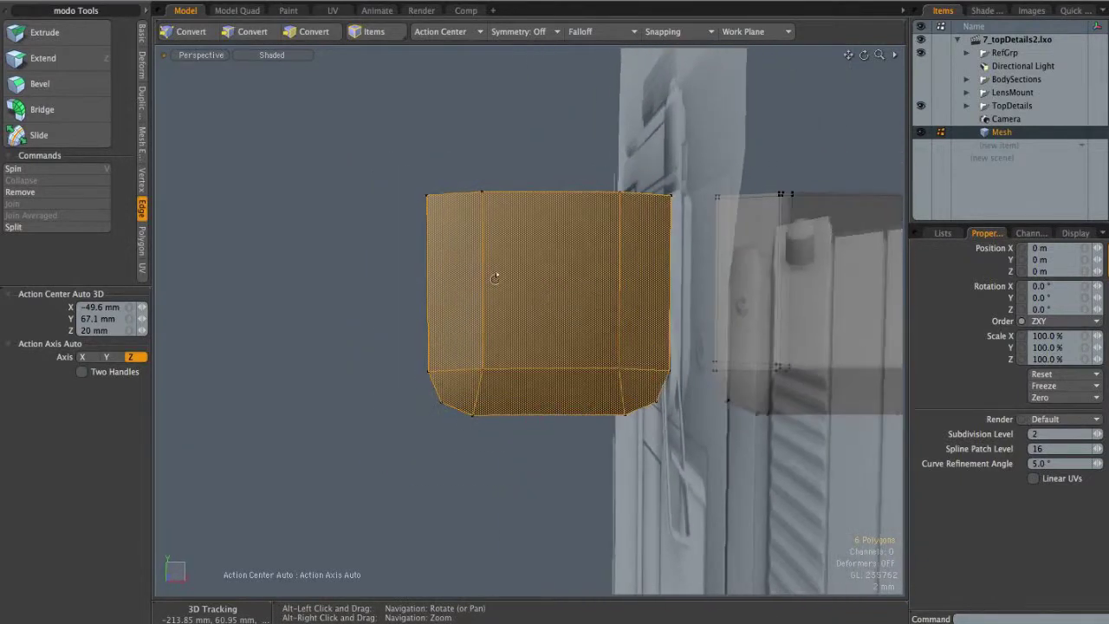
key("1")
left_click(441, 402)
left_click_drag(639, 398, 662, 395, "alt")
left_click(657, 403, "shift")
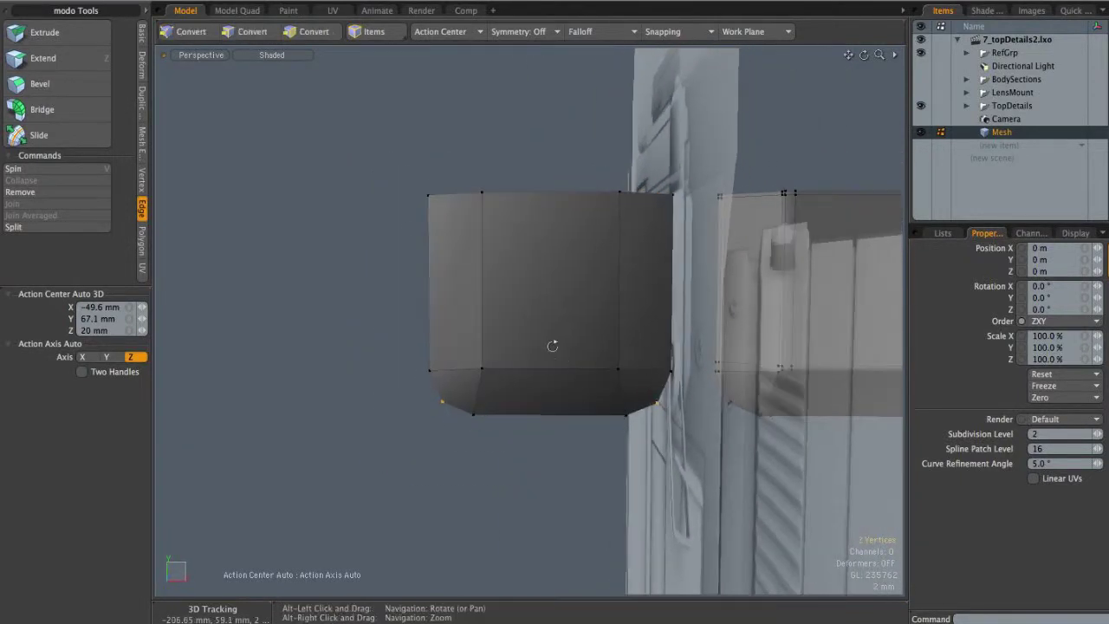
Examine the second stage's support edge loops and its subdivided shape
key("3")
left_click(525, 208)
left_click_drag(524, 208, 545, 274, "alt")
key("2")
double_click(663, 325, "shift")
left_click(651, 497)
key("3")
double_click(629, 373)
left_click_drag(630, 373, 485, 199, "alt")
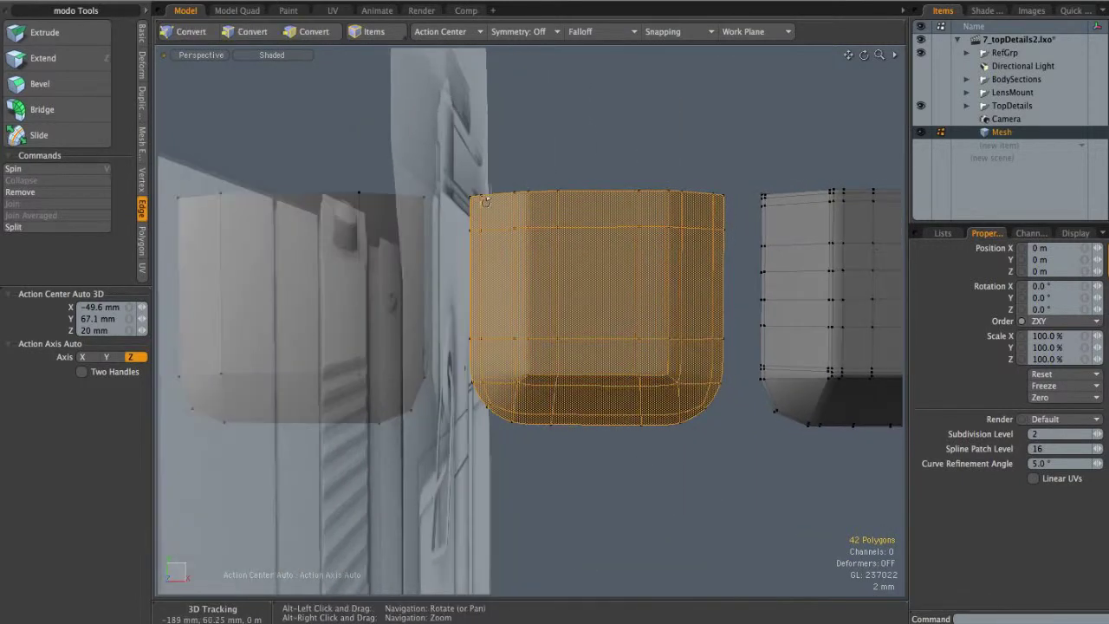
Examine the second stage's central front polygon and the third stage's grid of vertical and horizontal slices
left_click(742, 168)
left_click_drag(743, 168, 450, 217, "alt")
left_click(451, 218)
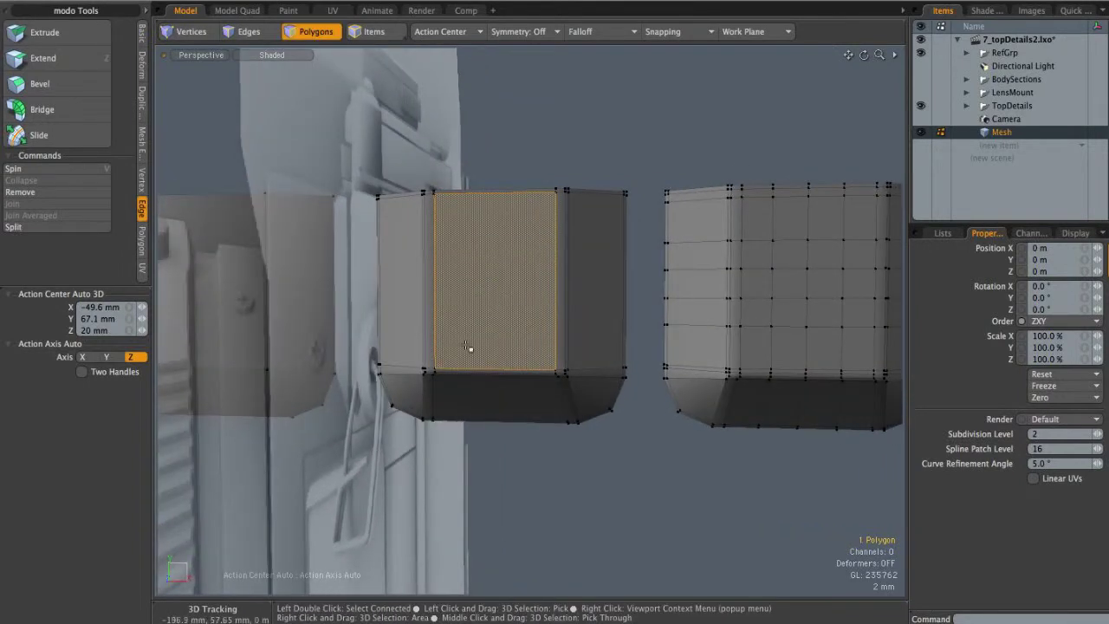
left_click(643, 291)
mouse_move(757, 262)
left_mouse_down("alt+shift")
mouse_move(666, 257)
mouse_move(655, 318)
left_mouse_up("alt+shift")
key("2")
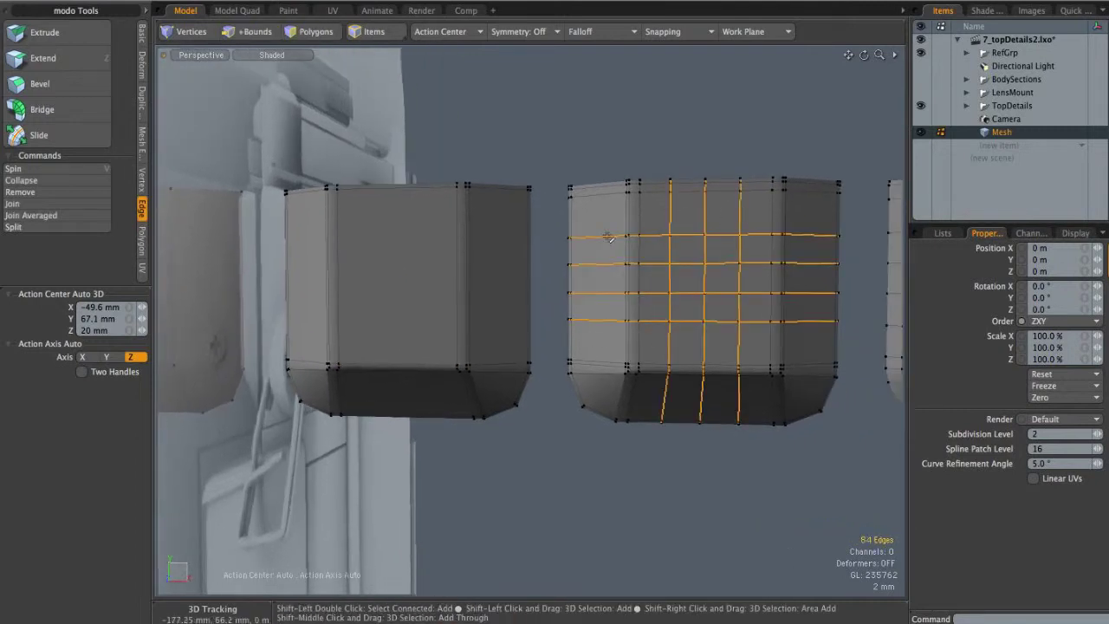
left_click_drag(864, 217, 532, 277, "alt+shift")
left_click(648, 214)
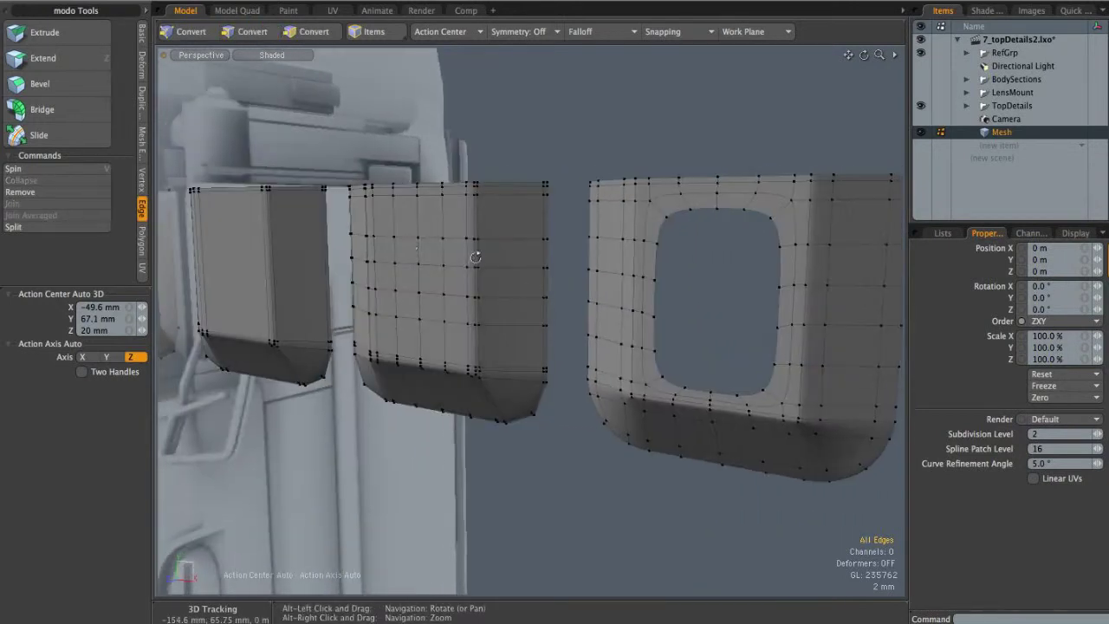
Examine the fourth stage's edge loop around the window opening and the opening's two upper corner vertices
left_click_drag(420, 250, 711, 245, "alt")
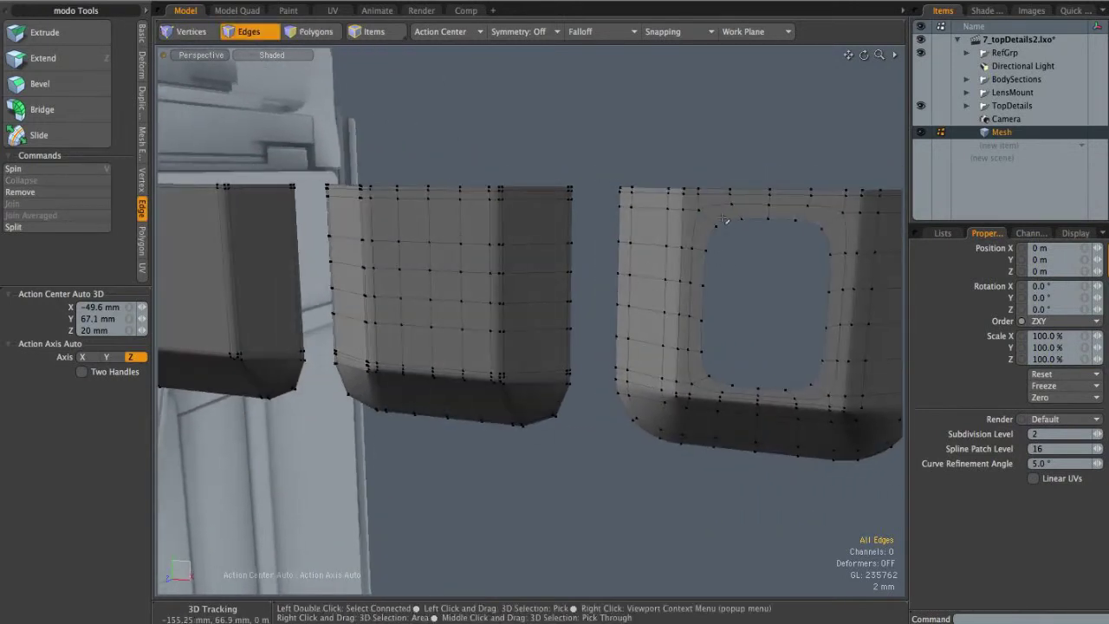
left_click(696, 231, "shift")
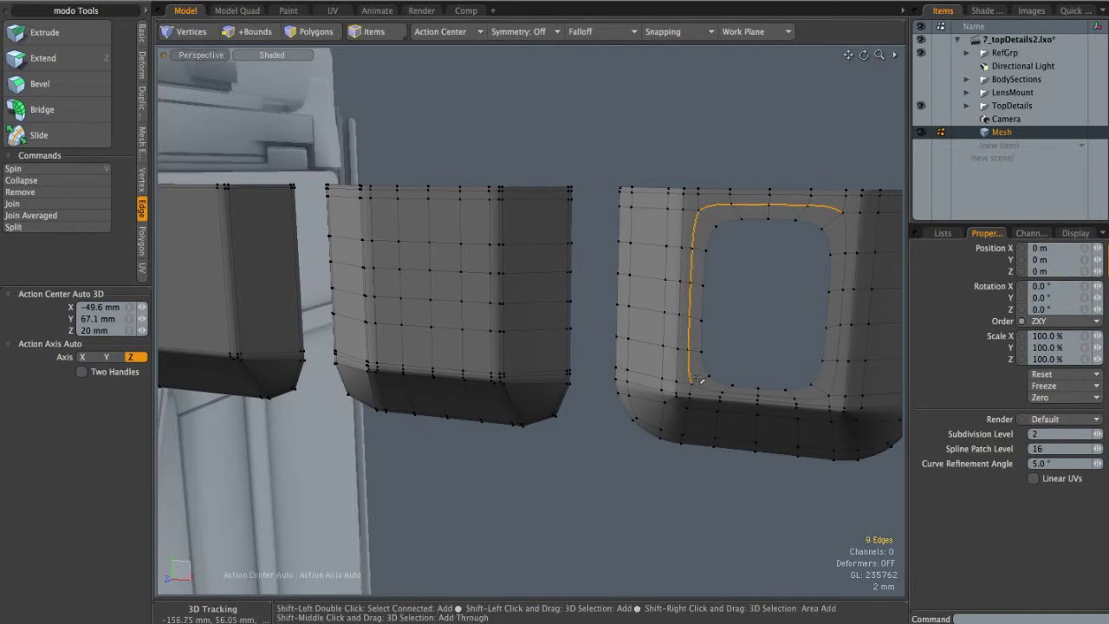
left_click(809, 338)
left_click_drag(759, 268, 611, 243, "alt+shift")
key("1")
left_click(543, 226)
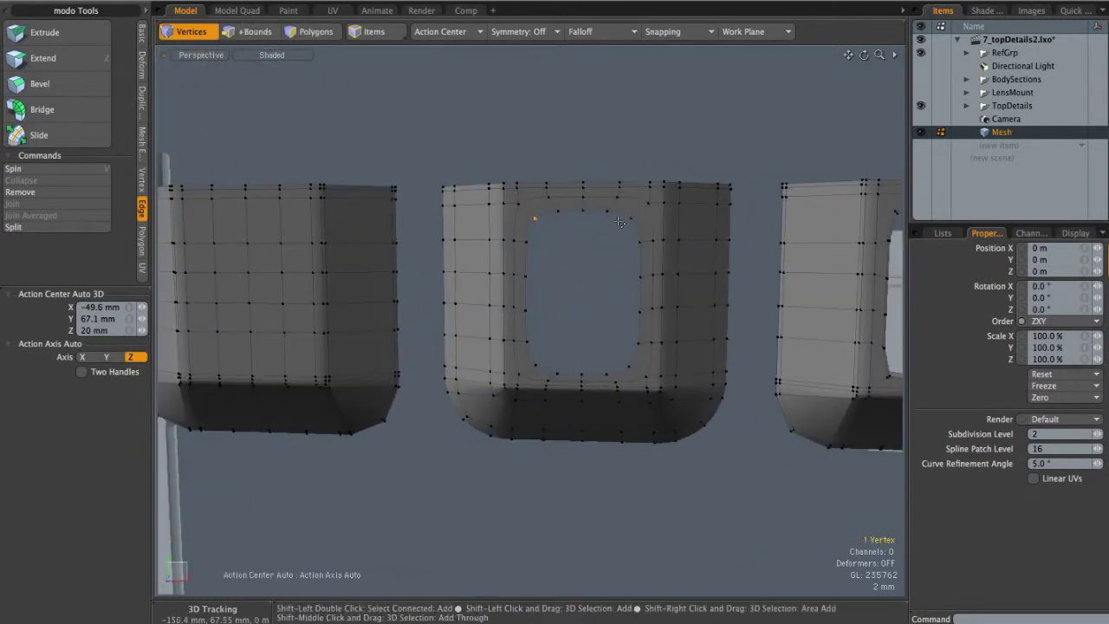
left_click(631, 219, "shift")
left_click_drag(592, 280, 675, 258, "alt")
Bevel the three short center edges above the window opening with round level 0 and select the resulting strip of polygons
key("space")
left_click_drag(387, 216, 418, 205, "alt")
key("space")
double_click(406, 208)
key("2")
scroll(419, 205, "up", 3)
key("b")
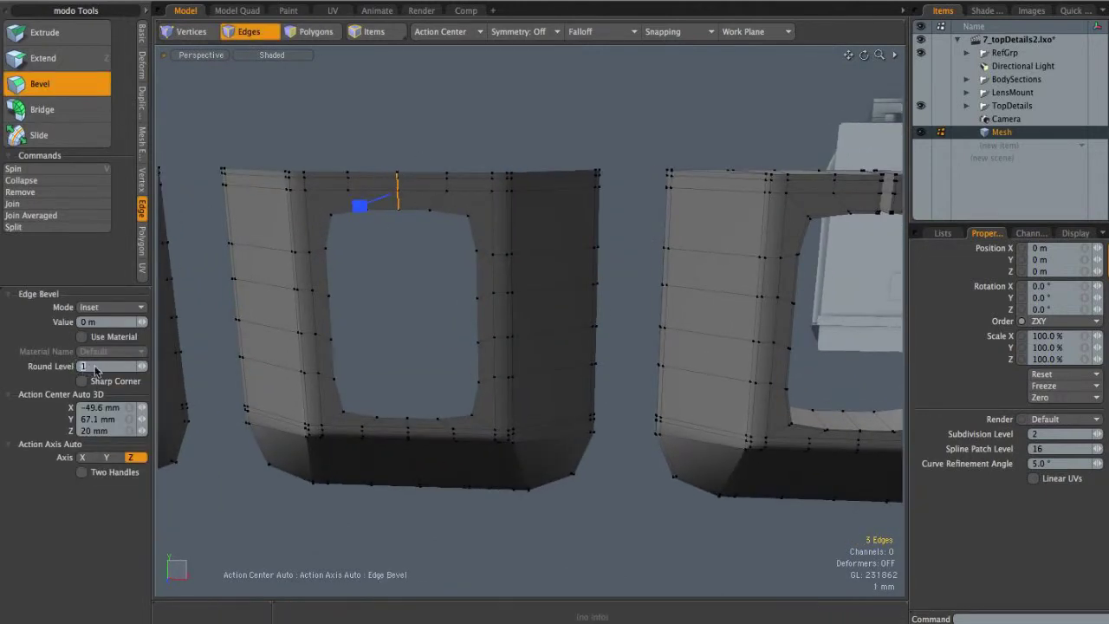
type("0")
key("Return")
key("3")
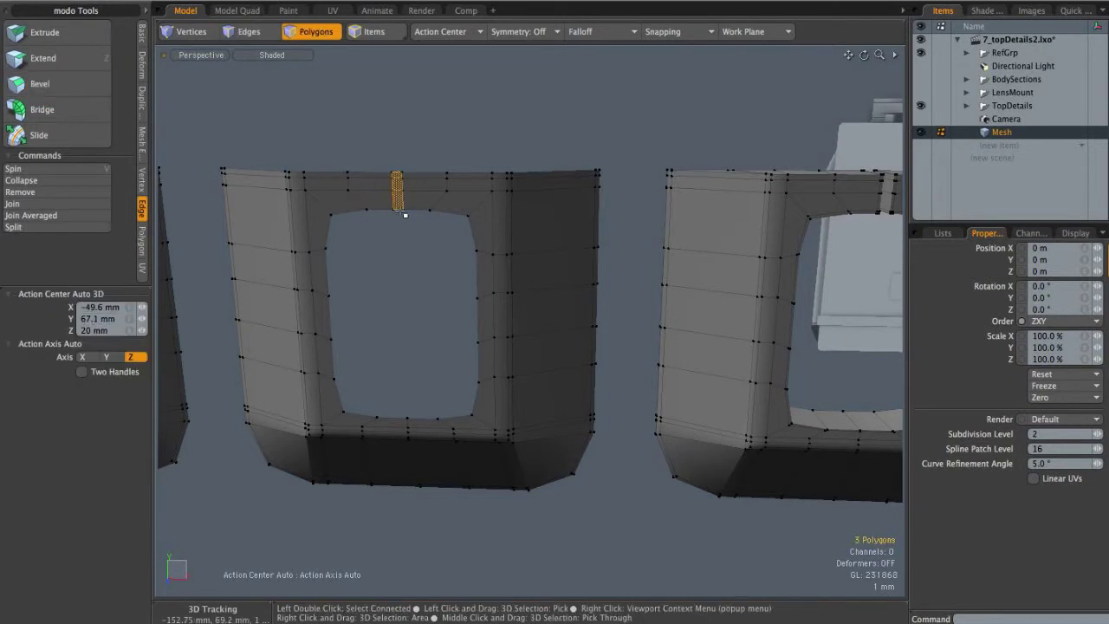
Delete the strip above the window to open a slot, and add a loop slice beside each side of it
left_click_drag(486, 140, 798, 248, "alt")
scroll(352, 210, "up", 4)
key("2")
left_click(344, 226)
key("alt+c")
left_click_drag(345, 227, 377, 228)
key("space")
left_click(383, 228)
key("alt+c")
key("space")
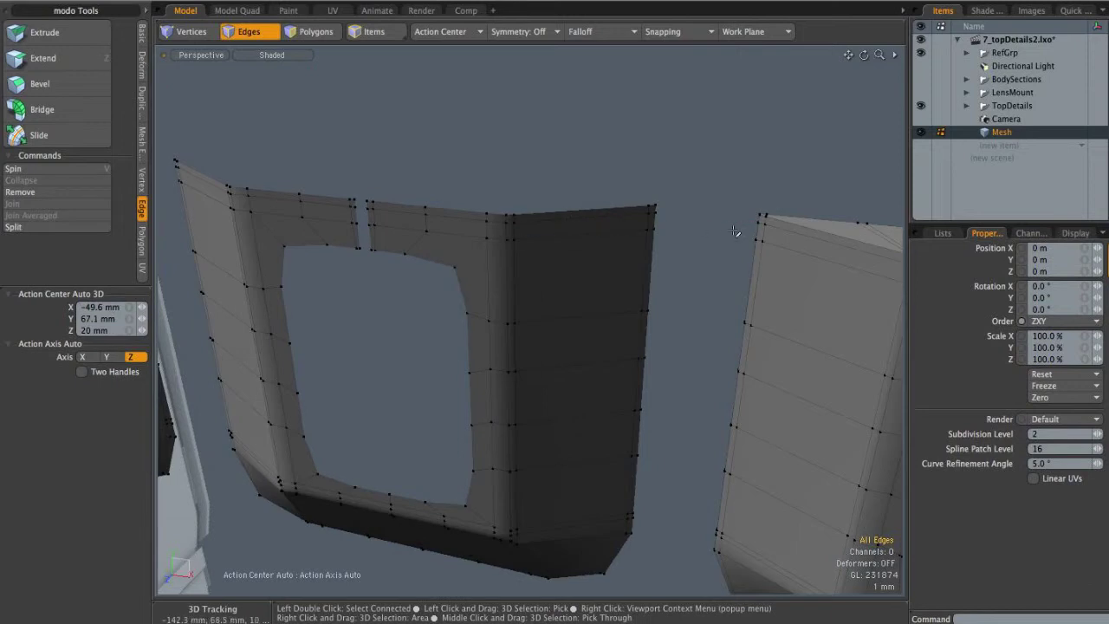
Extend all border edges of the slotted plate backward, scale them flat and offset them 250 µm in Z
left_click_drag(736, 238, 632, 218, "alt")
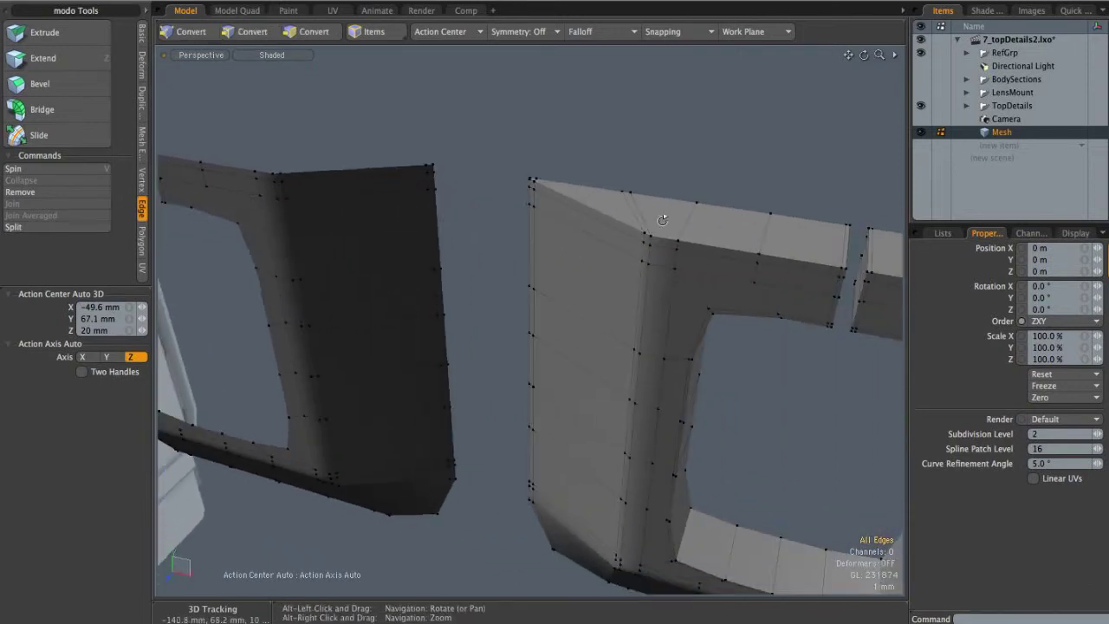
mouse_move(766, 255)
left_mouse_down("alt")
mouse_move(701, 260)
mouse_move(752, 253)
left_mouse_up("alt")
left_click_drag(538, 230, 675, 260, "alt+shift")
double_click(511, 231)
left_click_drag(511, 231, 396, 373, "alt")
key("z")
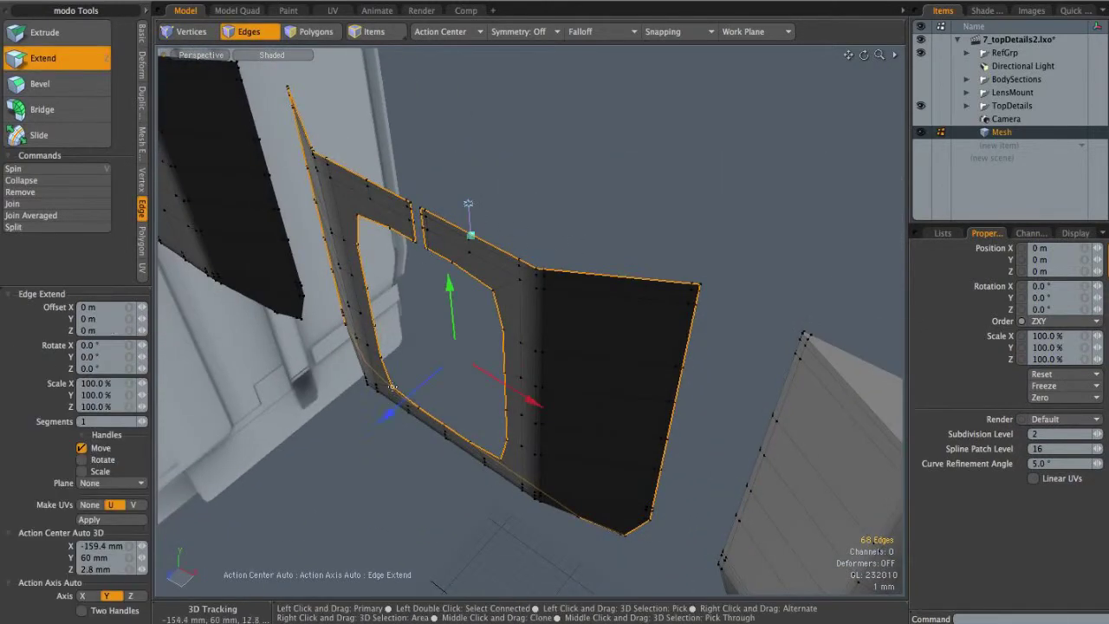
left_click_drag(386, 415, 457, 408)
key("r")
key("w")
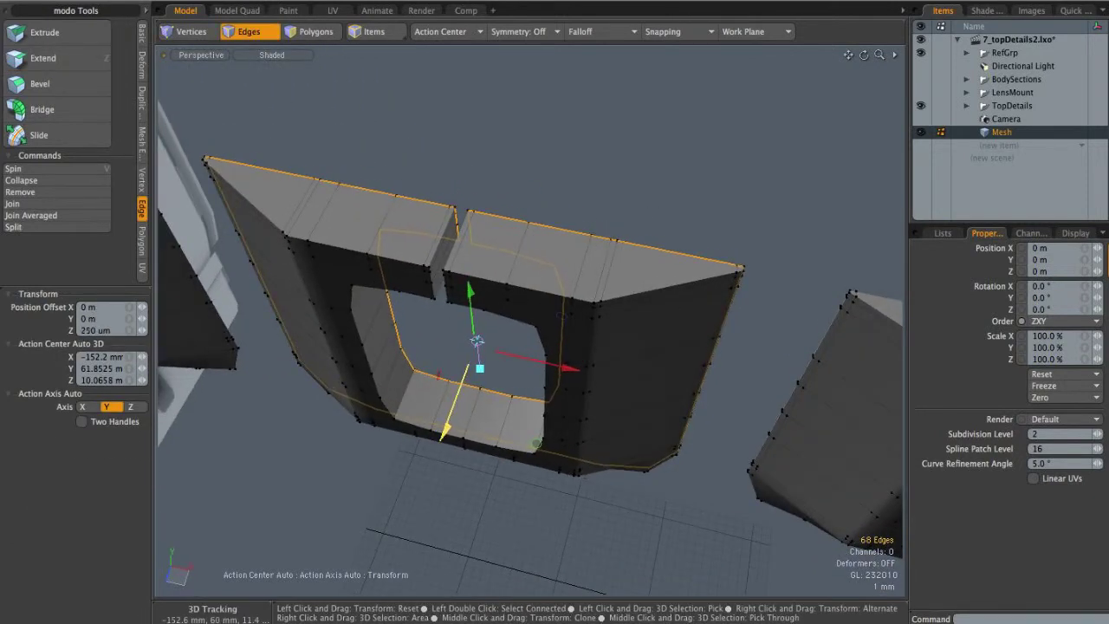
key("q")
left_click(664, 226)
Examine the next stage's curved rear rim and the matching top rear vertices on the current plate
mouse_move(696, 272)
left_mouse_down("alt+shift")
mouse_move(542, 257)
mouse_move(559, 231)
mouse_move(673, 280)
mouse_move(694, 271)
left_mouse_up("alt+shift")
scroll(559, 231, "down", 5)
left_click_drag(848, 315, 767, 304, "alt+shift")
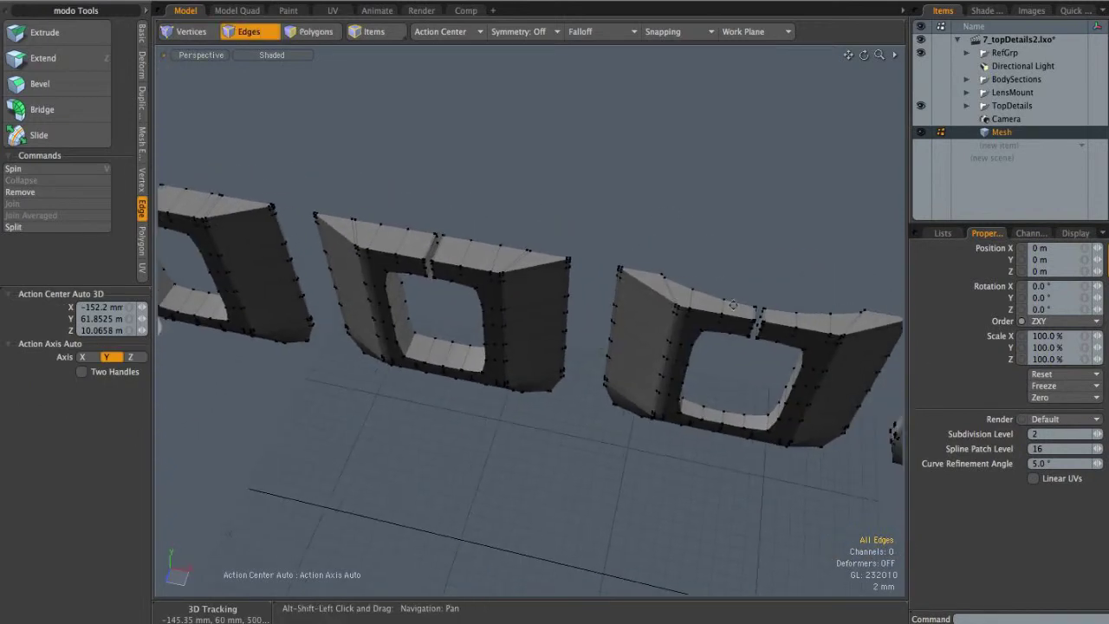
left_click_drag(646, 280, 485, 246, "alt")
scroll(510, 272, "up", 3)
key("1")
left_click(436, 269)
left_click_drag(504, 286, 409, 267, "alt")
left_click_drag(762, 312, 632, 321, "alt")
left_click_drag(478, 314, 387, 270, "alt+shift")
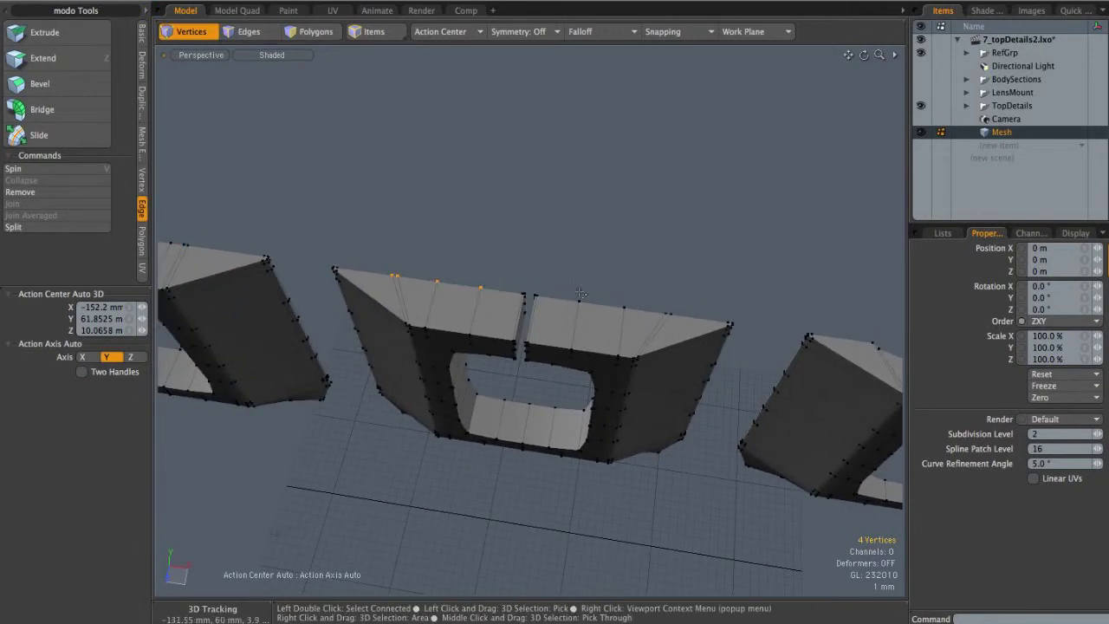
In top view, select the plate's rear rim vertices between its two outer corners
key("ctrl+space")
left_click(606, 248)
left_click_drag(564, 287, 551, 199, "alt+shift")
scroll(473, 274, "up", 3)
scroll(423, 297, "up", 3)
left_click_drag(421, 296, 408, 256, "alt+shift")
left_click(351, 270)
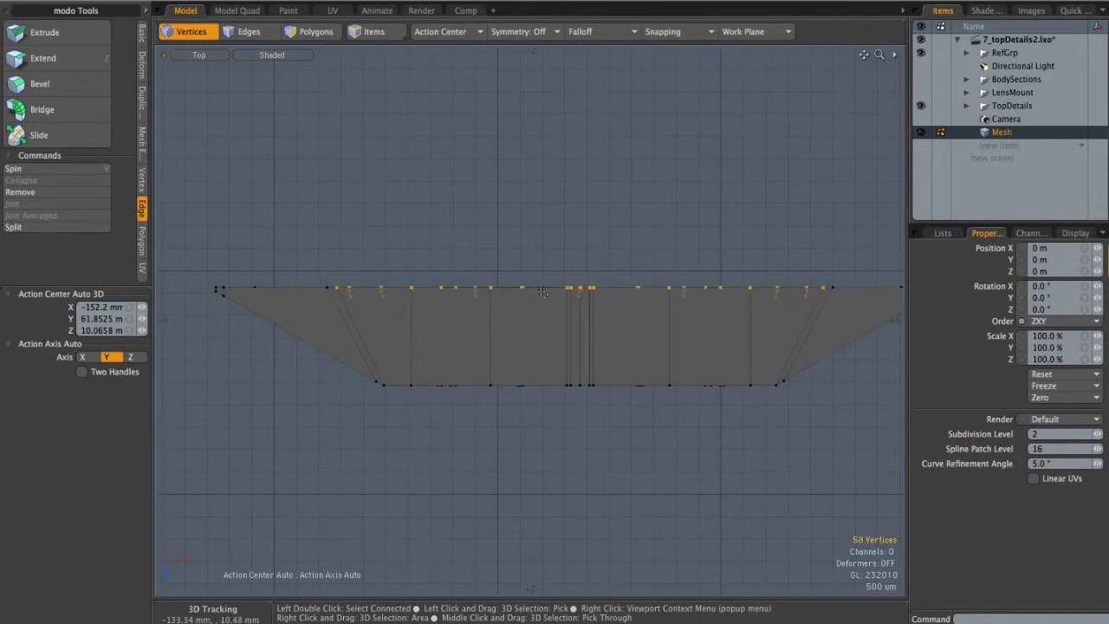
Remove the vertices along the plate's bottom rear rim from the selection in perspective
key("ctrl+space")
left_click(406, 258)
scroll(543, 257, "down", 3)
mouse_move(543, 257)
left_mouse_down("alt")
mouse_move(513, 321)
mouse_move(509, 369)
left_mouse_up("alt")
right_click_drag(517, 382, 419, 401, "ctrl")
right_click_drag(678, 444, 672, 447, "ctrl")
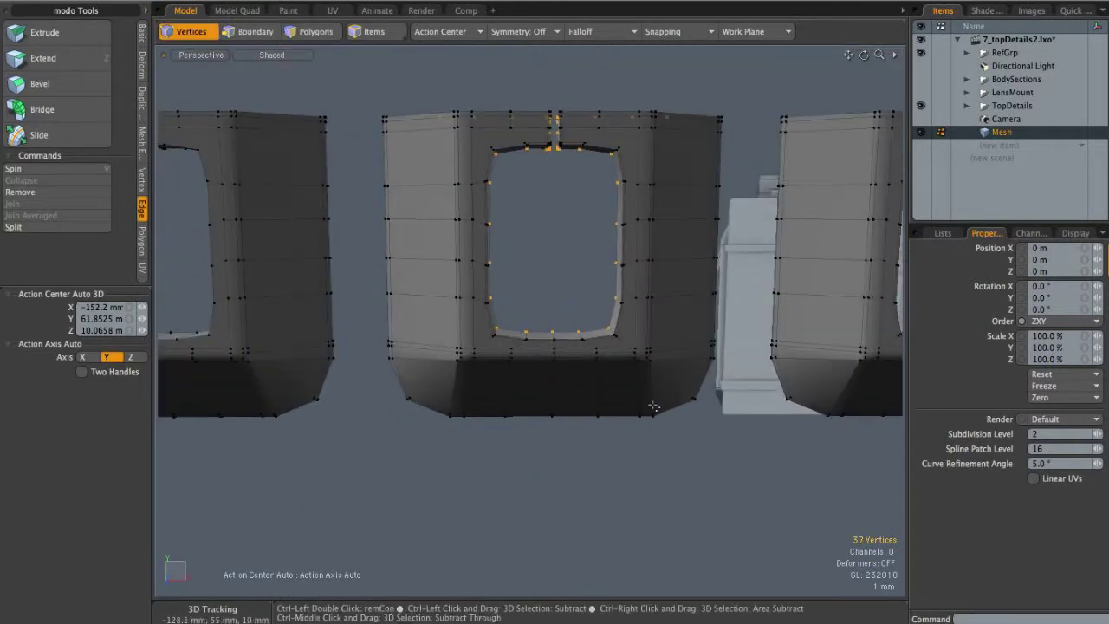
In top view, centre a cylindrical falloff on the middle of the plate's rear rim, sized about 5.46 mm in X and 2.02 mm in Z
key("ctrl+space")
left_click(572, 323)
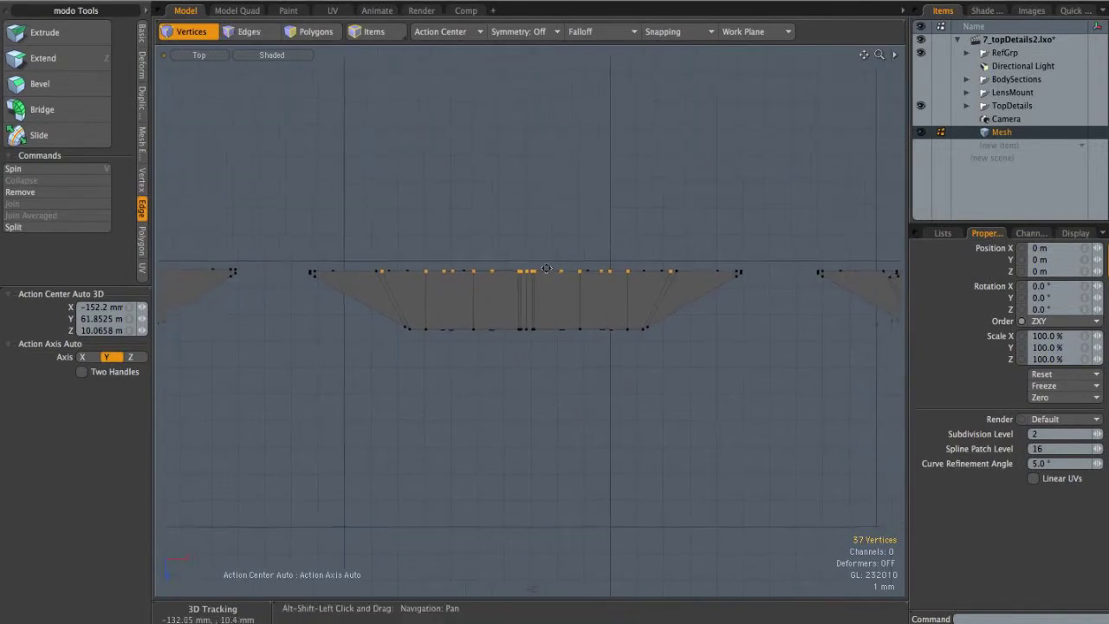
left_click(591, 32)
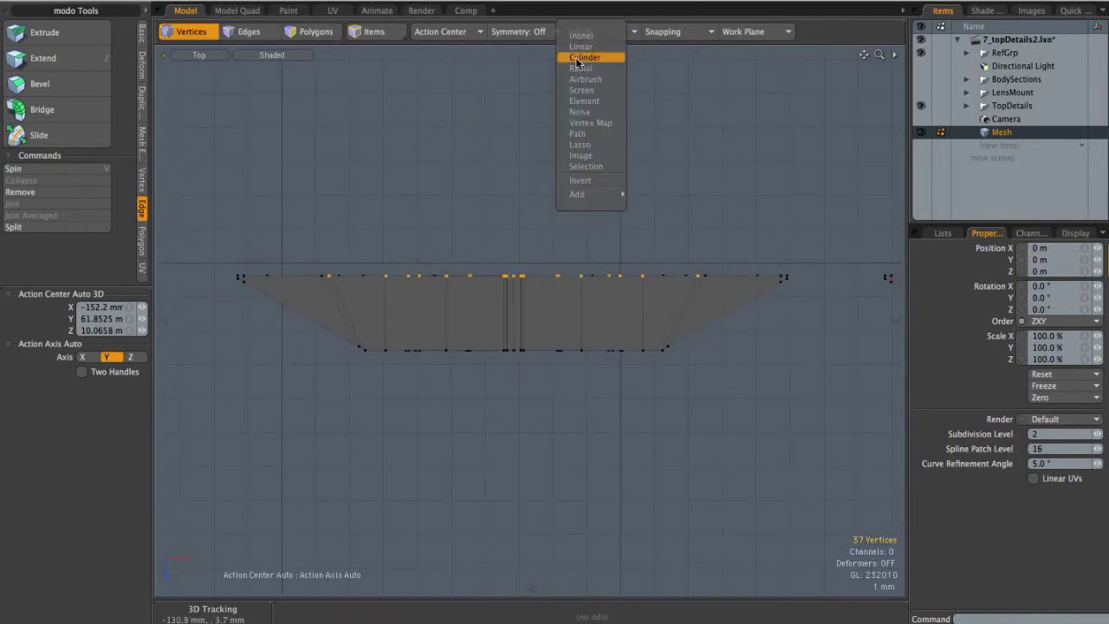
left_click(585, 58)
scroll(517, 268, "up", 2)
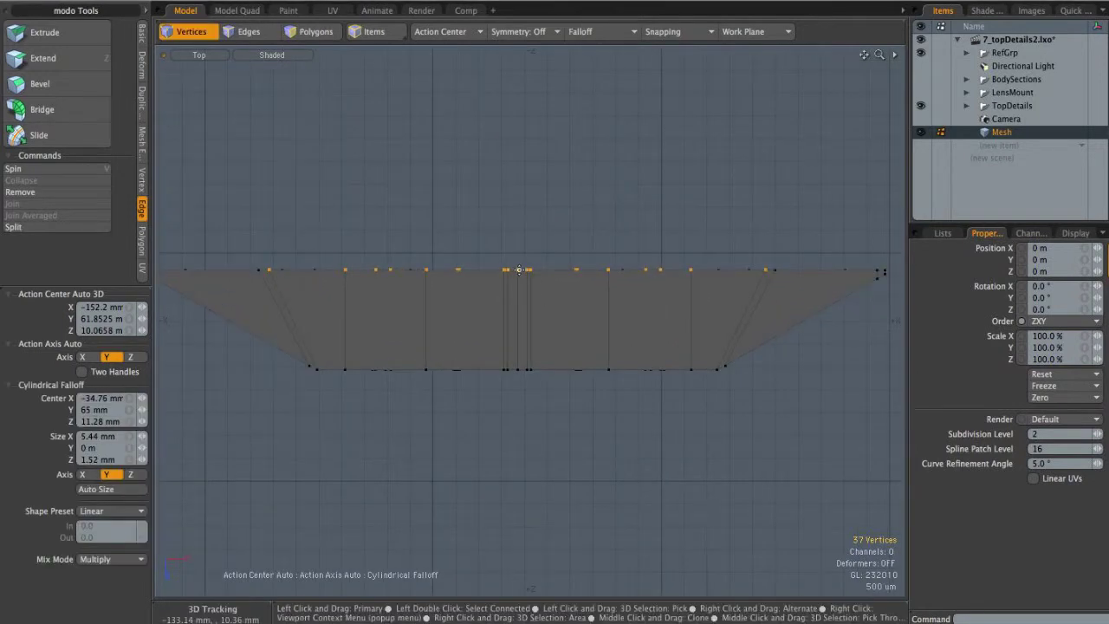
left_click(517, 269)
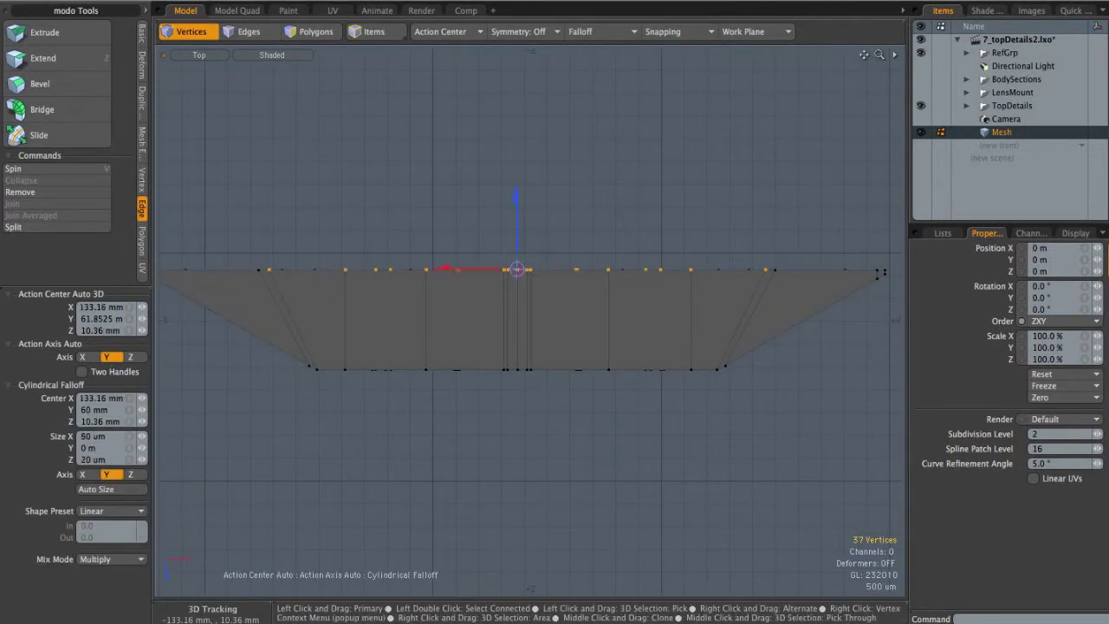
left_click_drag(672, 270, 767, 179)
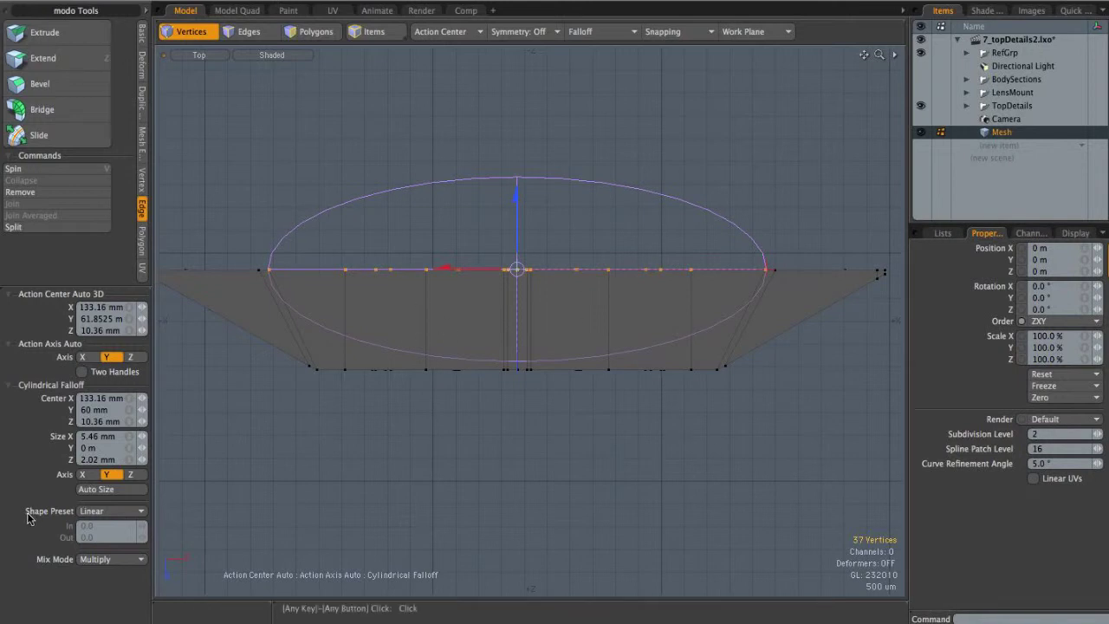
Bow the selected rear rim vertices inward by 1.1 mm in Z using the Ease-In falloff shape, and clear the falloff
left_click(107, 510)
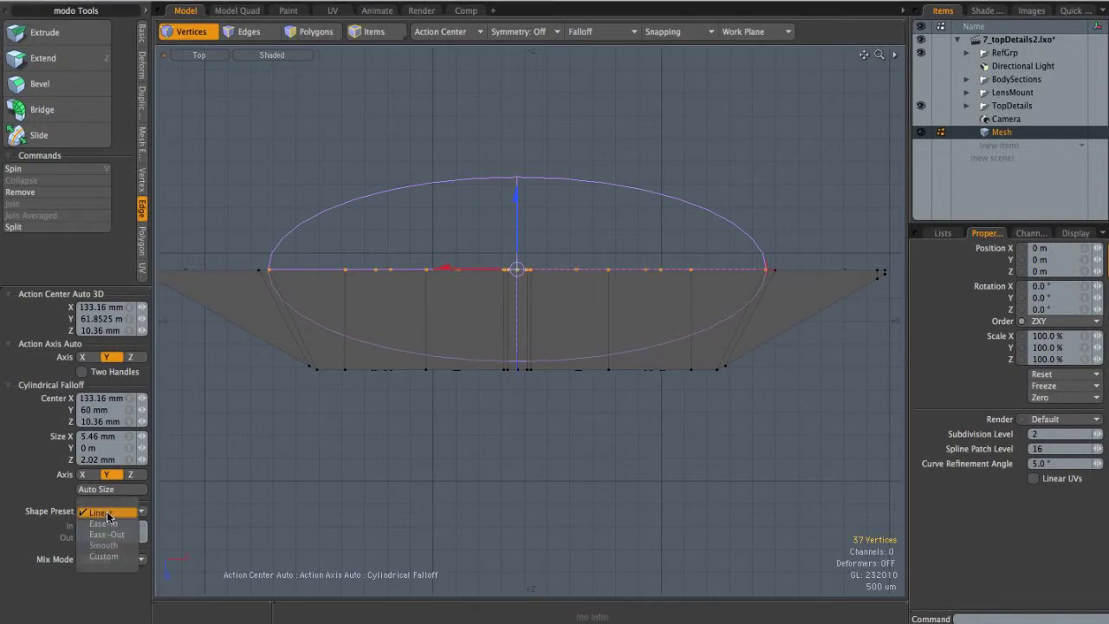
left_click(105, 535)
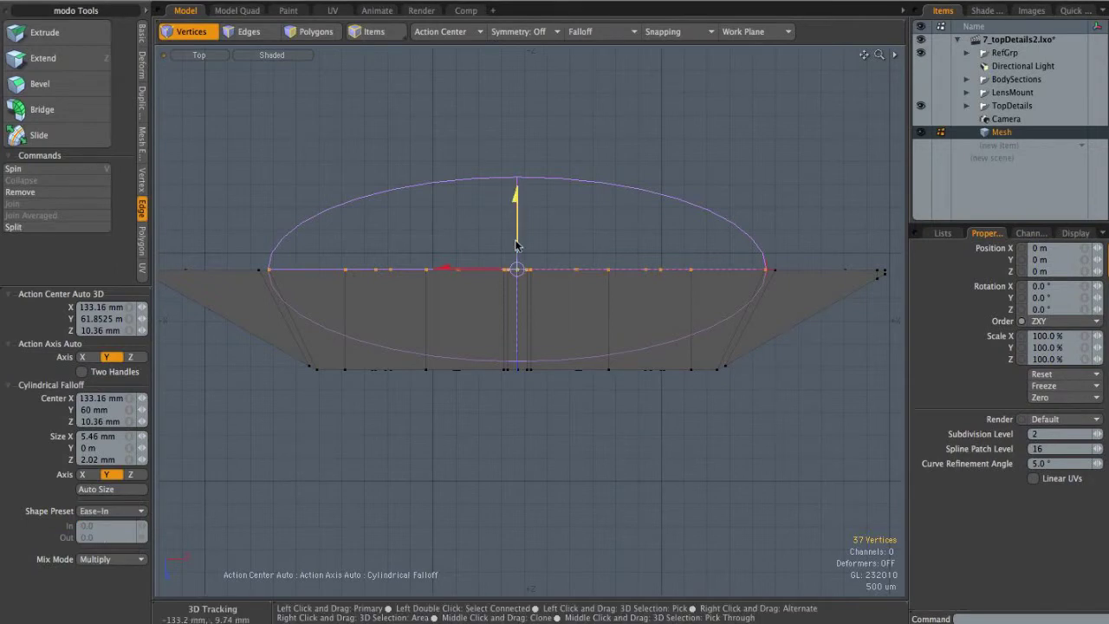
key("w")
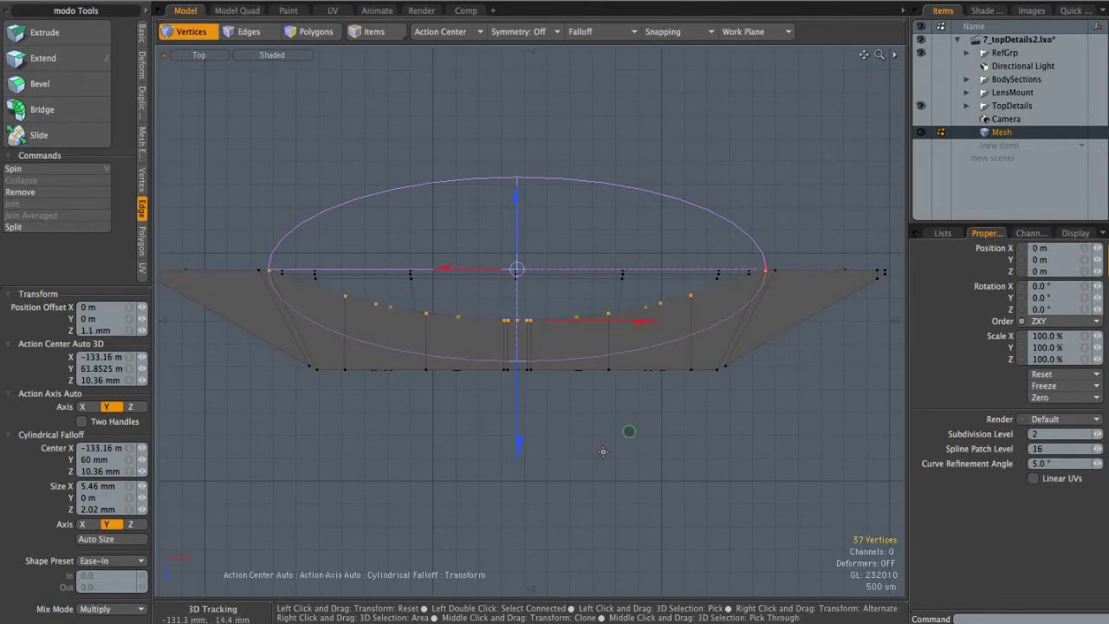
left_click(592, 31)
left_click(589, 46)
key("ctrl+space")
left_click(670, 283)
key("space")
Examine in perspective how the next stage's plate extends backward at its outer ends compared with the current plate
left_click_drag(667, 346, 557, 230, "alt")
scroll(634, 292, "down", 3)
key("2")
left_click_drag(656, 254, 686, 323, "alt")
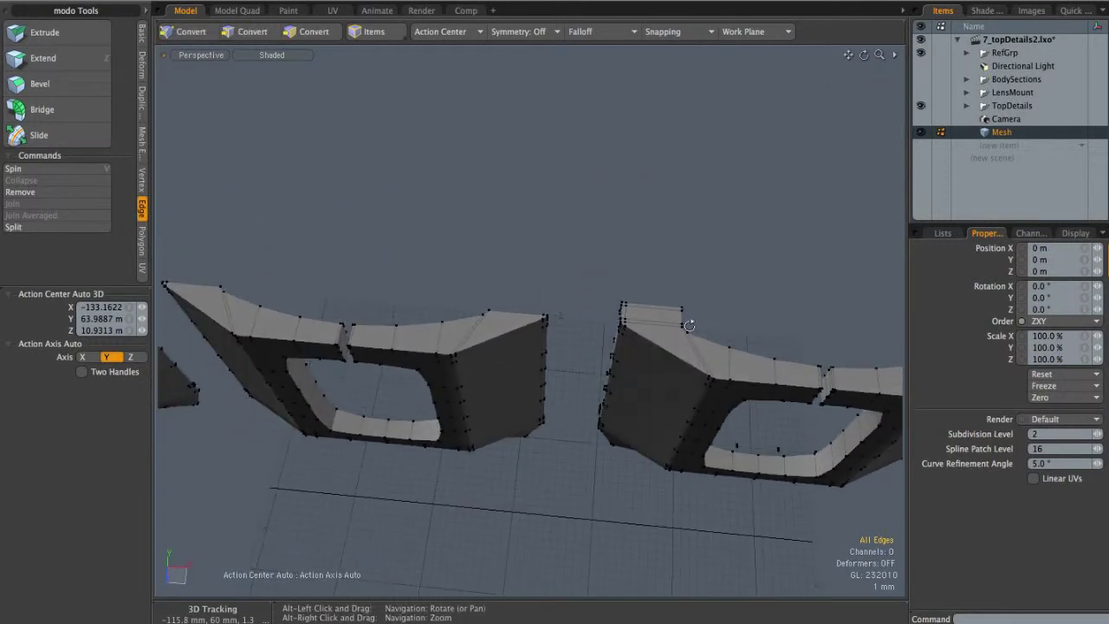
key("3")
left_click_drag(618, 314, 725, 292, "alt+shift")
left_click(641, 295)
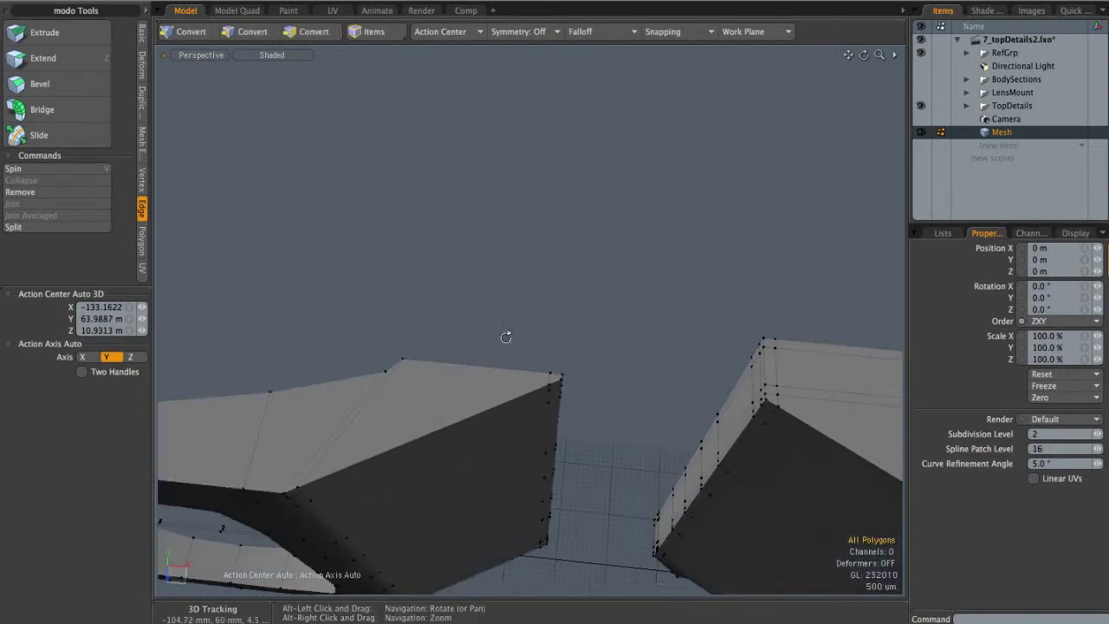
Select the current plate's rear border edges along both outer top ends, the sides and the bottom
left_click_drag(487, 361, 518, 363, "ctrl+alt")
key("2")
left_click(534, 379)
left_click(601, 381, "shift")
left_click_drag(601, 382, 438, 337, "alt")
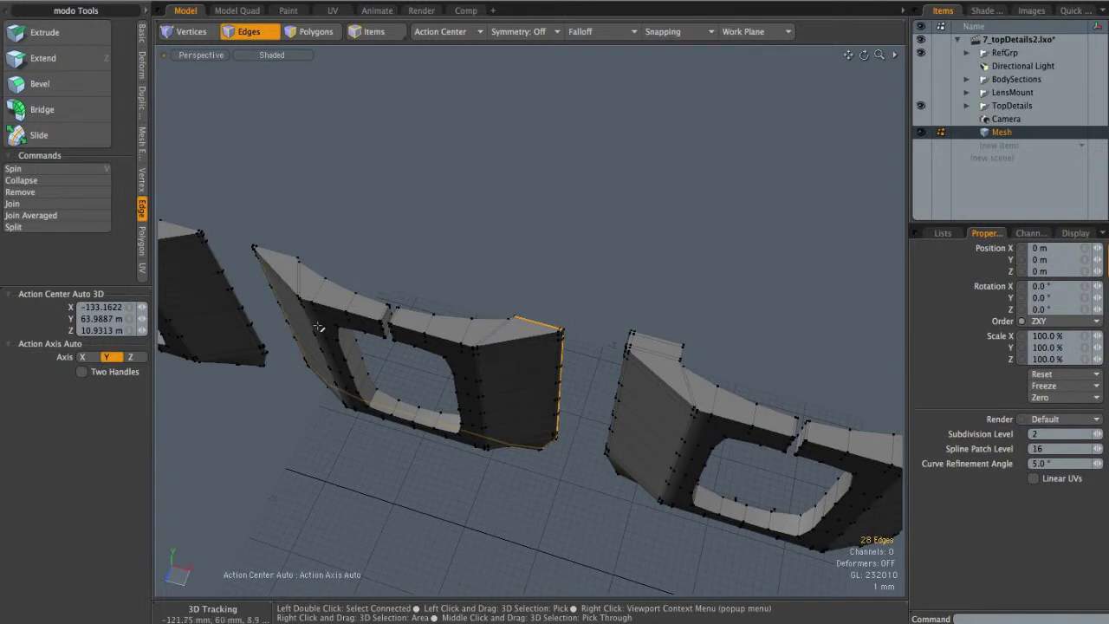
left_click_drag(498, 253, 514, 263, "alt")
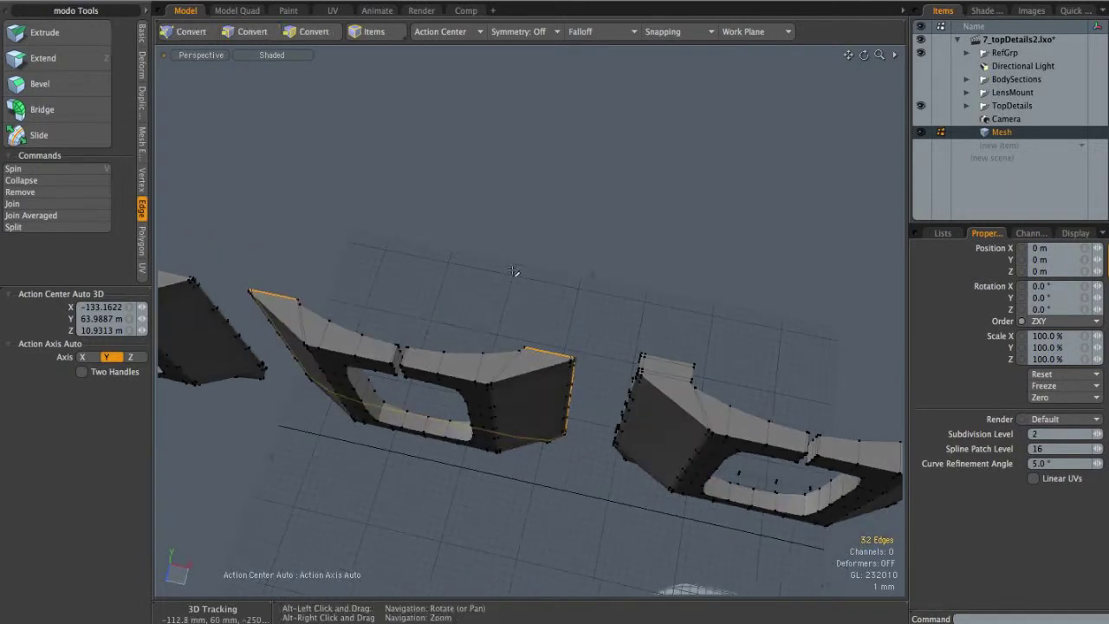
Extend the selected rear border edges backward by 850 µm in Z and add a short further extension
key("z")
left_click(453, 317)
left_click_drag(448, 322, 458, 319, "ctrl+alt")
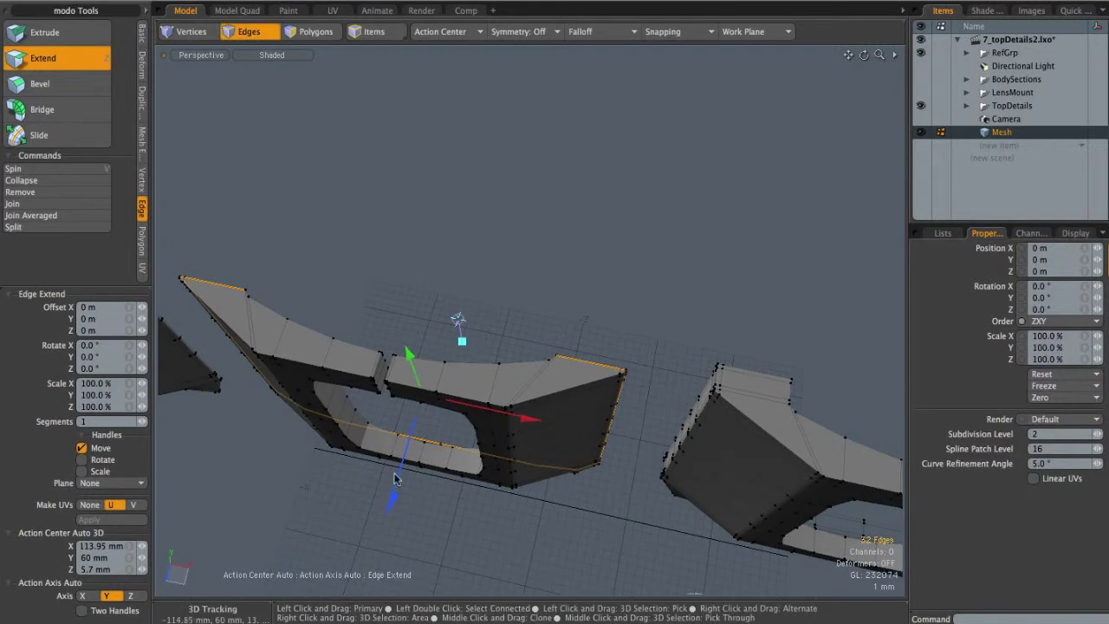
left_click_drag(400, 478, 405, 458)
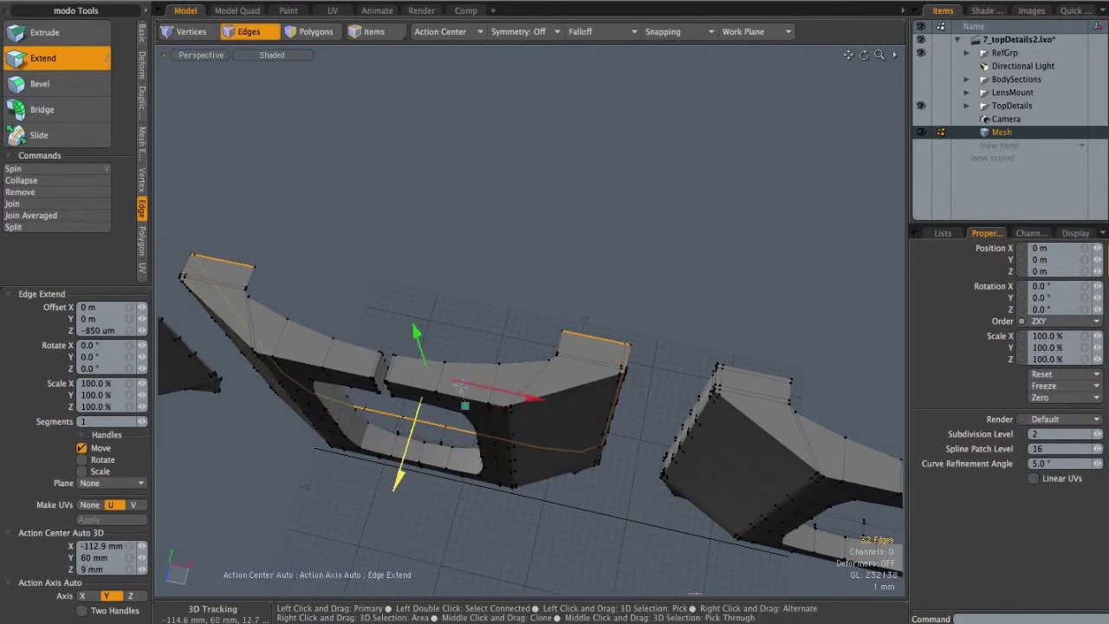
left_click(409, 425)
left_click_drag(398, 481, 400, 478)
key("space")
key("space")
Examine the support edges around the inner corner of the next stage's rear extension
left_click_drag(511, 319, 594, 366, "alt")
double_click(594, 367)
left_click(580, 275)
left_click_drag(580, 274, 589, 336, "alt")
key("2")
left_click(602, 290)
left_click_drag(656, 334, 438, 313, "alt")
left_click_drag(438, 313, 621, 328, "ctrl+alt")
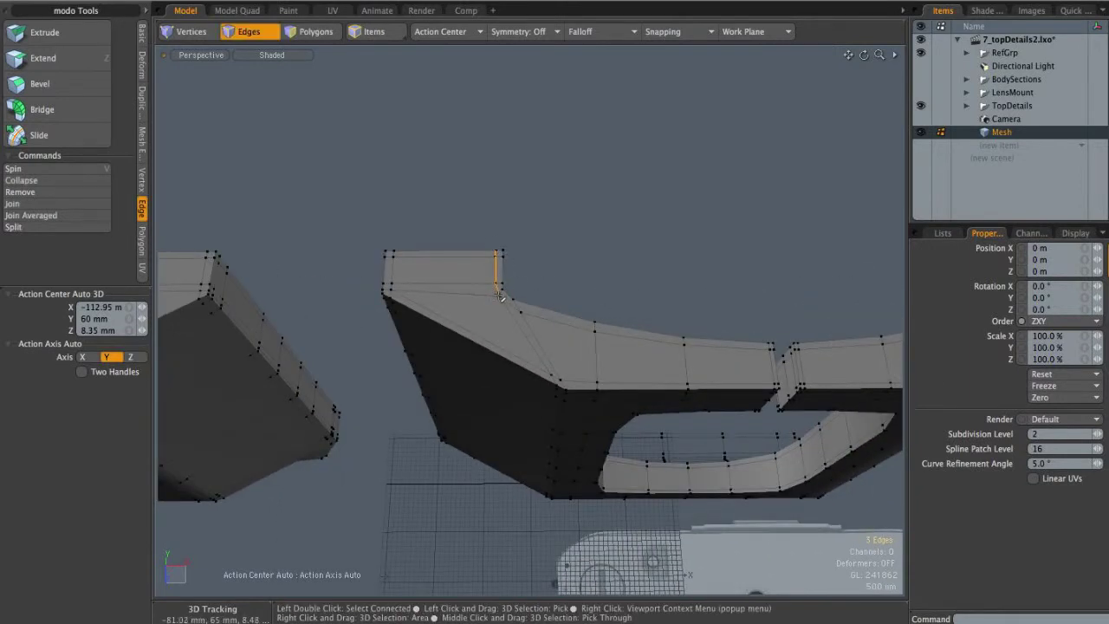
Examine the edge loop following the curved rear rim and window on the next stage's plate
left_click_drag(813, 350, 695, 351, "alt+shift")
double_click(705, 350)
mouse_move(360, 292)
left_mouse_down("shift")
mouse_move(356, 272)
mouse_move(712, 274)
left_mouse_up("shift")
left_click_drag(529, 285, 723, 301, "alt+shift")
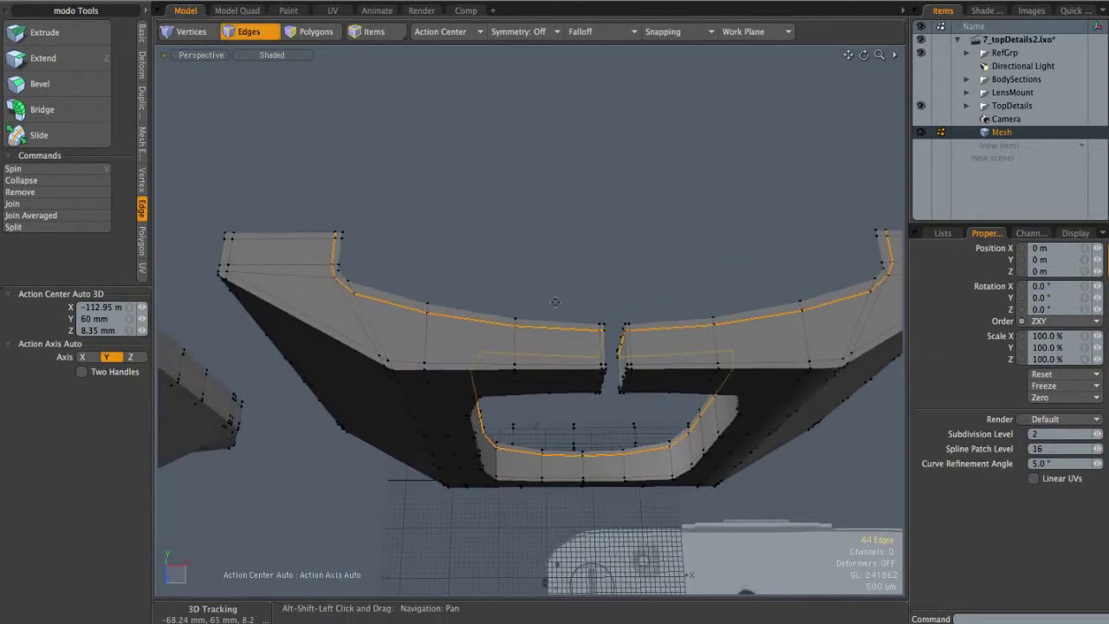
left_click_drag(349, 386, 846, 398, "alt+shift")
left_click(438, 276)
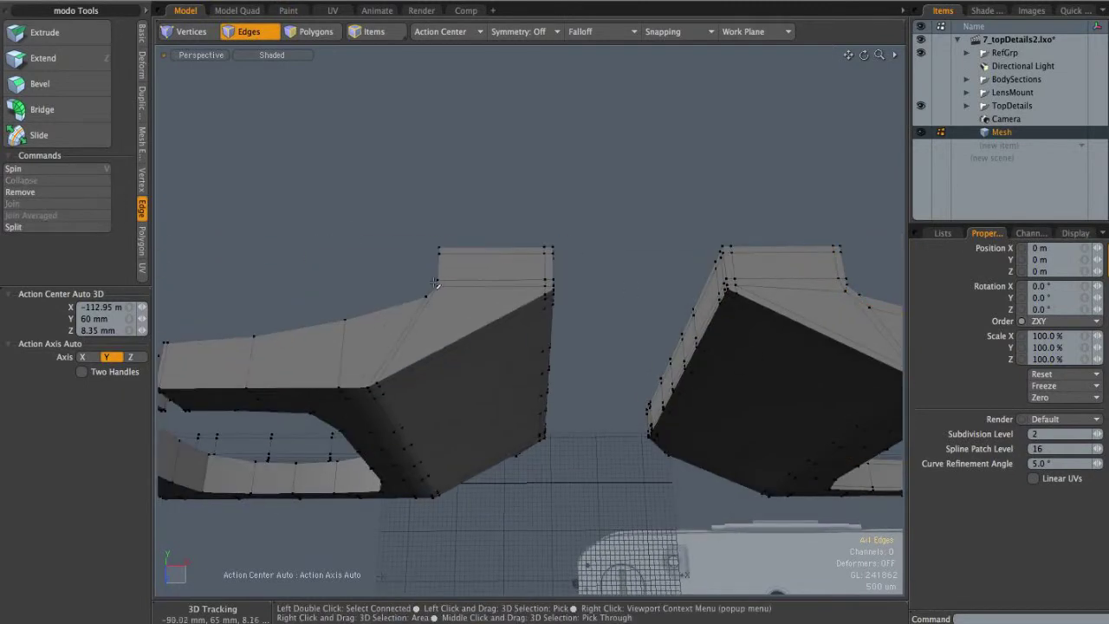
Loop slice the current plate's outer end from front to back at 10.5%, near the rear extension's inner edge
left_click_drag(441, 282, 554, 267, "alt+shift")
key("alt+c")
left_click(671, 266)
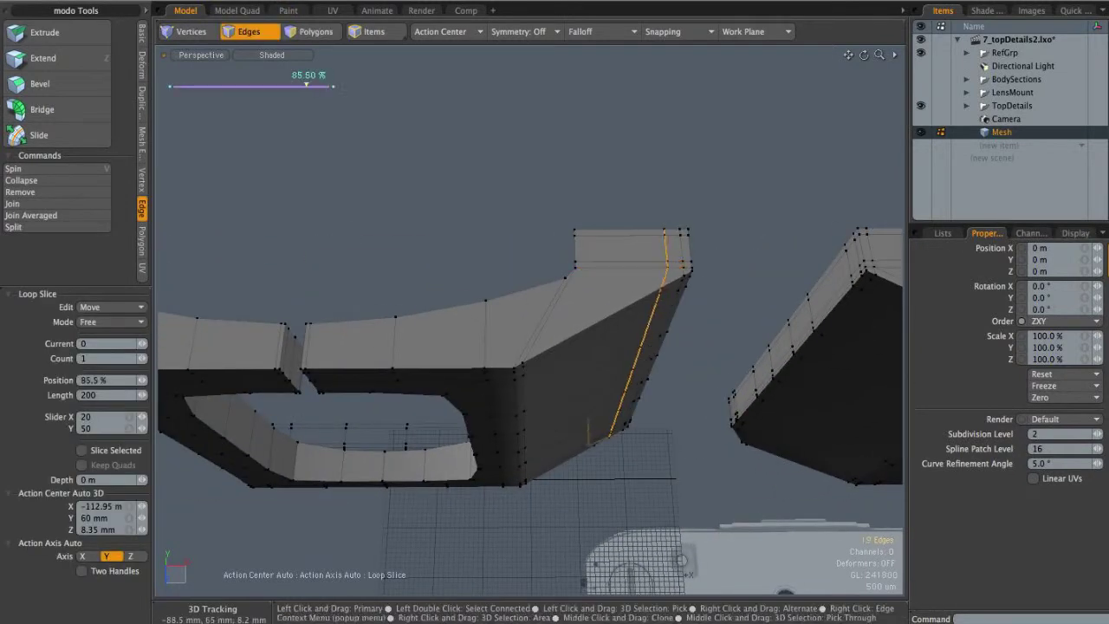
left_click_drag(595, 429, 544, 429)
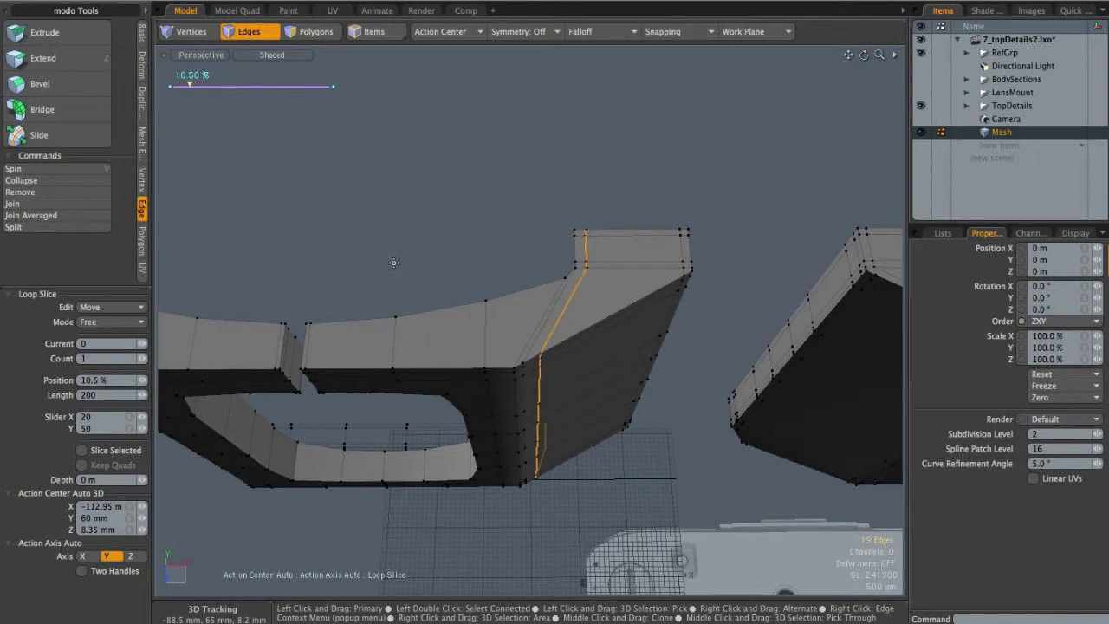
Finish the active loop slice and add a matching loop slice beside the raised tab at the body's opposite end
key("space")
left_click(325, 305)
left_click_drag(324, 309, 780, 333, "alt+shift")
left_click_drag(445, 286, 626, 289)
key("alt+c")
key("space")
left_click(625, 289)
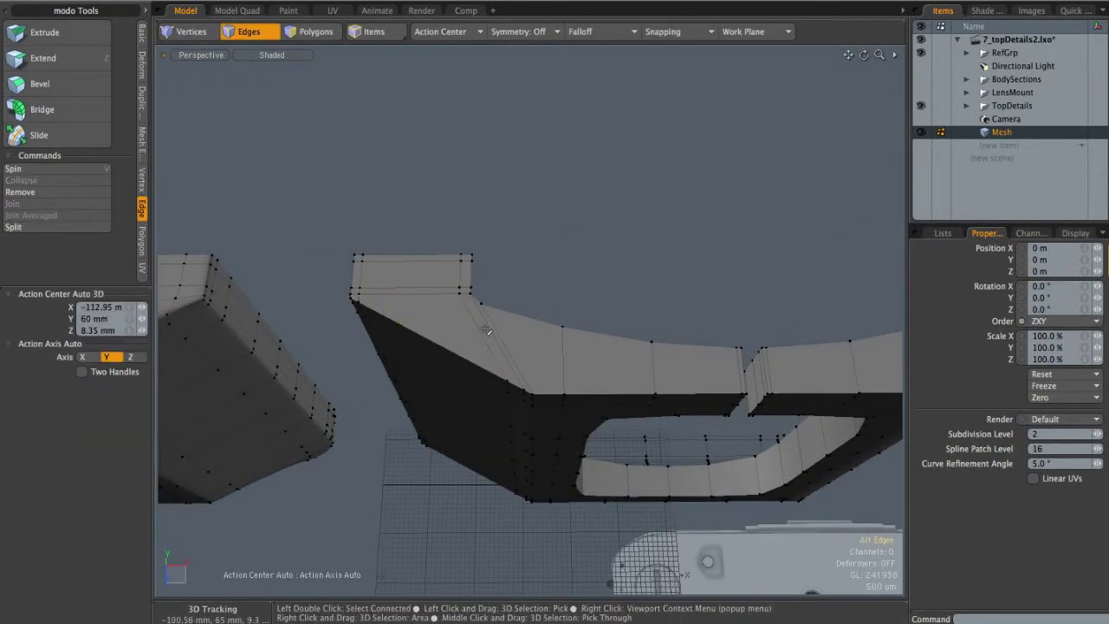
Remove the diagonal edge loops running from the corner tabs at both ends of the body
left_click_drag(488, 334, 766, 310, "alt")
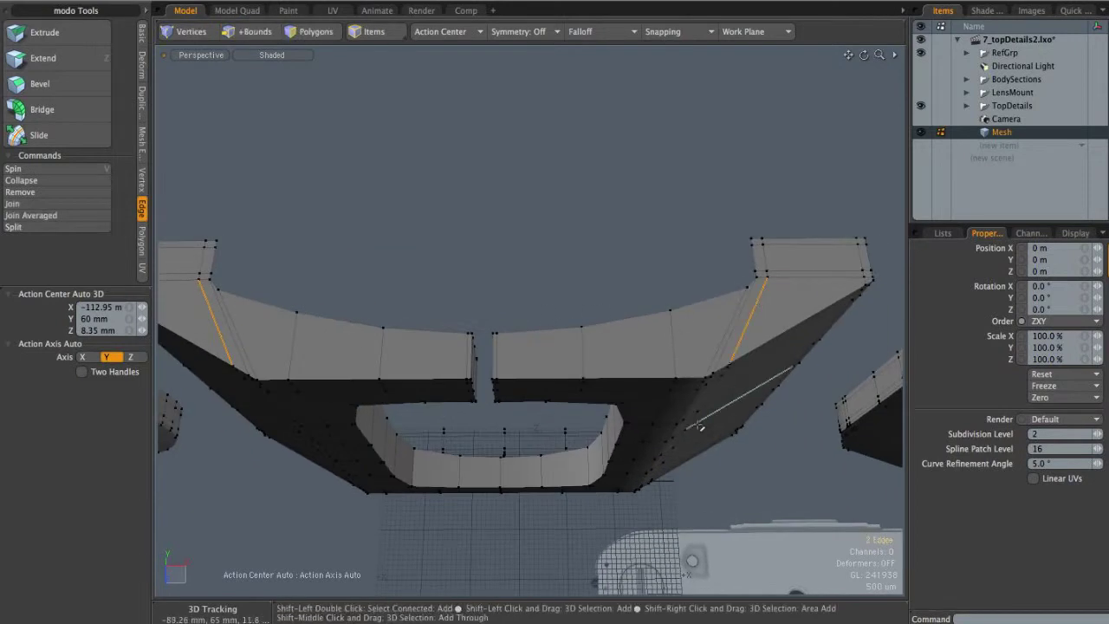
left_click_drag(699, 331, 717, 348, "alt")
double_click(715, 348)
left_click(381, 342)
left_click_drag(404, 314, 424, 347, "alt")
right_click_drag(424, 347, 455, 347, "alt")
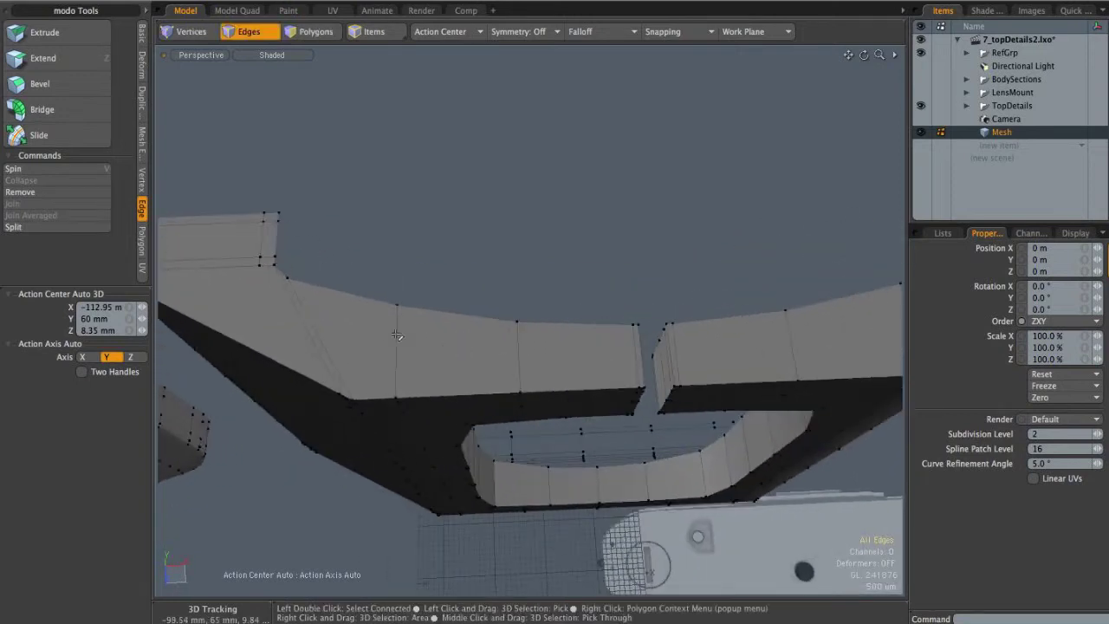
Loop-slice around the body through the curved rim, close to the rim's inner edge
left_click(397, 332)
key("alt+c")
left_click_drag(394, 332, 462, 314)
key("space")
left_click(354, 333)
Edge-slice from the corner tab's lower vertices, running one cut from its outer corner to the body's bend
right_click_drag(461, 313, 483, 310, "alt")
key("c")
left_click(462, 284)
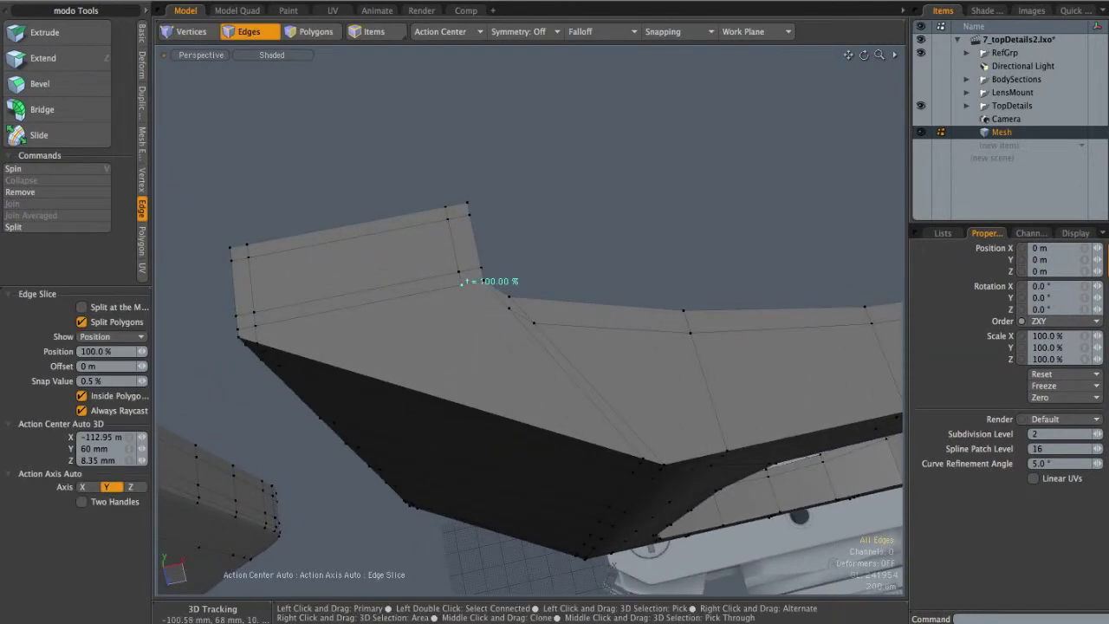
key("1")
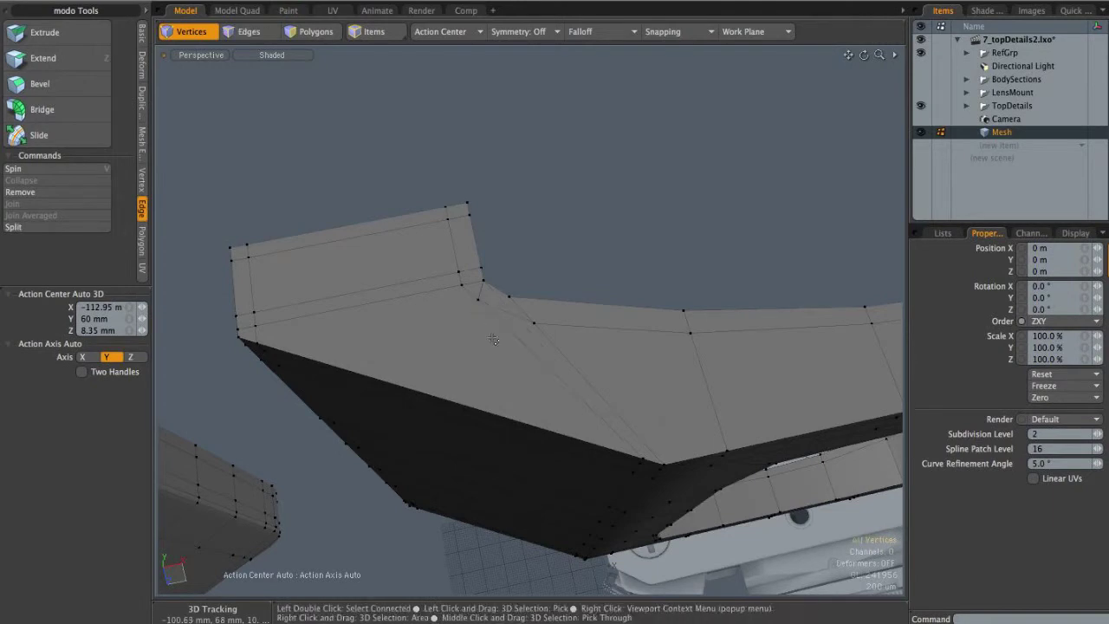
key("c")
left_click(256, 322)
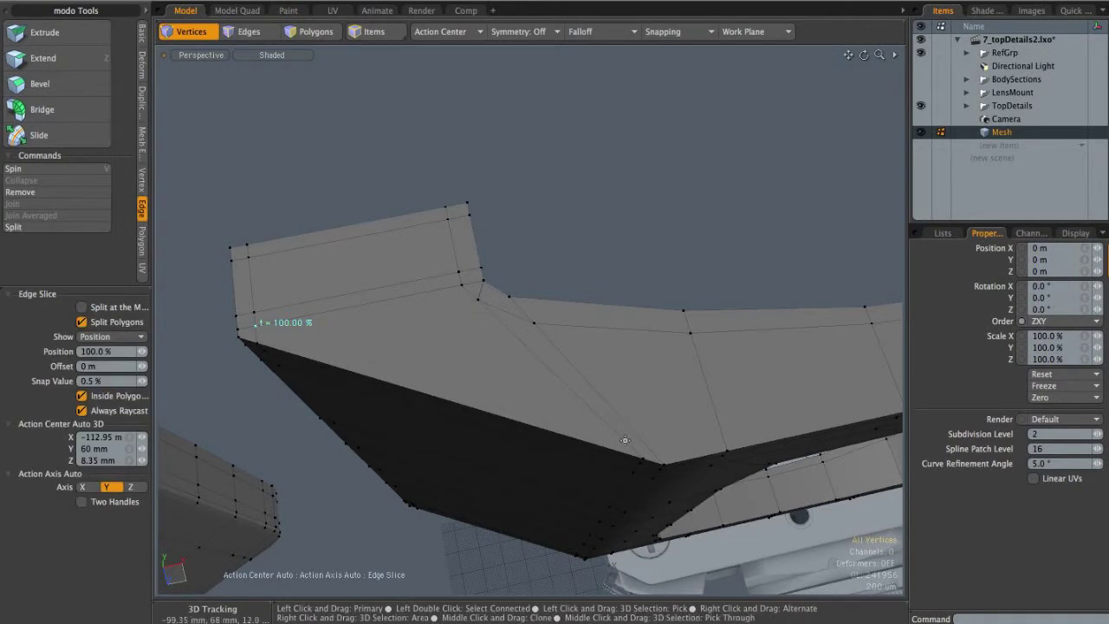
left_click(621, 438)
Add another loop slice and edge slice to the body around the corner tab
key("2")
left_click(722, 433)
left_click_drag(742, 418, 670, 405, "alt")
key("alt+c")
key("q")
key("Escape")
key("c")
left_click_drag(444, 400, 474, 420)
key("q")
Move the vertex below the opposite corner tab's inner corner closer to the tab
mouse_move(516, 311)
left_mouse_down("alt")
mouse_move(505, 326)
mouse_move(523, 307)
mouse_move(521, 329)
left_mouse_up("alt")
left_click_drag(746, 326, 700, 336, "ctrl+alt")
left_click_drag(601, 312, 555, 300, "alt")
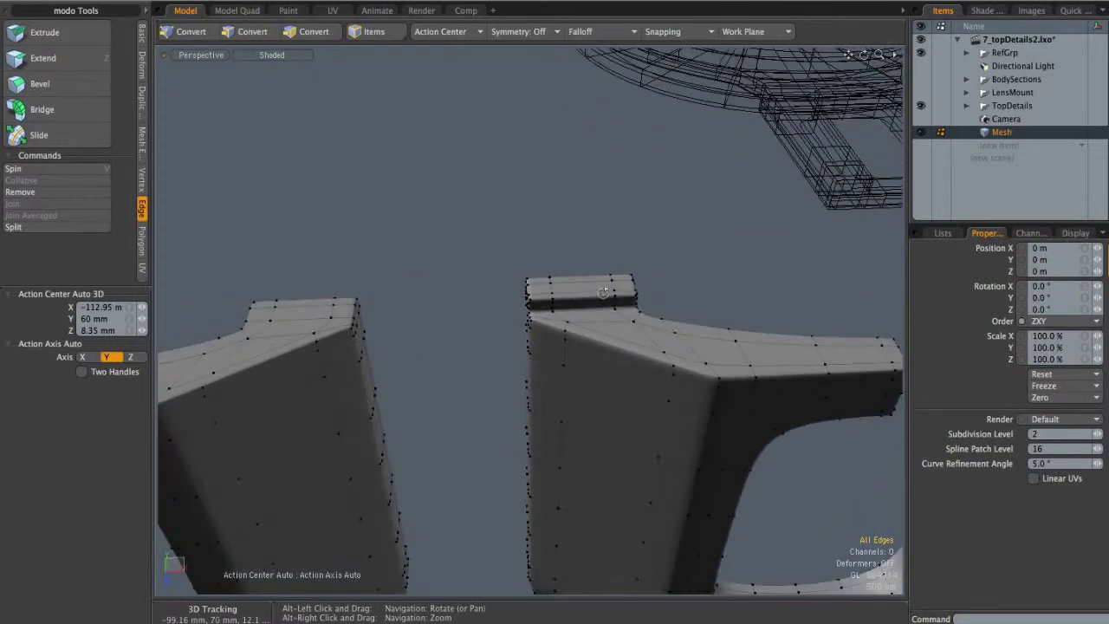
left_click_drag(424, 336, 537, 342, "alt")
key("3")
left_click_drag(537, 342, 345, 394, "alt+shift")
key("1")
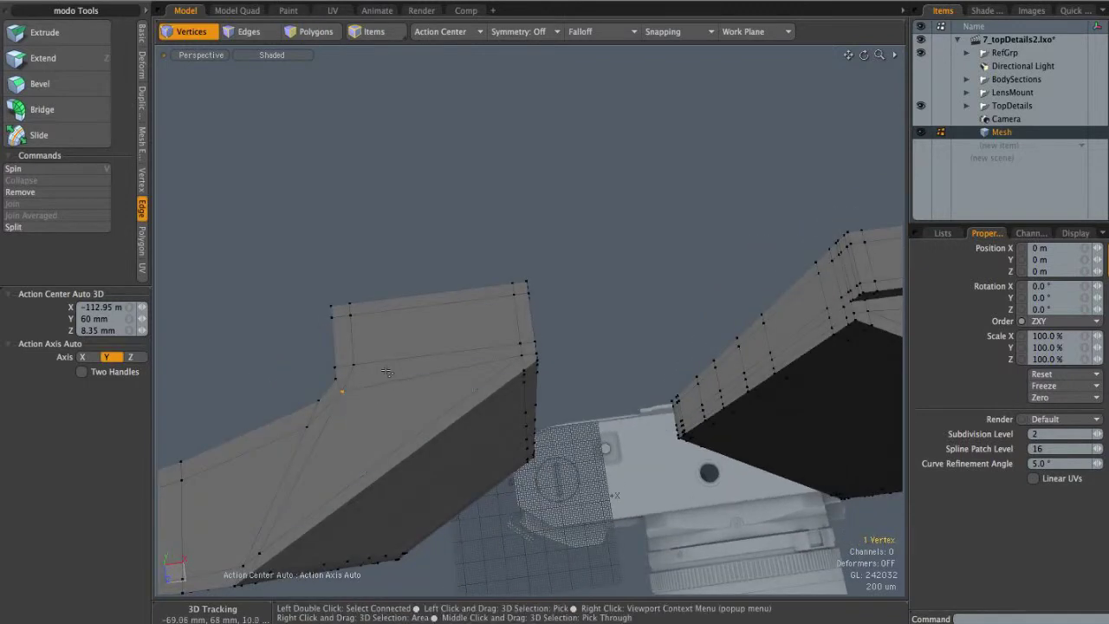
key("w")
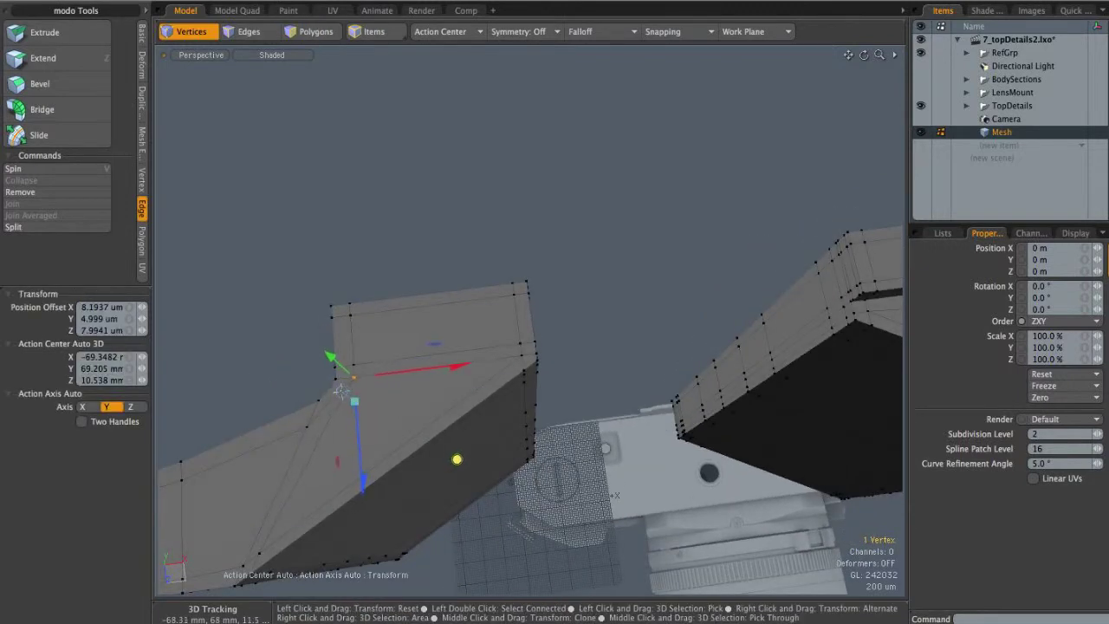
key("q")
Bevel the polygons of the opposite corner tab
key("3")
mouse_move(349, 367)
left_mouse_down()
mouse_move(347, 338)
mouse_move(502, 293)
left_mouse_up()
left_click_drag(523, 353, 492, 291, "alt")
key("b")
left_click(490, 291)
left_click_drag(452, 248, 446, 181)
left_click(447, 195, "shift")
key("q")
left_click(524, 186)
Delete the polygons on the corner tab's rear face and preview the mesh subdivided
mouse_move(635, 276)
left_mouse_down("alt")
mouse_move(468, 303)
mouse_move(512, 306)
mouse_move(541, 263)
mouse_move(513, 326)
left_mouse_up("alt")
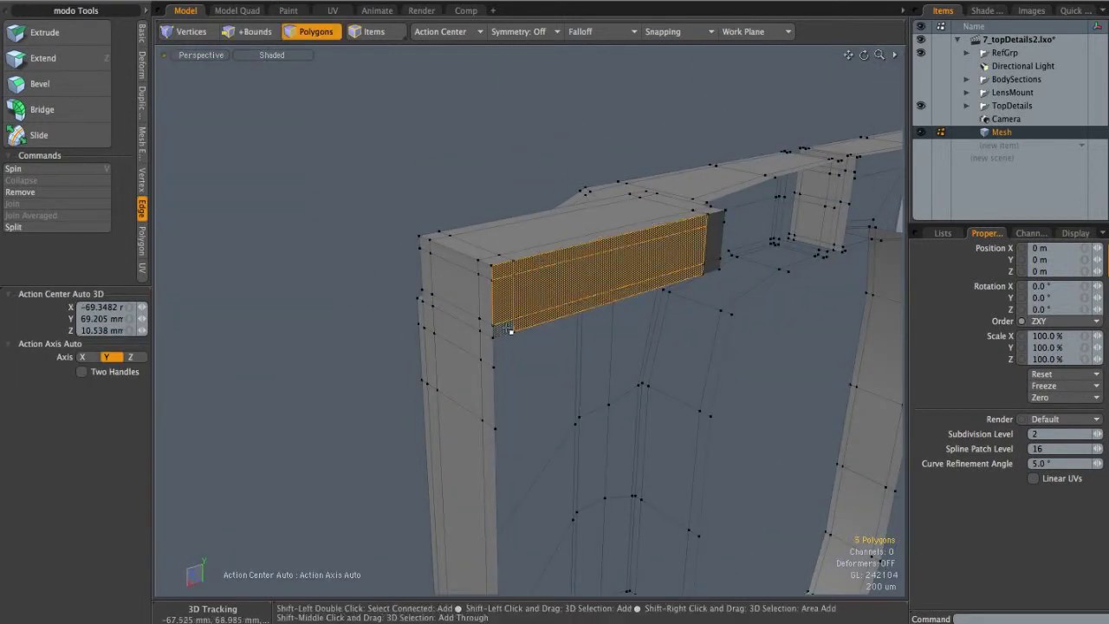
left_click_drag(720, 265, 710, 248, "shift")
key("Delete")
left_click_drag(505, 275, 589, 275, "alt")
key("Tab")
scroll(589, 276, "down", 4)
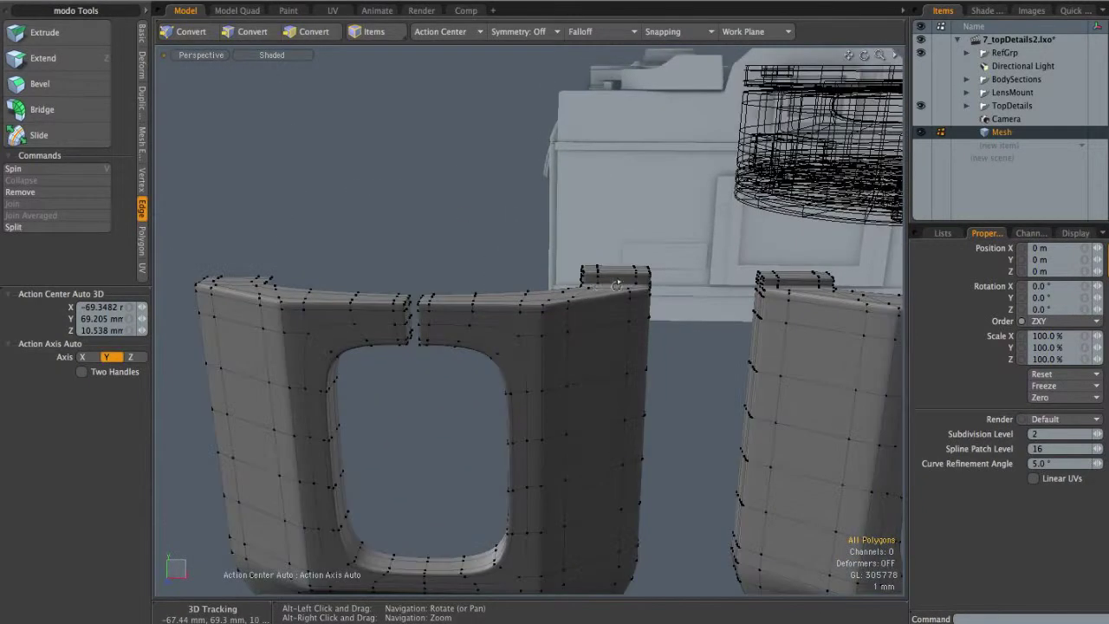
Extend the edge chain along the curved rim's inner side by -220 um in Y
left_click_drag(670, 283, 572, 280, "alt")
left_click_drag(511, 342, 598, 321, "alt")
left_click_drag(537, 303, 530, 275, "ctrl+alt")
key("2")
left_click(472, 293)
left_click(520, 281, "shift")
left_click(551, 278, "shift")
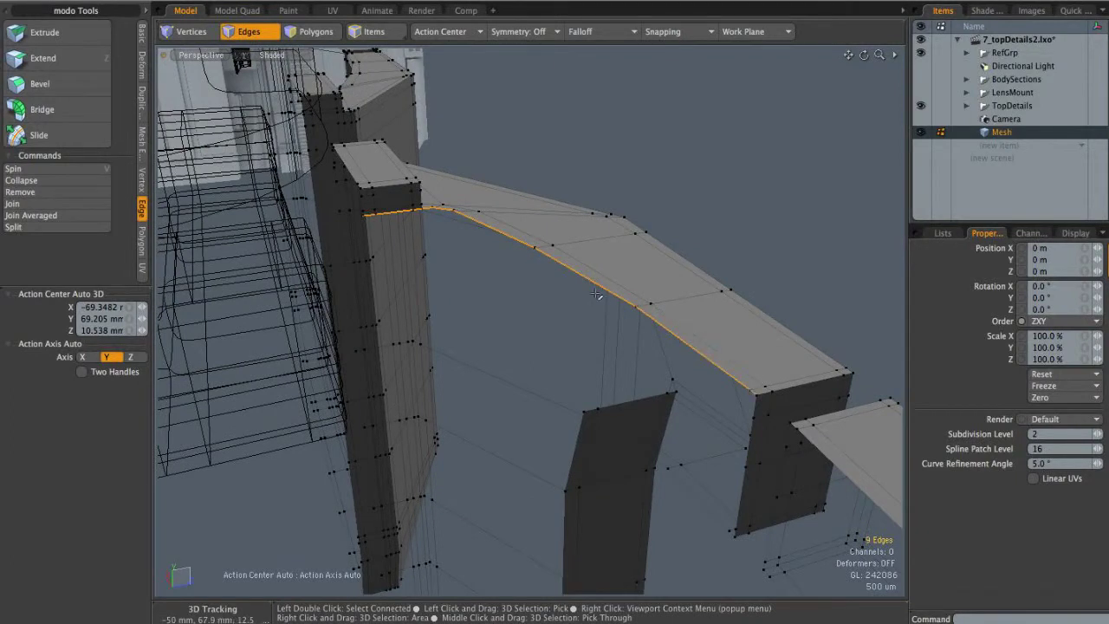
key("shift+x")
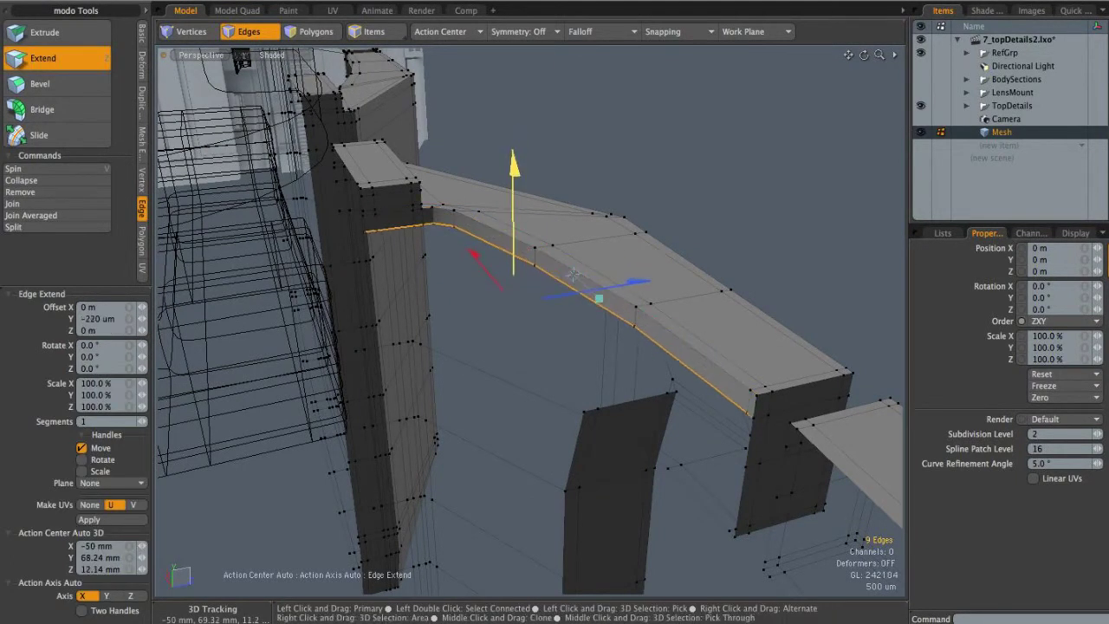
key("1")
key("shift+j")
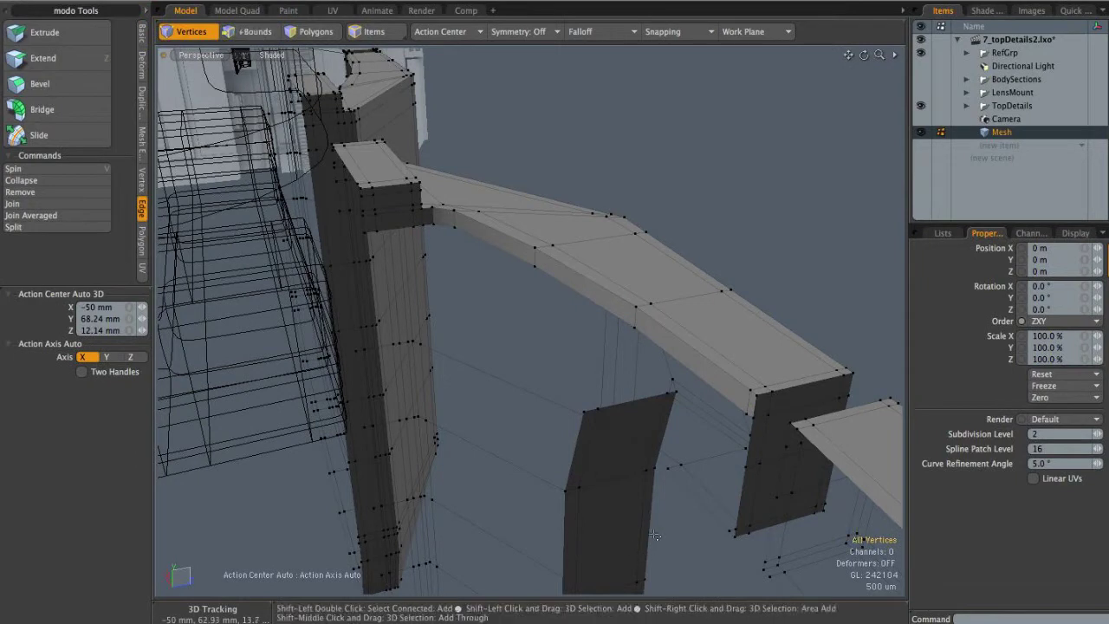
left_click_drag(729, 383, 706, 316, "alt")
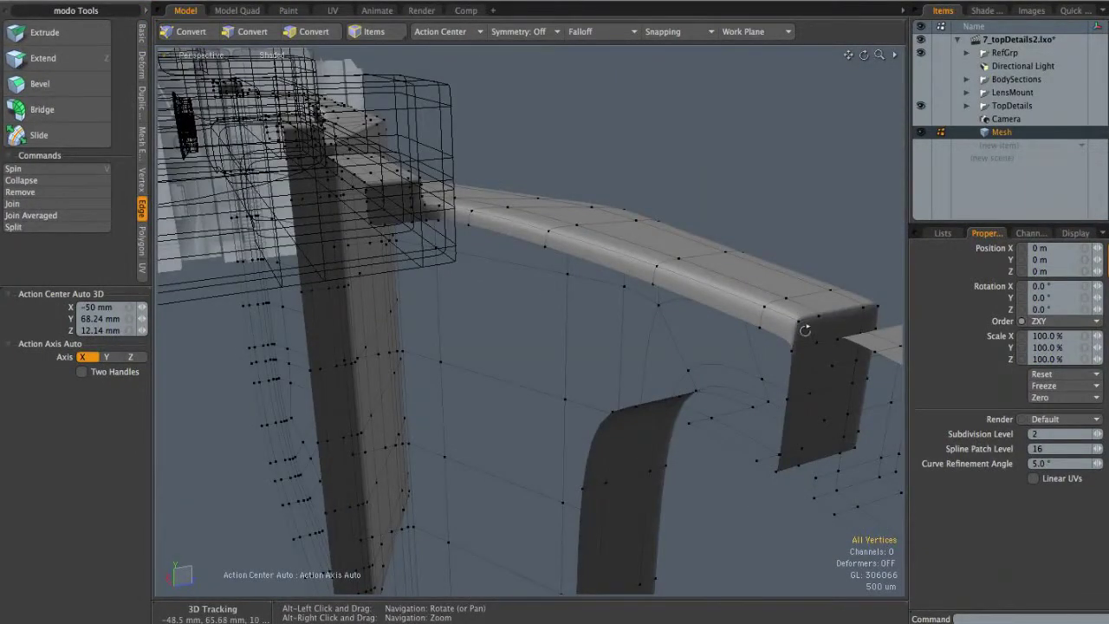
left_click_drag(807, 332, 626, 279, "alt")
Select all connected polygons of the finished body
key("3")
double_click(622, 337)
key("ctrl+space")
left_click(663, 305)
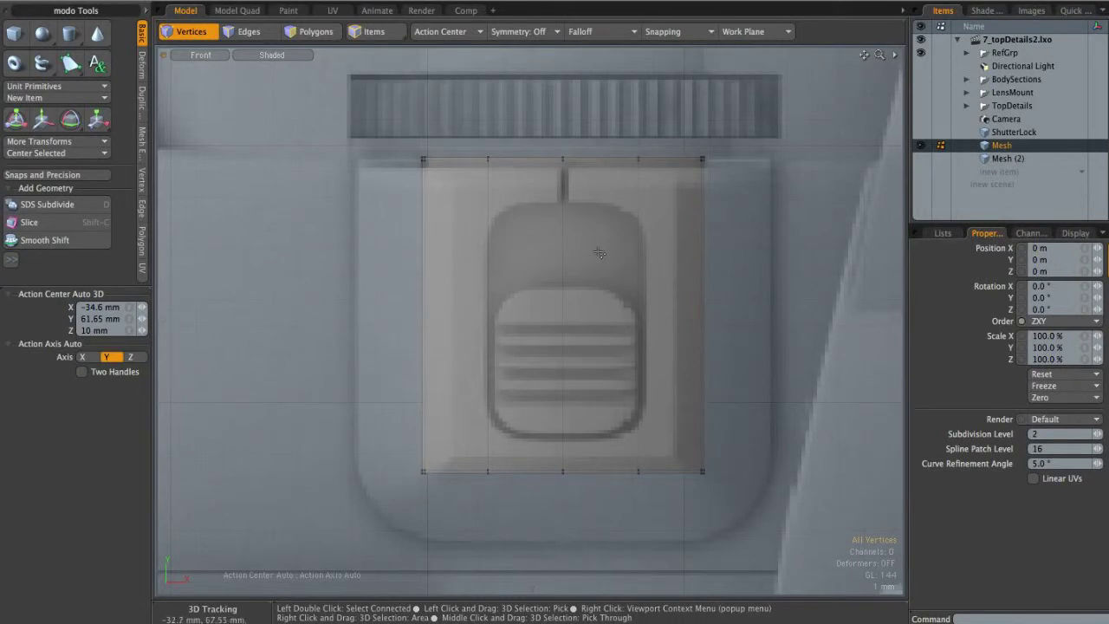
Show the ShutterLock body and examine how the curved back plate fits it from above and in perspective
key("3")
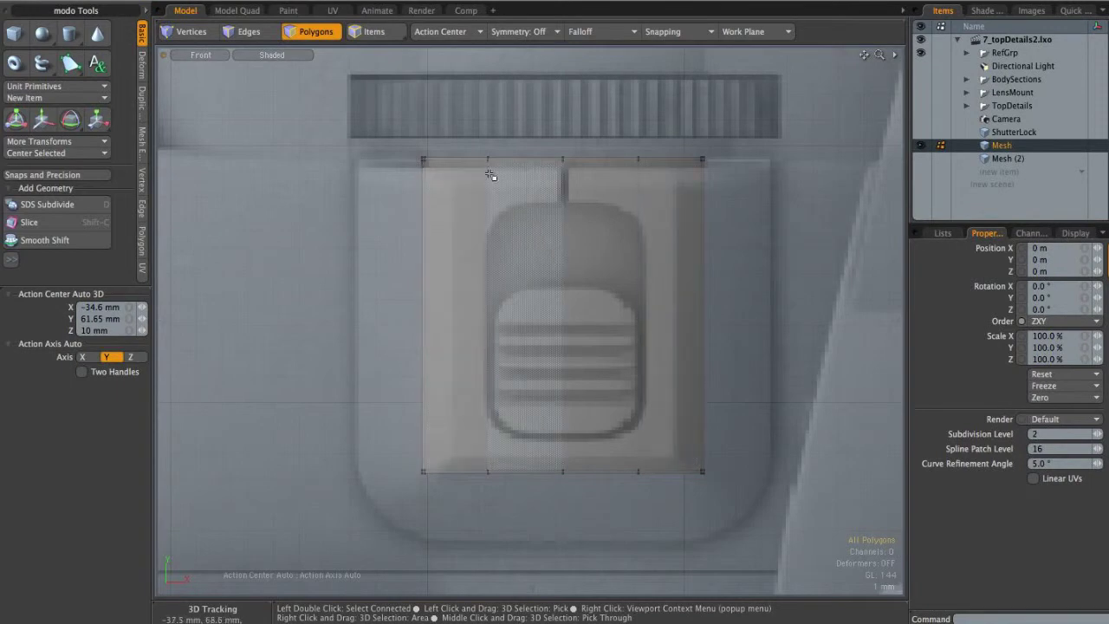
key("ctrl+space")
left_click(638, 195)
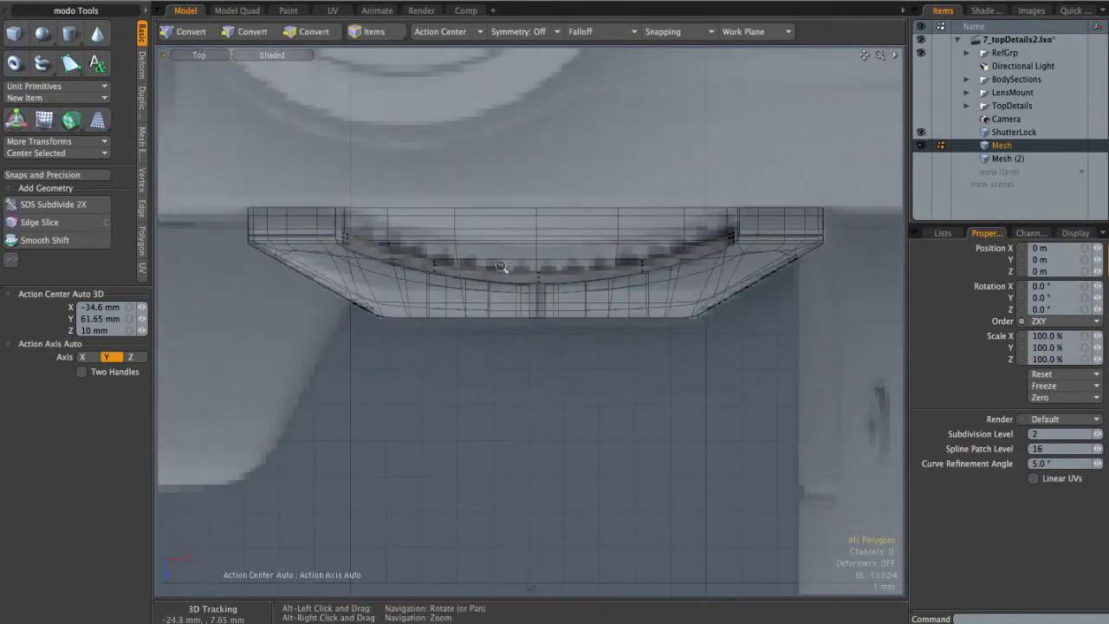
scroll(508, 258, "up", 3)
left_click_drag(404, 269, 673, 277, "alt")
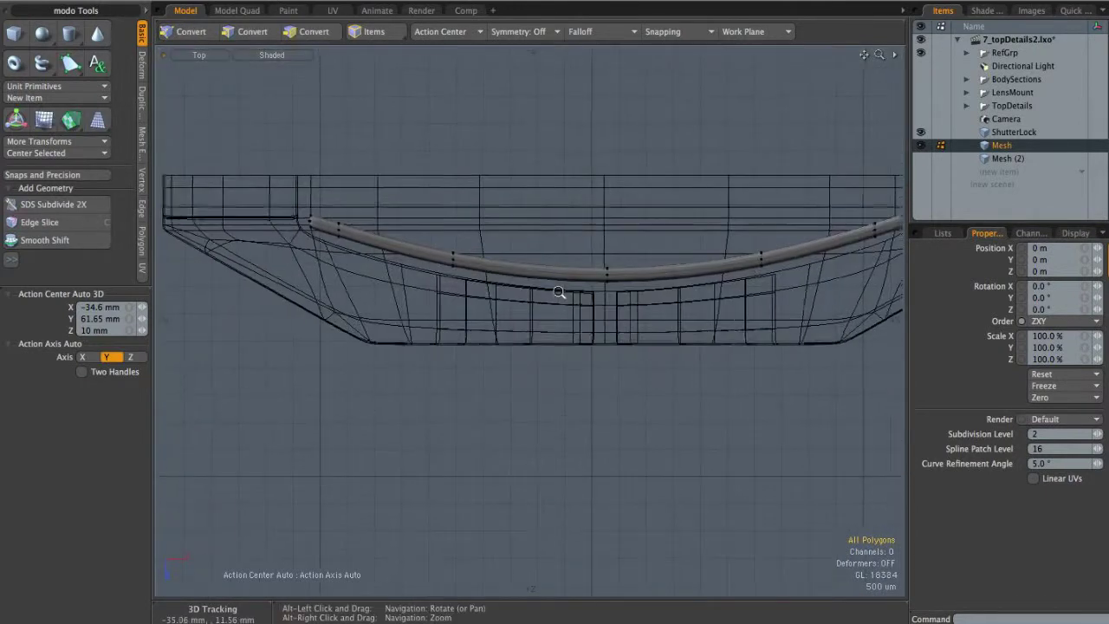
left_click_drag(558, 293, 306, 240, "alt")
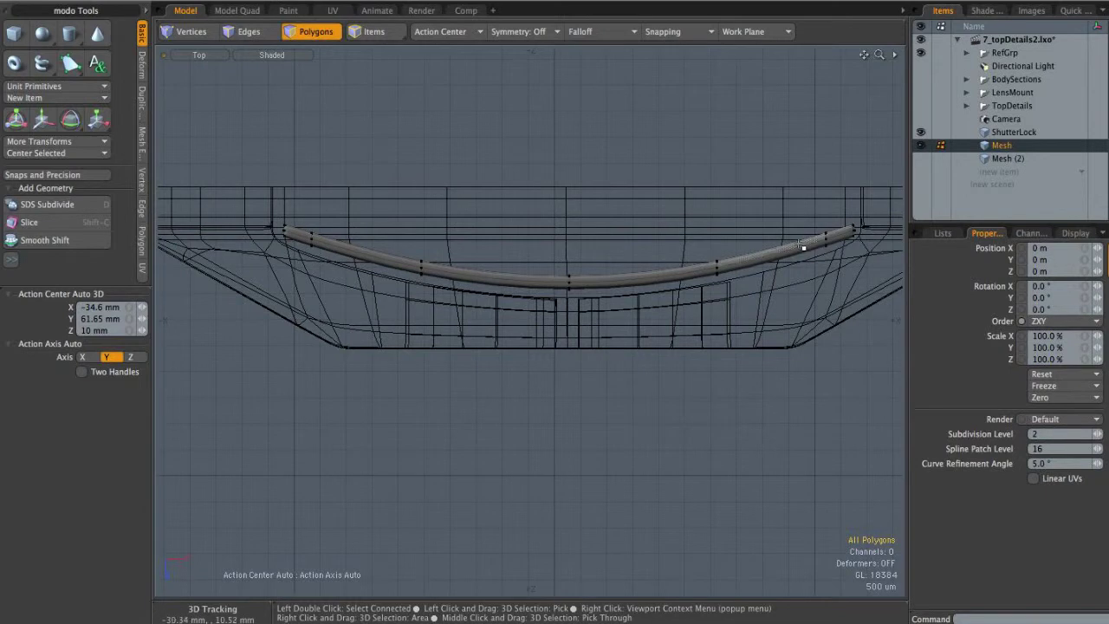
left_click(1004, 134, "shift")
key("ctrl+space")
left_click(700, 259)
left_click_drag(699, 258, 409, 248, "alt")
left_click_drag(475, 381, 867, 173, "alt")
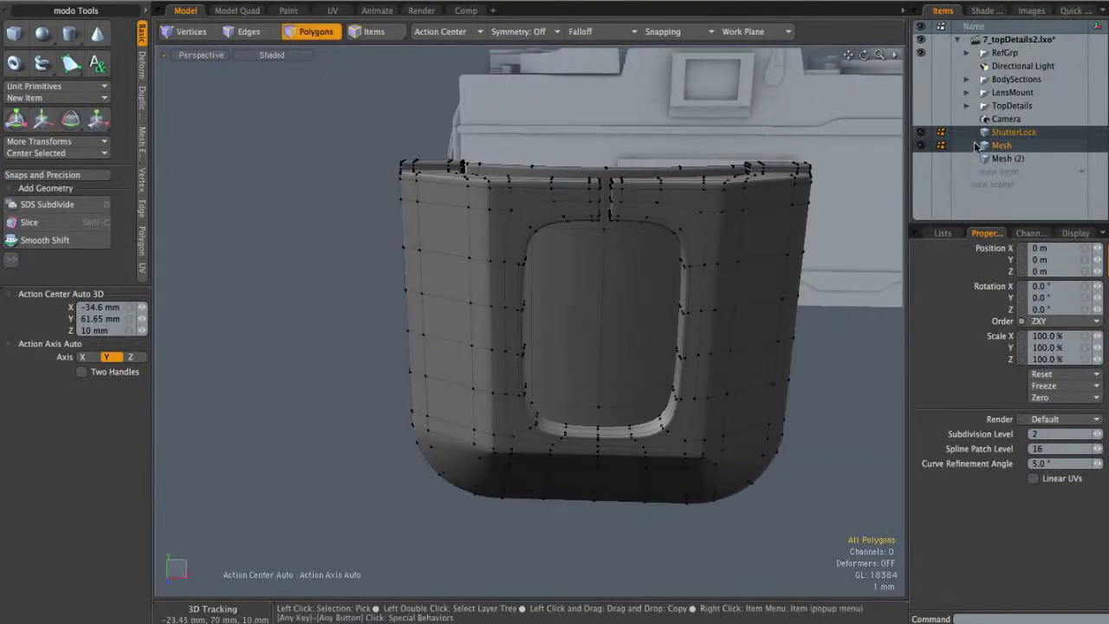
Make the Mesh (2) grip panel active and select all its connected polygons
left_click(946, 159)
left_click_drag(671, 317, 596, 235, "alt")
key("ctrl+space")
left_click(685, 360)
scroll(598, 233, "up", 3)
double_click(623, 216)
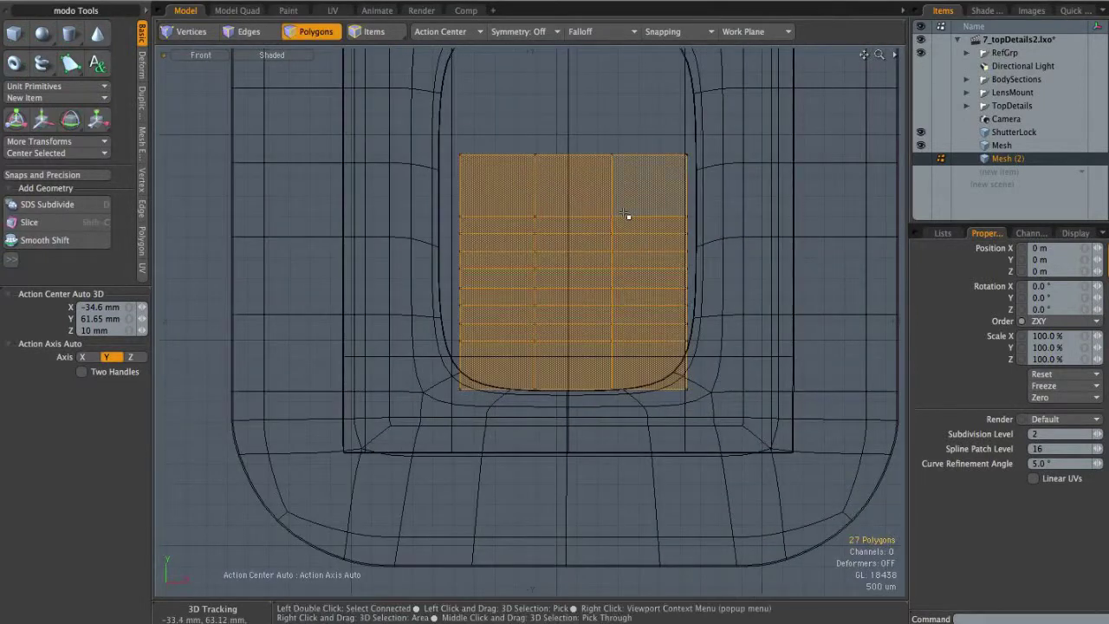
left_click(613, 149)
right_click_drag(638, 234, 699, 263, "alt")
right_click_drag(676, 206, 532, 226, "alt")
left_click_drag(518, 218, 589, 210)
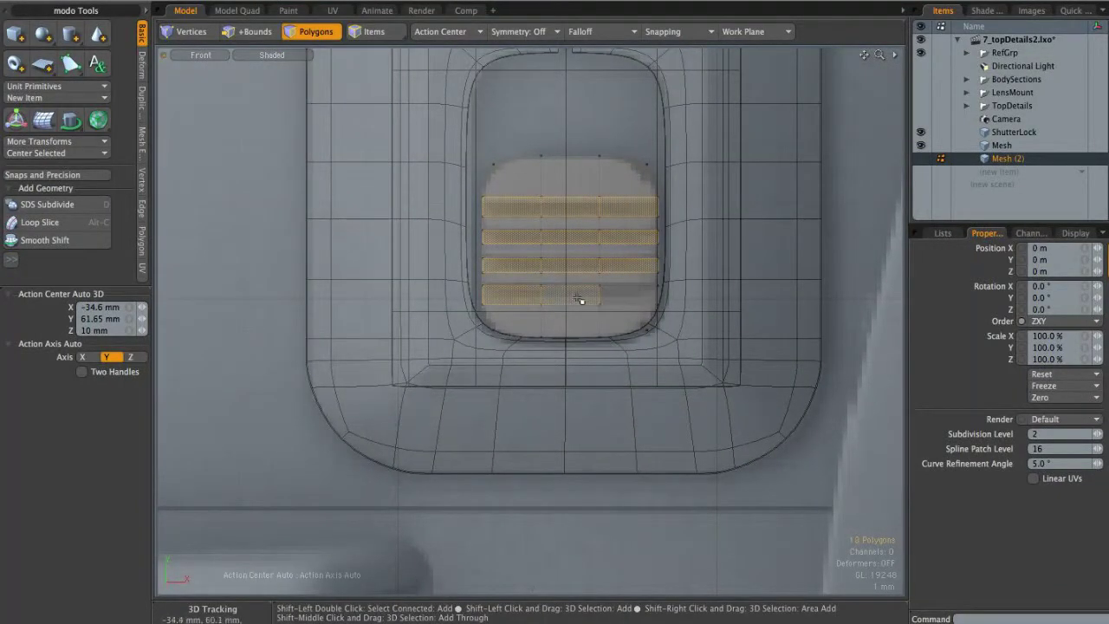
key("Delete")
Bevel all polygons of the grip panel together as one group
key("ctrl+space")
left_click(621, 206)
left_click_drag(621, 206, 519, 214, "alt")
left_click_drag(620, 234, 576, 301, "shift")
key("b")
scroll(581, 254, "up", 3)
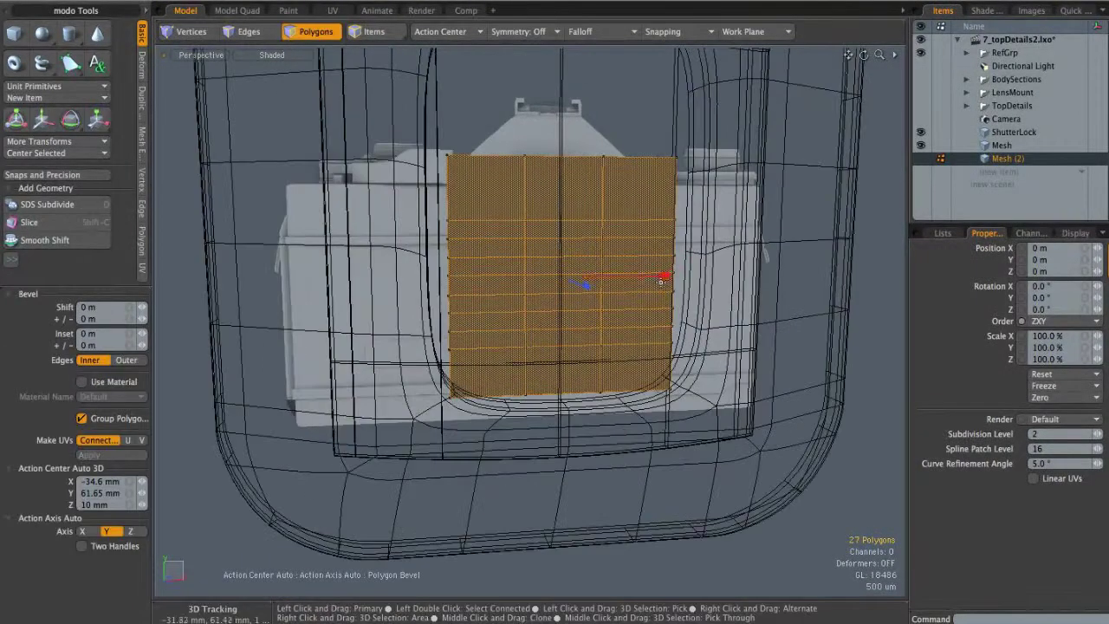
key("space")
left_click(754, 271)
Bevel the grip panel's top block, three alternate strips and bottom block outward by 80 um, including their side polygons
left_click_drag(558, 255, 535, 247, "alt")
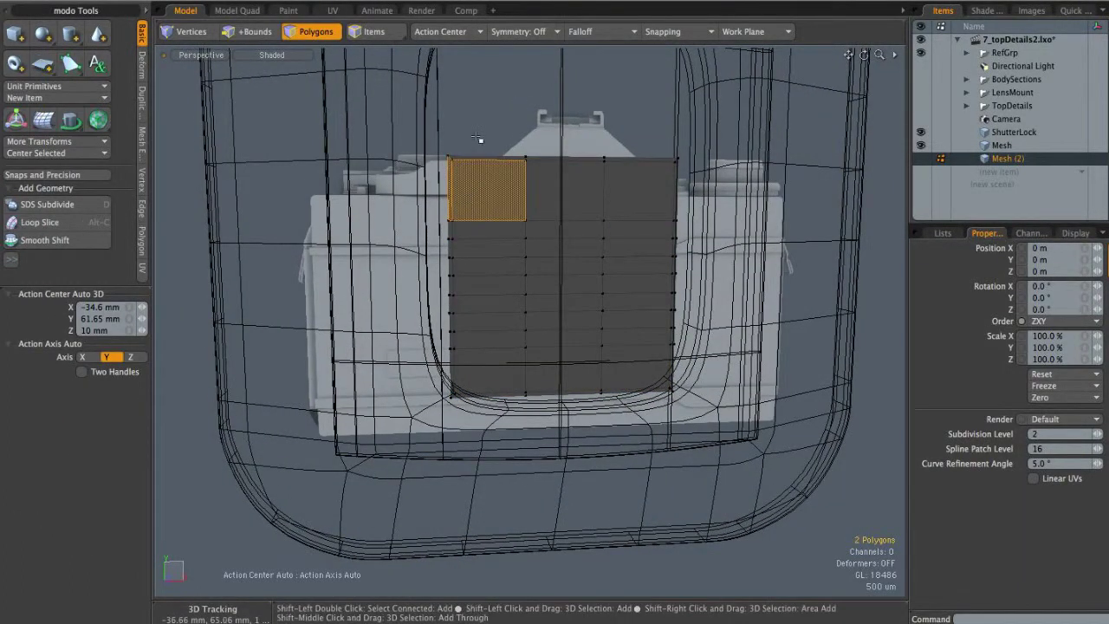
right_click_drag(725, 144, 724, 147)
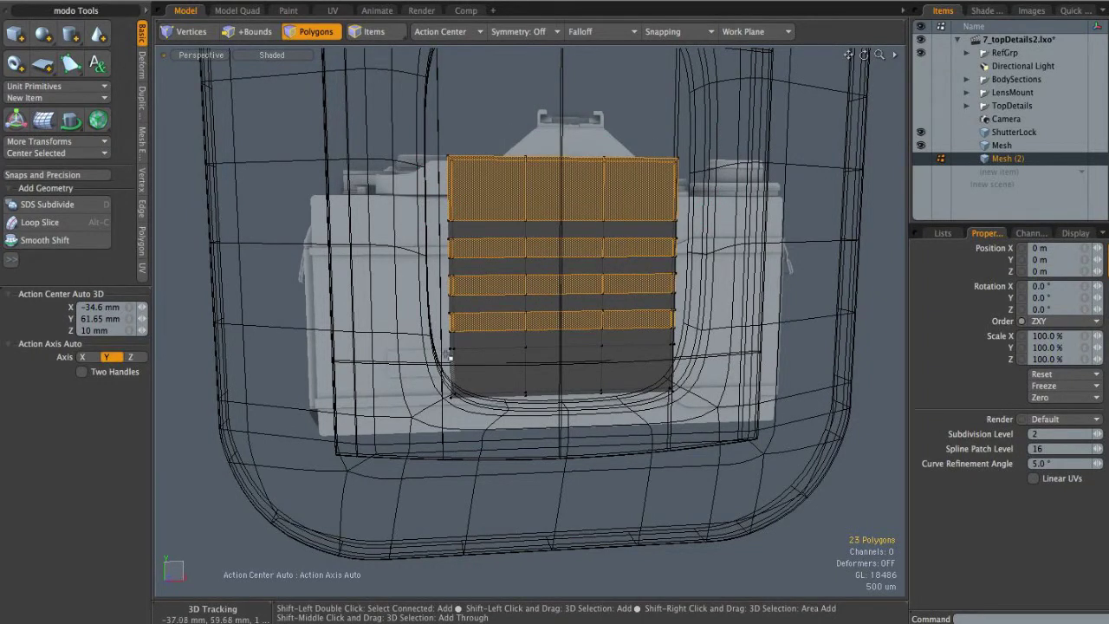
right_click_drag(708, 342, 705, 343, "shift")
mouse_move(658, 342)
left_mouse_down("alt")
mouse_move(566, 314)
mouse_move(541, 279)
left_mouse_up("alt")
key("b")
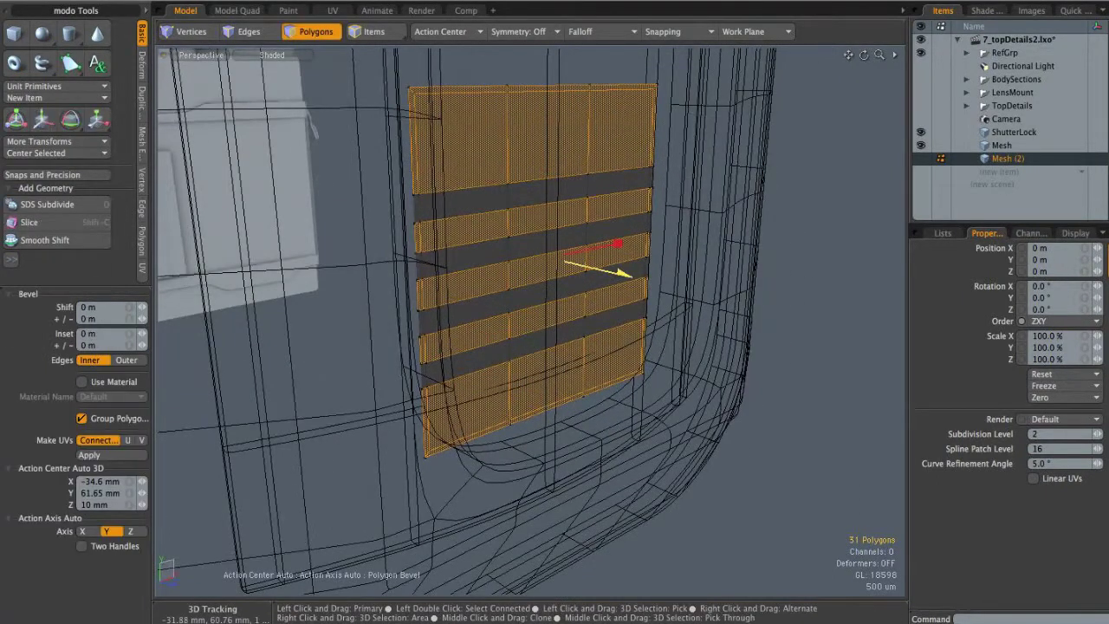
left_click(572, 313, "shift")
left_click_drag(629, 276, 648, 282)
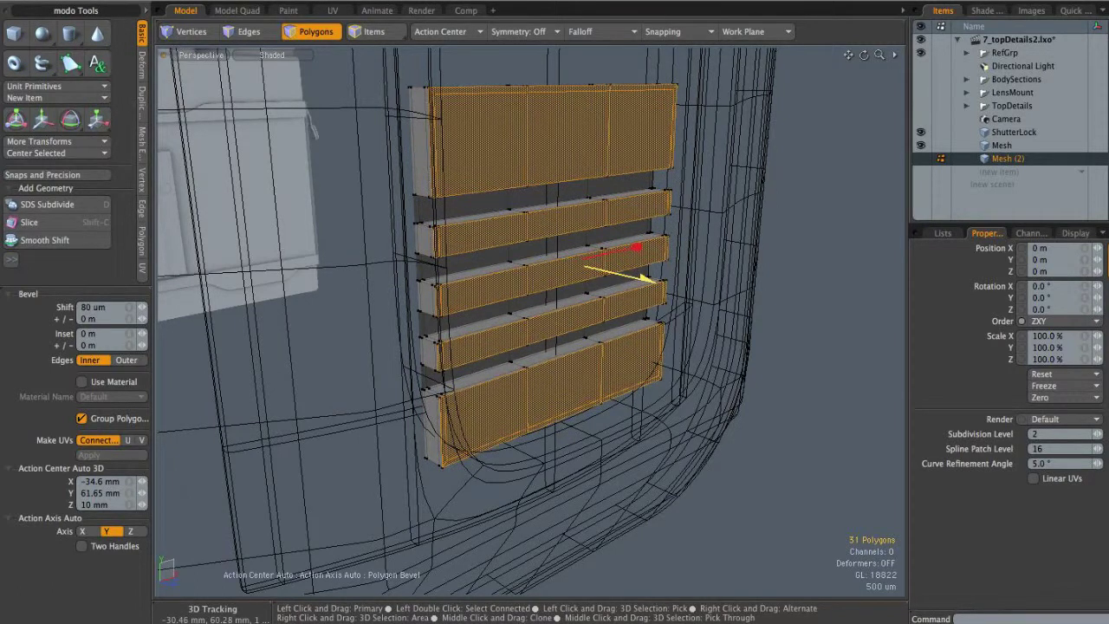
key("space")
left_click(730, 297)
Hide the ShutterLock and Mesh items and extend the grip's rear border edges by -370 um in Z
left_click_drag(730, 297, 704, 305, "alt")
key("2")
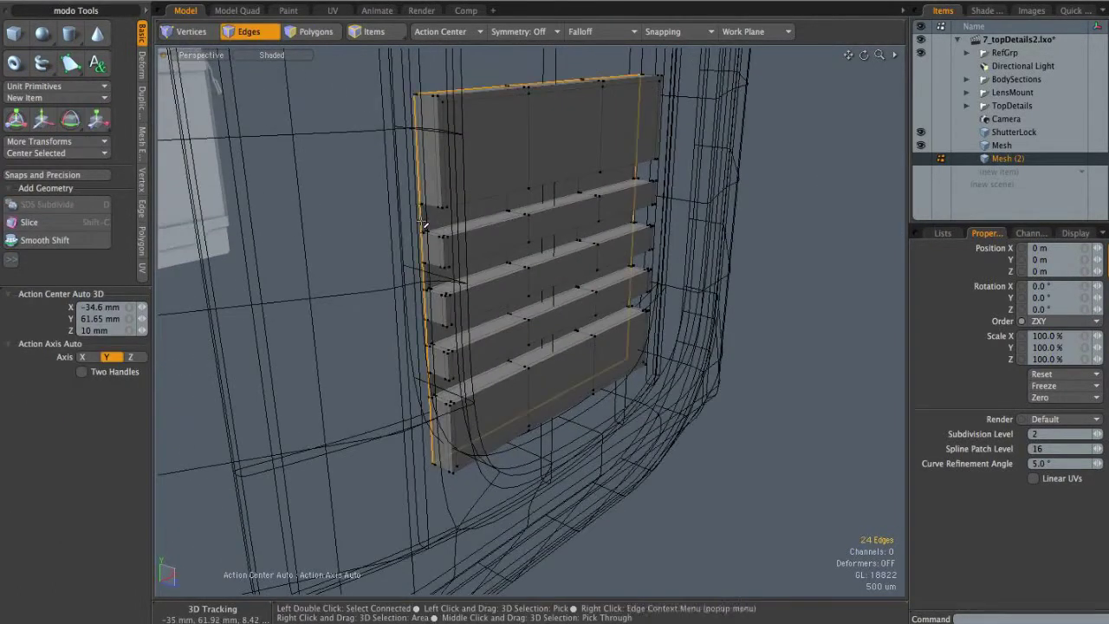
left_click(920, 132)
left_click(920, 145)
left_click_drag(504, 248, 534, 262, "alt+shift")
key("z")
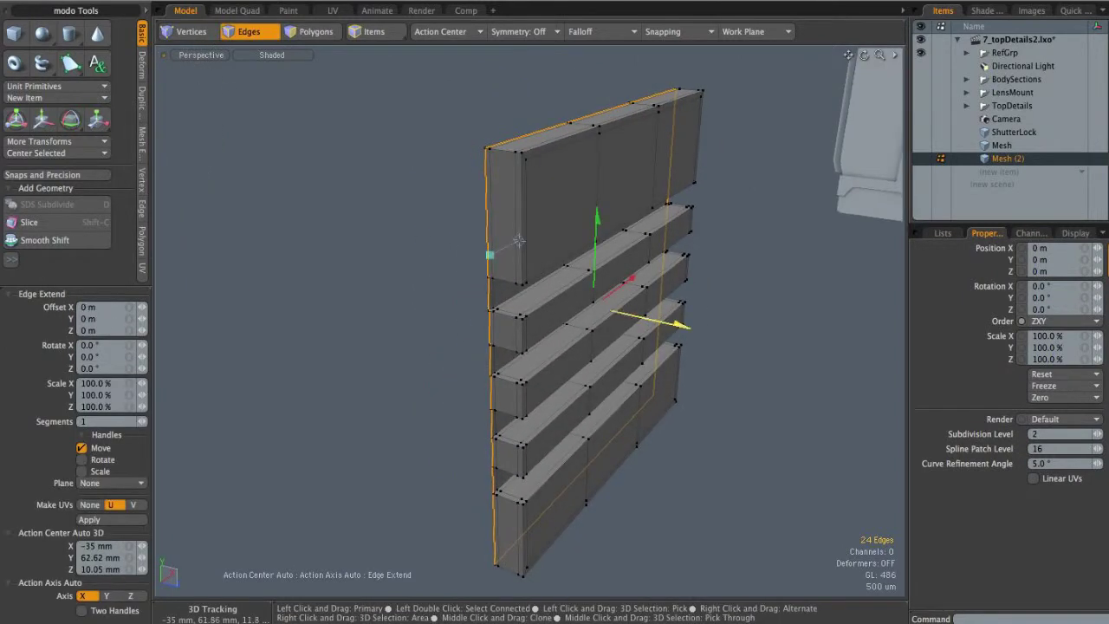
left_click(611, 331)
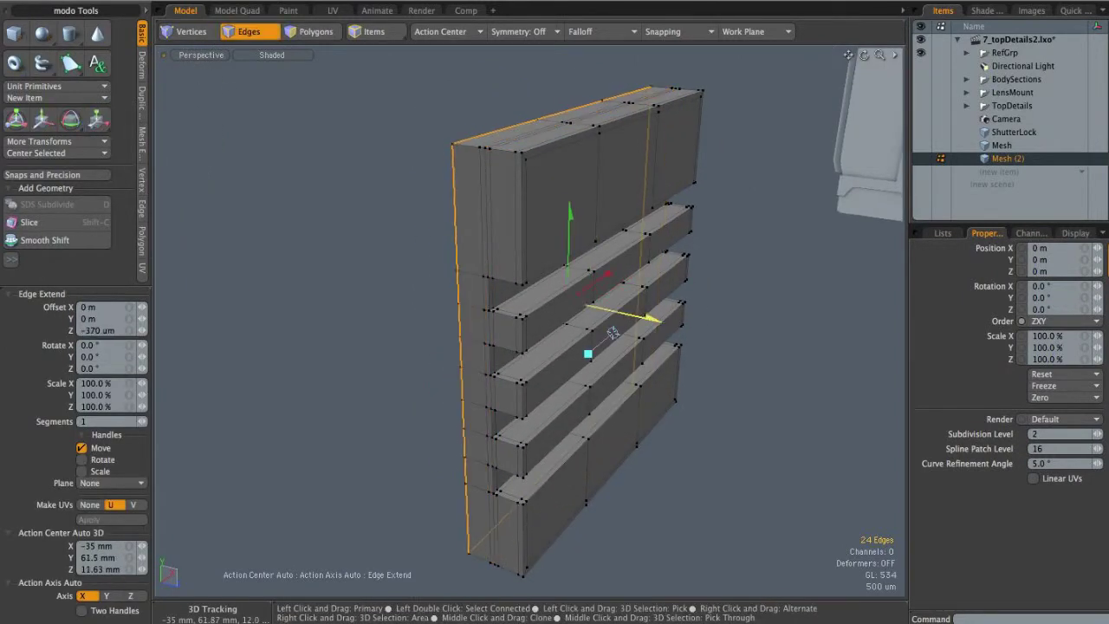
key("q")
left_click(756, 282)
Add two symmetric loop slices along each of the grip's raised strips and grooves
left_click_drag(756, 281, 567, 285, "alt")
key("Tab")
key("Tab")
mouse_move(529, 275)
left_mouse_down()
mouse_move(518, 277)
mouse_move(546, 305)
left_mouse_up()
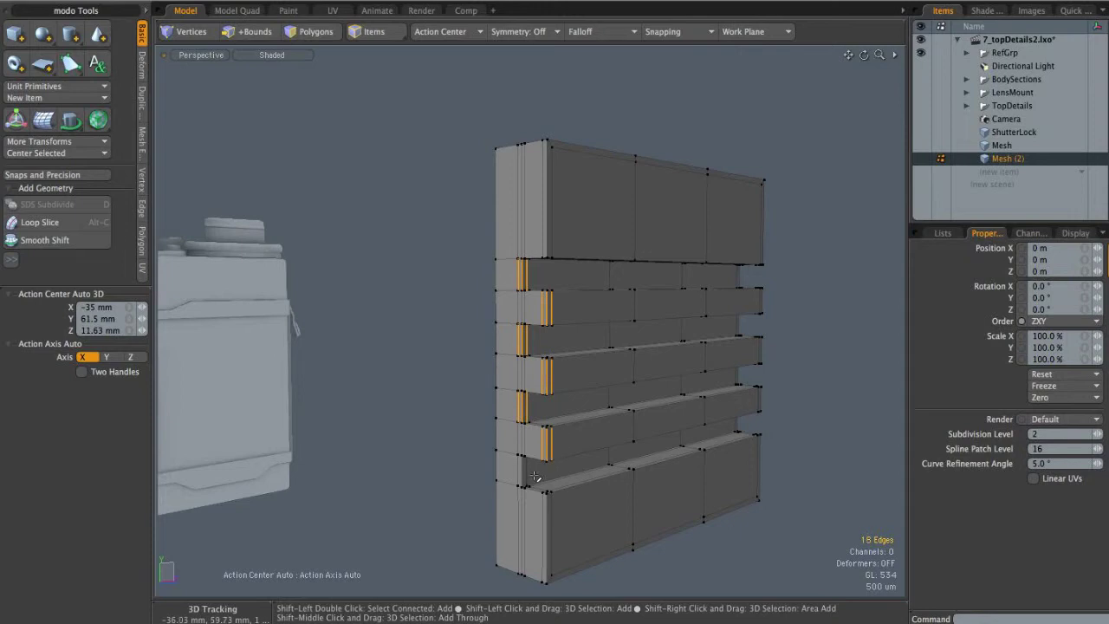
left_click_drag(565, 395, 539, 281, "alt")
key("alt+l")
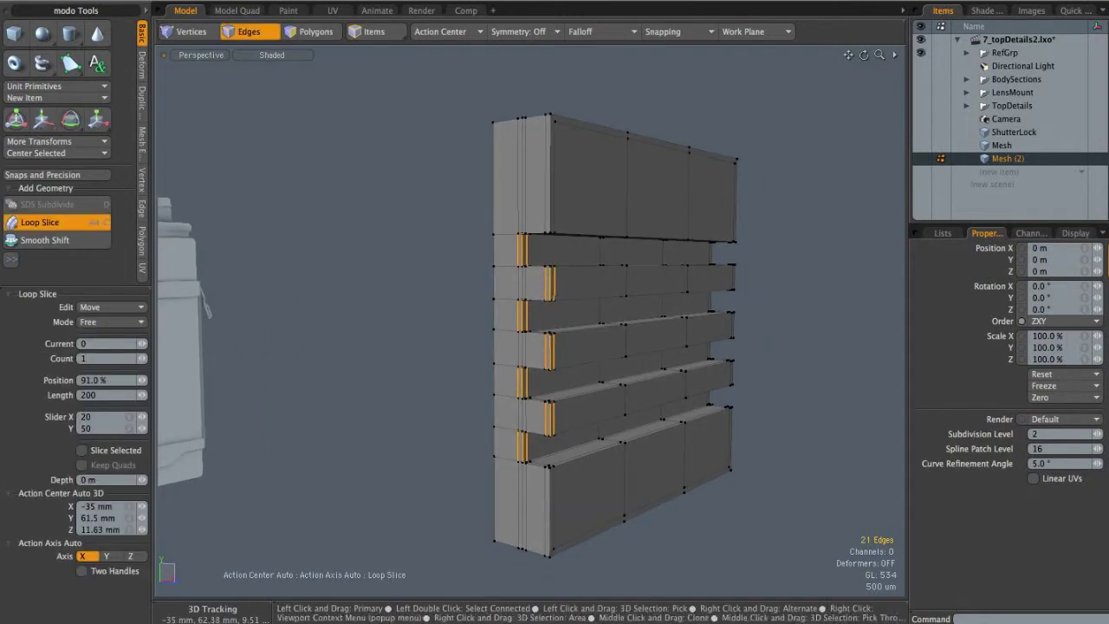
type("2")
left_click(103, 322)
left_click(101, 345)
mouse_move(445, 274)
left_mouse_down("ctrl+alt")
mouse_move(487, 275)
mouse_move(415, 274)
mouse_move(427, 274)
left_mouse_up("ctrl+alt")
key("space")
left_click(470, 307)
Add a single loop slice in free mode across the grip panel's top block
left_click_drag(612, 232, 520, 239, "alt+shift")
left_click(542, 192)
key("alt+c")
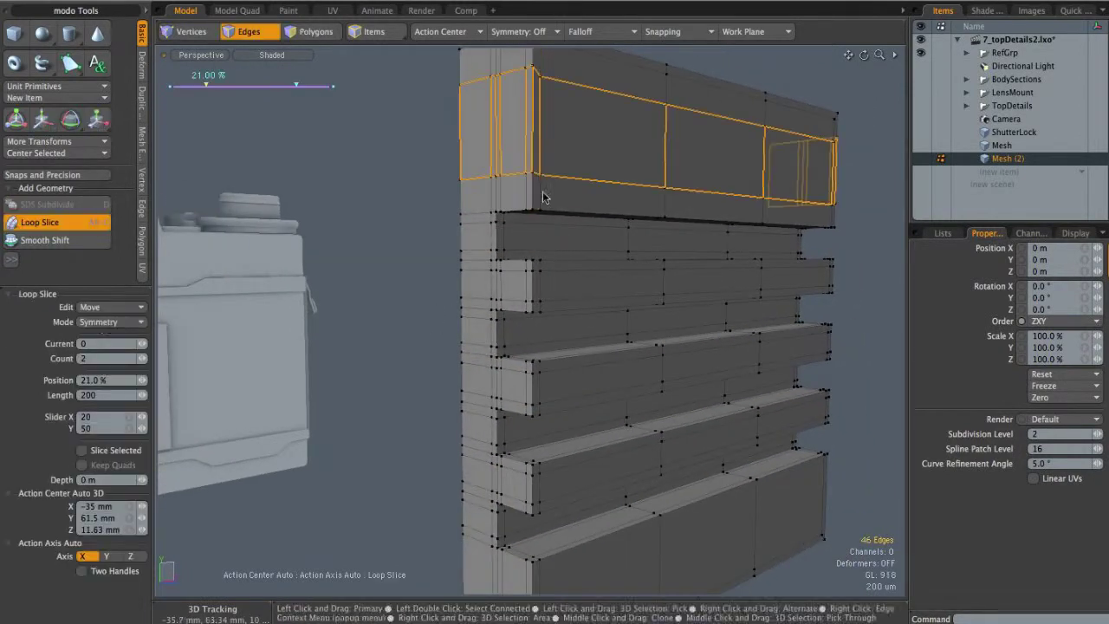
type("1")
left_click(103, 322)
left_click(97, 299)
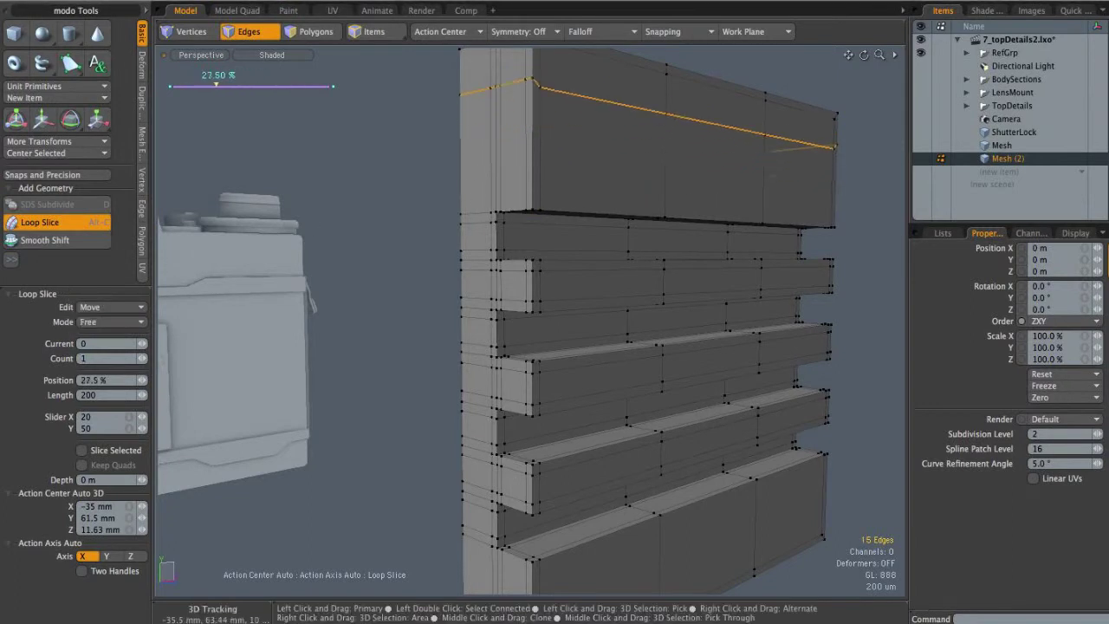
key("space")
Add one loop slice around the grip panel's bottom block at 16% from its upper edge
left_click_drag(589, 411, 568, 275, "alt+shift")
left_click(527, 367)
key("alt+c")
left_click_drag(527, 367, 539, 368)
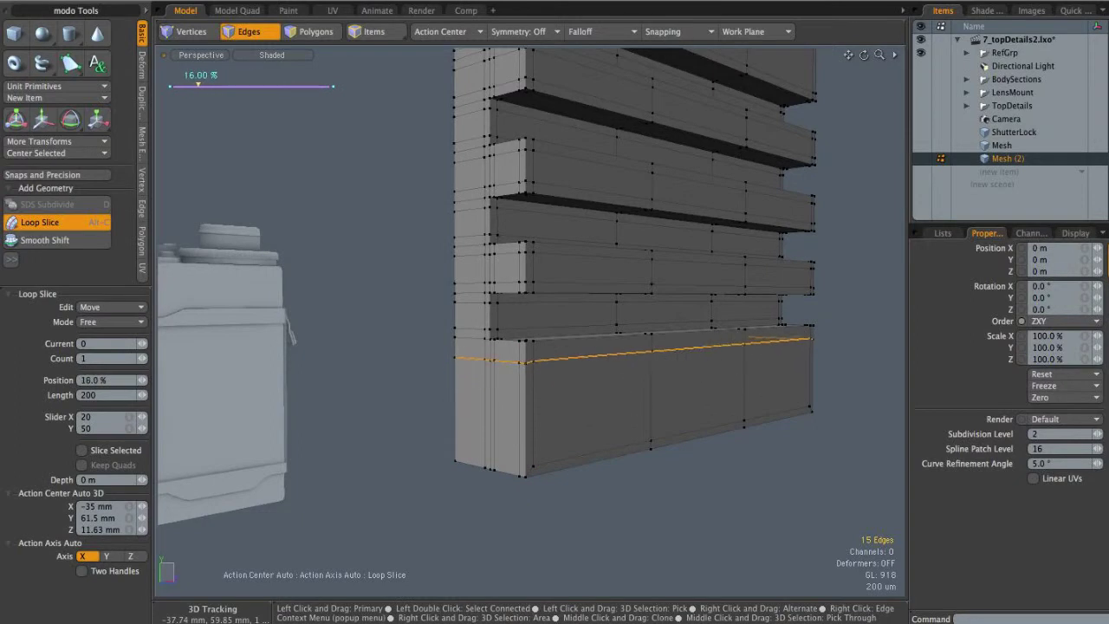
key("space")
Show the Mesh item and shift the grip panel in Z to line it up with the curved back plate
left_click(336, 331)
left_click_drag(667, 251, 632, 267, "ctrl+alt")
key("ctrl+space")
left_click(631, 222)
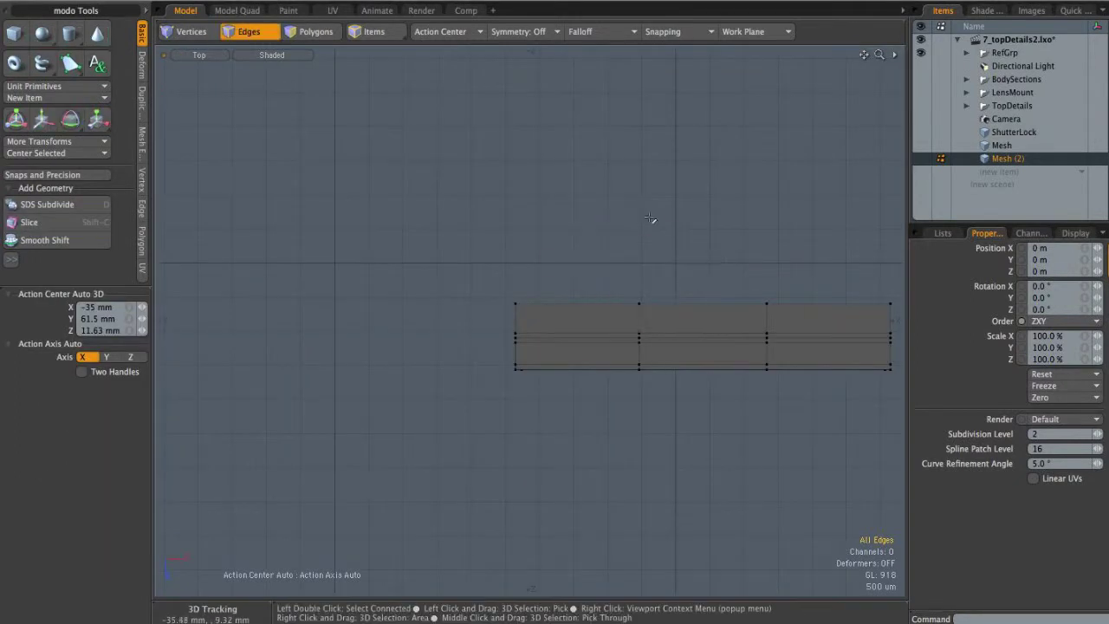
key("2")
left_click(921, 146)
left_click_drag(558, 281, 581, 285, "alt+shift")
key("3")
right_click_drag(743, 197, 726, 196)
key("w")
left_click_drag(560, 358, 559, 372)
key("space")
Move the grip panel's middle edge rows 280 um in Z so the panel follows the back plate's curve
key("2")
right_click_drag(527, 242, 608, 424)
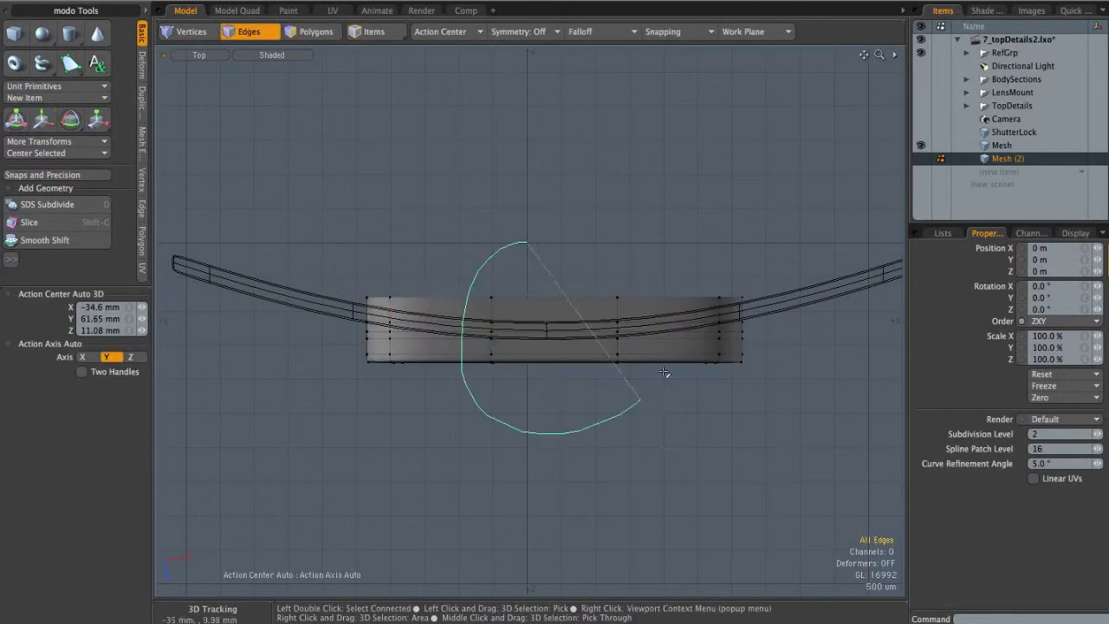
key("w")
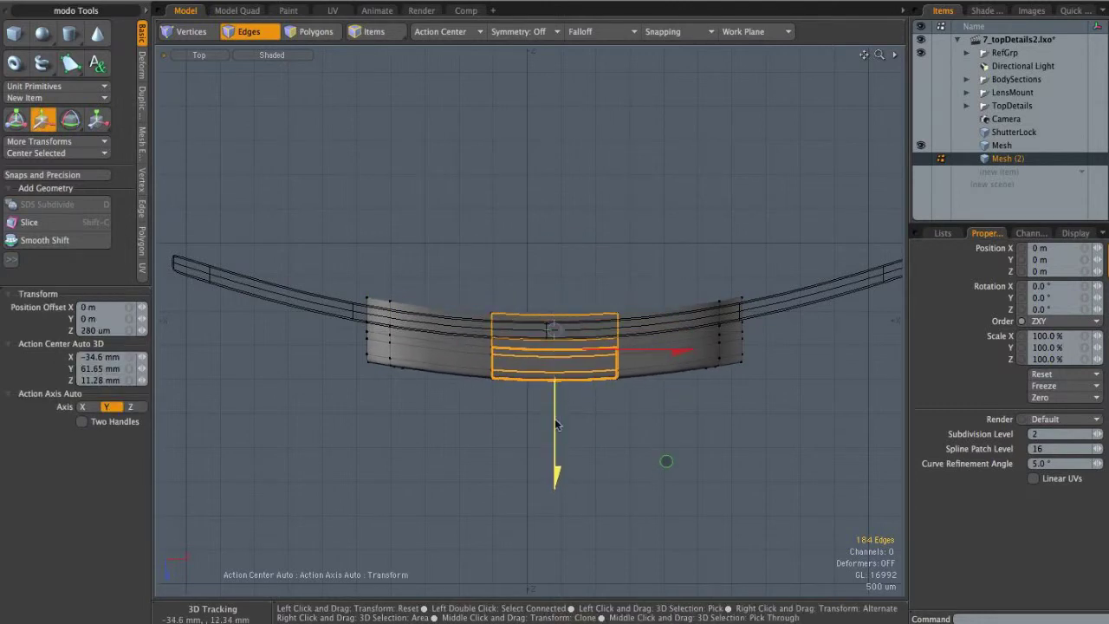
key("ctrl+space")
left_click(634, 370)
key("Escape")
Cut the grip panel geometry, paste it into the Mesh item and show the ShutterLock item
left_click_drag(645, 370, 629, 208, "alt")
key("super+x")
left_click(1013, 146)
key("super+v")
left_click_drag(645, 277, 693, 173, "alt")
left_click(920, 132)
Scale the grip panel's lower corner vertices slightly inward in X to fit the rounded recess
left_click_drag(606, 242, 658, 286, "alt")
key("ctrl+space")
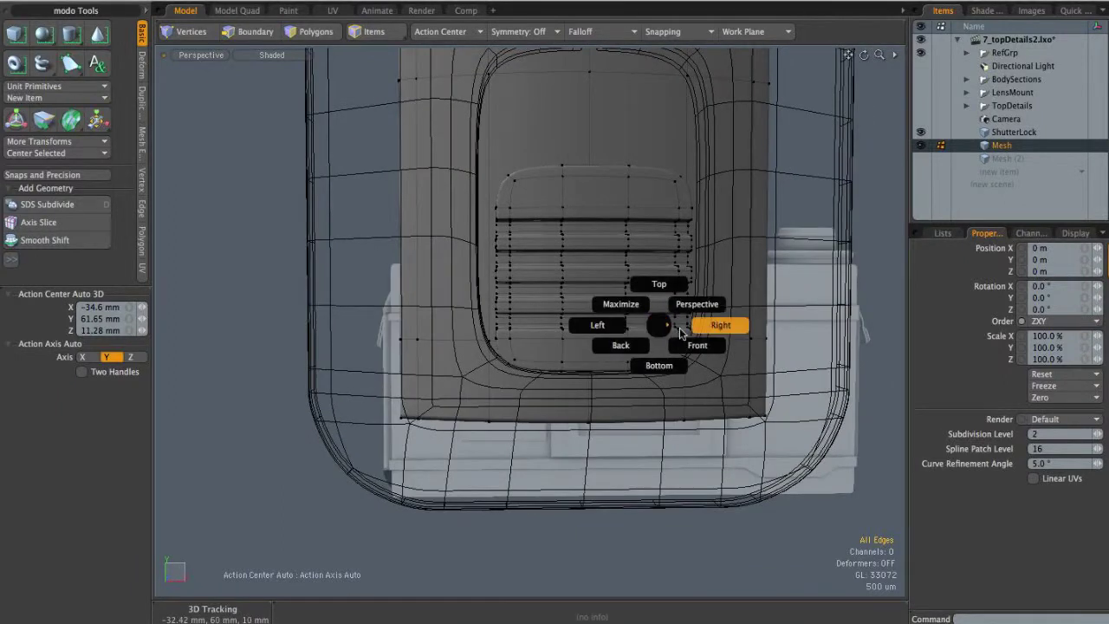
left_click(697, 346)
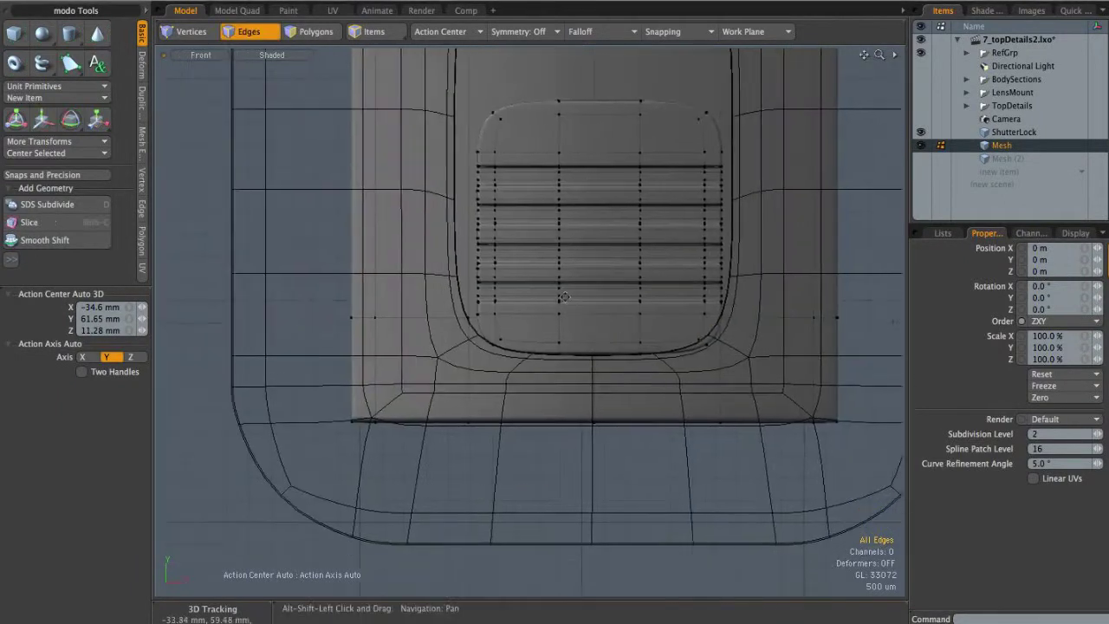
left_click_drag(736, 287, 745, 335, "alt+shift")
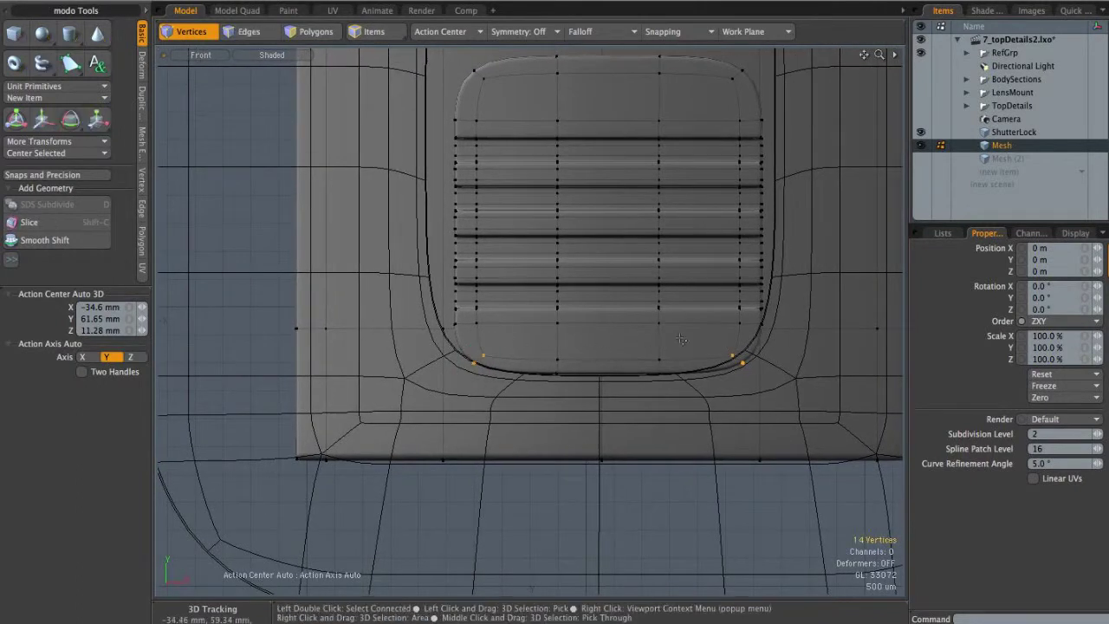
key("r")
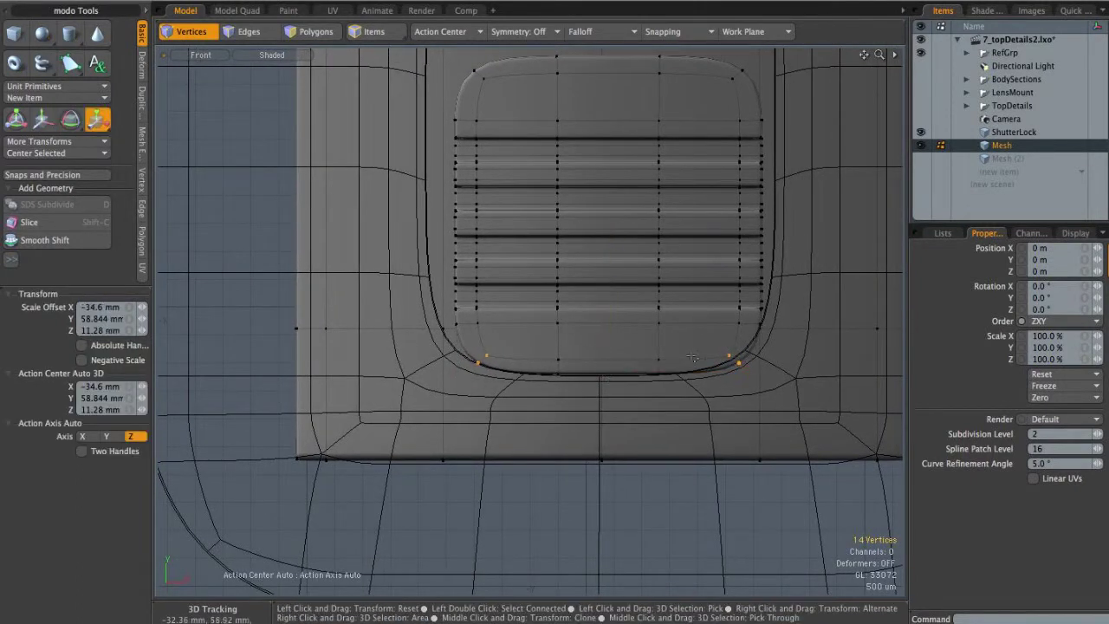
Move the whole grip panel 100 um in Y and -160 um in X within the housing recess
key("3")
key("w")
left_click_drag(609, 174, 609, 168)
scroll(703, 293, "down", 1)
left_click_drag(694, 219, 693, 316, "alt+shift")
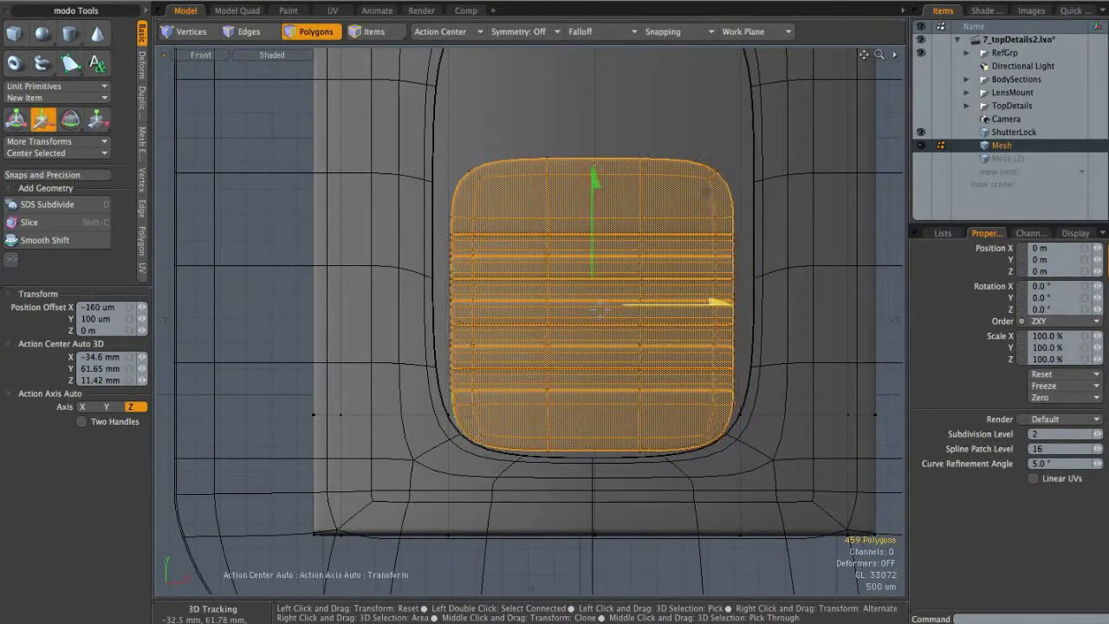
key("ctrl+space")
left_click(735, 287)
key("q")
Inspect the shutter lock and the domed piece above it on the camera's top section
scroll(653, 272, "down", 4)
left_click_drag(653, 272, 673, 460, "alt")
left_click(673, 460)
left_click_drag(723, 356, 629, 392, "alt")
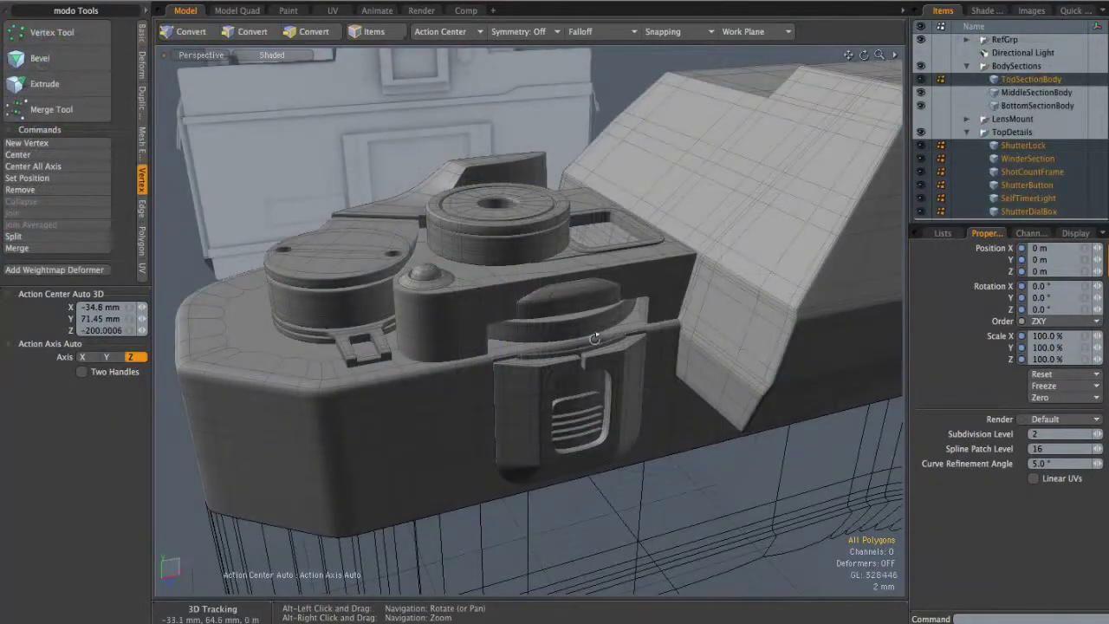
left_click_drag(594, 338, 483, 332, "alt")
double_click(589, 308)
left_click_drag(609, 347, 473, 301, "alt")
left_click_drag(539, 258, 450, 389, "alt")
scroll(468, 346, "down", 4)
left_click_drag(493, 289, 563, 382, "alt")
Examine the stacked discs behind the shutter lock from above and from the side
key("1")
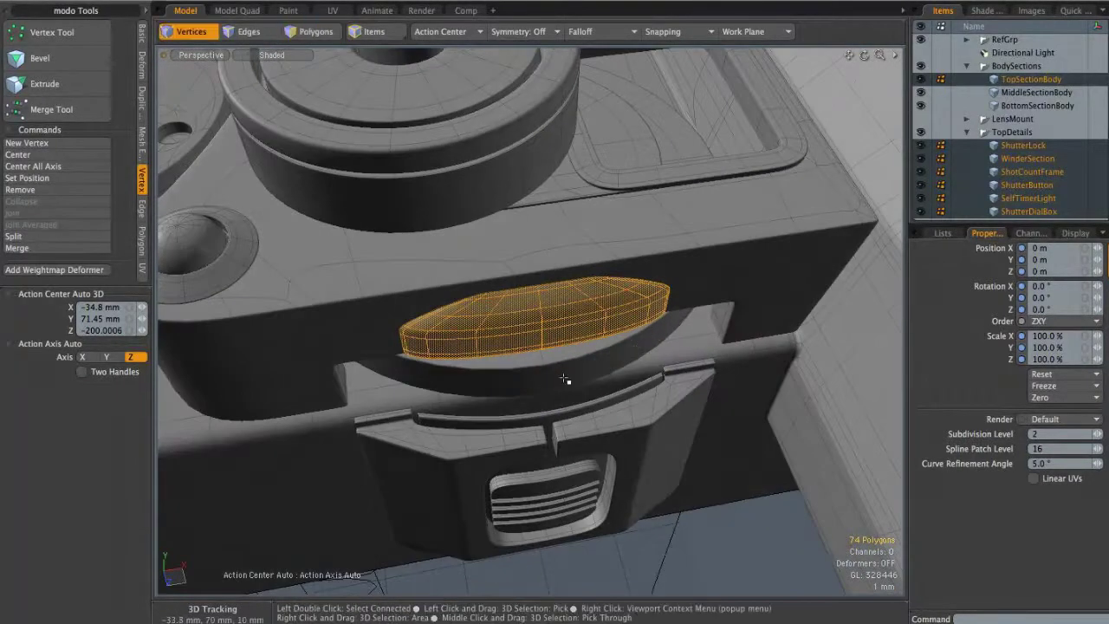
left_click_drag(598, 345, 589, 276, "alt")
left_click_drag(504, 401, 514, 421, "alt")
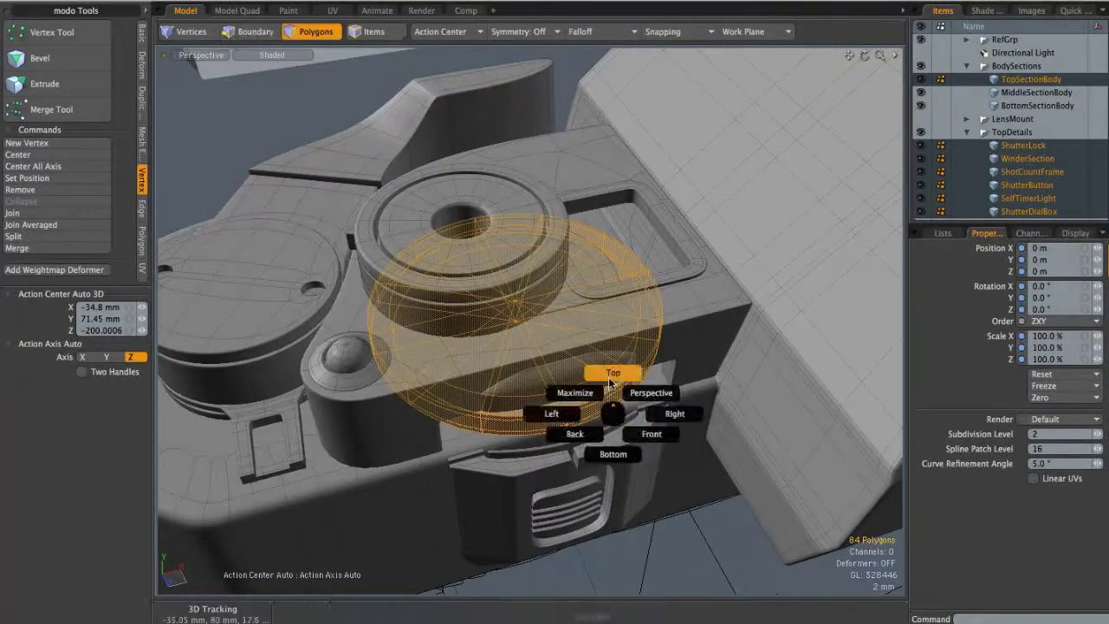
left_click(613, 374)
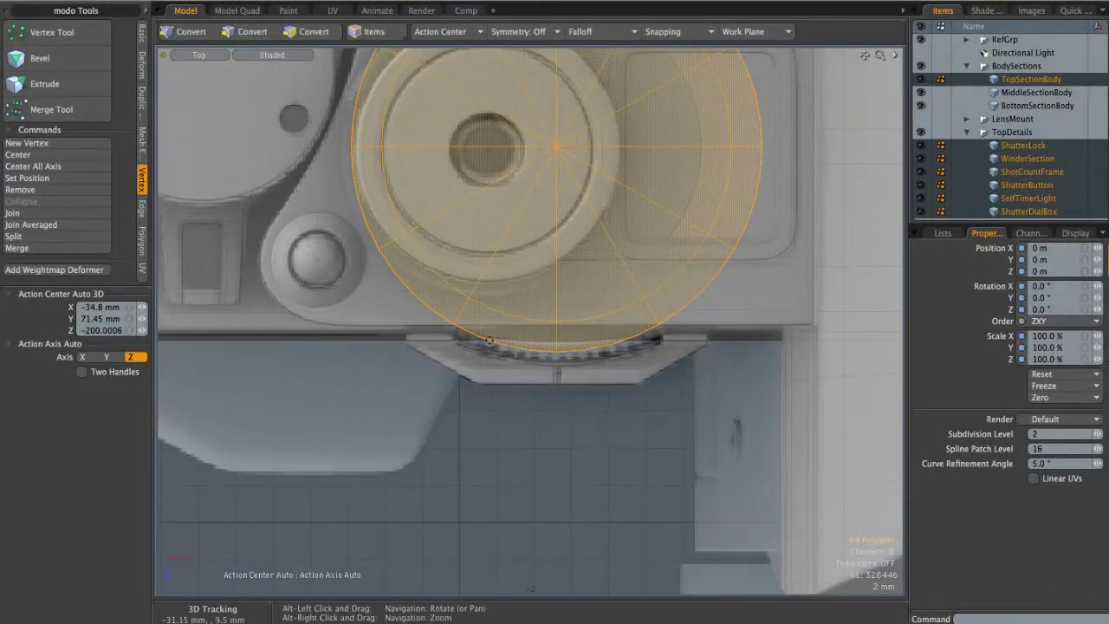
left_click_drag(621, 339, 586, 423, "alt+shift")
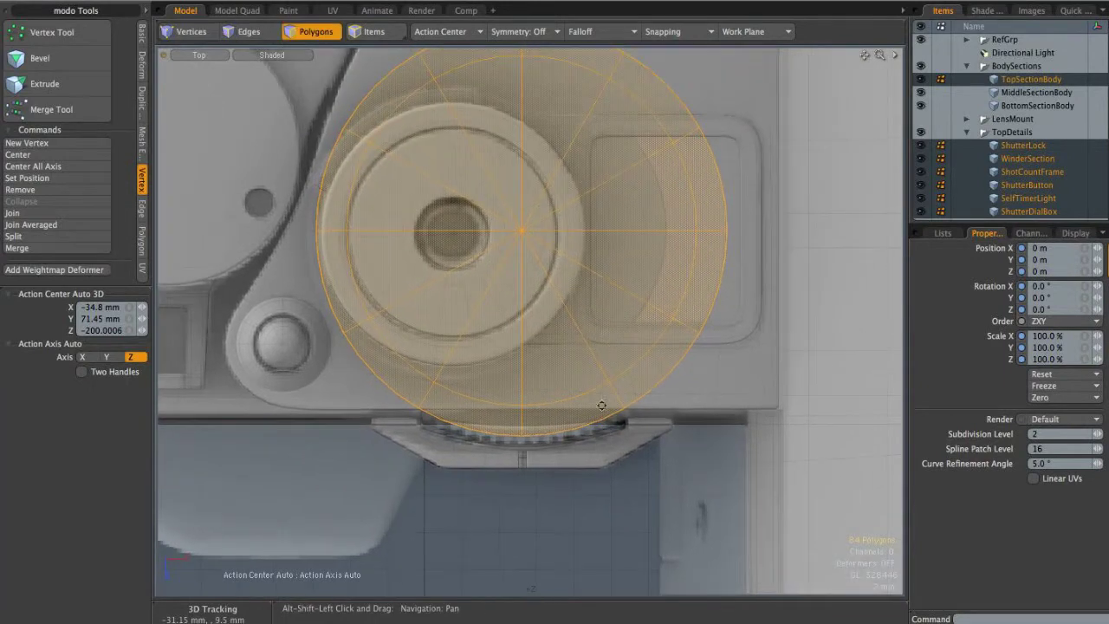
left_click(645, 308)
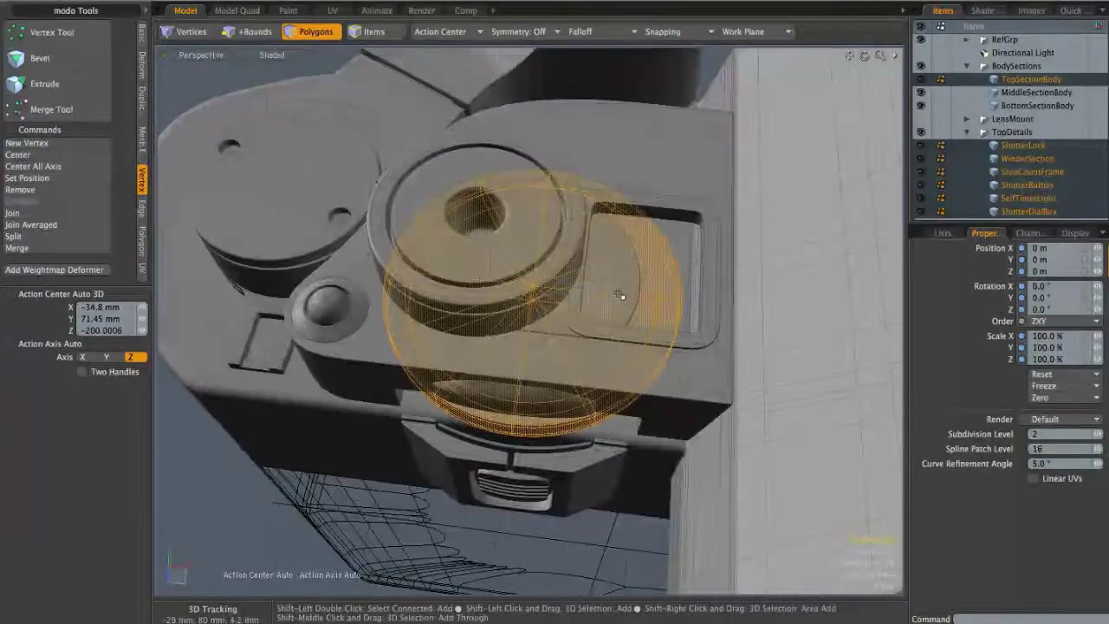
left_click_drag(677, 271, 670, 379, "alt")
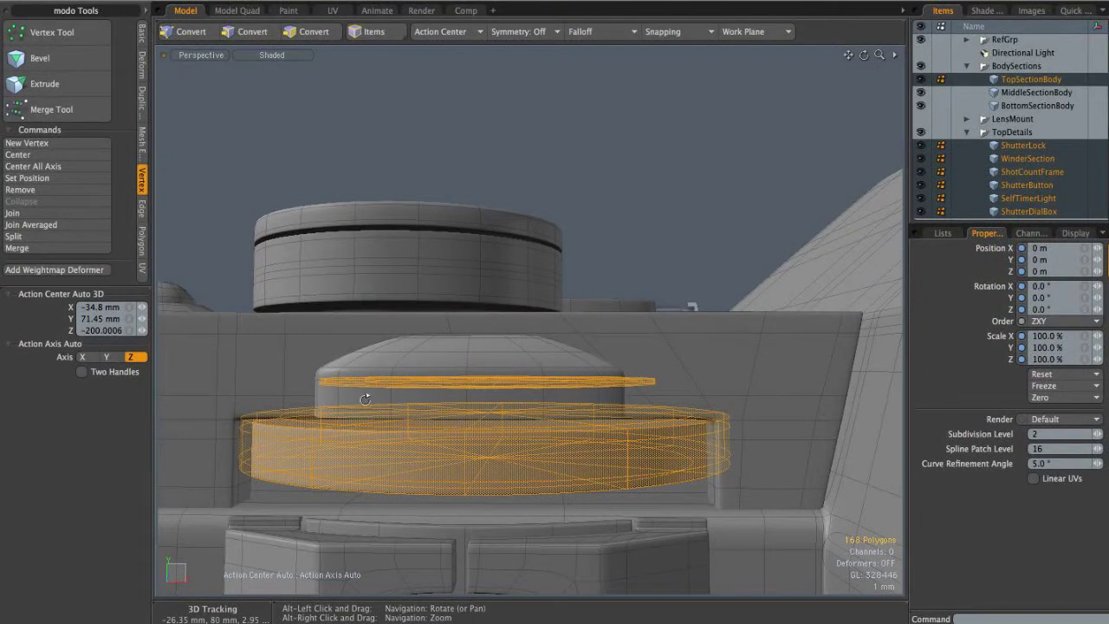
left_click_drag(604, 350, 528, 424, "alt")
scroll(552, 440, "down", 5)
left_click_drag(528, 424, 464, 375, "alt+shift")
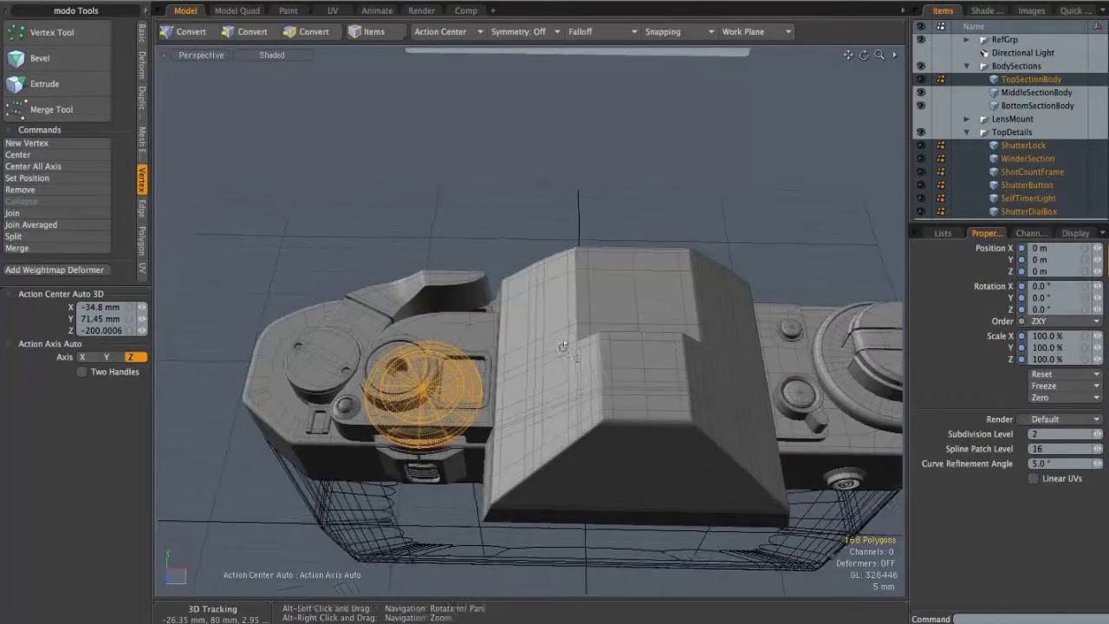
left_click_drag(554, 311, 690, 255, "alt")
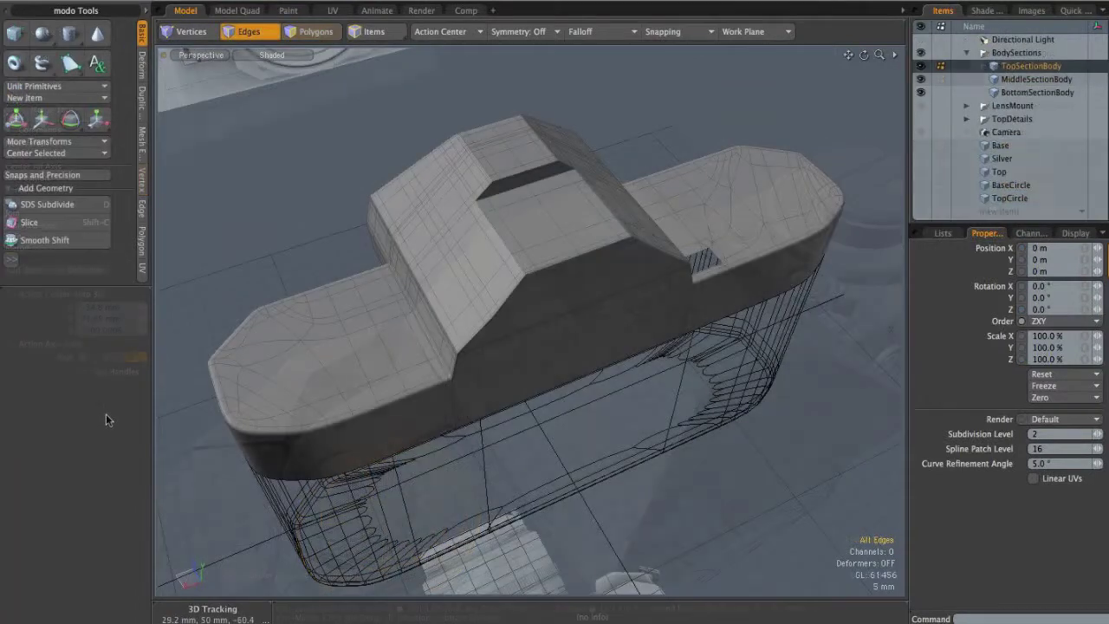
Examine TopSectionBody on its own, including the flat polygon areas at both ends
left_click_drag(573, 242, 580, 265, "alt")
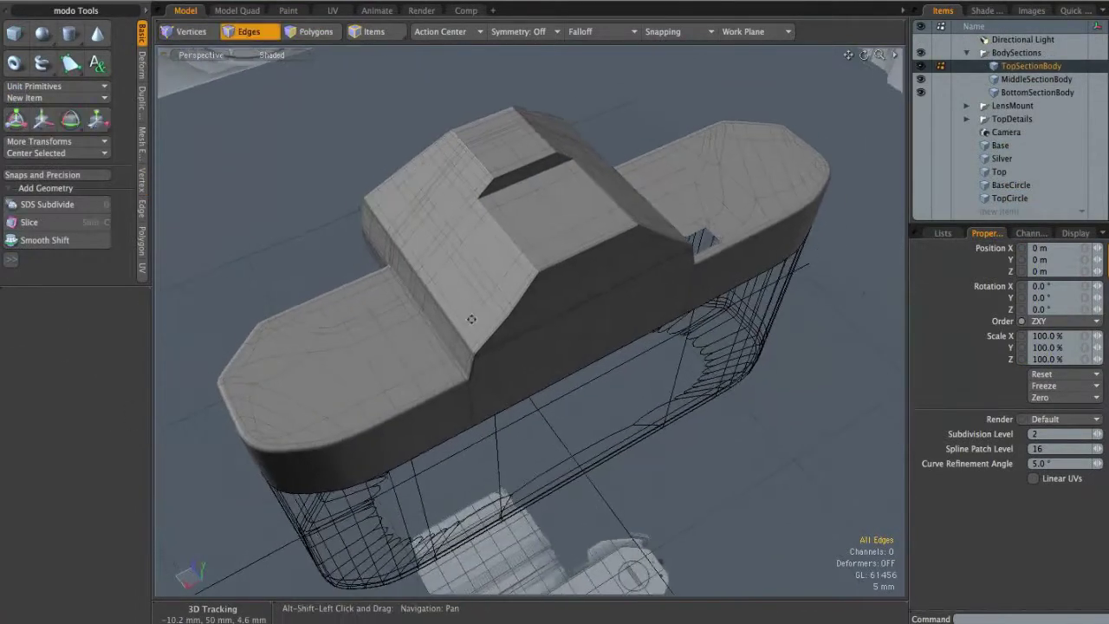
left_click_drag(450, 329, 460, 320, "alt")
key("space")
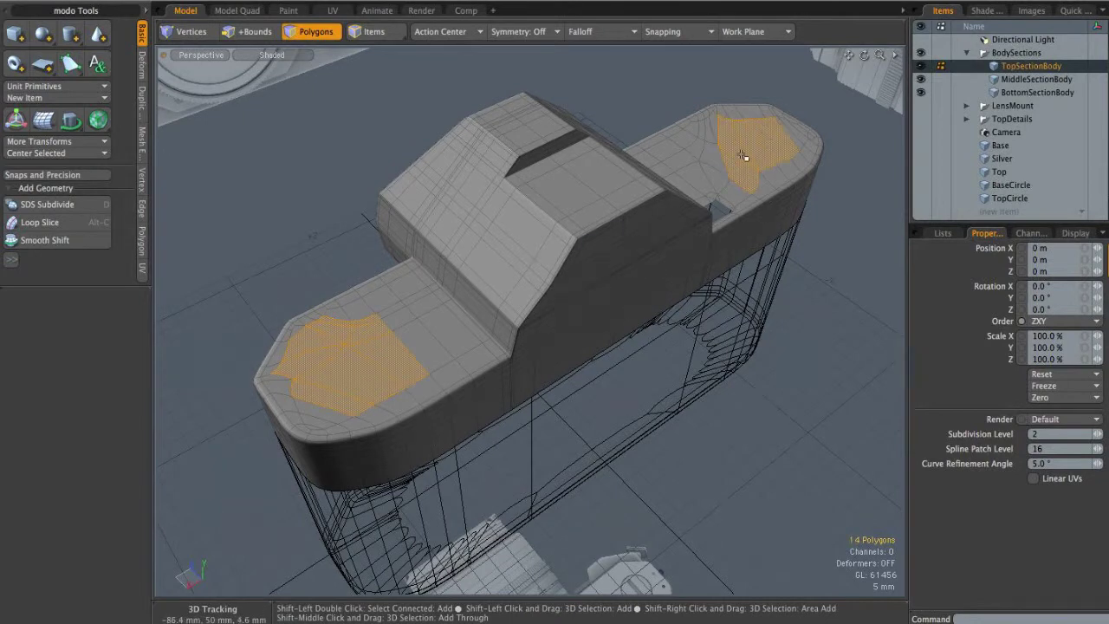
left_click(573, 448)
left_click_drag(573, 448, 565, 284, "alt")
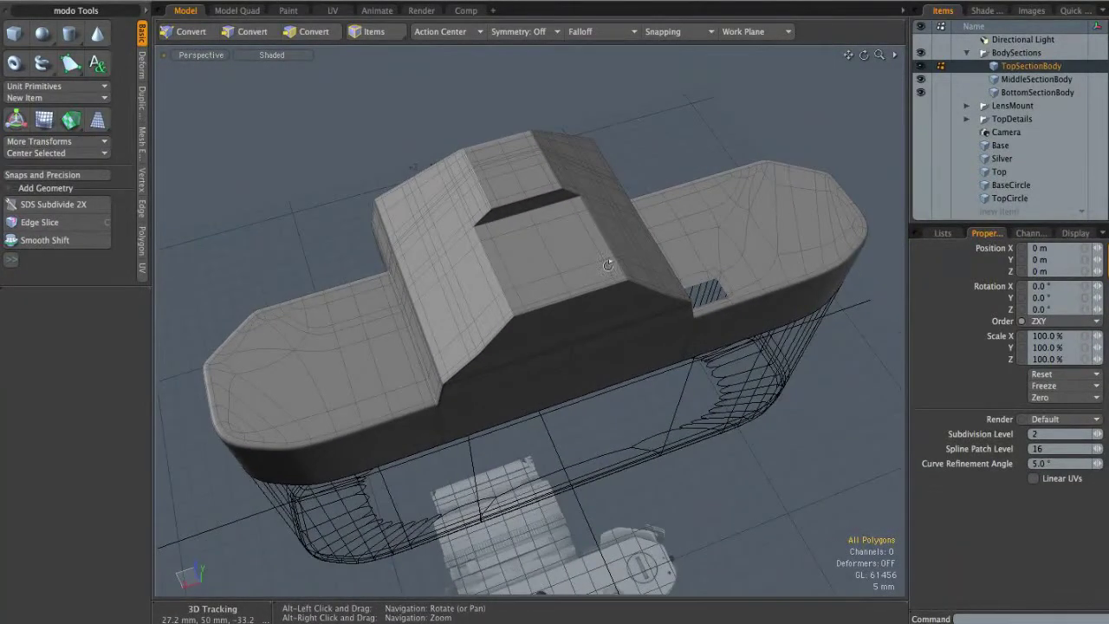
Study the hot-shoe area of the reference camera in top, left, back and perspective views
left_click_drag(499, 251, 574, 277, "alt")
key("ctrl+space")
left_click(563, 233)
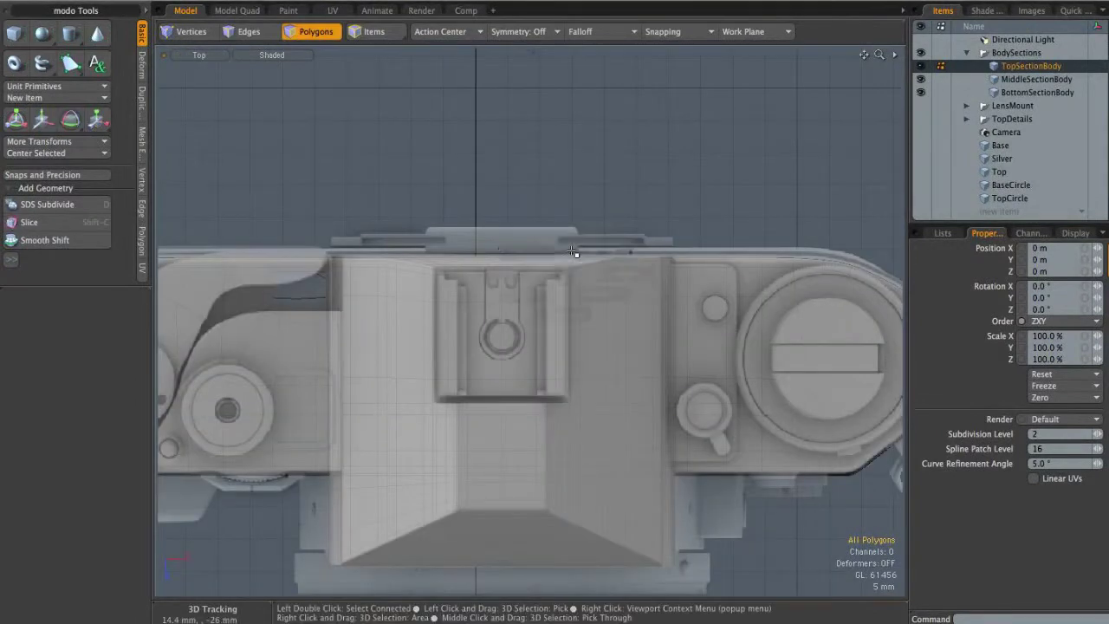
scroll(559, 272, "up", 5)
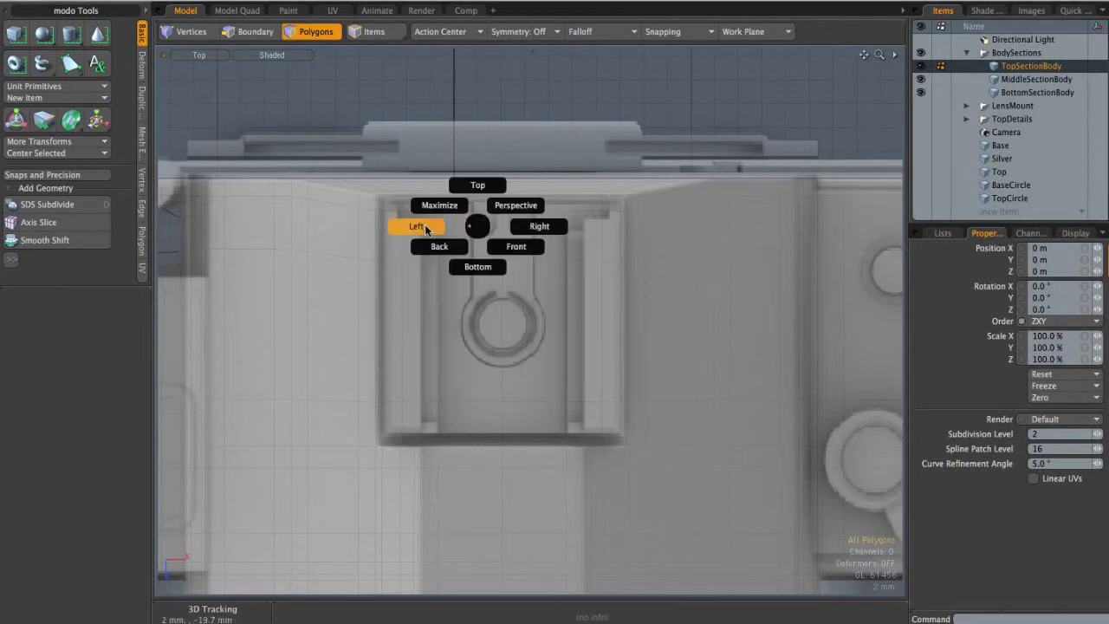
left_click(418, 226)
key("ctrl+space")
left_click(493, 297)
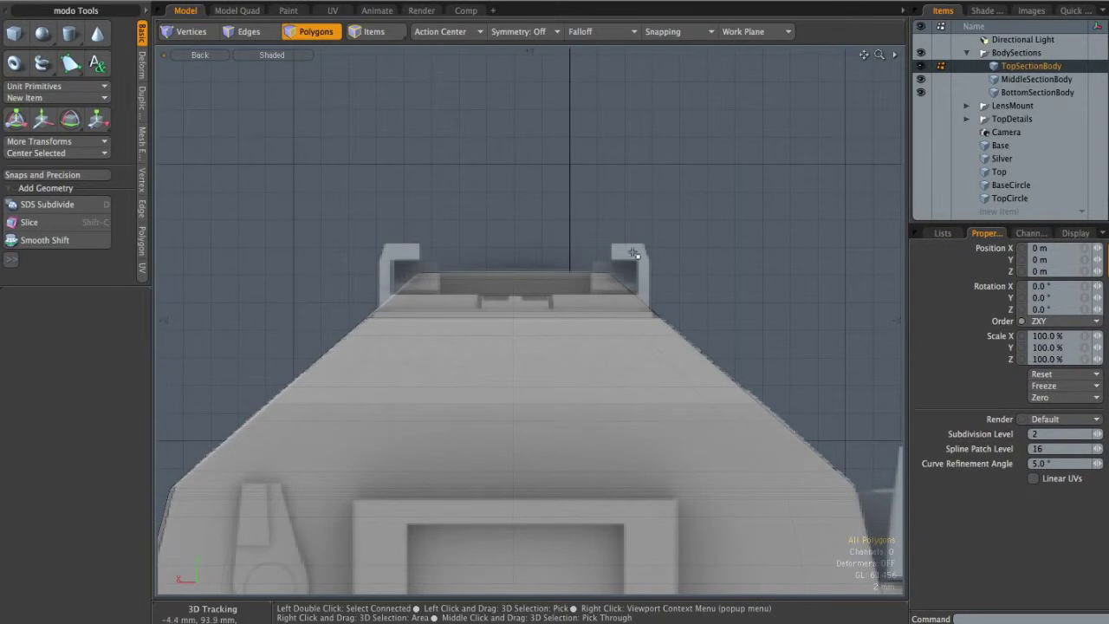
key("ctrl+space")
left_click(659, 260)
left_click_drag(639, 306, 688, 273, "alt")
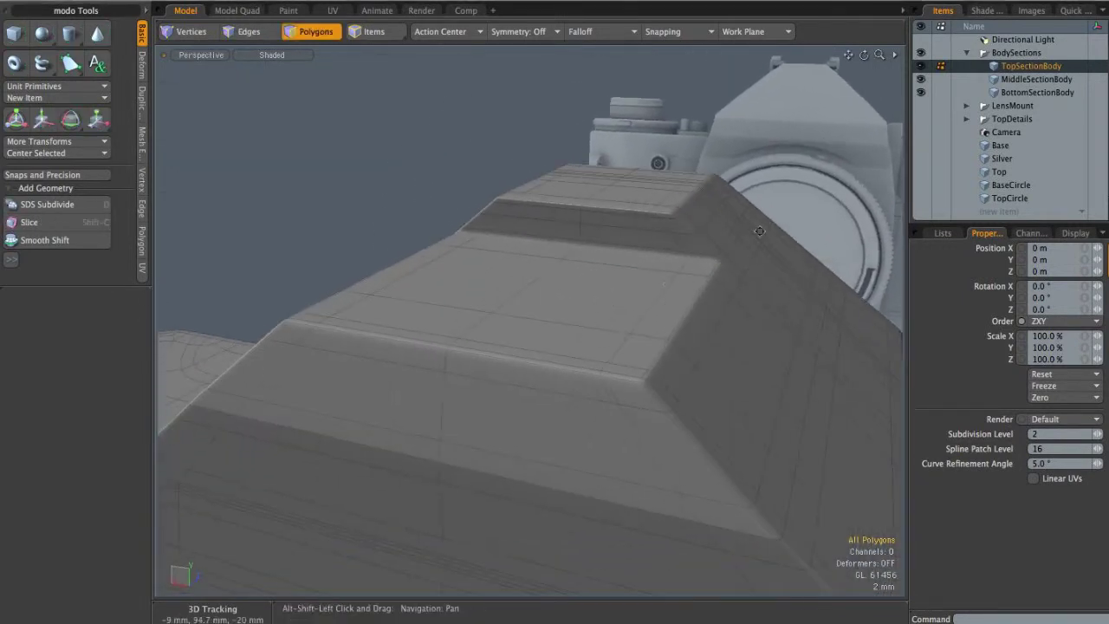
Examine the Base item's beveled hot-shoe slab and how it sits on the top section body
left_click(1000, 145)
left_click_drag(589, 346, 654, 313, "alt")
double_click(632, 311)
left_click_drag(272, 302, 670, 312, "alt")
key("2")
left_click_drag(570, 314, 750, 246, "alt")
key("3")
left_click(656, 150)
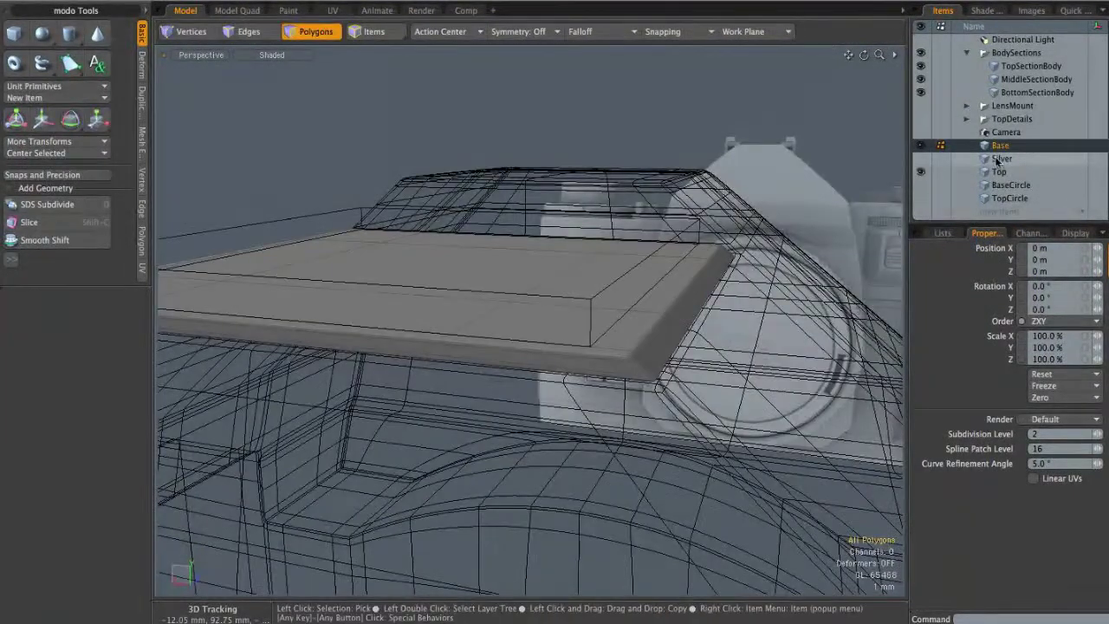
Select one rail of the Silver item and compare its profile with the reference in the left view
left_click(998, 159)
left_click_drag(539, 270, 424, 177, "alt")
left_click_drag(498, 179, 528, 305, "alt")
left_click(620, 329)
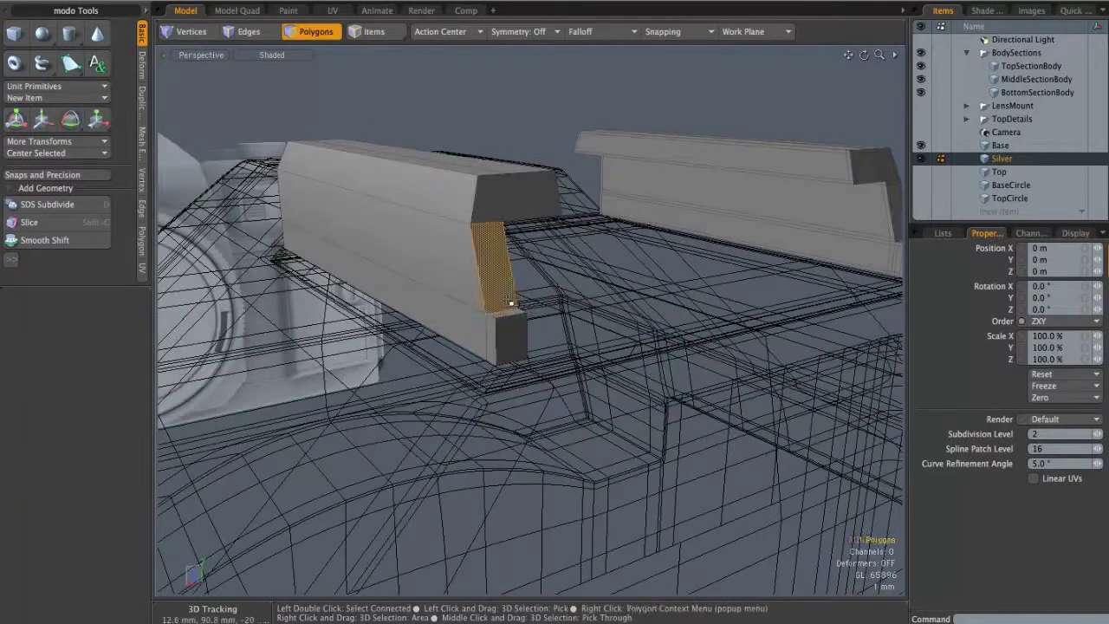
double_click(511, 303)
left_click(517, 282)
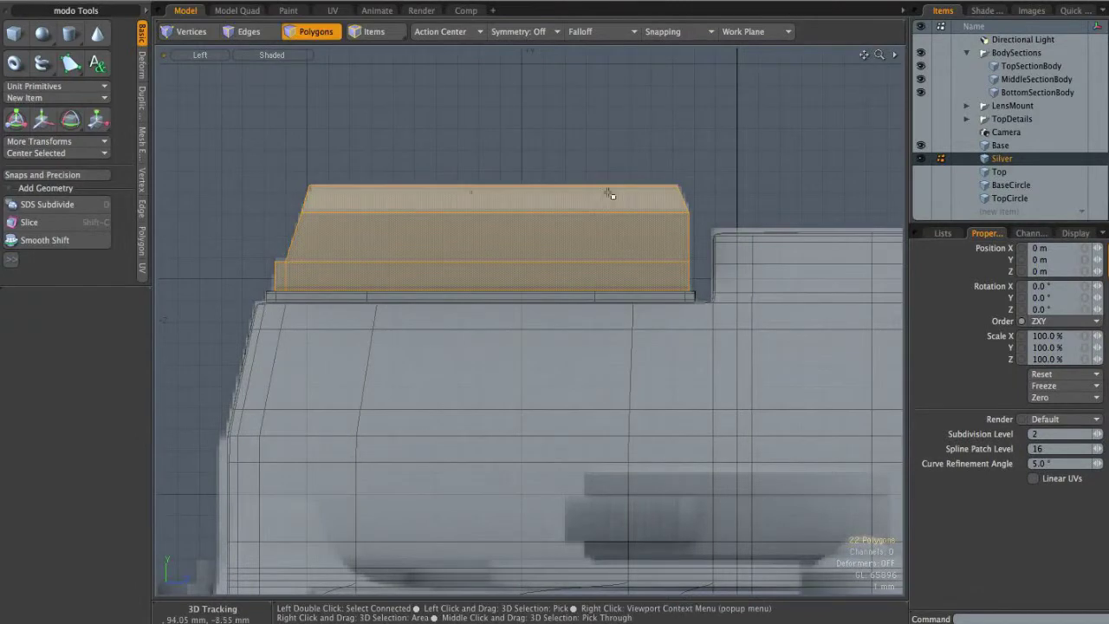
left_click_drag(564, 215, 470, 341, "alt+shift")
key("ctrl+space")
left_click(578, 216)
Examine the overhanging end profile of the Silver item's rail in perspective
right_click_drag(471, 342, 664, 254, "alt")
left_click_drag(663, 255, 658, 261, "alt")
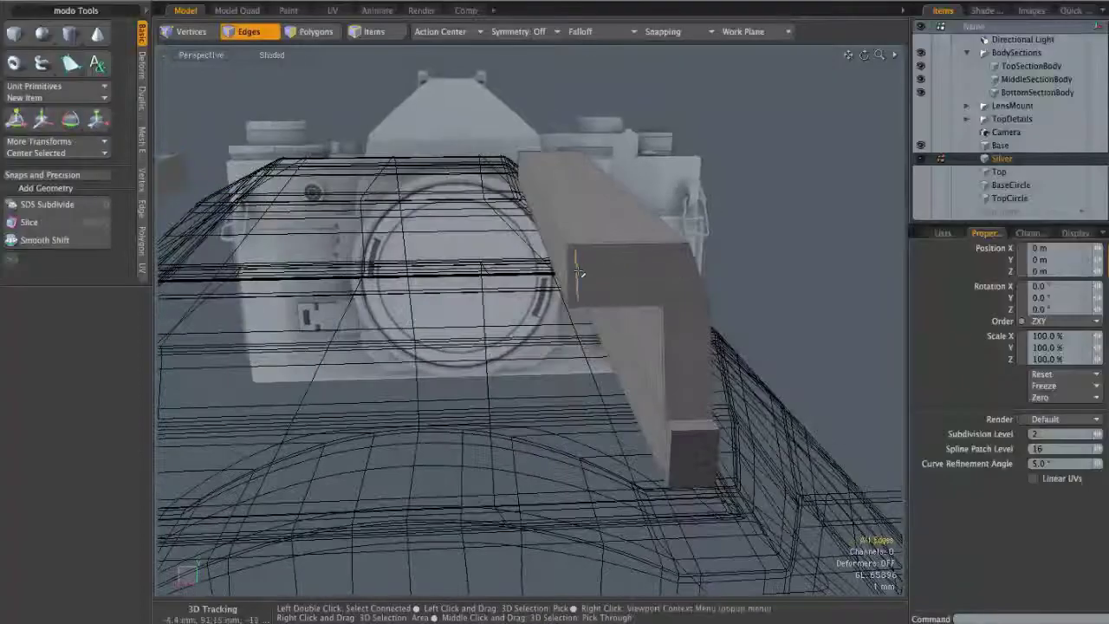
key("3")
double_click(658, 279)
left_click_drag(659, 278, 756, 272, "alt")
left_click(737, 267)
Examine the Top item's flat plate between the two side rails
left_click(1016, 172)
left_click_drag(559, 315, 600, 284, "alt")
left_click_drag(349, 307, 777, 239, "alt")
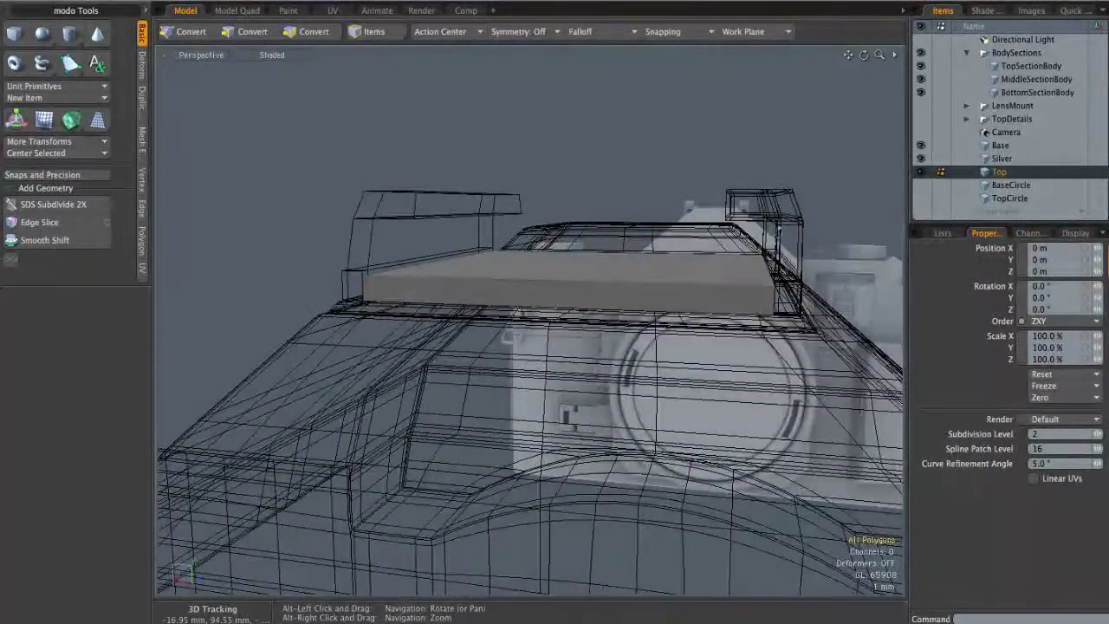
Select the Base, Silver and Top items together and compare the hot shoe with the reference from above
left_click(1007, 146, "shift")
mouse_move(658, 258)
left_mouse_down("alt")
mouse_move(571, 256)
mouse_move(574, 275)
mouse_move(747, 262)
mouse_move(725, 308)
mouse_move(534, 304)
mouse_move(627, 315)
mouse_move(658, 279)
mouse_move(604, 282)
left_mouse_up("alt")
key("ctrl+space")
left_click(612, 257)
scroll(530, 266, "down", 2)
left_click_drag(522, 264, 645, 236, "alt")
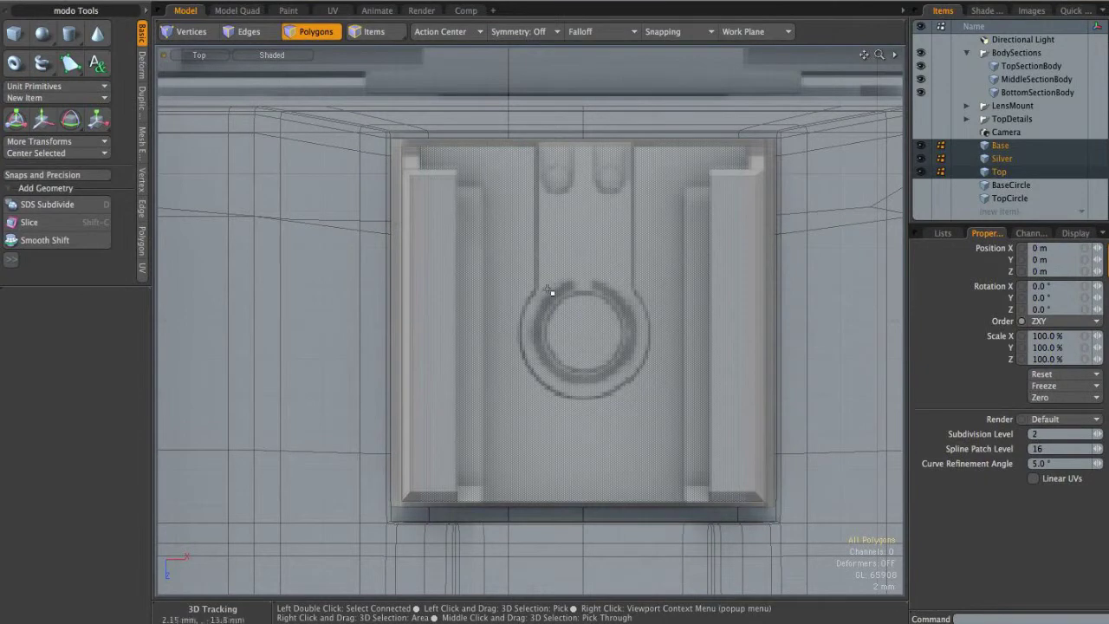
left_click_drag(617, 271, 495, 305, "alt")
left_click_drag(490, 365, 538, 344, "alt")
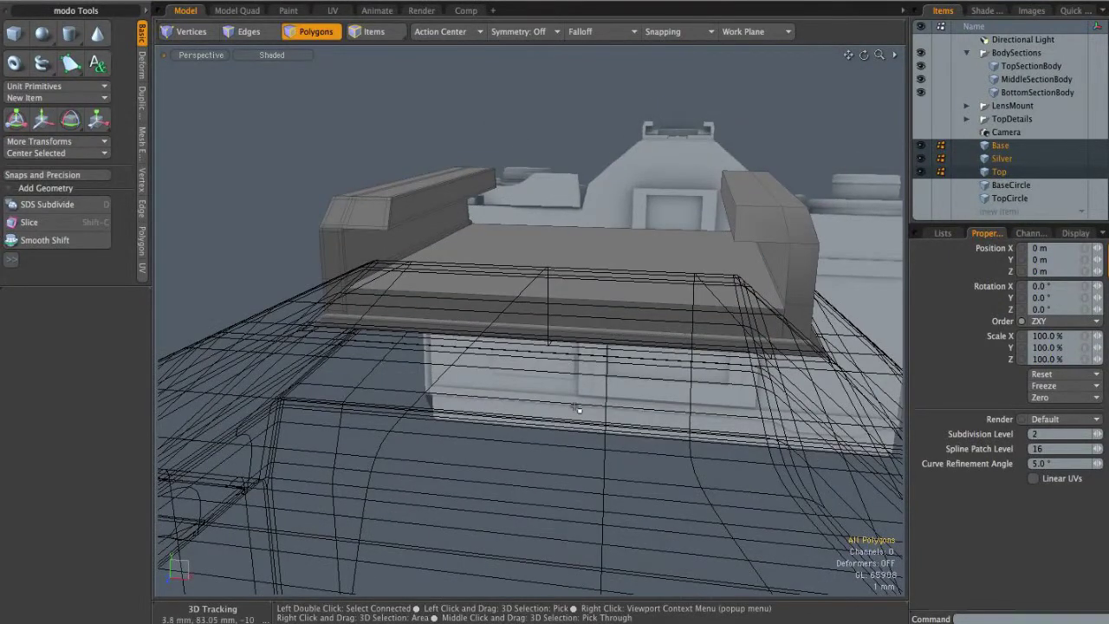
key("ctrl")
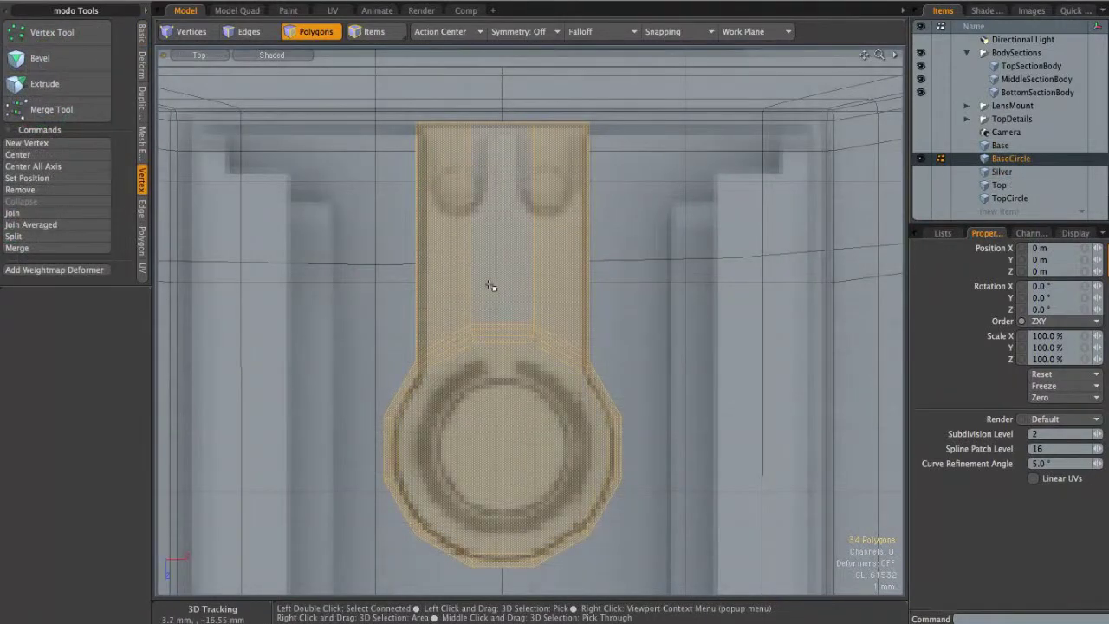
Select the BaseCircle item's round face and surrounding rings and compare the disc with the reference from above
left_click_drag(536, 372, 567, 318, "alt+shift")
right_click_drag(531, 445, 564, 438, "alt")
left_click(506, 354)
key("shift+Up")
key("shift+Up")
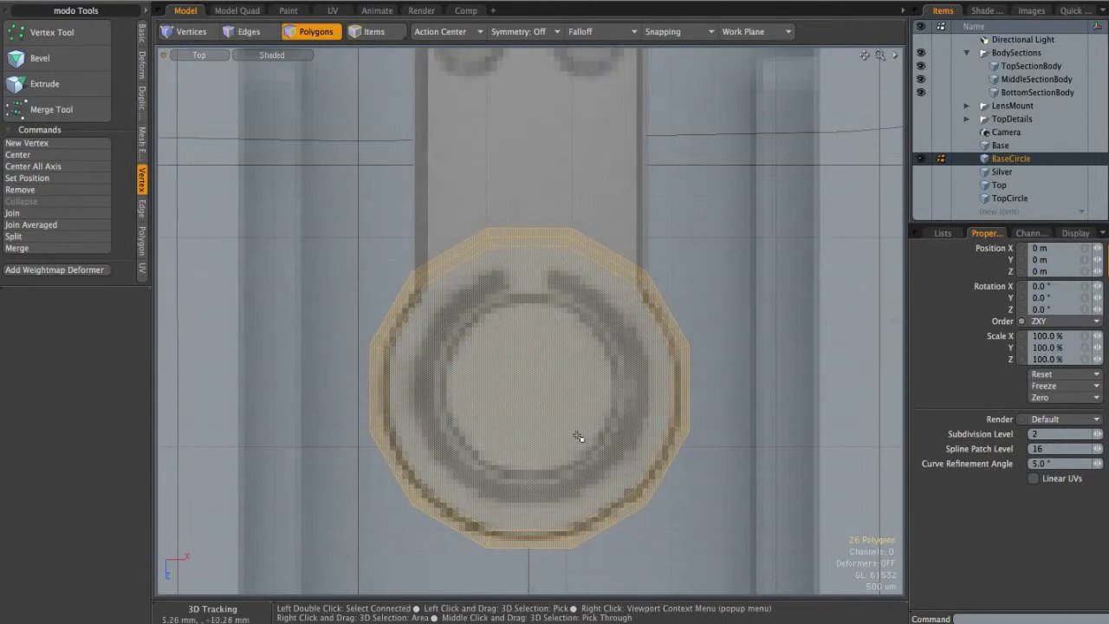
left_click(407, 319)
left_click(533, 317)
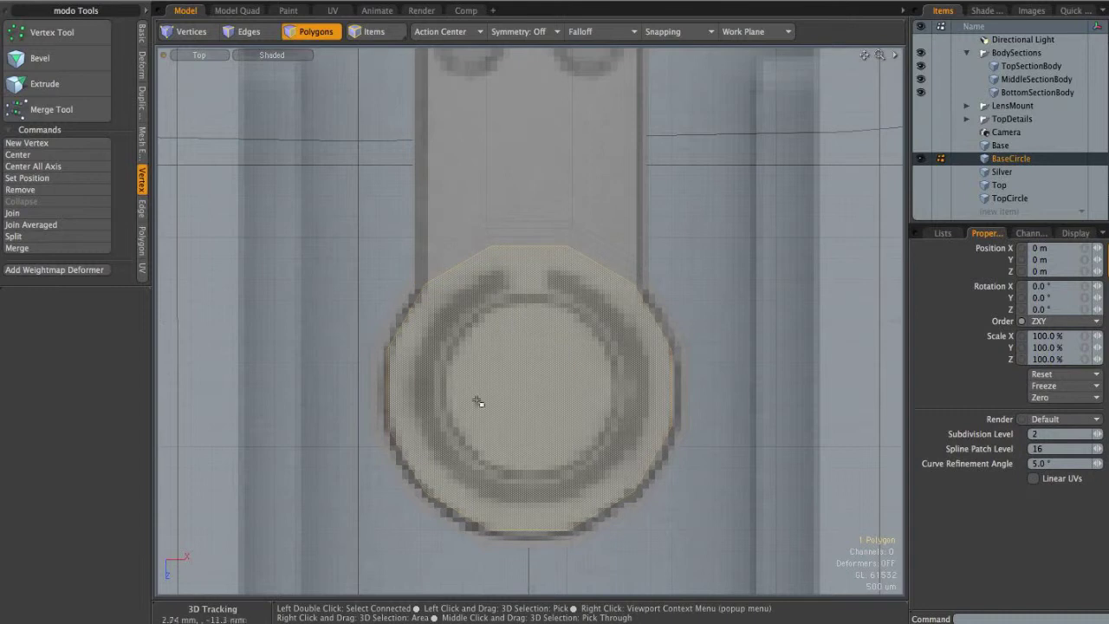
Select the edges across the neck between the disc and the arm and examine the junction in perspective
key("ctrl+space")
left_click(542, 304)
left_click_drag(542, 304, 663, 229, "alt")
key("2")
left_click(456, 347)
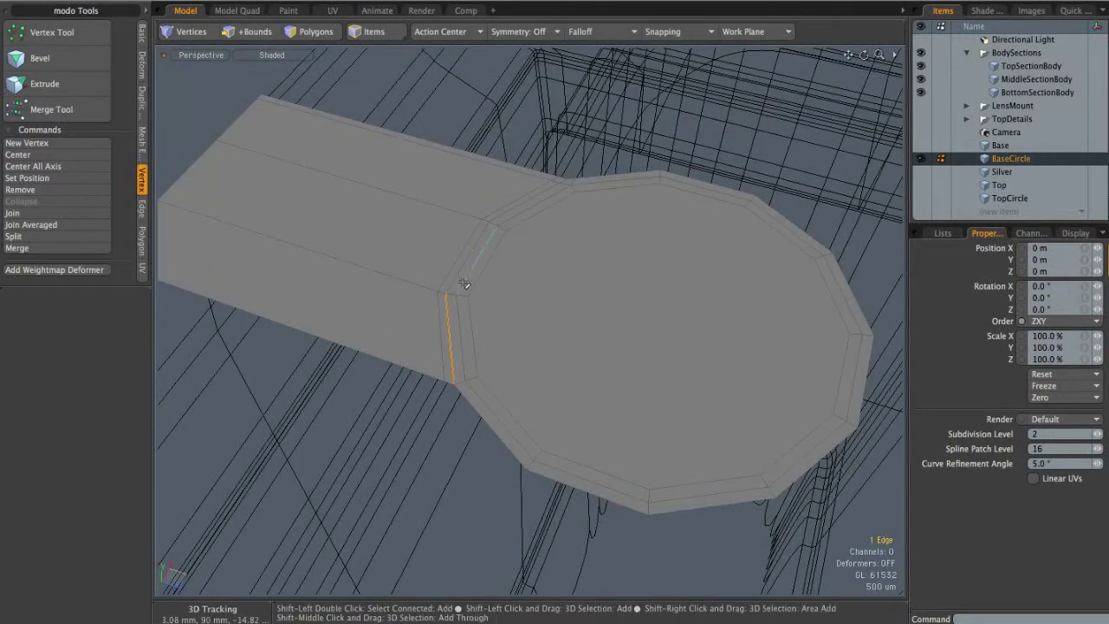
left_click(510, 210, "shift")
left_click_drag(453, 293, 648, 323, "alt+shift")
left_click_drag(350, 231, 398, 191, "alt")
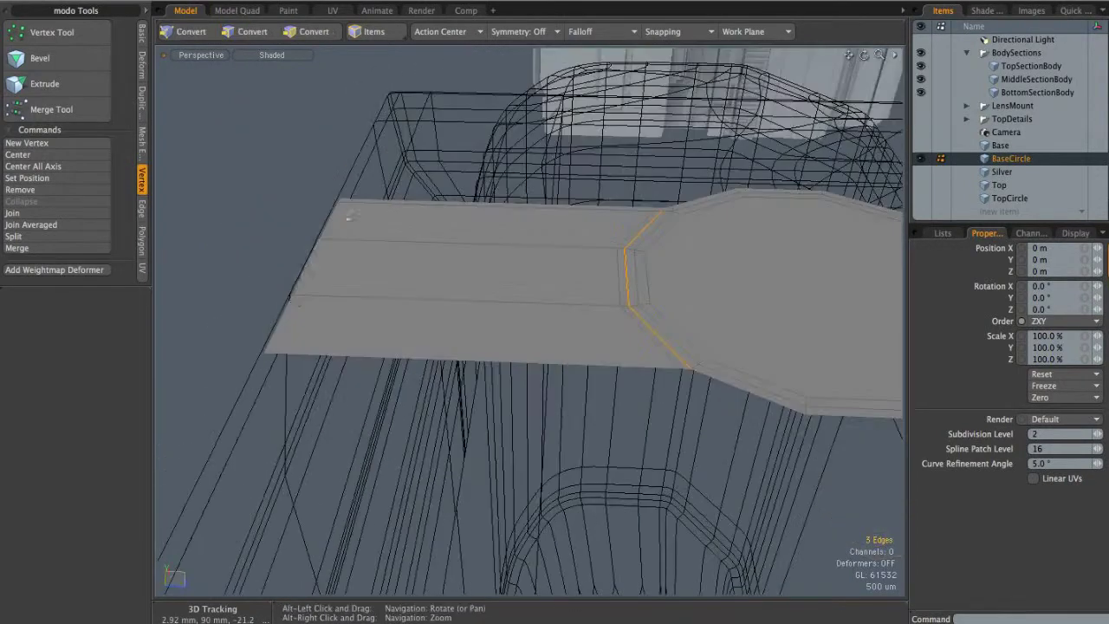
mouse_move(309, 265)
left_mouse_down("alt")
mouse_move(352, 226)
mouse_move(323, 321)
left_mouse_up("alt")
Add a narrow edge strip along one long side of the arm and select its polygons through to the disc's outer ring
left_click(546, 319)
left_click_drag(546, 319, 513, 360, "alt")
left_click(618, 156)
left_click_drag(667, 159, 523, 201, "alt+shift")
left_click_drag(524, 201, 576, 217, "ctrl+alt")
key("3")
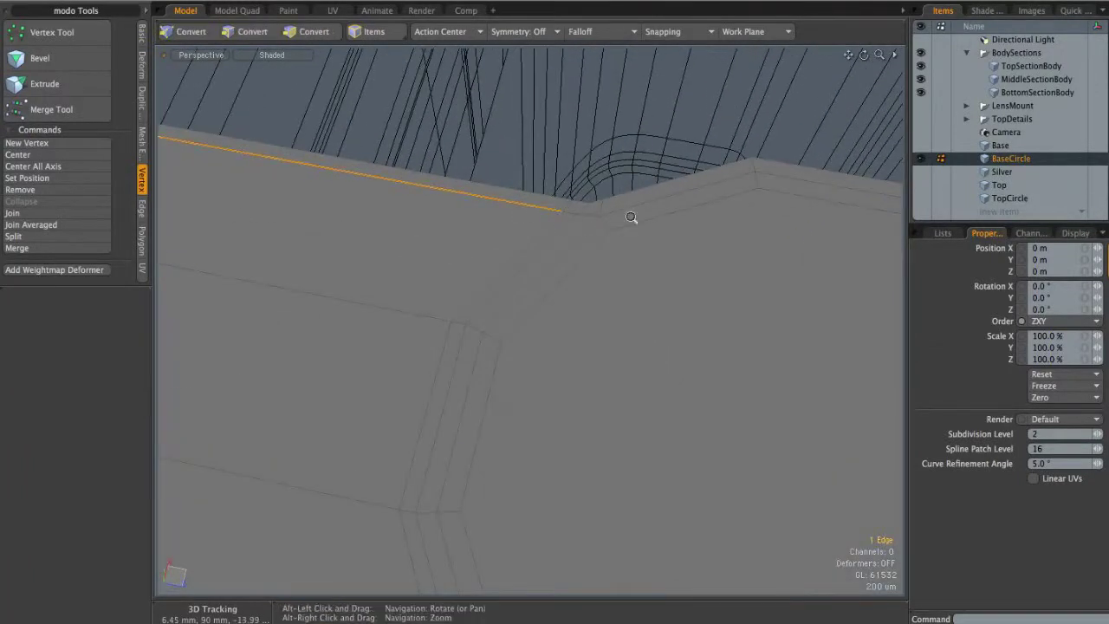
scroll(565, 212, "down", 2)
left_click(587, 212, "shift")
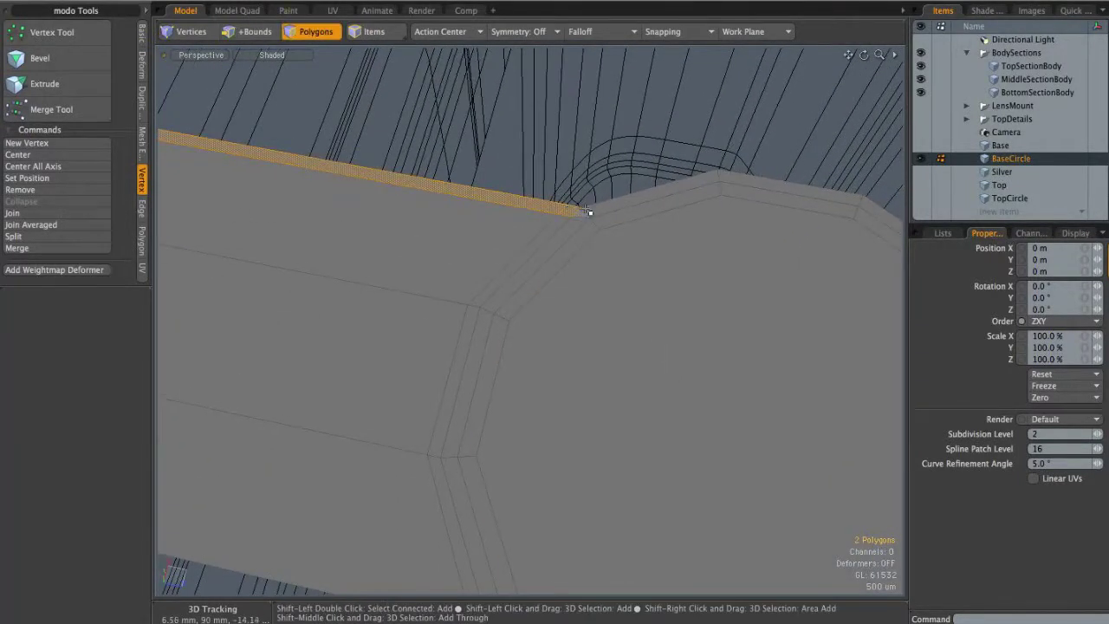
left_click(617, 204, "shift")
scroll(618, 204, "down", 3)
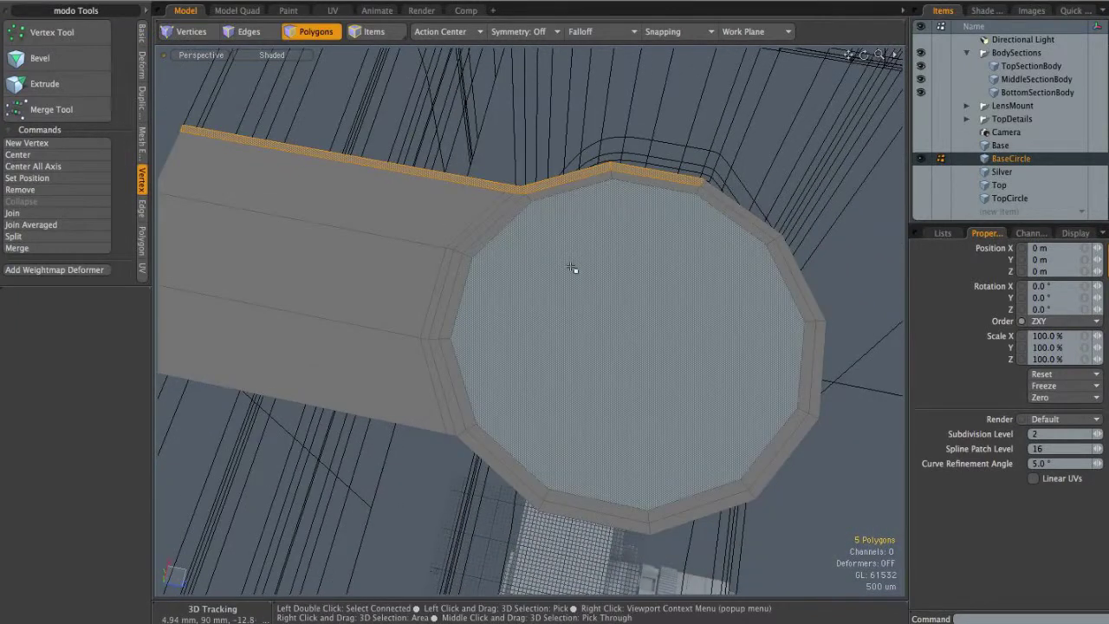
key("Up")
key("Up")
key("Up")
key("Up")
key("Up")
Loop Slice the arm along its opposite long side at 88% to add the matching narrow strip
left_click(451, 457)
left_click_drag(495, 397, 465, 297, "alt")
scroll(450, 310, "up", 3)
key("2")
left_click(450, 310)
scroll(465, 297, "up", 2)
key("alt+c")
left_click(465, 297)
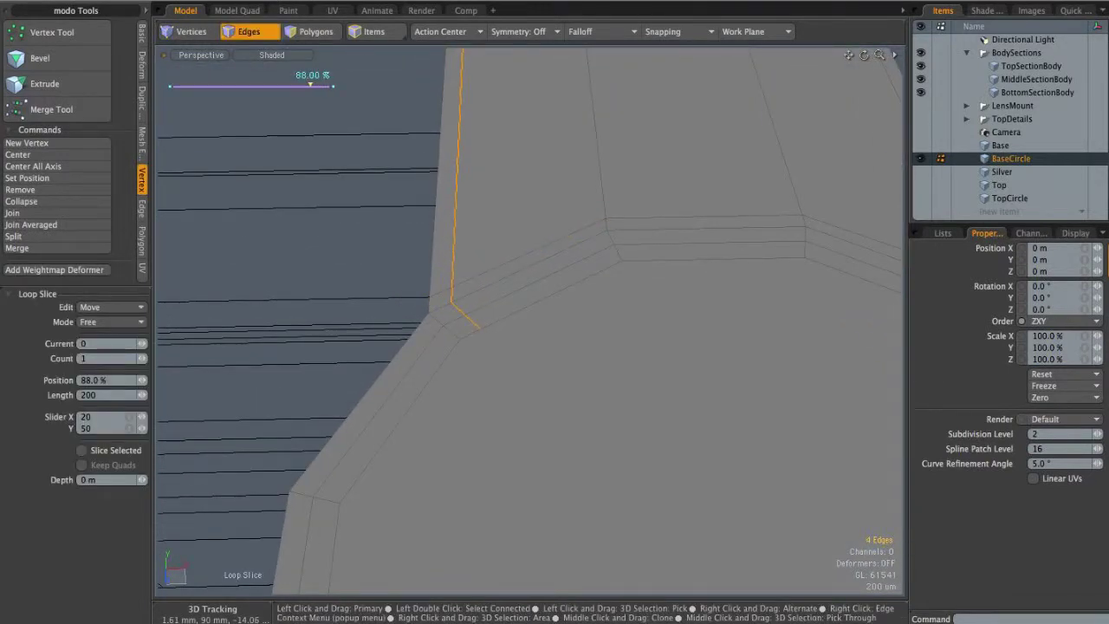
key("space")
Edge Slice the corner where arm and disc meet out to the border at 9% and remove the leftover diagonal edges
left_click(406, 297)
mouse_move(468, 303)
left_mouse_down("alt")
mouse_move(522, 352)
mouse_move(463, 309)
left_mouse_up("alt")
scroll(473, 315, "up", 2)
key("c")
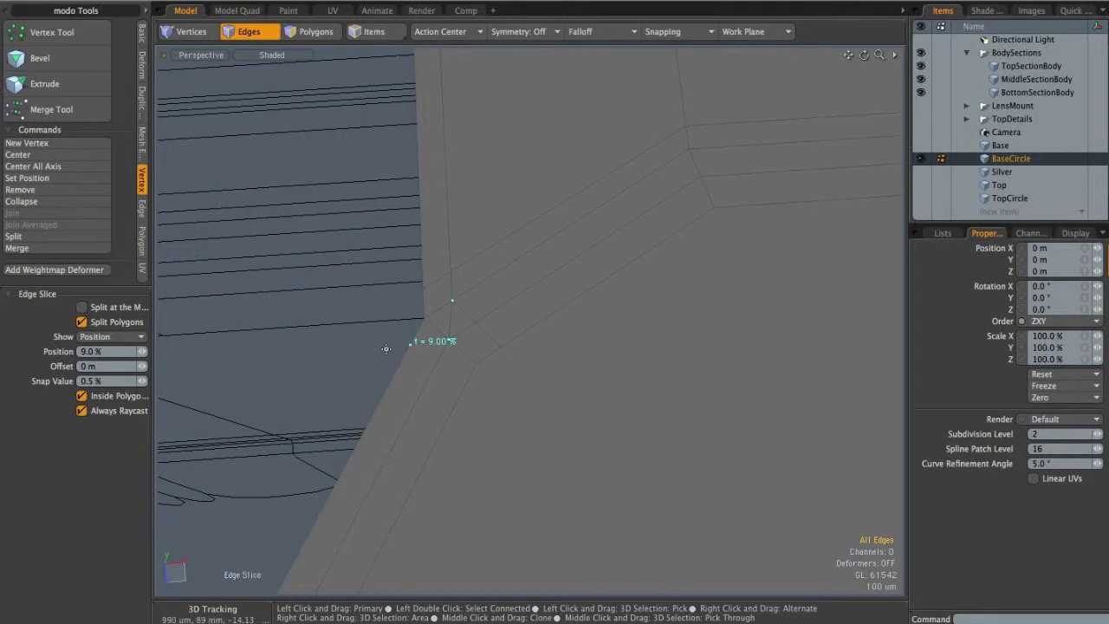
key("space")
left_click_drag(467, 317, 488, 335, "shift")
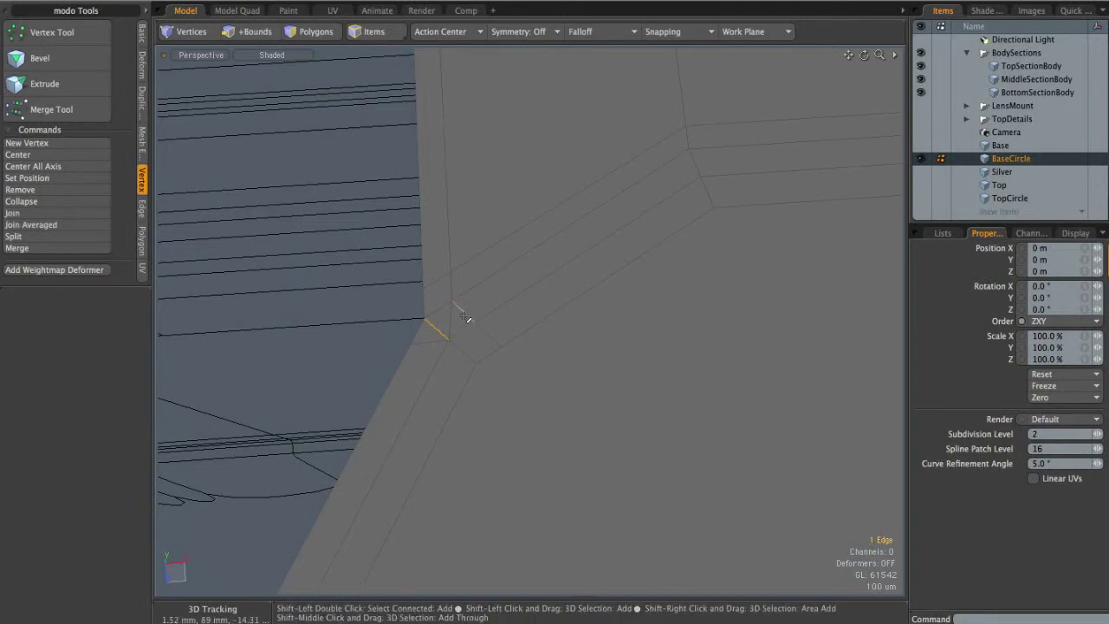
key("BackSpace")
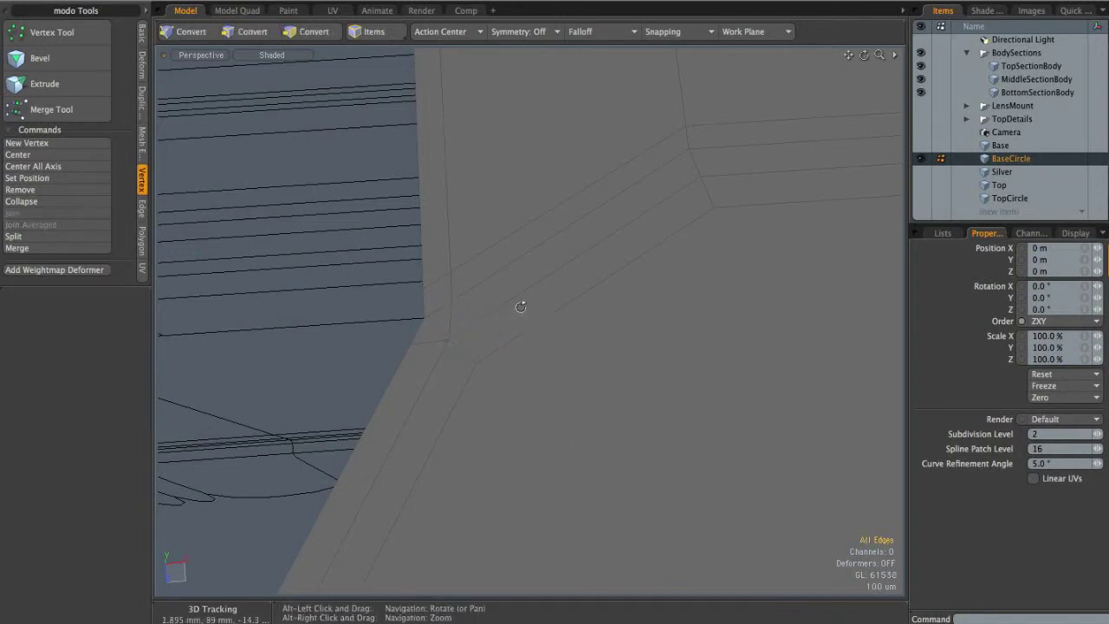
Select all keyhole plate polygons inside the outer border strip and bevel them upward by 640 um
scroll(520, 310, "down", 2)
key("3")
left_click(458, 266)
key("l")
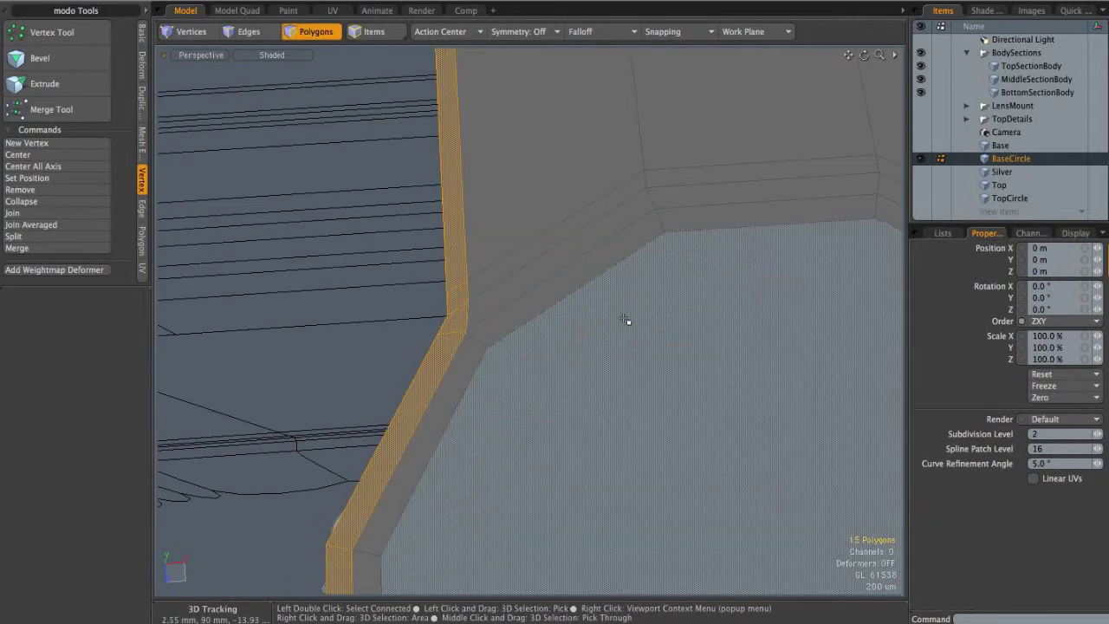
scroll(594, 303, "down", 5)
left_click_drag(569, 371, 538, 371, "alt+shift")
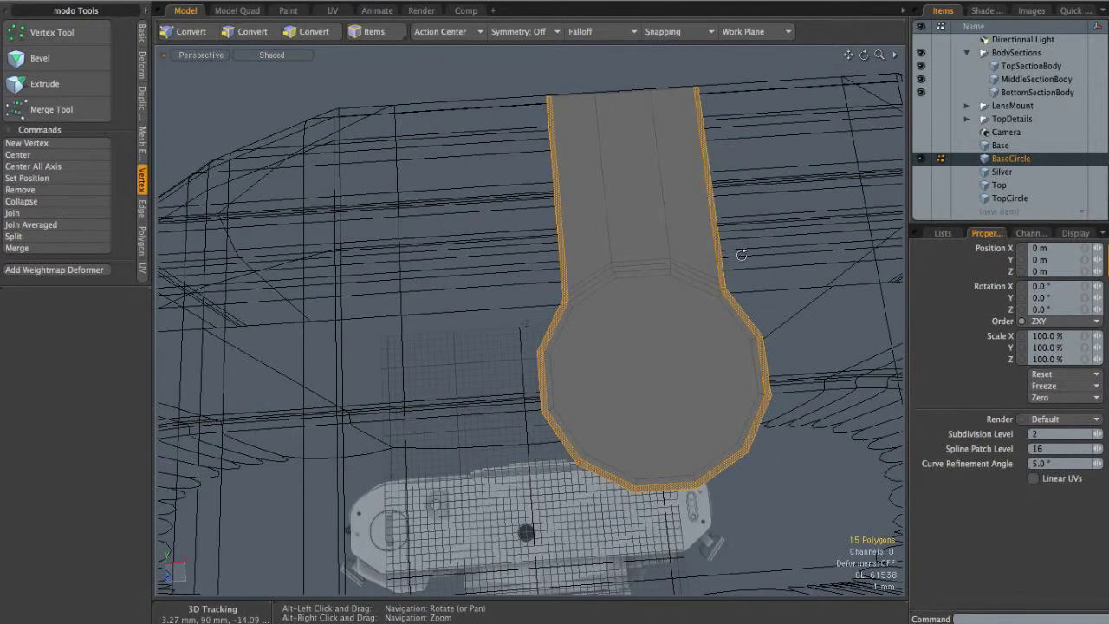
left_click_drag(743, 254, 671, 279, "alt+shift")
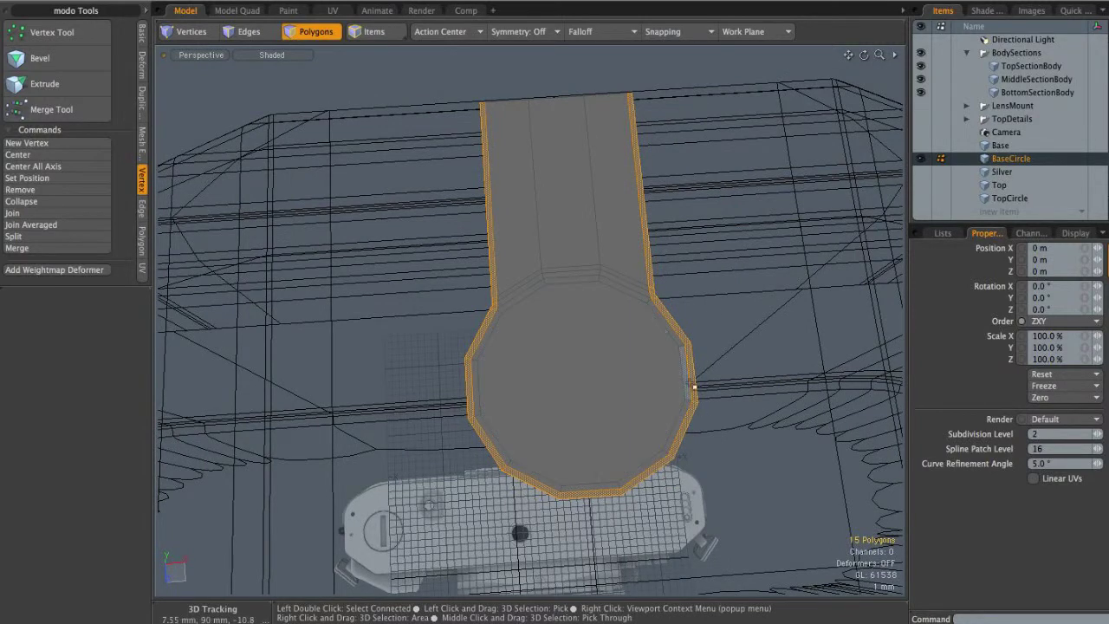
key("bracketleft")
left_click_drag(558, 369, 466, 304, "alt")
key("b")
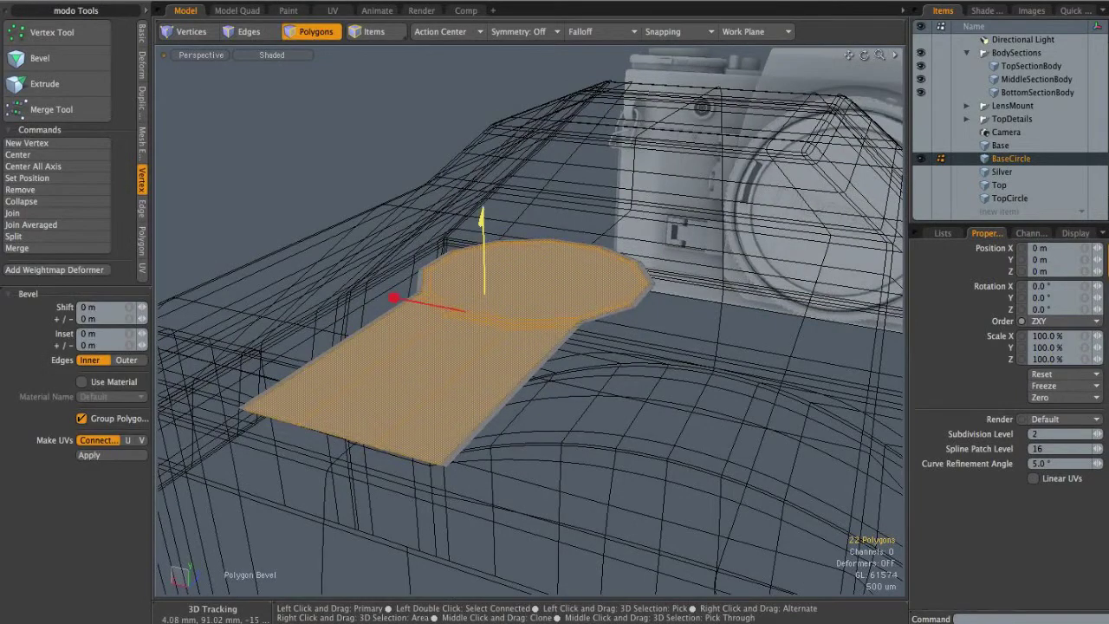
left_click(449, 334, "shift")
left_click_drag(482, 214, 482, 193)
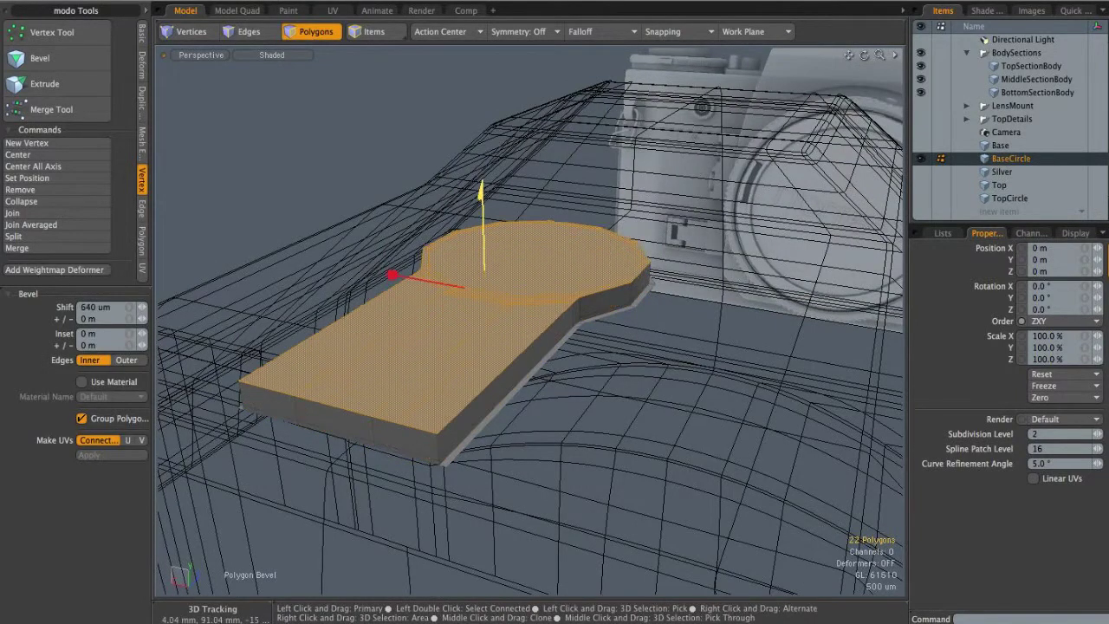
Show the Top item for reference and raise the keyhole plate's top faces 400 um in Y to match its height
key("ctrl+space")
left_click(467, 281)
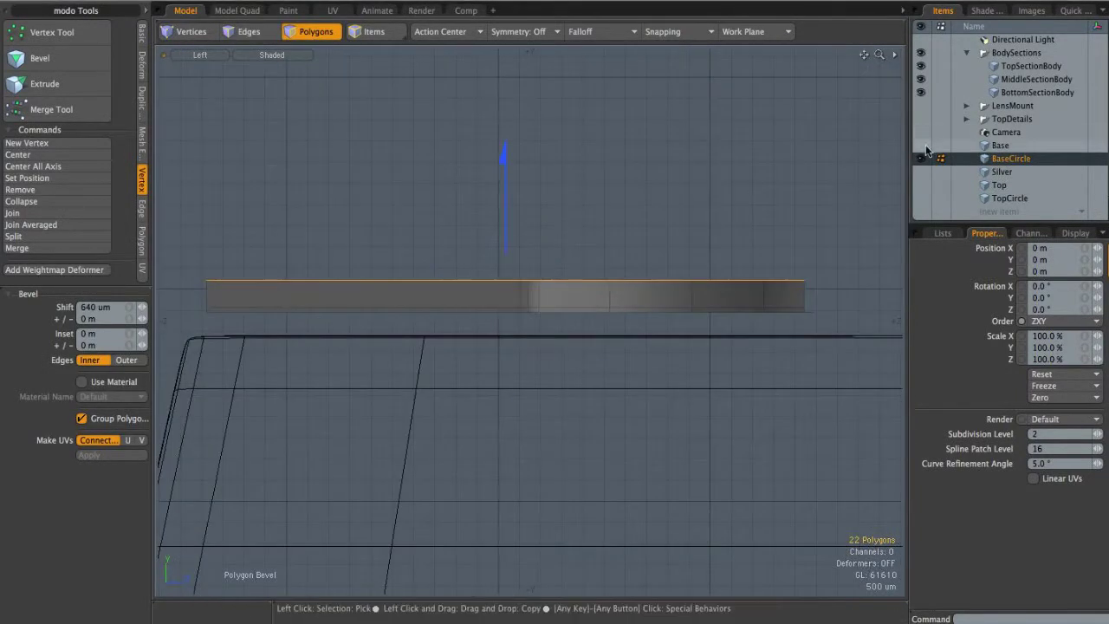
left_click(924, 146)
left_click_drag(534, 269, 489, 265, "alt+shift")
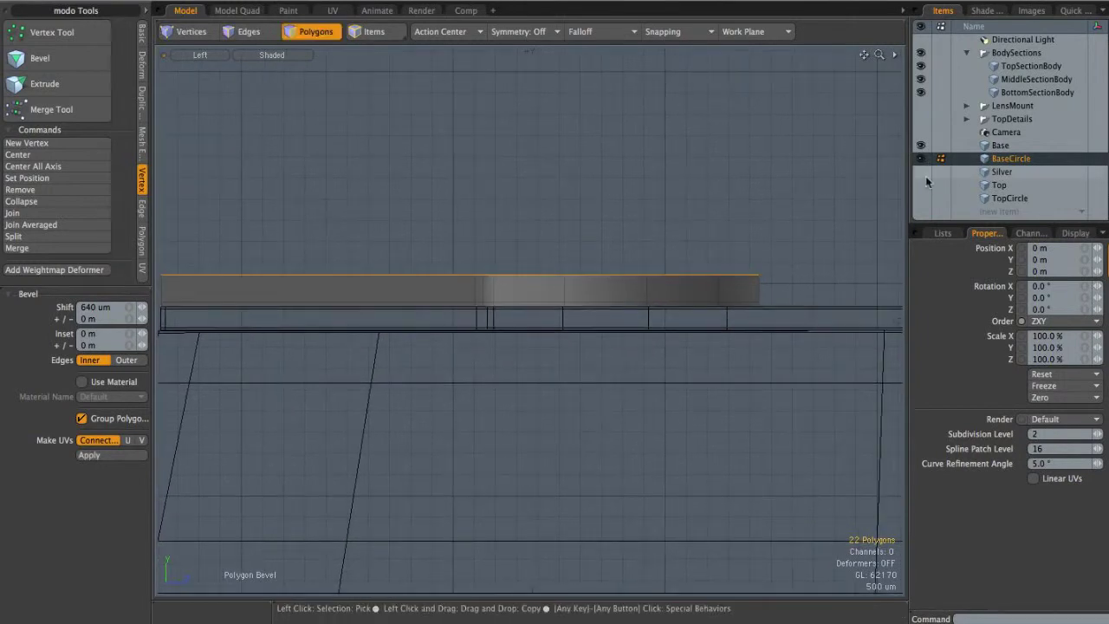
left_click(922, 147)
scroll(490, 300, "up", 2)
left_click_drag(424, 298, 606, 302, "alt+shift")
key("w")
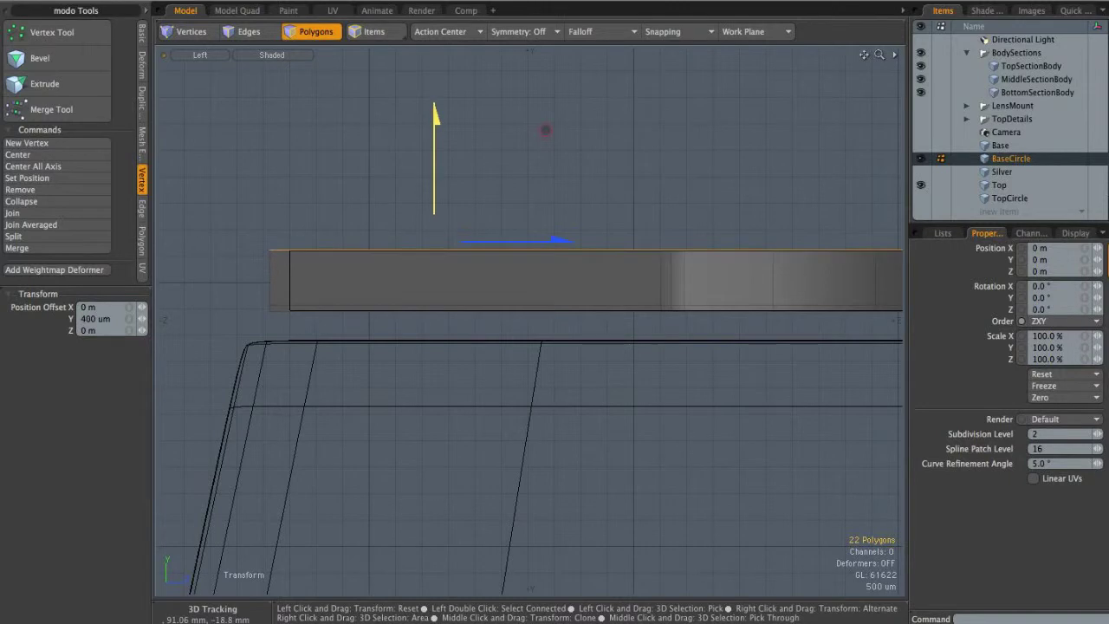
key("ctrl+space")
left_click(554, 245)
key("q")
Add loop slices at 2% beside the arm's end face and at 7% around the side walls near the top edge
left_click(520, 245)
left_click_drag(520, 245, 349, 324, "alt")
key("2")
left_click(363, 310)
key("alt+c")
left_click(349, 323)
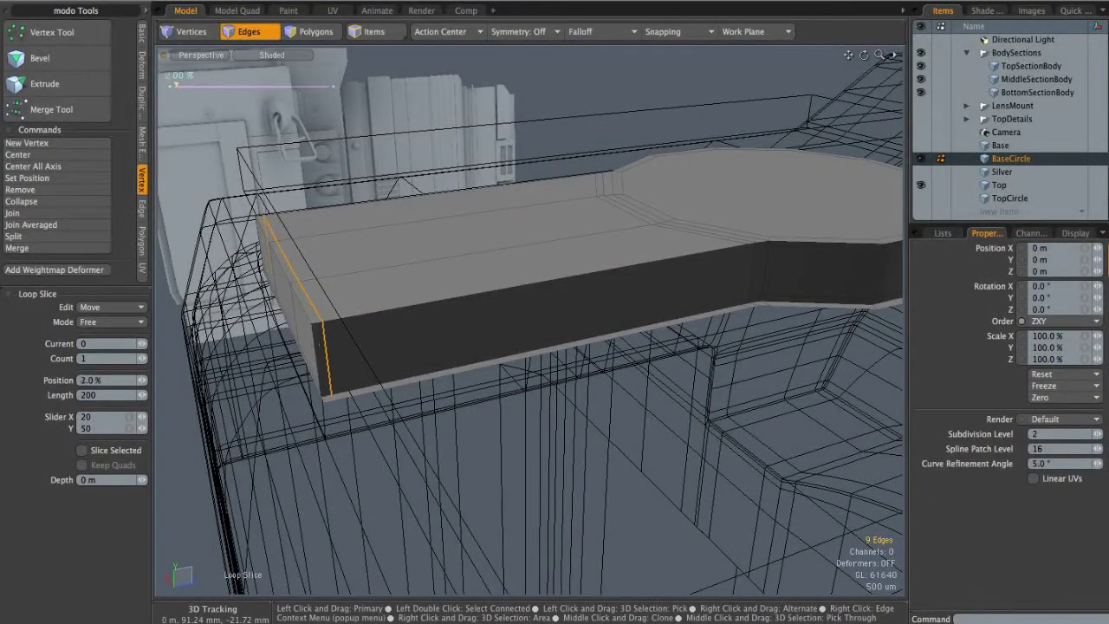
key("q")
key("alt+c")
left_click_drag(359, 327, 367, 310, "alt")
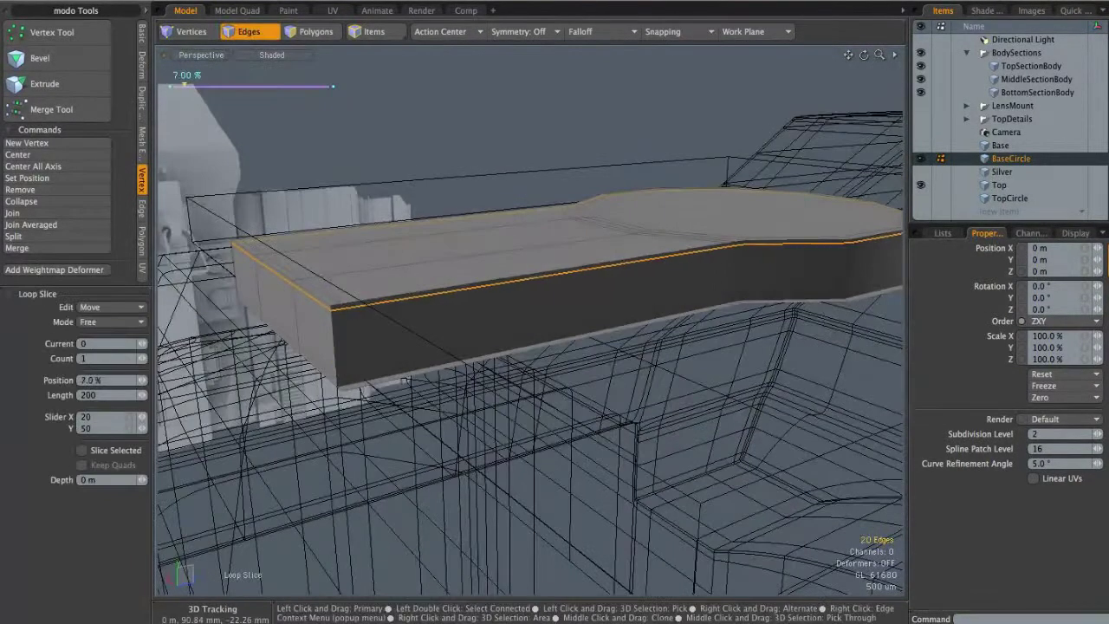
key("q")
Turn on subdivision for the BaseCircle plate and review it together with the Base item
left_click(445, 165)
left_click_drag(445, 166, 528, 285, "alt")
left_click_drag(779, 225, 624, 264, "alt")
left_click_drag(698, 270, 789, 264, "alt")
key("Tab")
left_click(922, 146)
left_click(1019, 146, "shift")
left_click_drag(675, 303, 521, 306, "alt")
Delete the Base item's polygons in the keyhole-shaped area covered by the BaseCircle plate
left_click(1003, 145)
key("ctrl+space")
left_click(603, 237)
key("ctrl+space")
left_click(654, 245)
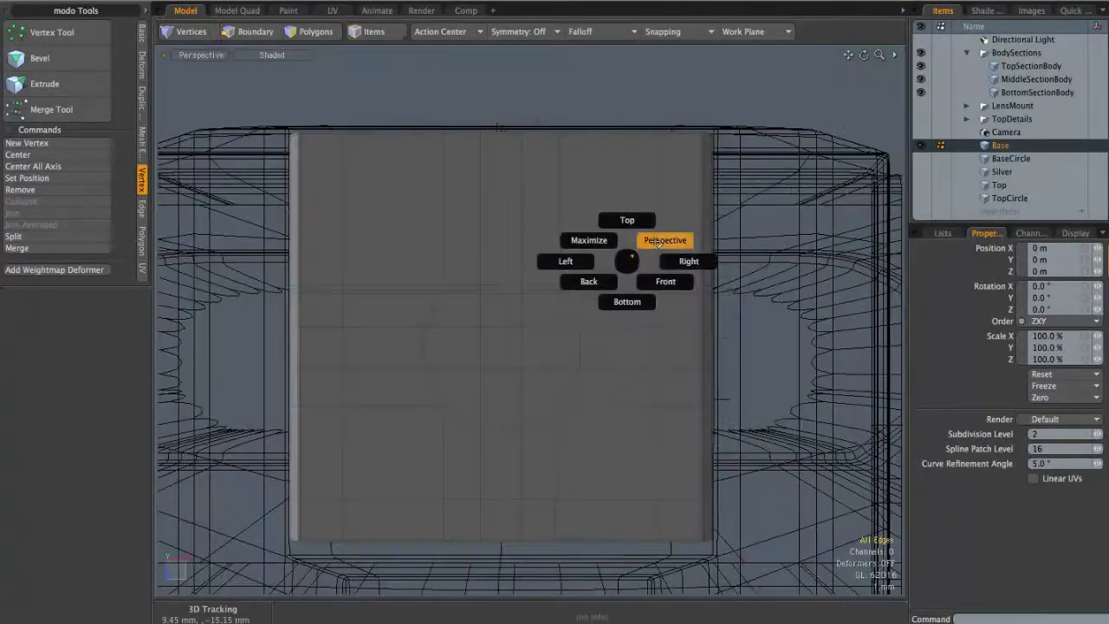
left_click_drag(621, 292, 583, 348, "alt")
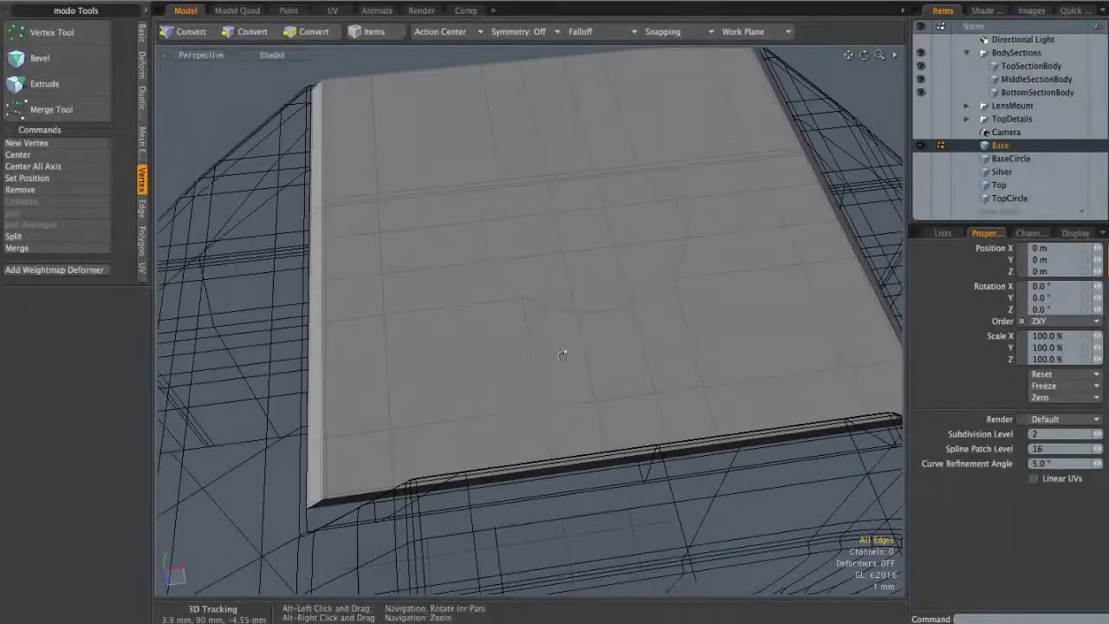
left_click_drag(659, 346, 681, 352, "alt")
key("3")
left_click_drag(468, 400, 565, 320)
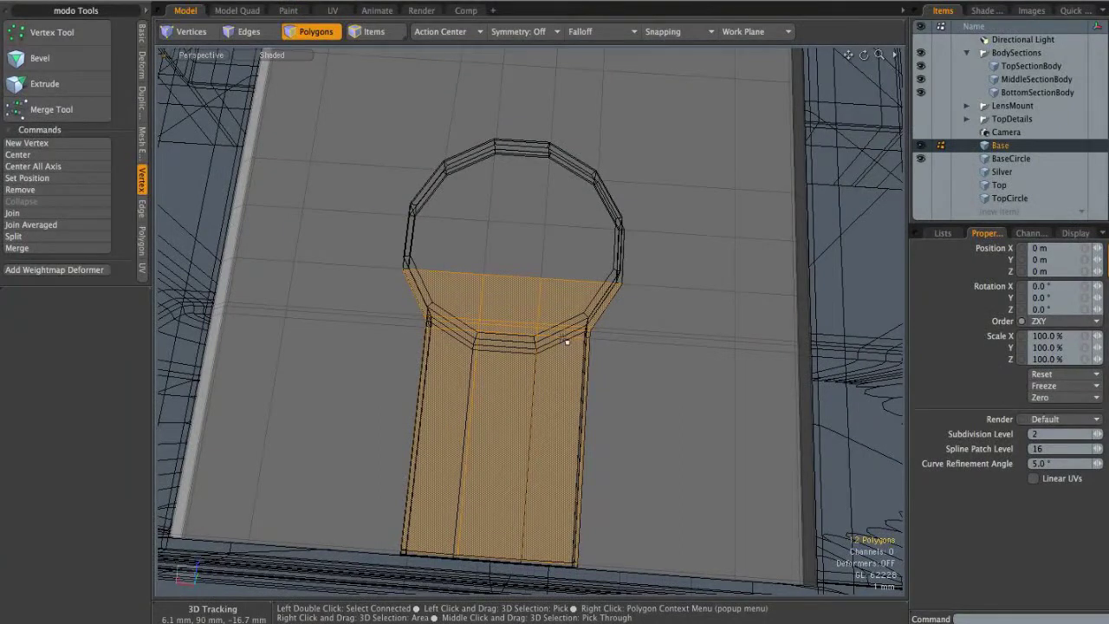
left_click_drag(464, 219, 550, 228)
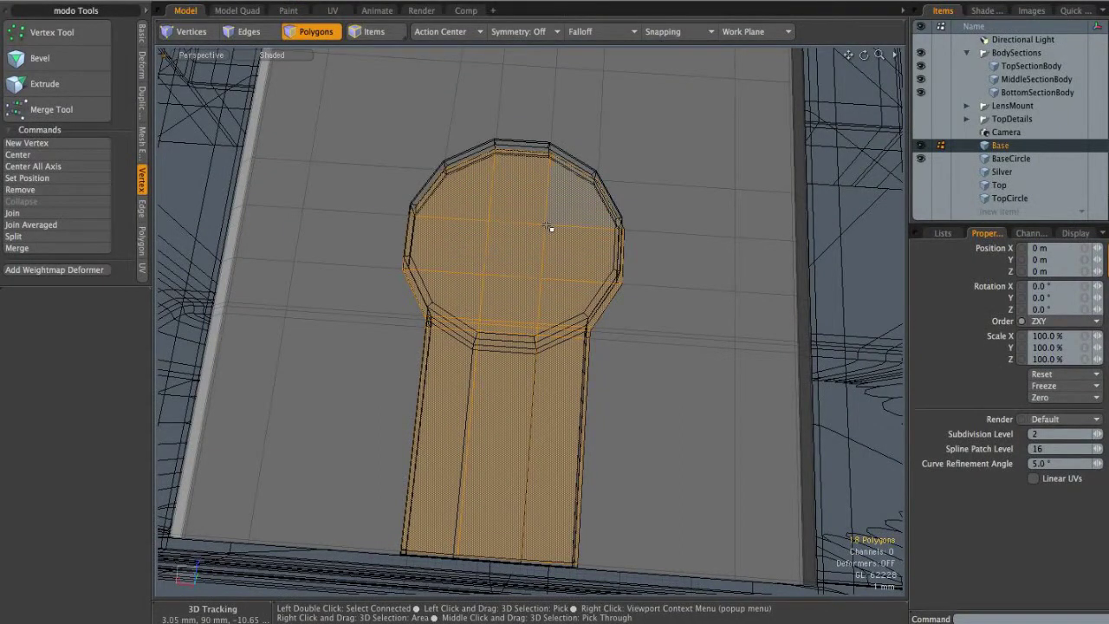
key("Delete")
Cut the keyhole plate geometry out of the BaseCircle item and paste it into the Base item
left_click_drag(508, 336, 578, 253, "alt")
left_click(1019, 161)
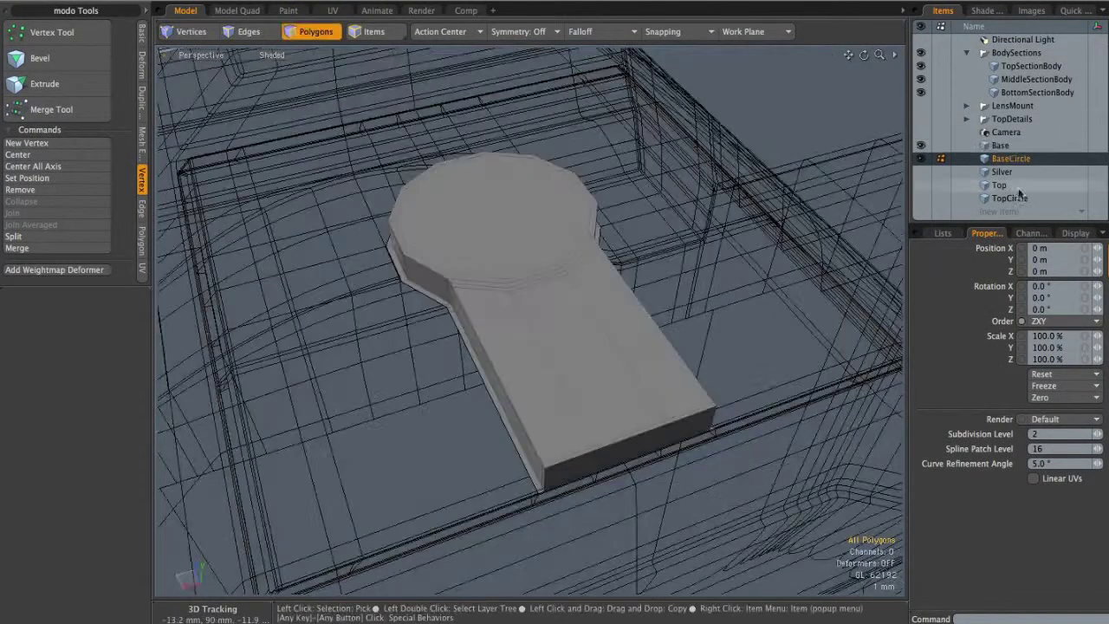
key("super+x")
left_click(1014, 145)
key("super+v")
left_click_drag(590, 369, 495, 376, "alt")
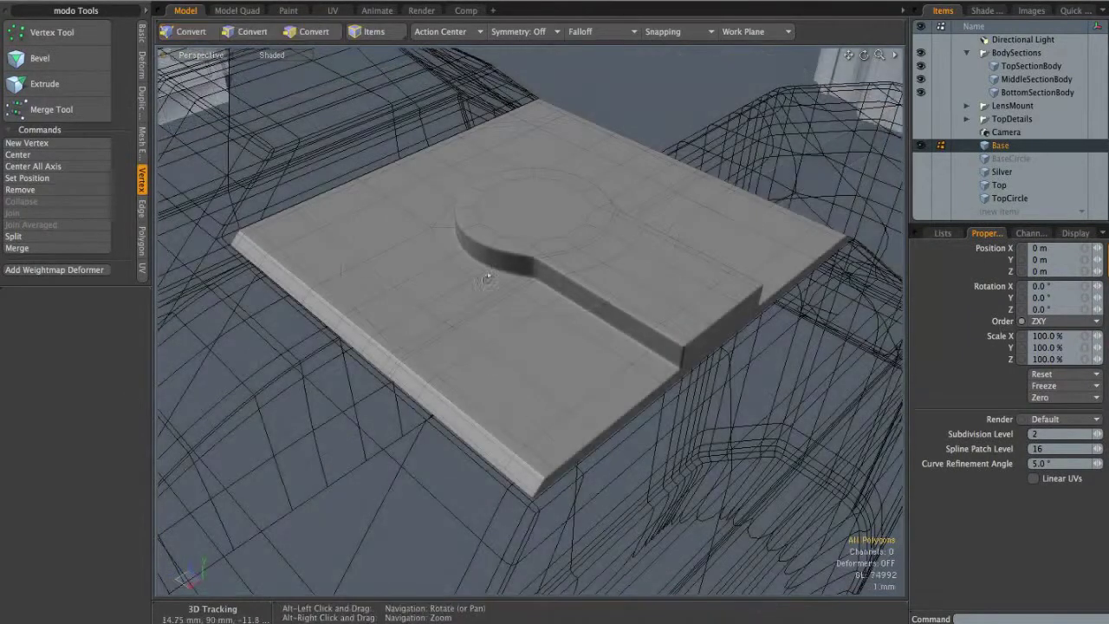
Examine the edge loops at the neck corner where the pasted arm and disc meet the base plate
left_click_drag(486, 279, 539, 265, "alt")
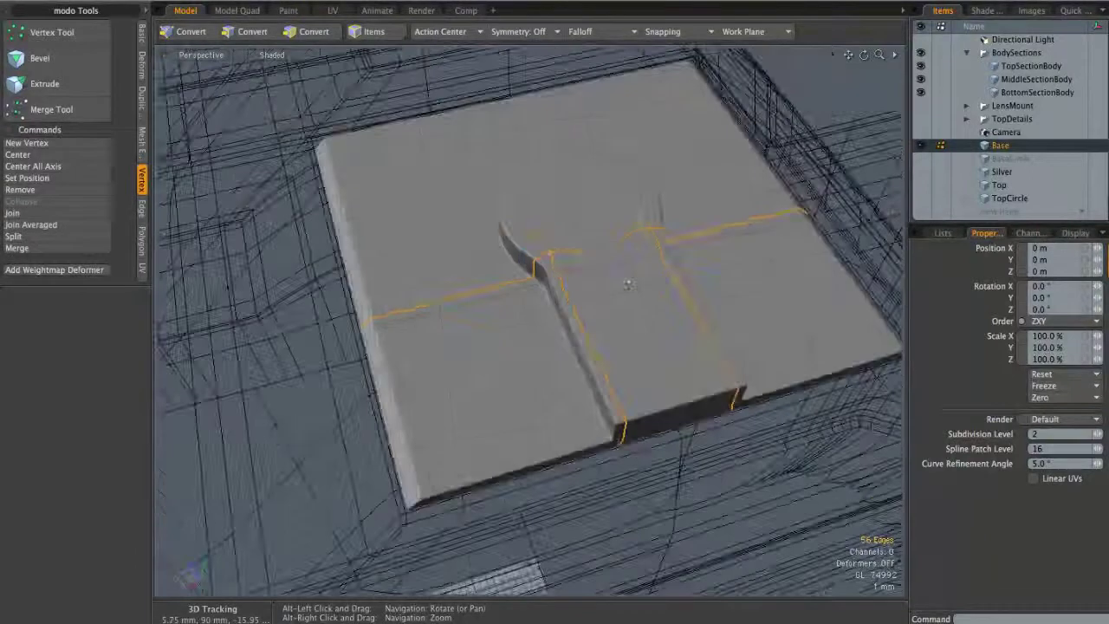
left_click_drag(555, 280, 655, 297, "alt")
key("3")
right_click_drag(517, 245, 527, 289, "alt")
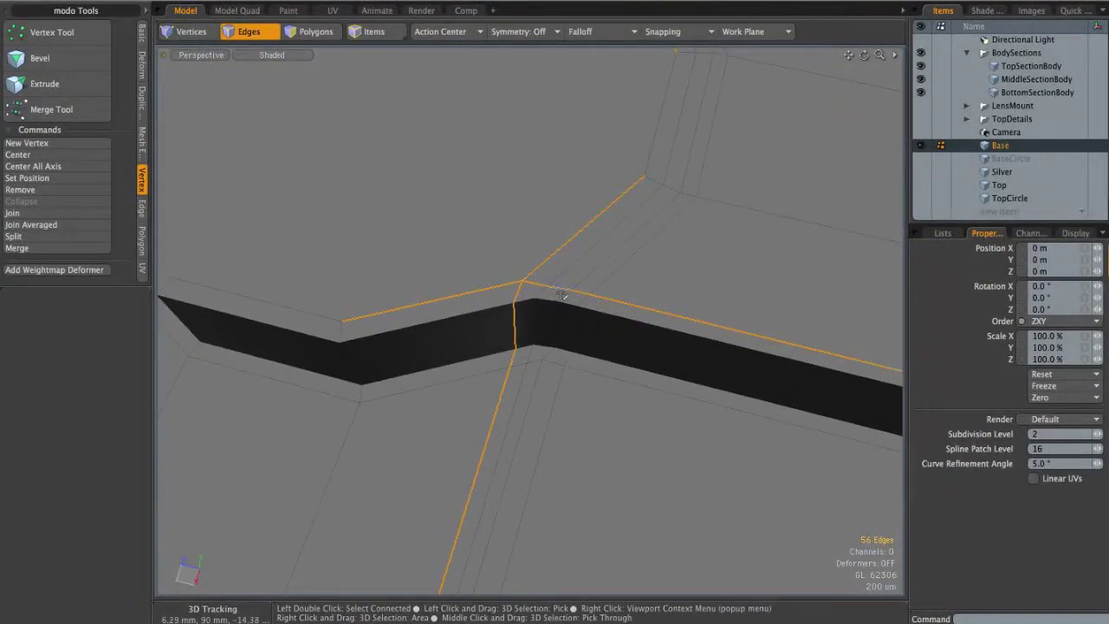
right_click_drag(397, 312, 413, 263, "alt")
key("3")
Bevel the disc's round top face inward from above to form the smaller inner circle
left_click(413, 239)
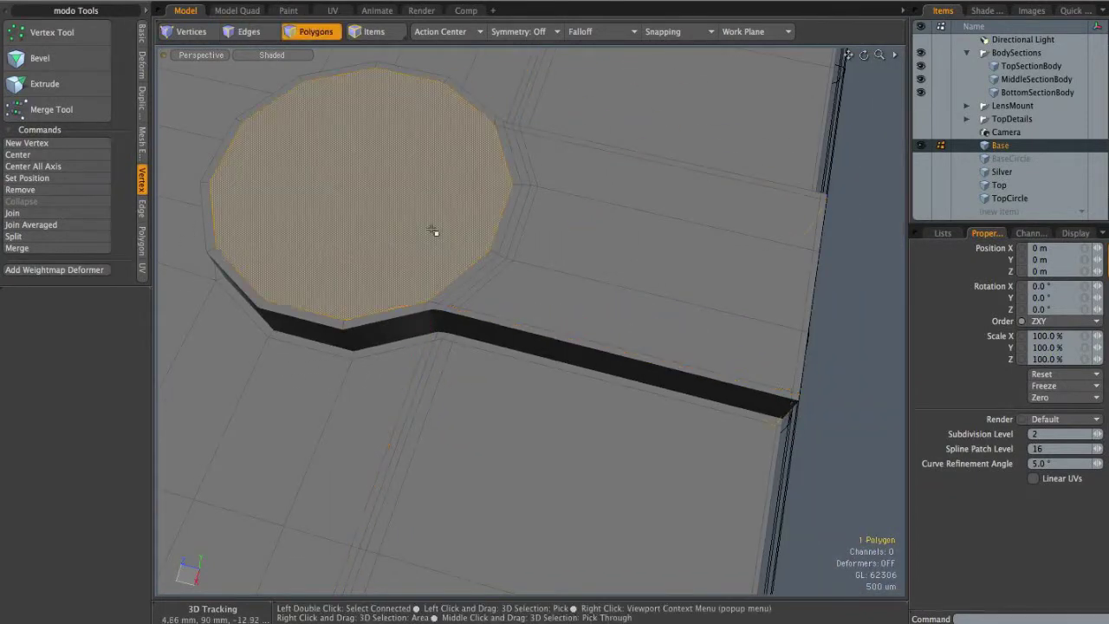
key("ctrl+space")
left_click(505, 167)
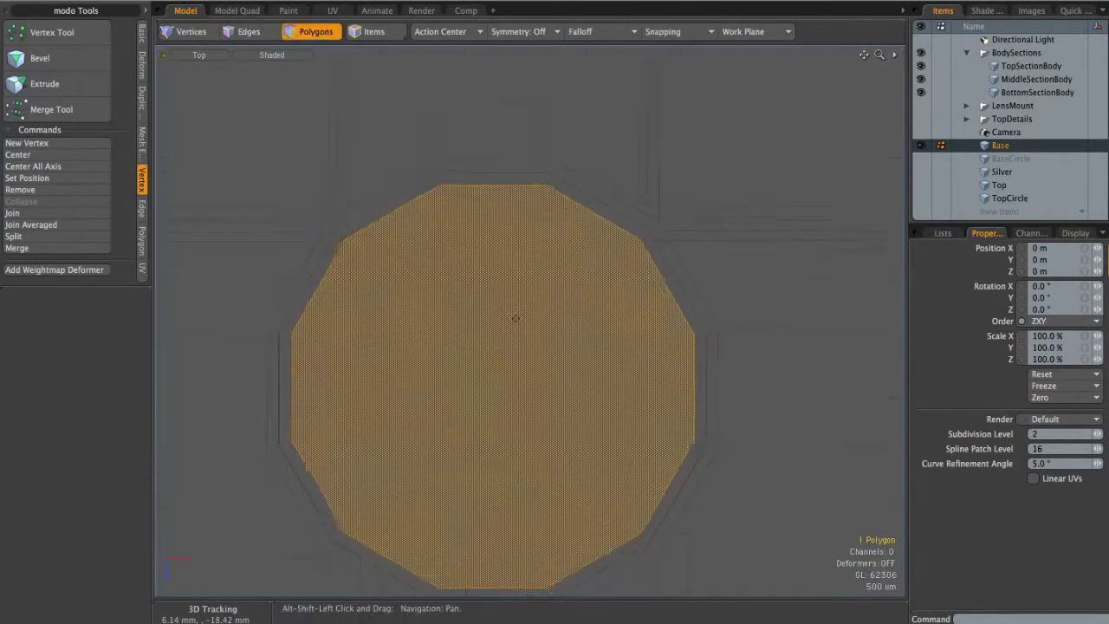
key("b")
left_click(599, 312)
right_click_drag(607, 311, 589, 311, "alt")
mouse_move(677, 332)
left_mouse_down()
mouse_move(737, 333)
mouse_move(677, 331)
left_mouse_up()
left_click(537, 324, "shift")
Sink the inner circle with Bevel into a round recess in the top of the disc
key("ctrl+space")
left_click(628, 300)
right_click_drag(569, 250, 551, 294, "alt")
mouse_move(551, 295)
left_mouse_down("alt")
mouse_move(534, 303)
mouse_move(547, 268)
mouse_move(548, 314)
left_mouse_up("alt")
left_click(531, 312, "shift")
left_click(527, 333, "shift")
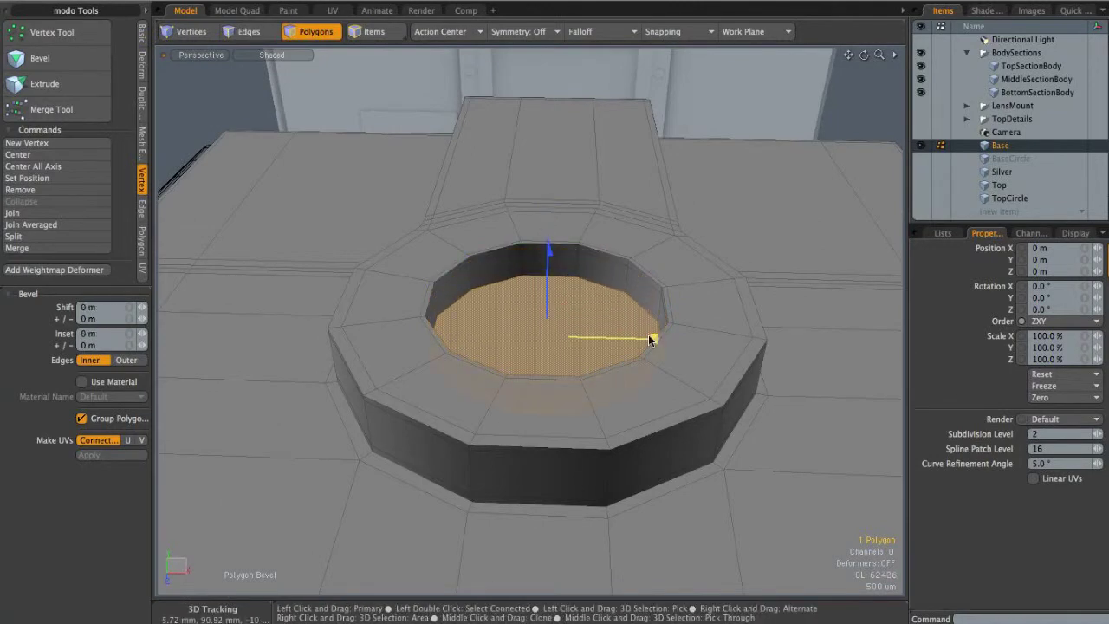
Raise a central disc from the recess floor, leaving a narrow groove around it, and inset its top face 172 um
left_click(532, 312, "shift")
mouse_move(547, 253)
left_mouse_down()
mouse_move(565, 278)
mouse_move(547, 256)
left_mouse_up()
left_click(547, 265, "shift")
left_click(622, 287, "shift")
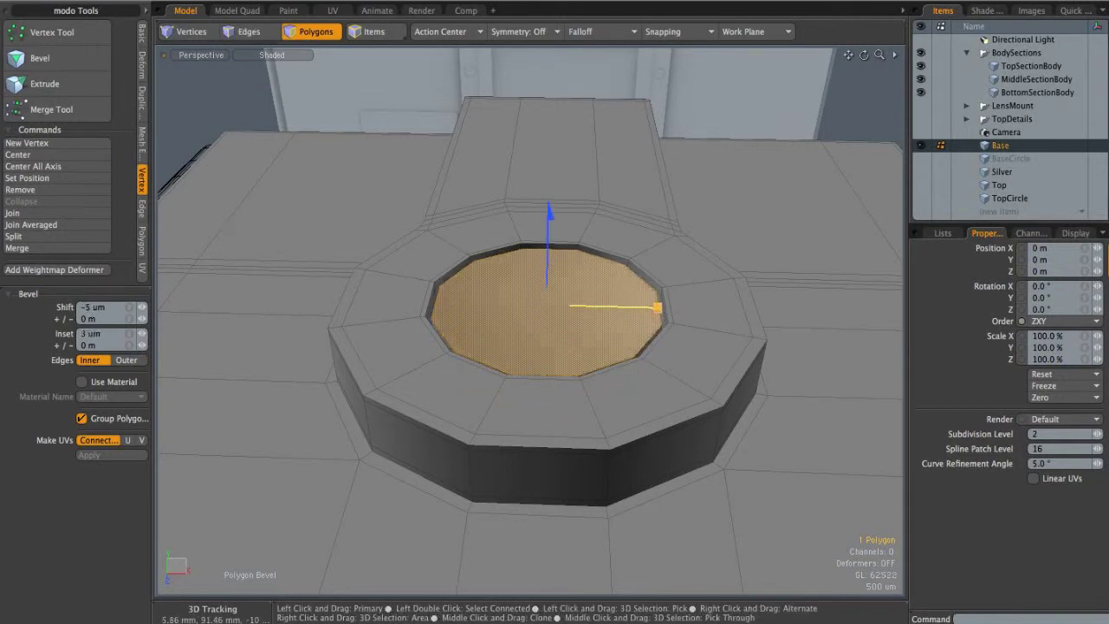
left_click(657, 308, "shift")
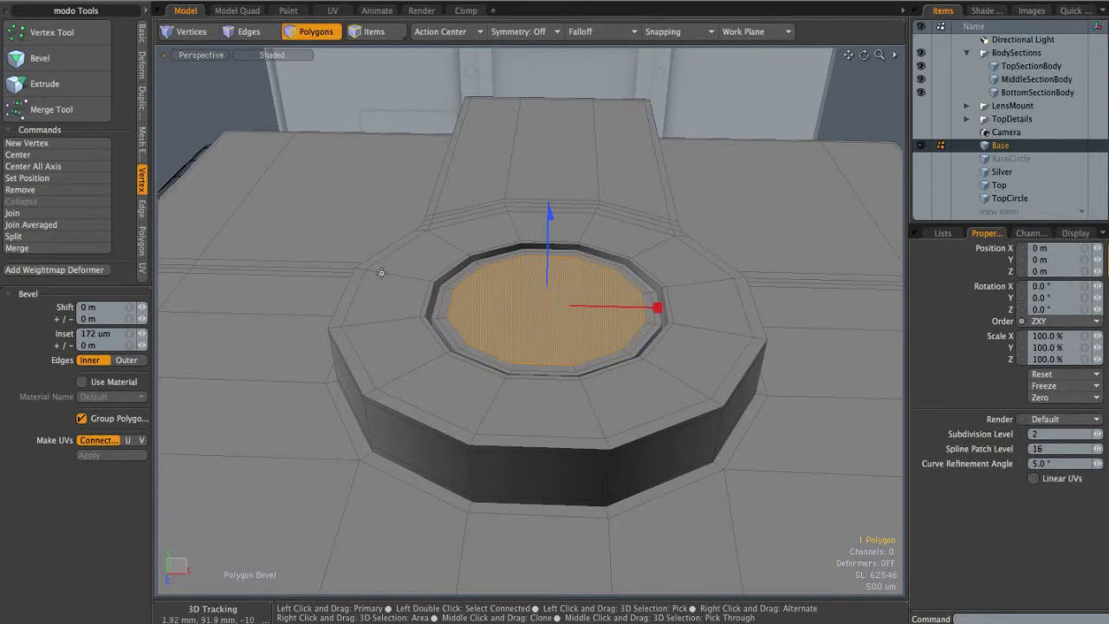
left_click(54, 224)
left_click(729, 422)
Turn on subdivision for the Base item and compare its disc and arm with the reference from above
key("Tab")
left_click_drag(500, 314, 629, 490, "alt")
scroll(597, 369, "down", 3)
key("ctrl+space")
left_click(551, 330)
left_click_drag(575, 174, 571, 349, "alt+shift")
left_click_drag(462, 180, 592, 276, "alt+shift")
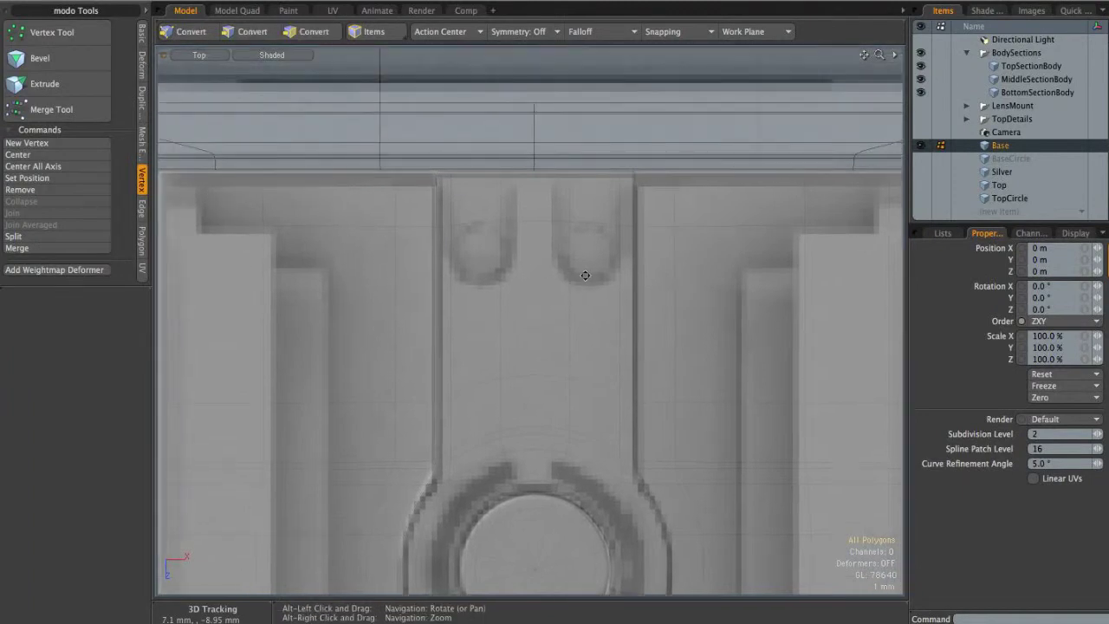
Copy the Base polygons surrounding the raised keyhole plate, including the walls around it, into a new mesh item
right_click_drag(583, 276, 550, 277, "alt")
left_click_drag(550, 277, 564, 245, "alt+shift")
right_click_drag(566, 244, 557, 240, "alt")
left_click_drag(557, 240, 509, 334, "alt+shift")
key("ctrl+space")
left_click(596, 232)
left_click(1011, 188)
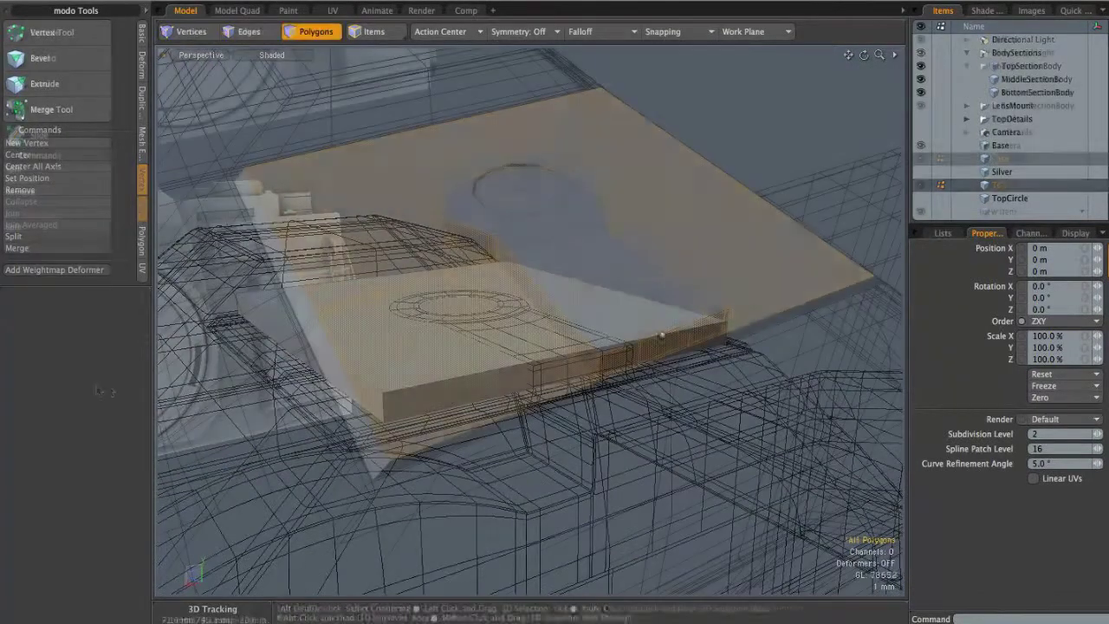
left_click(520, 373)
double_click(528, 385)
left_click_drag(496, 410, 517, 340, "alt")
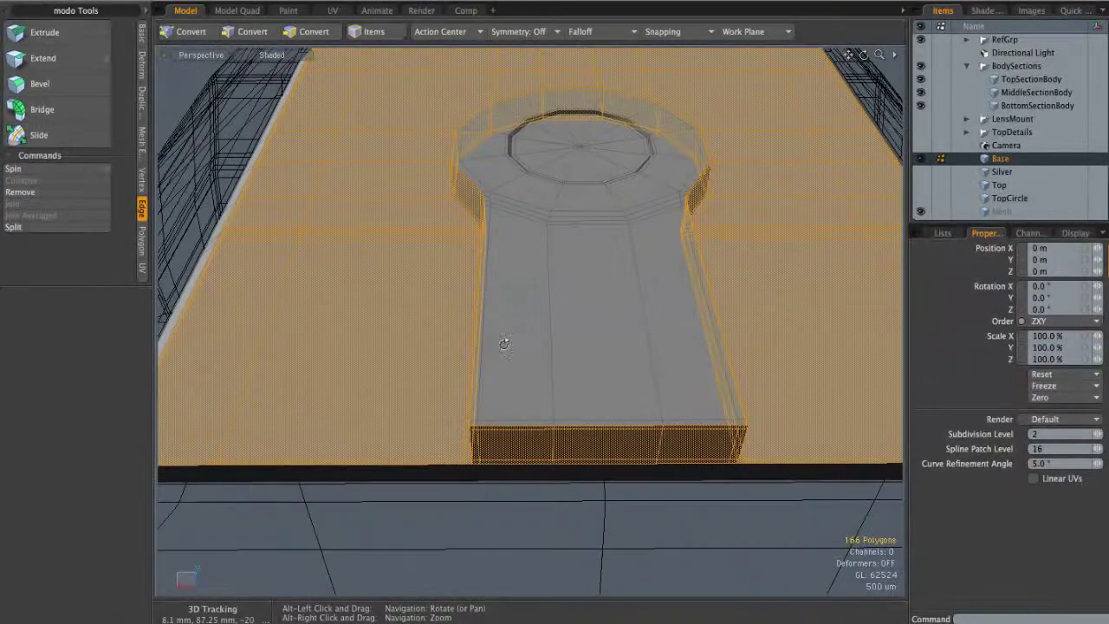
left_click_drag(645, 244, 571, 364, "alt")
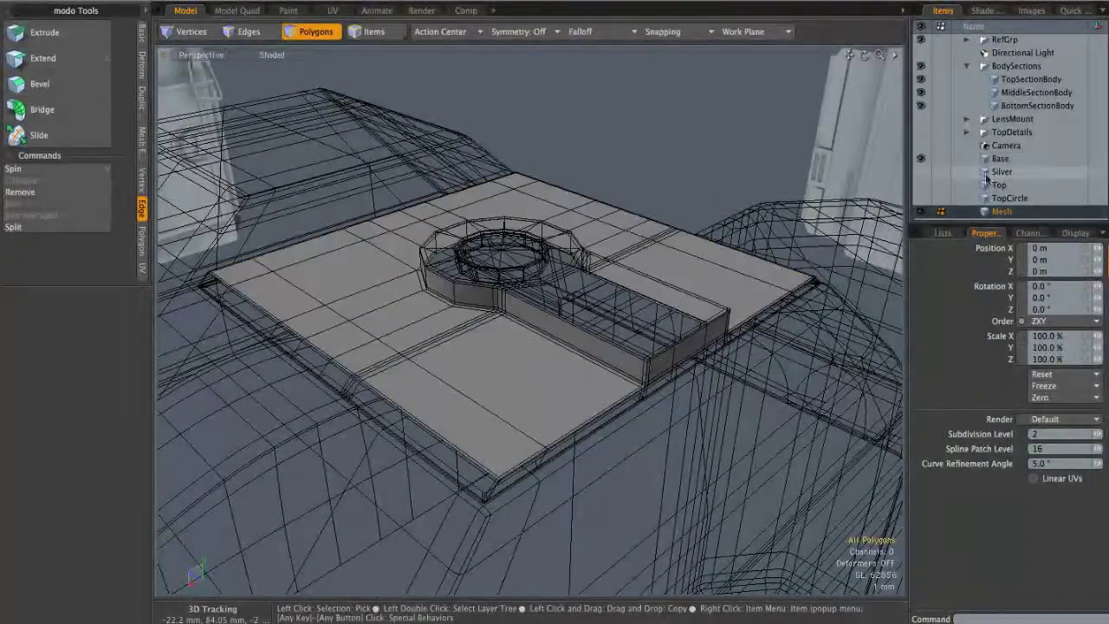
Hide the Base item and delete the wall polygons that close the open end of the copied plate's keyhole slot
left_click(920, 160)
mouse_move(614, 341)
left_mouse_down("alt")
mouse_move(544, 315)
mouse_move(554, 252)
left_mouse_up("alt")
left_click_drag(635, 404, 435, 213, "alt")
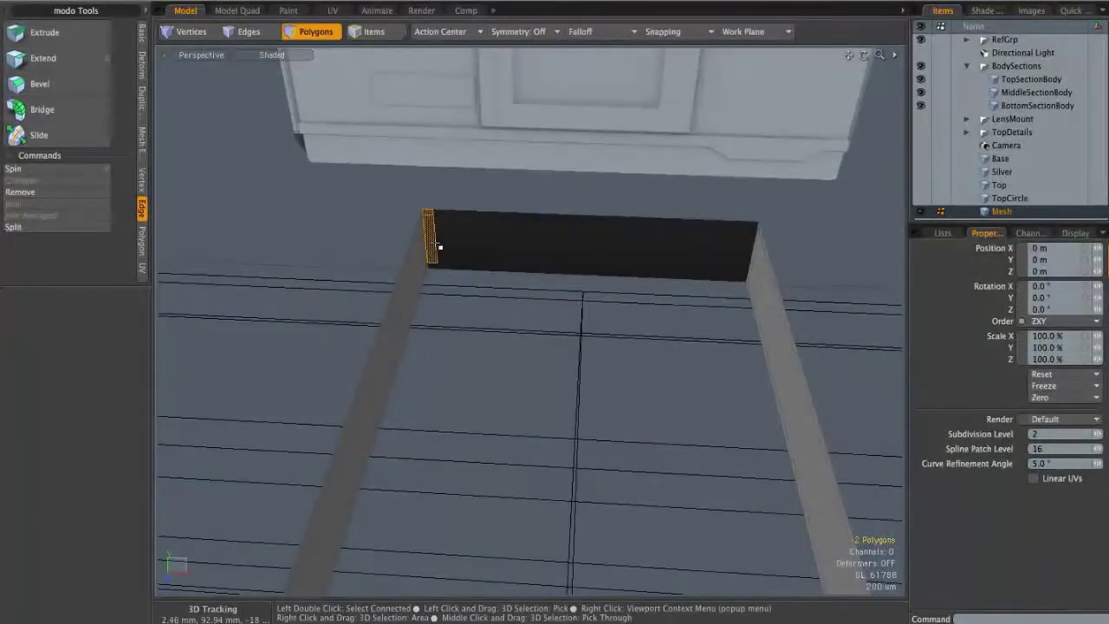
left_click_drag(454, 263, 577, 262)
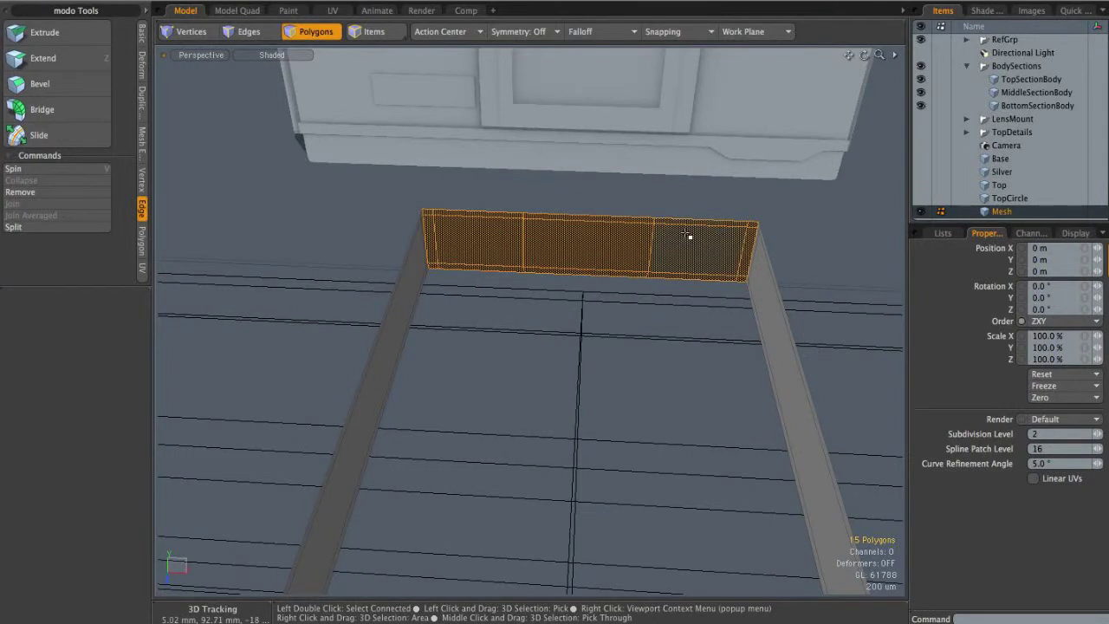
key("2")
left_click_drag(688, 237, 544, 379, "alt")
key("3")
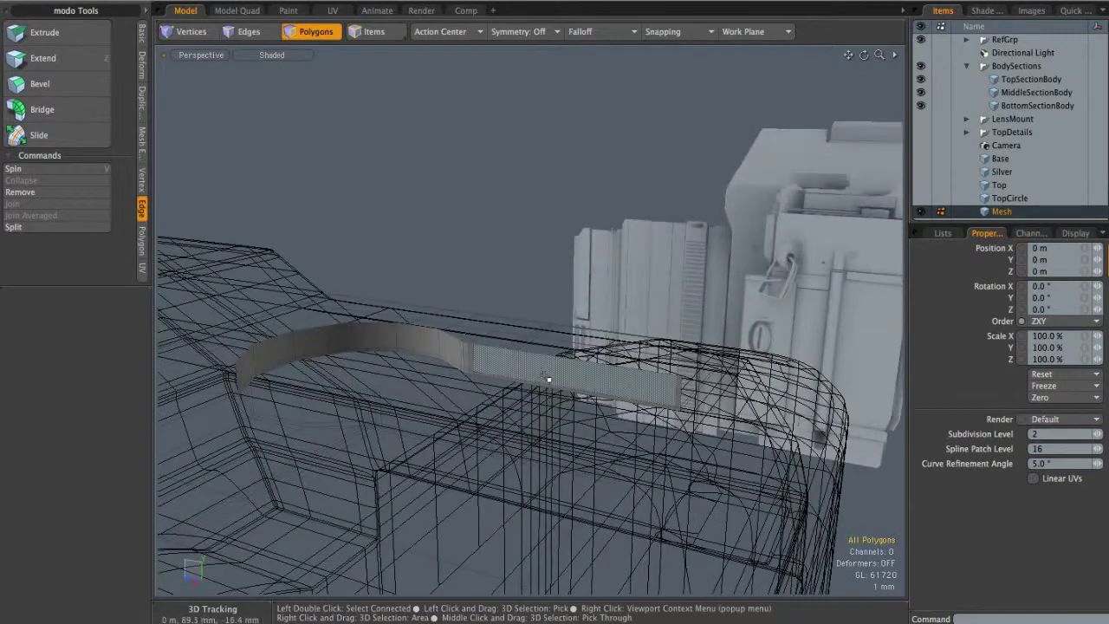
Select the whole connected copied plate, raise it in the back view, and flip it vertically with a Y scale of -100%
double_click(544, 379)
key("ctrl+space")
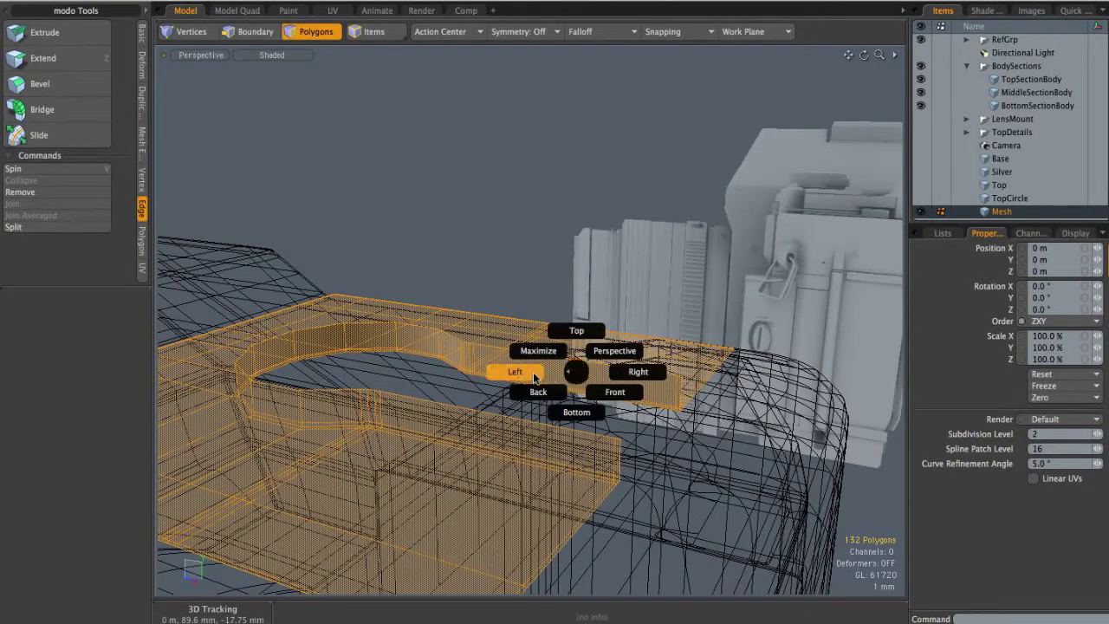
left_click(538, 394)
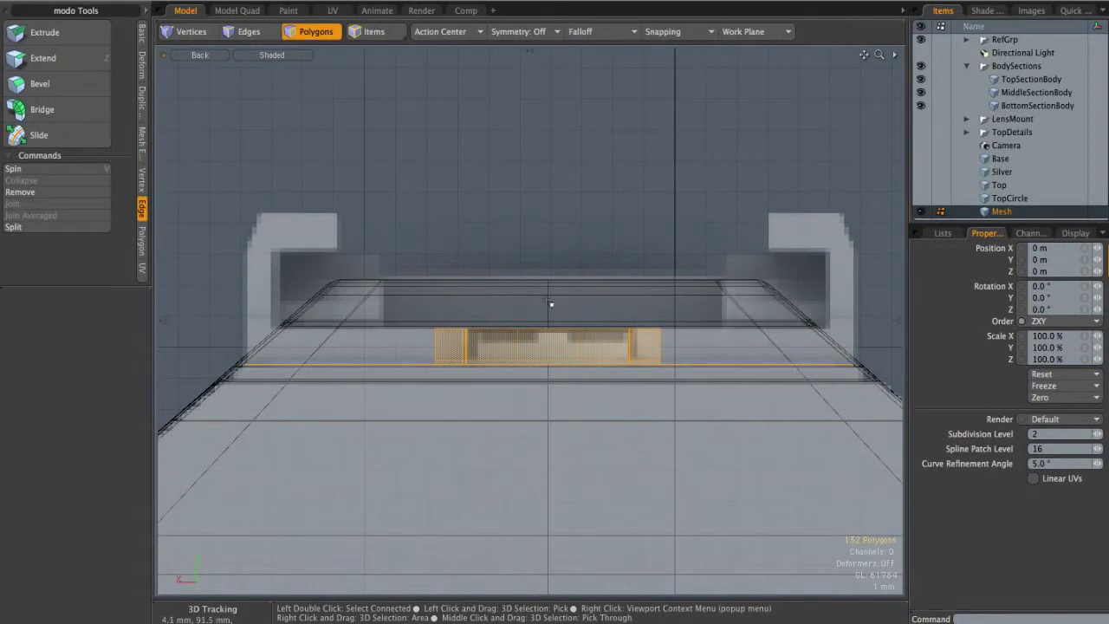
key("w")
left_click_drag(437, 234, 437, 187)
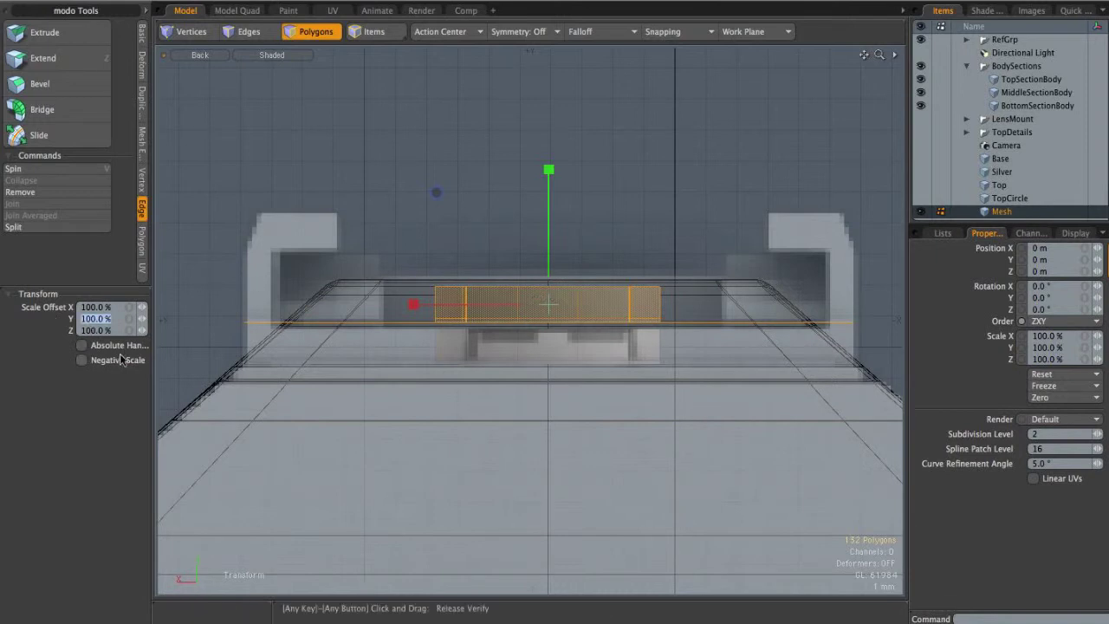
type("0")
key("Return")
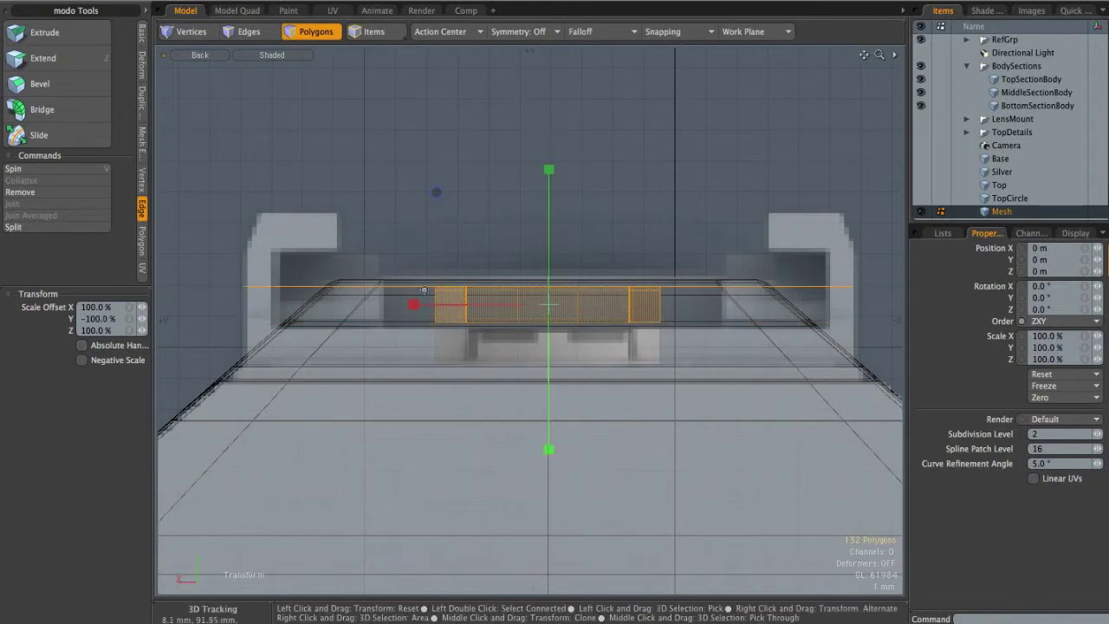
Extend the flipped plate's outer boundary edges downward to form side walls around the slab
key("ctrl+space")
left_click(534, 277)
left_click_drag(534, 277, 572, 296, "alt")
double_click(463, 317)
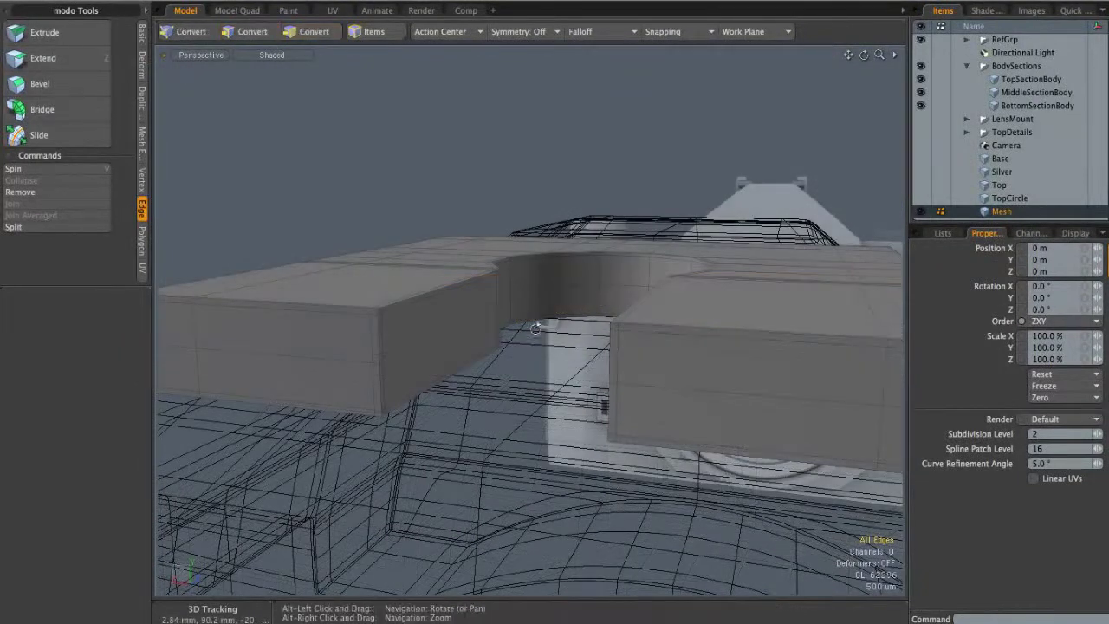
Examine the slab's walls from below and select its connected polygons to check that the walls are joined
mouse_move(535, 328)
left_mouse_down("alt")
mouse_move(364, 321)
mouse_move(557, 324)
left_mouse_up("alt")
key("r")
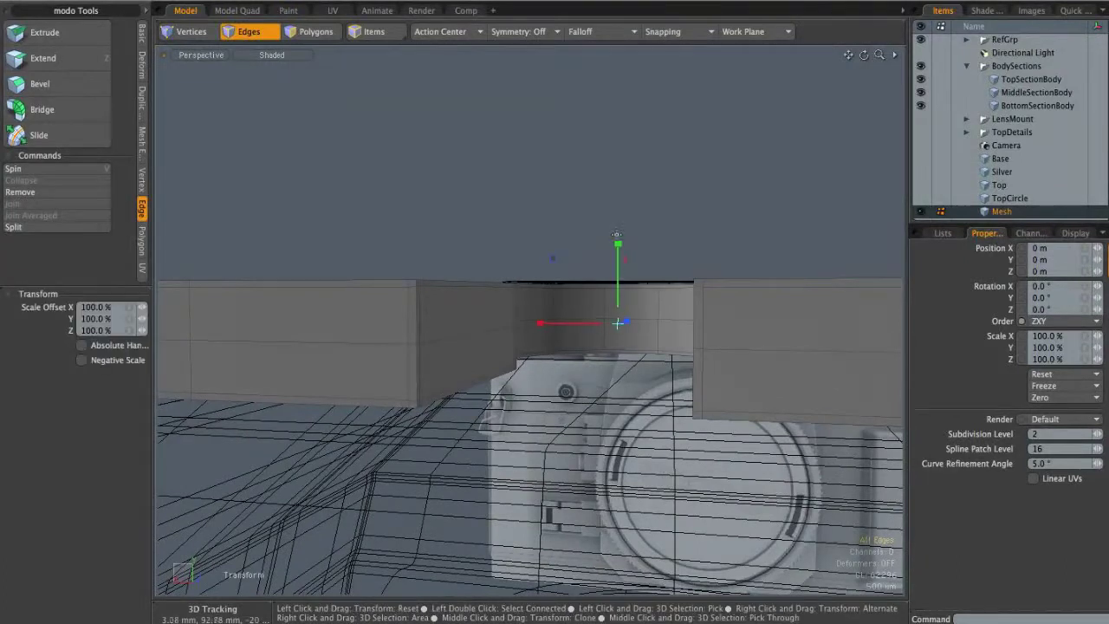
left_click(142, 183)
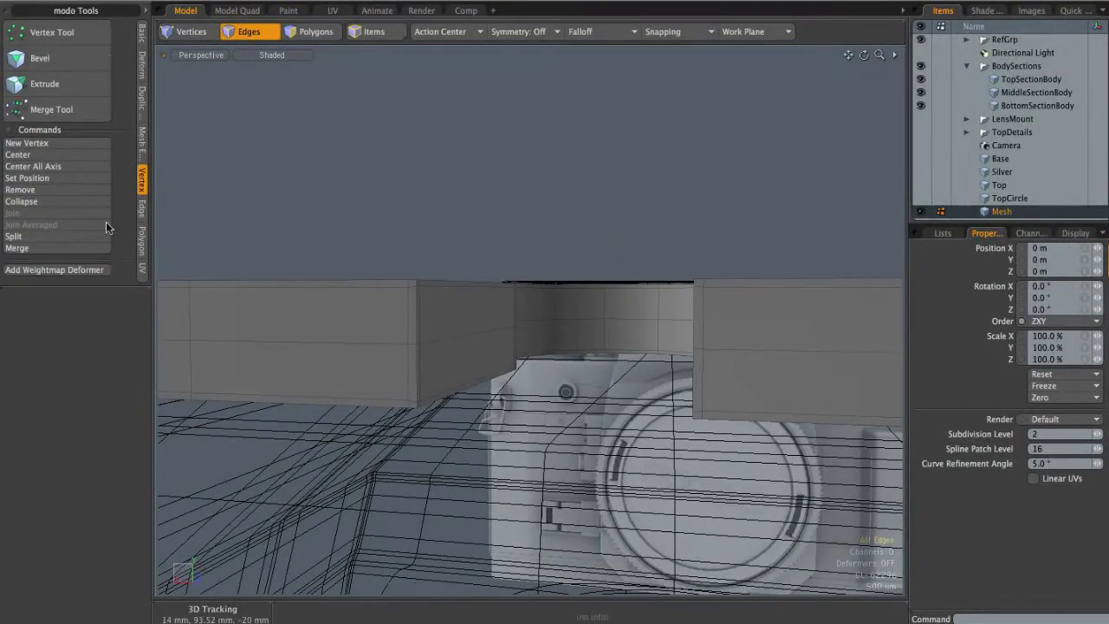
left_click_drag(288, 270, 424, 341, "alt")
left_click_drag(423, 341, 589, 300, "alt+shift")
key("3")
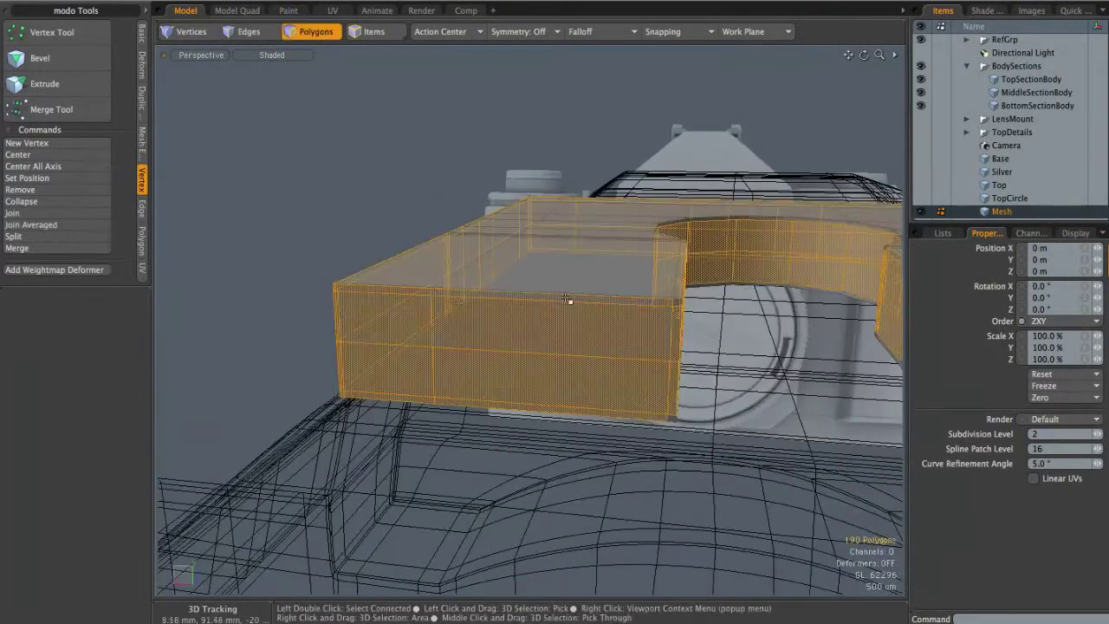
left_click_drag(446, 243, 412, 268, "alt")
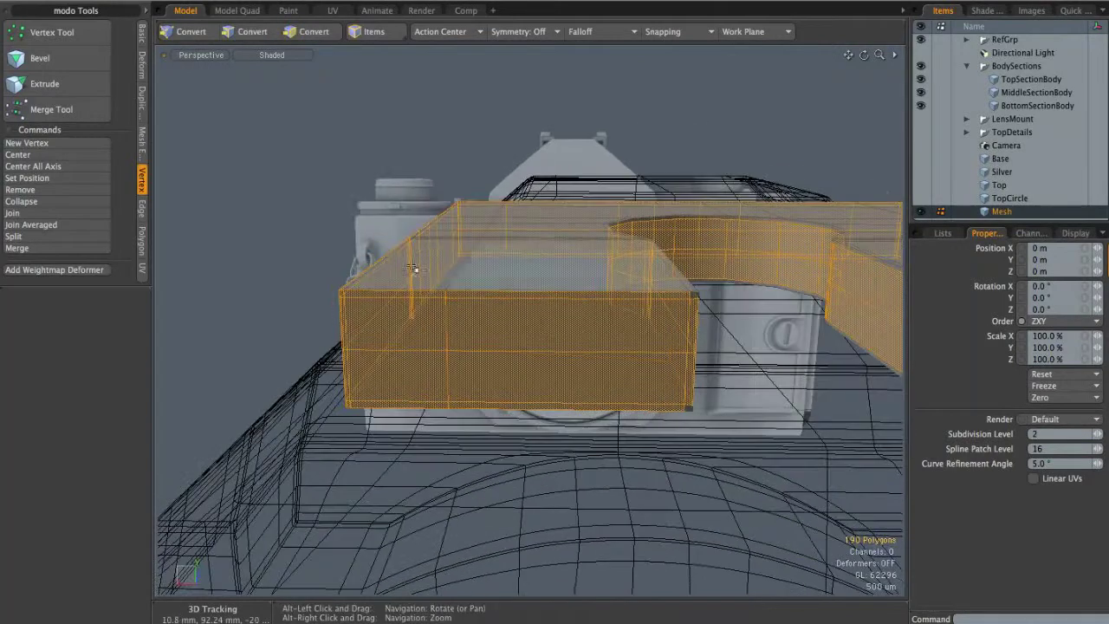
Remove the horizontal edge loop running around the middle of the slab's walls
left_click(142, 207)
key("1")
left_click_drag(688, 327, 550, 297, "alt")
key("2")
double_click(581, 323)
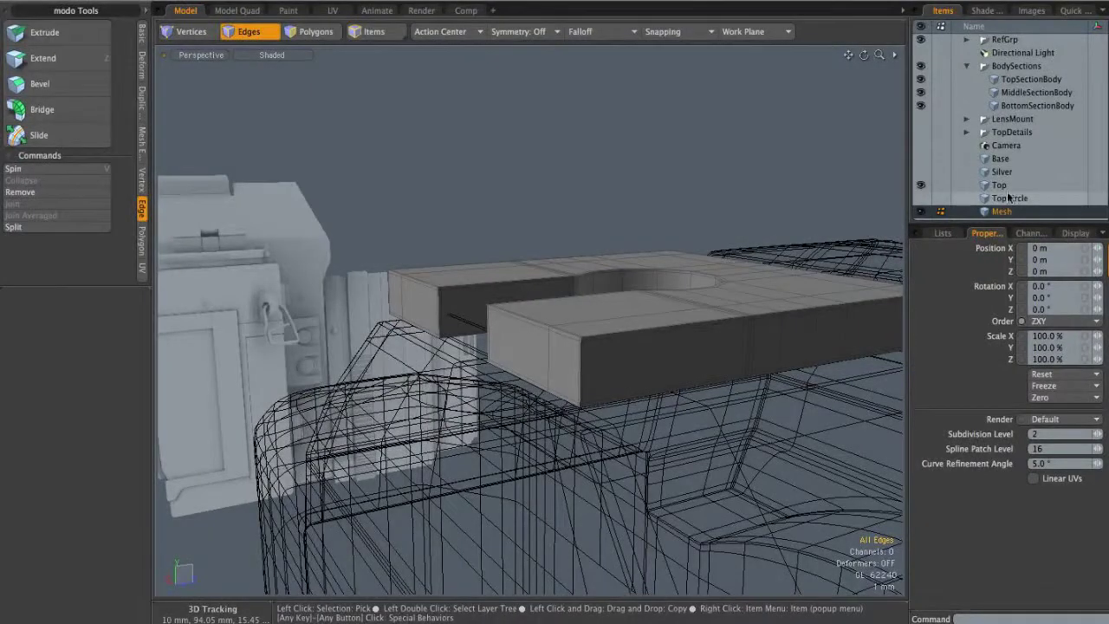
Lower the slab's upper vertices by about 1.34 mm in the left view to reduce its thickness
key("ctrl+space")
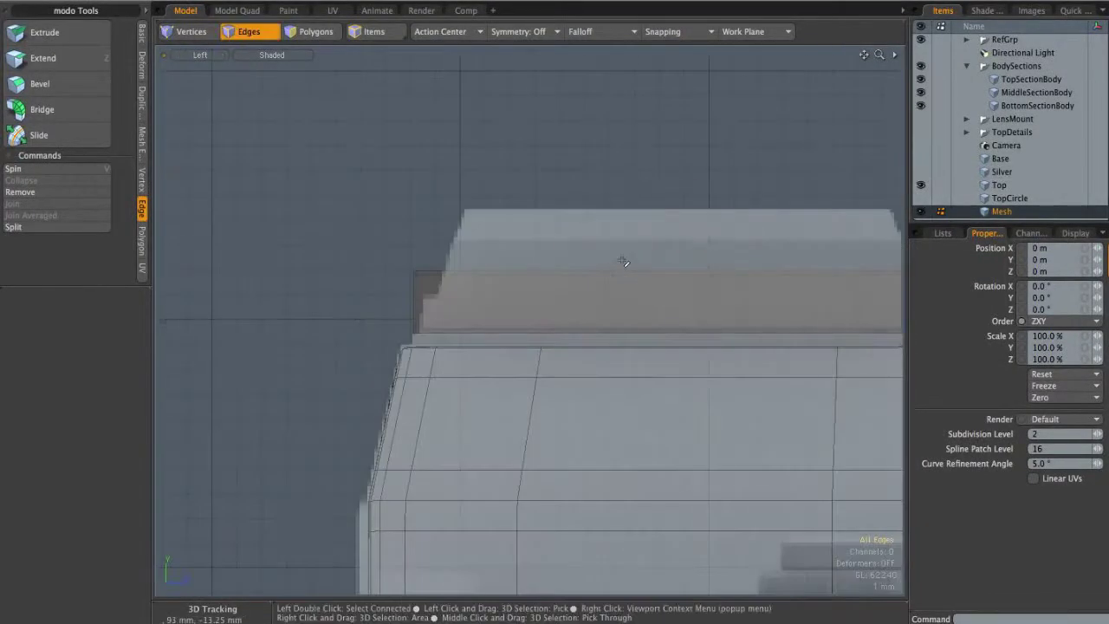
left_click(599, 229)
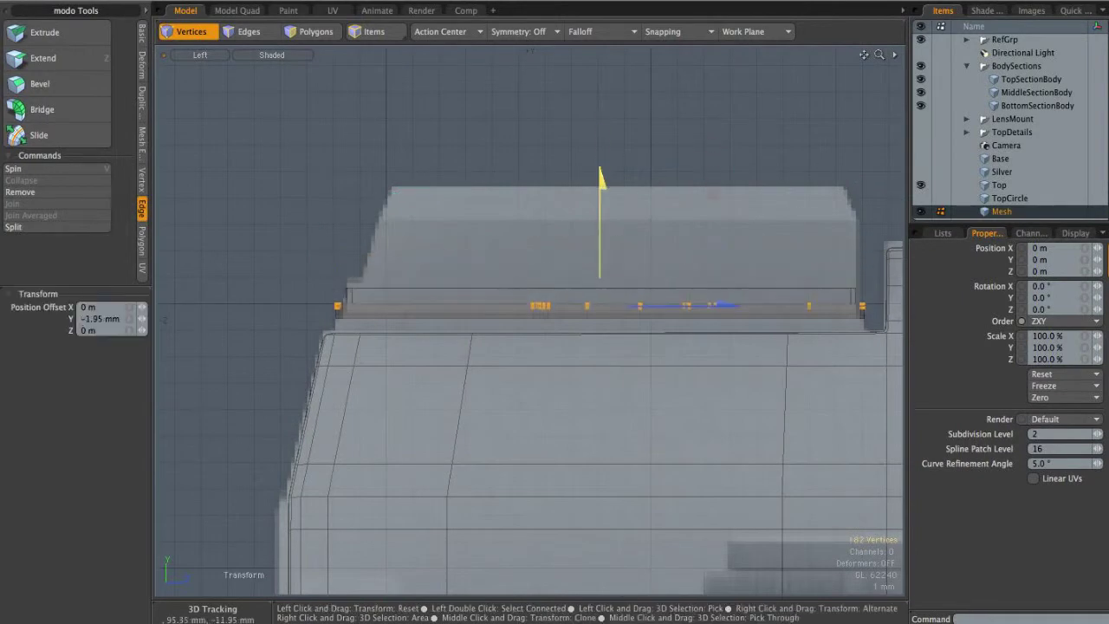
scroll(613, 253, "up", 6)
left_click_drag(602, 255, 633, 206)
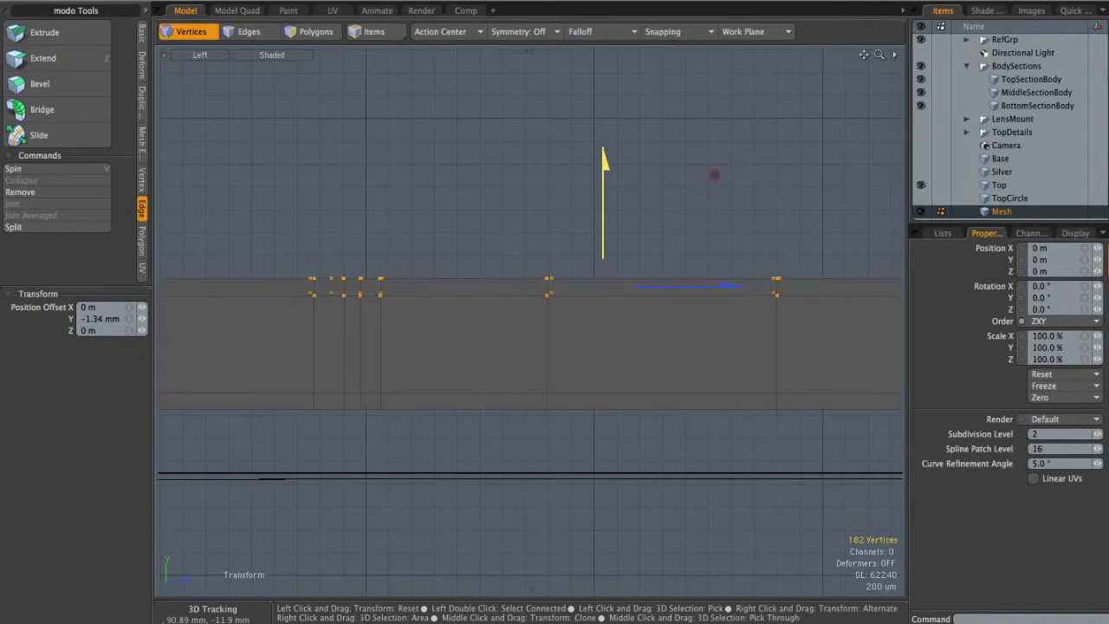
key("ctrl+space")
left_click(651, 246)
key("Escape")
key("Escape")
Show the slab together with the Base and Silver items and examine how the parts fit from several angles
left_click_drag(667, 275, 838, 199, "alt")
scroll(839, 199, "down", 5)
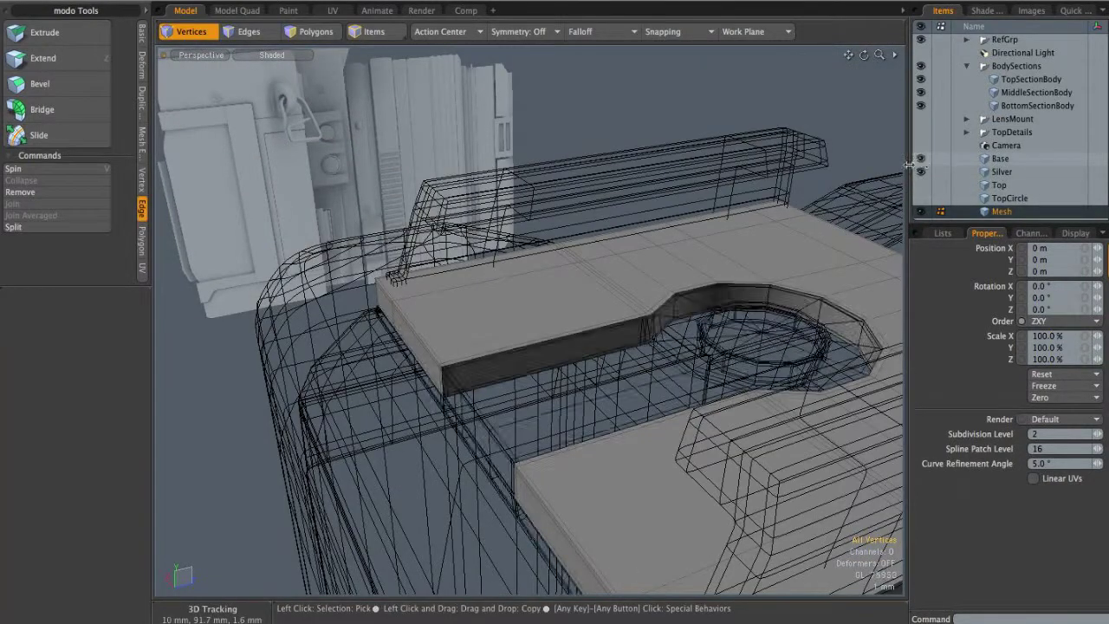
left_click(1009, 159)
left_click(1005, 174, "shift")
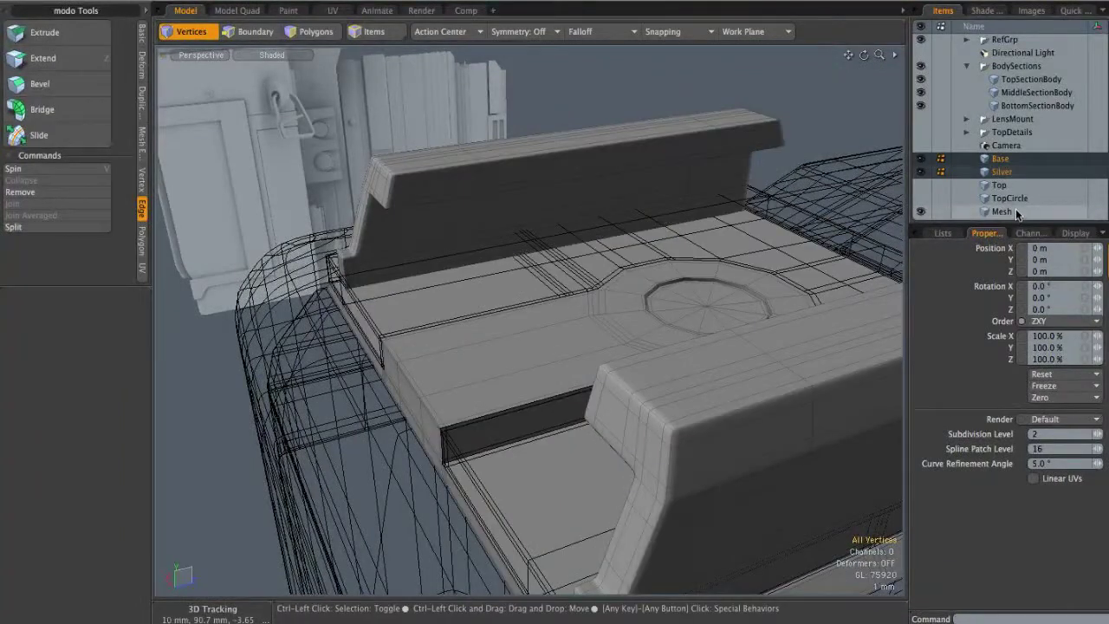
left_click(1017, 213, "ctrl")
left_click_drag(562, 324, 614, 152, "alt")
left_click_drag(671, 356, 690, 272, "alt")
left_click(1022, 174)
left_click(1012, 161)
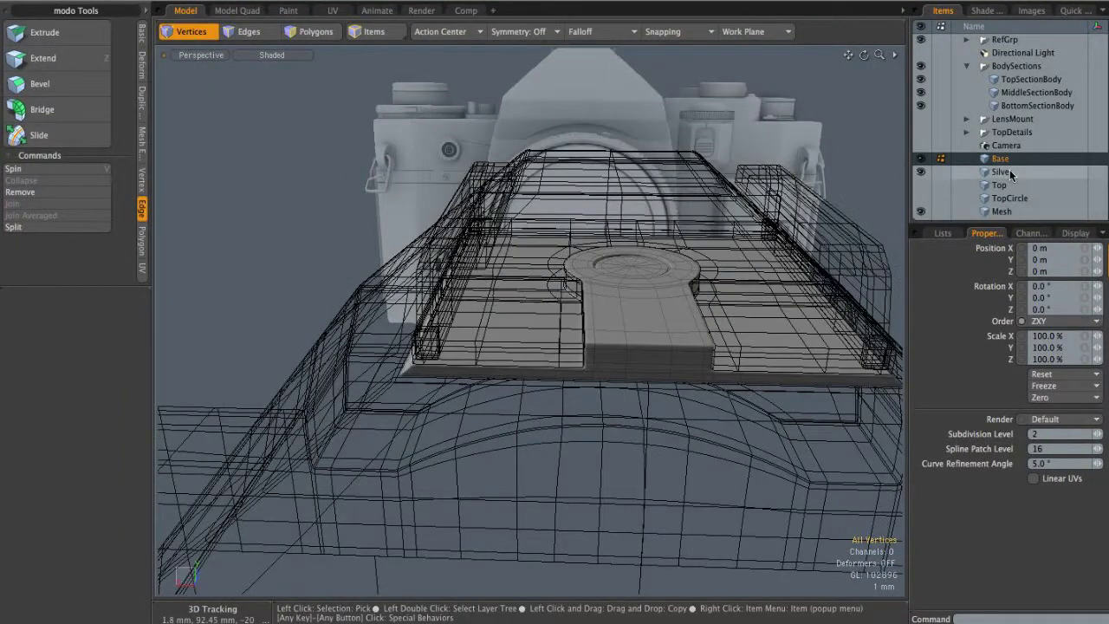
left_click(1009, 171, "shift")
left_click(1011, 214, "ctrl")
left_click_drag(589, 290, 439, 371, "alt")
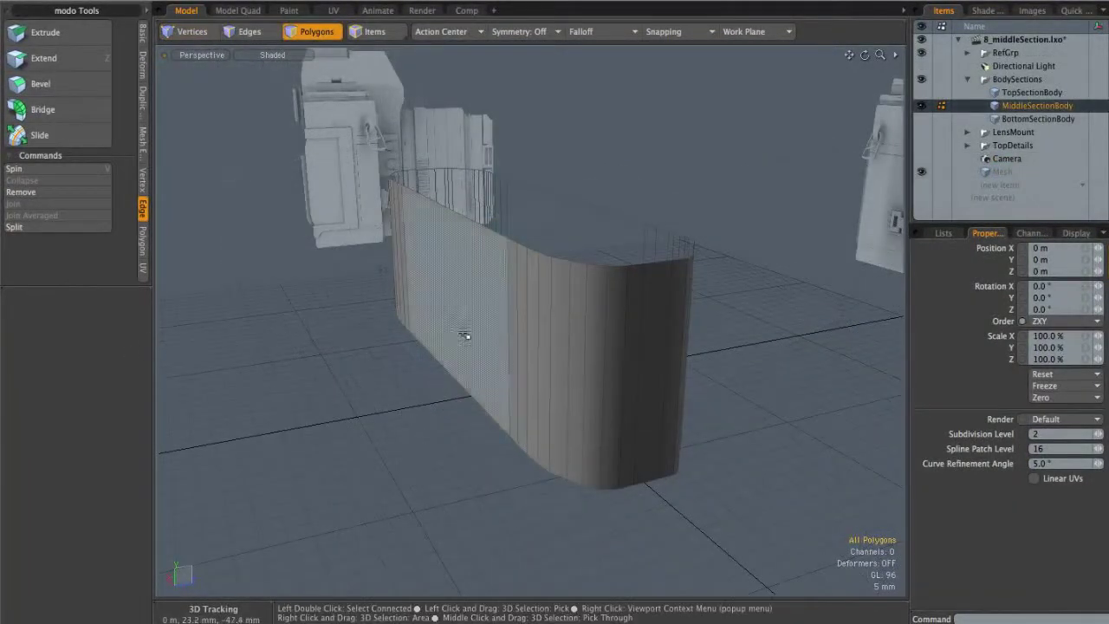
Slice MiddleSectionBody's left side polygon vertically at Z -5.8 mm along the reference seam
left_click_drag(652, 316, 632, 318, "alt")
key("ctrl+space")
left_click(591, 328)
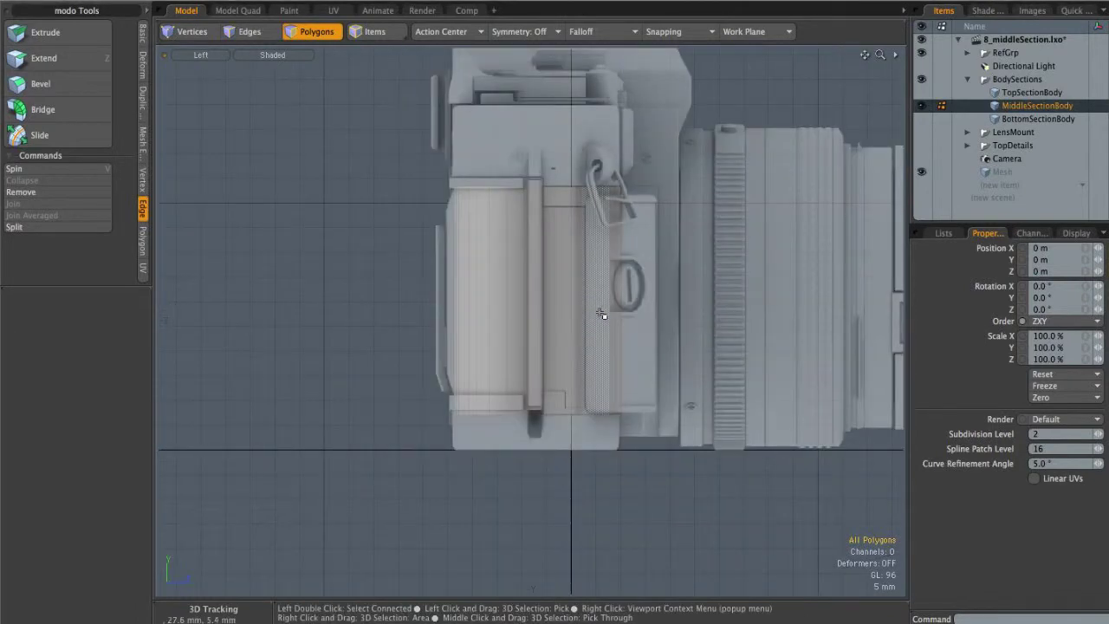
key("1")
right_click_drag(552, 235, 586, 201, "alt")
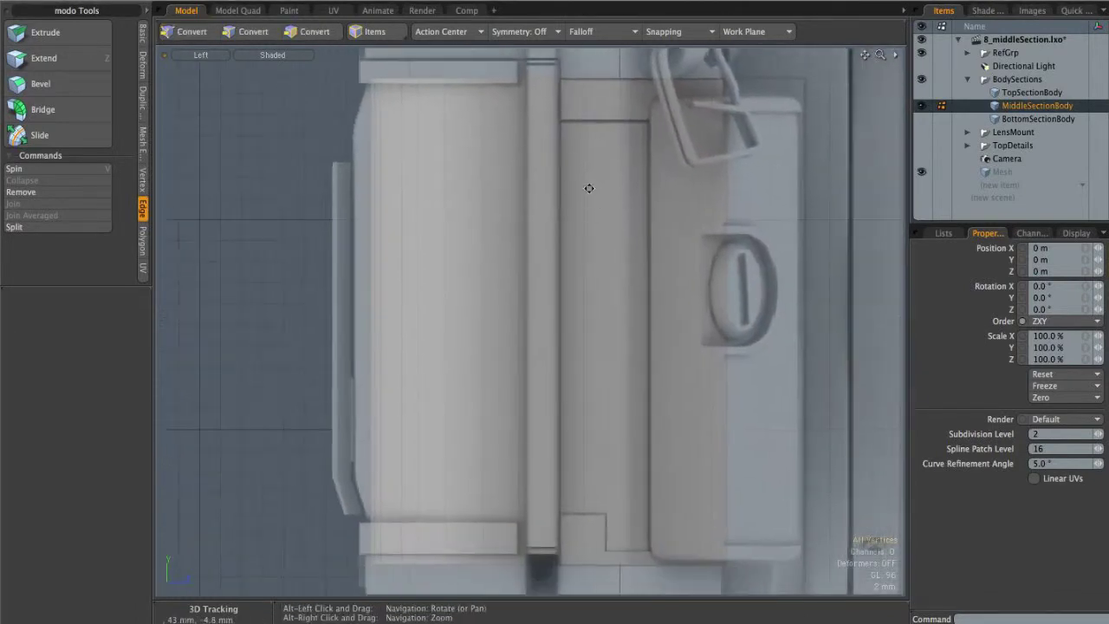
key("3")
left_click(573, 128)
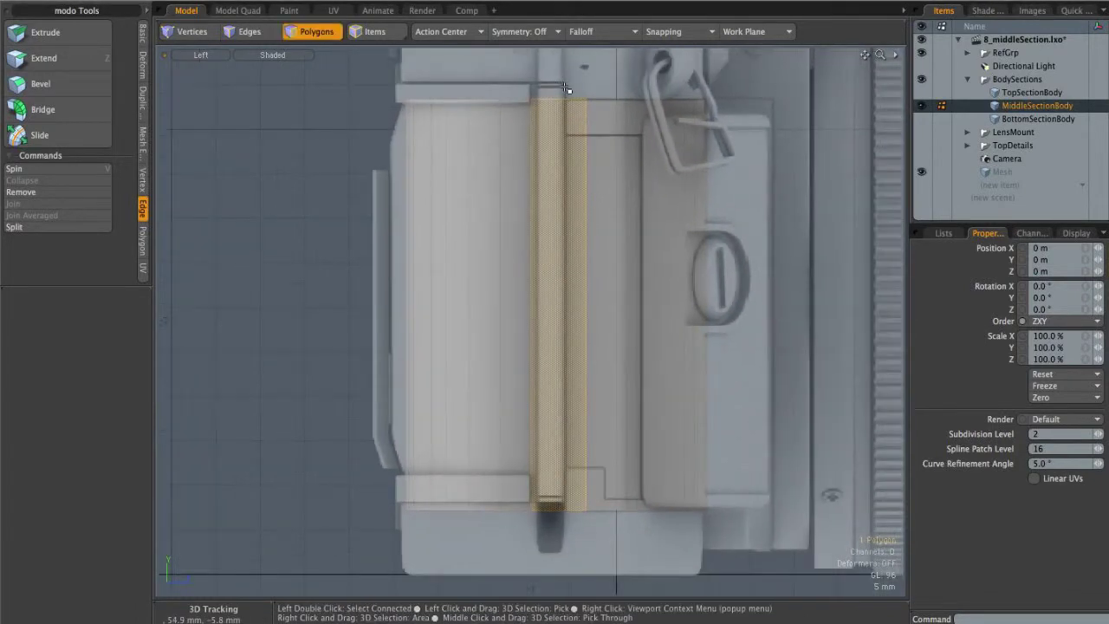
key("shift+c")
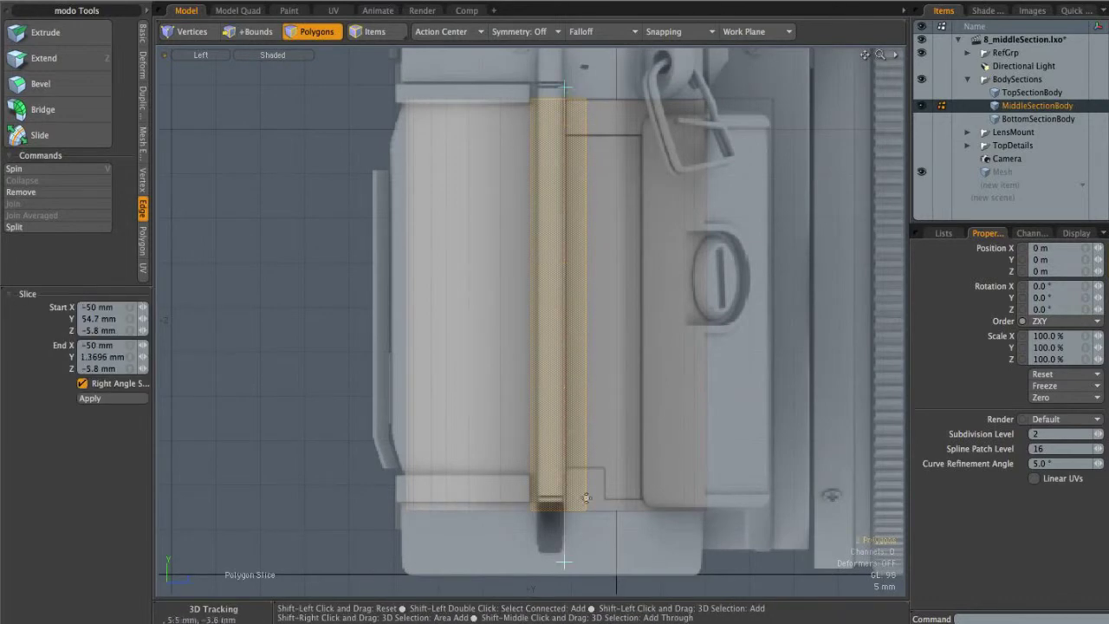
key("space")
Slide the vertical edge on MiddleSectionBody's right side to line up with the reference seam
key("ctrl+space")
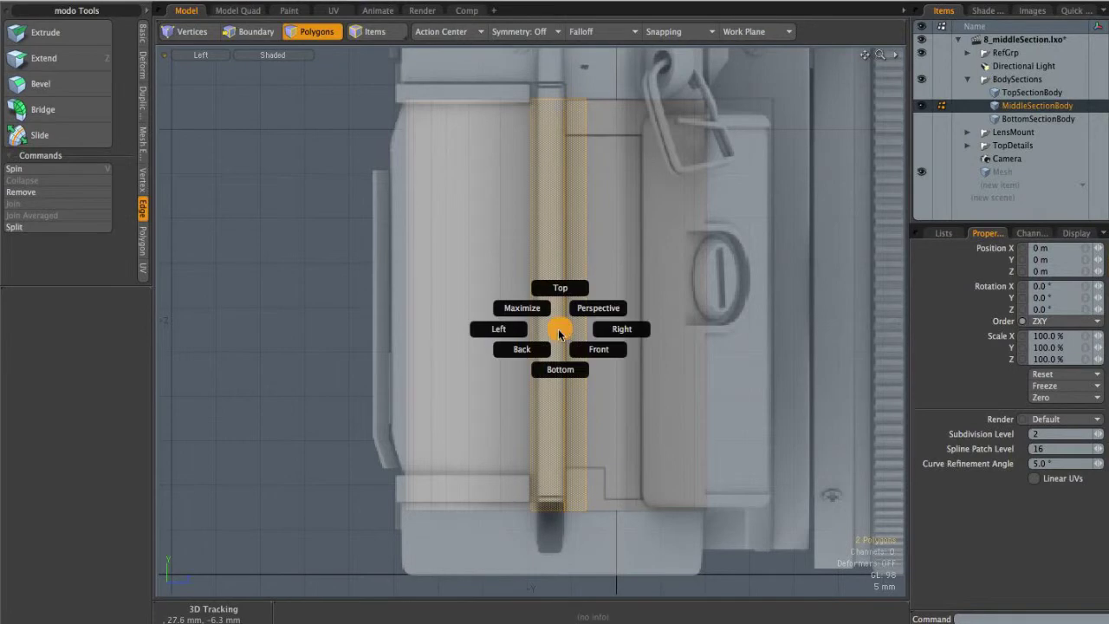
left_click(613, 329)
key("space")
key("space")
left_click_drag(474, 145, 477, 136, "ctrl+alt")
left_click(475, 135)
left_click(26, 135)
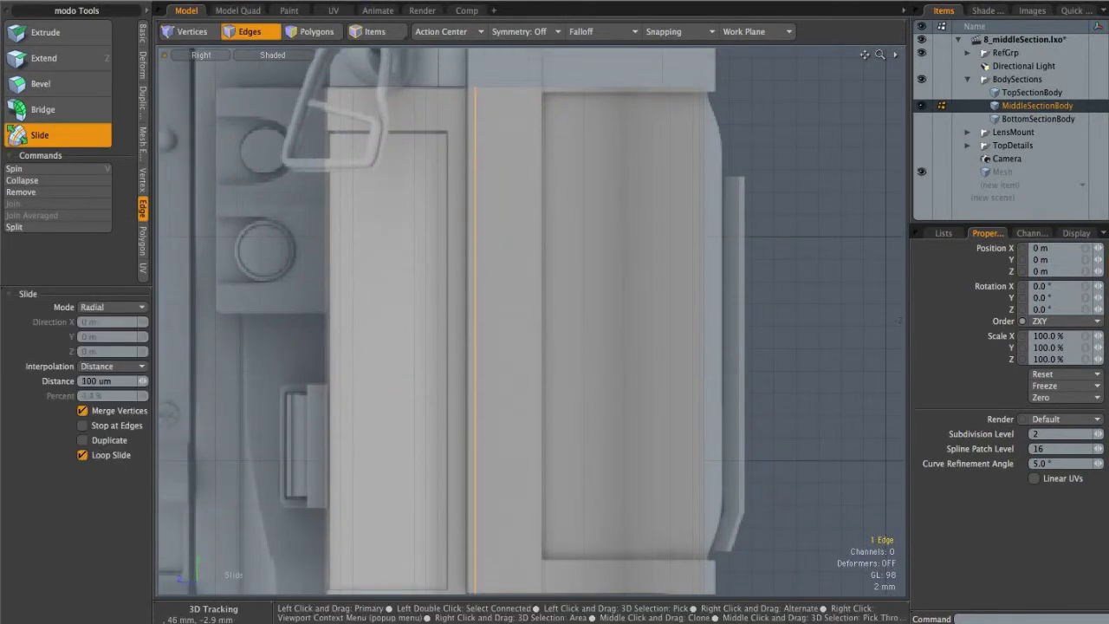
key("space")
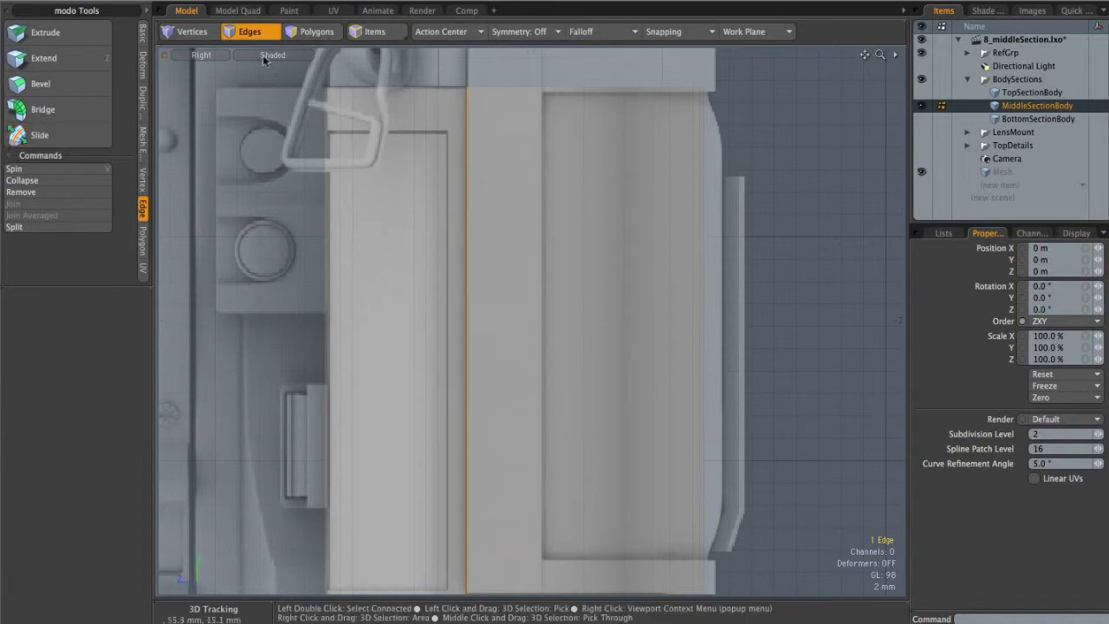
Turn on the display of mesh vertices in the shaded viewport
left_click(272, 54)
mouse_move(279, 178)
left_click(382, 181)
Cut the MiddleSectionBody polygons behind the two side seams and paste them into the empty Mesh item
left_click_drag(623, 196, 602, 196, "ctrl+alt")
left_click_drag(602, 196, 606, 227, "alt+shift")
key("ctrl+space")
left_click(594, 199)
left_click_drag(606, 227, 527, 252, "ctrl+alt")
key("3")
left_click(588, 229)
mouse_move(589, 228)
left_mouse_down("alt")
mouse_move(594, 272)
mouse_move(290, 289)
mouse_move(539, 284)
mouse_move(458, 274)
mouse_move(625, 311)
mouse_move(606, 297)
left_mouse_up("alt")
key("ctrl+space")
left_click(528, 292)
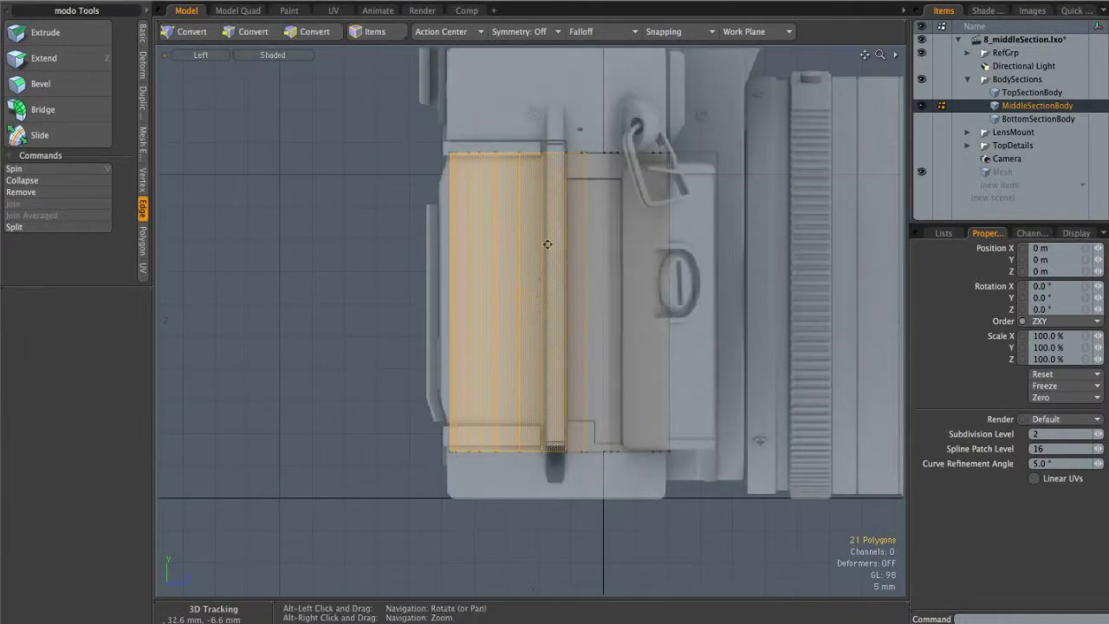
left_click_drag(573, 195, 649, 295, "alt")
key("ctrl+x")
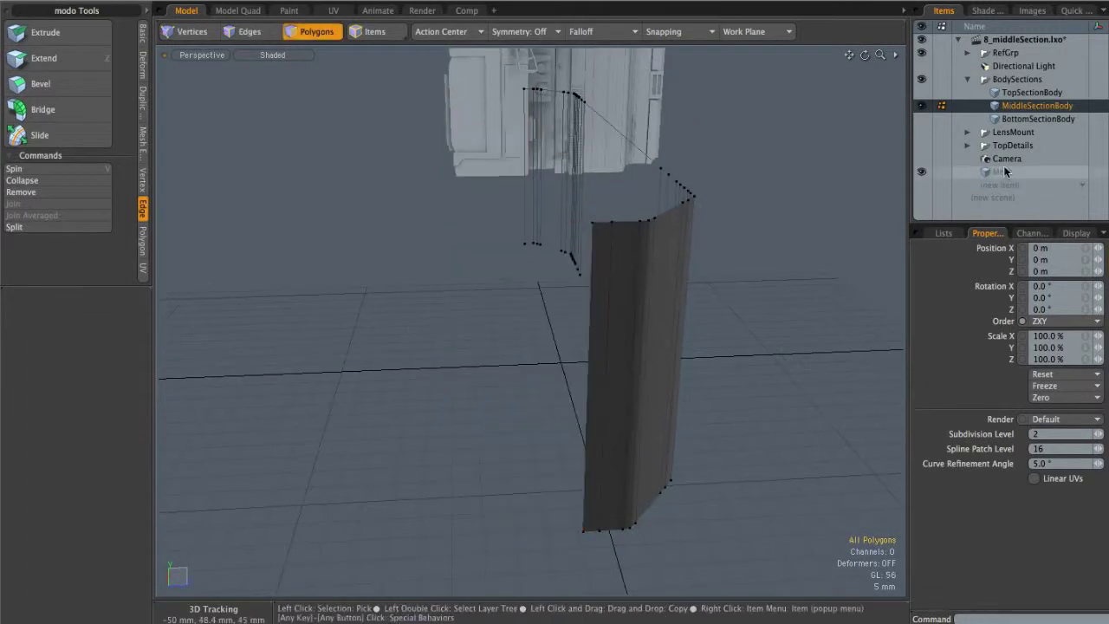
left_click(1002, 172)
key("ctrl+v")
Raise the top row of vertices of the Mesh back piece by 1.75 mm to the reference's upper seam in back view
mouse_move(606, 260)
left_mouse_down("alt")
mouse_move(707, 260)
mouse_move(617, 246)
left_mouse_up("alt")
key("ctrl+space")
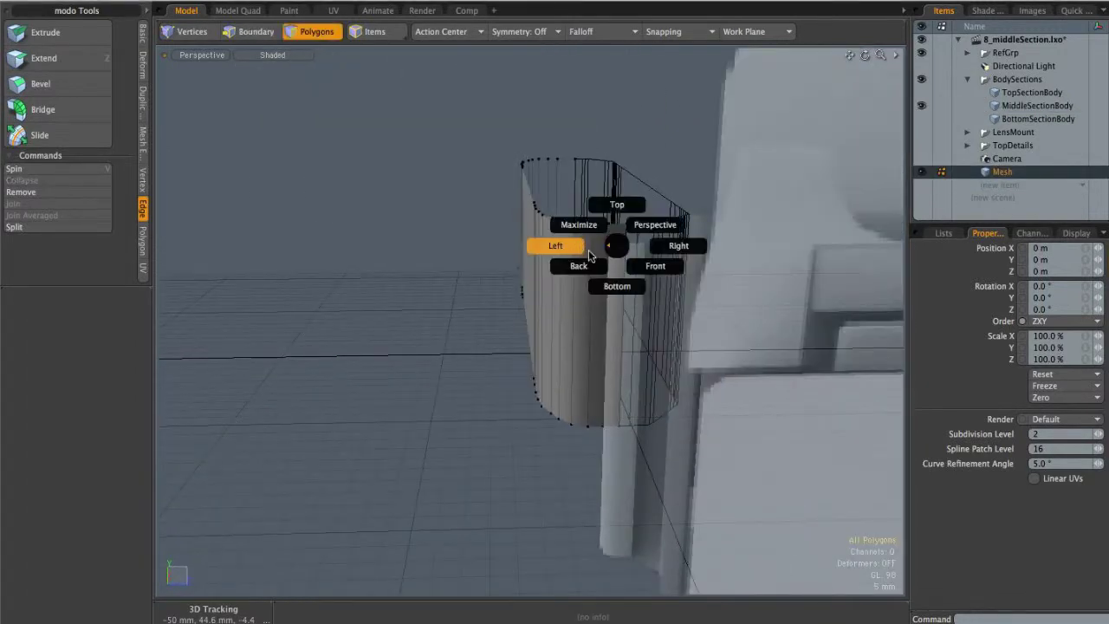
left_click(575, 269)
left_click_drag(640, 213, 794, 202, "alt")
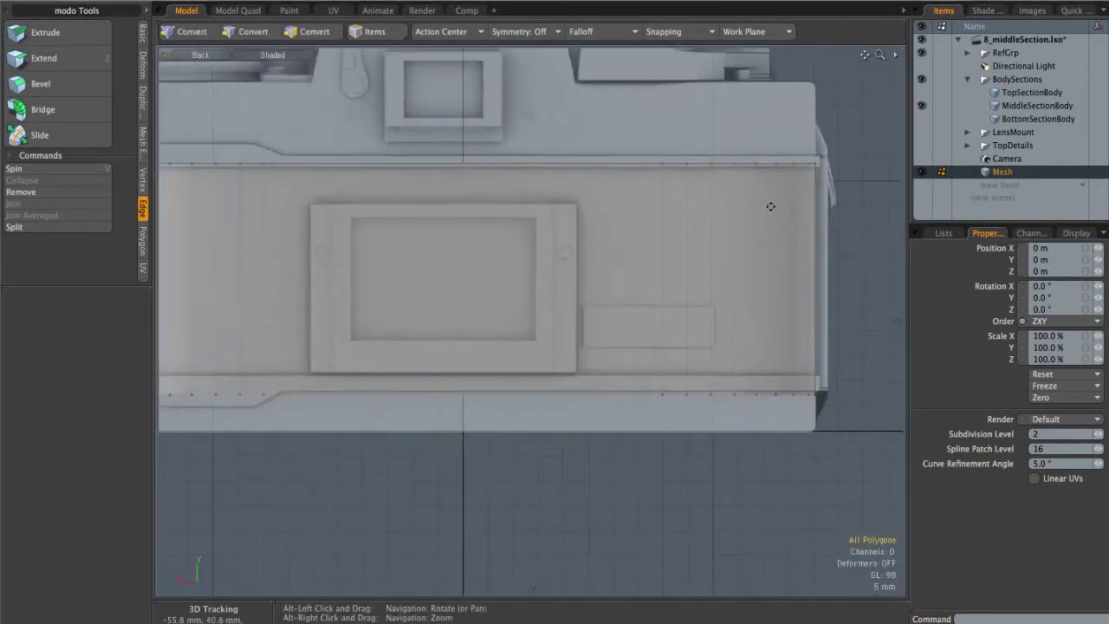
scroll(793, 204, "down", 3)
key("1")
right_click_drag(640, 205, 550, 160)
right_click_drag(475, 248, 485, 251)
scroll(664, 193, "up", 5)
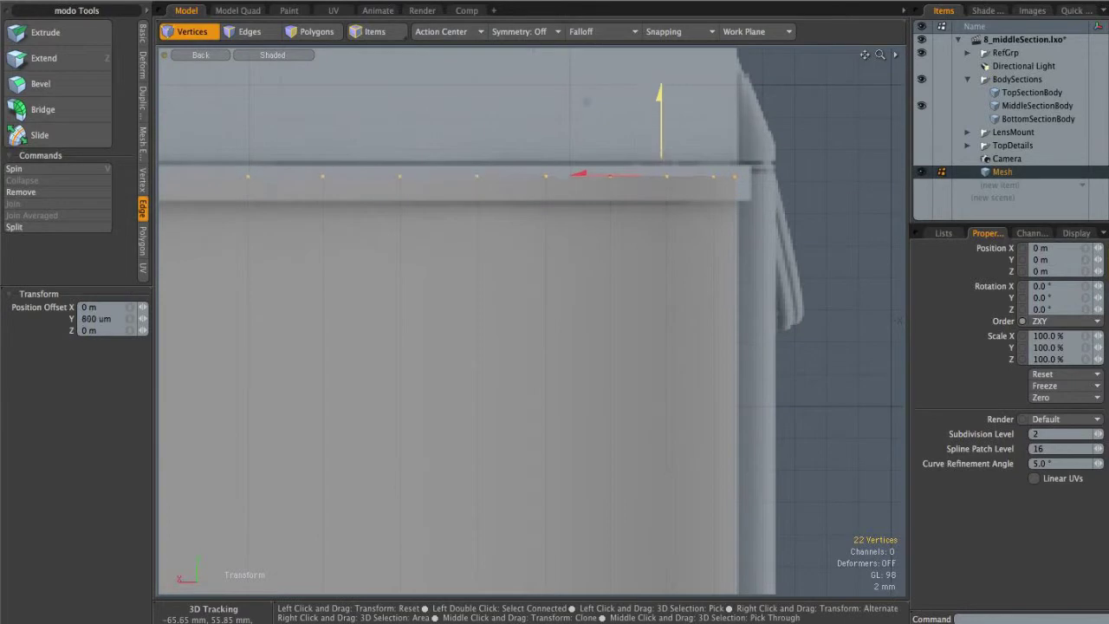
scroll(576, 295, "down", 6)
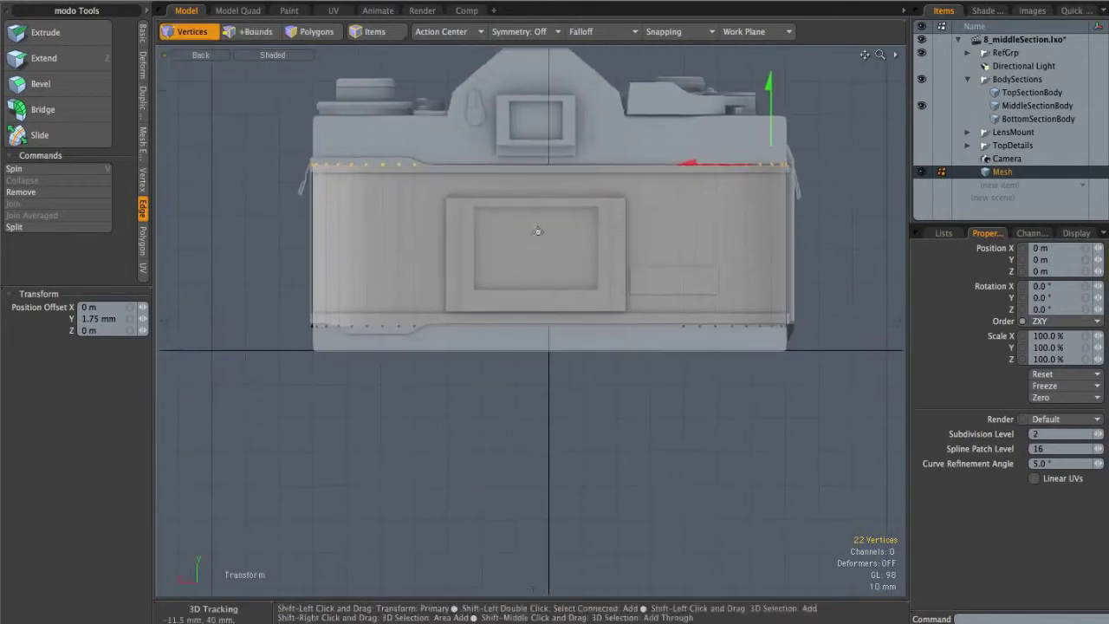
Raise the bottom row of vertices of the back piece by 800 um to the lower edge of the reference's rim
scroll(650, 285, "up", 6)
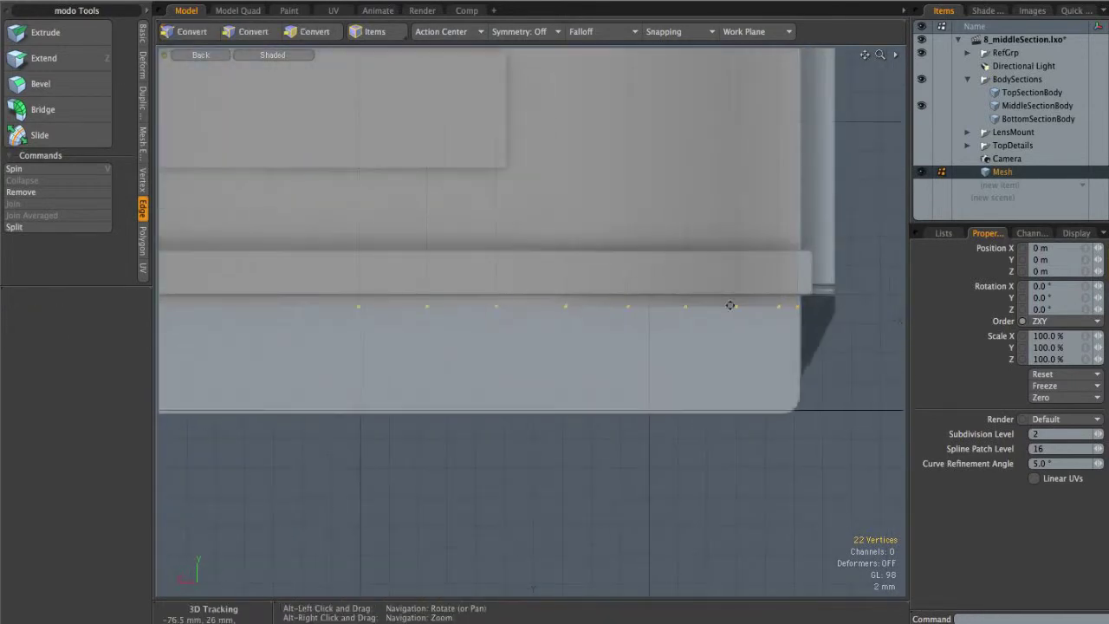
key("w")
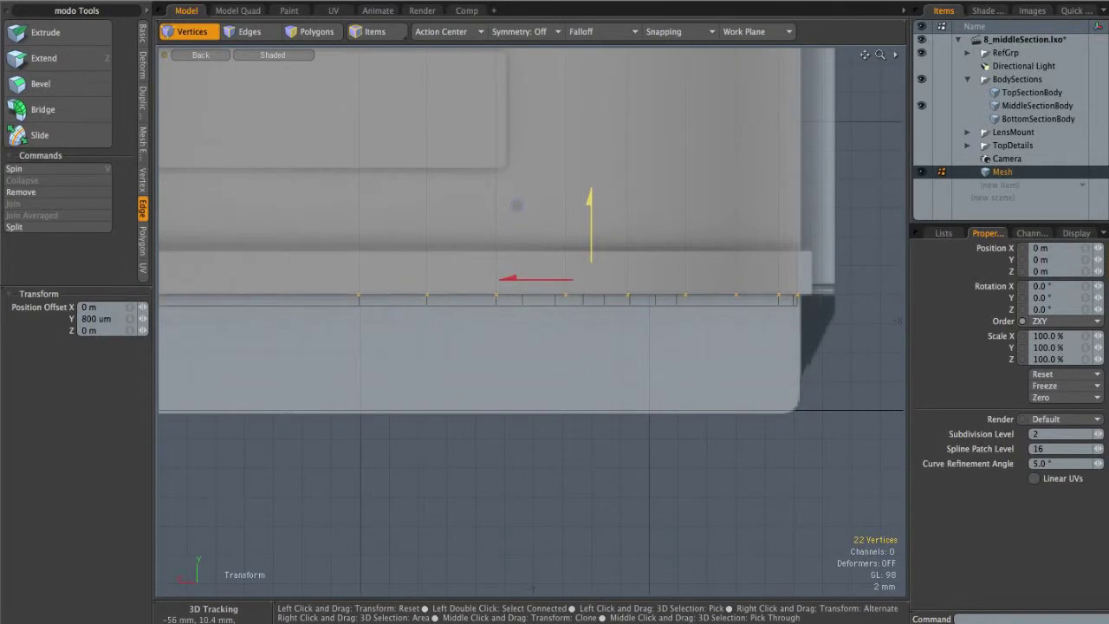
scroll(665, 242, "down", 5)
left_click_drag(665, 242, 511, 269, "alt+shift")
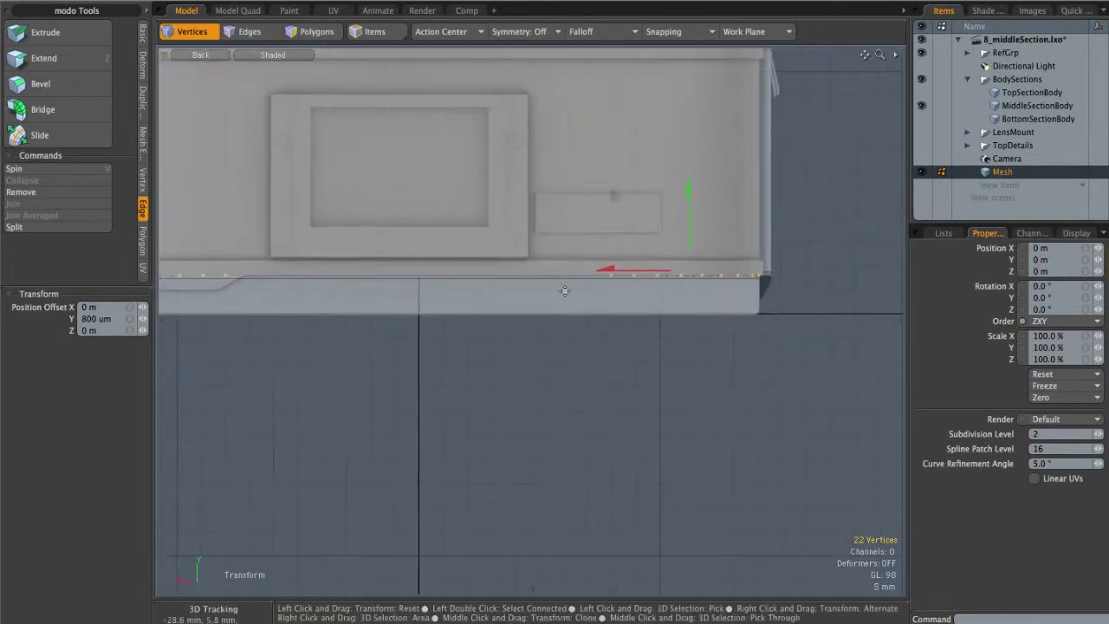
key("space")
left_click(607, 295)
Slice the back piece horizontally along the reference's lower and upper rims at Y 11 mm and Y 53 mm
scroll(632, 282, "down", 3)
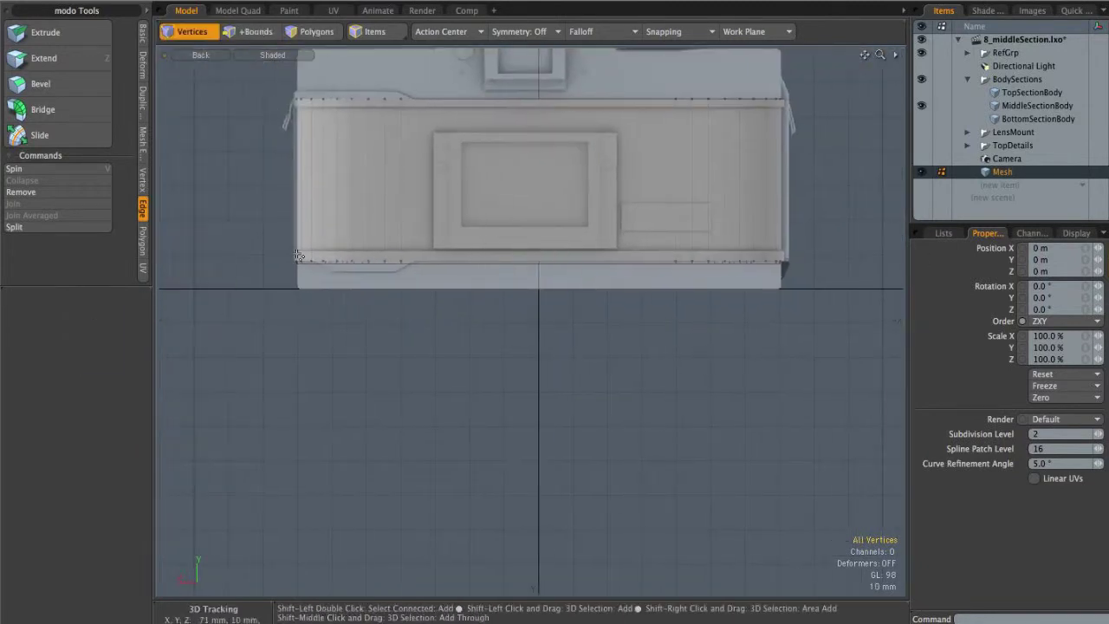
key("c")
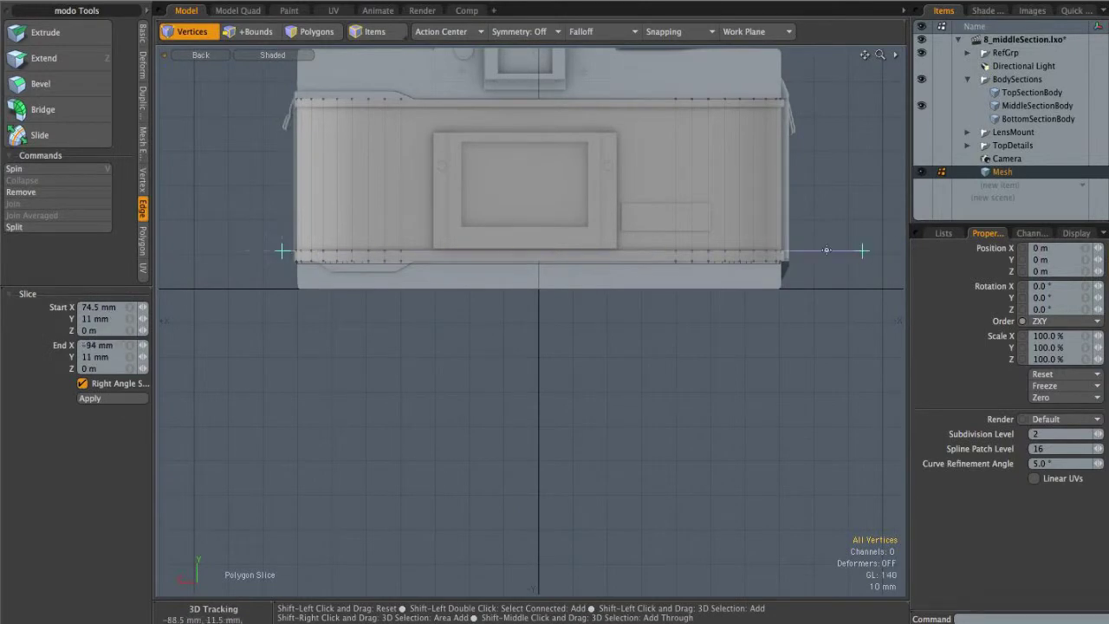
left_click_drag(644, 255, 638, 257, "alt+shift")
key("space")
key("c")
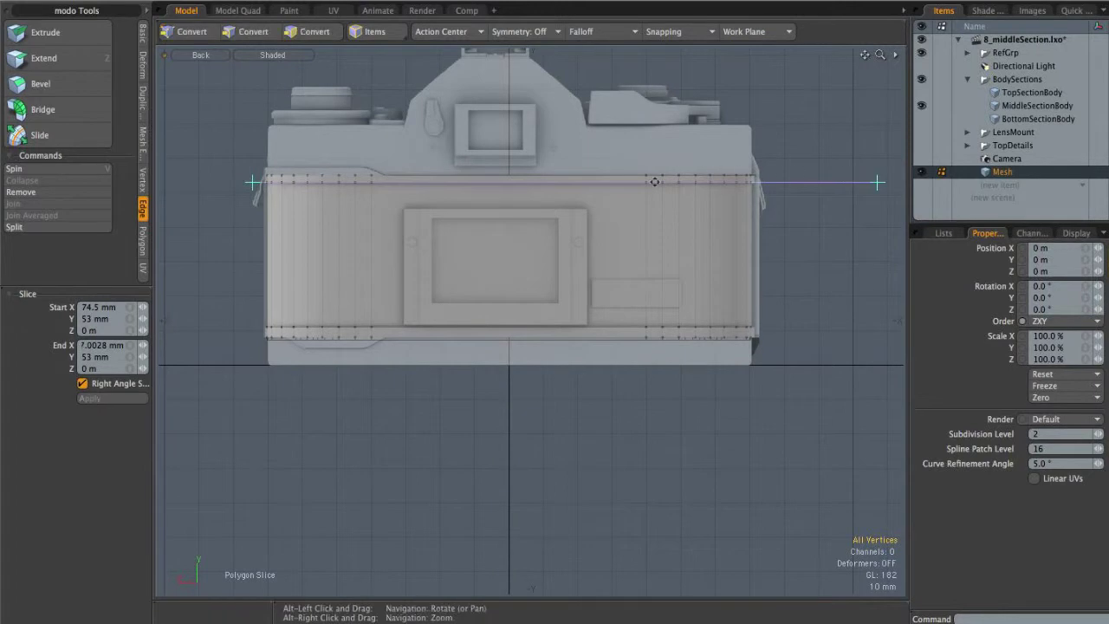
Move the upper horizontal edge loop of the back piece to line up with the reference's rim line
scroll(667, 182, "up", 4)
key("2")
left_click(674, 182)
scroll(674, 182, "up", 2)
key("w")
left_click_drag(653, 158, 658, 166)
key("ctrl+space")
left_click(698, 154)
left_click_drag(606, 260, 527, 227, "alt")
key("ctrl+space")
left_click(507, 243)
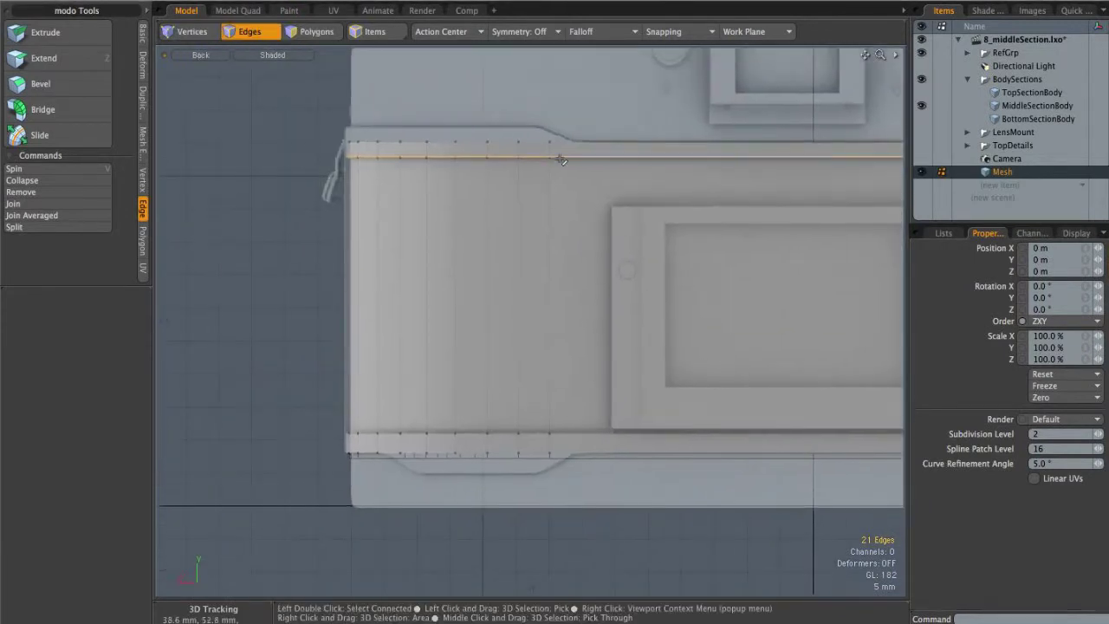
Slice the polygon columns vertically at X 35.8 mm and X 41.8 mm, at the two ends of the upper rim's slope
mouse_move(499, 162)
left_mouse_down("ctrl+alt")
mouse_move(554, 162)
mouse_move(548, 144)
mouse_move(589, 421)
left_mouse_up("ctrl+alt")
left_click(571, 135)
key("shift+c")
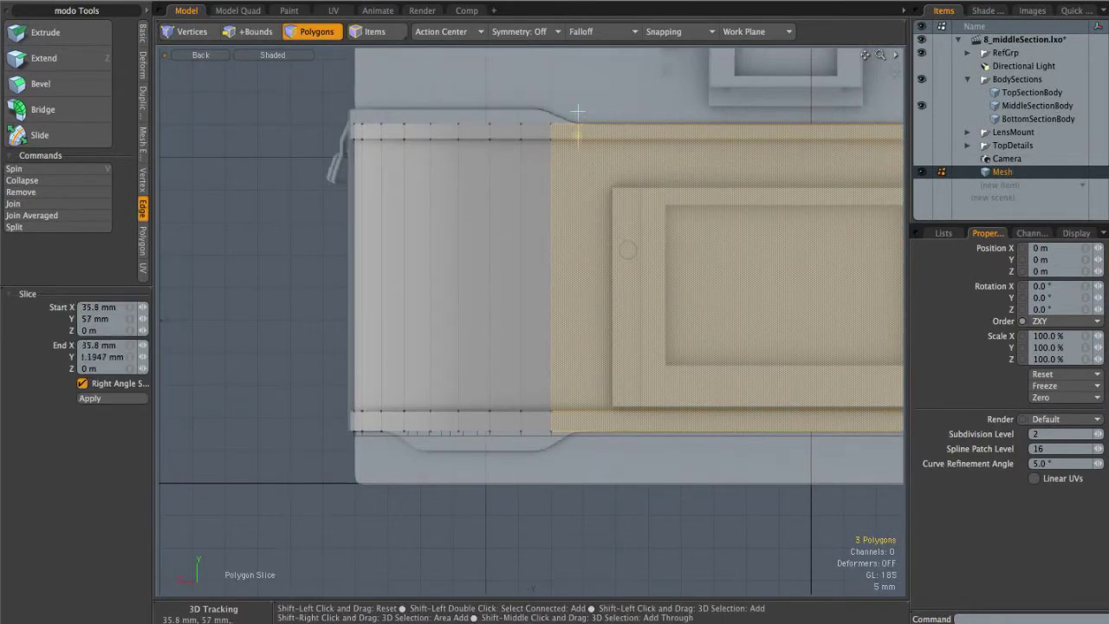
key("space")
left_click_drag(525, 124, 538, 262)
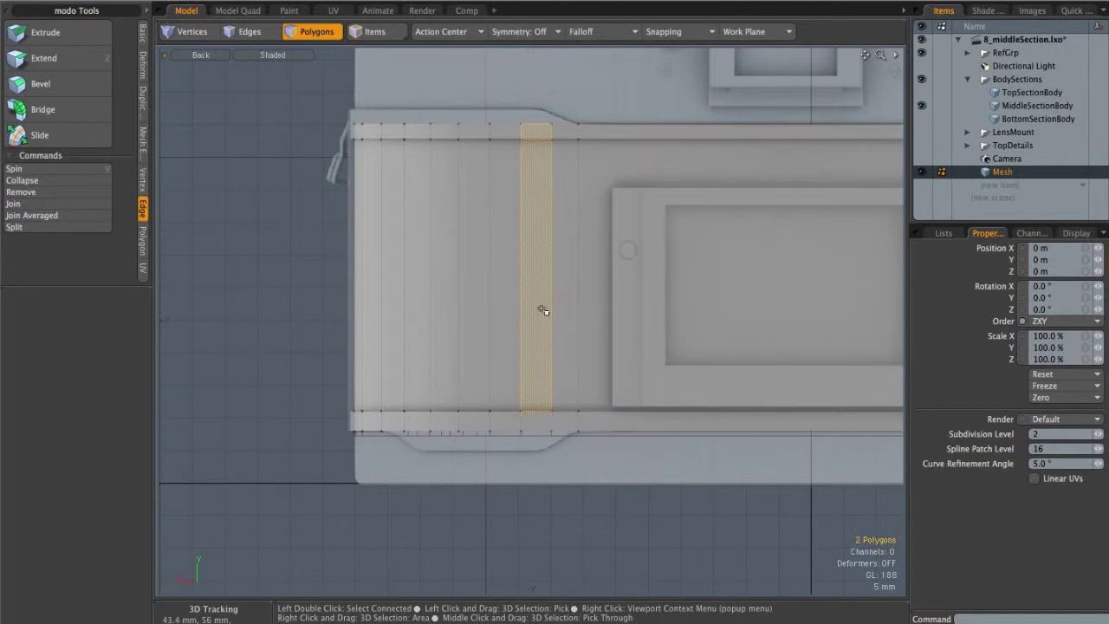
key("shift+c")
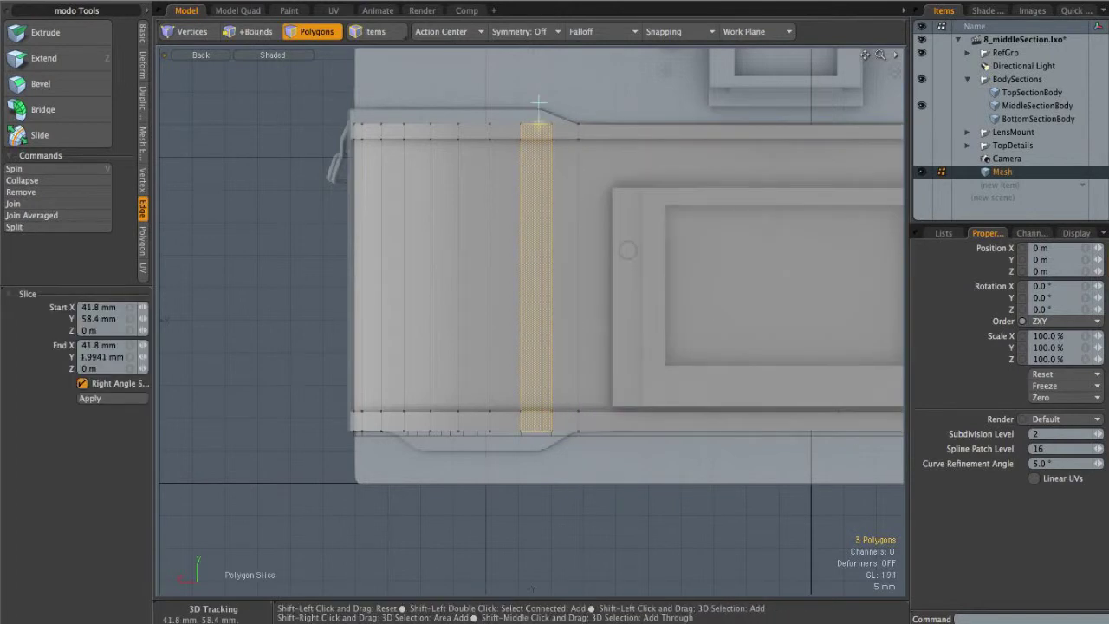
key("space")
Slice the two polygon columns above the lower bulge's outer slope vertically, one of them at X 60.2 mm
left_click_drag(573, 367, 695, 363, "alt+shift")
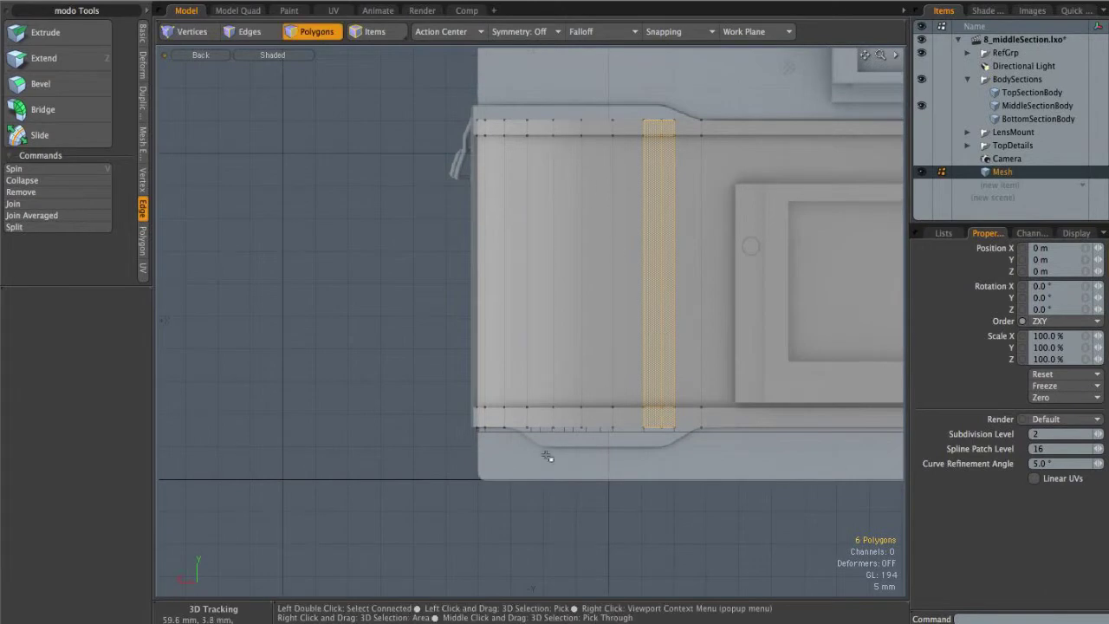
left_click(541, 429)
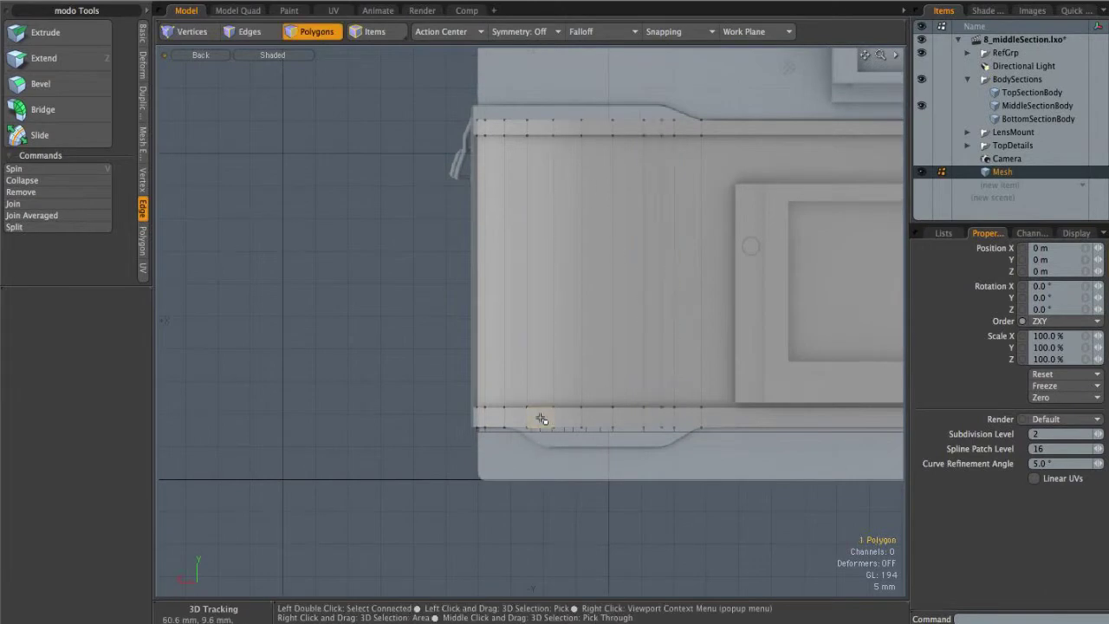
double_click(542, 415)
left_click_drag(541, 150, 532, 299)
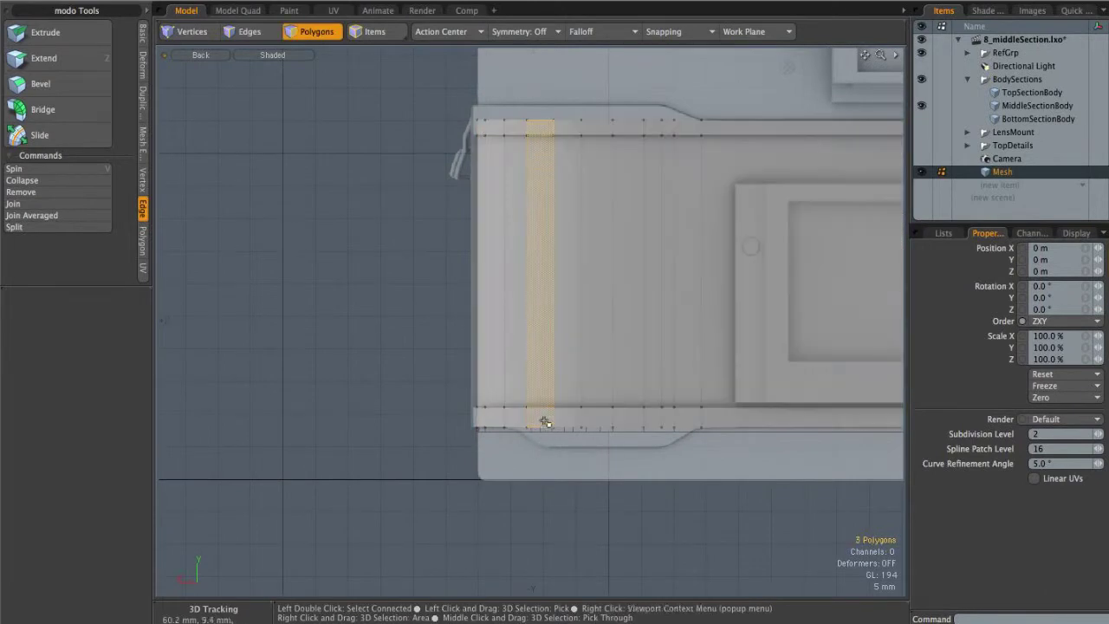
key("shift+c")
key("space")
left_click(517, 139)
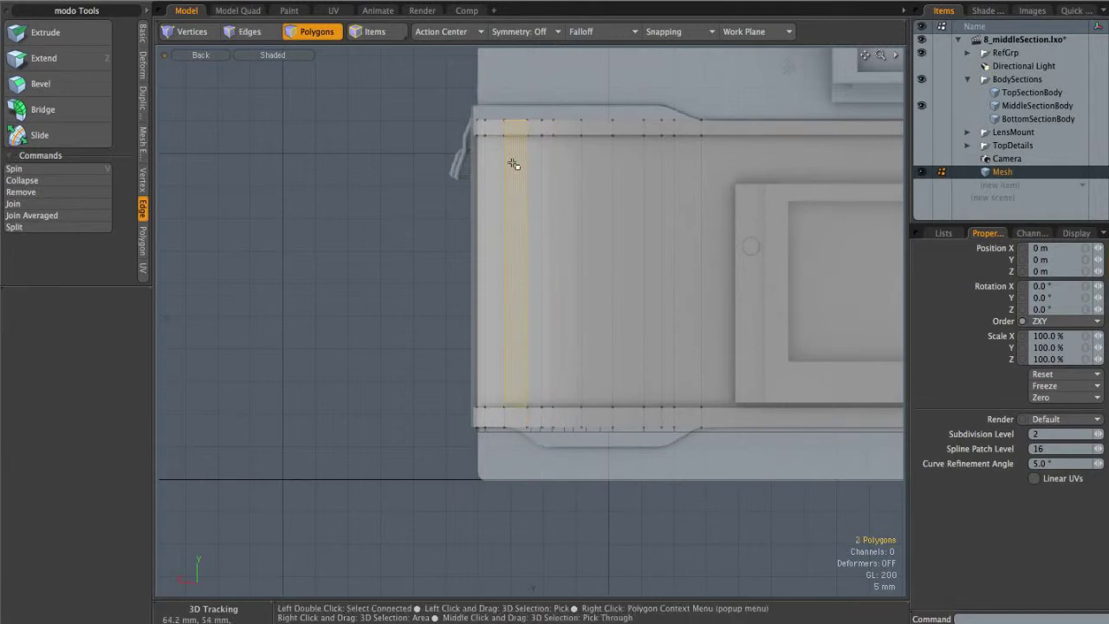
key("shift+c")
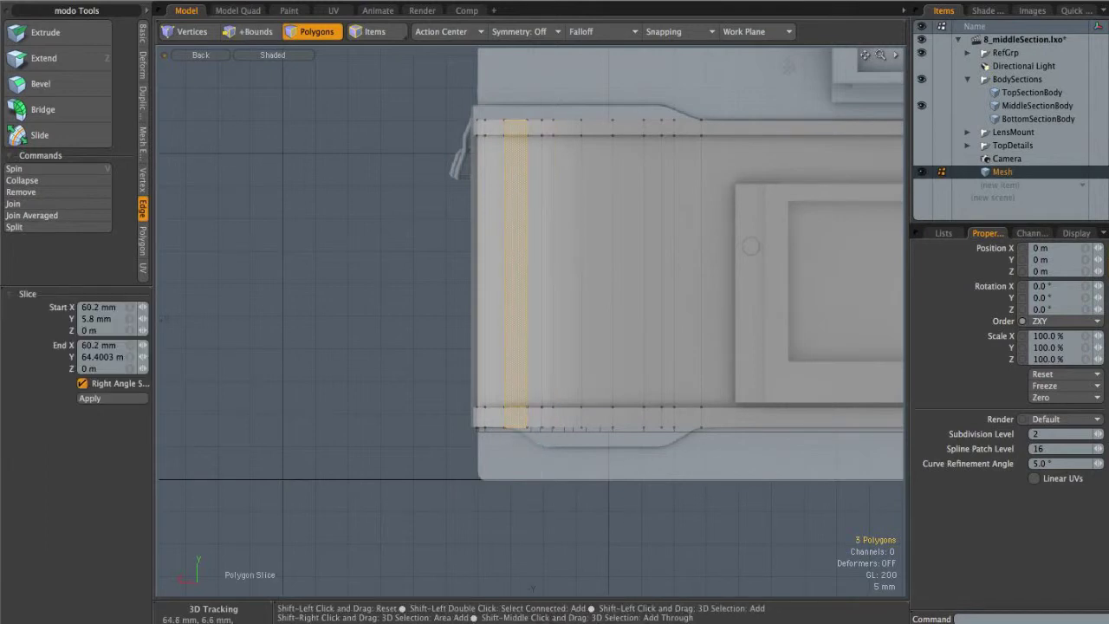
key("space")
Raise the top edges running around the back piece's corner by 2.1 mm to the raised part of the reference rim
left_click(638, 94)
left_click_drag(678, 121, 763, 130, "ctrl+alt")
key("2")
left_click(636, 117)
left_click(610, 127, "shift")
key("ctrl+space")
left_click(640, 133)
left_click_drag(662, 196, 775, 237, "alt")
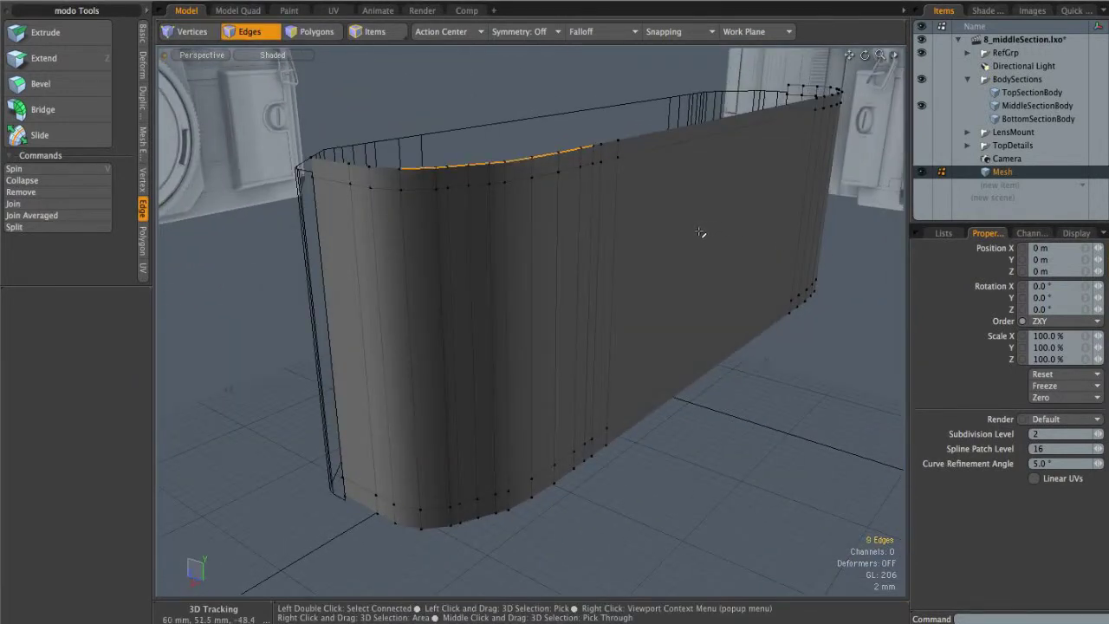
key("ctrl+space")
left_click(495, 254)
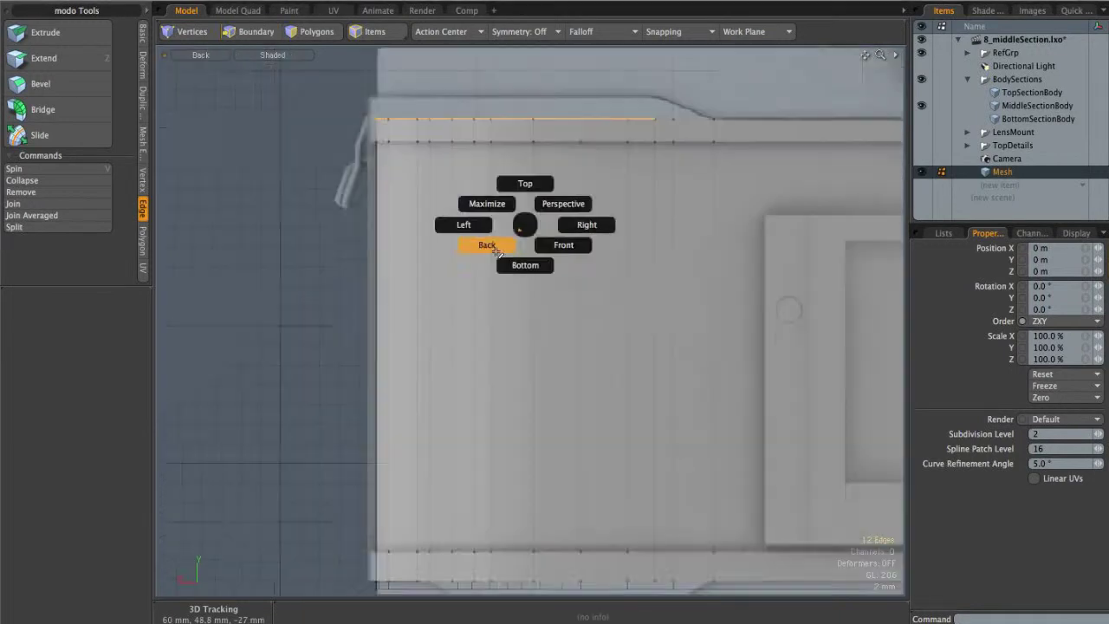
key("w")
left_click_drag(570, 123, 569, 104)
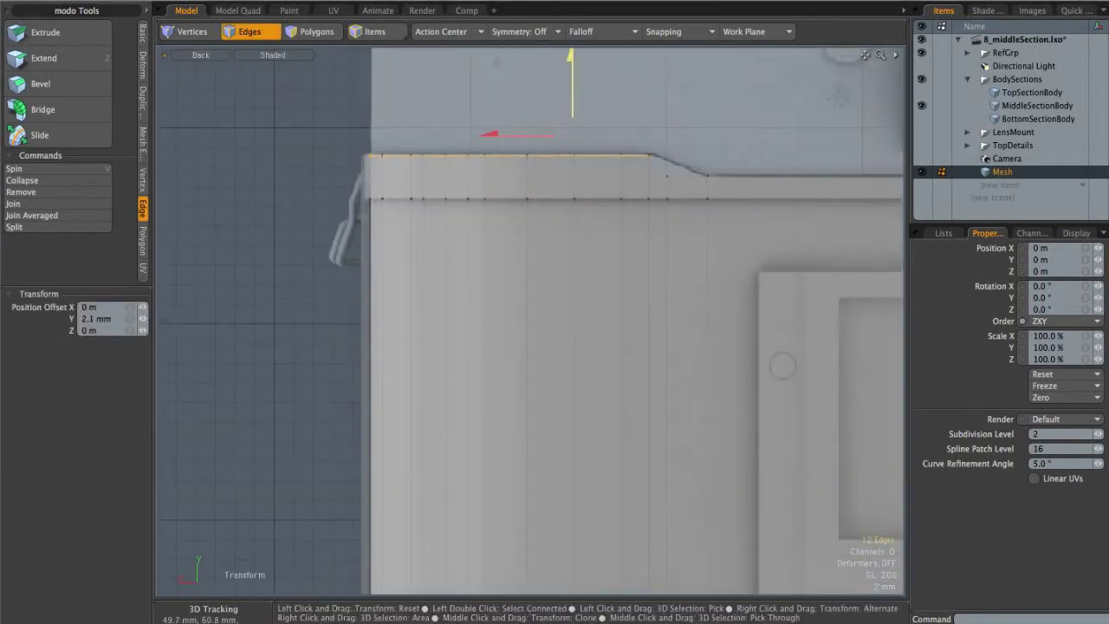
Raise the top vertex between the raised and flat rim sections onto the reference's slope
scroll(664, 174, "up", 5)
key("space")
key("1")
left_click(671, 177)
key("w")
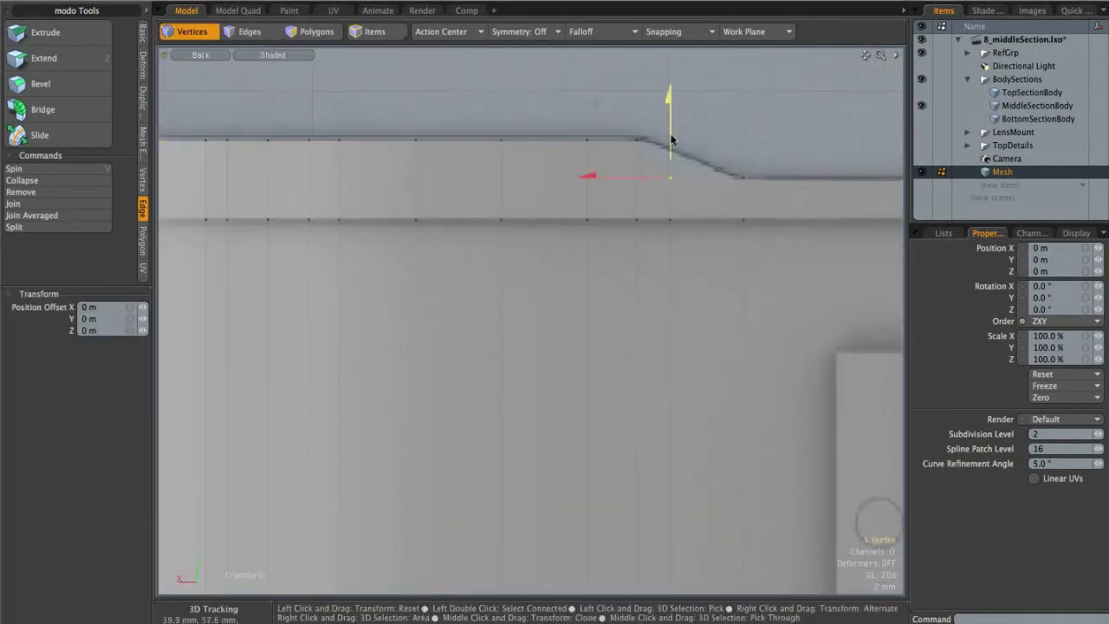
left_click_drag(670, 73, 670, 73)
left_click_drag(730, 191, 587, 198, "ctrl+alt")
key("space")
Lower the five bottom edges between the reference bulge's two slopes by 3.2 mm
key("2")
left_click(680, 380)
left_click_drag(650, 383, 678, 384, "ctrl+alt")
left_click(646, 376)
left_click(489, 376, "shift")
left_click_drag(567, 375, 594, 371, "ctrl+alt")
key("w")
left_click_drag(569, 330, 569, 370)
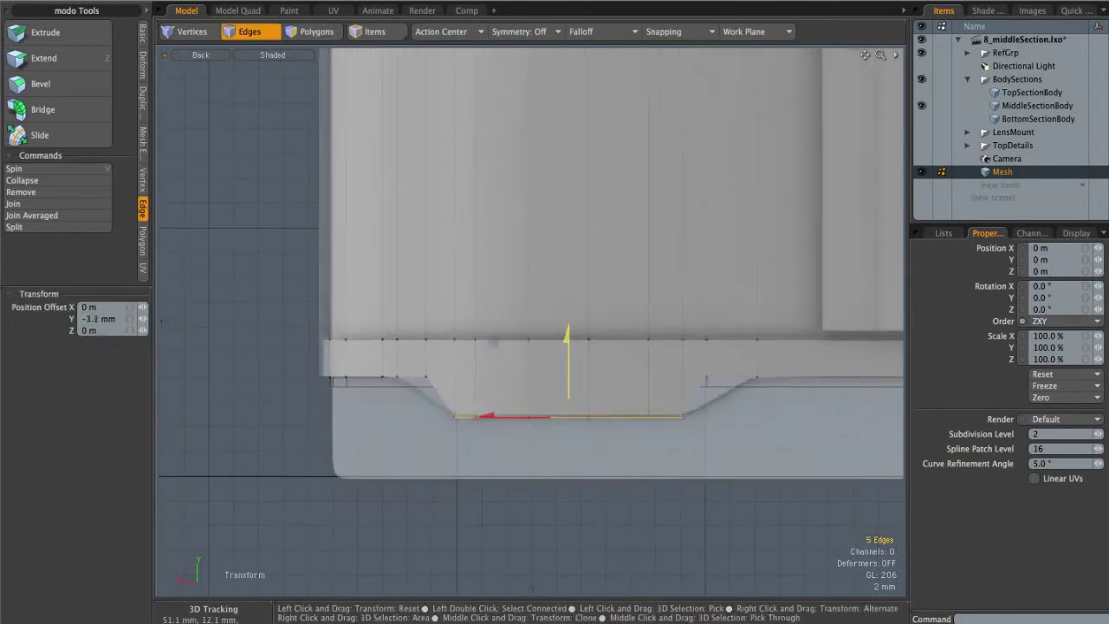
Move the vertices on the lower bulge's two slopes onto the reference outline, lowering the inner one by 1.4 mm
key("1")
left_click(705, 378)
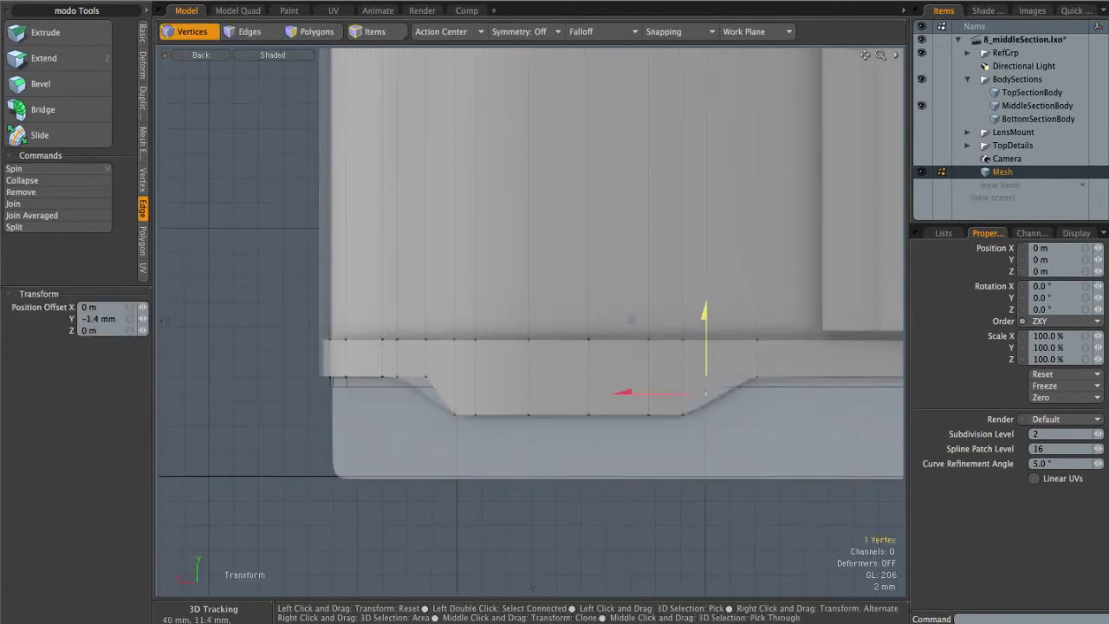
key("space")
key("w")
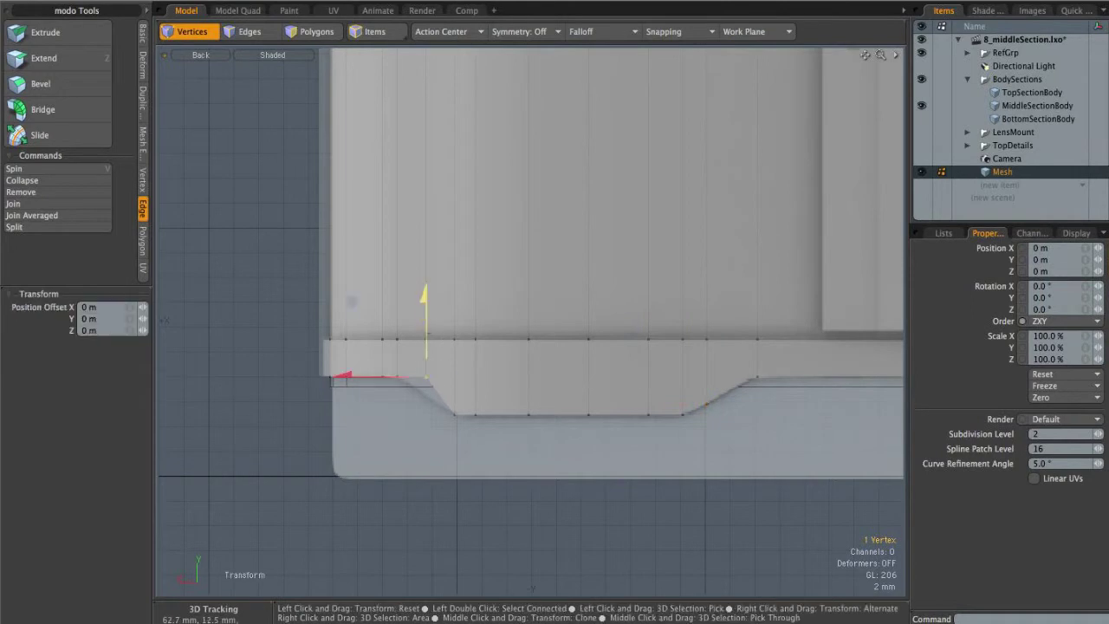
key("space")
Bevel the back piece's border polygons outward as a group, covering the top and bottom strips and the end columns
key("ctrl+space")
left_click(522, 321)
key("2")
mouse_move(522, 321)
left_mouse_down("alt")
mouse_move(604, 334)
mouse_move(469, 344)
mouse_move(624, 337)
mouse_move(584, 329)
mouse_move(482, 235)
mouse_move(678, 355)
mouse_move(663, 366)
left_mouse_up("alt")
key("3")
left_click(388, 336)
mouse_move(539, 349)
left_mouse_down("shift")
mouse_move(725, 353)
mouse_move(768, 378)
mouse_move(701, 416)
mouse_move(745, 467)
left_mouse_up("shift")
left_click(739, 130, "shift")
left_click_drag(585, 131, 530, 128, "shift")
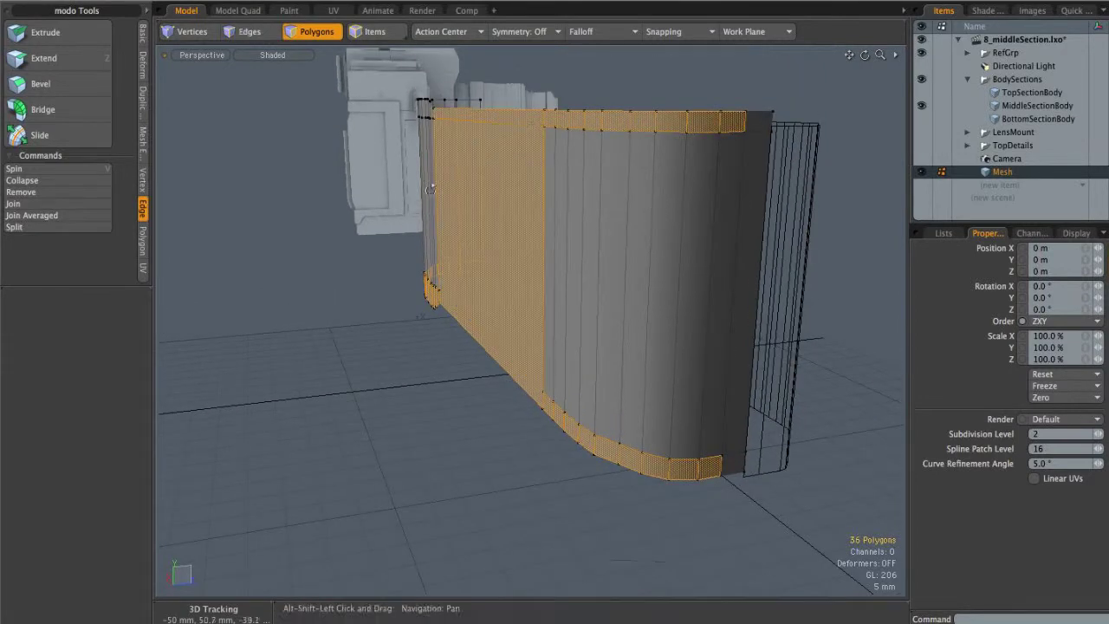
left_click_drag(452, 154, 482, 260, "alt")
left_click(477, 261, "ctrl")
mouse_move(346, 269)
left_mouse_down("alt+shift")
mouse_move(561, 247)
mouse_move(528, 259)
left_mouse_up("alt+shift")
mouse_move(542, 130)
left_mouse_down("shift")
mouse_move(342, 154)
mouse_move(512, 265)
left_mouse_up("shift")
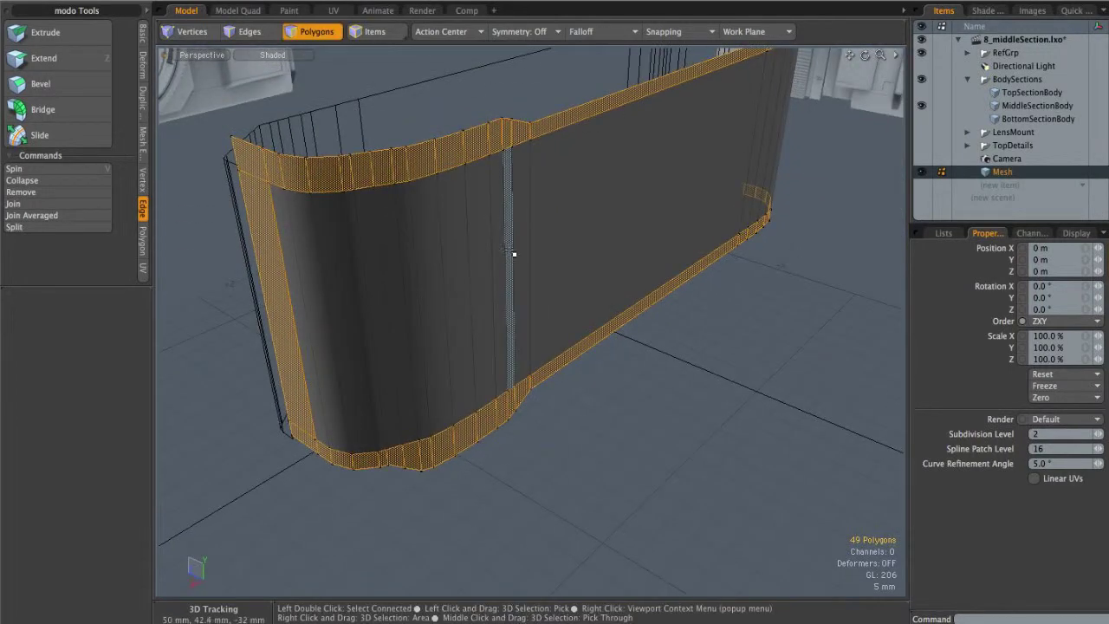
key("b")
left_click_drag(639, 202, 648, 201)
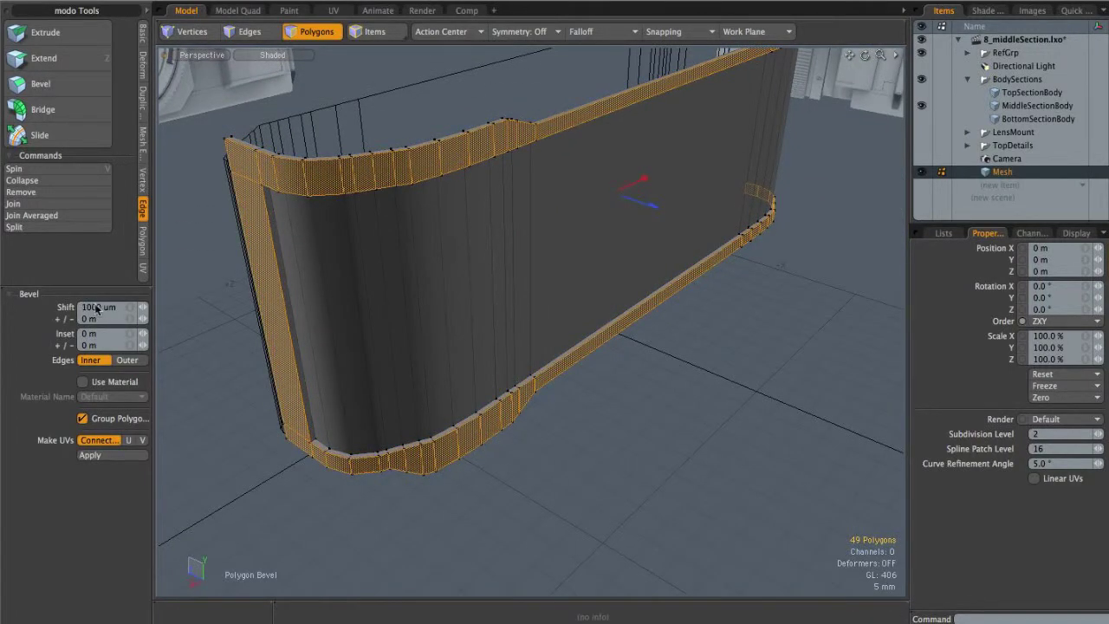
key("Escape")
key("Escape")
Bevel the three polygons of the back piece's vertical end strip outward with a 400 um shift
left_click_drag(324, 306, 425, 273, "alt+shift")
left_click_drag(424, 273, 527, 235, "alt")
left_click(460, 167)
left_click(467, 355, "shift")
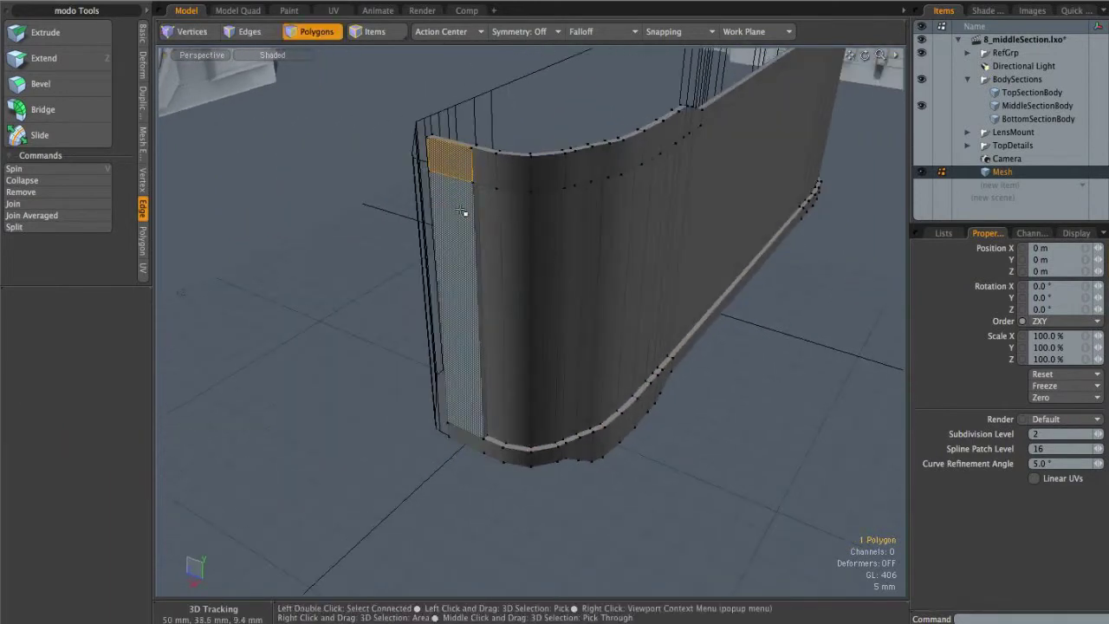
left_click_drag(476, 374, 450, 346, "alt")
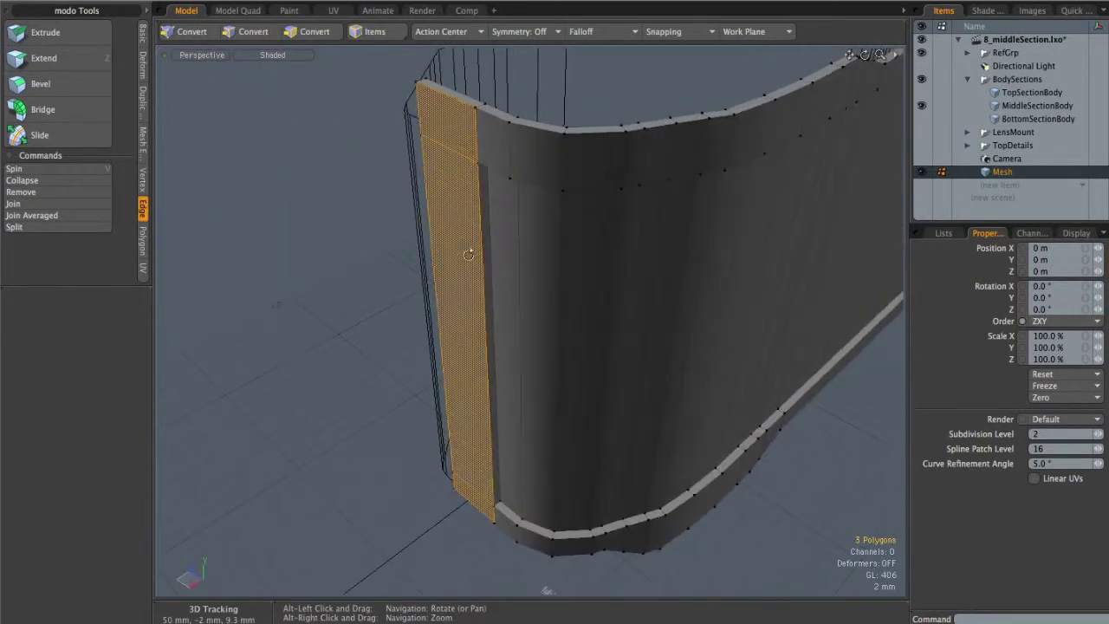
key("b")
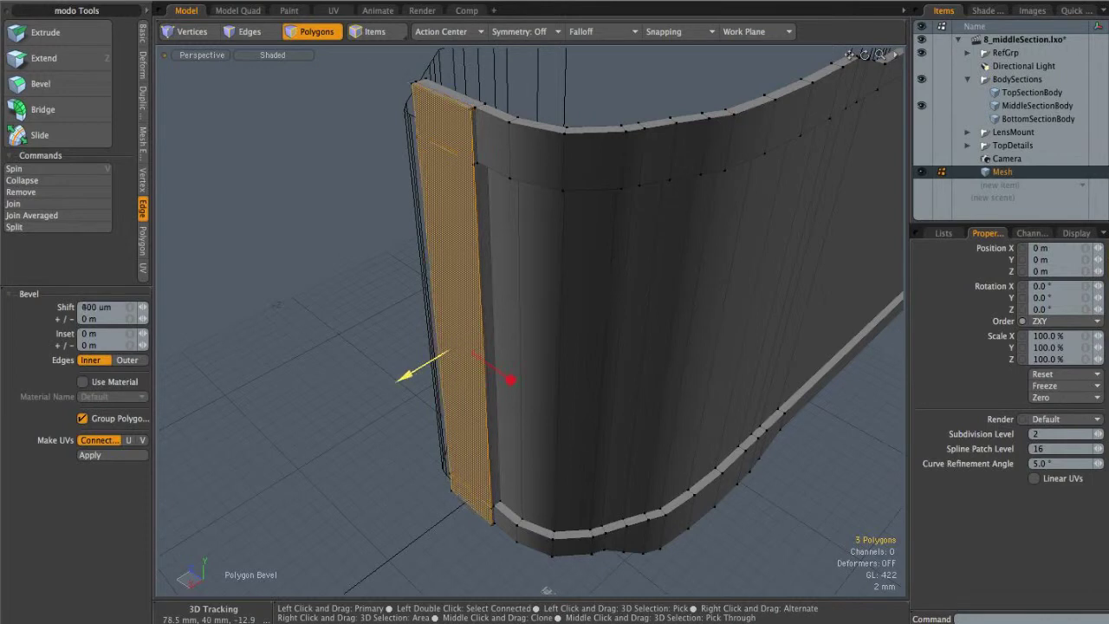
key("Escape")
key("Escape")
Clear the edge selection and preview the back piece as a subdivision surface around the lower bulge, returning to plain polygons
left_click_drag(388, 304, 542, 314, "alt")
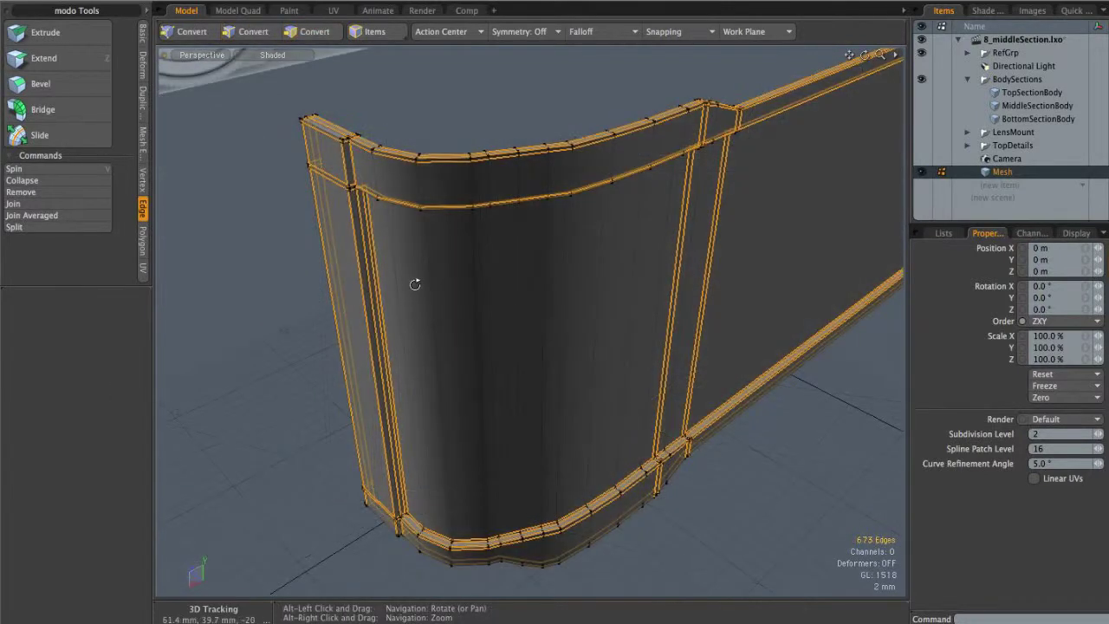
left_click_drag(417, 279, 403, 197, "alt")
left_click(512, 84)
key("Tab")
left_click_drag(565, 265, 437, 416, "alt")
key("Tab")
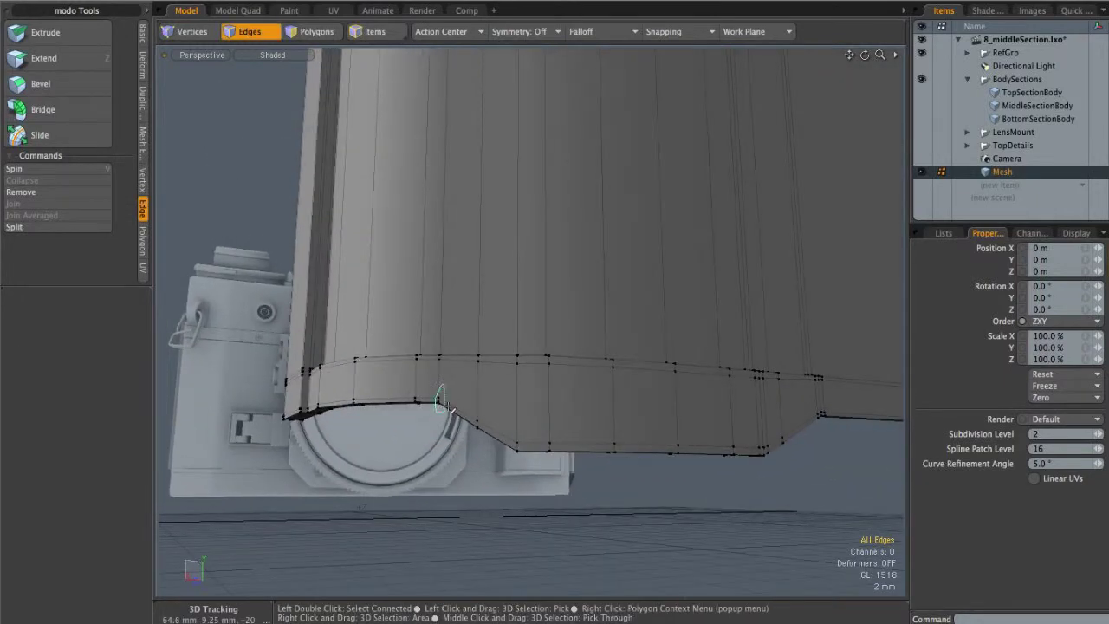
Check the edges at both ends of the lower bulge's slope, and delete the tall wall polygons directly above that slope
left_click(439, 411)
left_click(517, 447, "shift")
left_click_drag(535, 419, 594, 234, "alt")
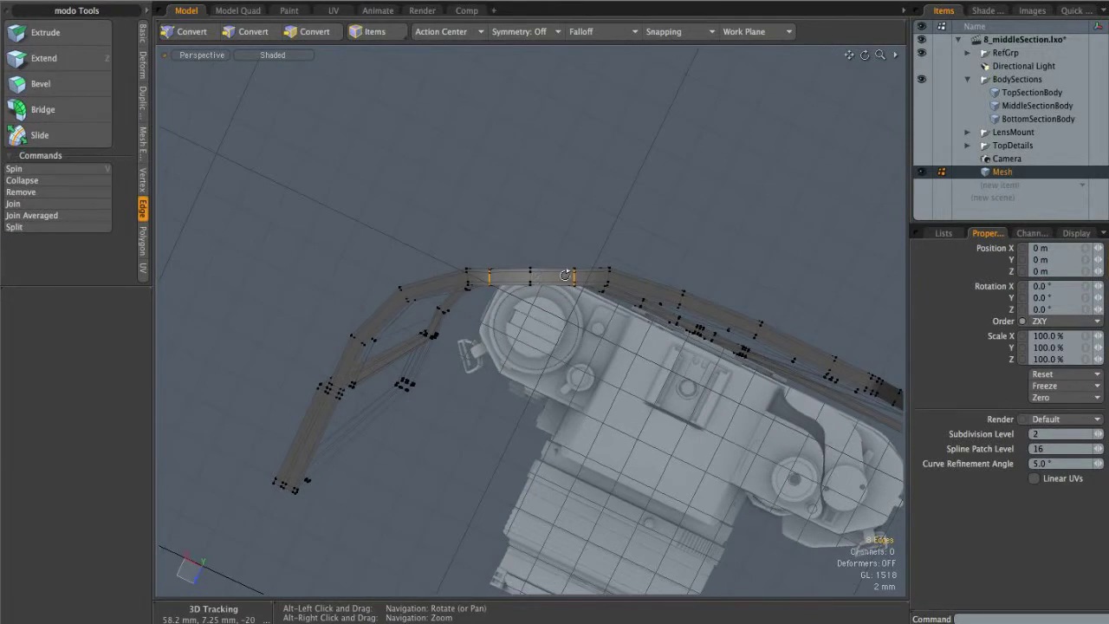
left_click_drag(567, 349, 586, 282, "alt")
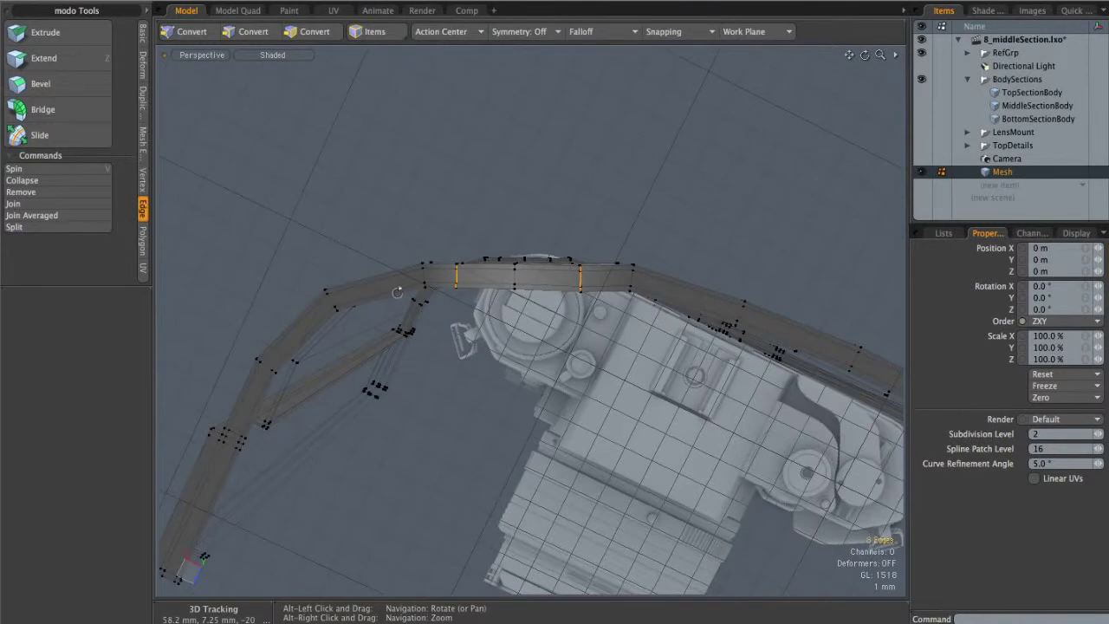
left_click_drag(542, 264, 839, 373, "alt")
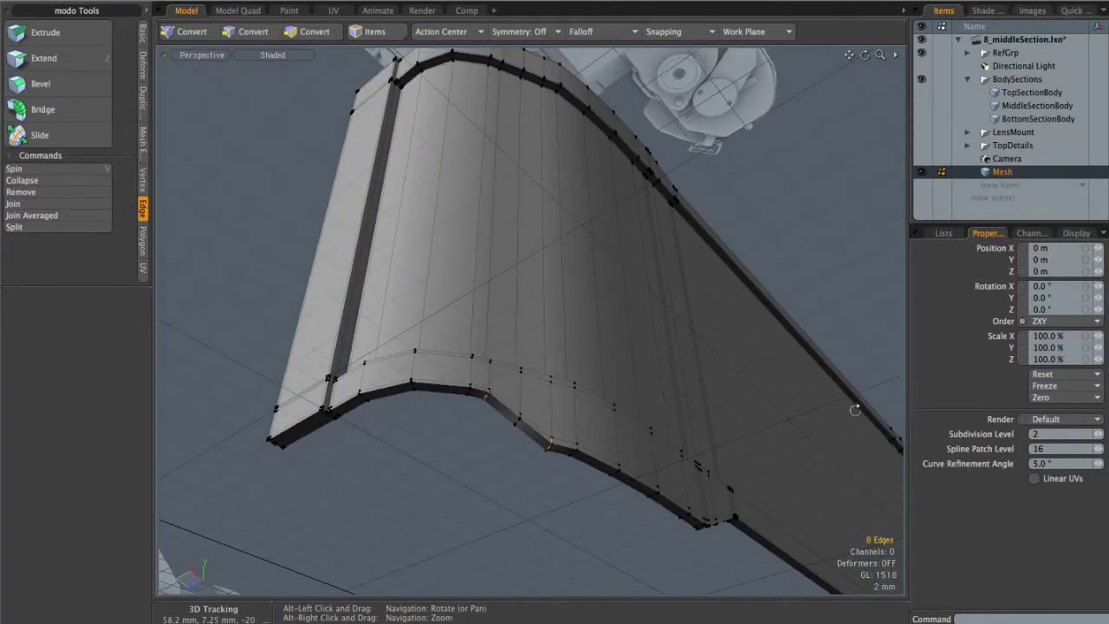
left_click_drag(638, 389, 498, 367, "alt")
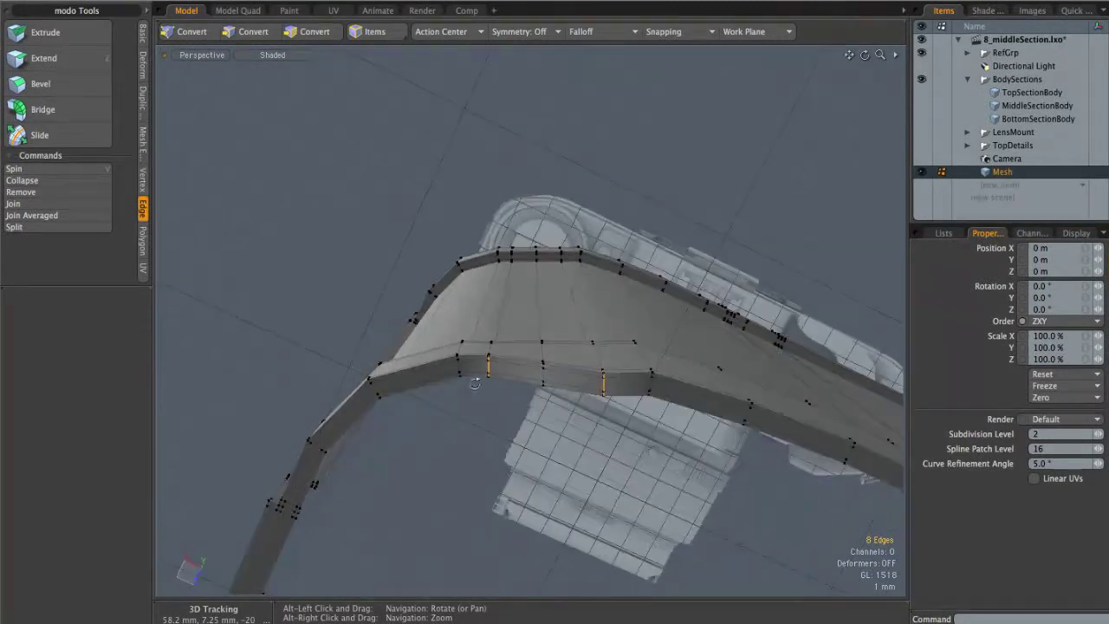
left_click_drag(651, 380, 539, 428, "alt")
mouse_move(532, 382)
left_mouse_down("alt+shift")
mouse_move(537, 285)
mouse_move(655, 310)
mouse_move(532, 407)
left_mouse_up("alt+shift")
scroll(538, 290, "up", 4)
key("3")
key("Delete")
key("2")
Add loop slices through the lower rim strip on both sides of the bulge slope's upper corner, the first at 14.5%
left_click_drag(532, 408, 557, 375, "alt")
key("alt+c")
left_click(557, 376)
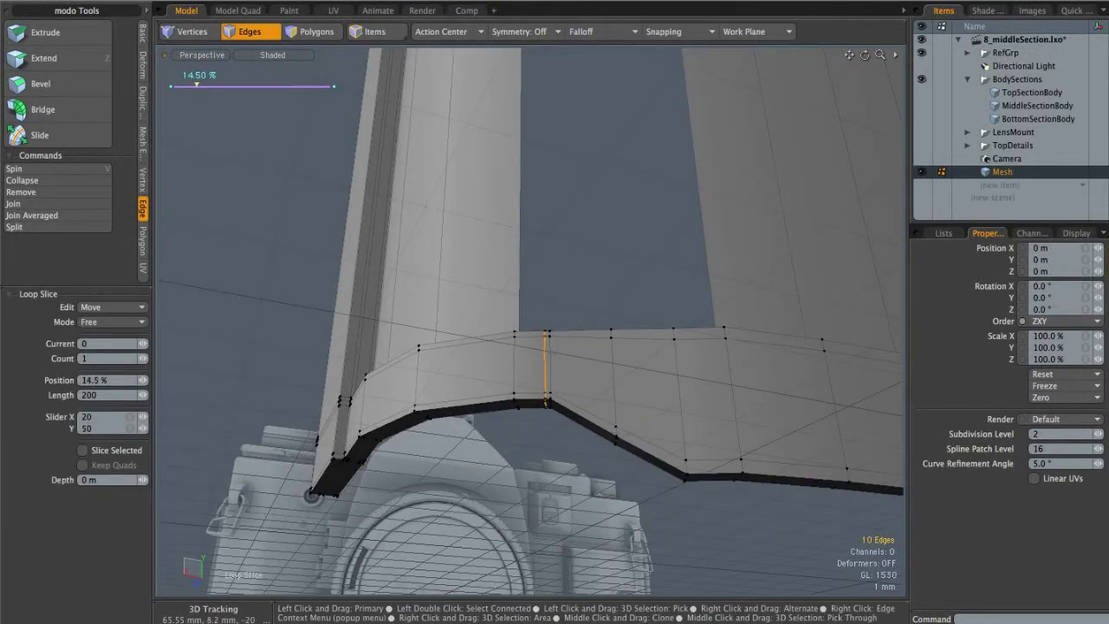
key("space")
key("alt+c")
left_click(567, 414)
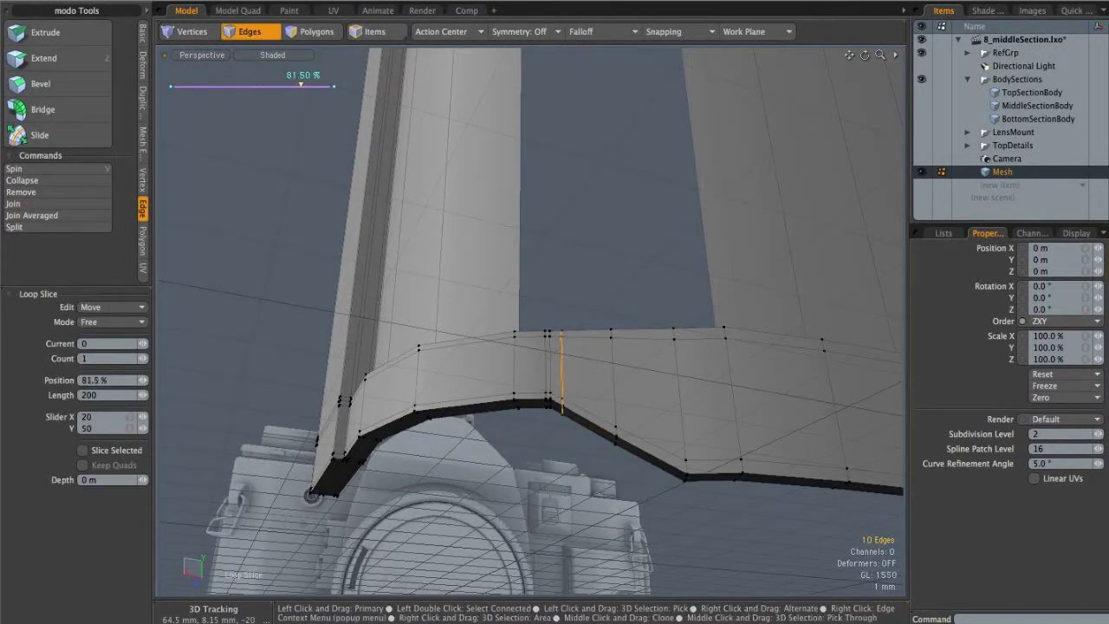
key("space")
Add loop slices through the lower rim strip close to both sides of the bulge slope's lower corner
left_click(651, 456)
key("alt+c")
left_click(651, 456)
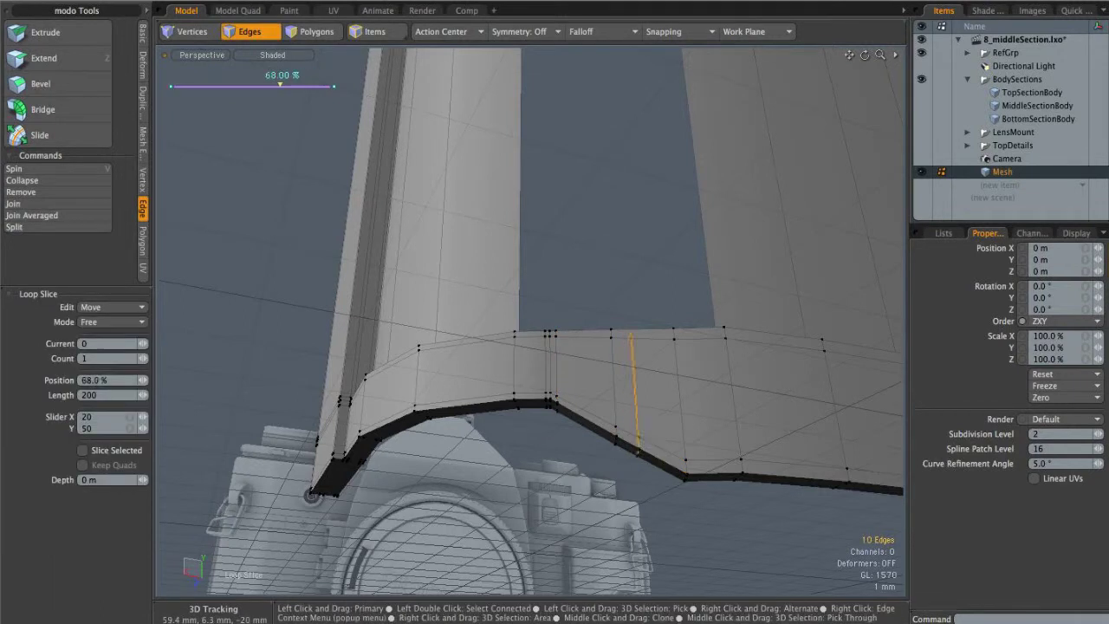
left_click_drag(680, 472, 721, 476)
left_click_drag(774, 513, 772, 514)
key("space")
left_click(773, 515)
Cut two diagonal edges across the rim's top face at the slope's upper corner, merging the outer loops into the middle one
left_click_drag(619, 325, 602, 427, "alt")
right_click_drag(602, 427, 700, 367, "alt")
left_click_drag(700, 367, 584, 329, "alt")
right_click_drag(537, 299, 546, 296, "alt")
key("c")
left_click(480, 306)
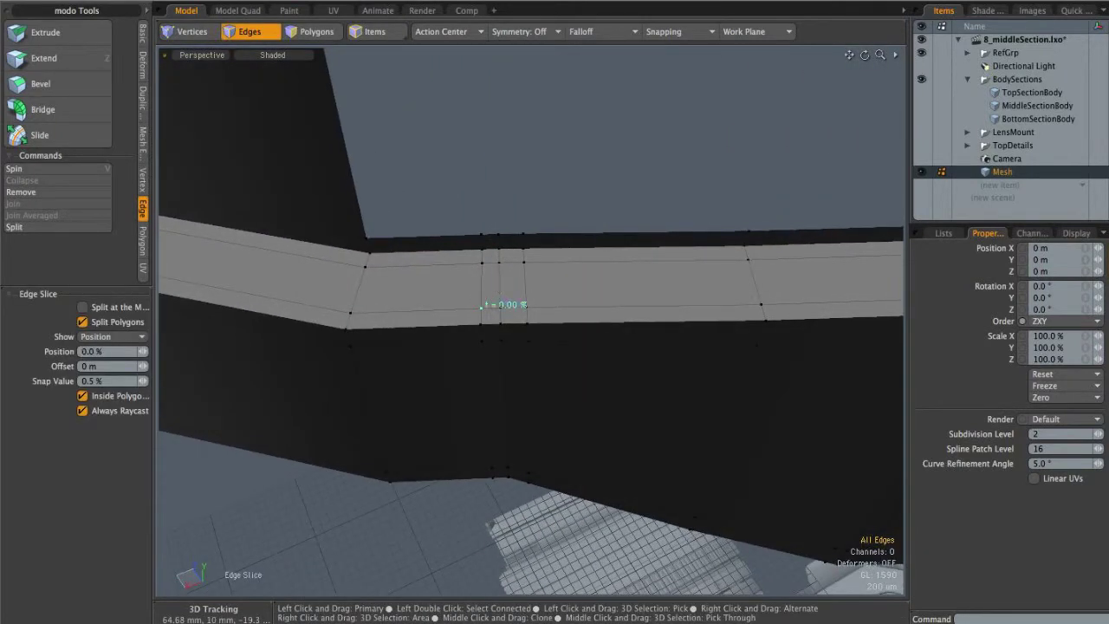
key("space")
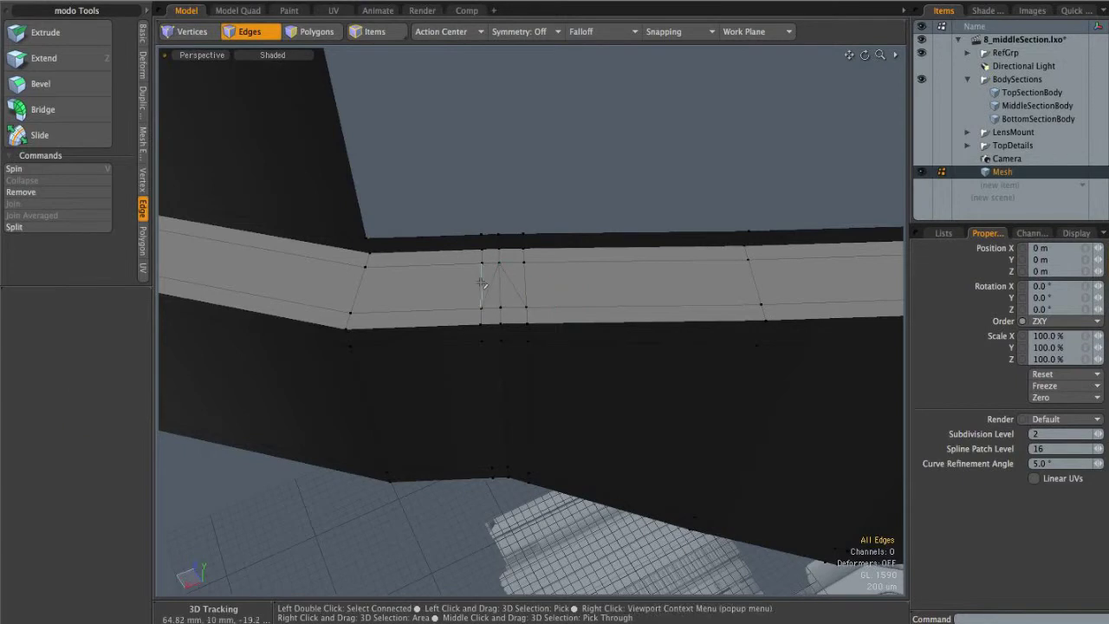
Select the leftover outer loop edges above the diagonal cuts at the slope's upper corner and remove them
left_click(482, 286)
left_click_drag(487, 242, 485, 245, "alt")
scroll(485, 245, "up", 3)
left_click(480, 268, "shift")
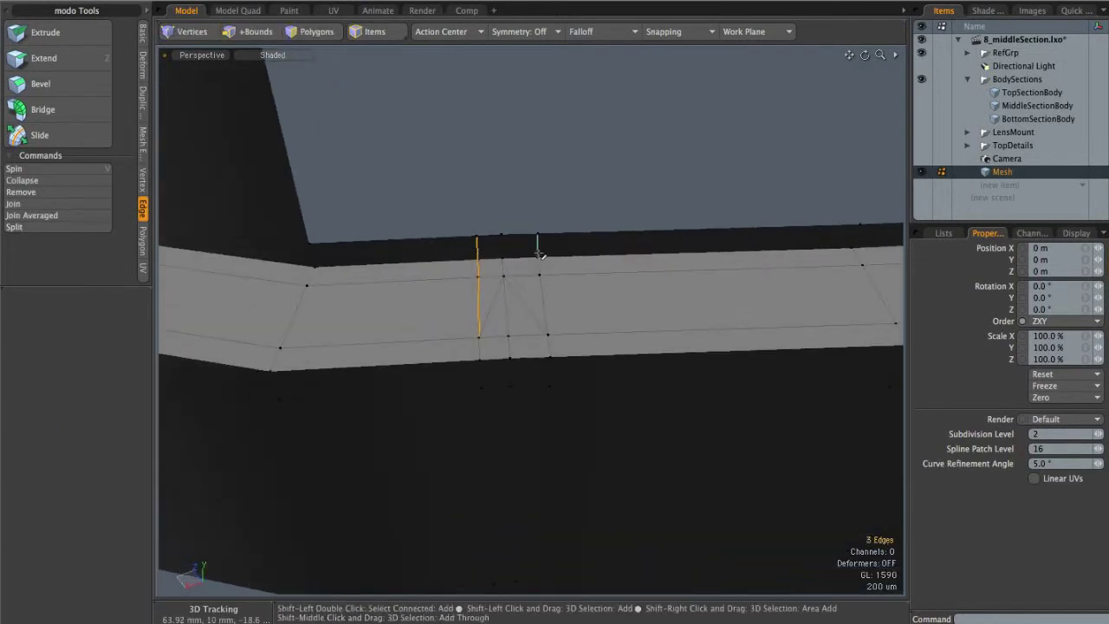
Cut matching diagonal edges across the rim's top face at the slope's lower corner
scroll(678, 313, "down", 4)
left_click_drag(614, 334, 569, 327, "alt+shift")
scroll(379, 317, "up", 4)
key("c")
left_click(398, 329)
key("space")
Remove the redundant outer loop edges above the diagonal cuts at the slope's lower corner
left_click(407, 257)
left_click(405, 290, "shift")
left_click(407, 258)
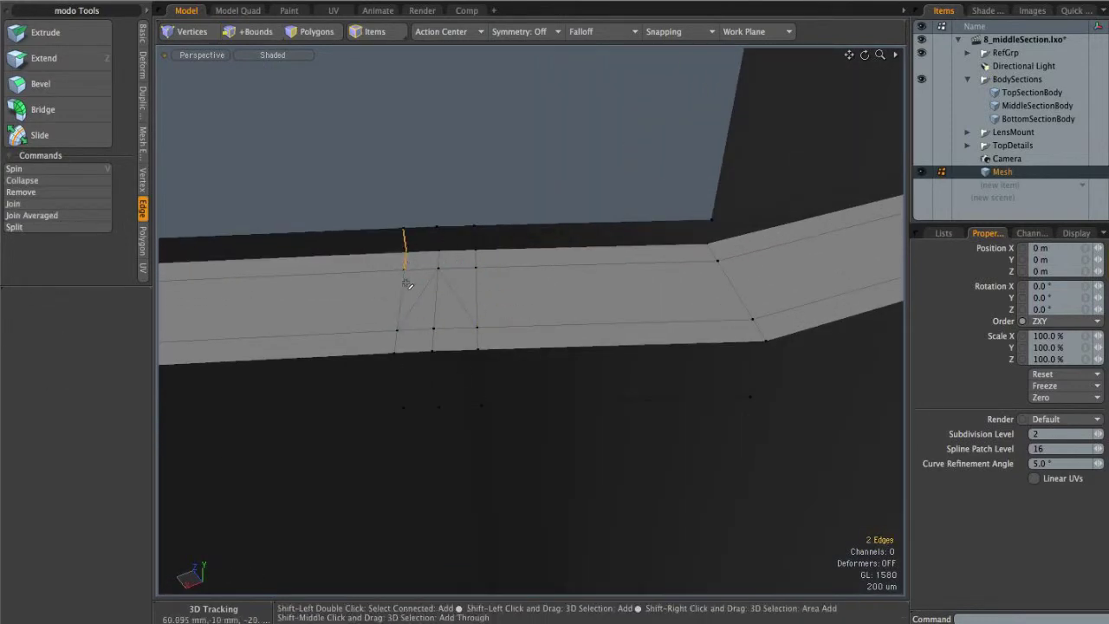
left_click(481, 239, "shift")
left_click_drag(622, 254, 403, 258, "alt")
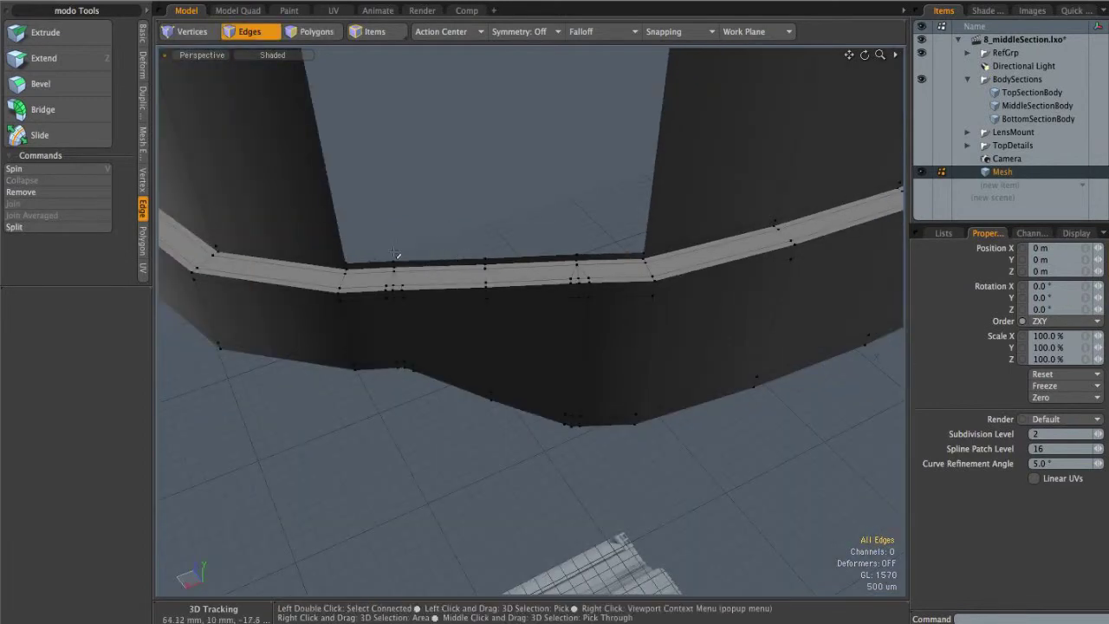
Bridge the border edges of the gap to rebuild the wall above the lower bulge
left_click_drag(515, 209, 445, 285, "alt")
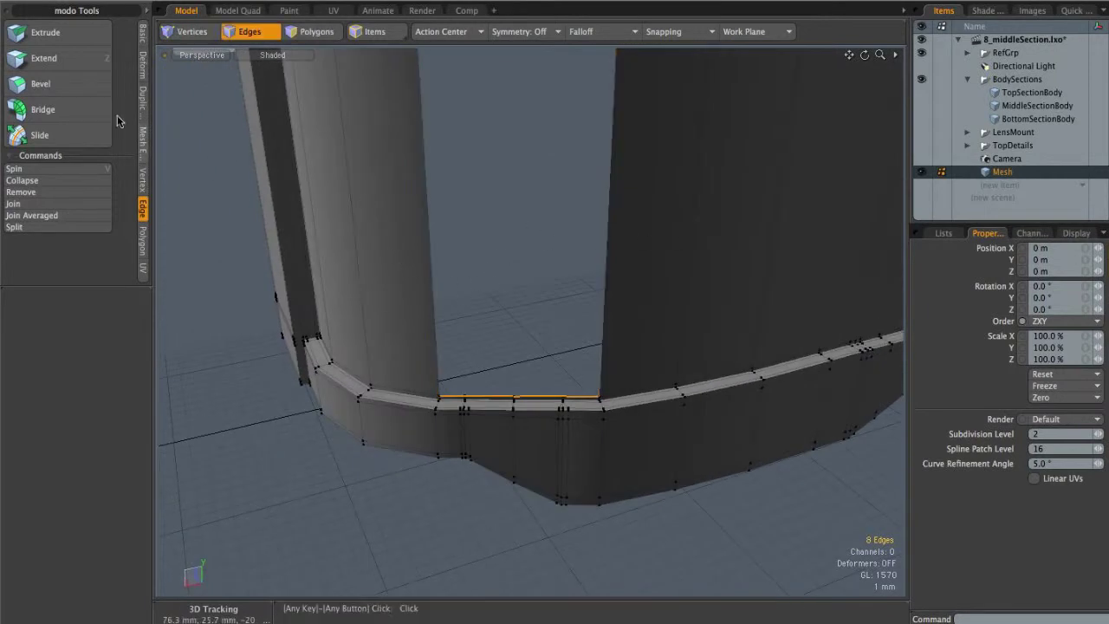
left_click(43, 109)
left_click_drag(512, 248, 552, 371, "alt")
key("q")
key("Escape")
Show BottomSectionBody as a subdivision surface for comparison and make the back piece mesh active again
right_click_drag(551, 371, 597, 368, "alt")
left_click_drag(597, 368, 401, 364, "alt")
left_click_drag(593, 440, 562, 233, "alt")
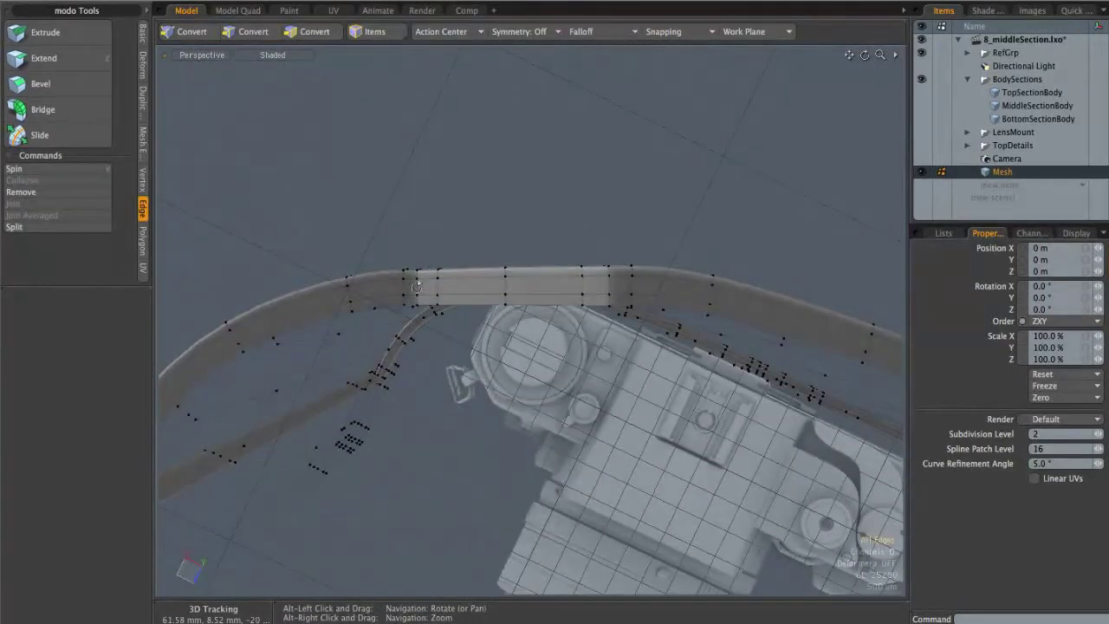
left_click_drag(715, 299, 871, 267, "alt+shift")
right_click_drag(871, 267, 765, 265, "alt")
left_click_drag(765, 265, 767, 298, "alt")
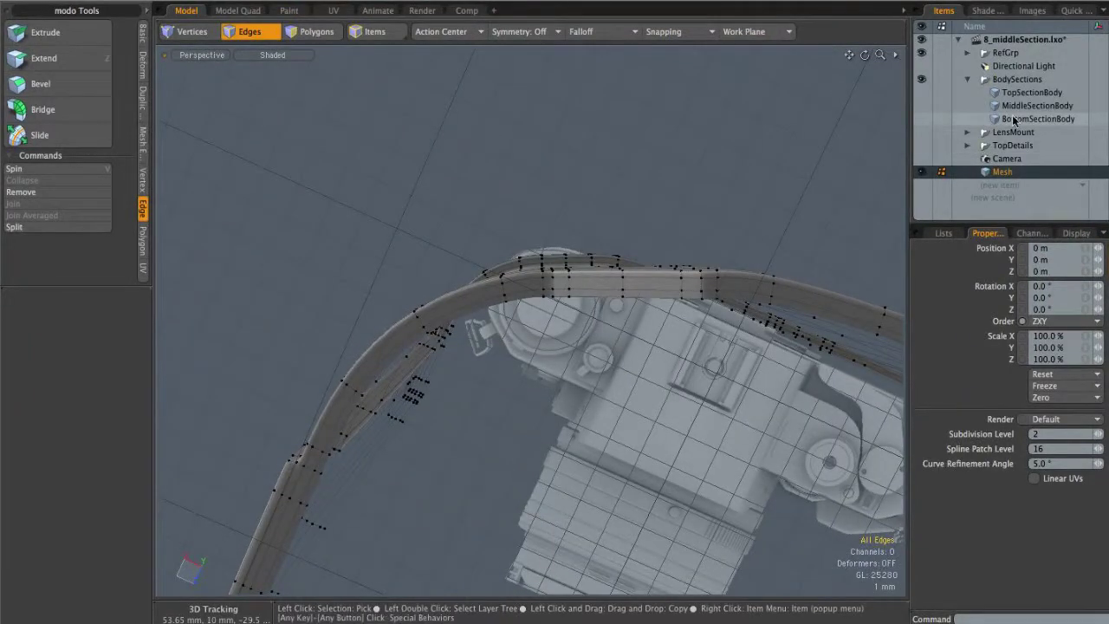
left_click(939, 120)
left_click_drag(901, 180, 779, 218, "alt")
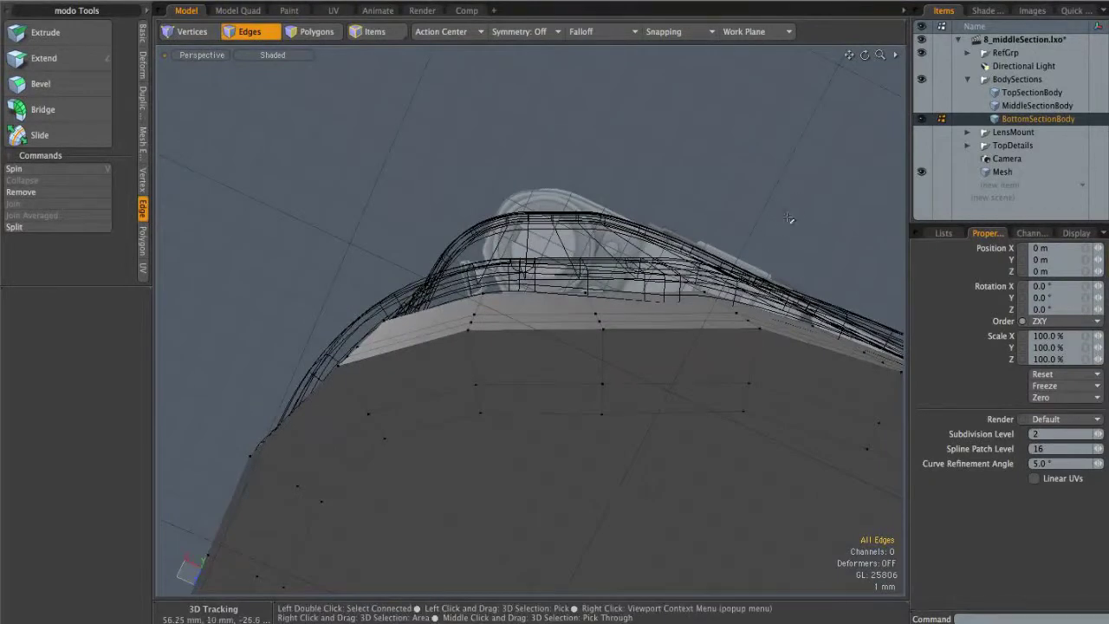
key("Tab")
left_click(1002, 171)
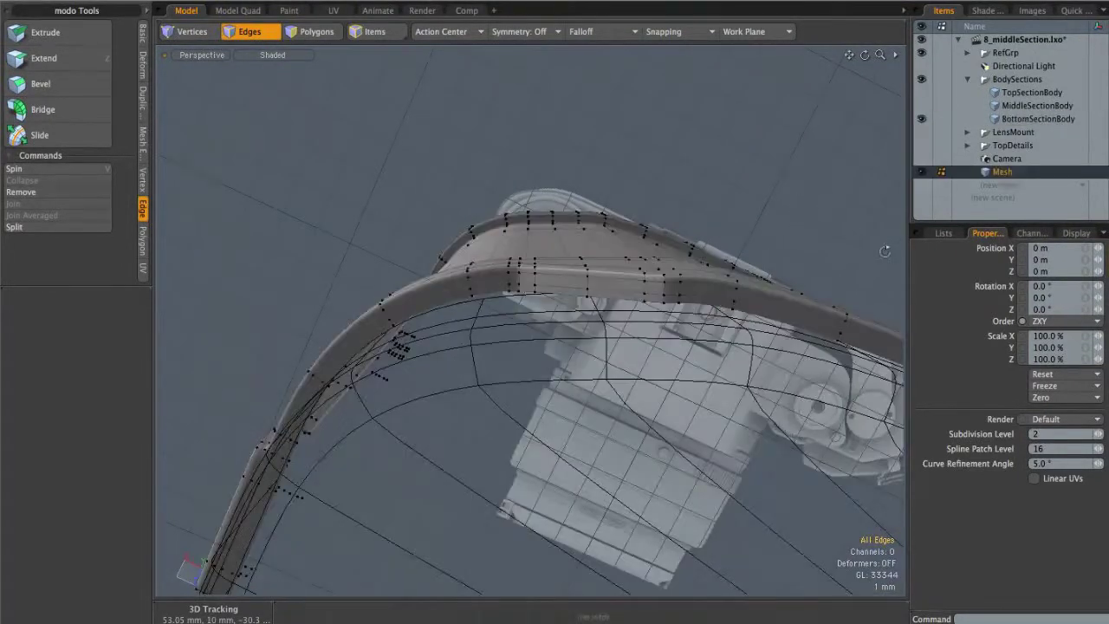
In the bottom view, move the vertex column on the outer curve inward to follow the bottom section's outline
left_click_drag(606, 346, 685, 264, "alt")
key("ctrl+space")
left_click(683, 304)
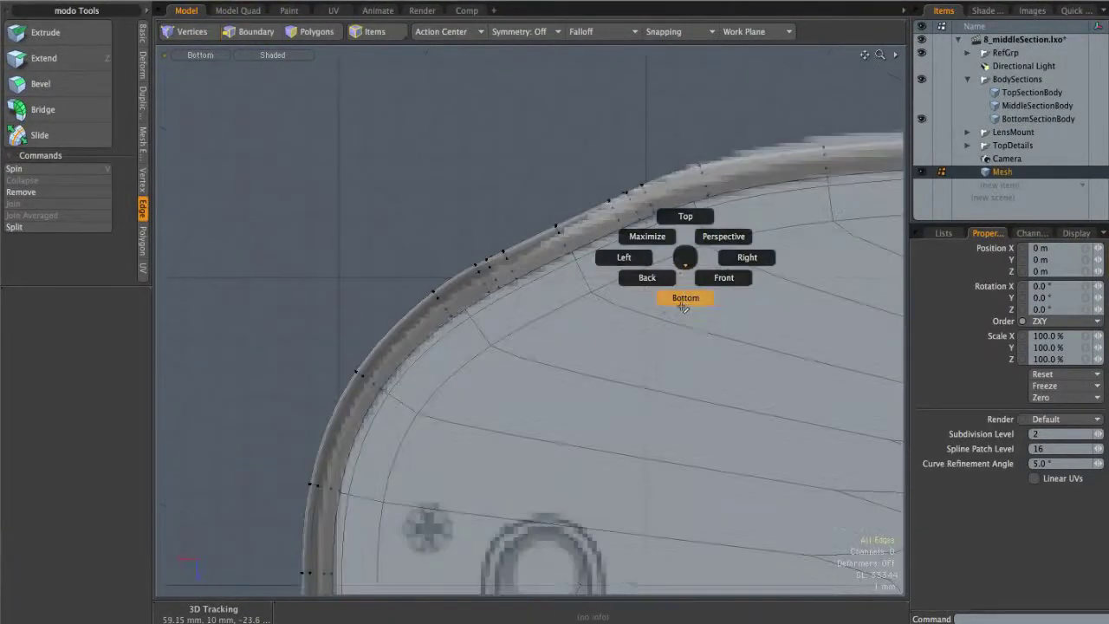
scroll(595, 265, "up", 4)
left_click_drag(594, 265, 559, 276, "alt+shift")
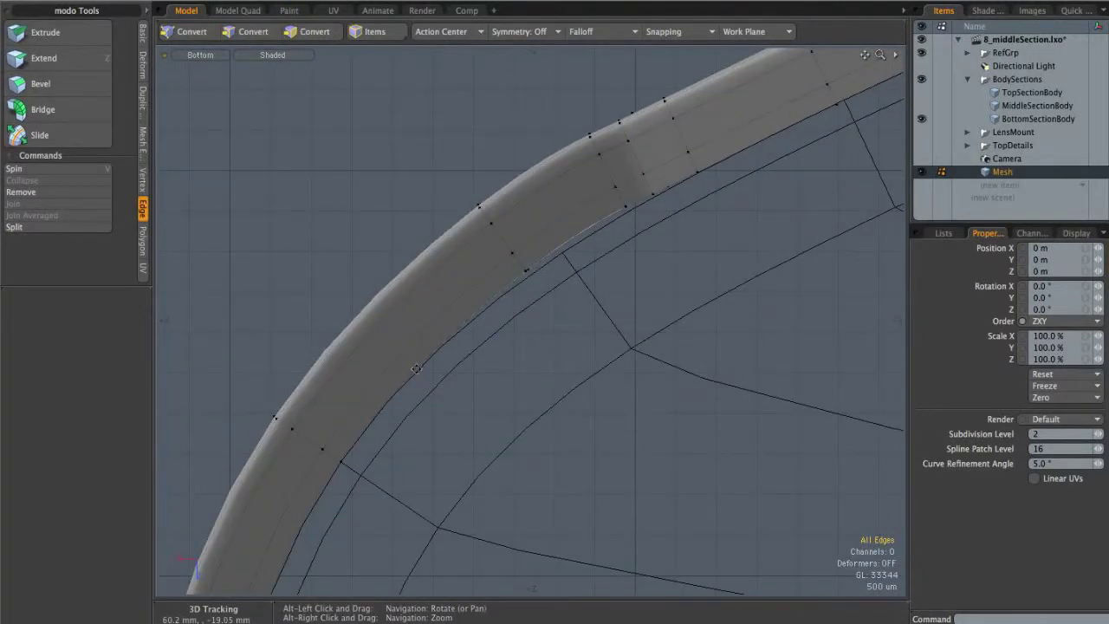
scroll(585, 224, "up", 2)
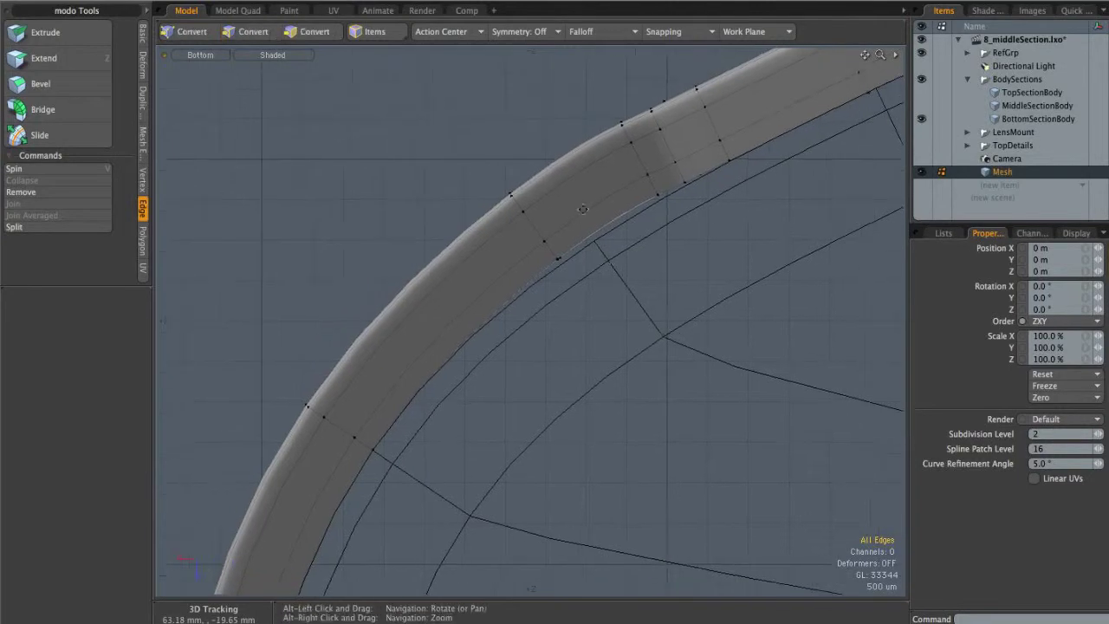
key("1")
right_click_drag(586, 220, 518, 332)
key("w")
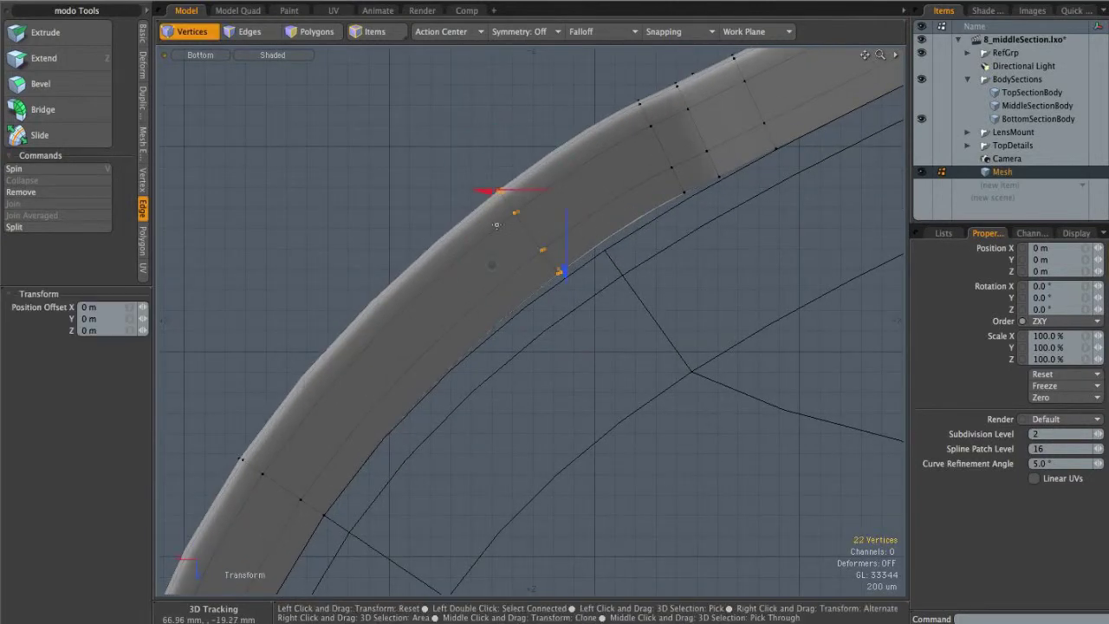
left_click_drag(491, 265, 491, 273)
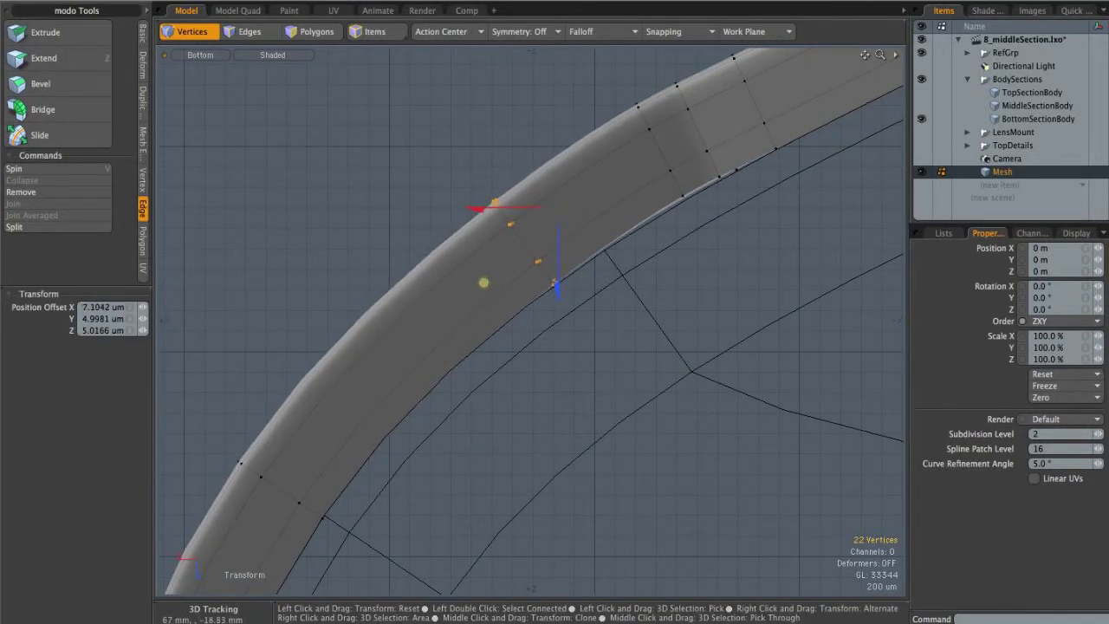
Shift the two vertex columns beside the bulge slope so the curved rim follows the bottom section's outline
key("space")
key("w")
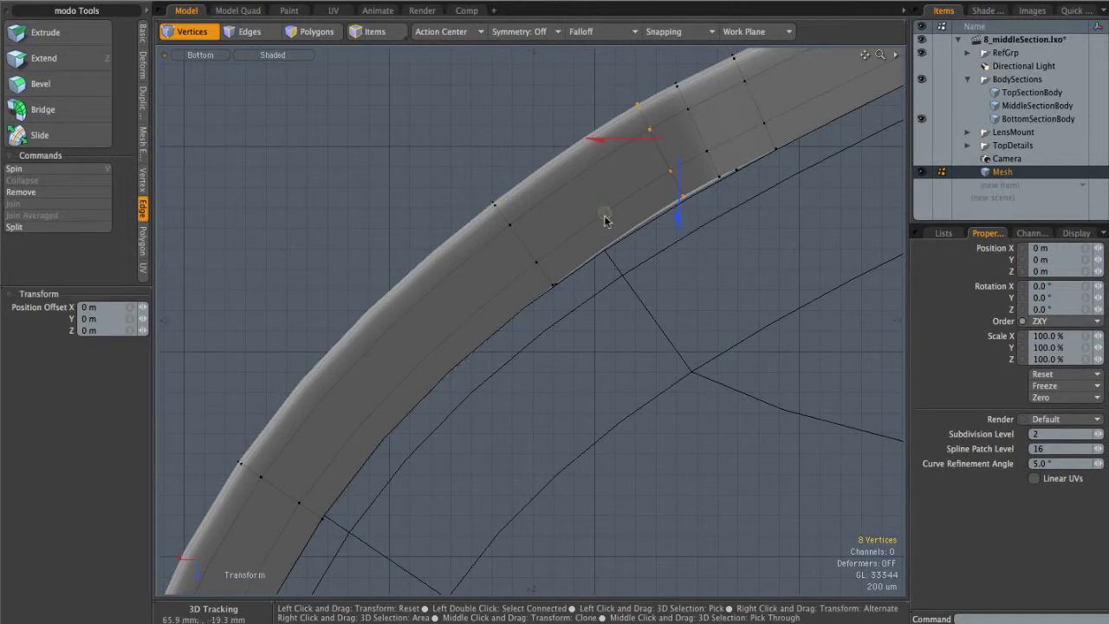
key("space")
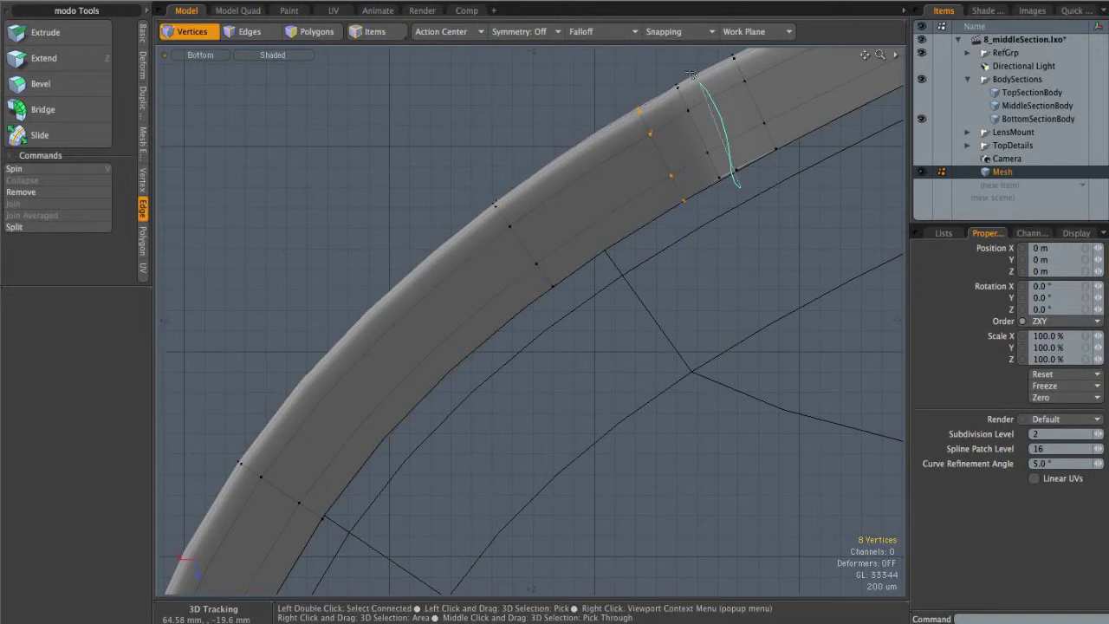
key("w")
left_click(621, 205)
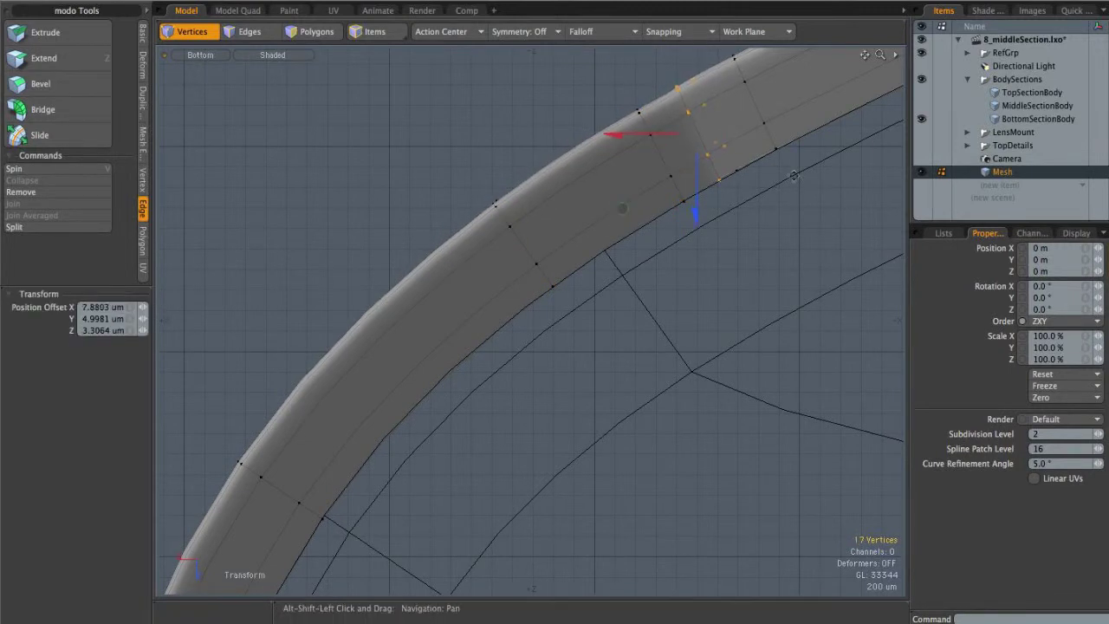
left_click_drag(621, 205, 205, 423, "alt+shift")
scroll(205, 423, "down", 1)
left_click_drag(628, 208, 342, 299, "alt+shift")
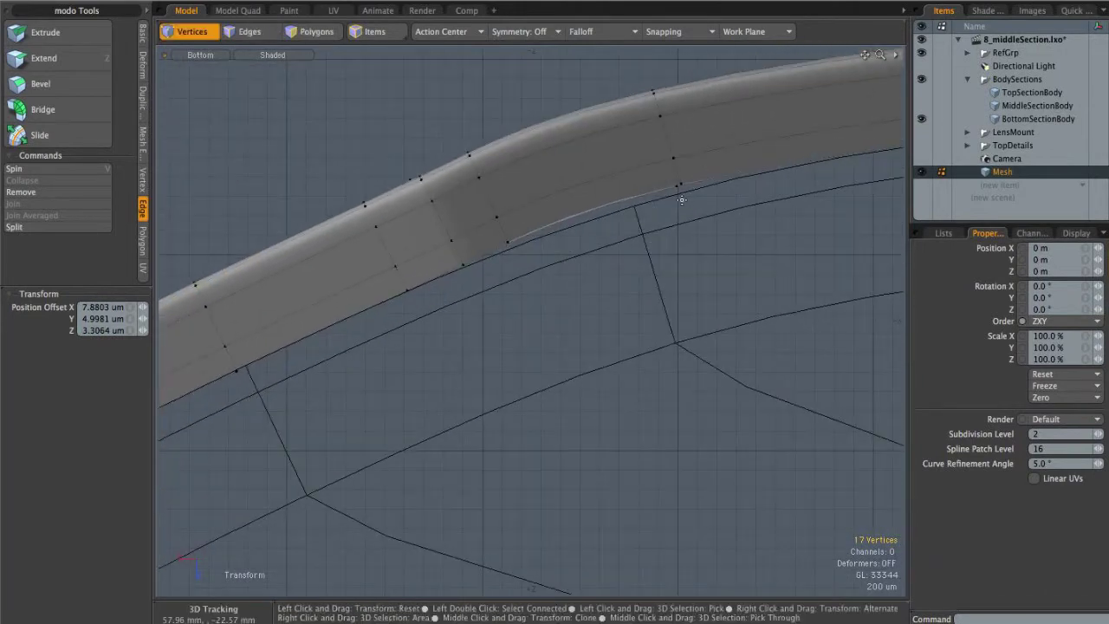
scroll(727, 200, "down", 3, "alt")
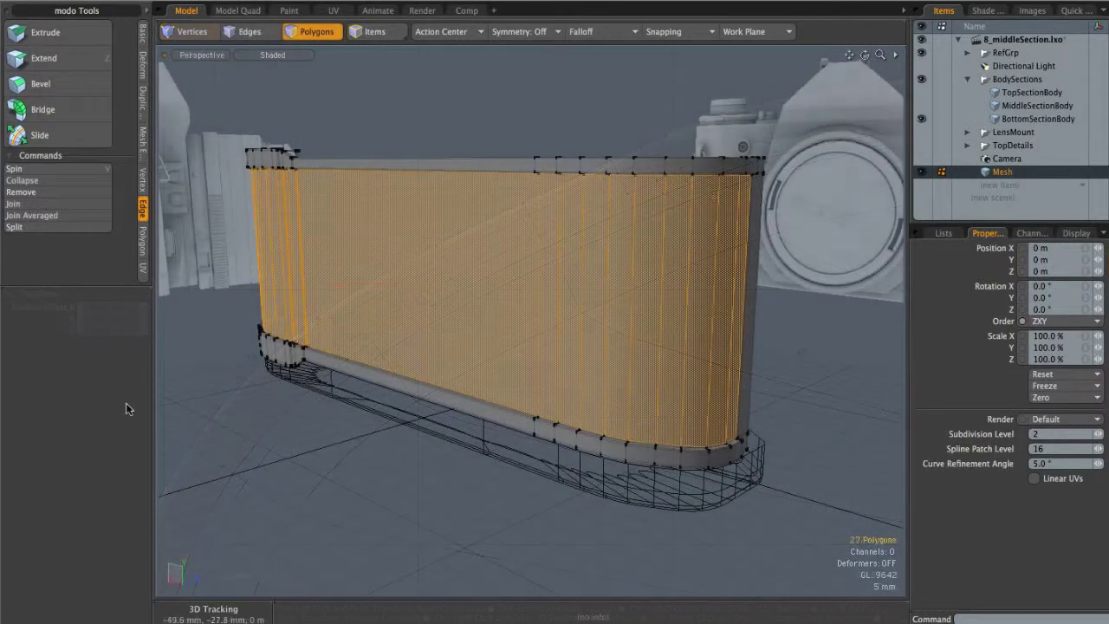
Bevel the selected back wall polygons and move them -1.6 mm in Z
left_click_drag(658, 340, 728, 290, "alt")
left_click_drag(383, 320, 581, 294, "alt")
key("b")
left_click_drag(582, 294, 604, 295, "alt")
key("w")
mouse_move(494, 291)
left_mouse_down()
mouse_move(522, 295)
mouse_move(507, 291)
left_mouse_up()
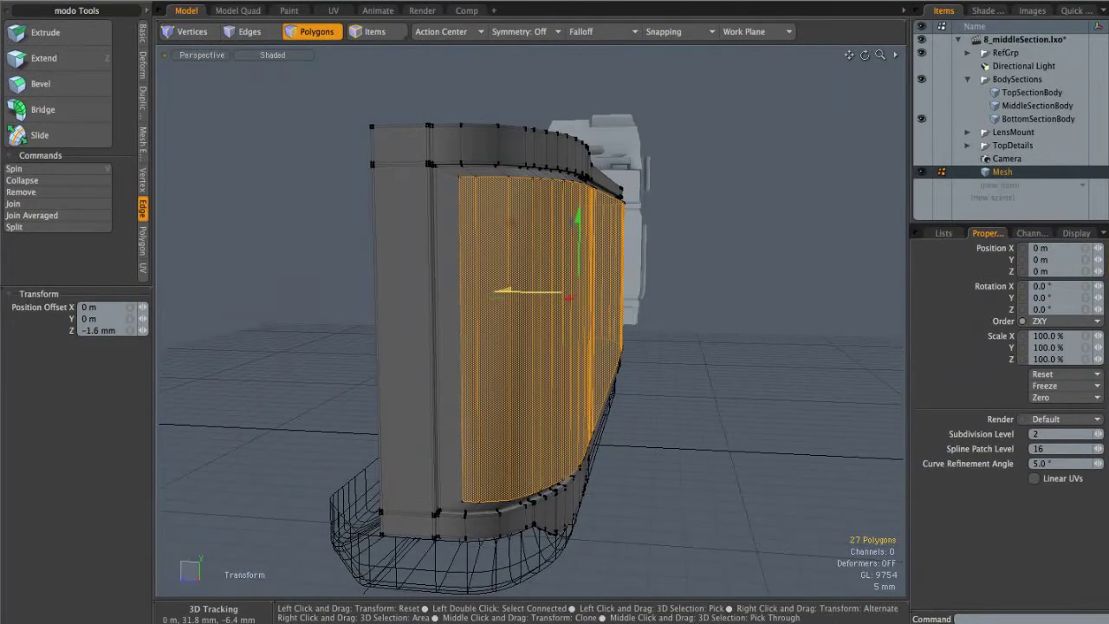
key("Escape")
key("Escape")
Add supporting loop slices along the border of the bevelled back panel
left_click_drag(606, 314, 369, 213, "alt")
key("2")
left_click(354, 213)
left_click_drag(369, 214, 503, 235, "alt")
key("alt+c")
key("space")
key("alt+c")
left_click_drag(427, 225, 366, 229)
key("space")
left_click(551, 156)
left_click_drag(552, 157, 603, 194, "alt")
In the left view, slice MiddleSectionBody horizontally along the reference's upper seam, at Y about 49.4 mm
left_click_drag(599, 369, 641, 322, "alt")
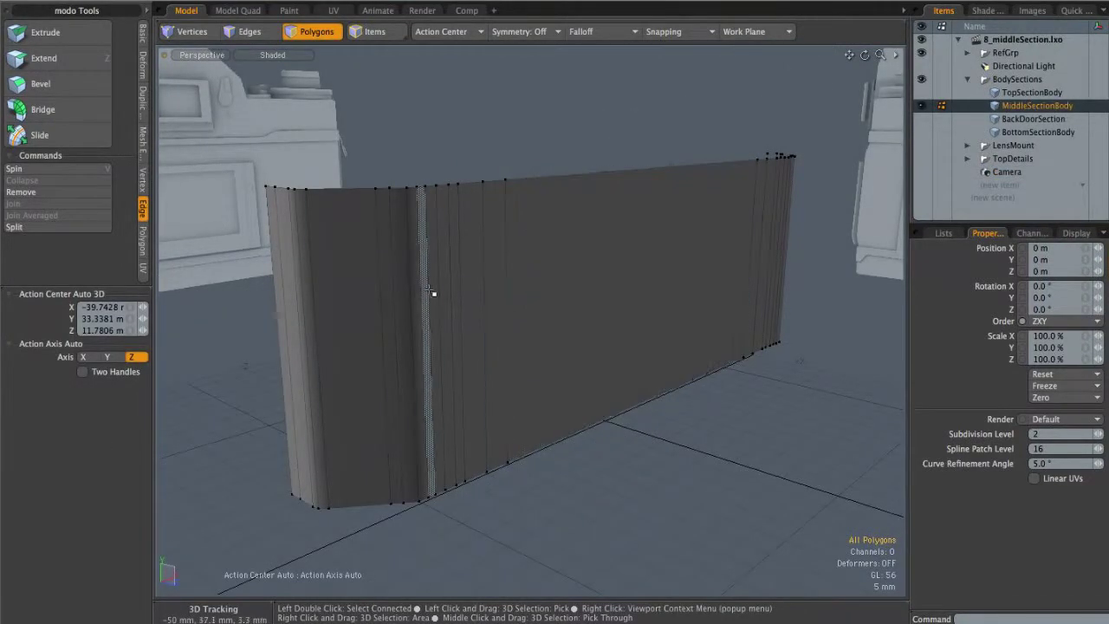
key("ctrl+space")
left_click(480, 281)
left_click_drag(522, 228, 556, 250, "alt+shift")
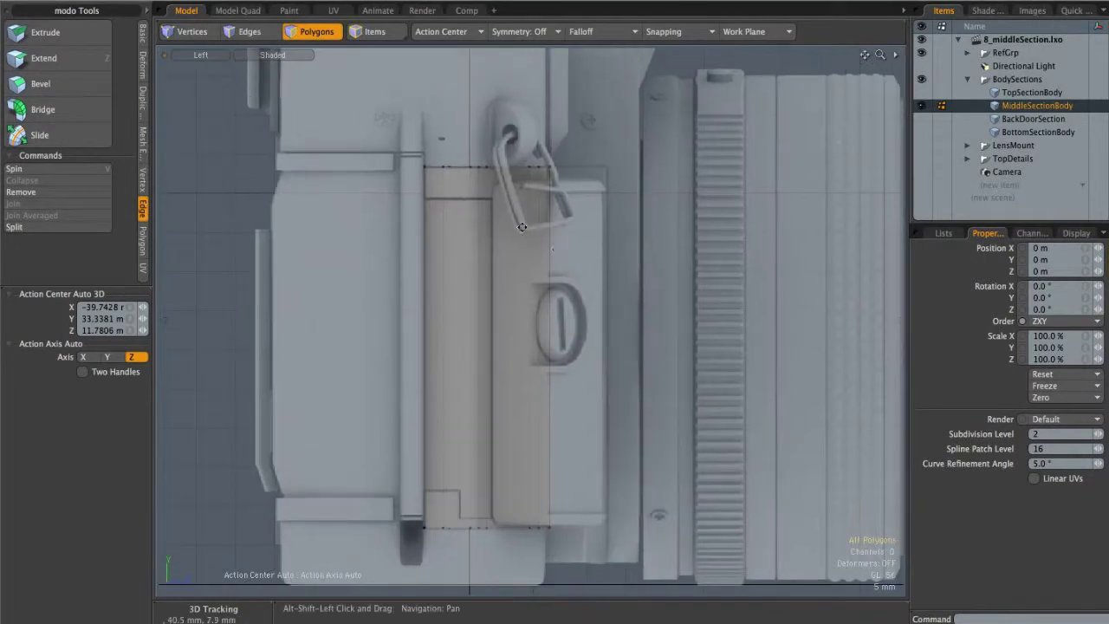
scroll(467, 200, "up", 4)
key("shift+c")
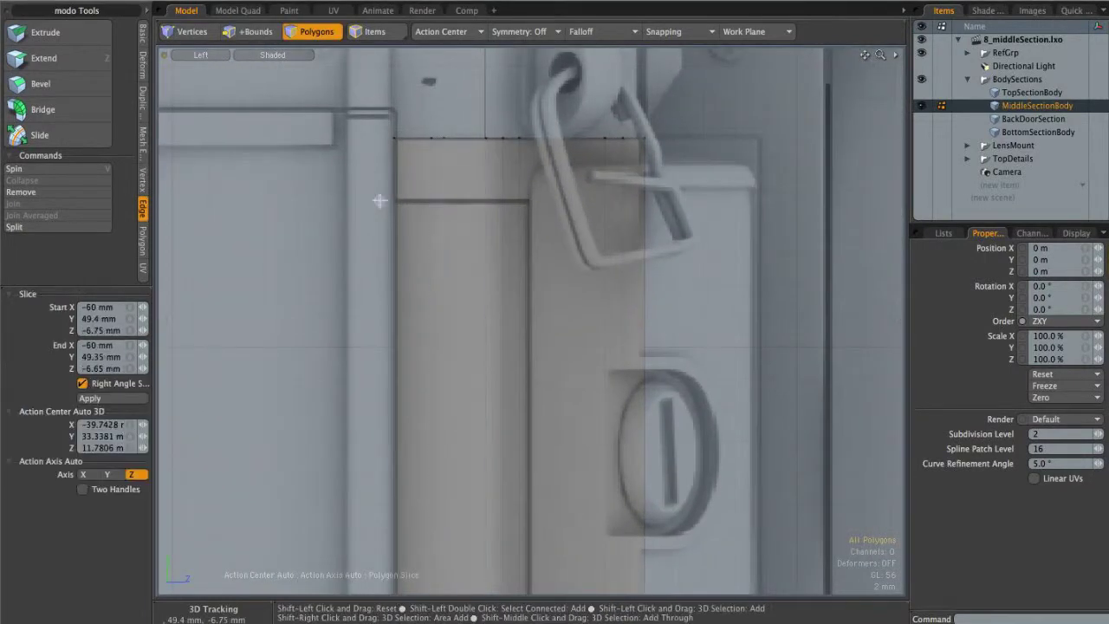
Slice MiddleSectionBody horizontally along the stepped lower seam's two levels, at Y 12 mm and Y 8.5 mm
left_click_drag(435, 208, 476, 206, "alt+shift")
scroll(462, 265, "up", 2)
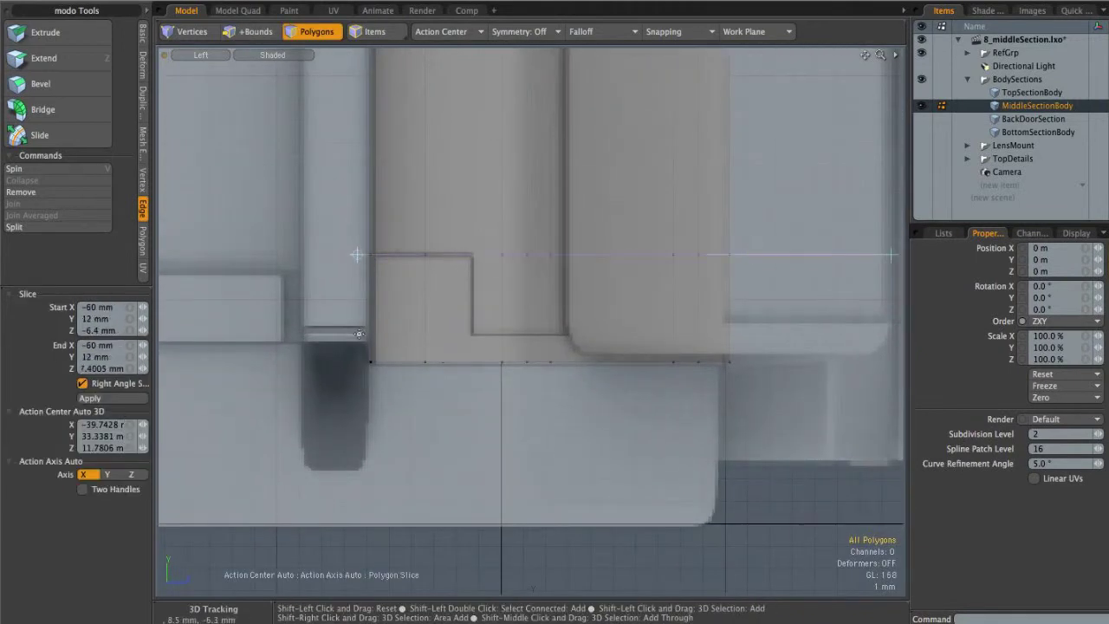
left_click_drag(862, 332, 940, 333, "shift")
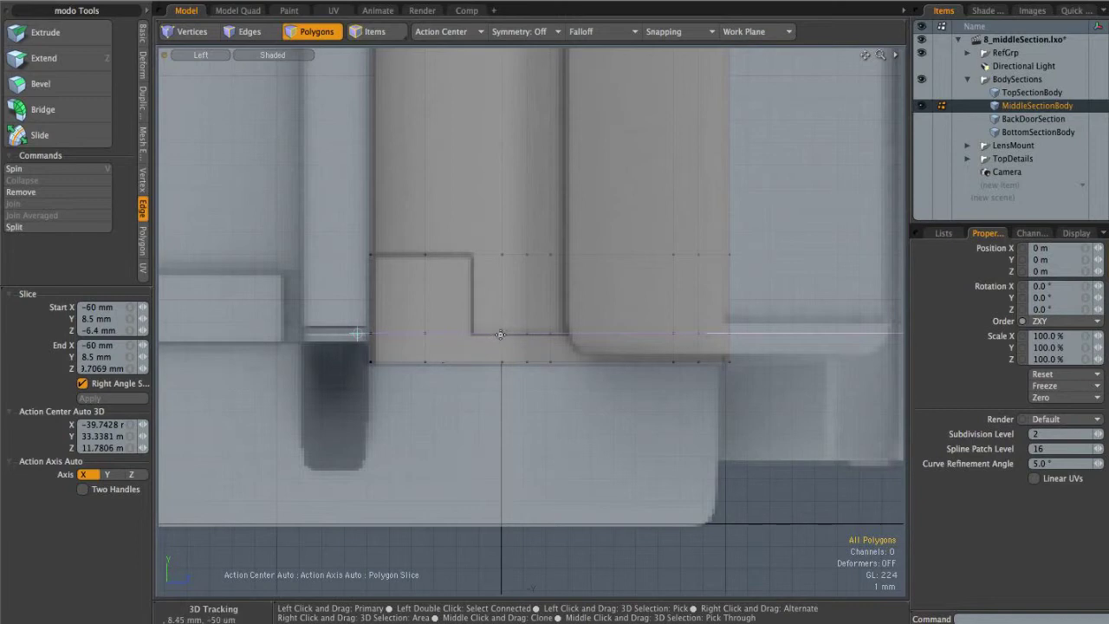
Add a vertical loop slice at 39% through MiddleSectionBody, aligned with the step in the lower seam
key("2")
key("alt+c")
left_click_drag(482, 336, 490, 335)
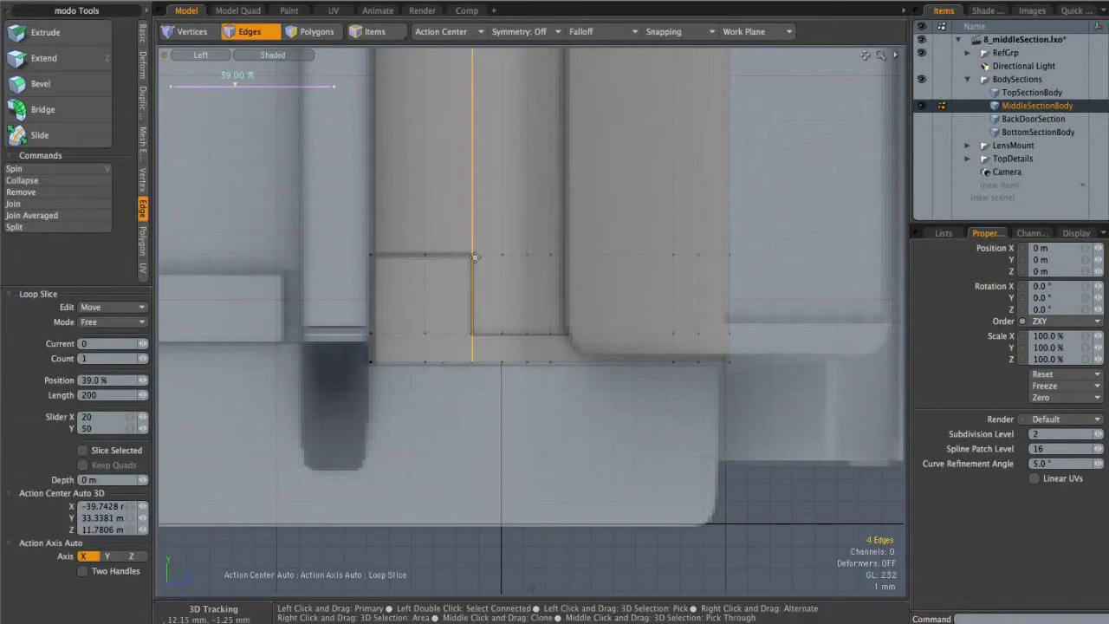
key("q")
key("ctrl+space")
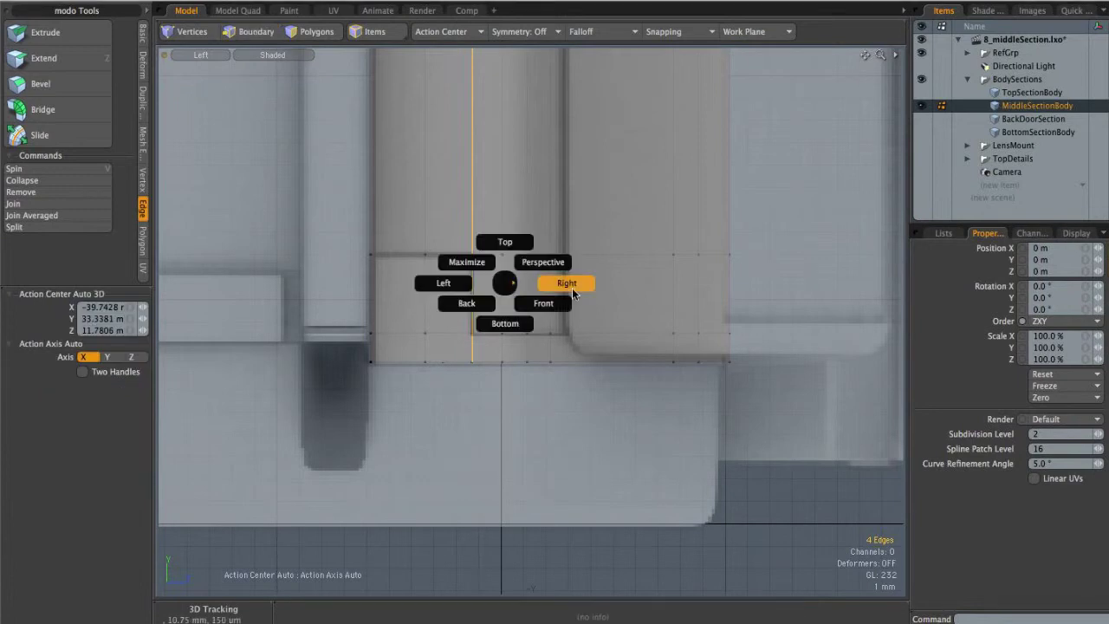
In the right view, add a vertical loop slice at 67.5% through MiddleSectionBody, following the reference
left_click(574, 291)
left_click_drag(691, 300, 650, 427, "alt+shift")
right_click_drag(651, 427, 598, 311, "alt")
left_click(569, 390)
right_click_drag(564, 407, 651, 418, "alt")
key("alt+c")
left_click_drag(589, 380, 616, 360)
right_click_drag(638, 363, 555, 204, "alt")
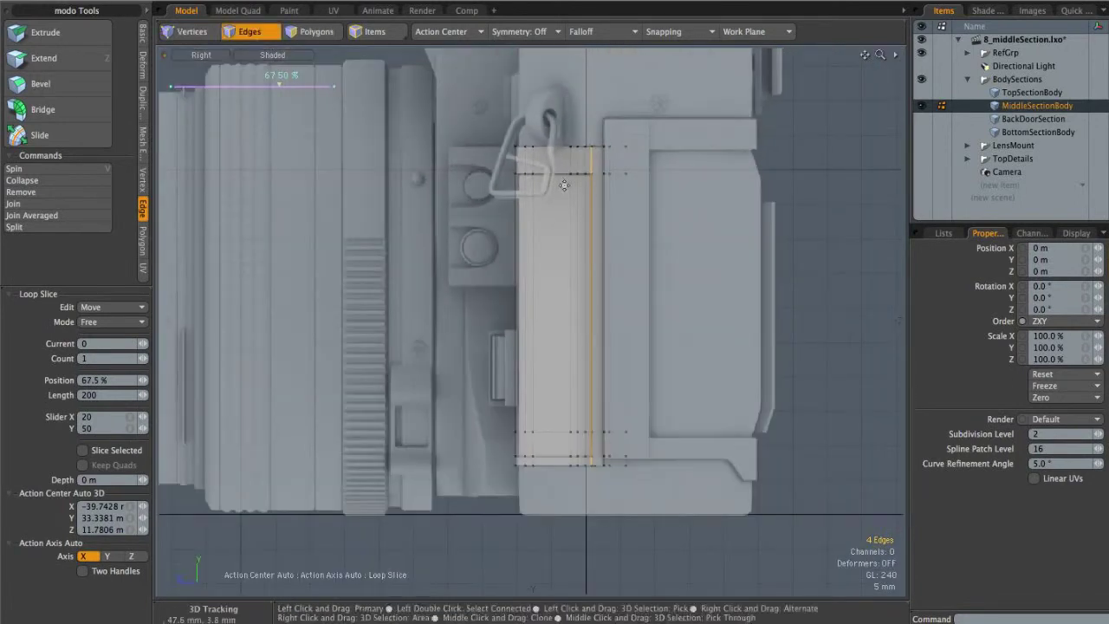
Compare MiddleSectionBody with the reference's grip and front panel in the front and left views
key("ctrl+space")
left_click(612, 205)
right_click_drag(733, 383, 425, 284, "alt")
left_click_drag(424, 284, 531, 305, "alt+shift")
right_click_drag(532, 305, 606, 303, "alt")
left_click(540, 520)
right_click_drag(441, 285, 526, 259, "alt")
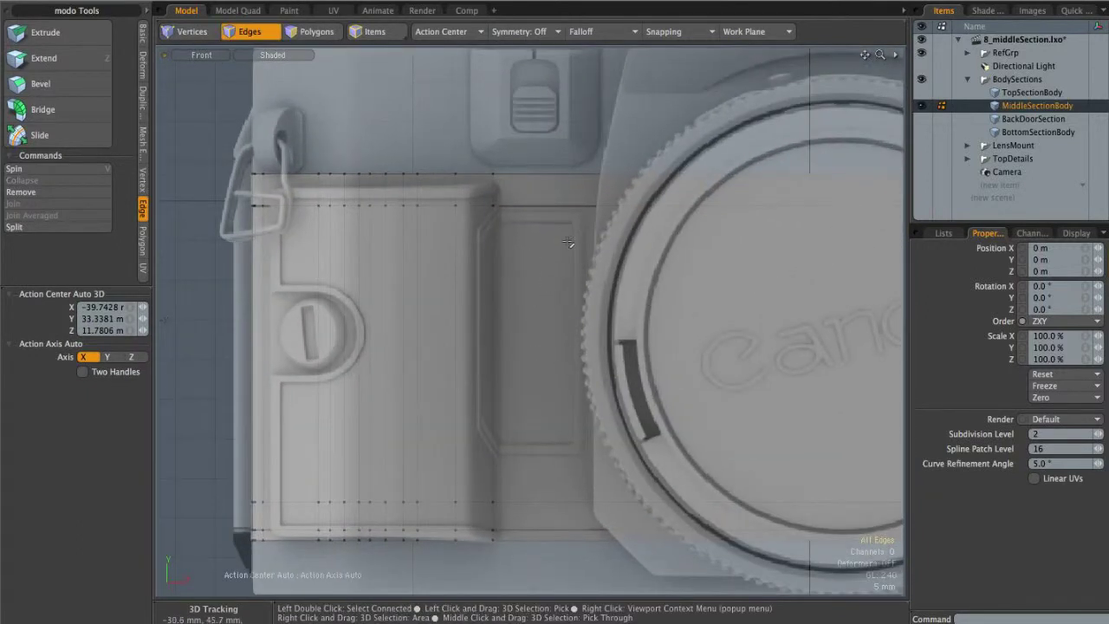
left_click_drag(570, 430, 483, 174, "alt+shift")
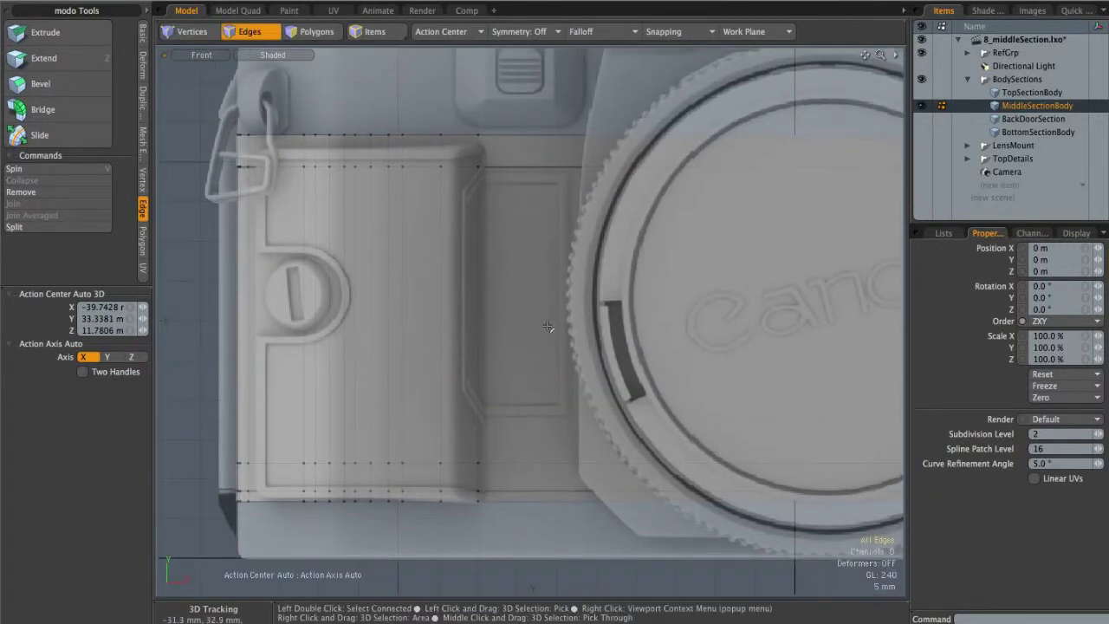
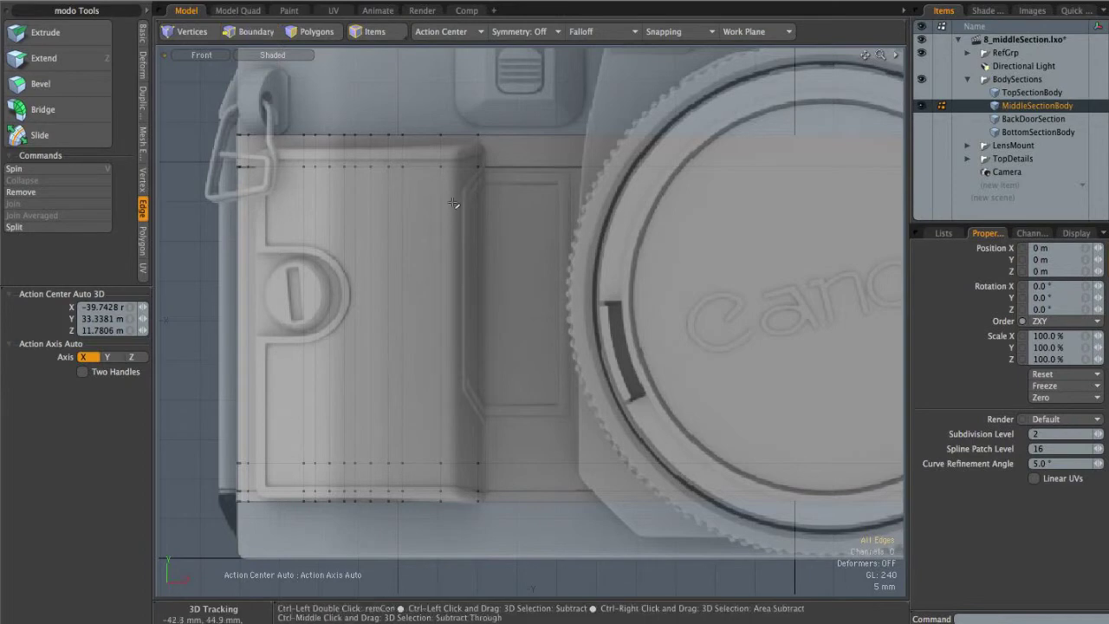
key("ctrl+space")
left_click(407, 205)
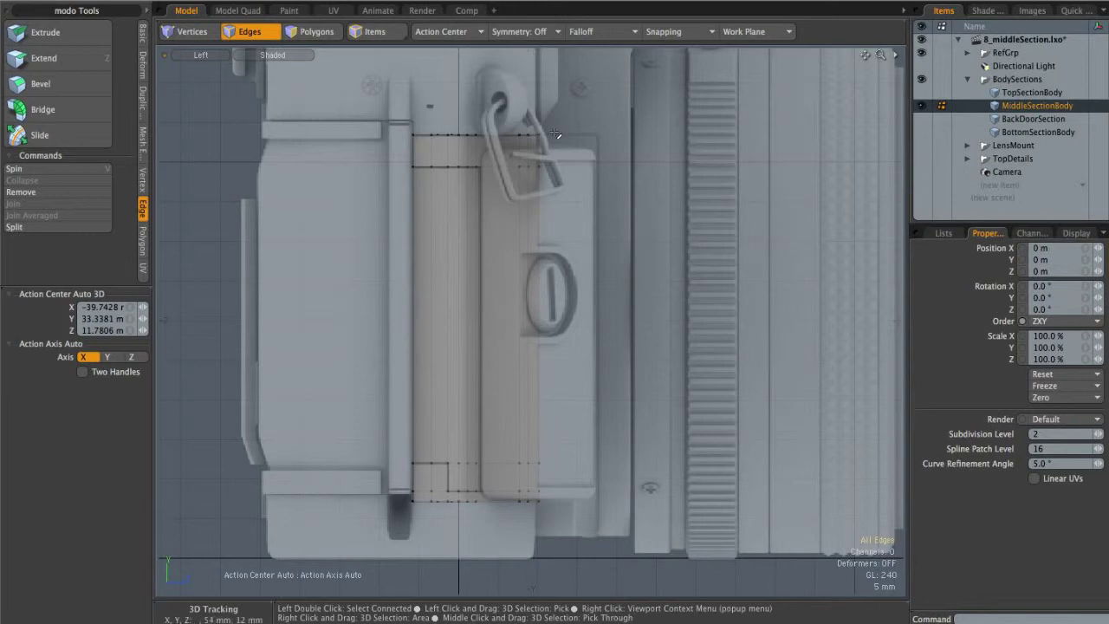
key("ctrl+space")
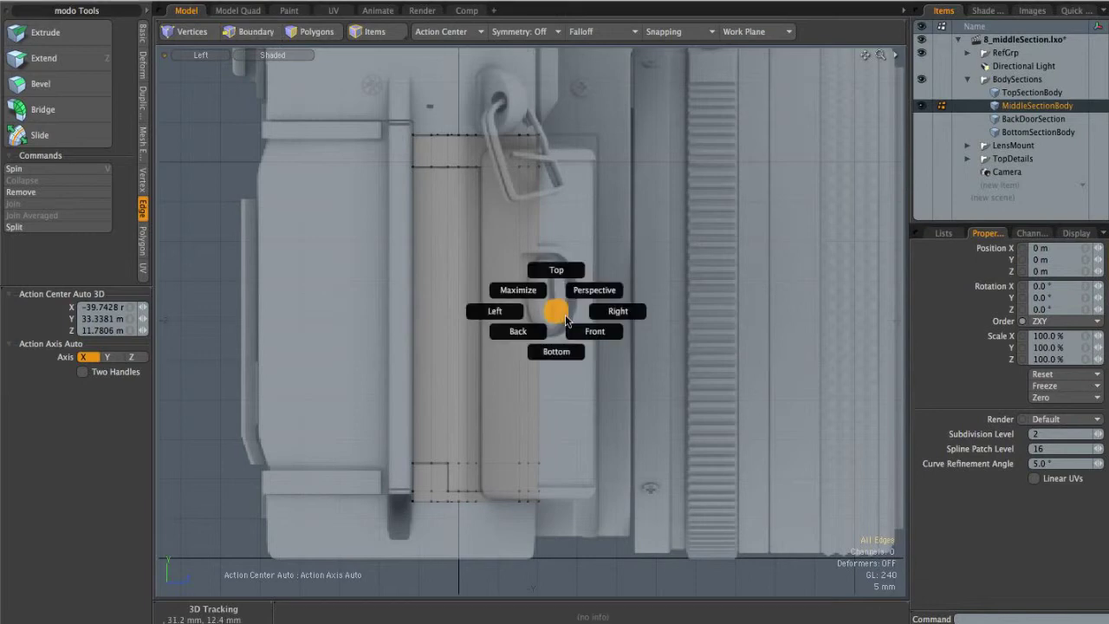
left_click(594, 335)
In the front view, add a vertical loop slice along the panel's lens-side edge and shift it -200 um in X
scroll(590, 199, "up", 5)
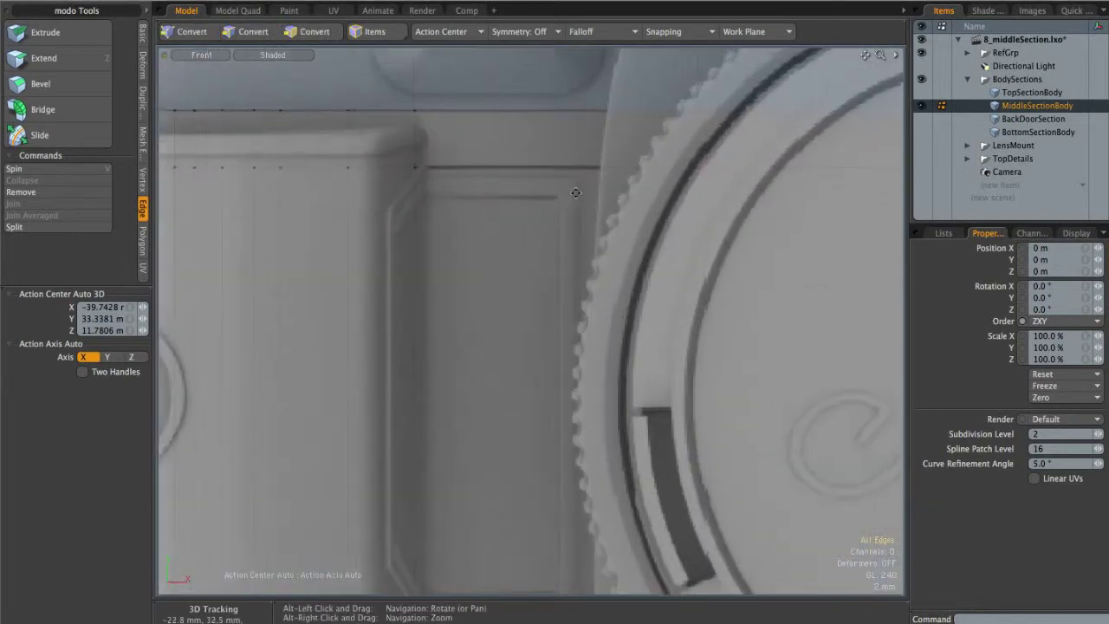
scroll(591, 199, "down", 3)
left_click_drag(594, 200, 534, 145, "alt+shift")
left_click(543, 116)
key("alt+c")
key("w")
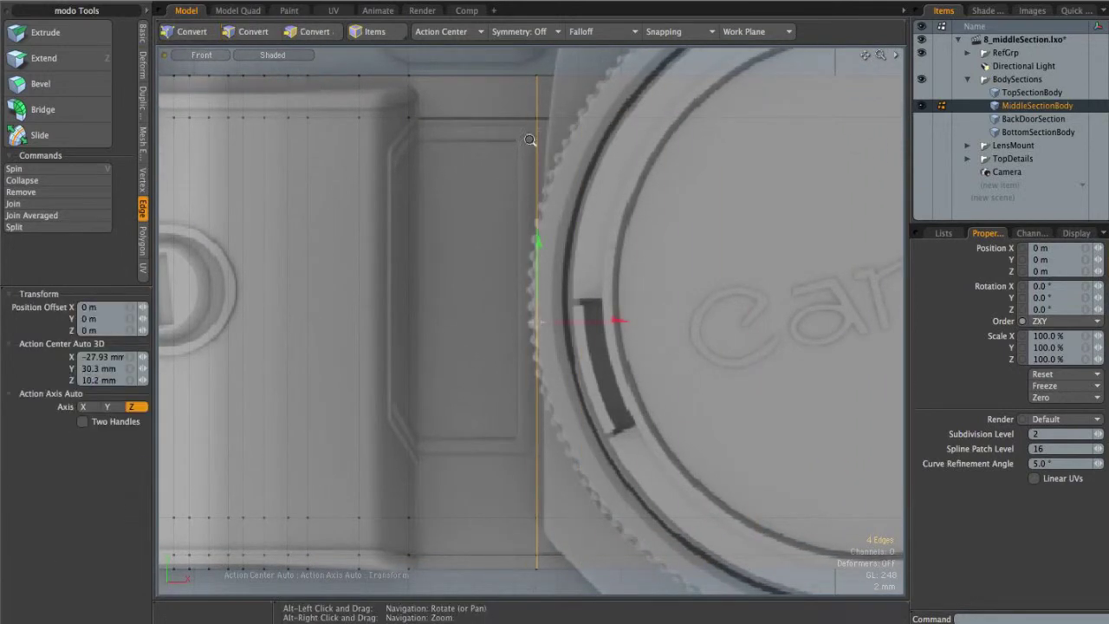
scroll(534, 145, "up", 2)
left_click(545, 148)
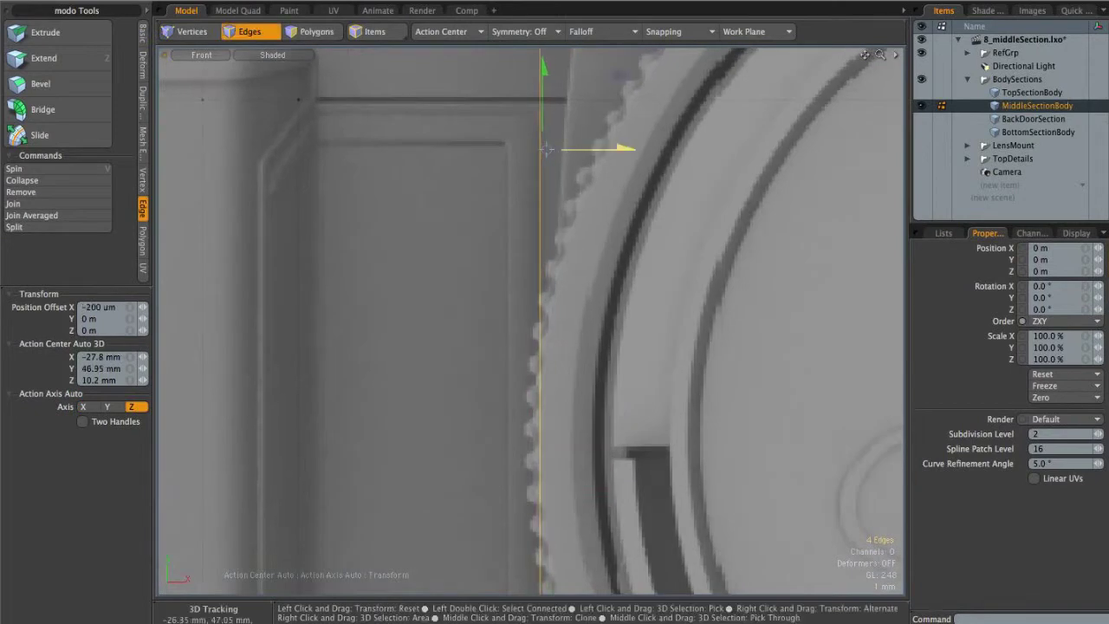
Add horizontal loop slices through MiddleSectionBody along the front panel's top edge and, at 16%, along its bottom edge
key("q")
key("alt+c")
left_click_drag(533, 123, 552, 124)
left_click_drag(613, 213, 502, 329, "ctrl+alt")
left_click_drag(502, 329, 489, 98, "alt+shift")
left_click_drag(489, 98, 554, 98, "ctrl+alt")
key("q")
key("alt+c")
left_click_drag(523, 459, 387, 459)
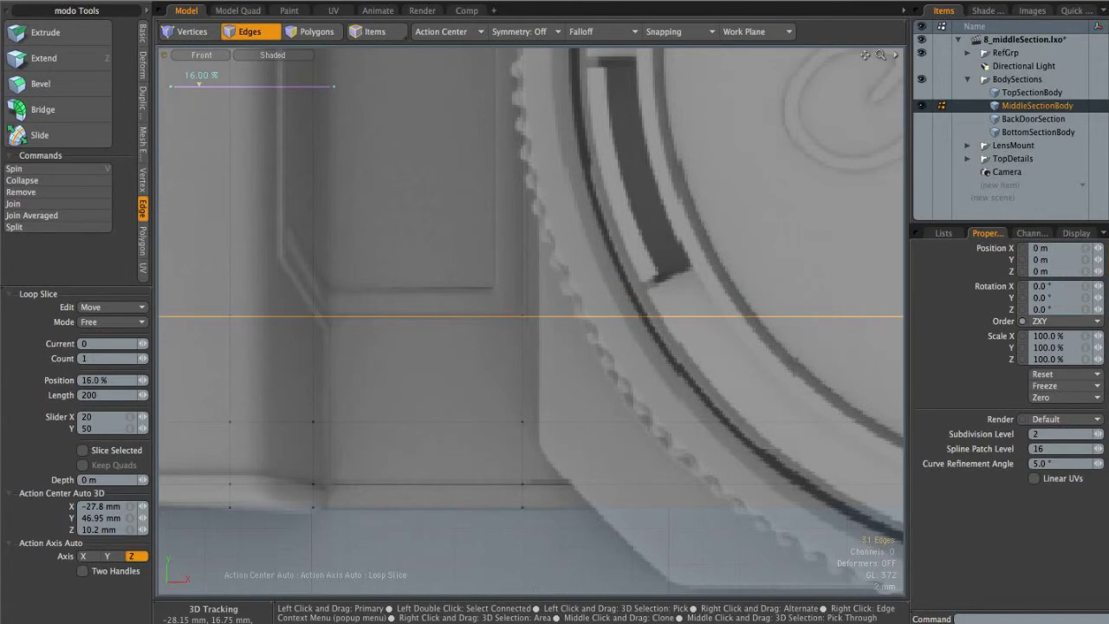
key("q")
Move the vertical edge loop beside the grip 900 um in X to line up with the panel's bevelled corner
mouse_move(469, 269)
left_mouse_down("ctrl+alt")
mouse_move(428, 268)
mouse_move(452, 270)
left_mouse_up("ctrl+alt")
double_click(388, 265)
right_click_drag(389, 294, 457, 297, "alt")
key("w")
left_click_drag(412, 274, 431, 275)
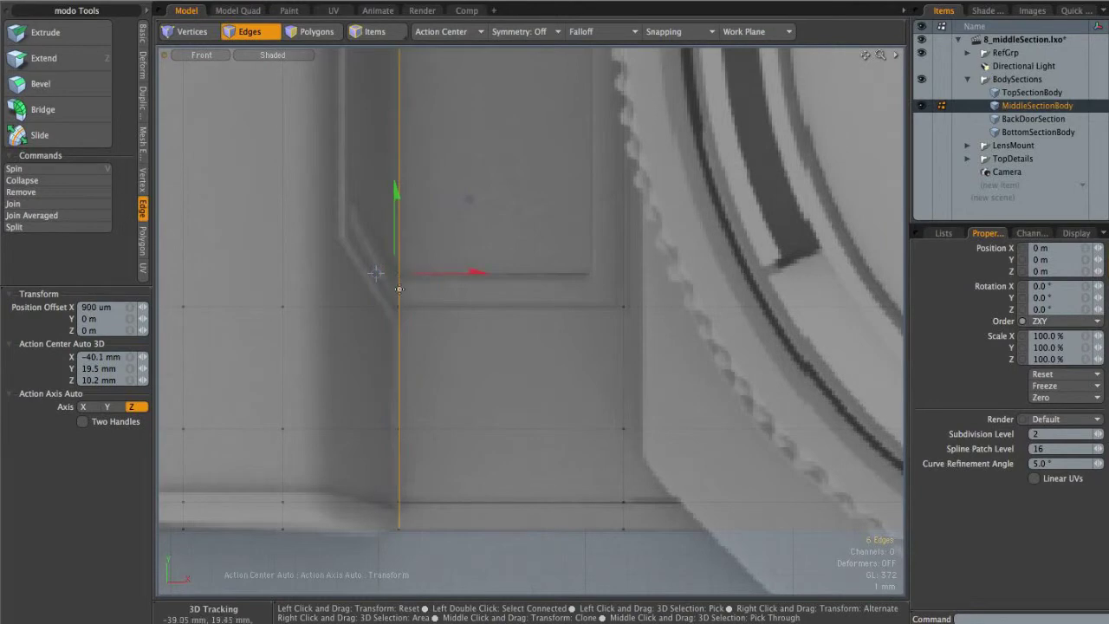
right_click_drag(396, 297, 372, 286, "alt")
key("q")
Delete the tall MiddleSectionBody polygon beside the front panel, where the grip's sloped side meets it
key("3")
left_click(383, 176)
left_click_drag(433, 169, 479, 394, "alt+shift")
right_click_drag(519, 312, 495, 305, "alt")
key("Delete")
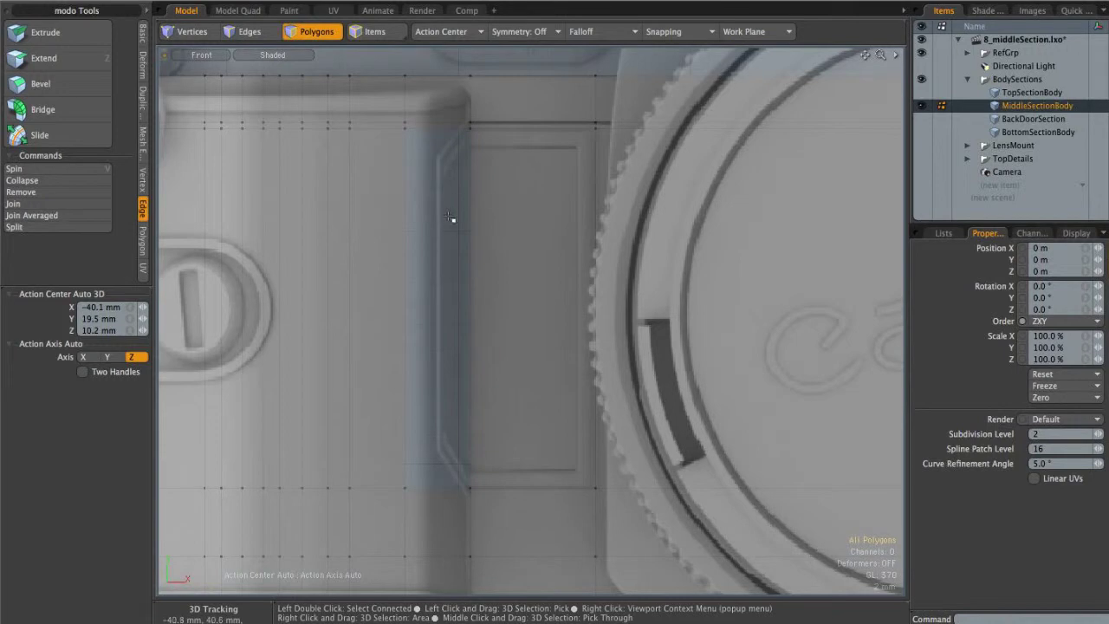
Extend the hole's vertical edge on the panel side forward 3 mm in Z
key("2")
left_click(469, 328)
key("ctrl+space")
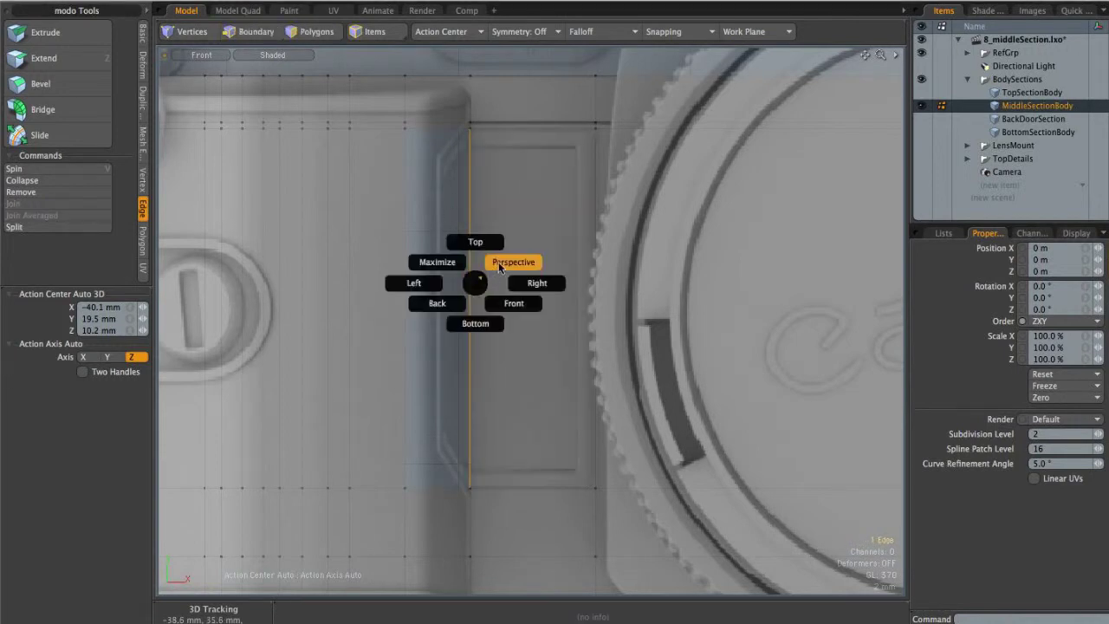
left_click(506, 260)
left_click_drag(534, 250, 485, 302, "alt")
key("z")
left_click(487, 299)
left_click_drag(546, 279, 424, 331, "alt")
left_click_drag(498, 331, 594, 311, "alt")
Adjust the edge extension to offsets of 3.6 mm in Z and -2.5 mm in X, matching the reference
key("ctrl+space")
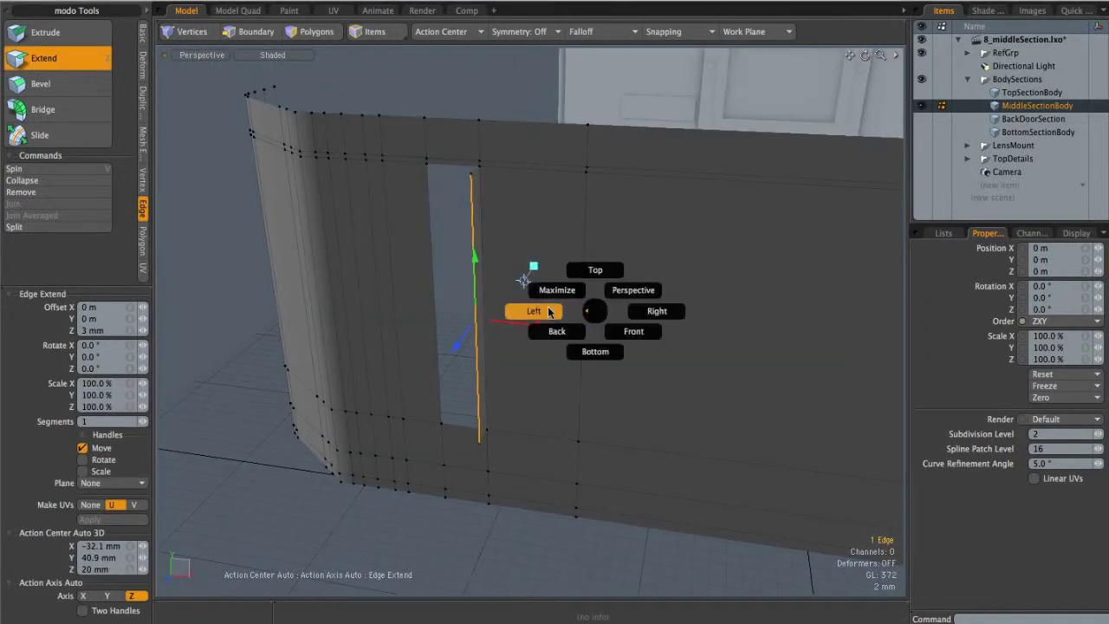
left_click(540, 310)
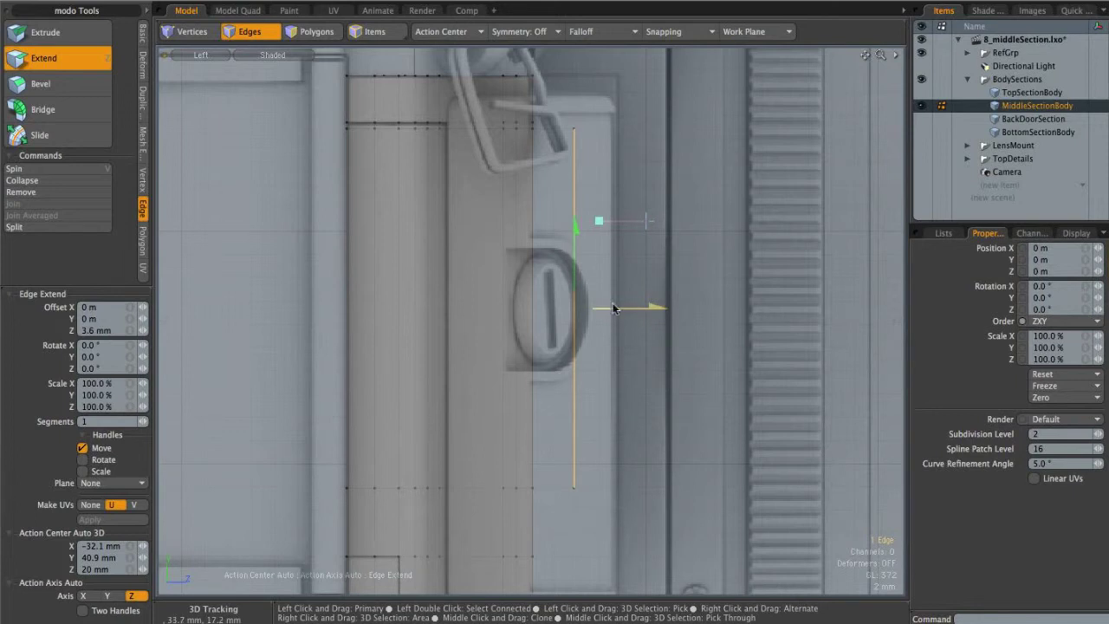
key("ctrl+space")
left_click(655, 287)
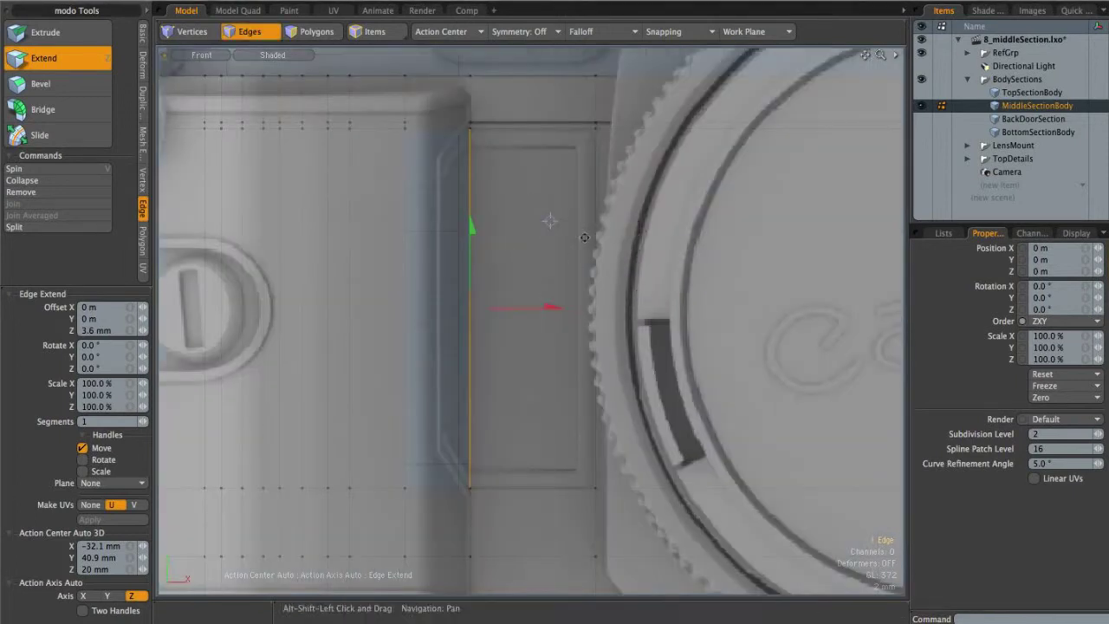
left_click_drag(574, 280, 546, 279)
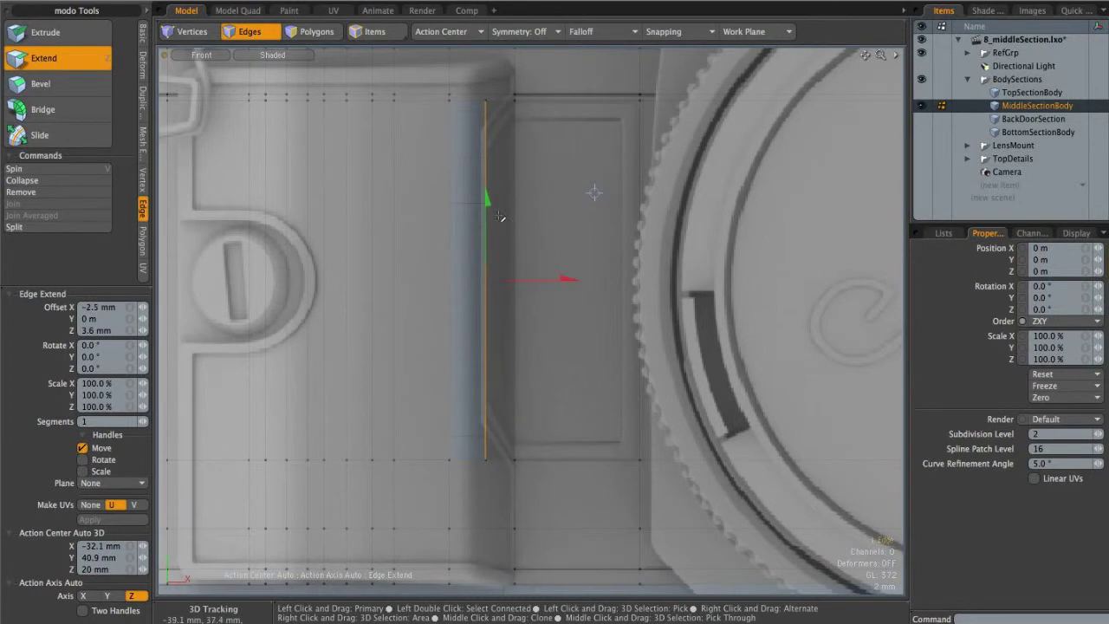
Scale the extended edge to 79% in Y and extend it again by -3.1 mm in X
key("r")
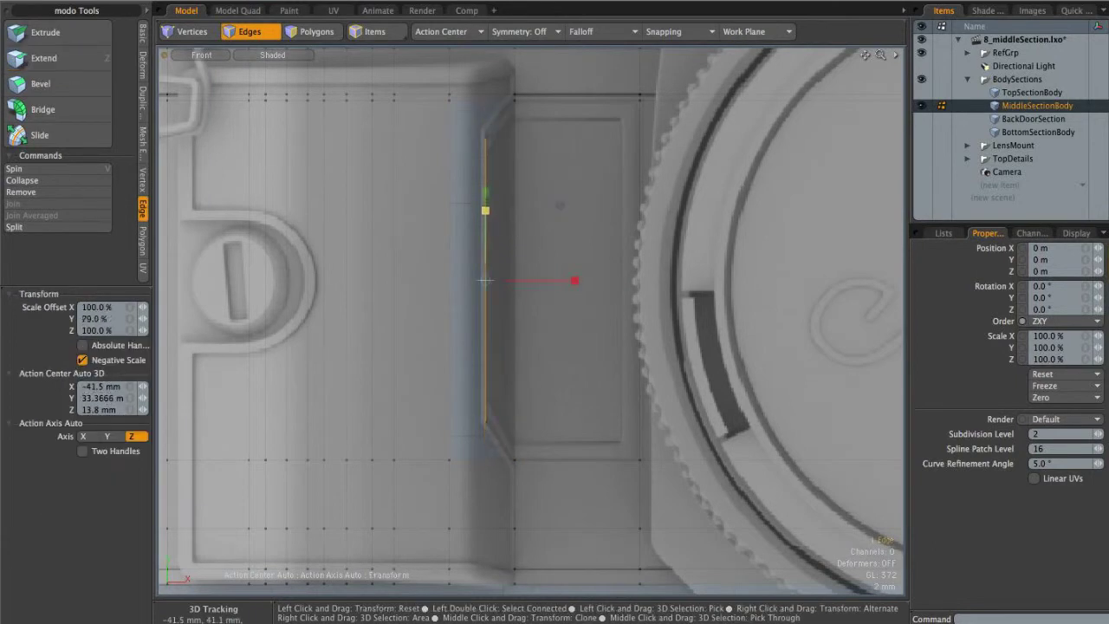
left_click_drag(538, 192, 584, 187, "alt+shift")
scroll(575, 197, "up", 1)
key("z")
left_click(577, 277)
left_click_drag(612, 283, 583, 282)
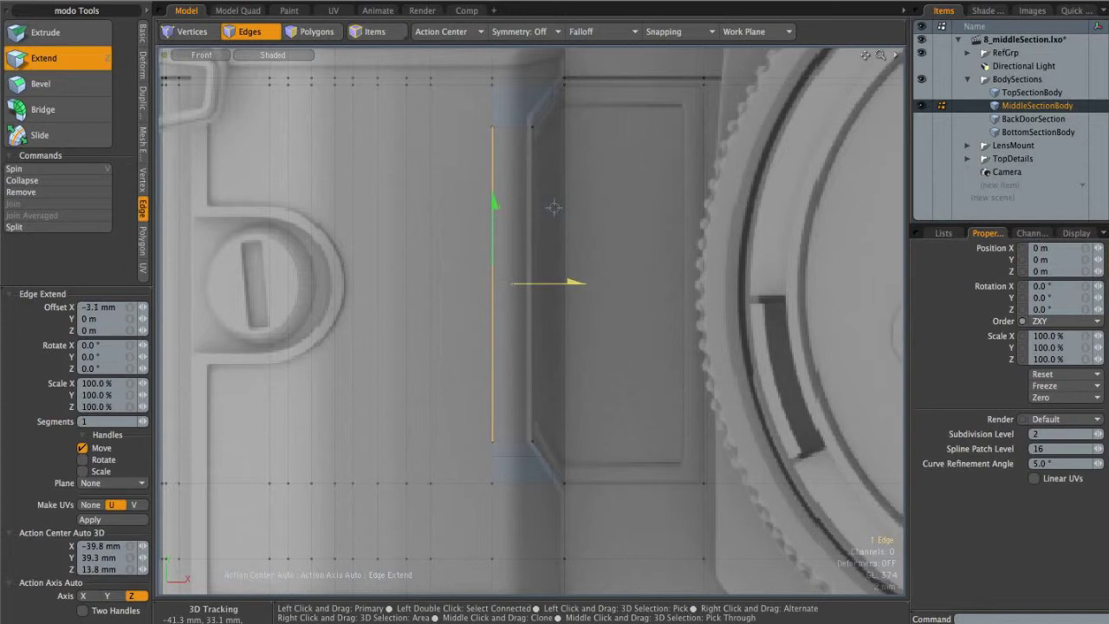
Select the open edges of the hole and the extended faces, and bridge them to close the gaps
key("ctrl+space")
left_click(620, 204)
key("space")
left_click(594, 210)
left_click_drag(594, 211, 518, 130, "alt")
left_click_drag(523, 180, 509, 234, "alt")
mouse_move(496, 299)
left_mouse_down("shift")
mouse_move(523, 310)
mouse_move(527, 389)
left_mouse_up("shift")
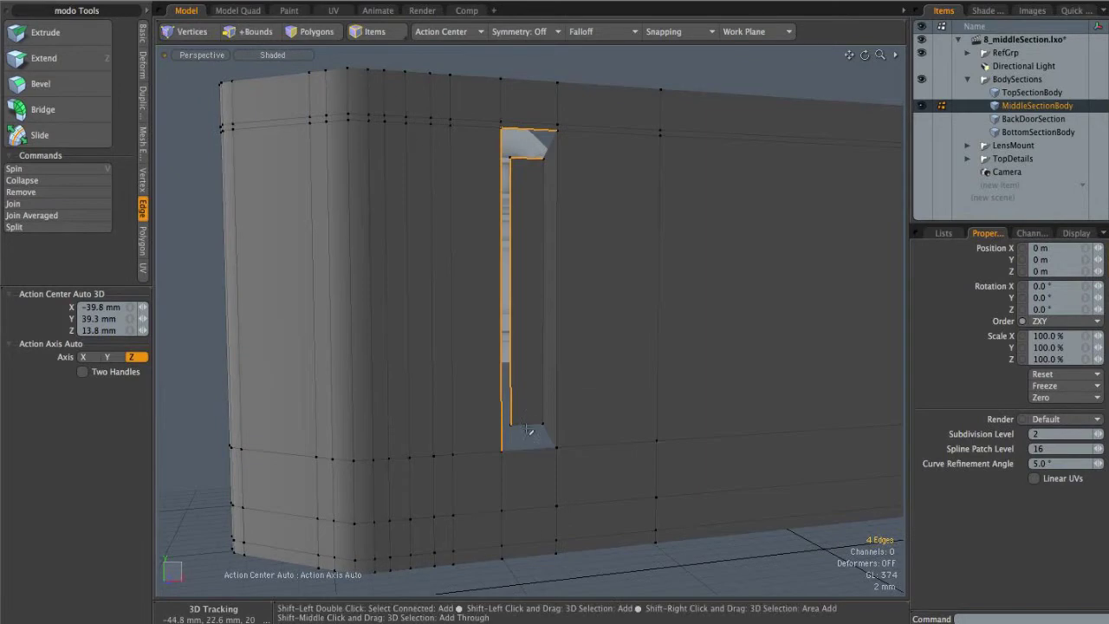
left_click(43, 109)
key("space")
Bevel the panel's three front-facing polygons as a group with a 1.53 mm inset
left_click_drag(394, 290, 610, 292, "alt")
key("3")
key("ctrl+space")
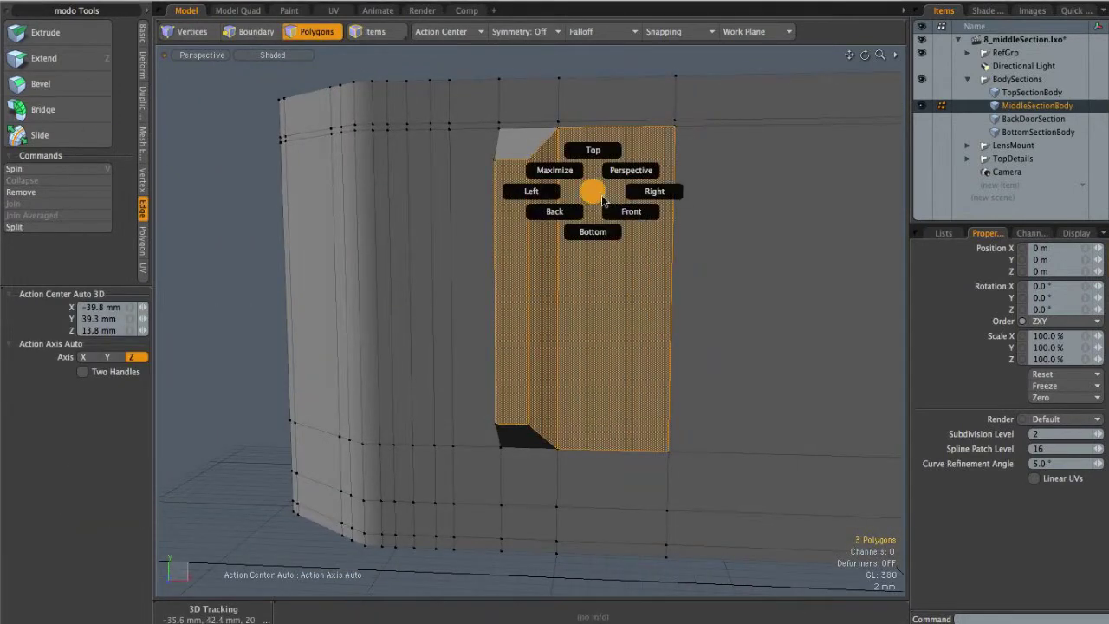
left_click(620, 214)
key("b")
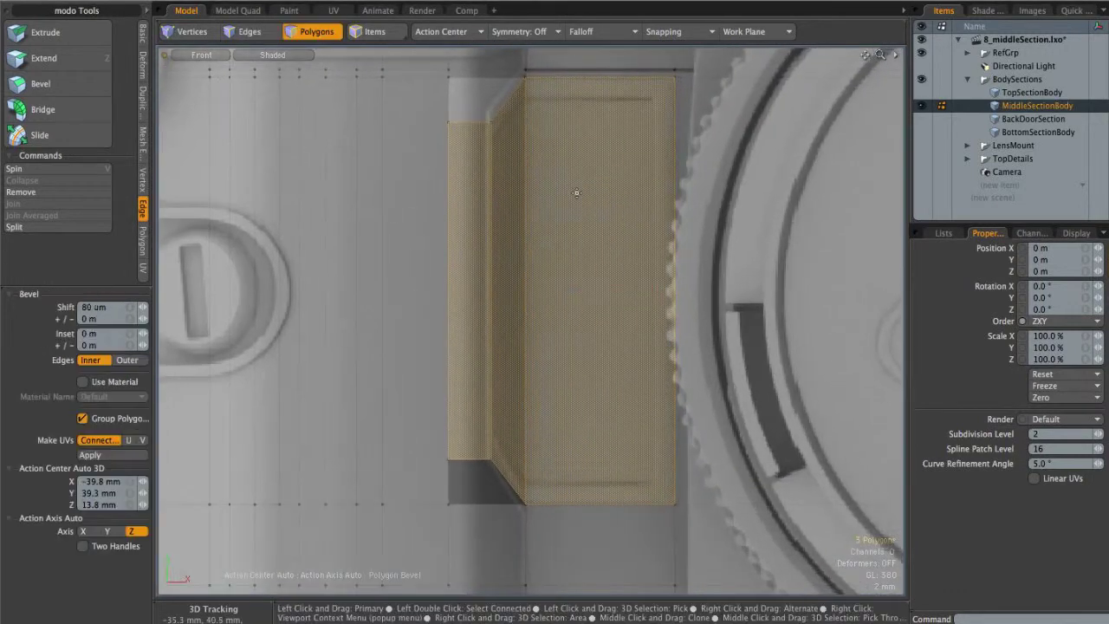
left_click_drag(647, 293, 622, 293)
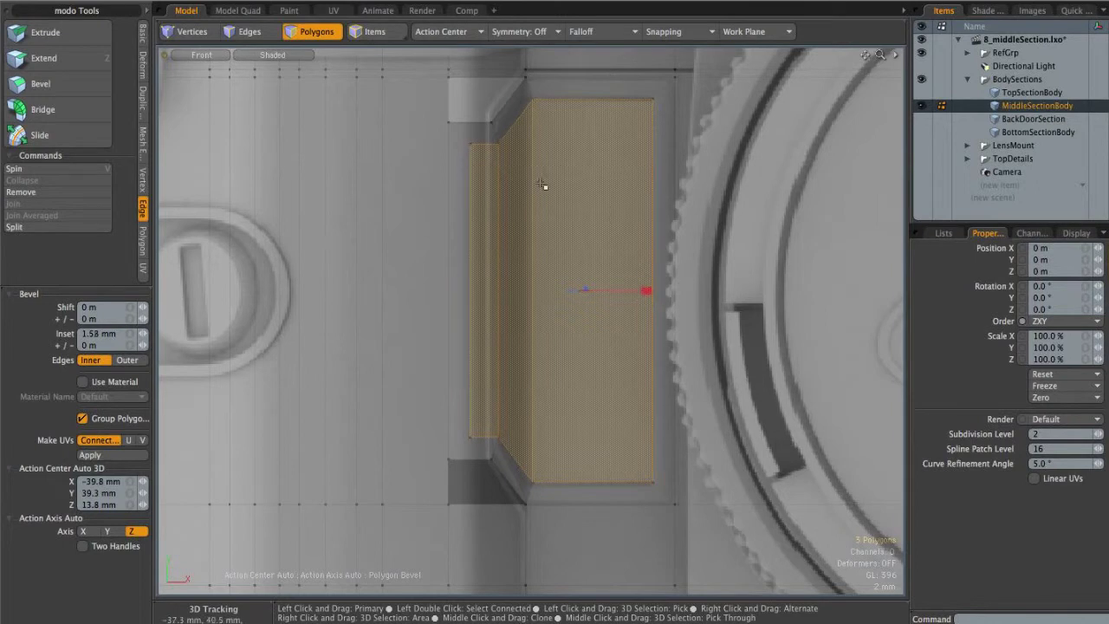
key("space")
Move the two inset vertical edges -500 um in X and 300 um in Z to straighten the panel's fold
key("2")
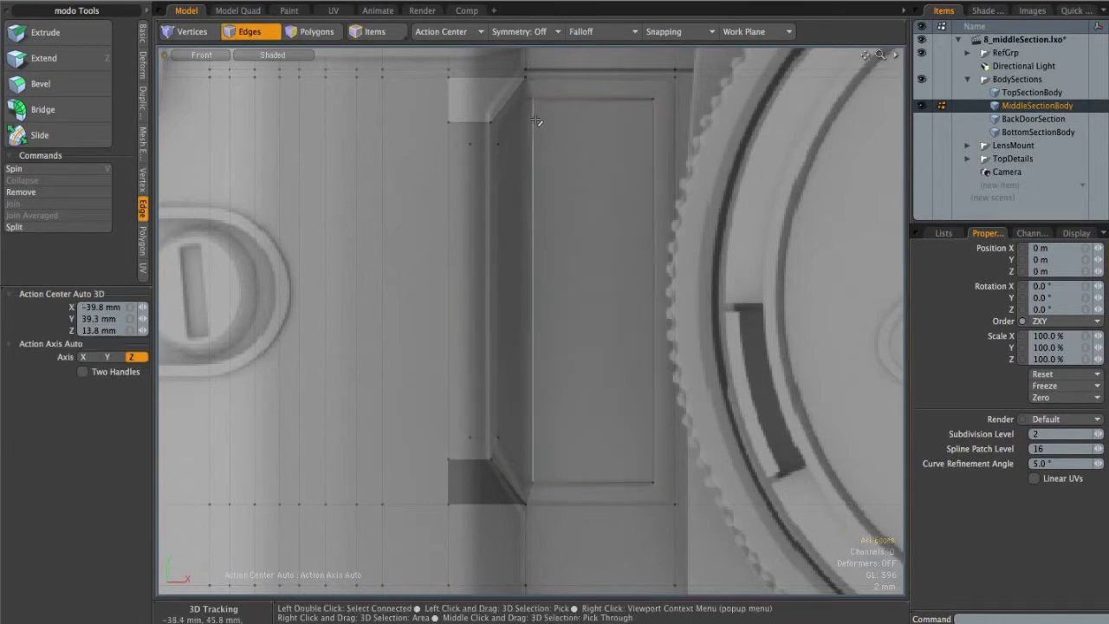
key("w")
left_click_drag(560, 295, 514, 292)
key("ctrl+space")
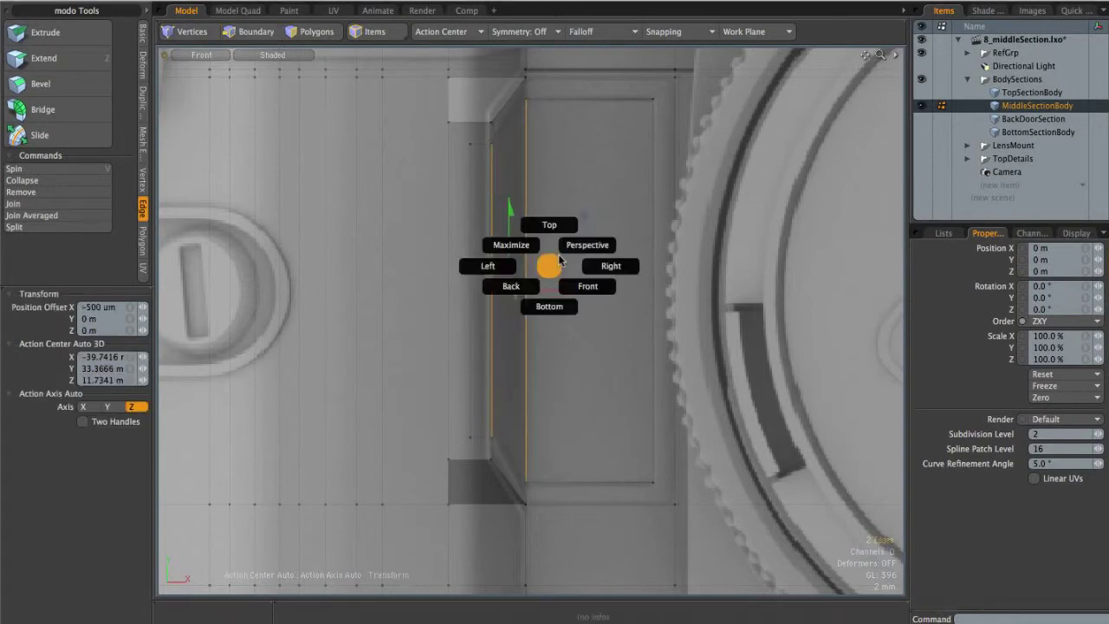
left_click(579, 242)
left_click_drag(582, 242, 519, 240, "alt")
left_click_drag(558, 305, 561, 301, "alt")
left_click_drag(521, 397, 517, 396)
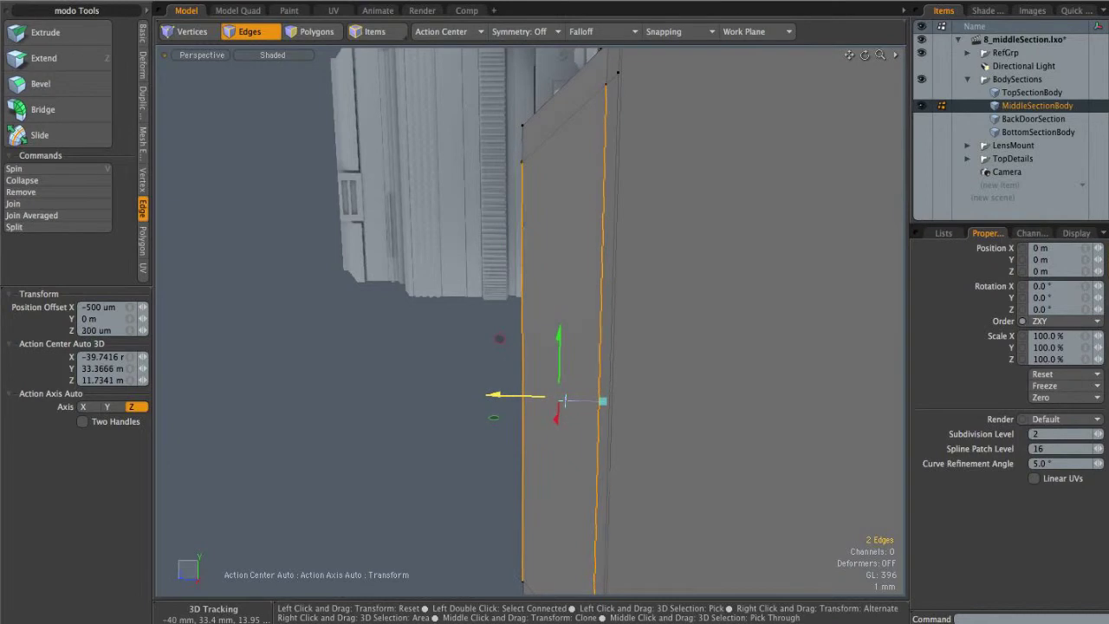
Select the loop of eight border polygons around the inset panel and bevel it with a 250 um shift
left_click_drag(518, 396, 602, 276, "alt")
key("space")
key("3")
left_click_drag(563, 198, 594, 200)
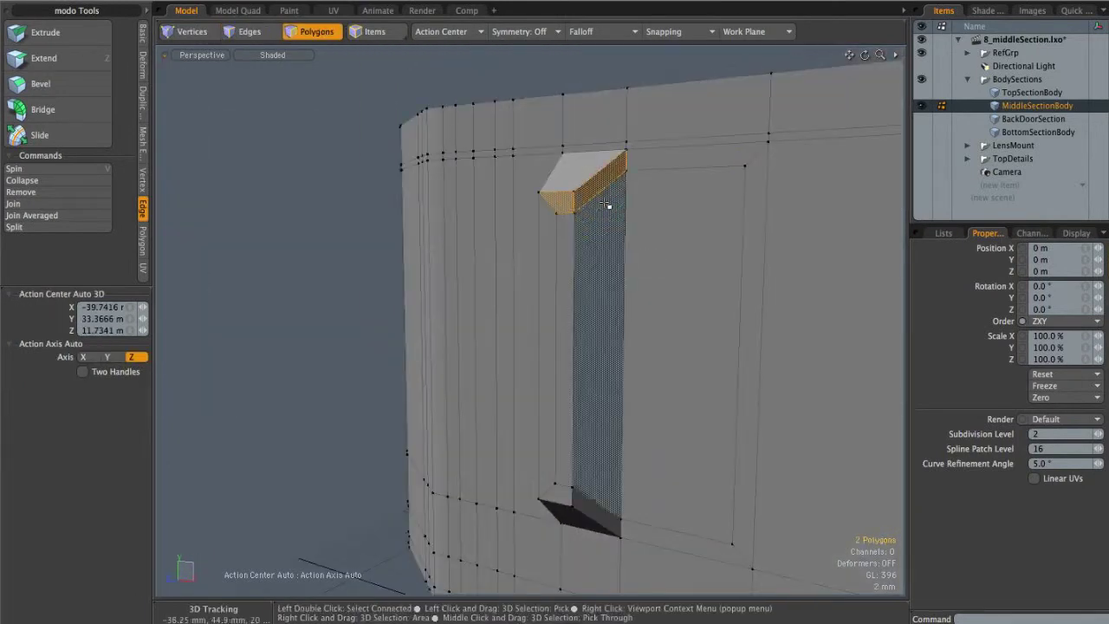
key("l")
mouse_move(648, 297)
left_mouse_down("alt")
mouse_move(611, 282)
mouse_move(648, 279)
left_mouse_up("alt")
left_click_drag(648, 279, 617, 251, "alt")
key("b")
left_click(615, 215)
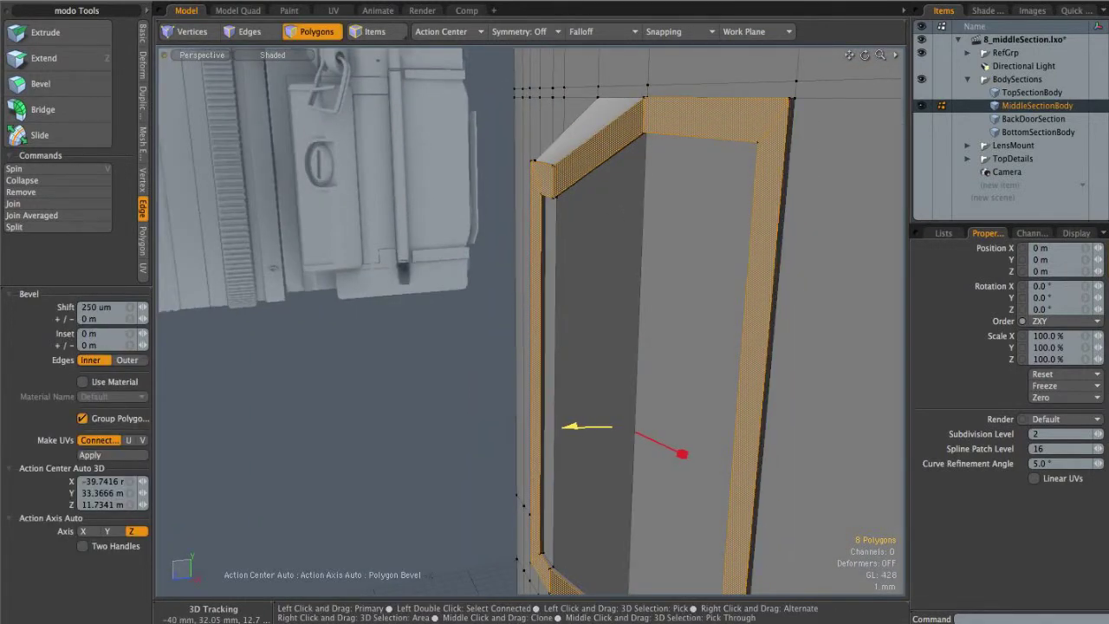
key("space")
left_click(494, 433)
left_click_drag(542, 376, 639, 272, "ctrl+alt")
left_click_drag(310, 191, 275, 147, "alt")
left_click_drag(355, 142, 467, 266, "alt")
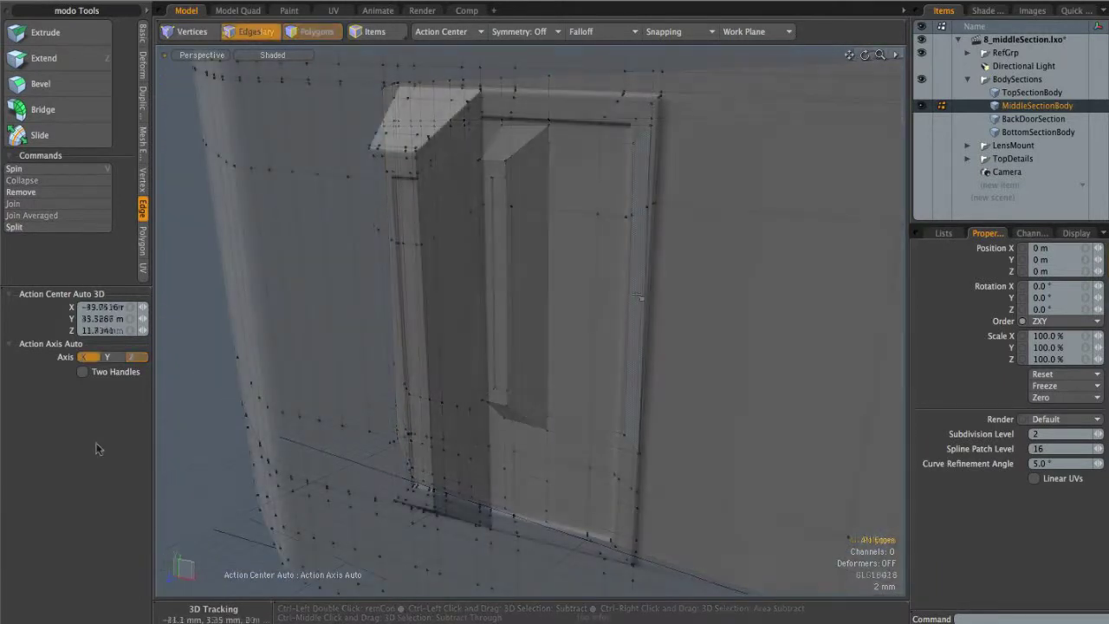
left_click_drag(256, 421, 541, 339, "alt")
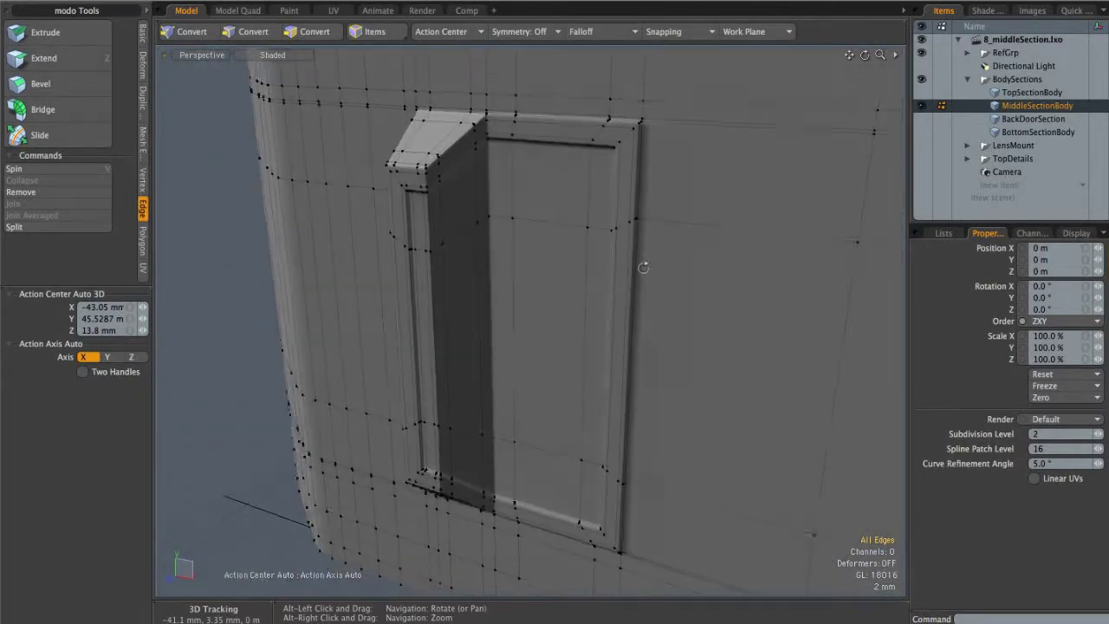
Add a supporting vertical loop slice just outside the raised rim's lens-side edge and check the subdivided surface
scroll(638, 274, "up", 3)
key("Tab")
left_click_drag(670, 233, 612, 317, "alt")
mouse_move(610, 158)
left_mouse_down()
mouse_move(621, 143)
mouse_move(608, 145)
left_mouse_up()
key("alt+c")
key("space")
left_click(522, 228)
key("Tab")
scroll(649, 228, "down", 3)
left_click_drag(648, 228, 589, 173, "alt")
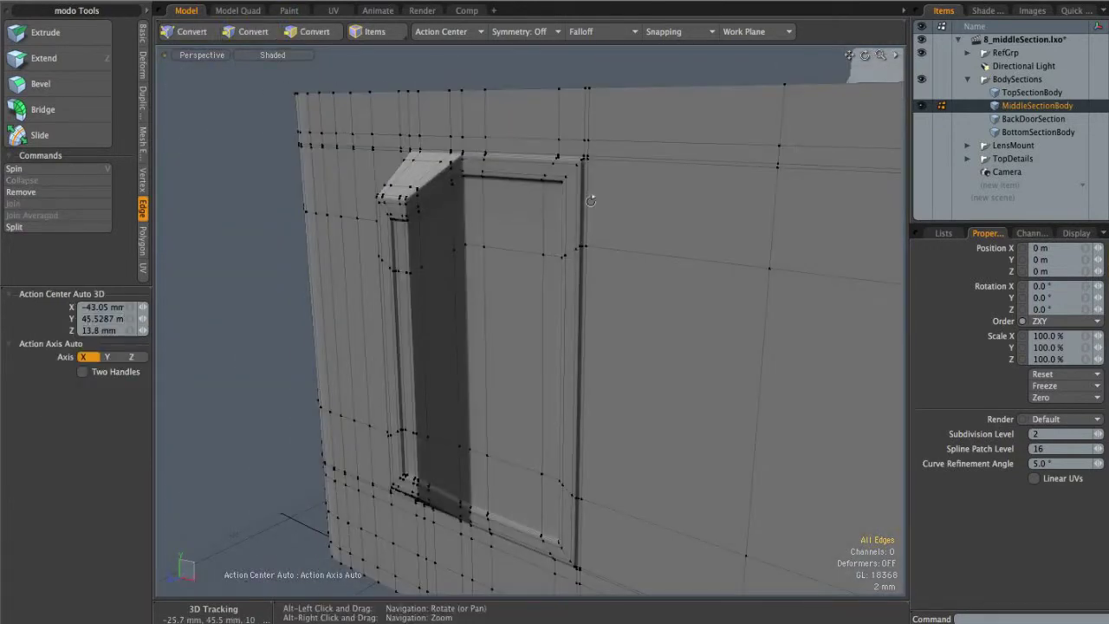
left_click_drag(576, 235, 471, 260, "alt")
key("Tab")
In the left view, select MiddleSectionBody's polygons in the strip above the upper seam
left_click_drag(361, 269, 582, 242, "alt")
right_click_drag(582, 243, 563, 251, "alt")
left_click_drag(563, 250, 564, 233, "alt")
key("ctrl+space")
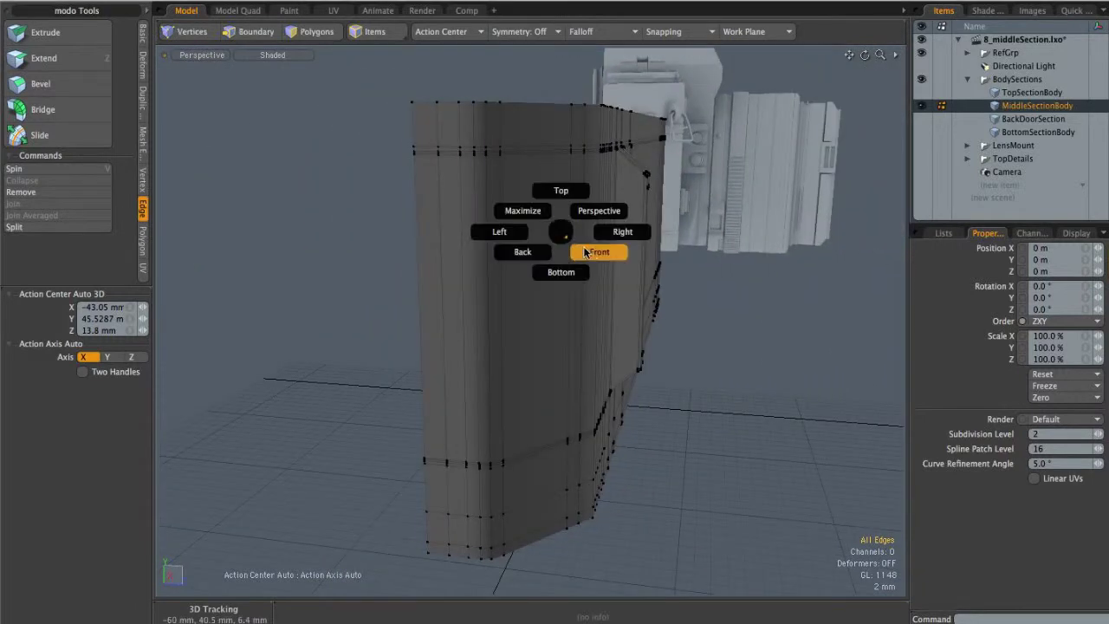
left_click(522, 243)
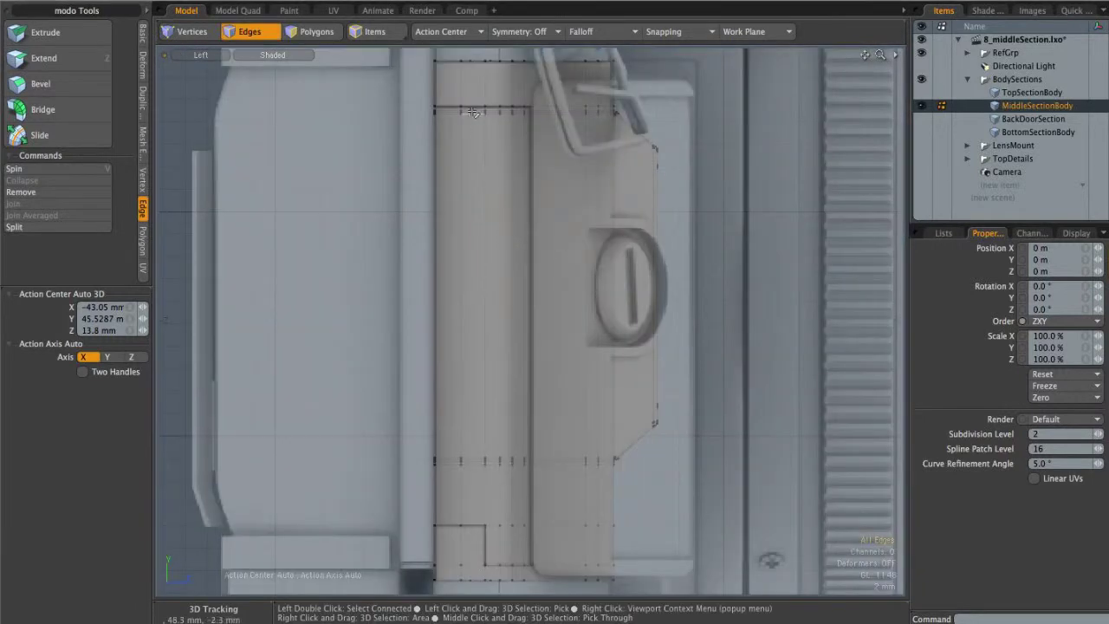
key("3")
left_click(445, 93)
In the left view, add the polygons of the stepped strip below the lower seam to the selection
left_click_drag(518, 425, 463, 328, "alt+shift")
left_click(465, 330, "shift")
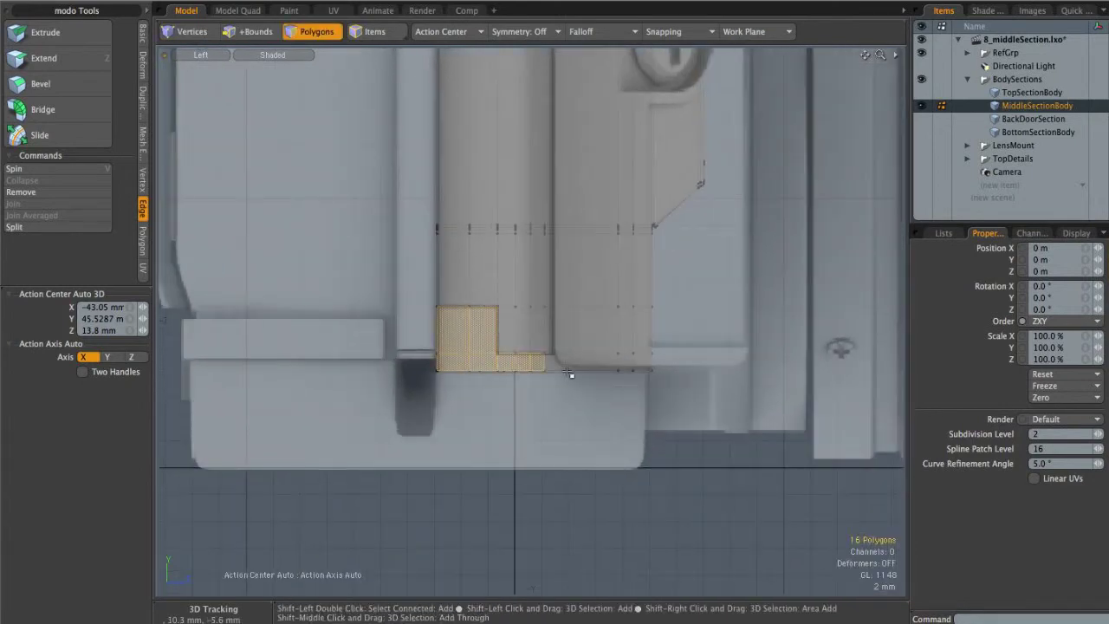
left_click_drag(655, 340, 567, 376, "alt")
left_click_drag(781, 367, 825, 369, "ctrl+alt")
Extend the selection of the upper and lower seam strips around the middle section, including the vertical strip joining them at the end
scroll(789, 377, "down", 5)
left_click_drag(696, 192, 442, 268, "alt+shift")
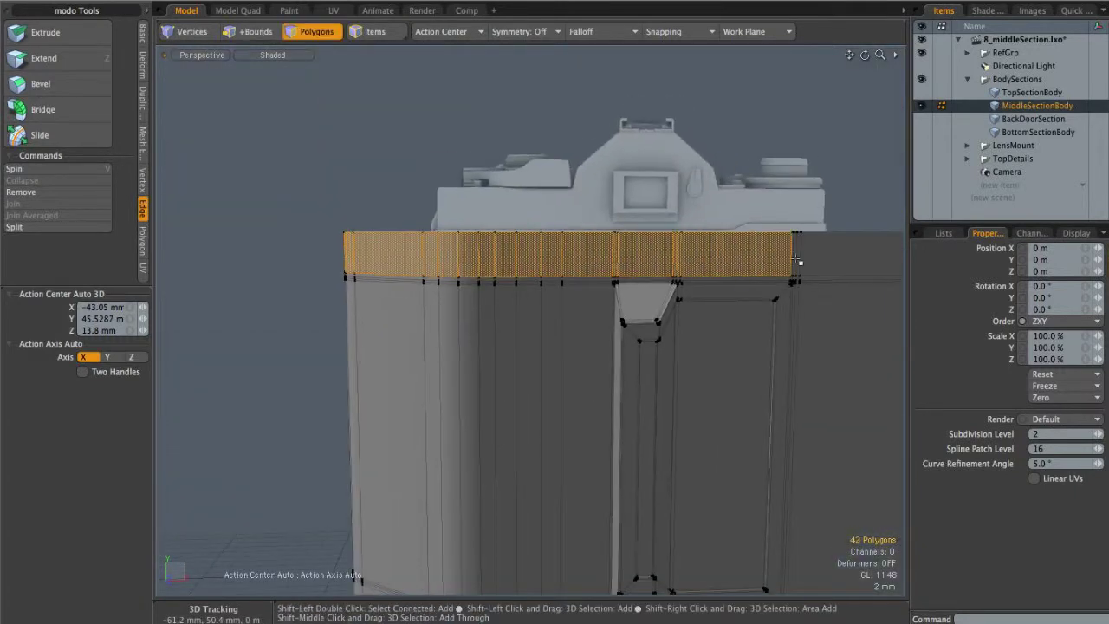
scroll(834, 259, "down", 5)
left_click_drag(659, 352, 477, 367, "alt+shift")
scroll(479, 367, "up", 5)
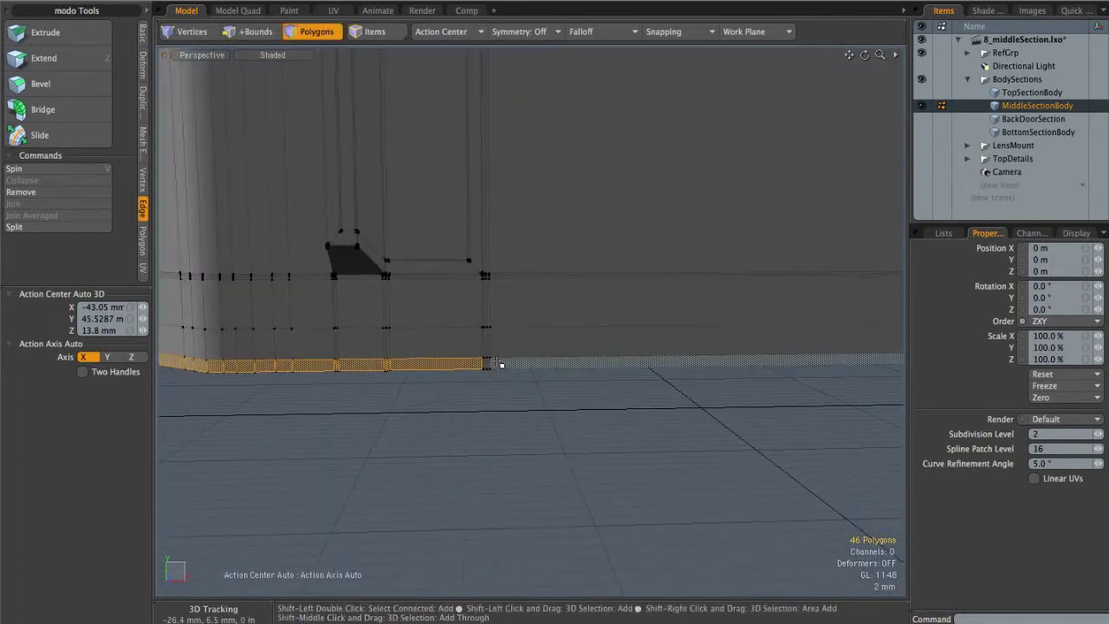
left_click_drag(875, 365, 441, 367, "alt+shift")
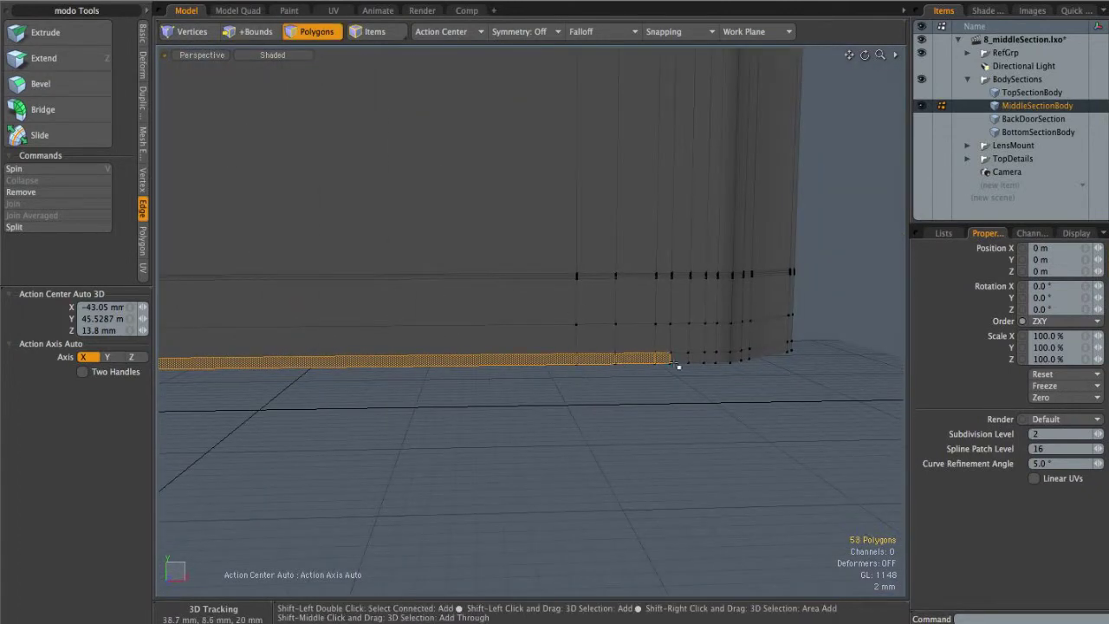
left_click_drag(853, 358, 593, 354, "alt")
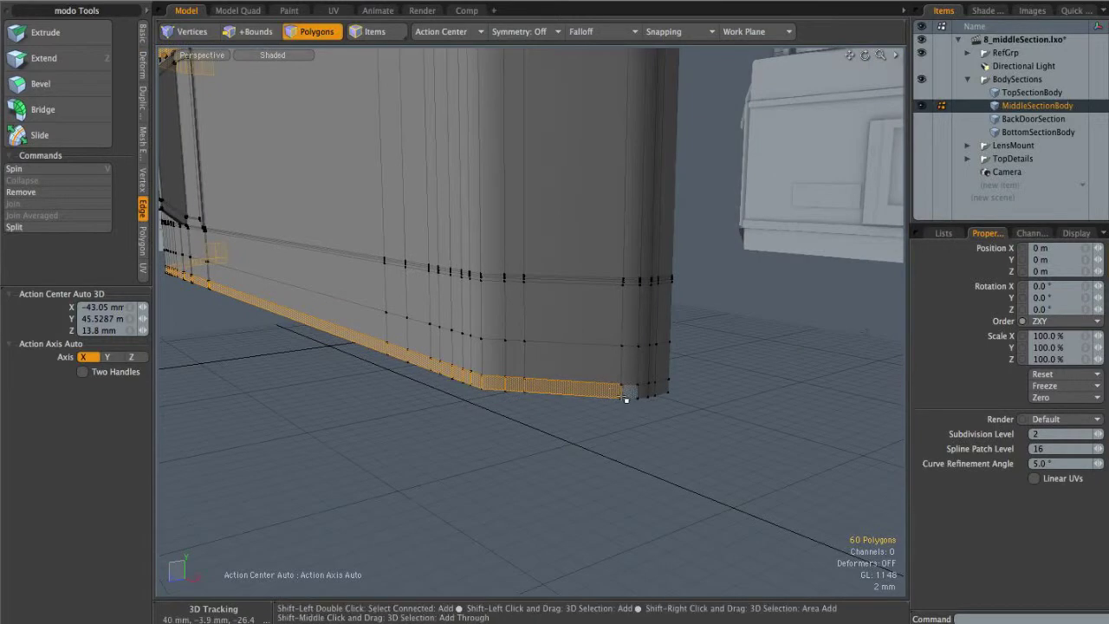
left_click_drag(679, 221, 467, 253, "alt+shift")
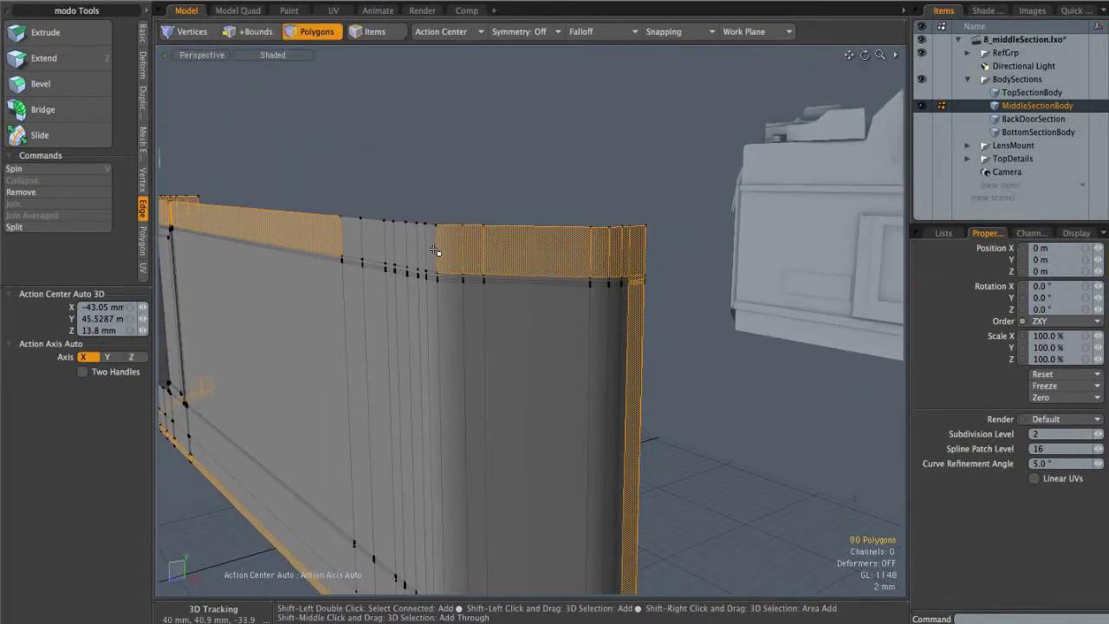
left_click_drag(347, 239, 513, 188, "alt")
Bevel the selected seam strip polygons with a 450 um shift and clear the selection
key("b")
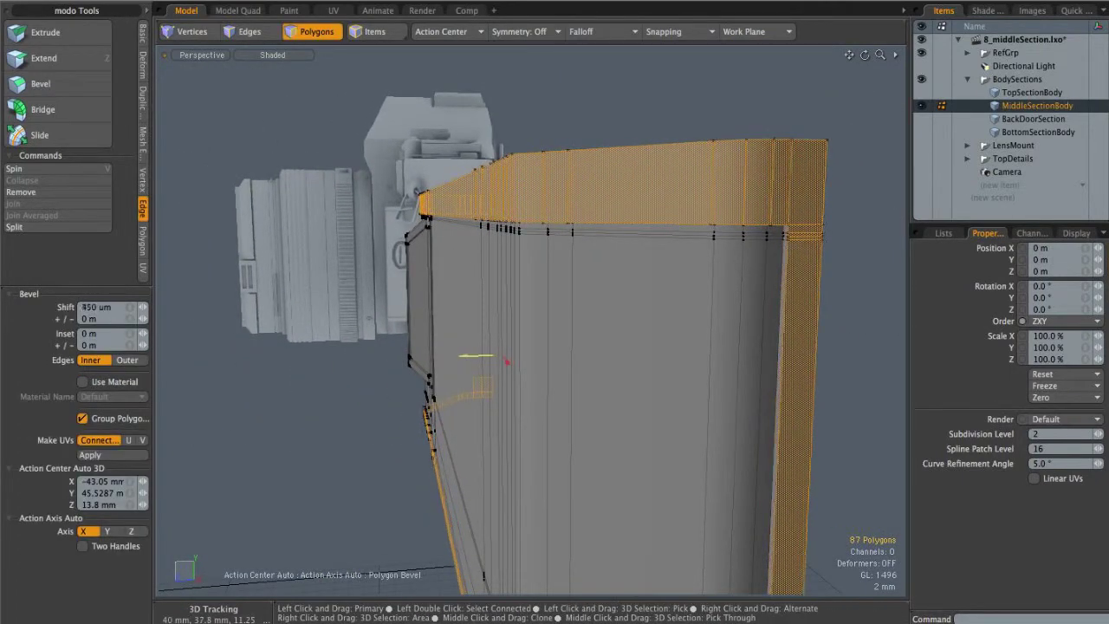
key("space")
left_click(334, 446)
Examine the fit of all four body sections, especially the seams and the junction between the middle and bottom sections
left_click_drag(450, 378, 594, 309, "alt")
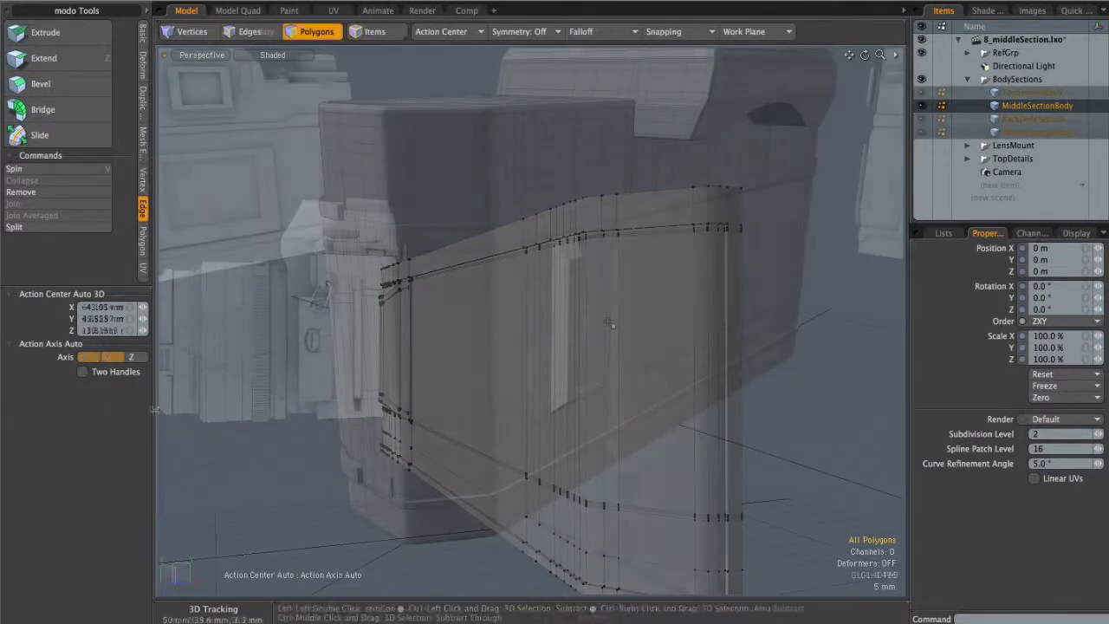
mouse_move(482, 340)
left_mouse_down()
mouse_move(496, 334)
mouse_move(453, 321)
mouse_move(740, 404)
left_mouse_up()
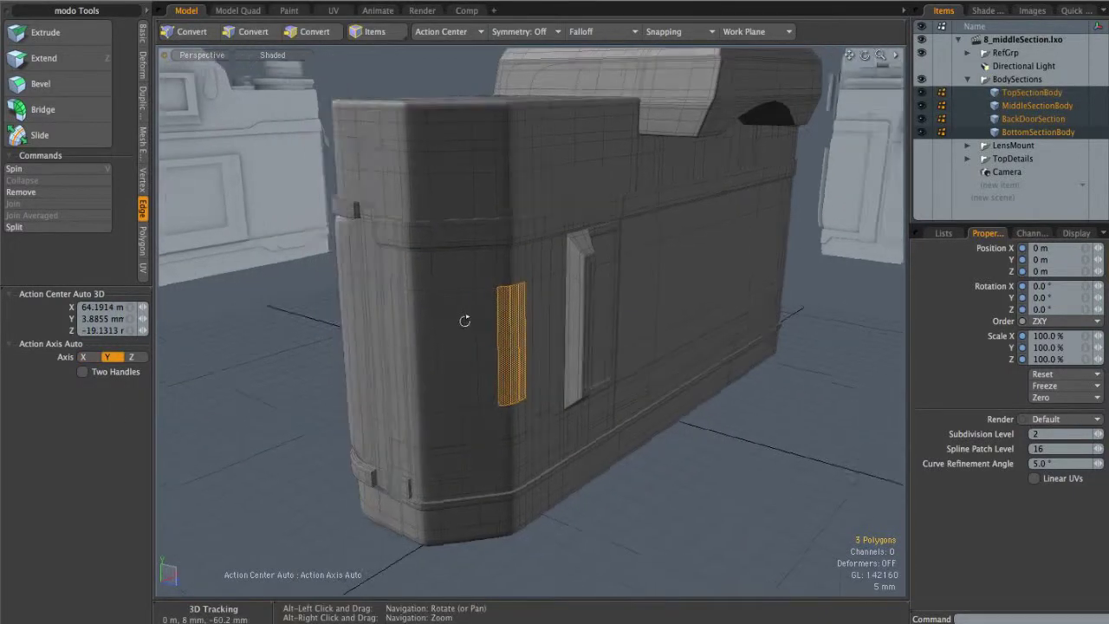
left_click_drag(548, 306, 728, 381, "alt")
left_click_drag(338, 386, 460, 386, "alt+shift")
scroll(460, 386, "up", 5)
left_click_drag(528, 375, 582, 212, "alt")
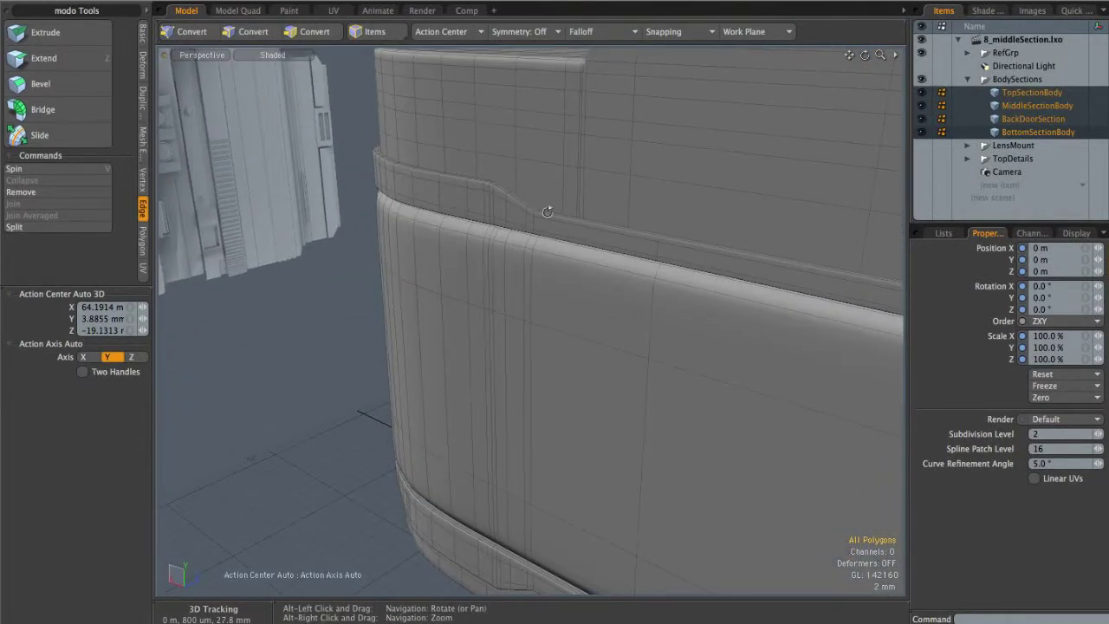
left_click_drag(550, 490, 514, 386, "alt")
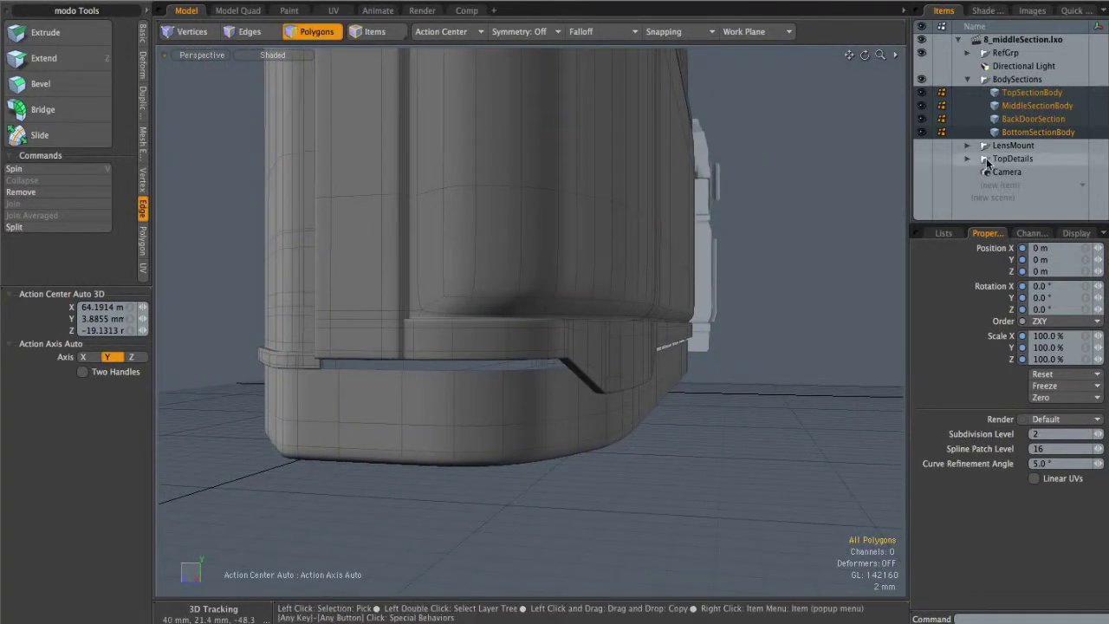
Make BottomSectionBody the active mesh and add a vertical loop slice at 60% on its end where the upper seam changes height
left_click(1022, 133)
left_click_drag(561, 328, 487, 407, "alt")
key("alt+c")
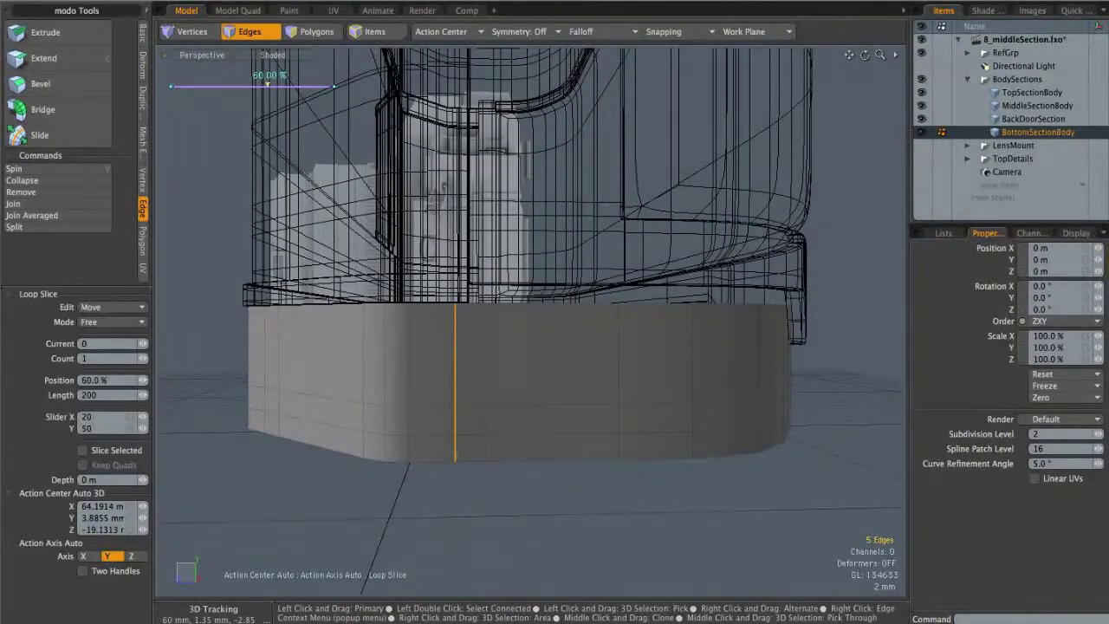
key("space")
Add a matching vertical loop slice on the opposite end of the bottom section, in line with the seam above
left_click_drag(553, 505, 606, 369, "alt")
right_click_drag(606, 369, 676, 376, "alt")
left_click_drag(676, 376, 590, 356, "alt")
right_click_drag(590, 356, 609, 364, "alt")
left_click(580, 385)
key("alt+c")
left_click(575, 384)
key("space")
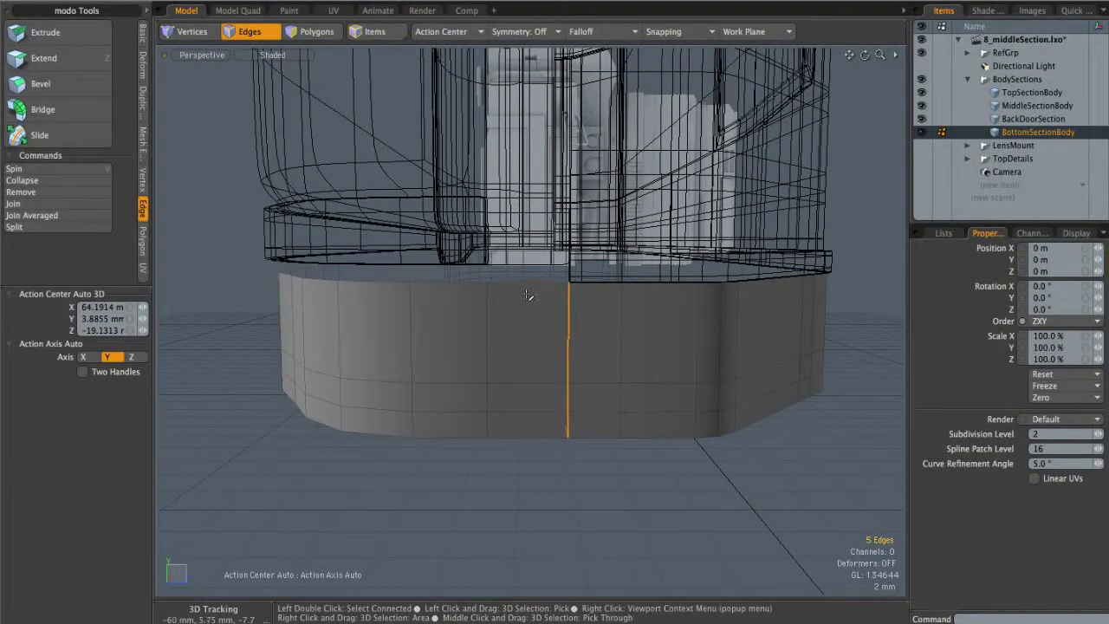
Select the bottom section's top border edges between the two new slices and extend them 750 um upward in Y
left_click(469, 284, "shift")
left_click_drag(468, 286, 594, 379, "alt")
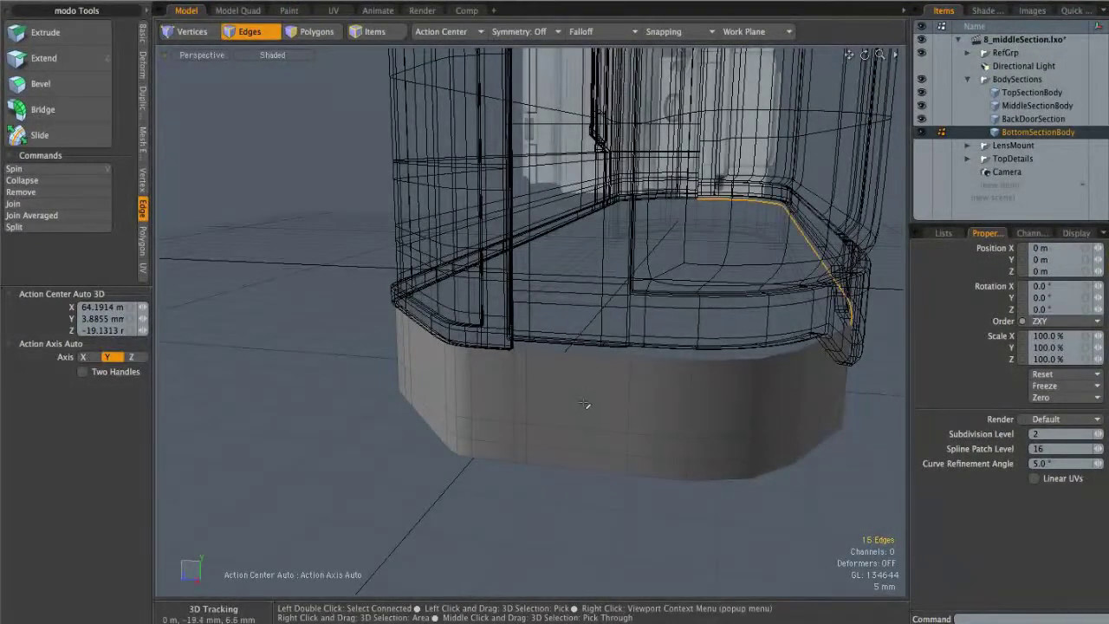
key("ctrl+space")
left_click(587, 326)
left_click_drag(479, 216, 519, 286, "alt+shift")
right_click_drag(520, 286, 553, 296, "alt")
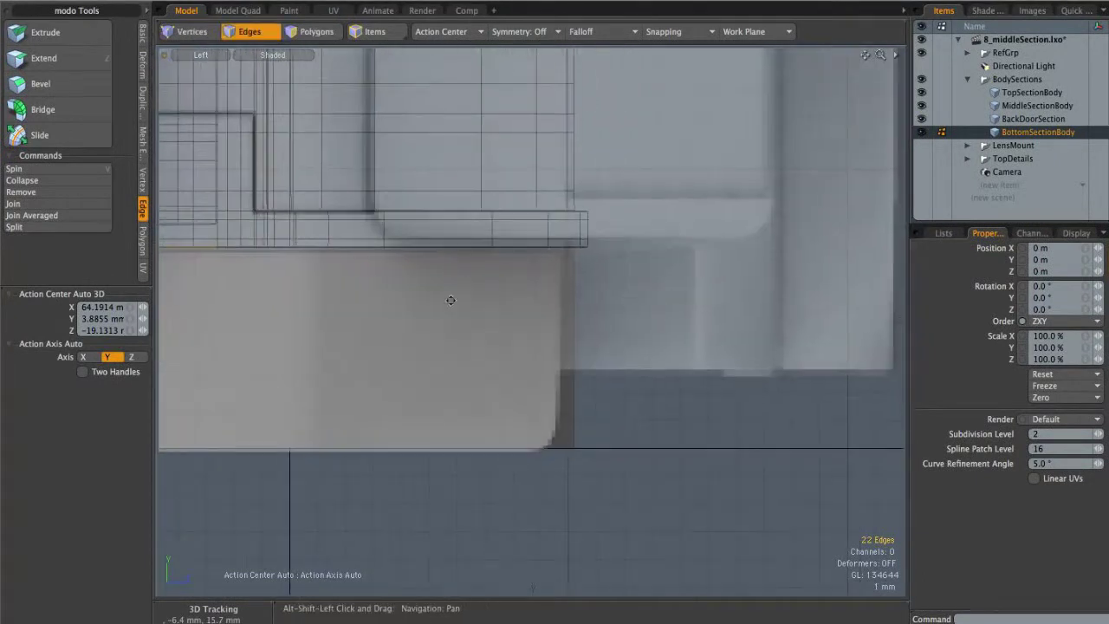
left_click_drag(346, 298, 730, 332, "alt+shift")
left_click_drag(468, 293, 511, 295, "alt+shift")
key("z")
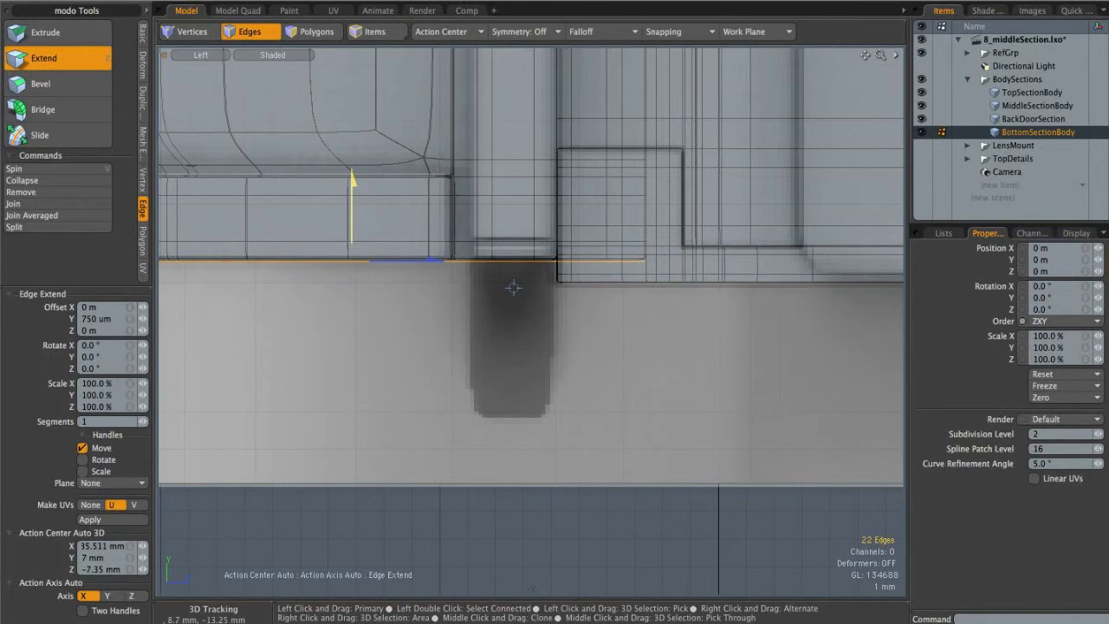
key("ctrl+space")
left_click(470, 227)
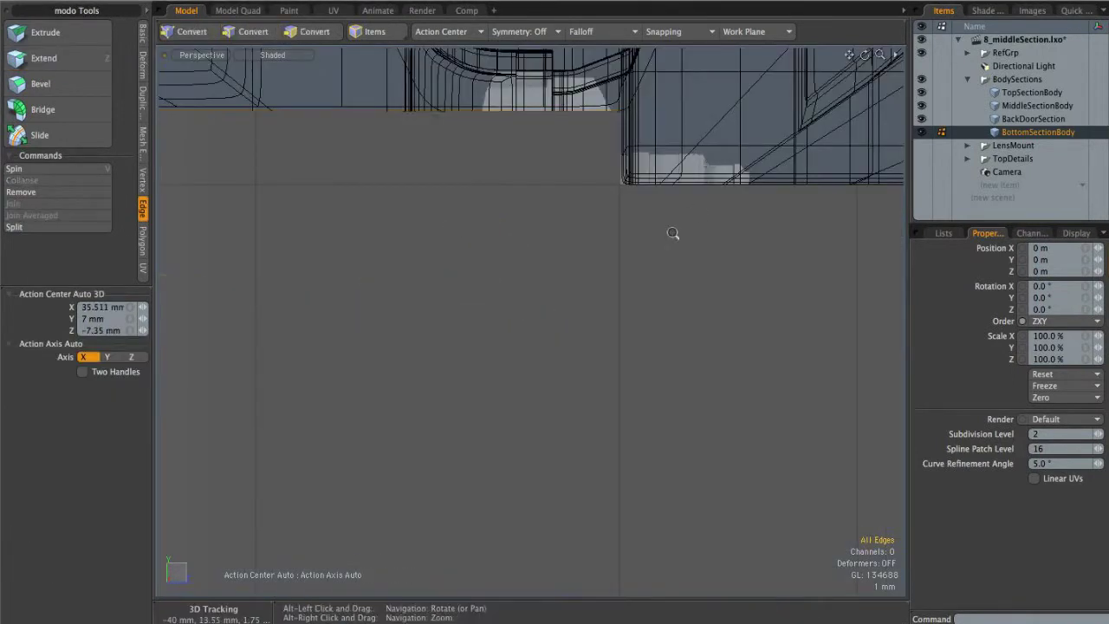
Add a vertical loop slice at 4.5% in the bottom section and align it with the sloped seam's upper corner
left_click_drag(494, 308, 614, 259, "alt")
left_click_drag(617, 298, 607, 258, "ctrl+alt")
left_click(608, 253)
key("alt+c")
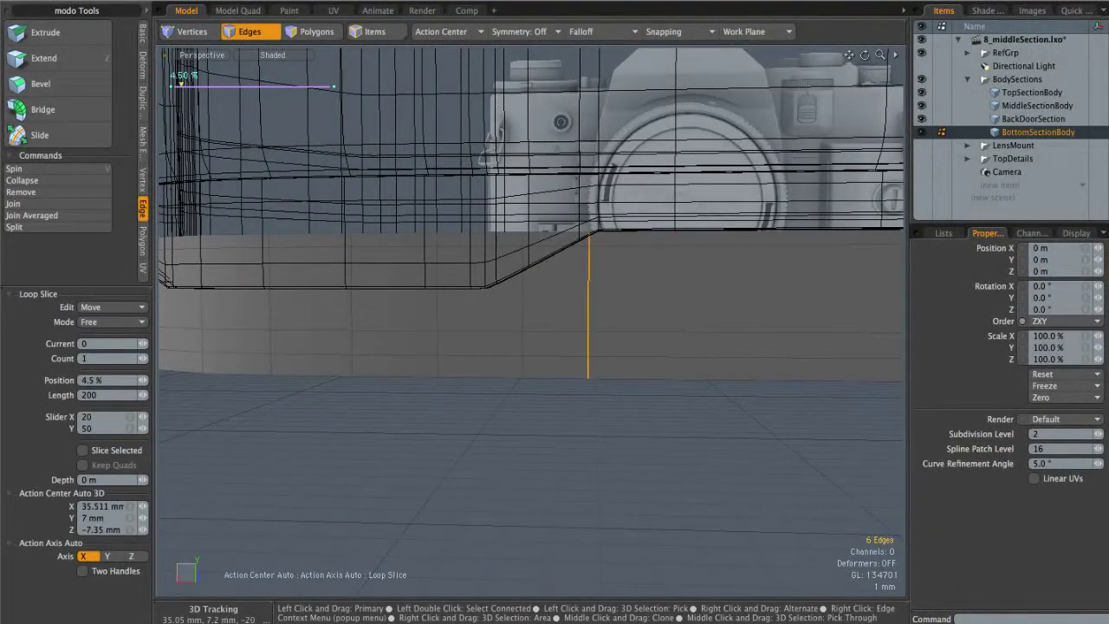
scroll(625, 271, "up", 2)
left_click_drag(627, 272, 631, 289, "alt")
key("w")
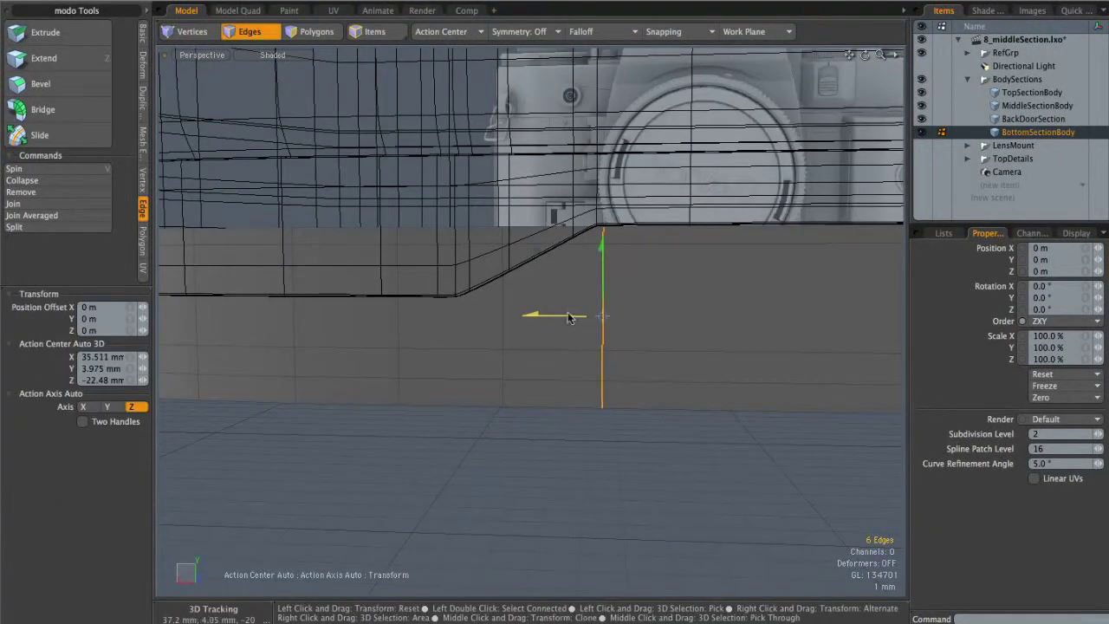
left_click_drag(613, 224, 611, 244, "alt")
key("q")
Add a vertical loop slice at 59.5% in line with the same slope's lower corner
left_click(465, 347)
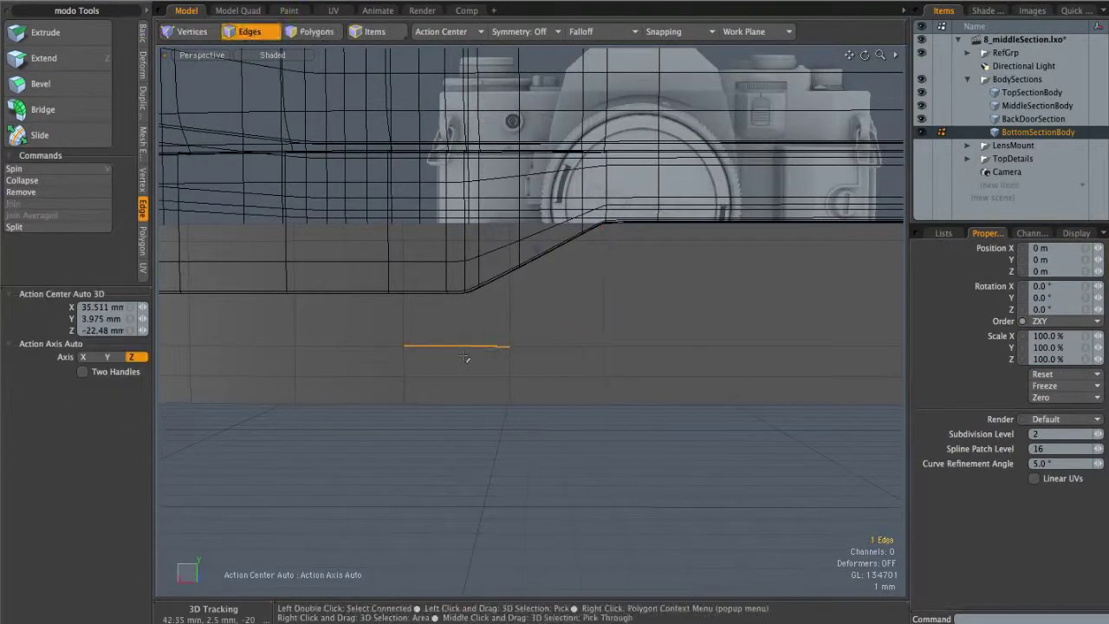
left_click_drag(465, 347, 473, 336, "alt")
left_click(474, 336)
key("alt+c")
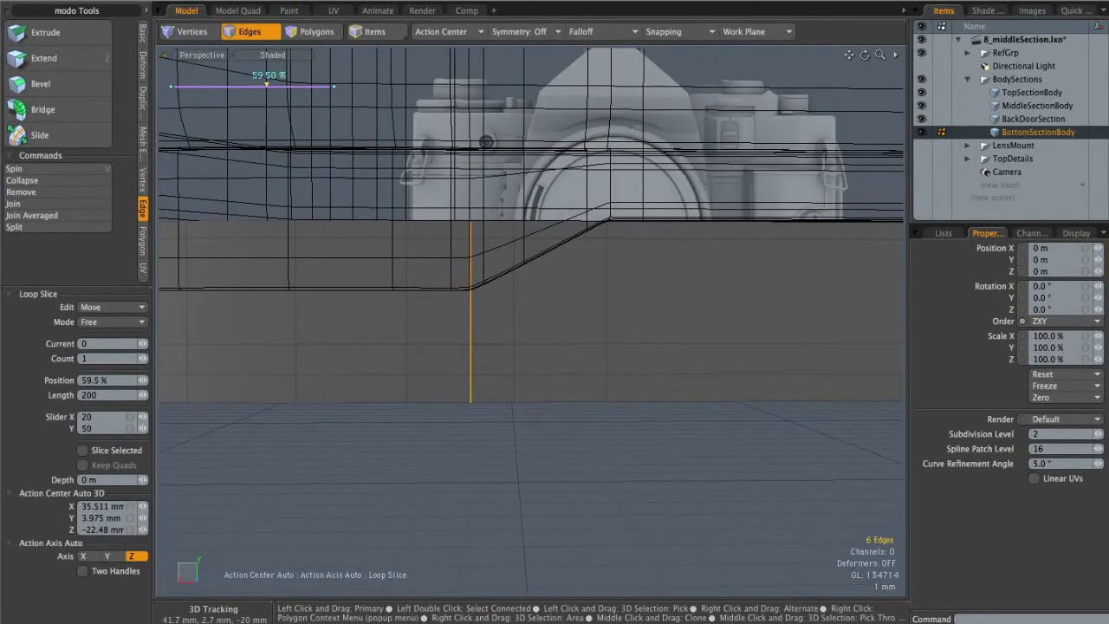
key("q")
left_click(494, 480)
Add a vertical loop slice in line with the lower corner of the slope at the notch's other side
left_click_drag(572, 346, 593, 260, "alt+shift")
left_click_drag(595, 213, 587, 368, "alt+shift")
mouse_move(538, 316)
left_mouse_down("alt")
mouse_move(550, 342)
mouse_move(544, 300)
left_mouse_up("alt")
left_click_drag(636, 366, 470, 349, "alt")
left_click(587, 347)
key("alt+c")
key("space")
Add a vertical loop slice in line with that second slope's upper corner
left_click(463, 349)
key("alt+c")
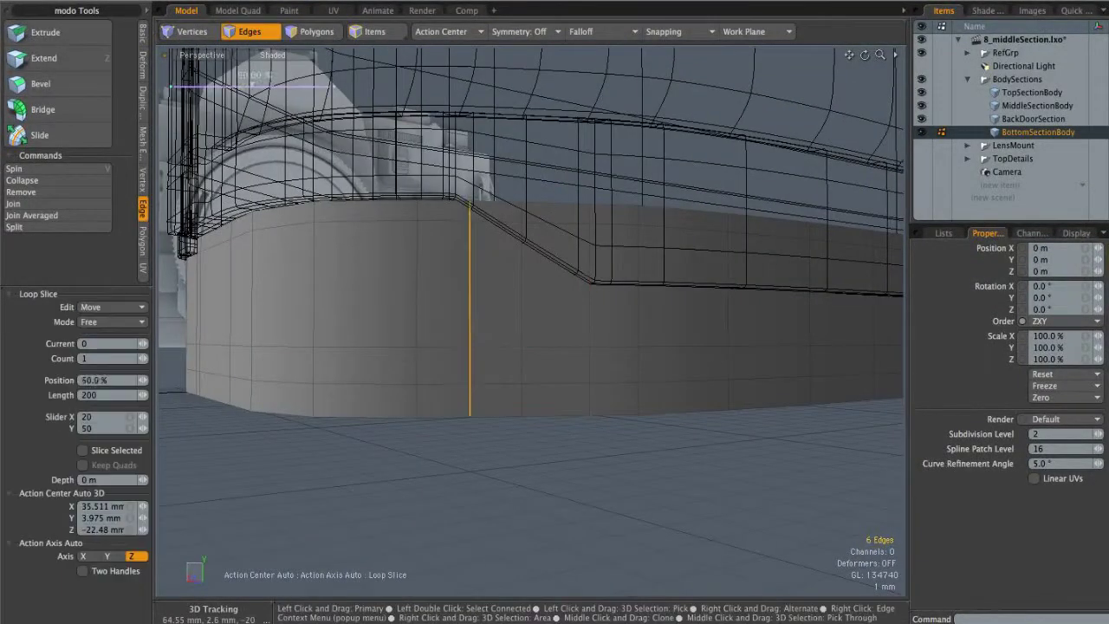
key("space")
left_click(502, 470)
Select the five top polygons between the two lower corners and move them -2.9 mm in Y to form the notch
left_click_drag(620, 383, 496, 409, "alt")
key("3")
left_click_drag(546, 233, 719, 241)
mouse_move(719, 252)
left_mouse_down("alt")
mouse_move(564, 306)
mouse_move(539, 275)
mouse_move(461, 240)
left_mouse_up("alt")
left_click(537, 271, "shift")
key("w")
left_click_drag(401, 218, 402, 268)
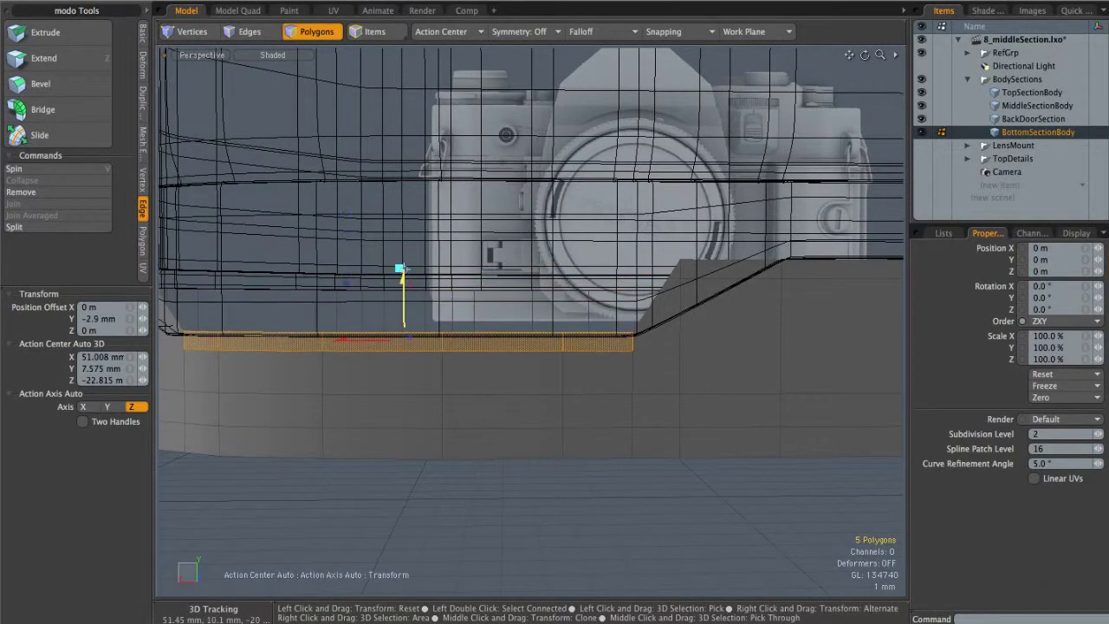
Move the first slope's protruding top edge -2.1 mm in Y and the opposite slope's -1.3 mm to follow the seam
key("2")
left_click(682, 262)
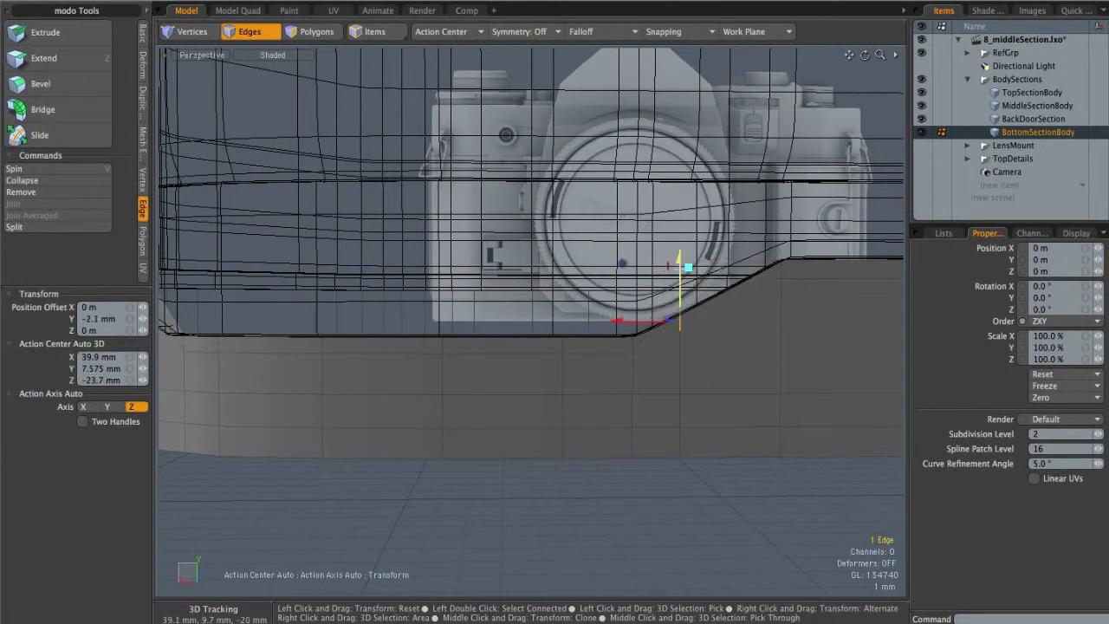
left_click_drag(649, 298, 395, 259, "alt")
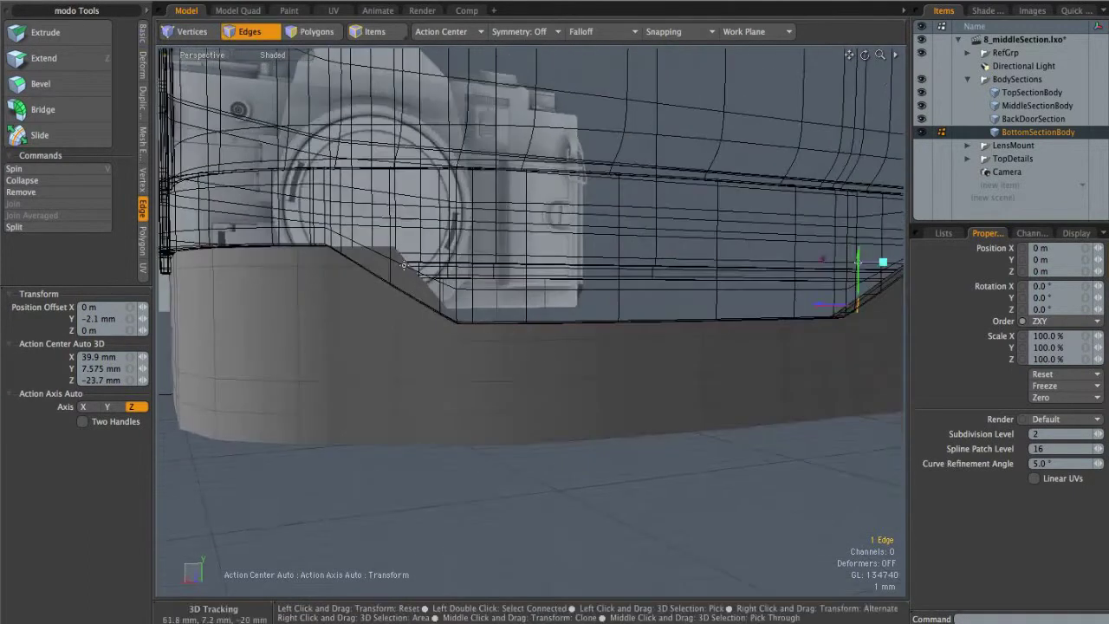
key("space")
key("w")
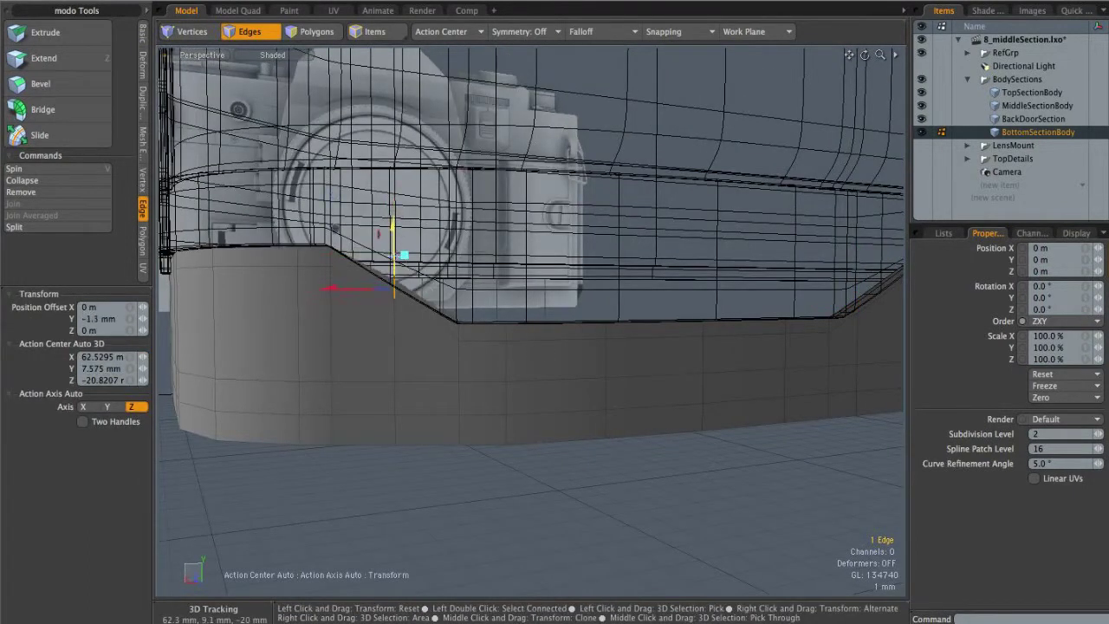
key("space")
Select the full-height supporting edge loops beside the notch's corners and remove them
left_click_drag(405, 266, 558, 308, "alt")
key("3")
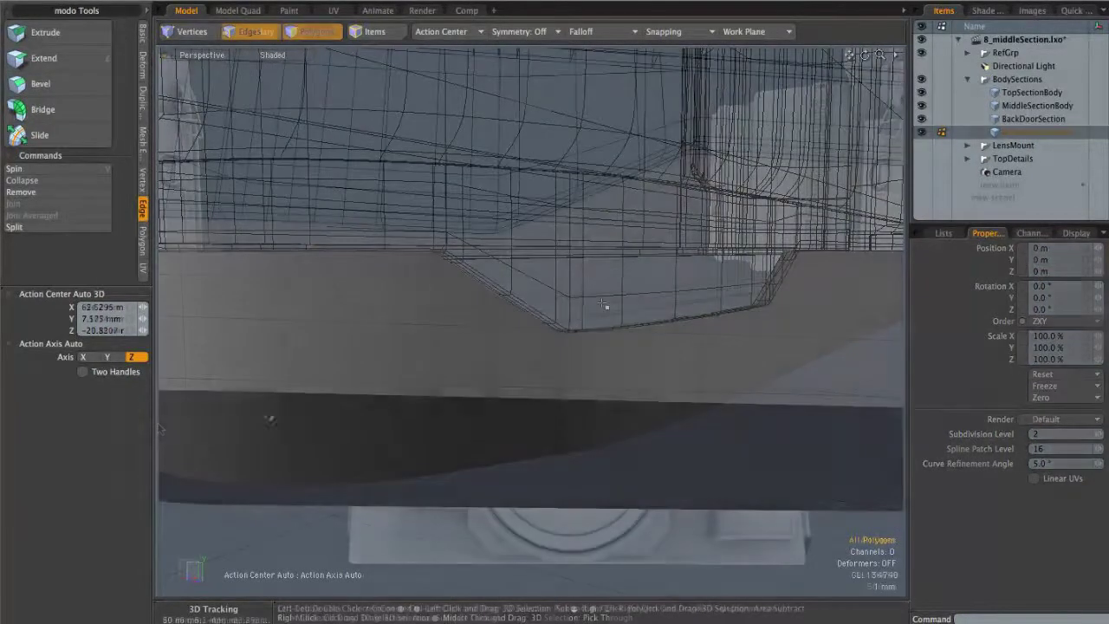
left_click(609, 357)
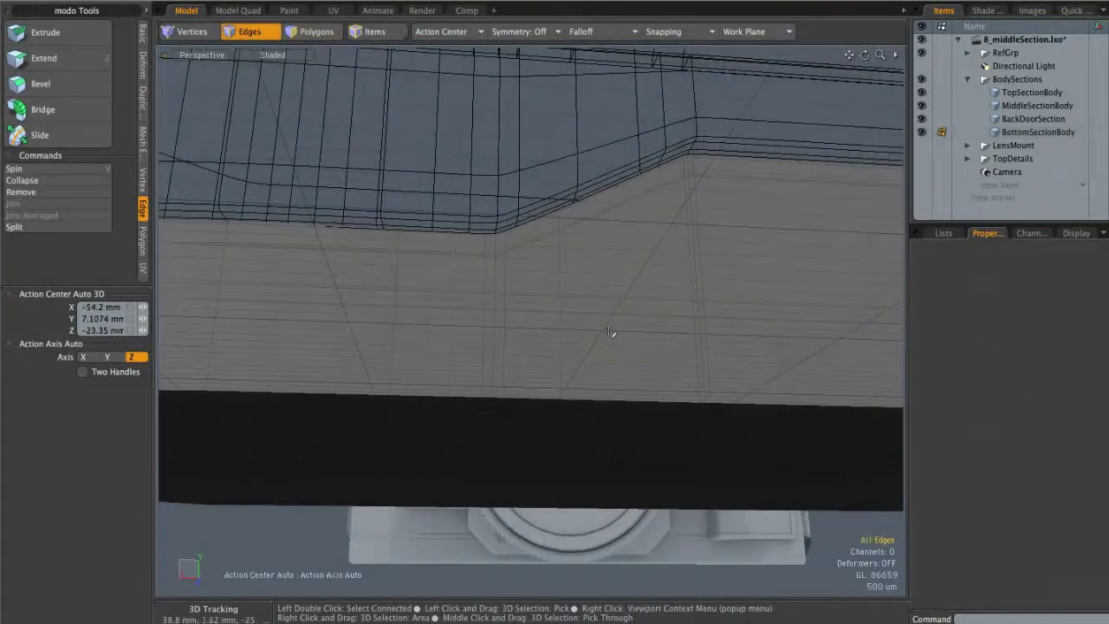
left_click_drag(611, 333, 556, 339, "alt")
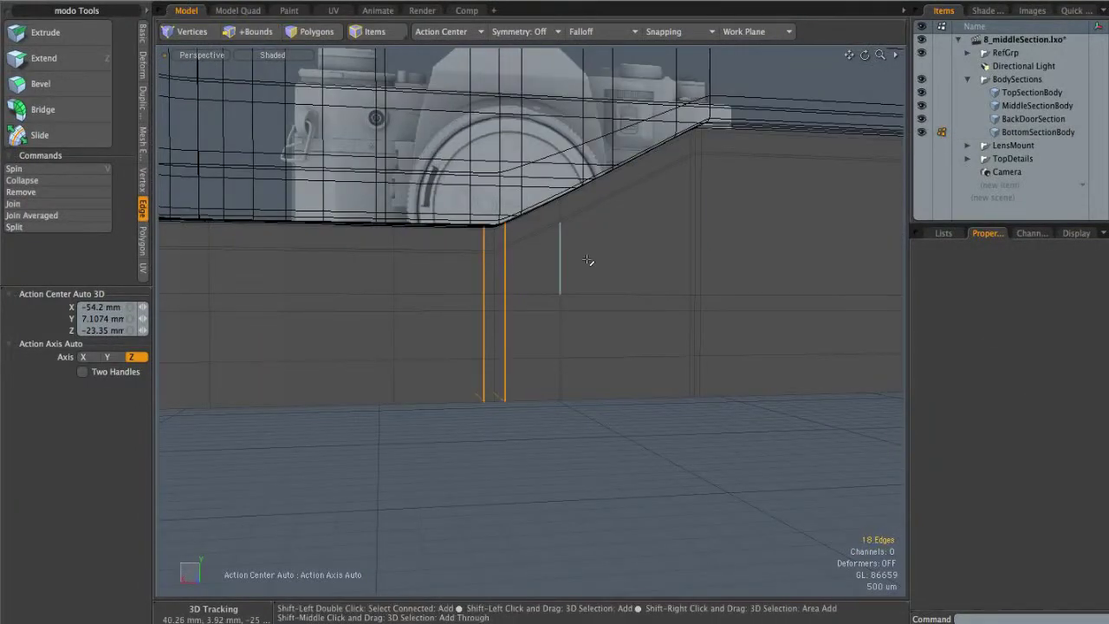
left_click_drag(626, 452, 526, 251, "alt")
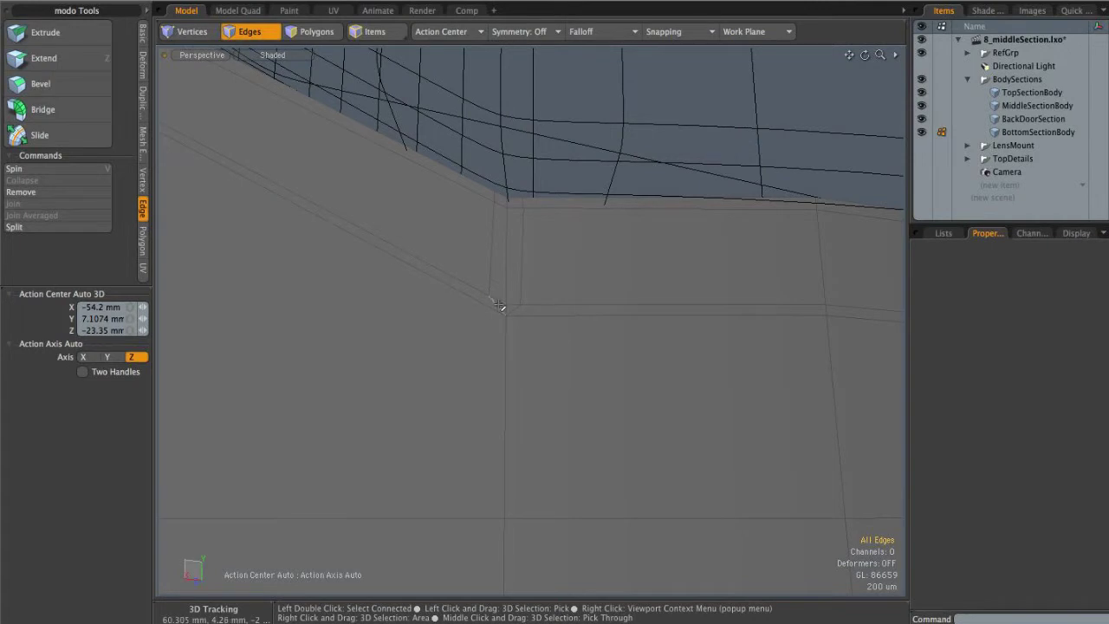
With Edge Slice, cut short supporting edges on both sides of the notch's upper corner, using a 97% position
left_click_drag(524, 186, 524, 347, "alt")
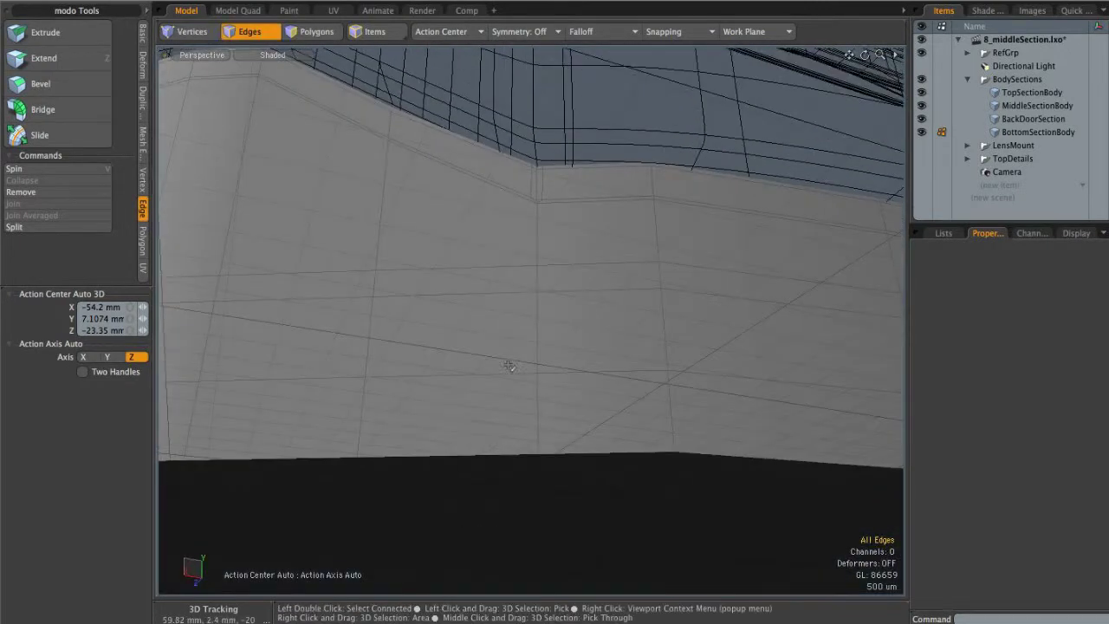
left_click_drag(609, 398, 348, 438, "alt")
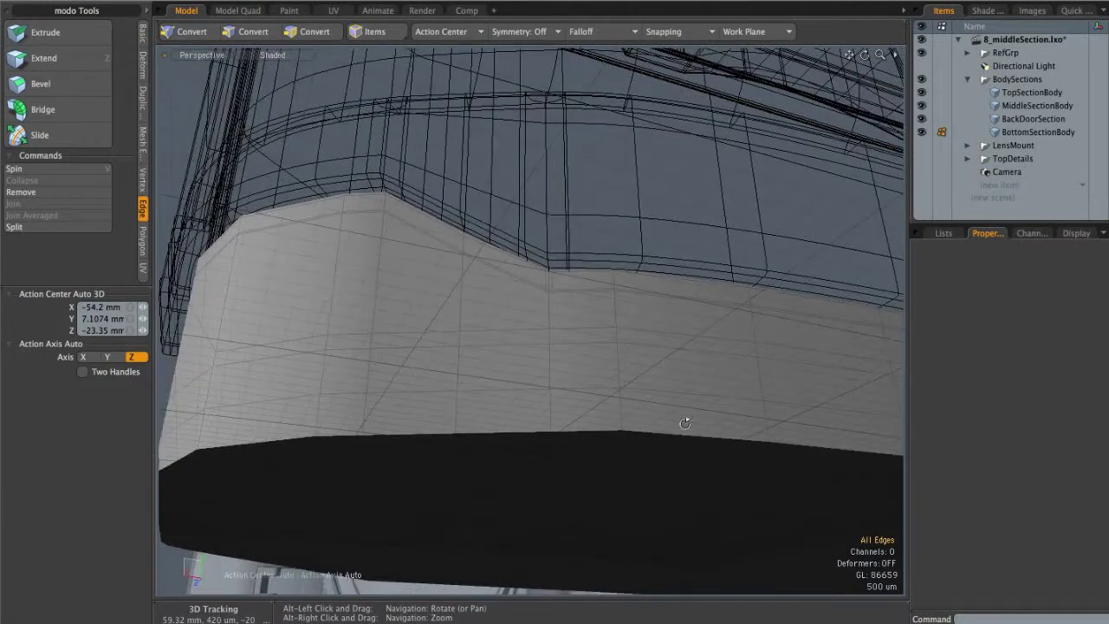
left_click_drag(453, 308, 502, 290, "alt")
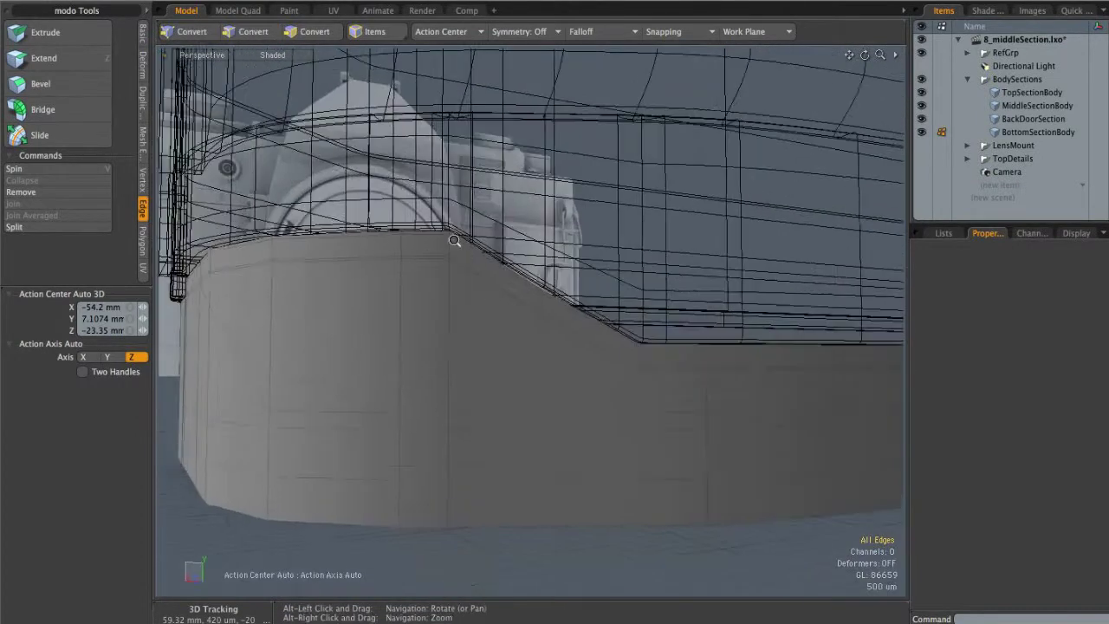
scroll(482, 252, "up", 5)
left_click_drag(483, 252, 519, 240, "alt")
scroll(467, 218, "up", 5)
key("alt+c")
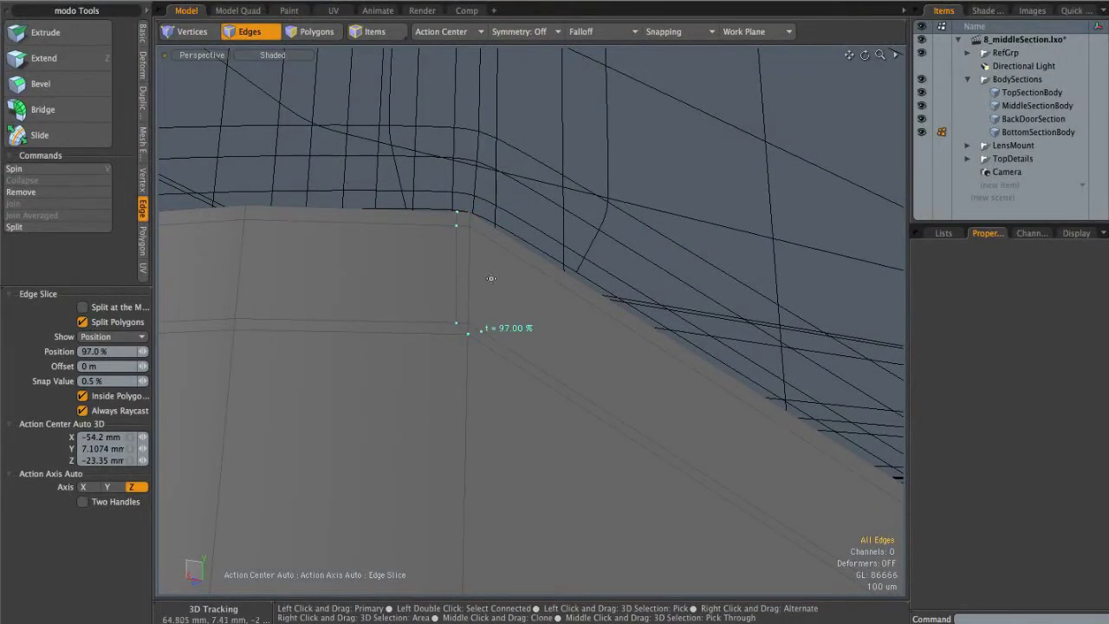
key("space")
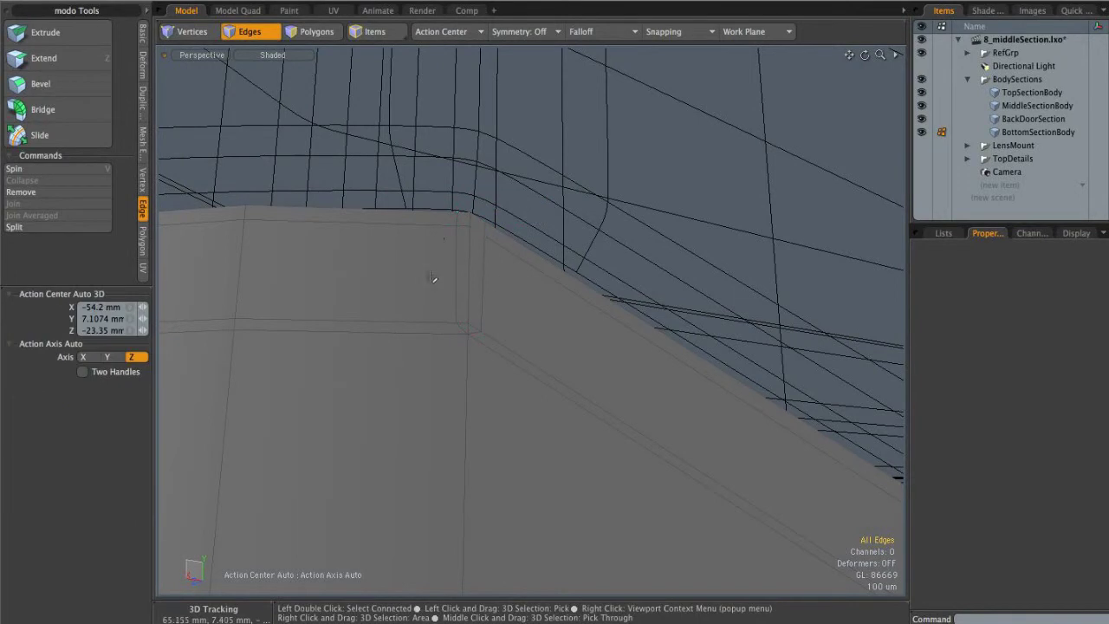
Examine the bottom section's notched border and its end corner from several angles
scroll(635, 310, "down", 5)
left_click_drag(561, 322, 524, 451, "alt")
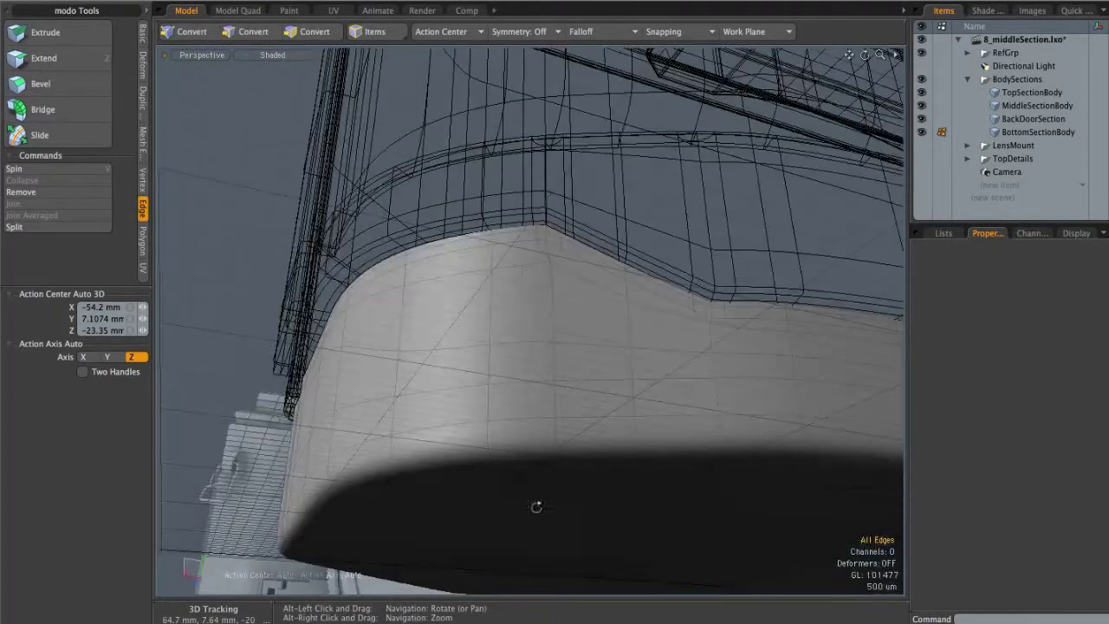
left_click_drag(599, 471, 645, 409, "alt")
left_click_drag(384, 226, 286, 253, "alt")
scroll(288, 255, "up", 5)
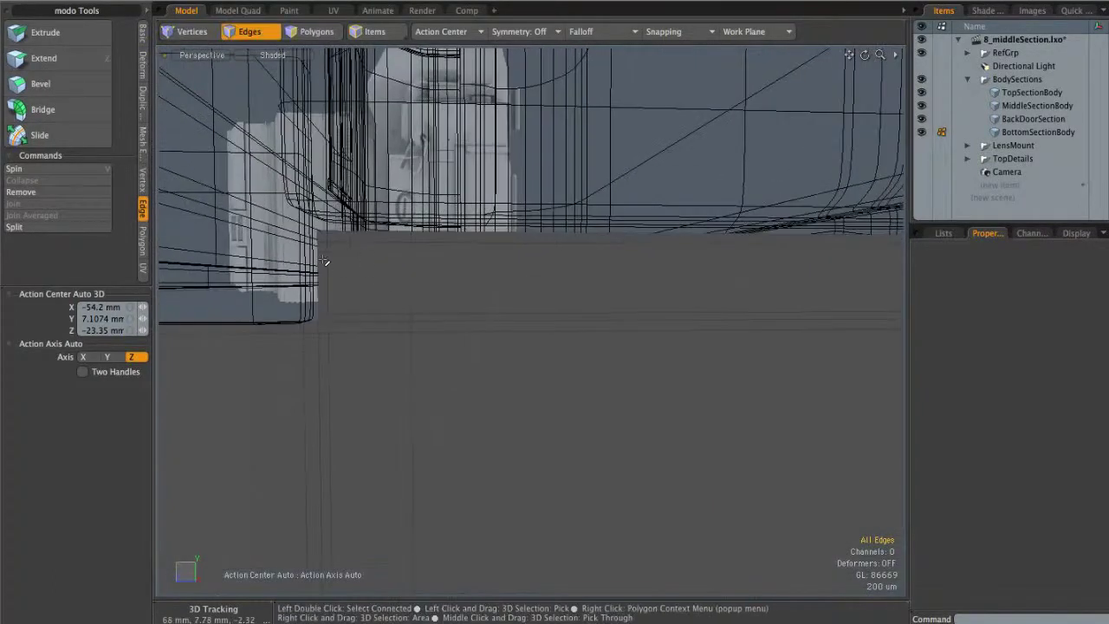
left_click_drag(368, 273, 479, 227, "alt")
scroll(386, 313, "down", 3)
Make the top section body the active mesh for editing and bring its narrow end into focus
key("3")
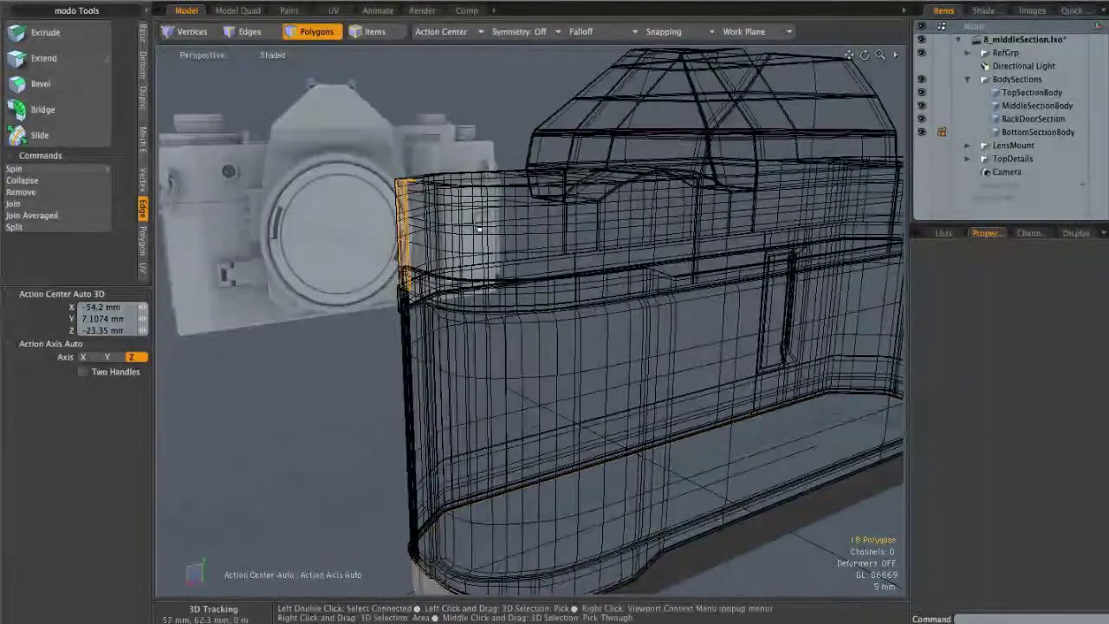
left_click(551, 238)
left_click_drag(555, 241, 577, 292, "alt")
left_click_drag(456, 265, 553, 260, "alt+shift")
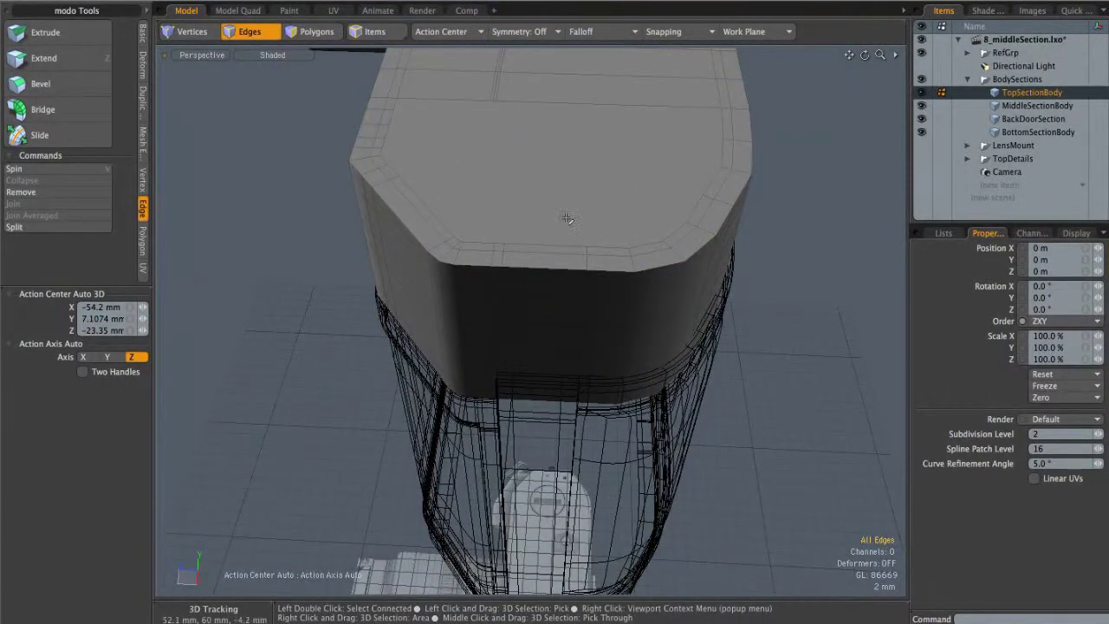
Add an edge loop across the top section's narrow end with Loop Slice at a 60.5% position, in line with the back door's edge
left_click_drag(547, 246, 491, 258, "alt")
double_click(504, 250)
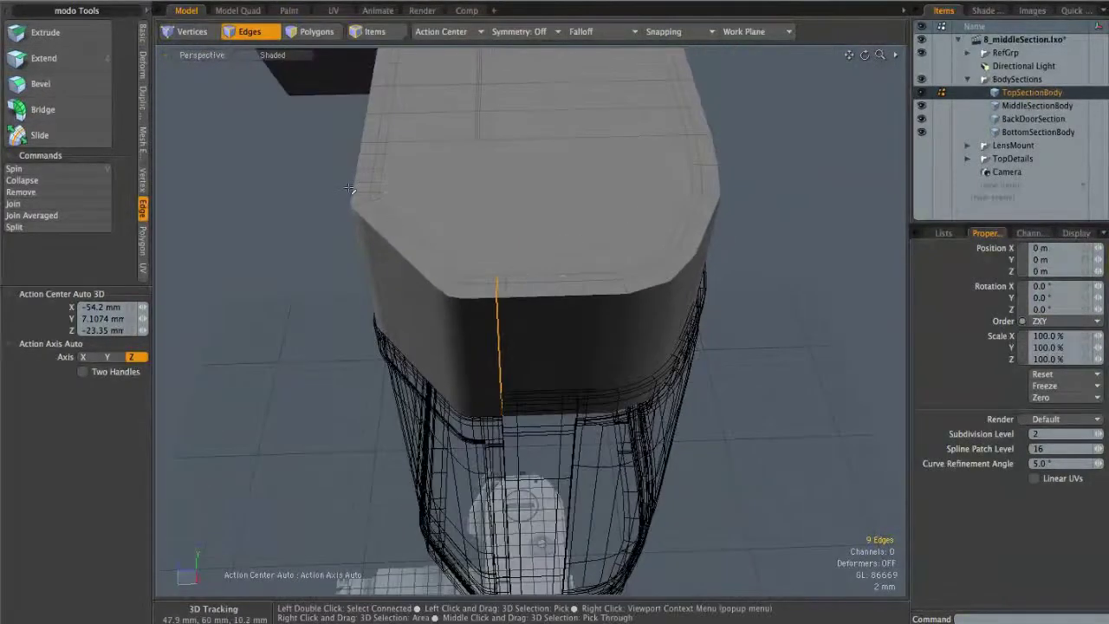
left_click_drag(693, 255, 535, 221, "alt")
left_click(563, 234)
key("alt+c")
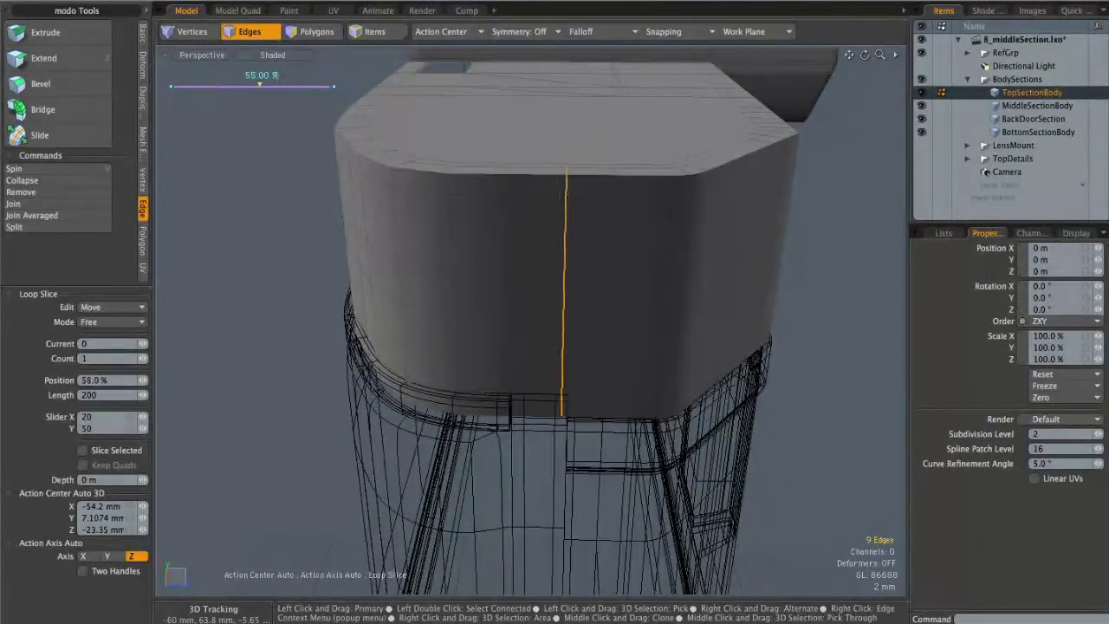
left_click_drag(648, 208, 578, 181, "alt")
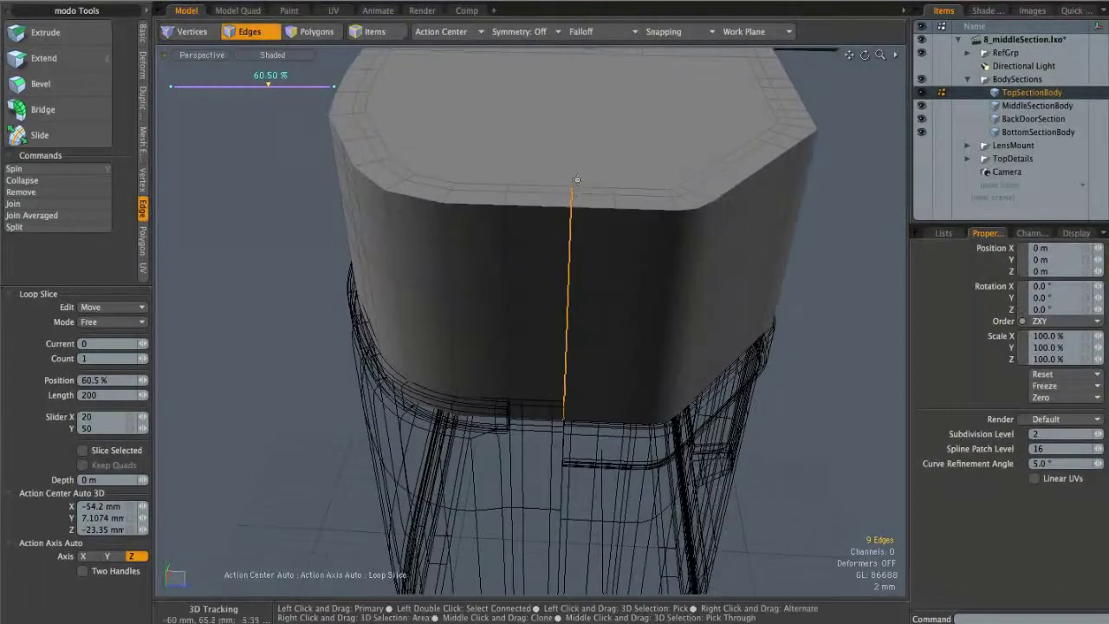
mouse_move(578, 234)
left_mouse_down("alt")
mouse_move(583, 260)
mouse_move(584, 248)
left_mouse_up("alt")
key("space")
left_click(809, 307)
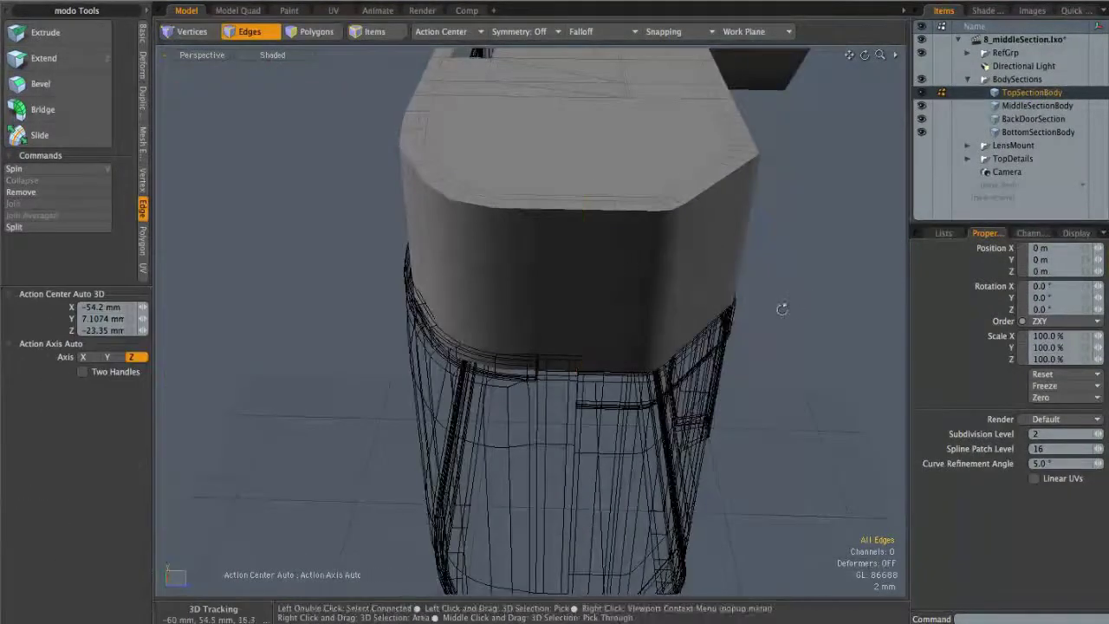
Select the strip of polygons along the top section's lower border where it overlaps the back door and delete it
left_click_drag(676, 351, 621, 304, "alt")
left_click_drag(474, 353, 608, 348, "alt")
left_click(511, 355, "shift")
left_click_drag(416, 355, 554, 366, "alt")
left_click_drag(554, 366, 581, 349, "ctrl+alt")
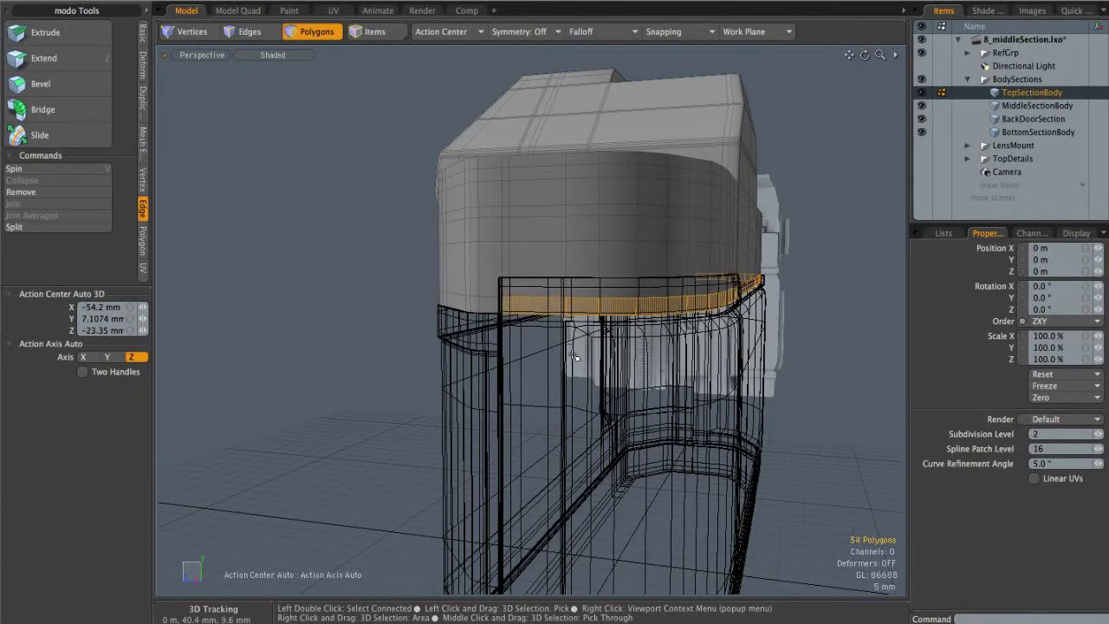
mouse_move(530, 302)
left_mouse_down("alt")
mouse_move(498, 304)
mouse_move(583, 305)
left_mouse_up("alt")
Select the top section's lower border edges above the back door and move them 2.4 mm in Y to meet it
key("2")
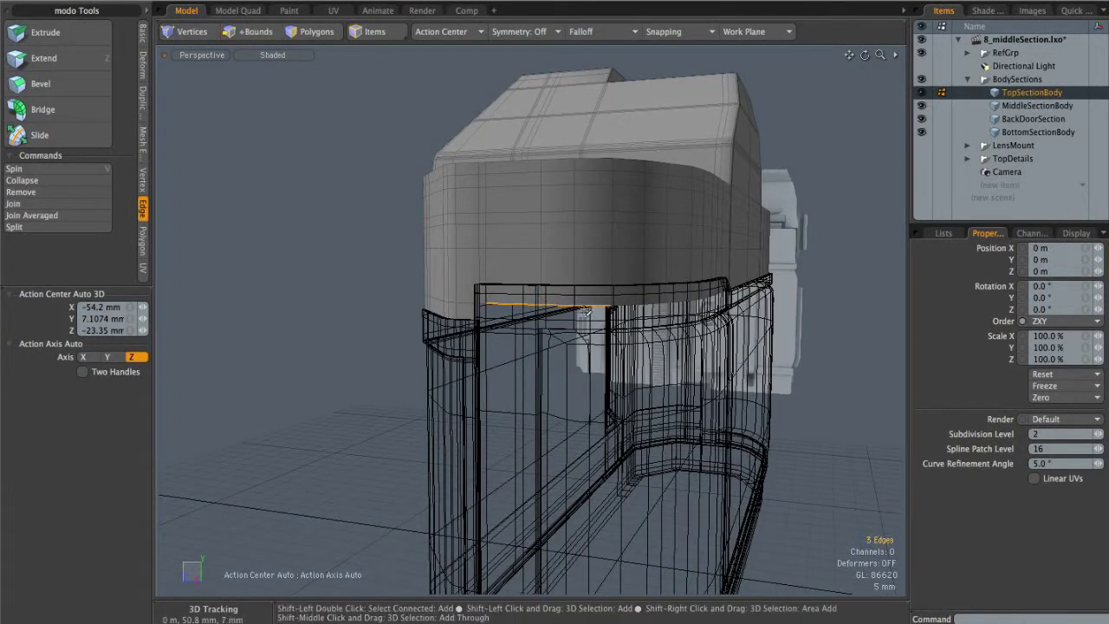
key("w")
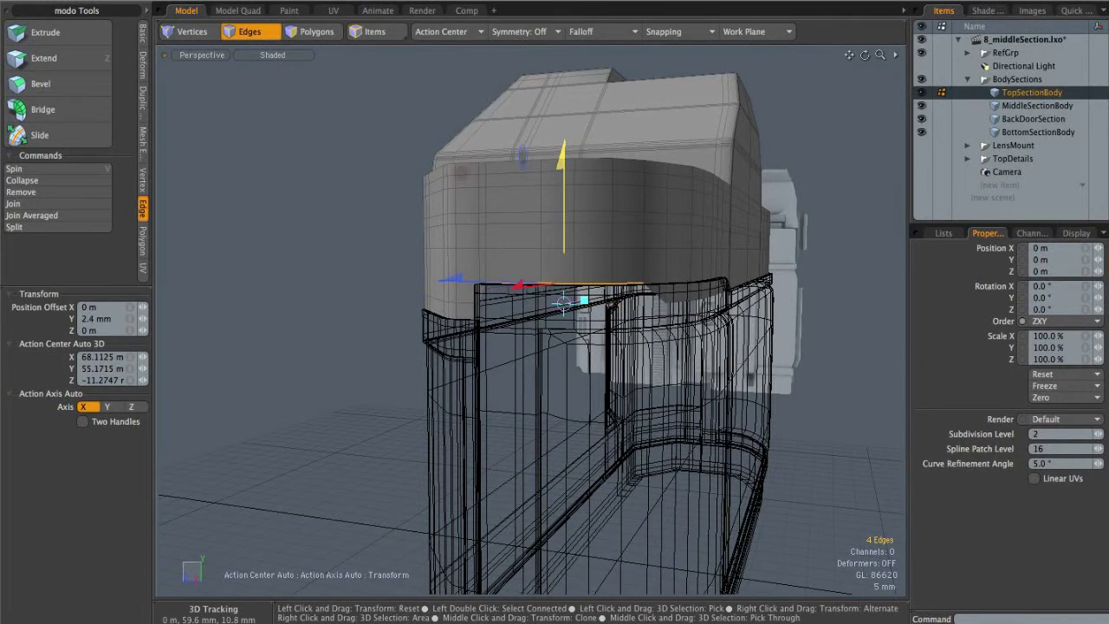
key("space")
Hide the middle and bottom sections, keep the back door visible, and inspect its seam with the top section
left_click_drag(544, 353, 564, 367, "alt")
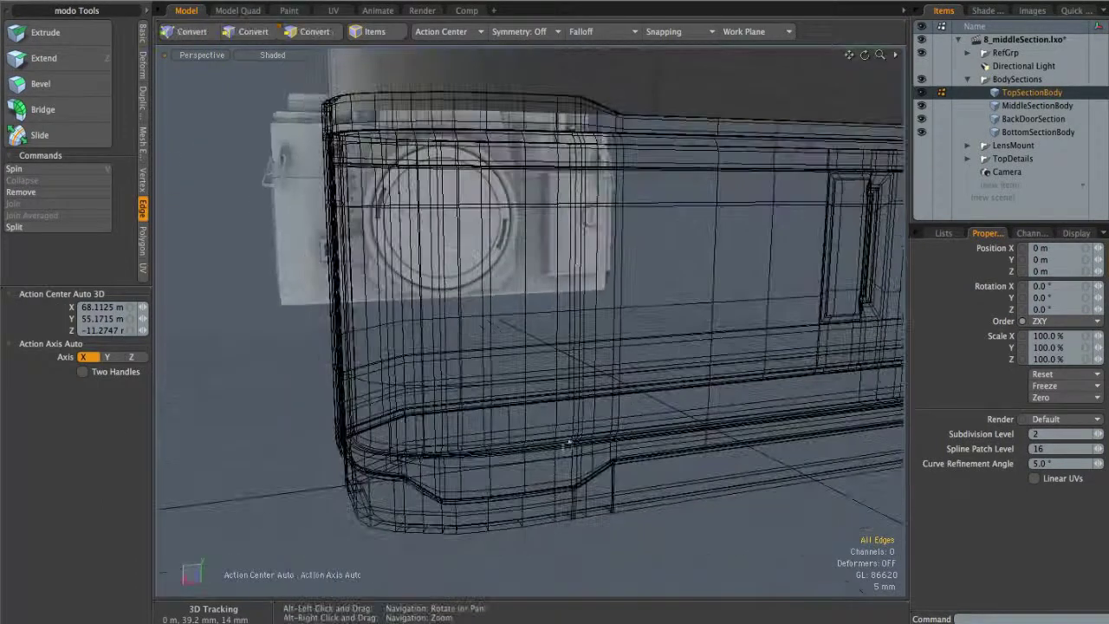
left_click_drag(440, 475, 551, 242, "alt")
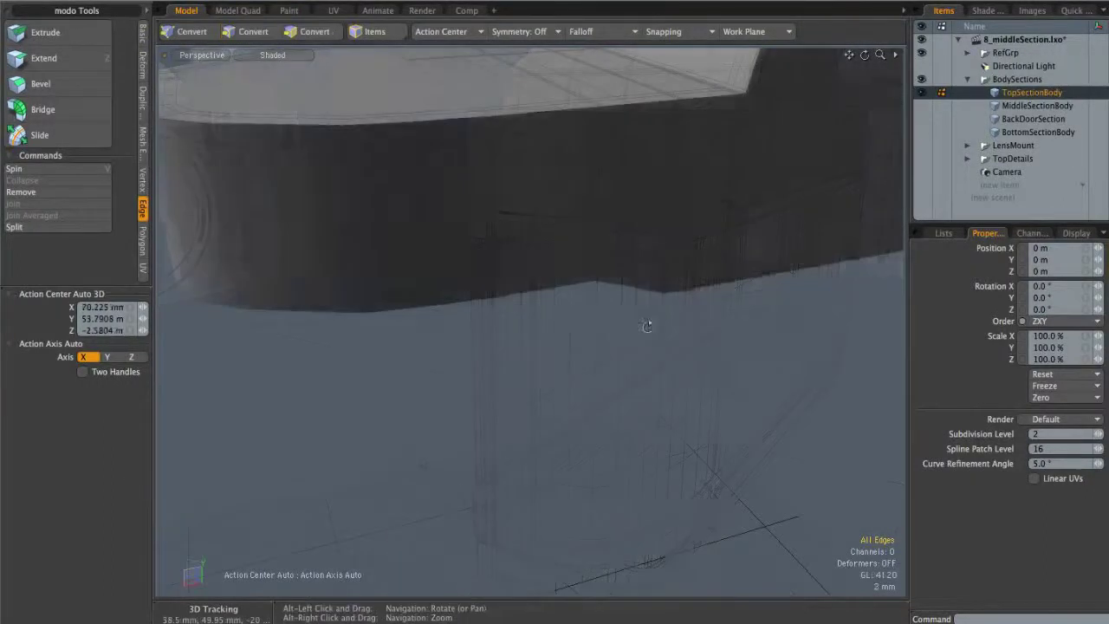
left_click_drag(647, 326, 584, 251, "alt")
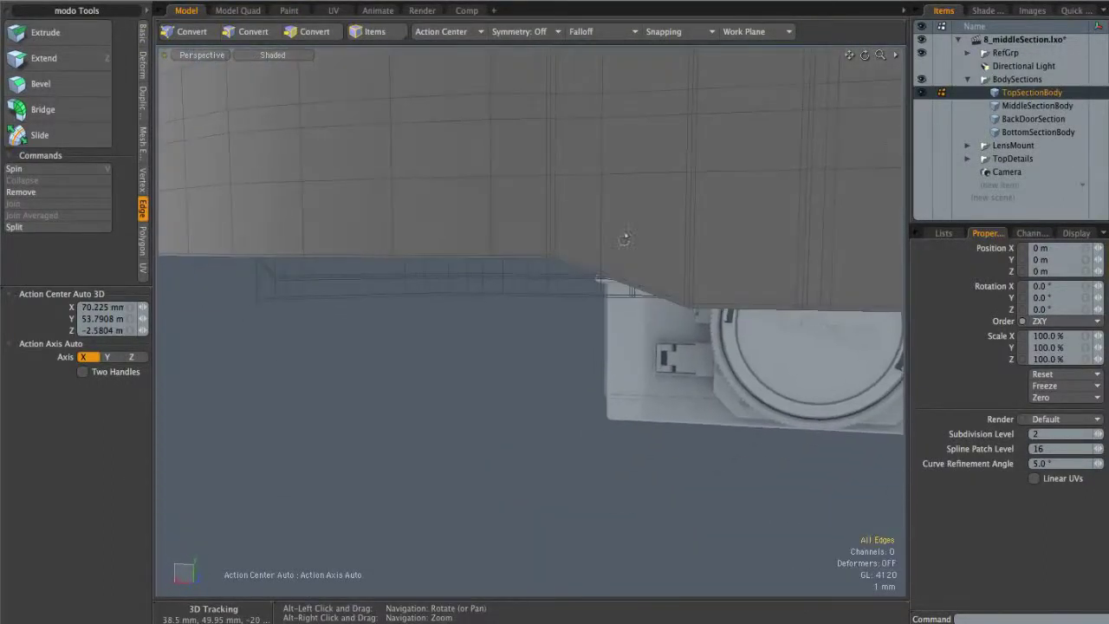
left_click(921, 118)
mouse_move(485, 347)
left_mouse_down("alt")
mouse_move(428, 351)
mouse_move(490, 348)
left_mouse_up("alt")
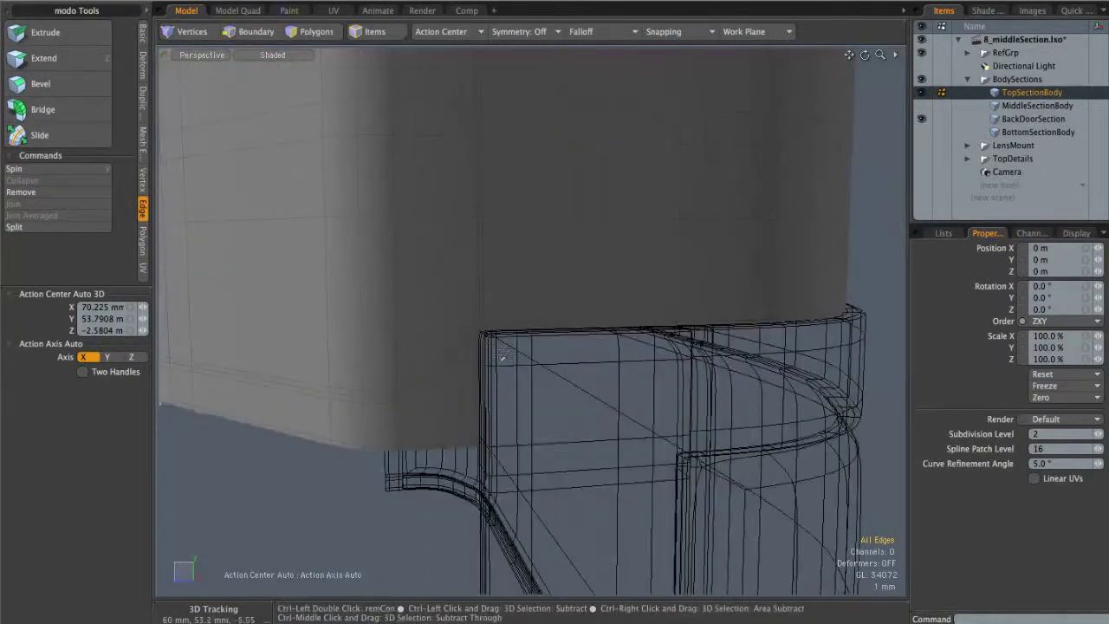